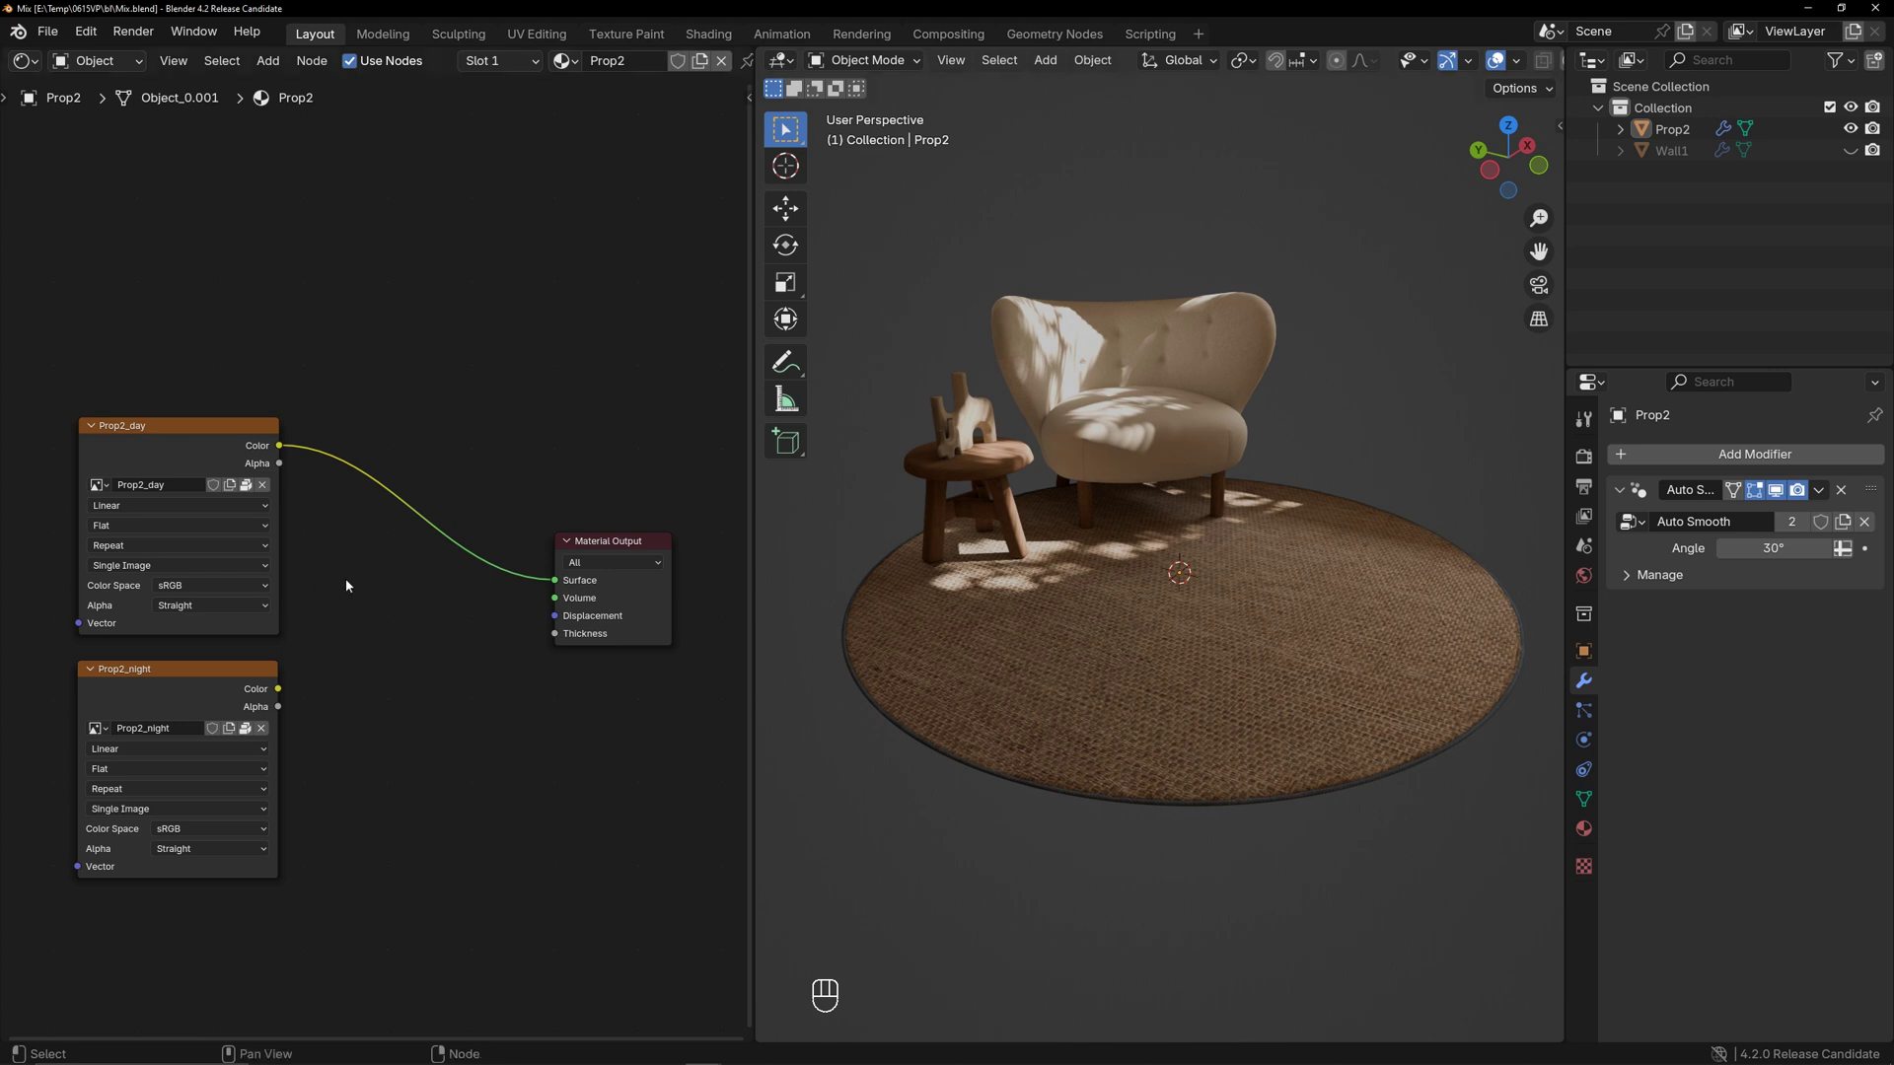
# Link Prop2_night's color to the Material Output surface to preview it, and reconnect Prop2_day's color
pyautogui.click(139, 426)
pyautogui.click(164, 673)
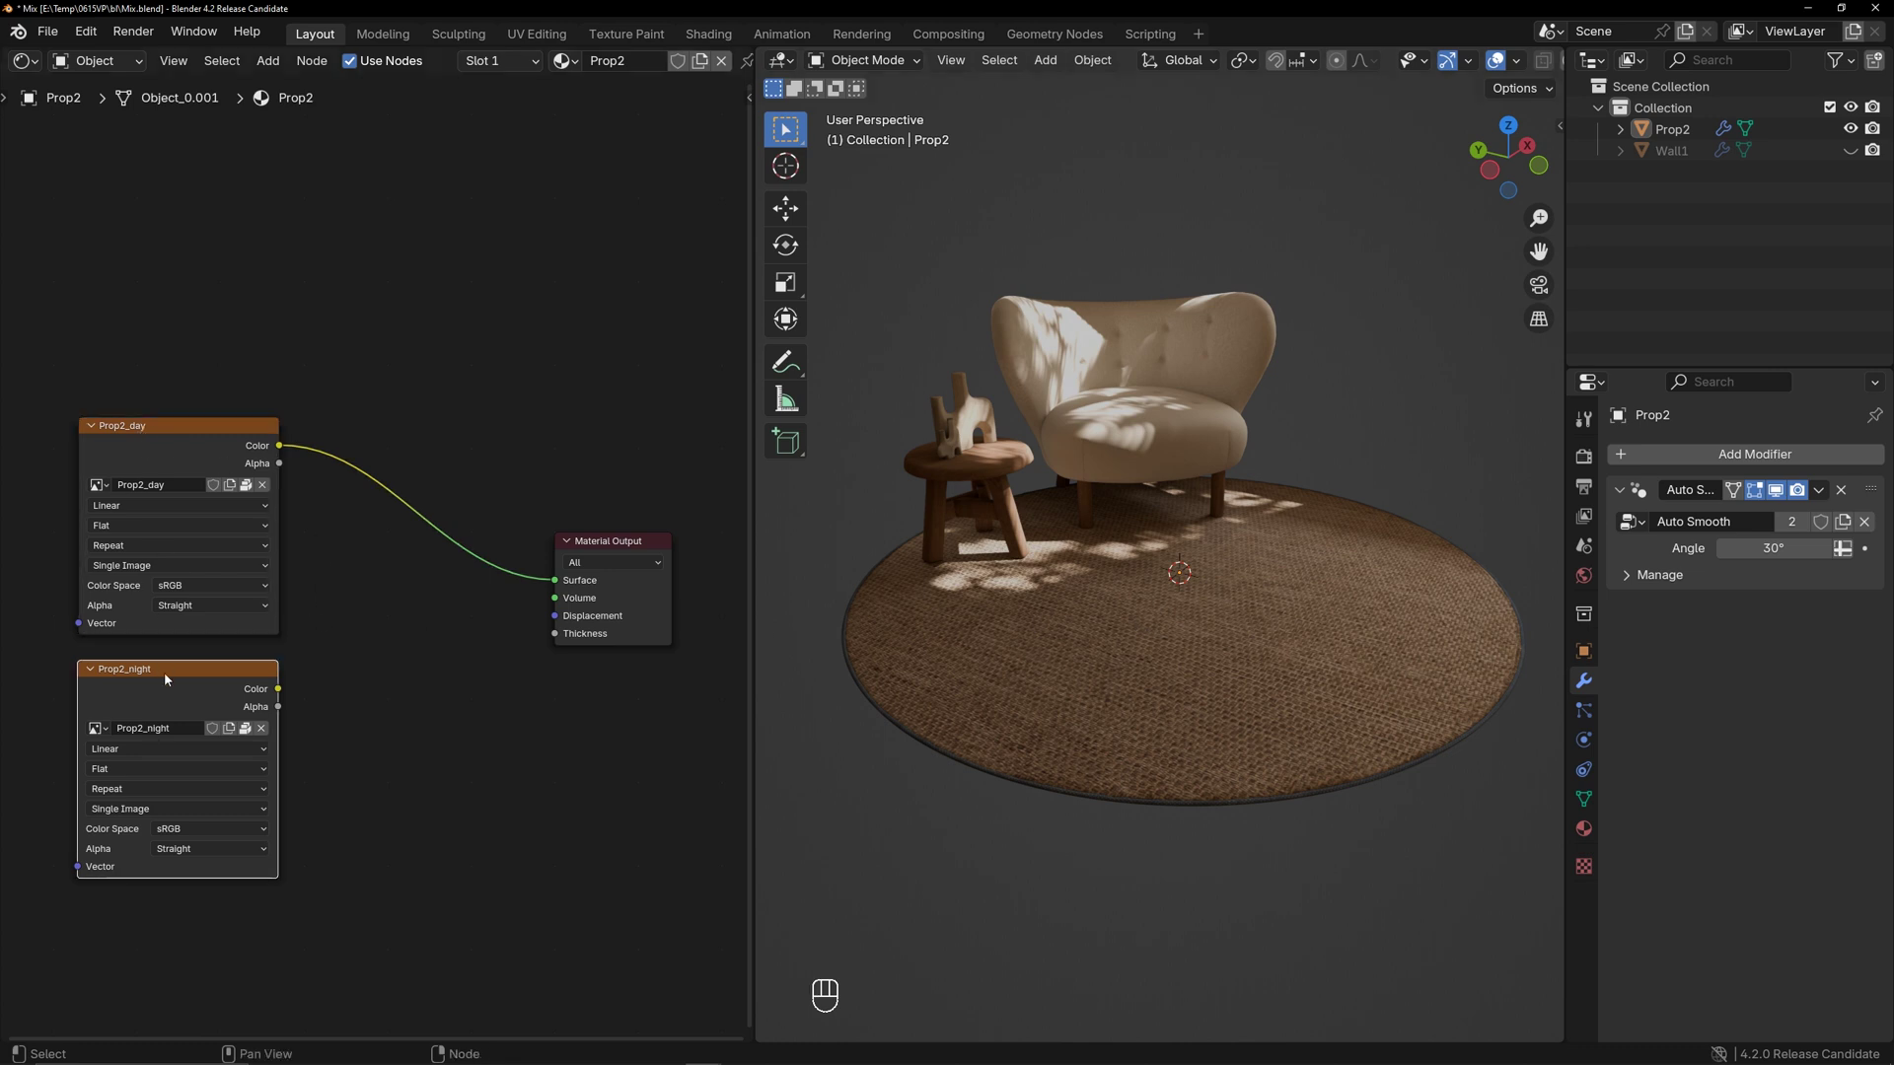
pyautogui.click(160, 458)
pyautogui.moveTo(278, 688); pyautogui.dragTo(555, 580)
pyautogui.moveTo(280, 446); pyautogui.dragTo(554, 580)
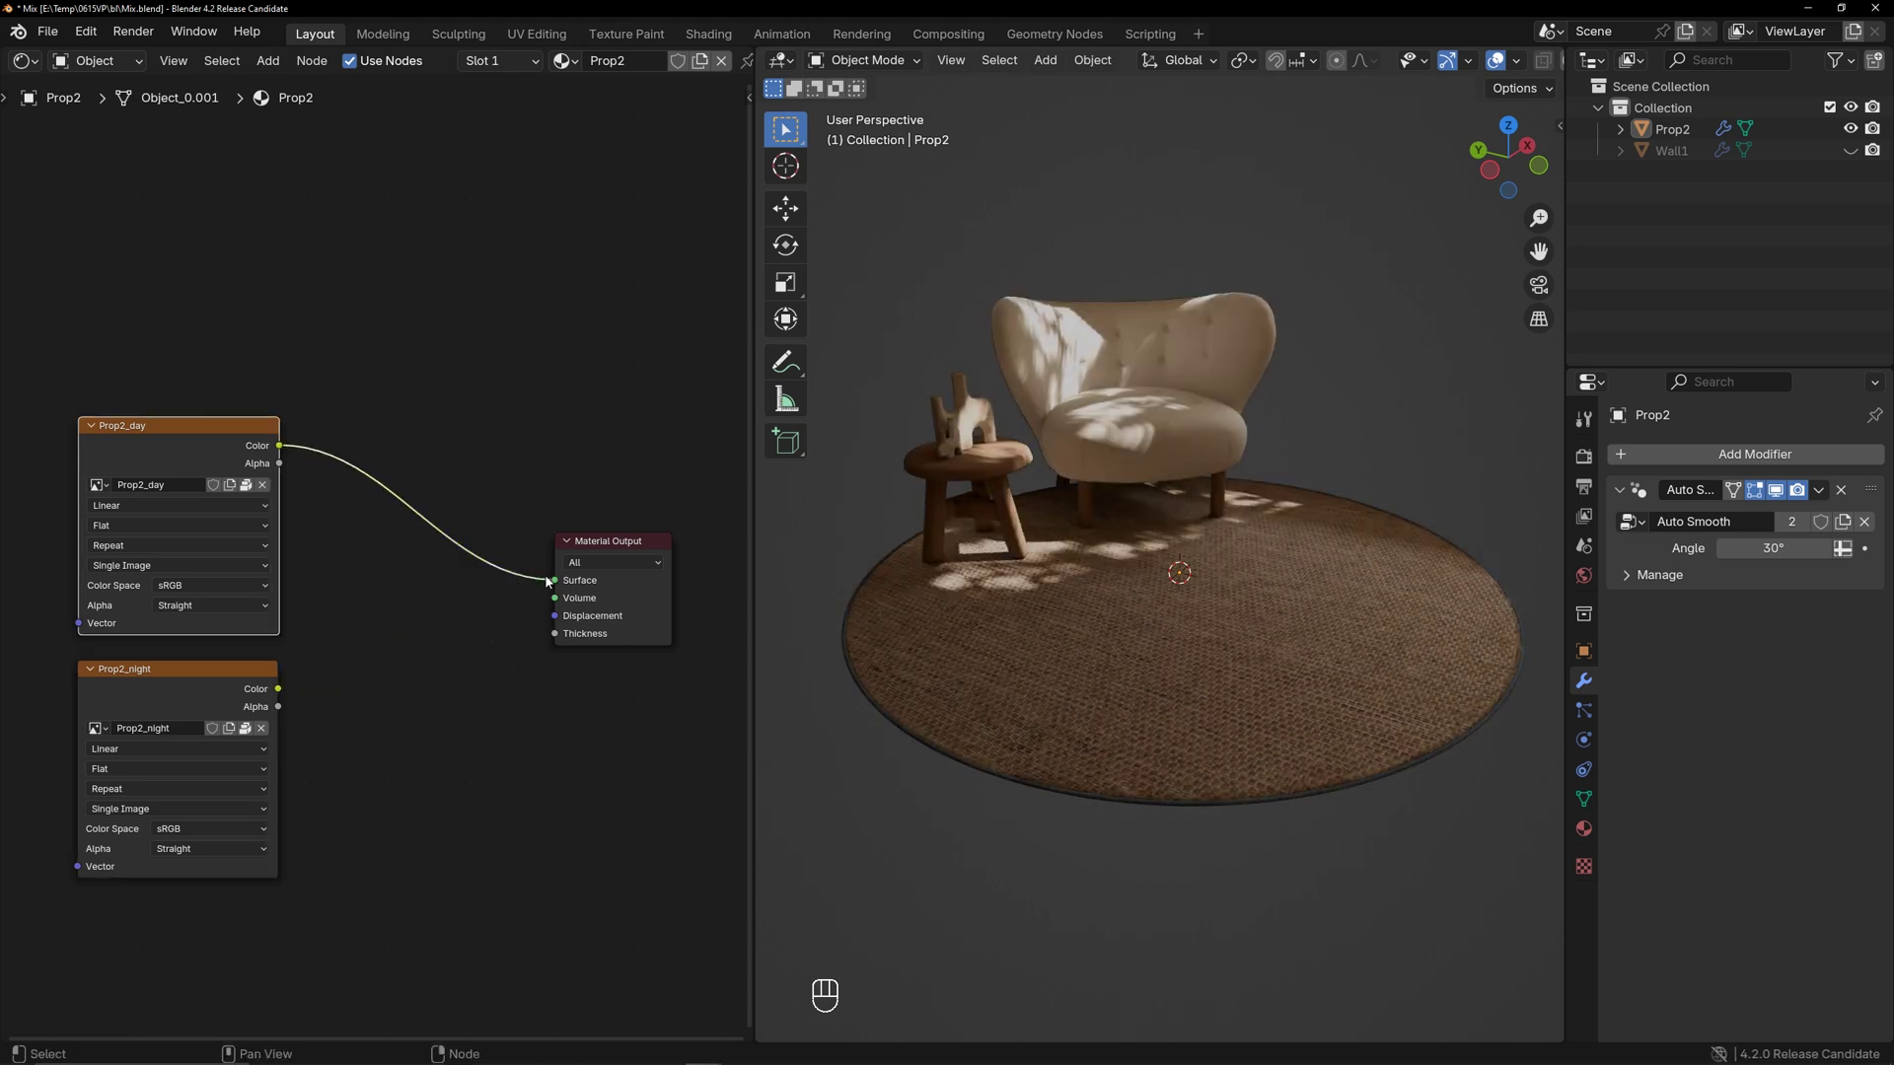
# Insert a Principled BSDF between Prop2_day and the Material Output, and set its roughness to 1.0
pyautogui.hotkey('shift', 'a')
pyautogui.moveTo(447, 665)
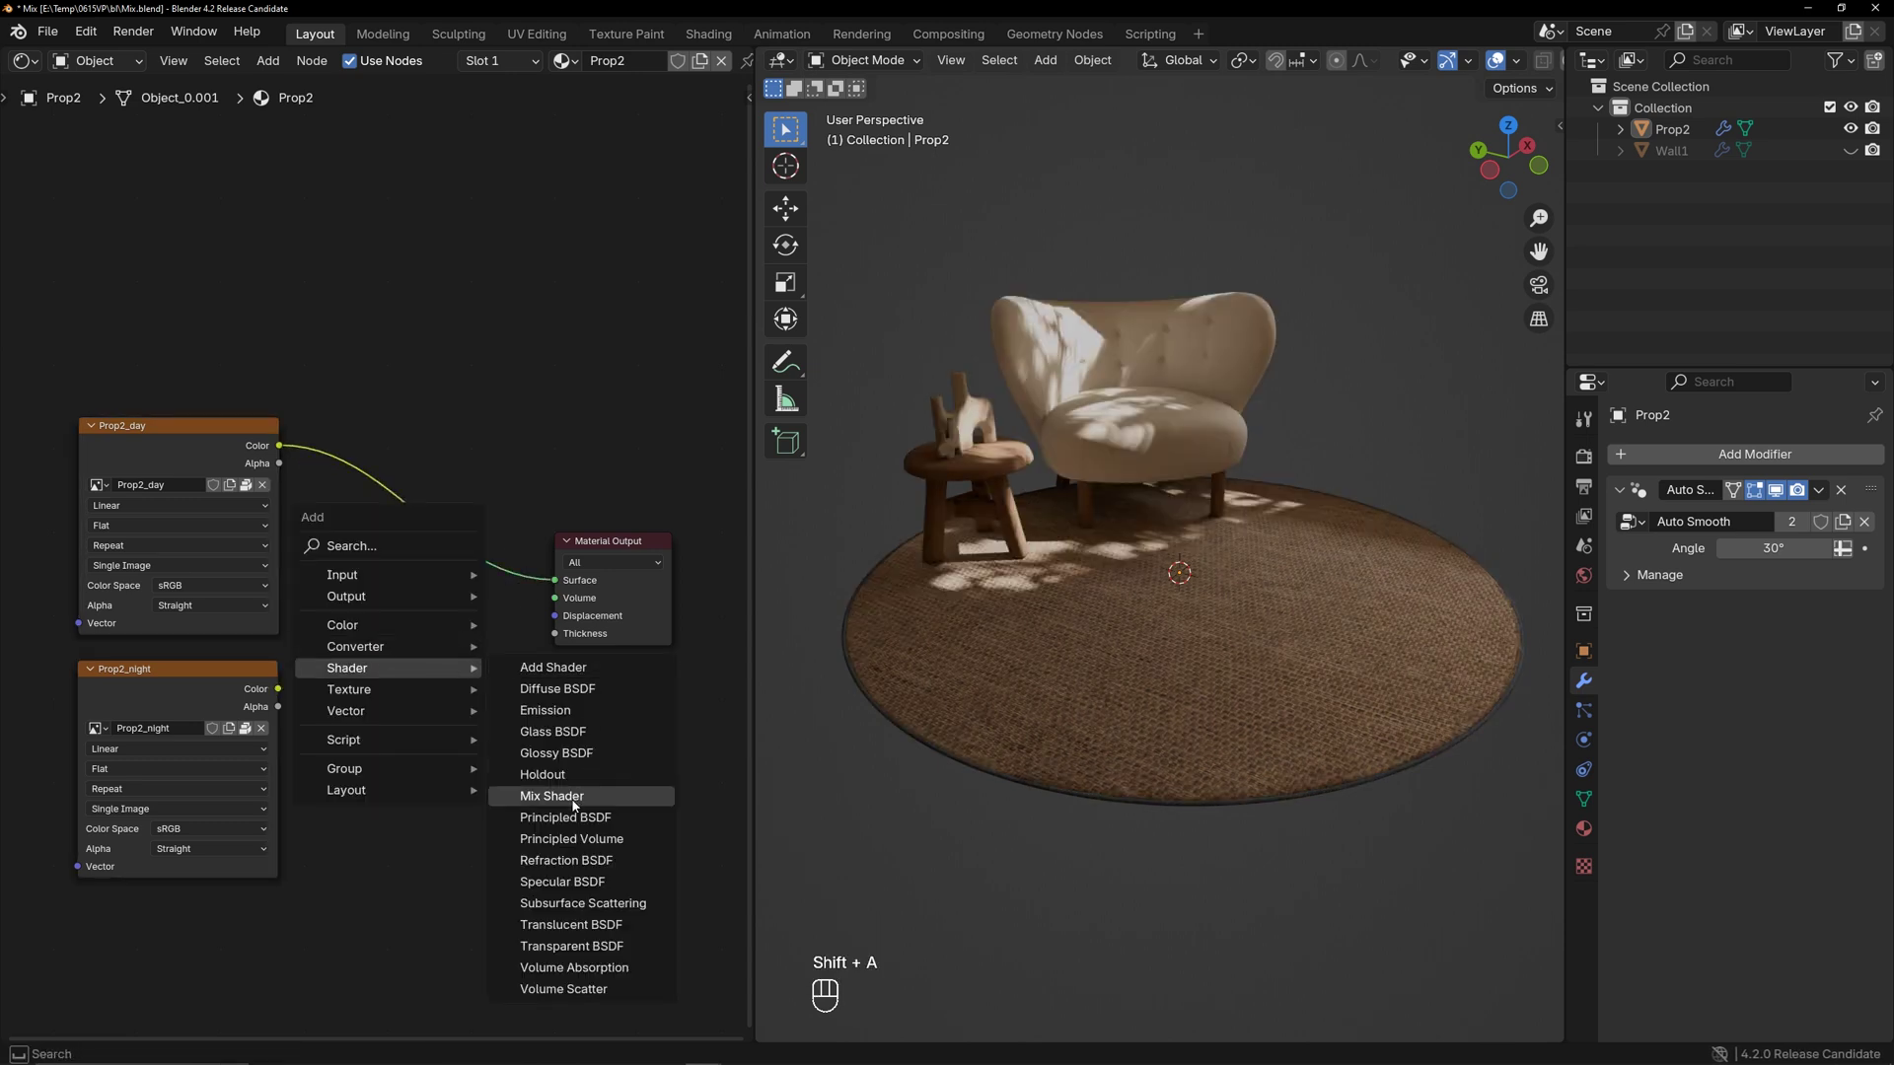
pyautogui.click(547, 815)
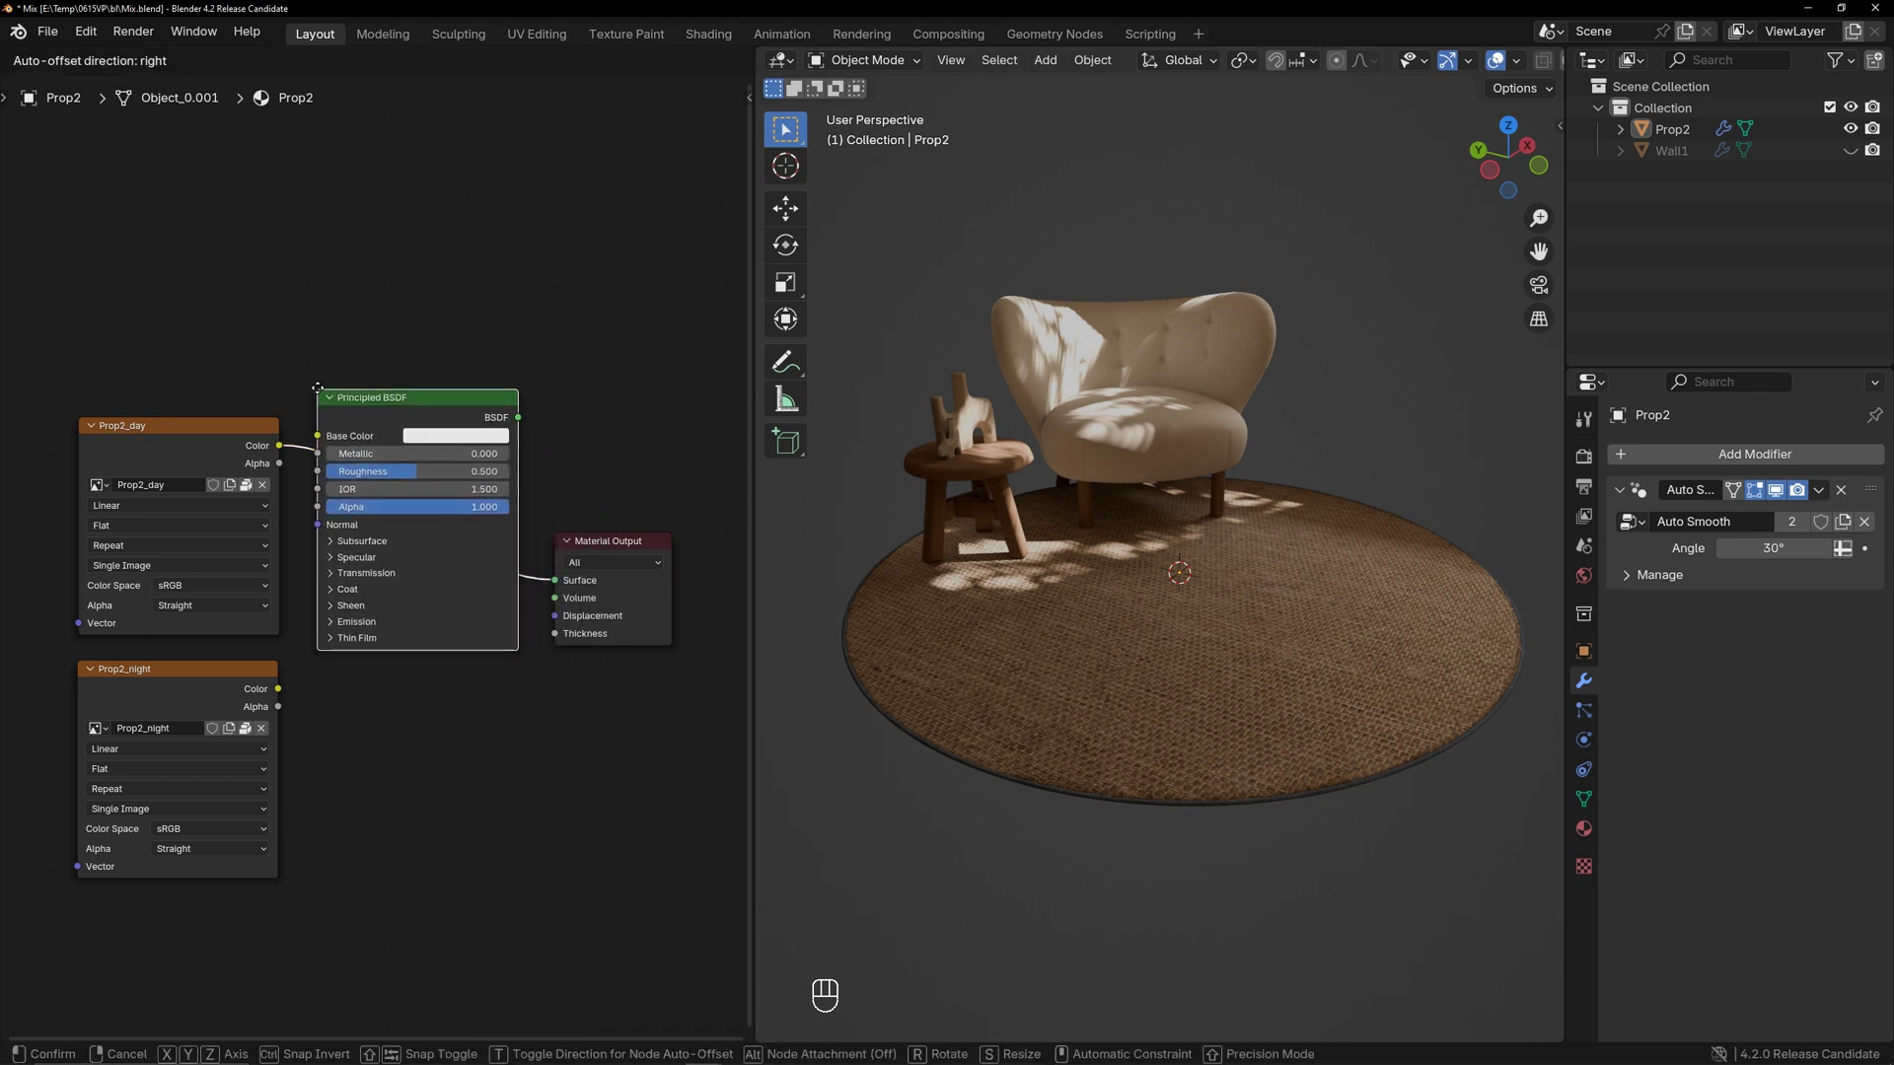
pyautogui.click(311, 377)
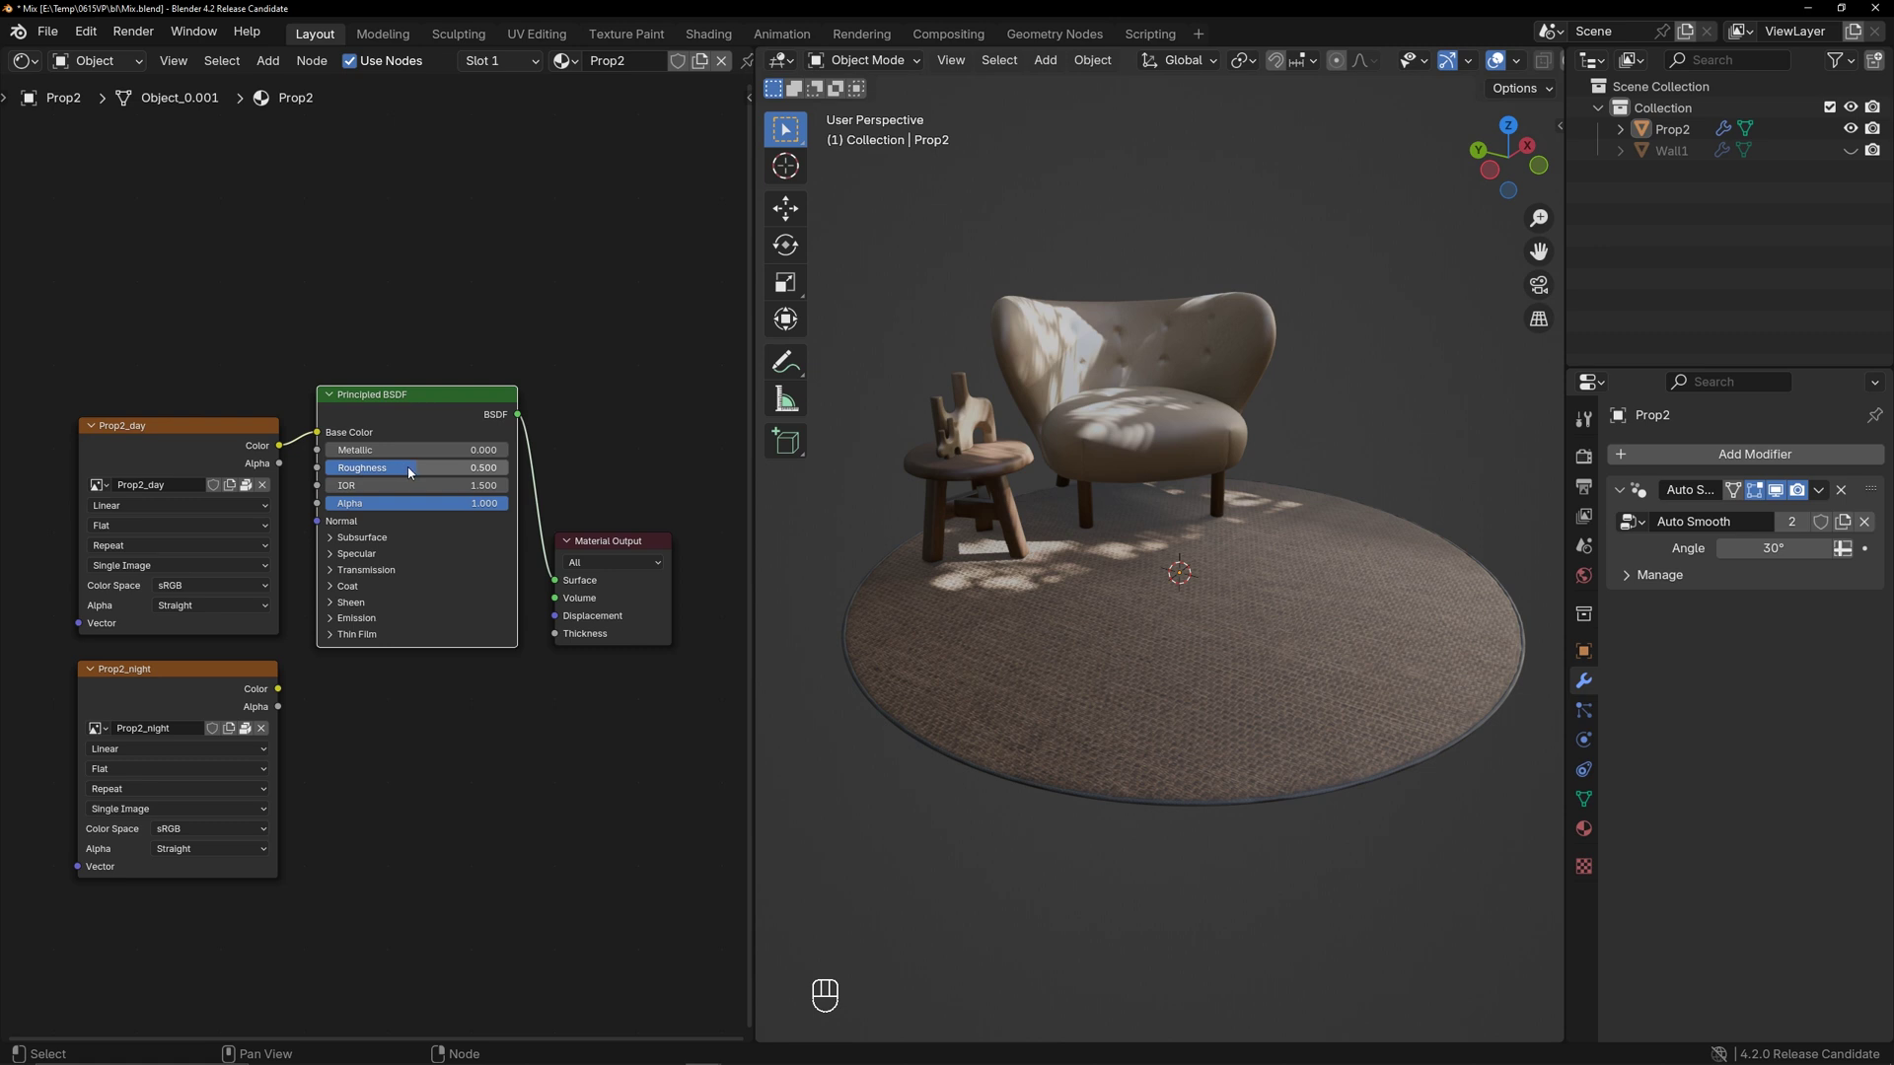
pyautogui.moveTo(408, 470); pyautogui.dragTo(508, 469)
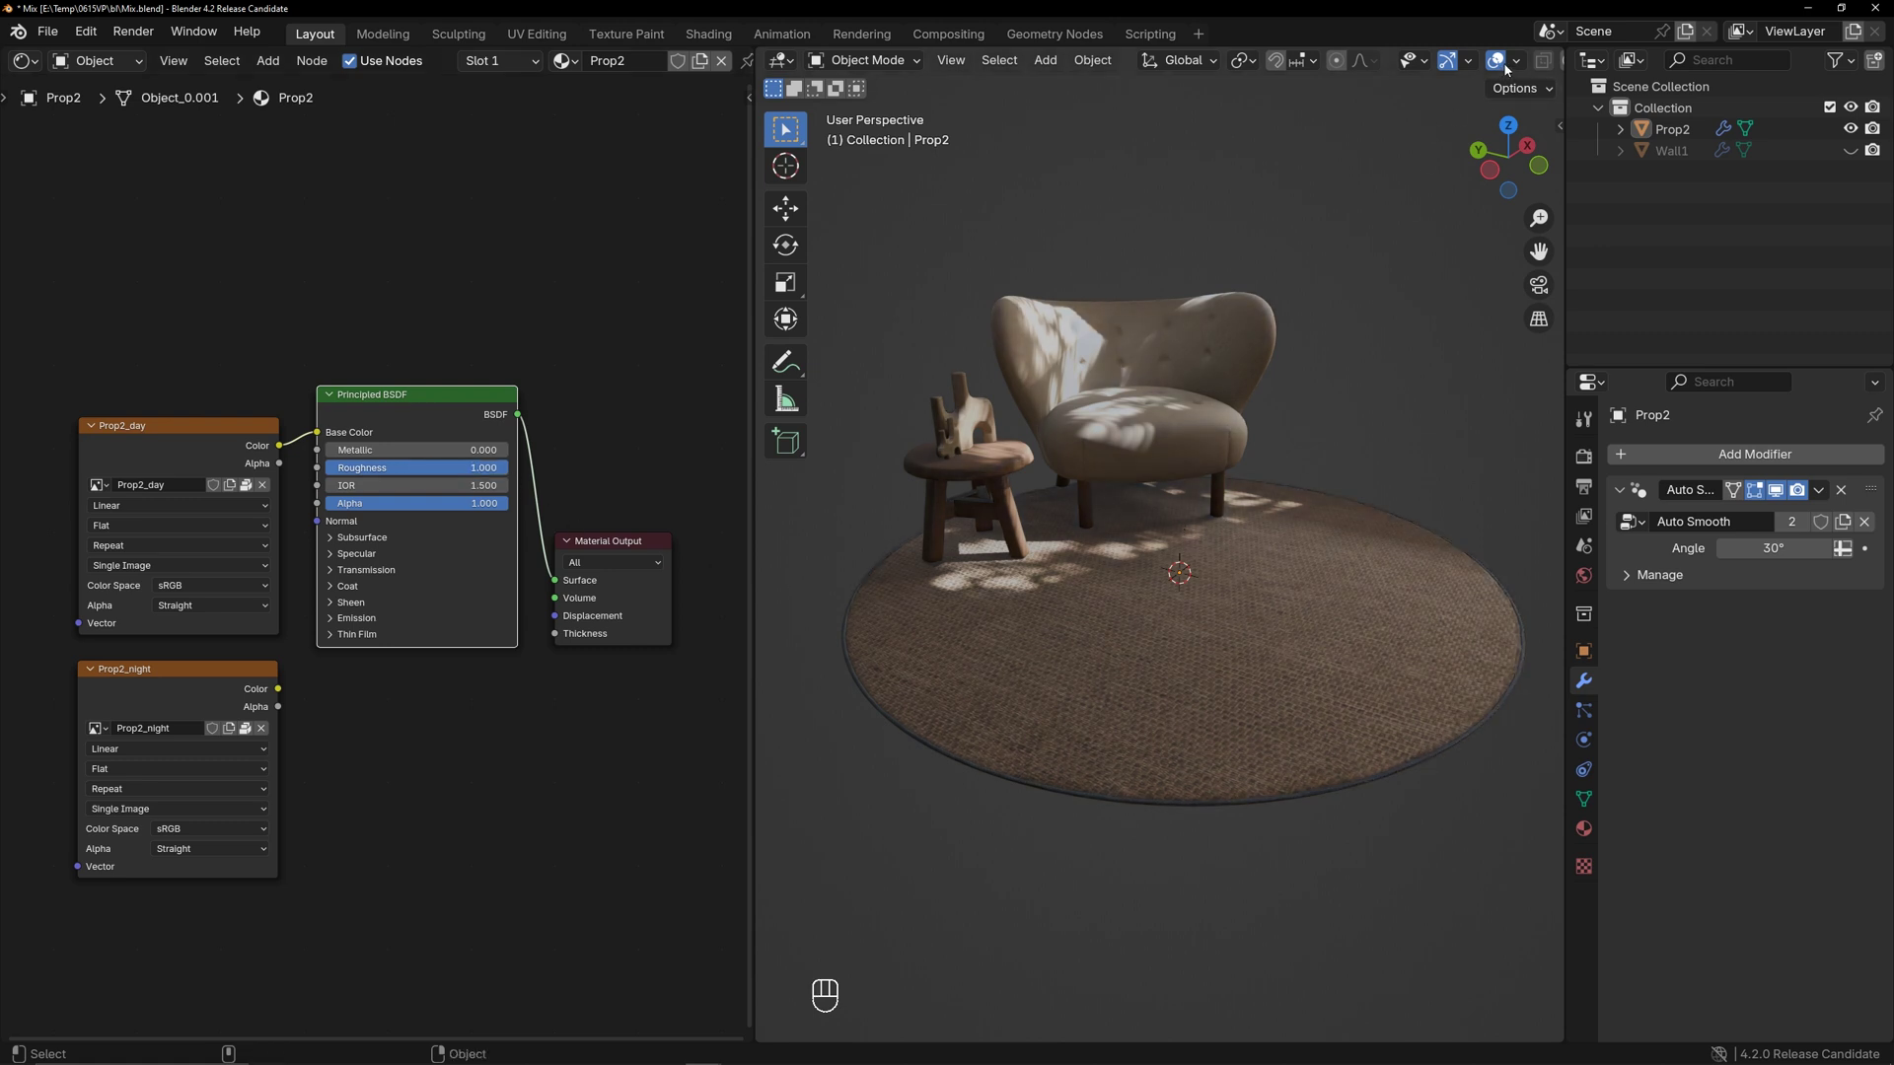
# Switch the viewport's material preview to use the scene's own lighting
pyautogui.scroll(-3, 1506, 69)
pyautogui.click(1545, 62)
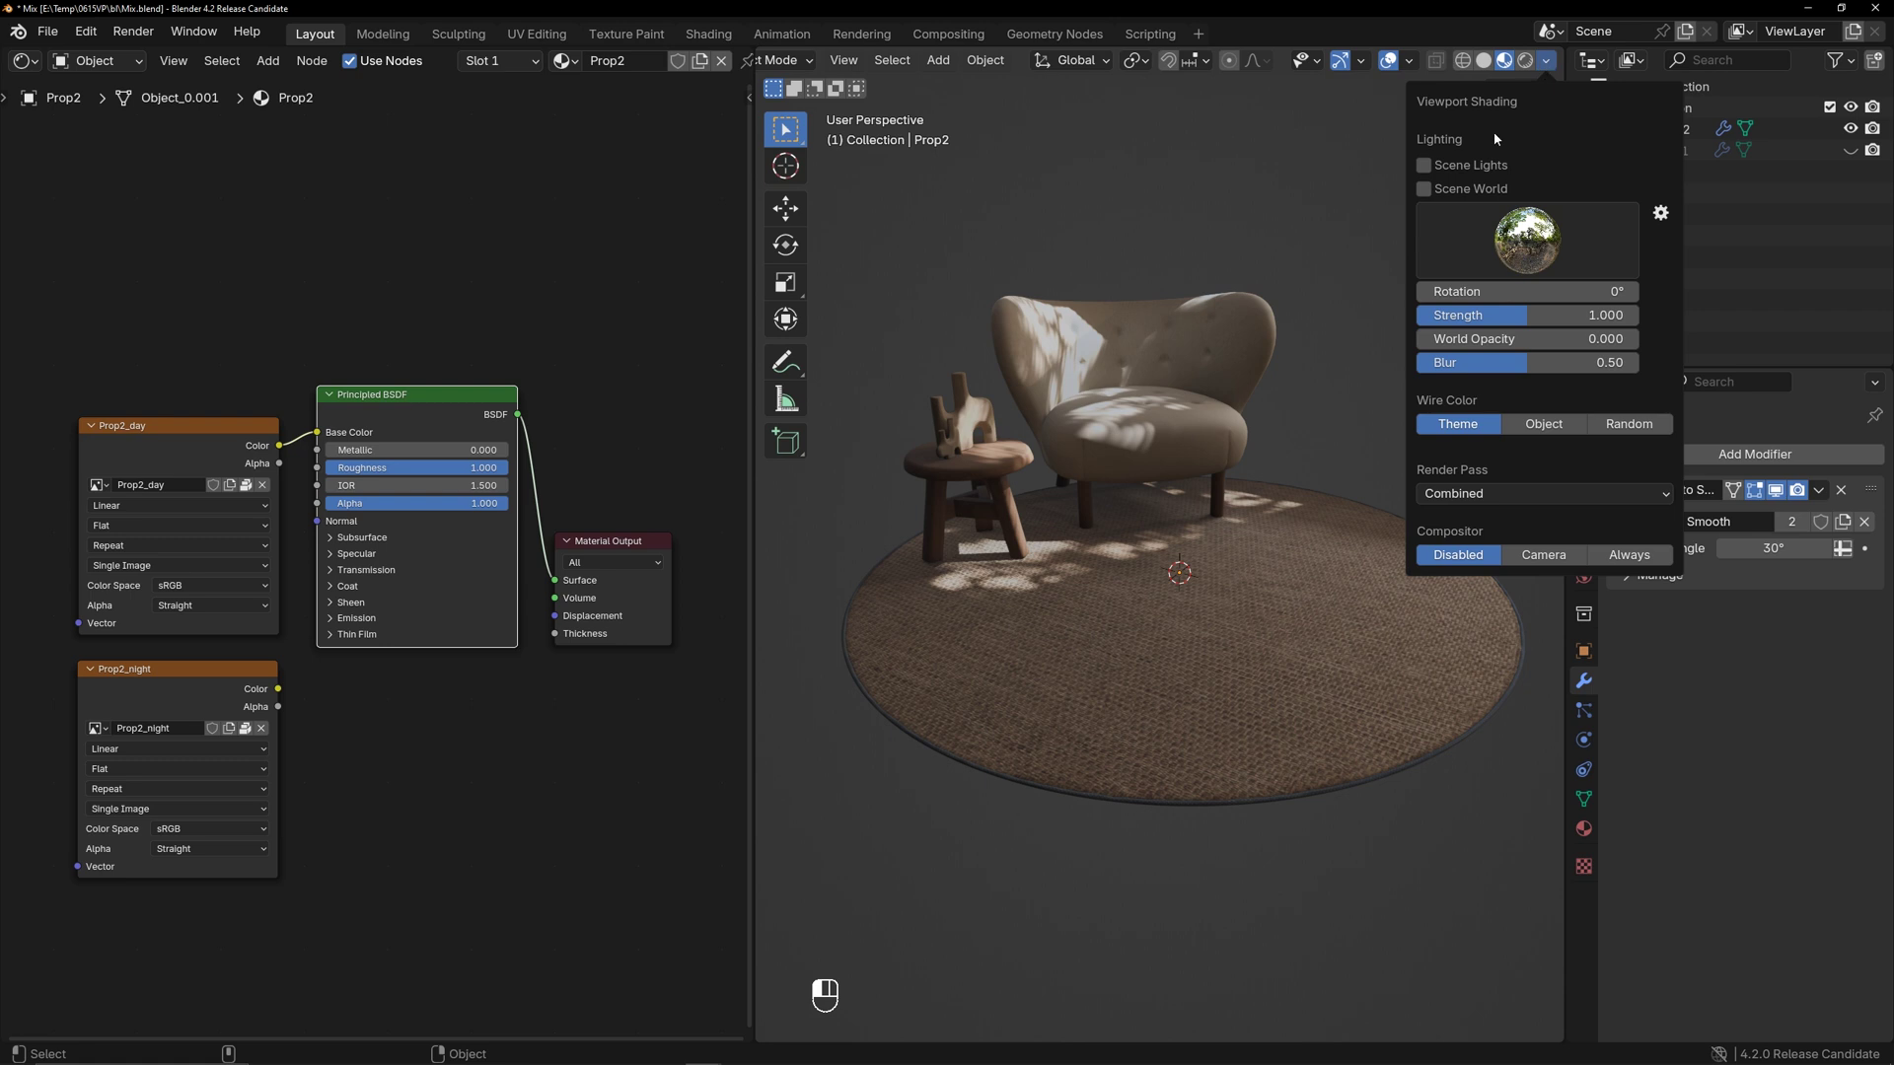
pyautogui.click(1425, 165)
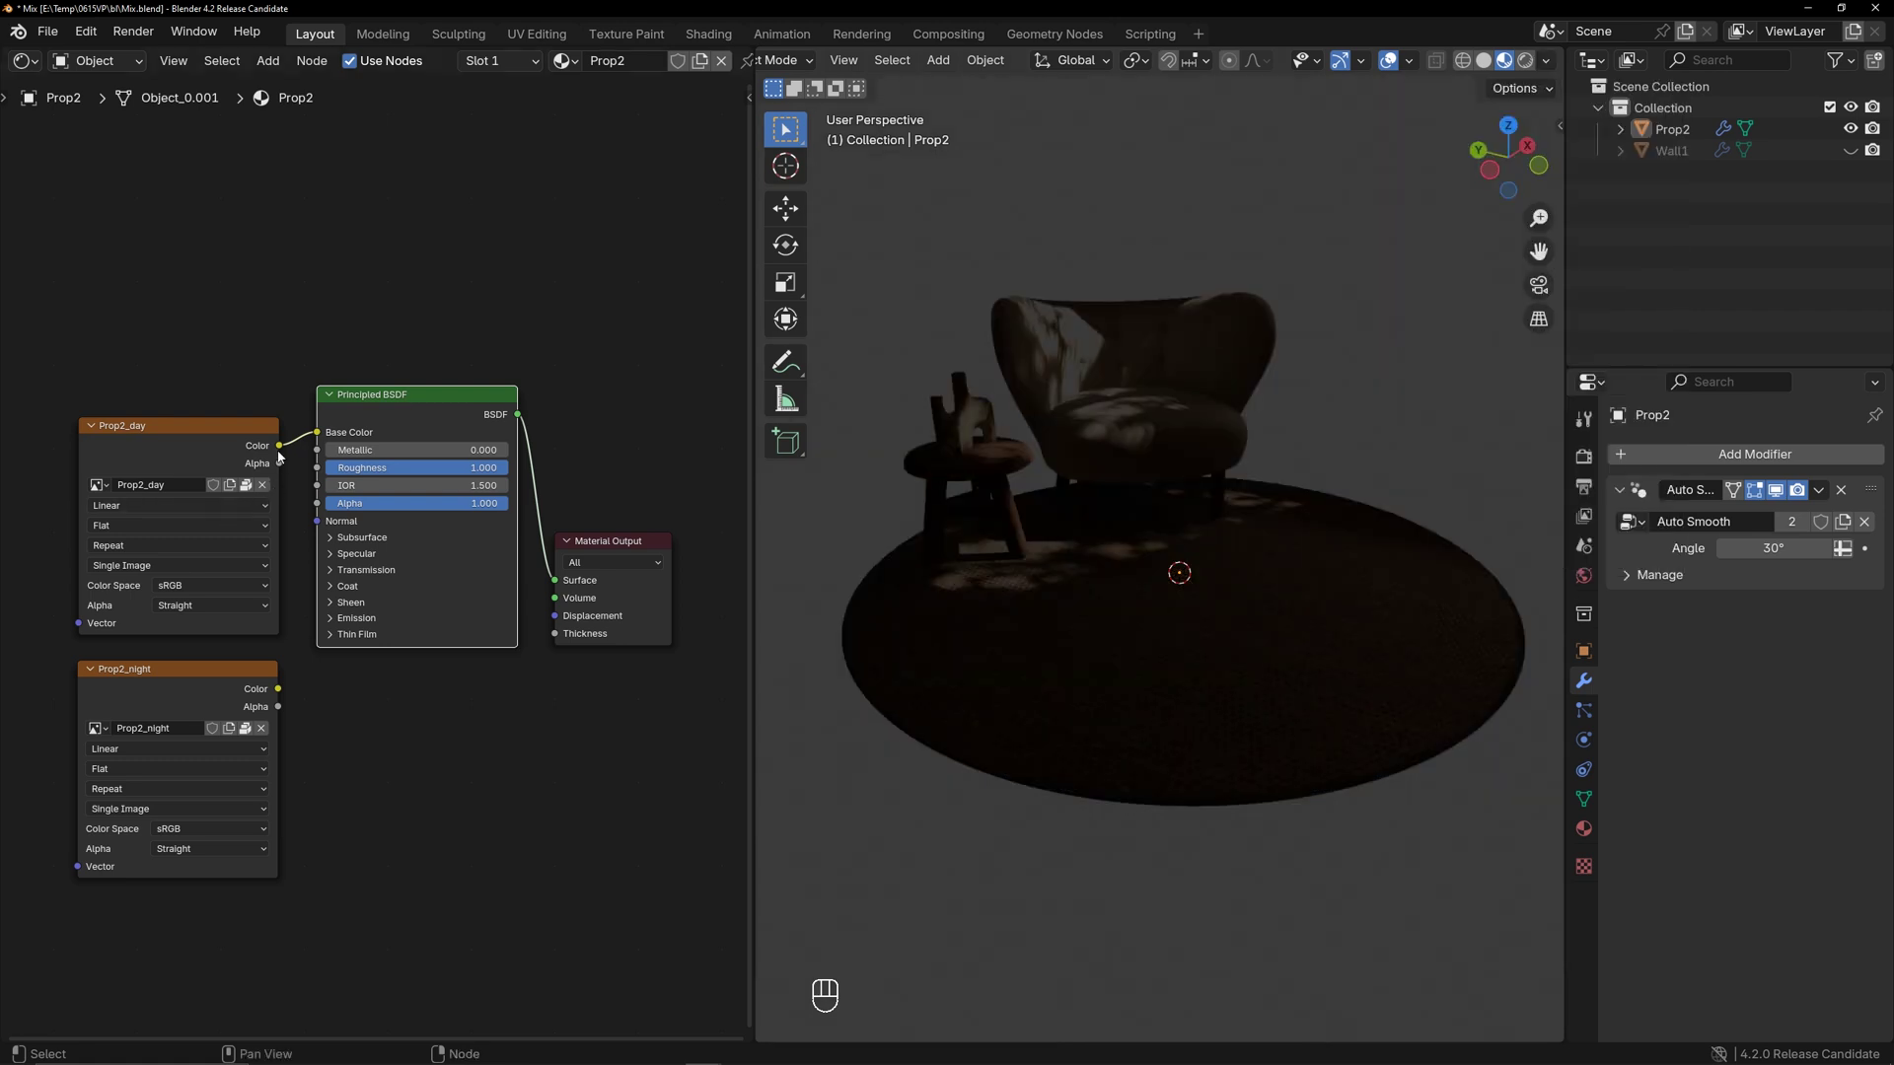
# Feed Prop2_day's color into the Principled BSDF's emission color and set the emission strength to 1
pyautogui.click(331, 617)
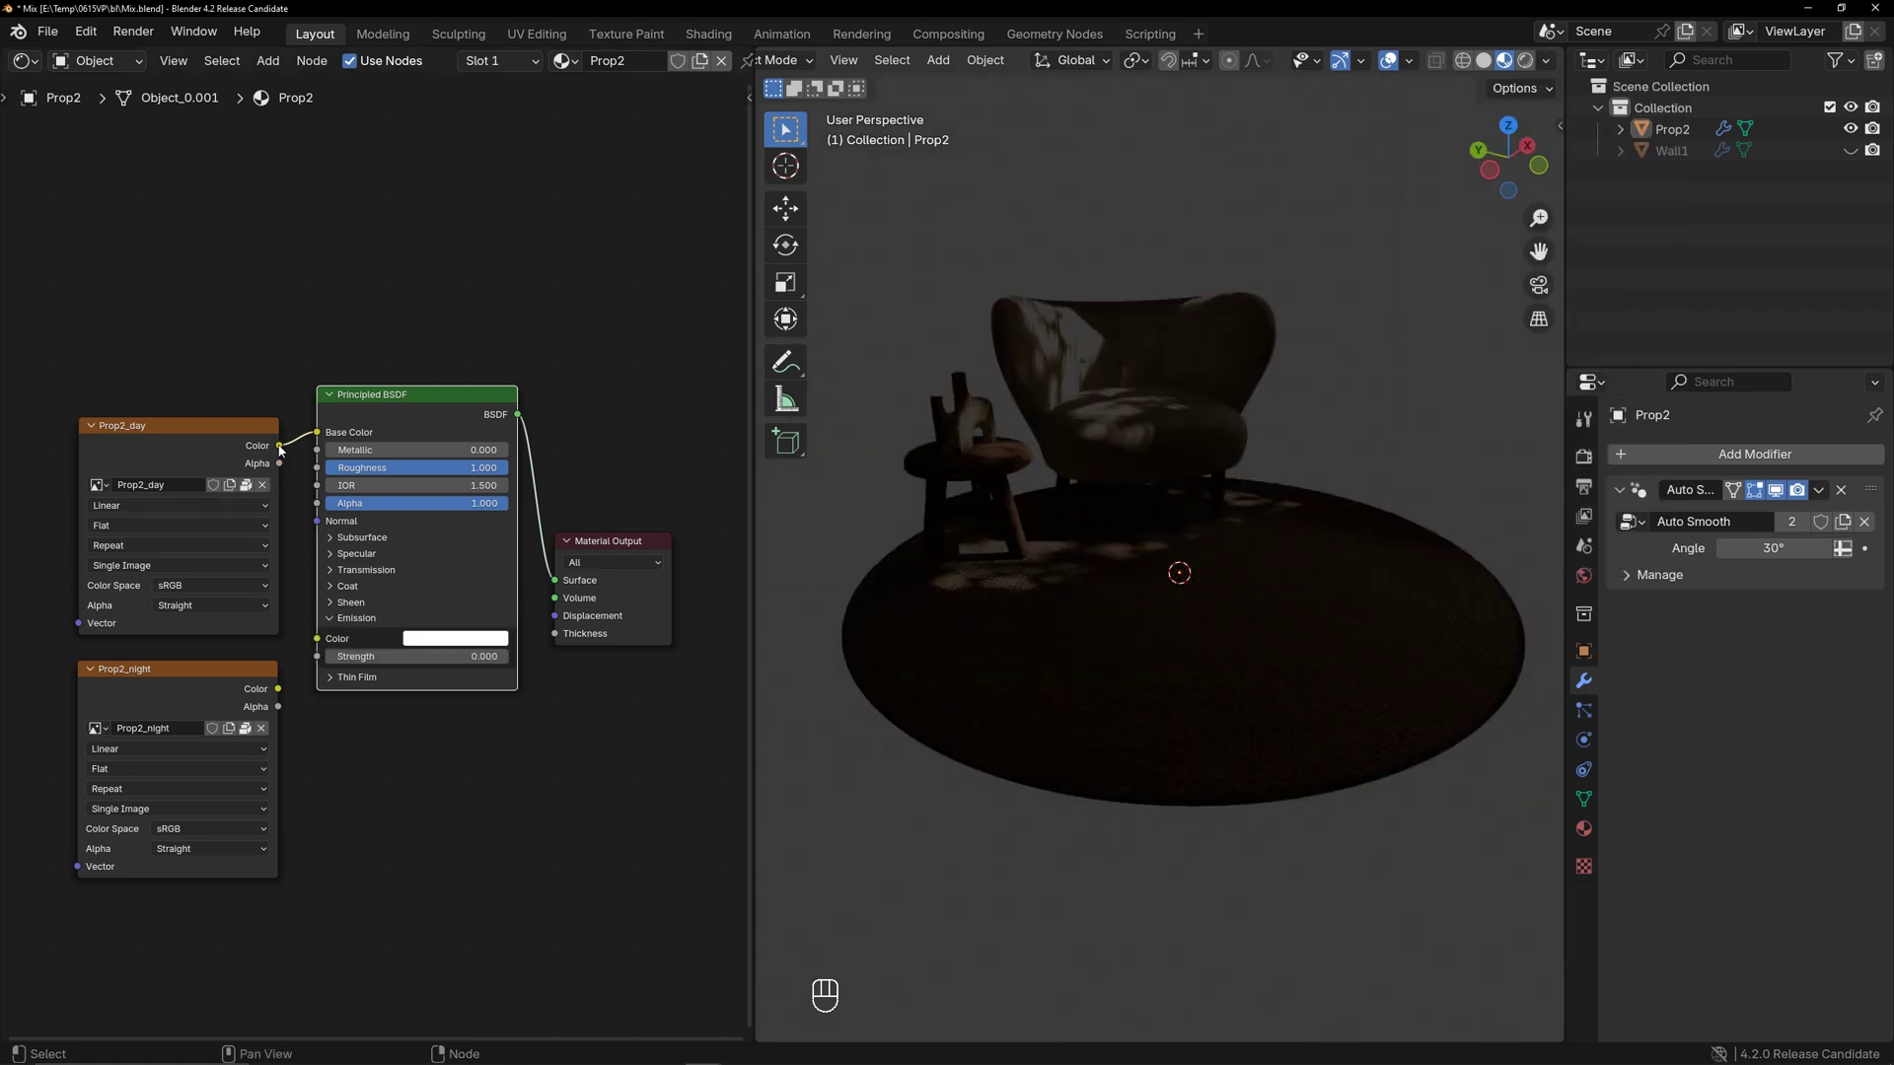
pyautogui.moveTo(280, 448); pyautogui.dragTo(317, 638)
pyautogui.click(414, 656)
pyautogui.write('1')
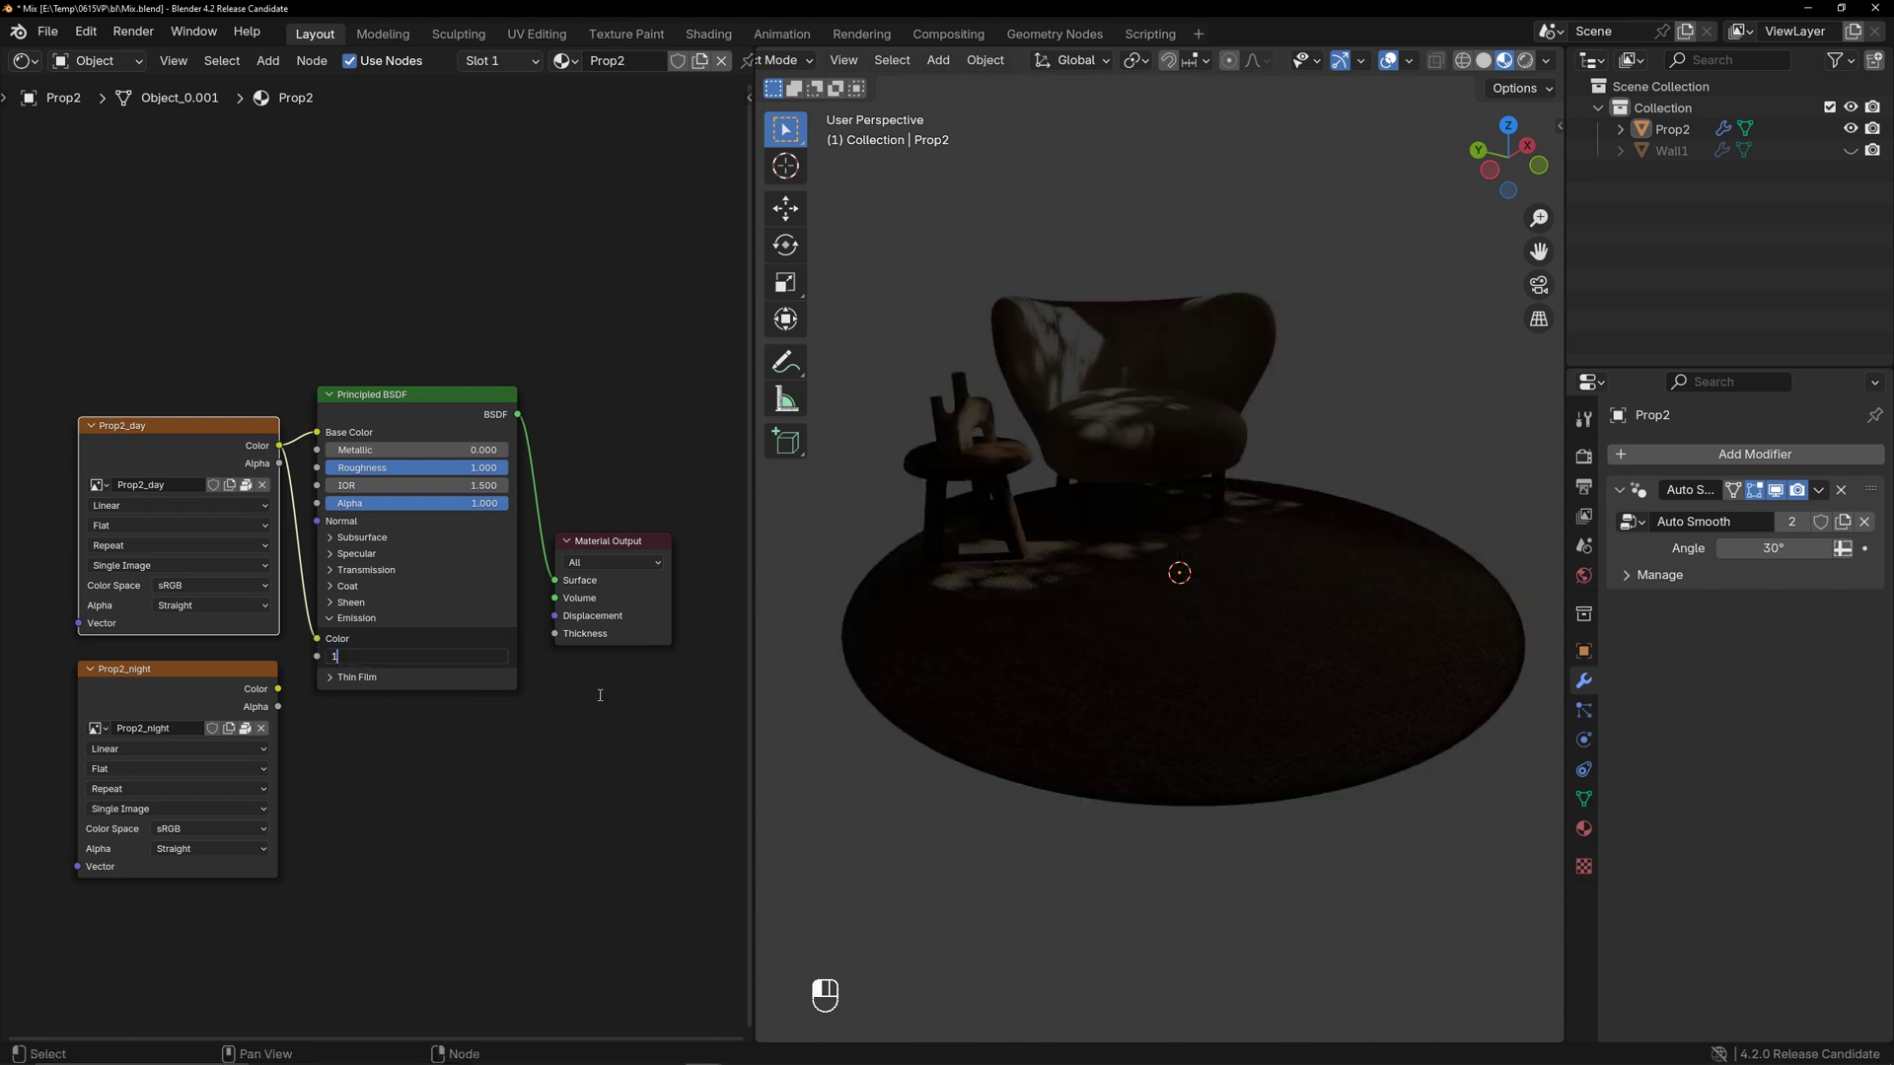
pyautogui.press('Return')
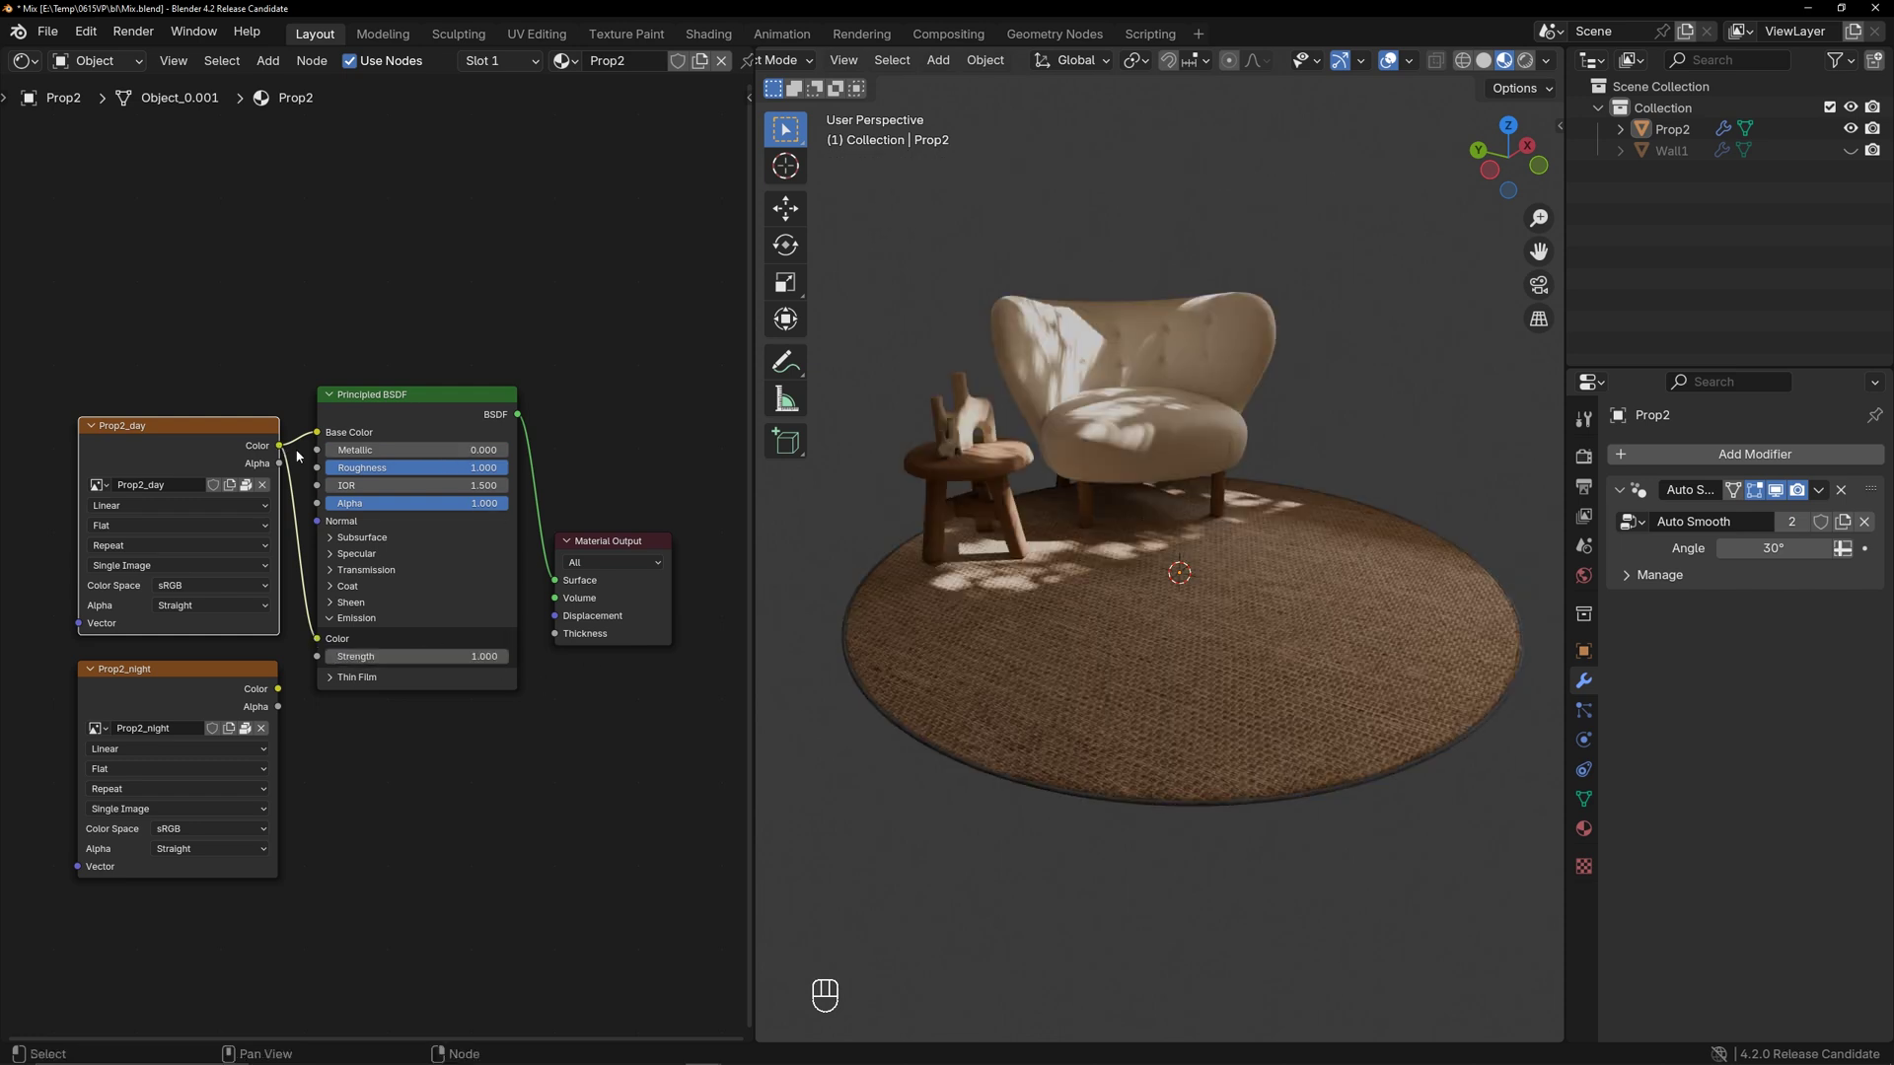
# Duplicate the Principled BSDF below the original and link Prop2_night's color to its base color and emission color
pyautogui.moveTo(298, 455); pyautogui.dragTo(296, 442)
pyautogui.moveTo(553, 582); pyautogui.dragTo(553, 582)
pyautogui.moveTo(519, 413); pyautogui.dragTo(554, 580)
pyautogui.hotkey('shift', 'd')
pyautogui.click(399, 721)
pyautogui.moveTo(278, 689); pyautogui.dragTo(318, 757)
pyautogui.moveTo(278, 688); pyautogui.dragTo(321, 959)
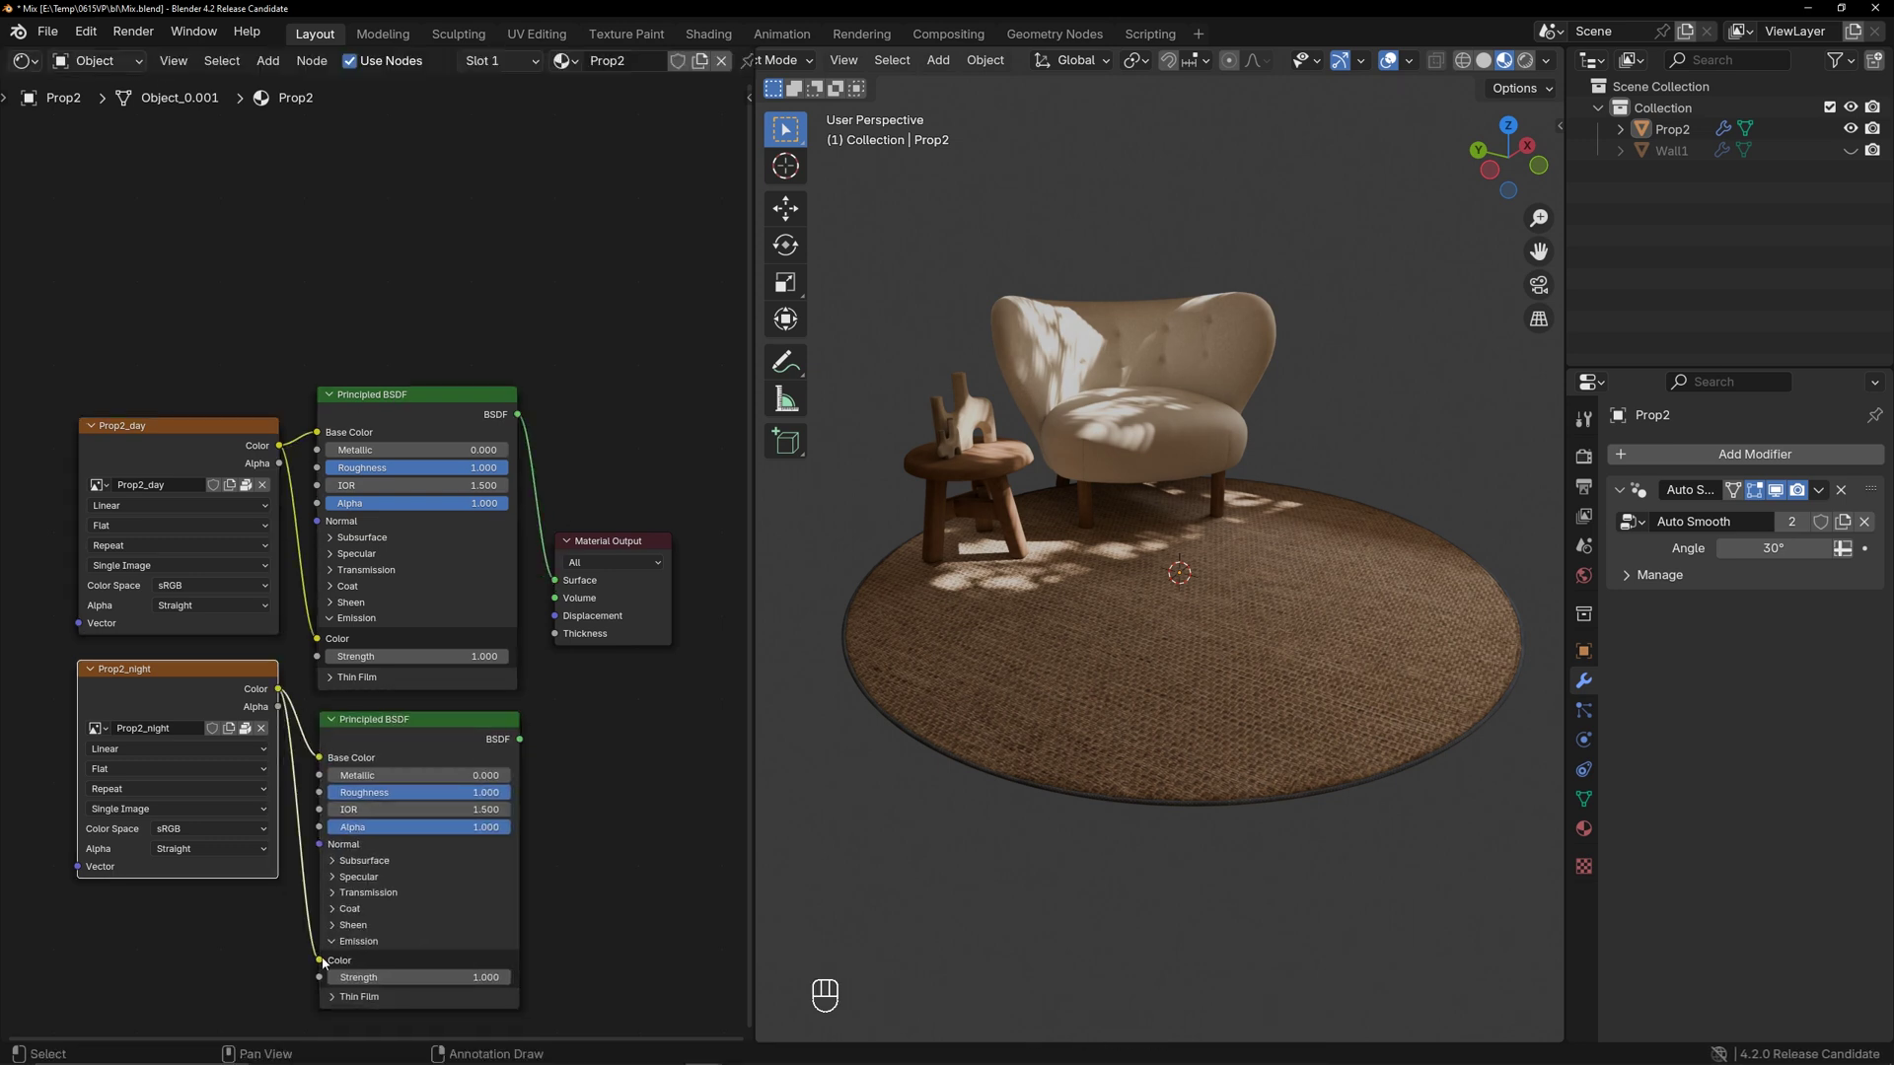
# Move the texture and Principled nodes aside and insert a Mix Shader before the Material Output that combines the day and night shaders
pyautogui.moveTo(128, 320); pyautogui.dragTo(430, 678)
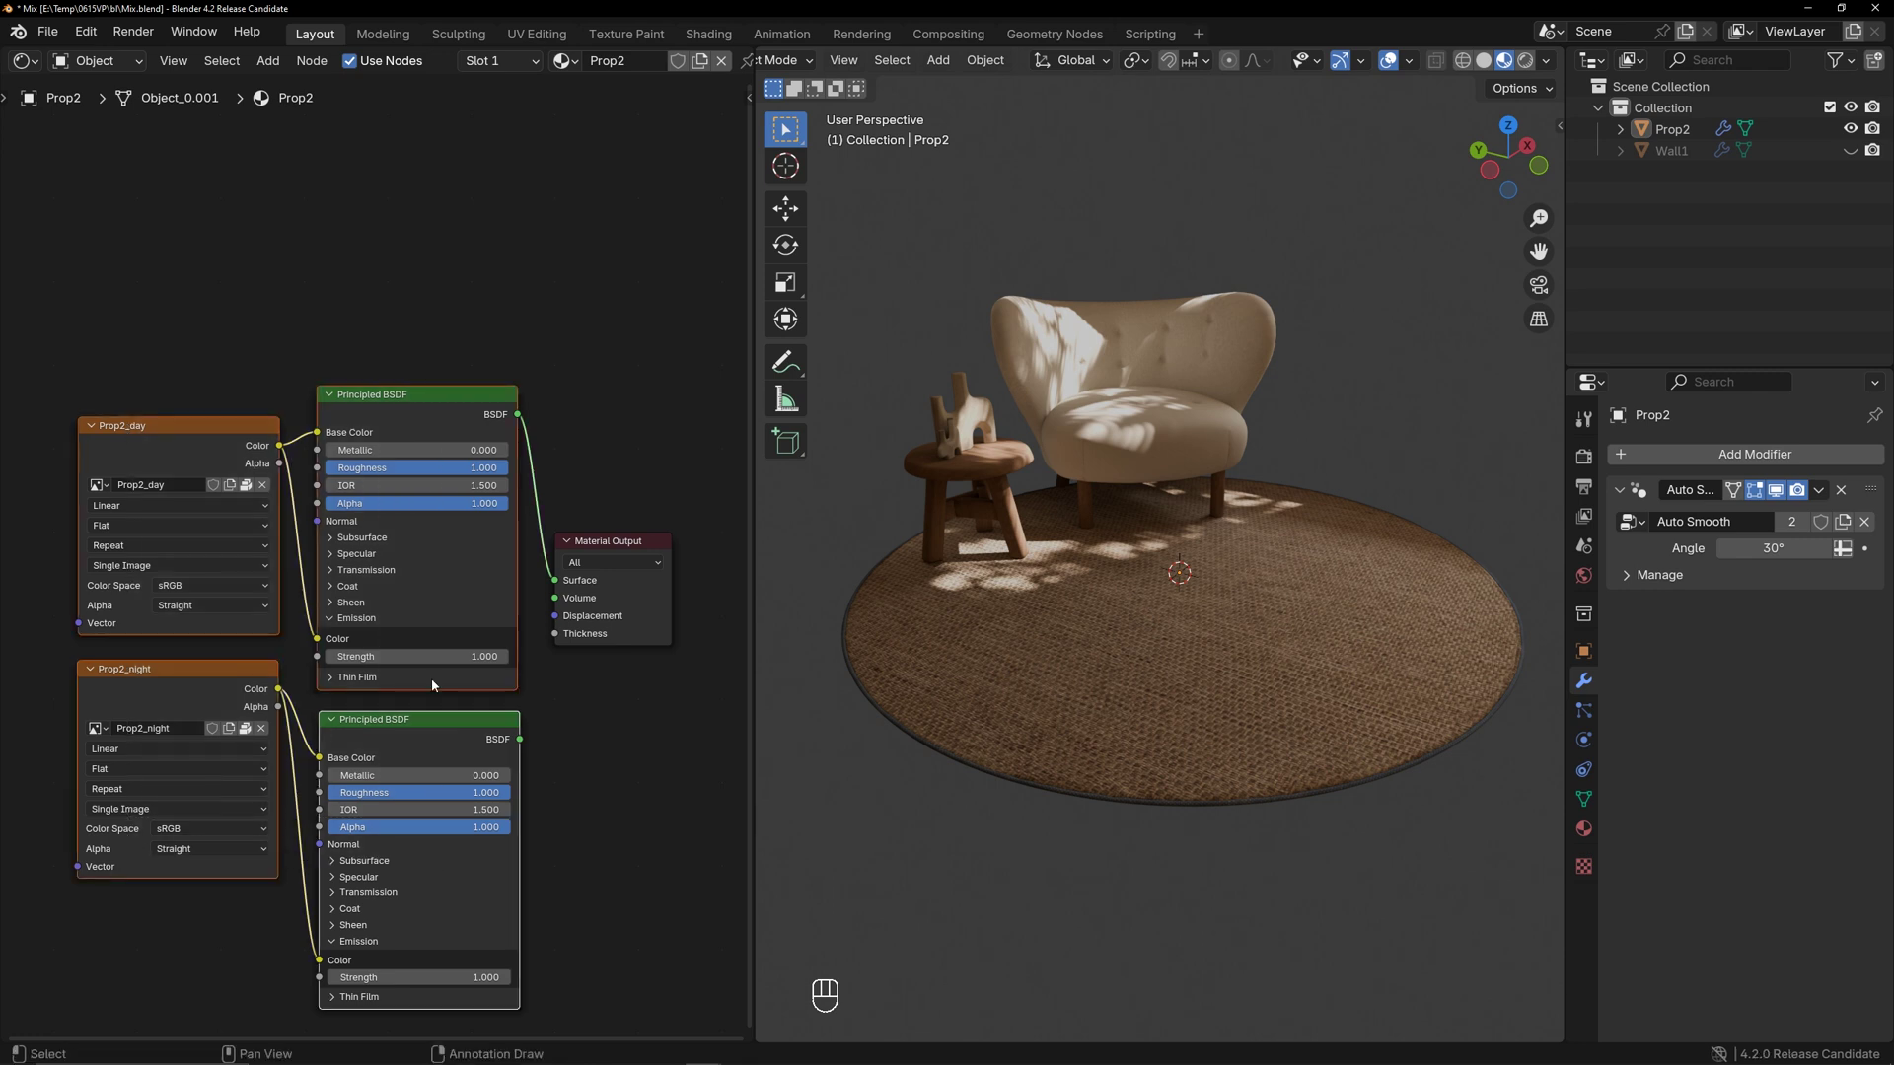
pyautogui.press('g')
pyautogui.click(318, 902)
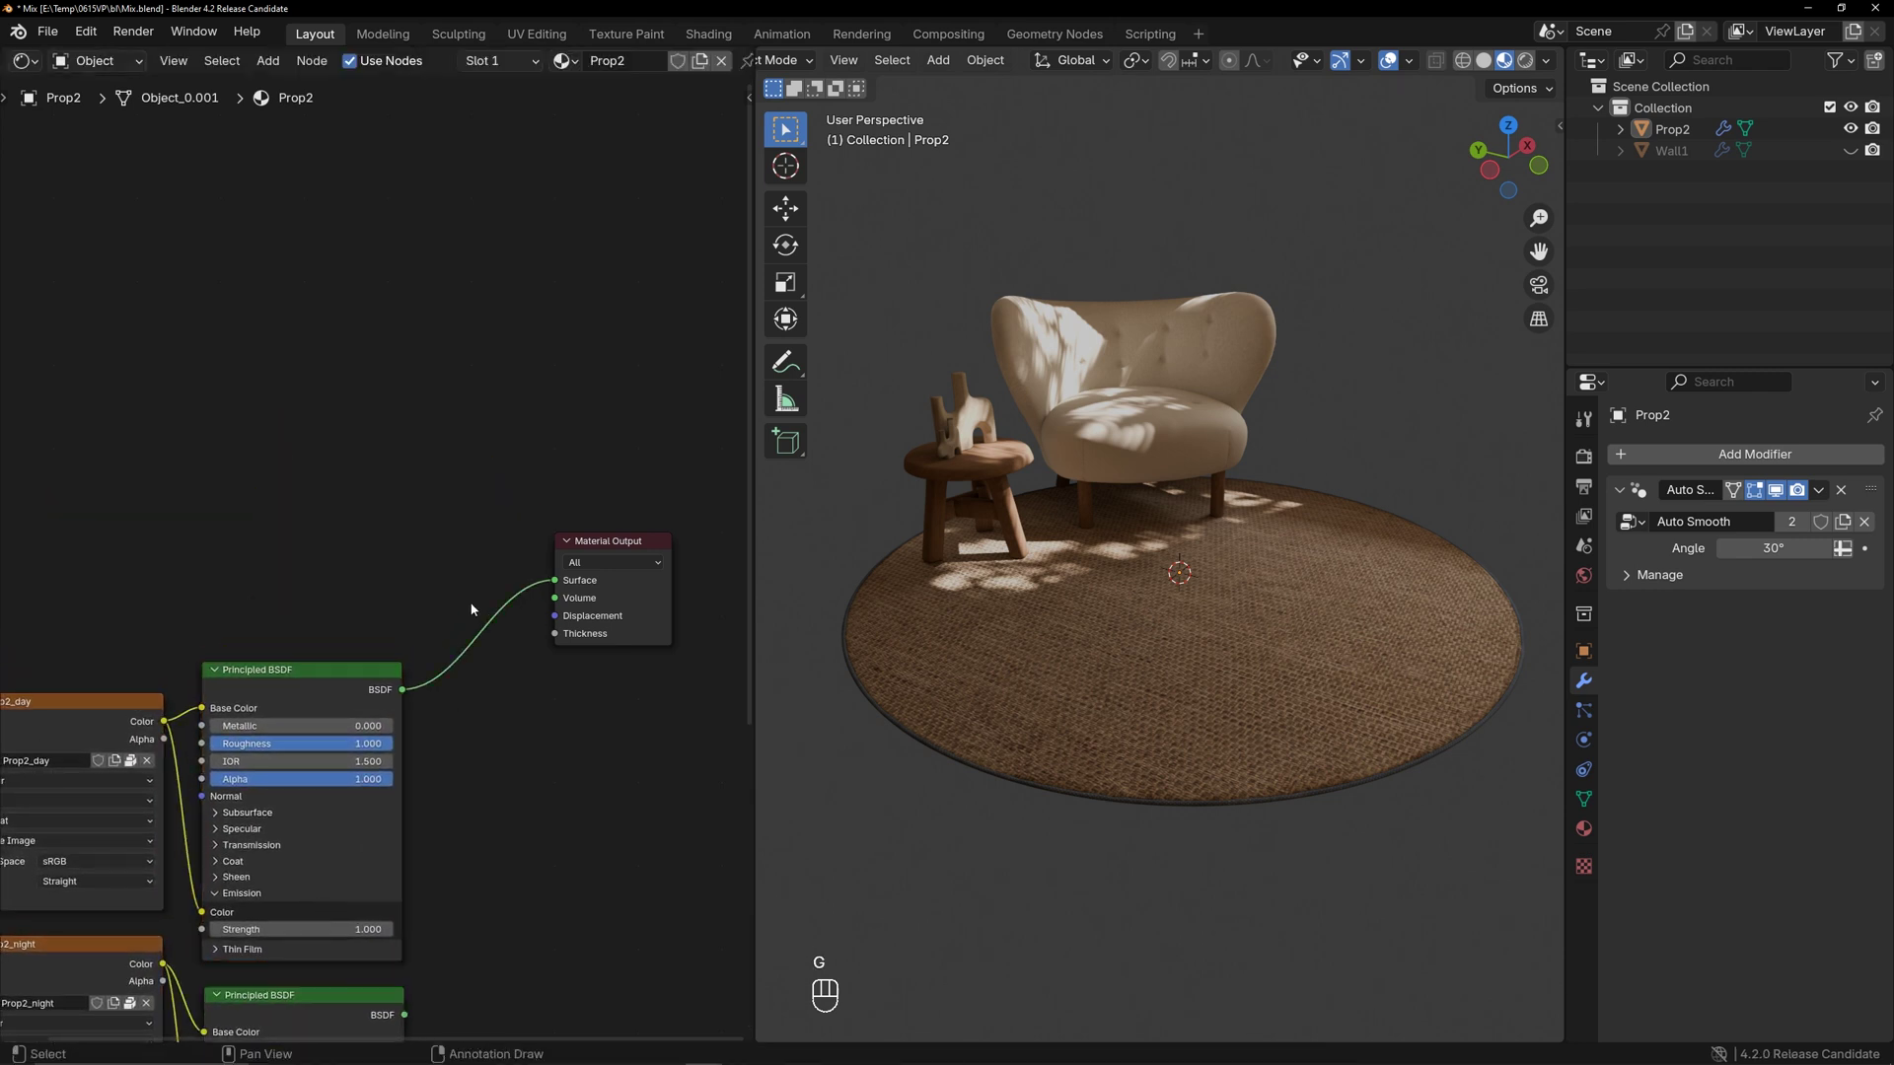
pyautogui.hotkey('shift', 'a')
pyautogui.click(577, 731)
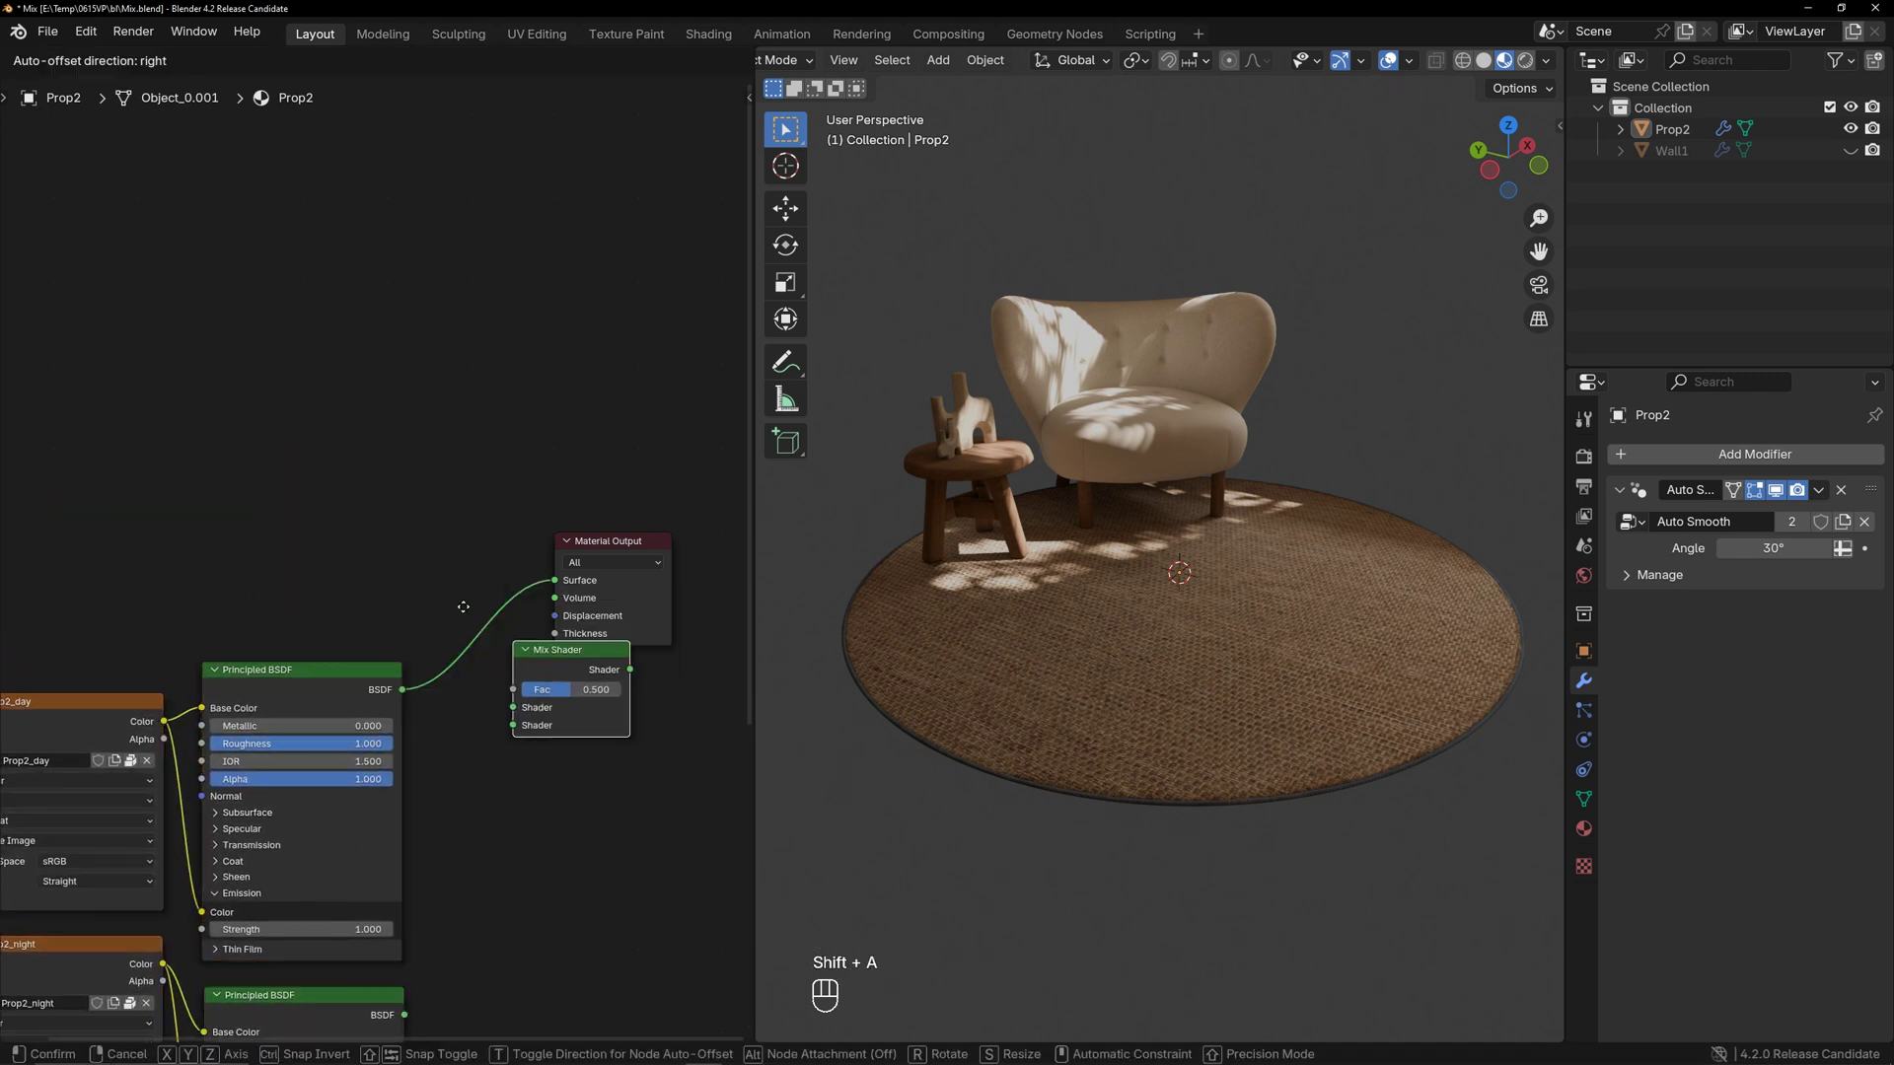
pyautogui.click(433, 580)
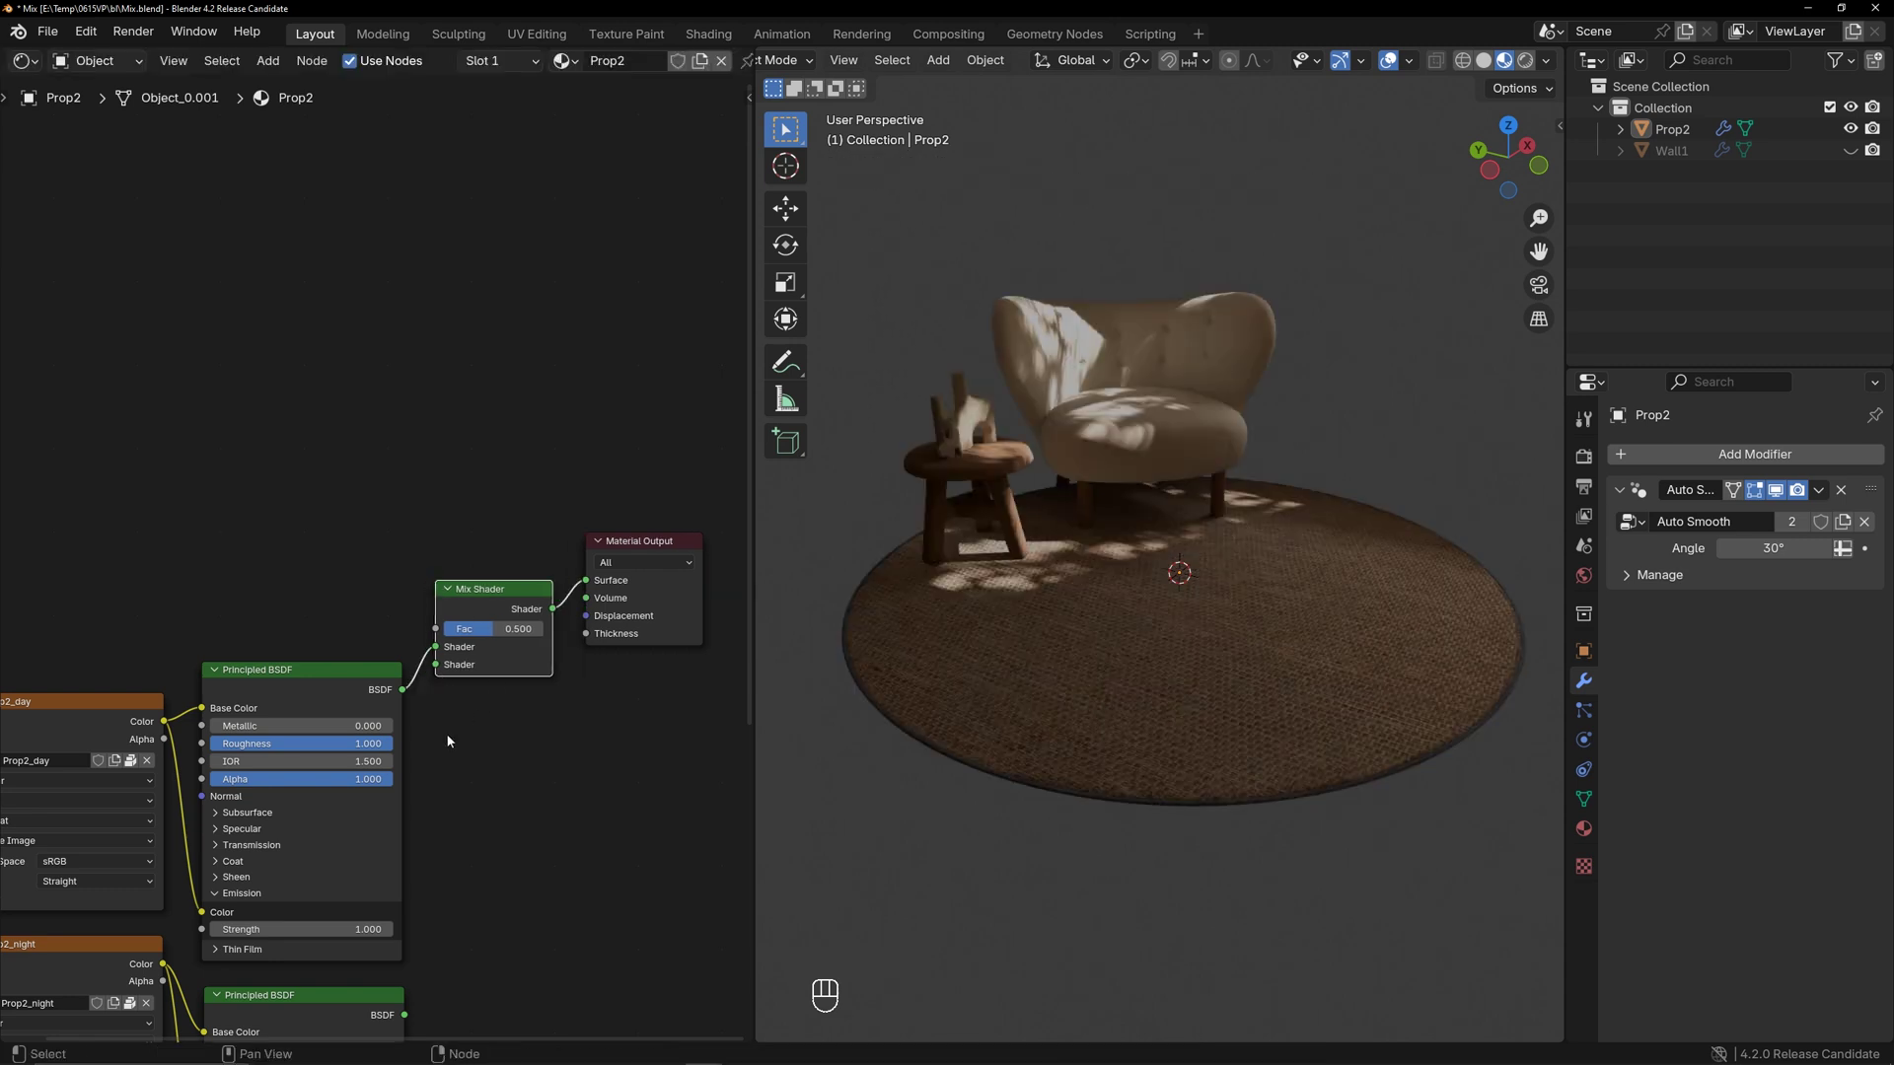
pyautogui.moveTo(405, 1016); pyautogui.dragTo(436, 665)
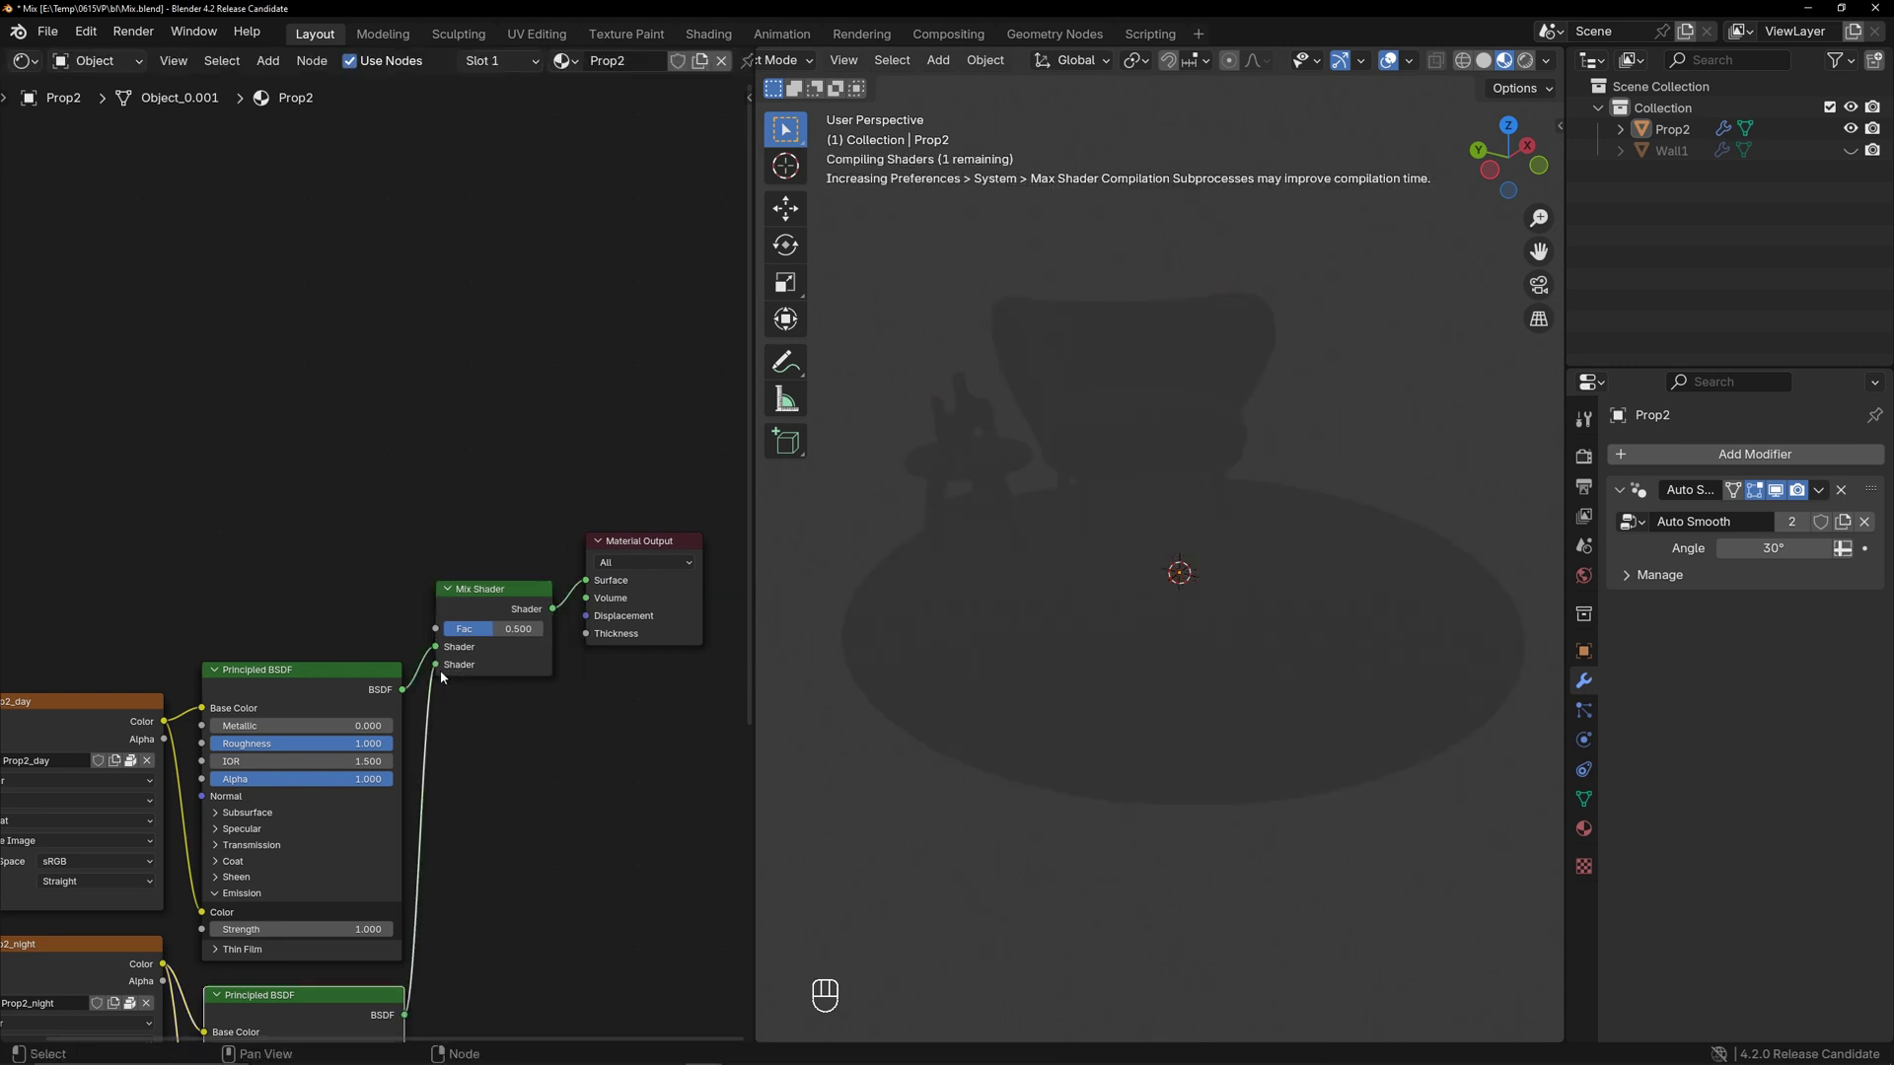
# Compare the day and night shaders by setting the Mix Shader's factor to 0 and to 1
pyautogui.click(520, 631)
pyautogui.write('0')
pyautogui.press('Return')
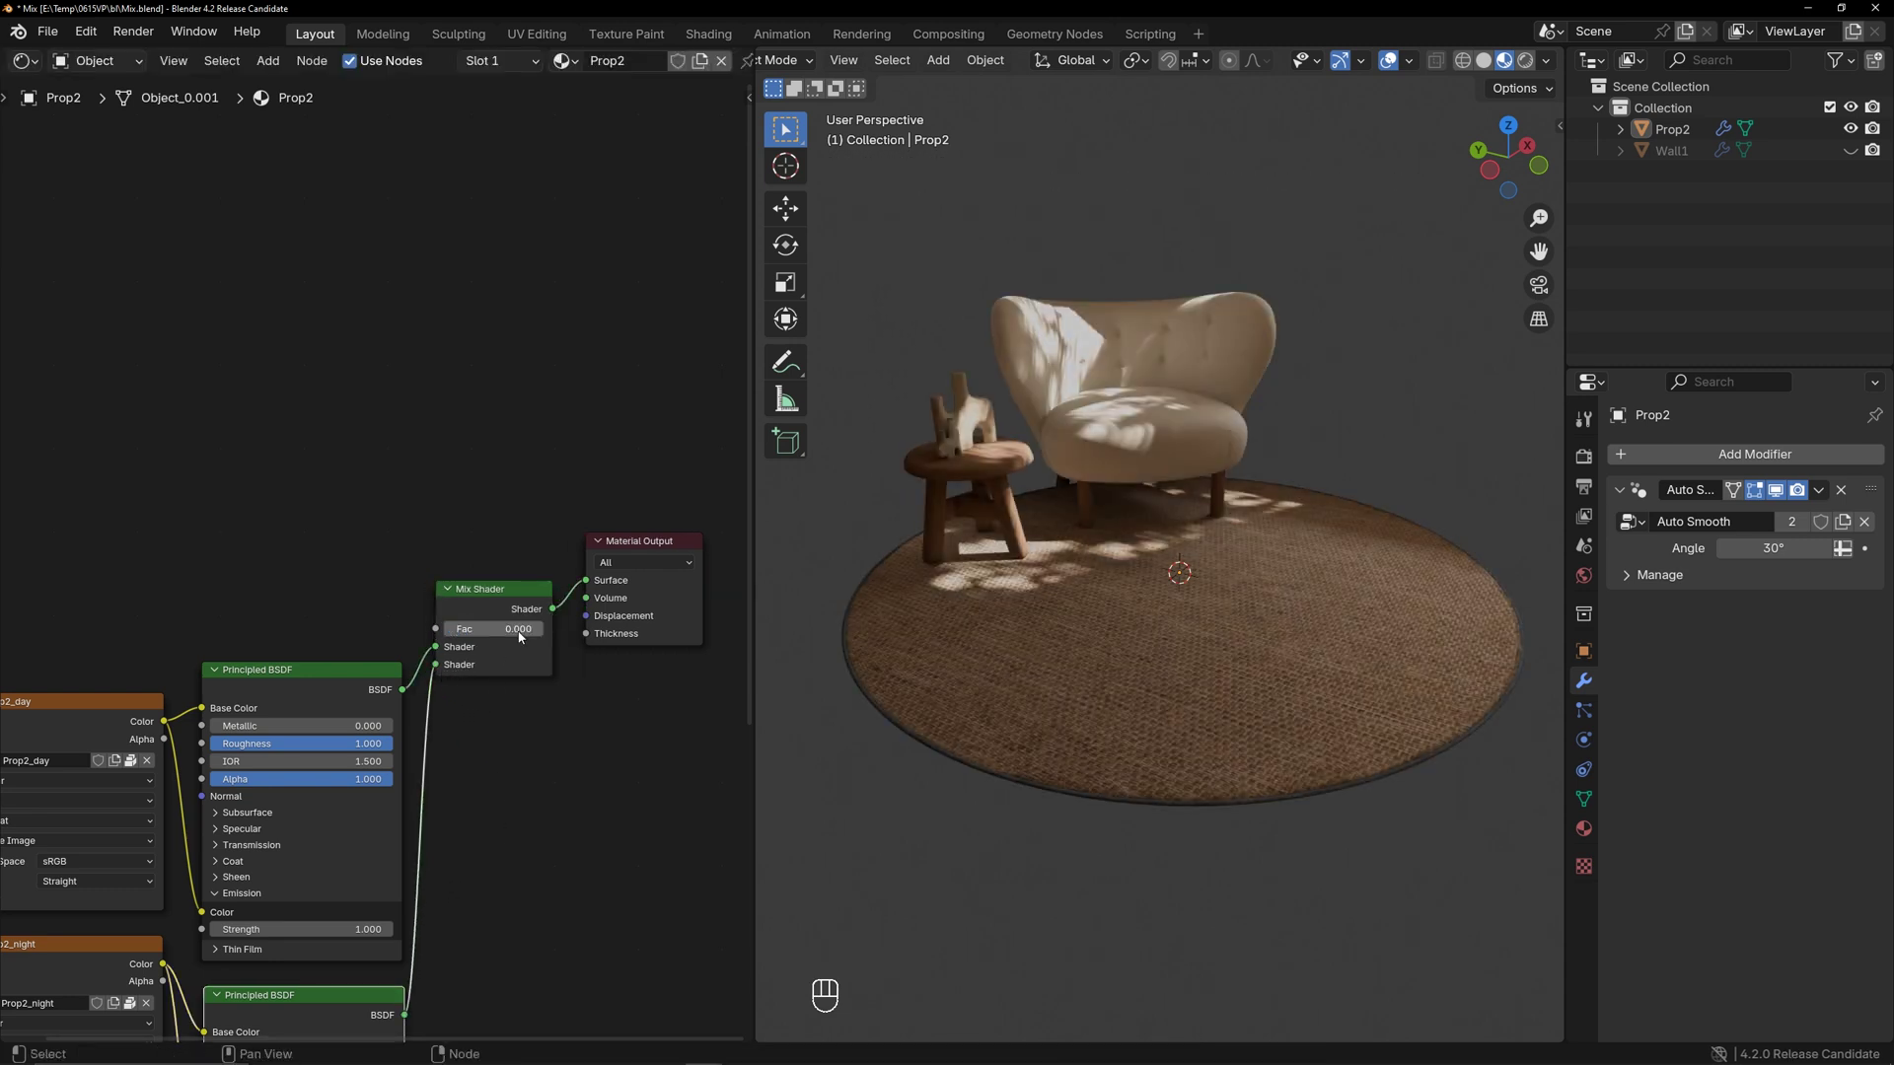
pyautogui.click(519, 632)
pyautogui.write('1')
pyautogui.press('Return')
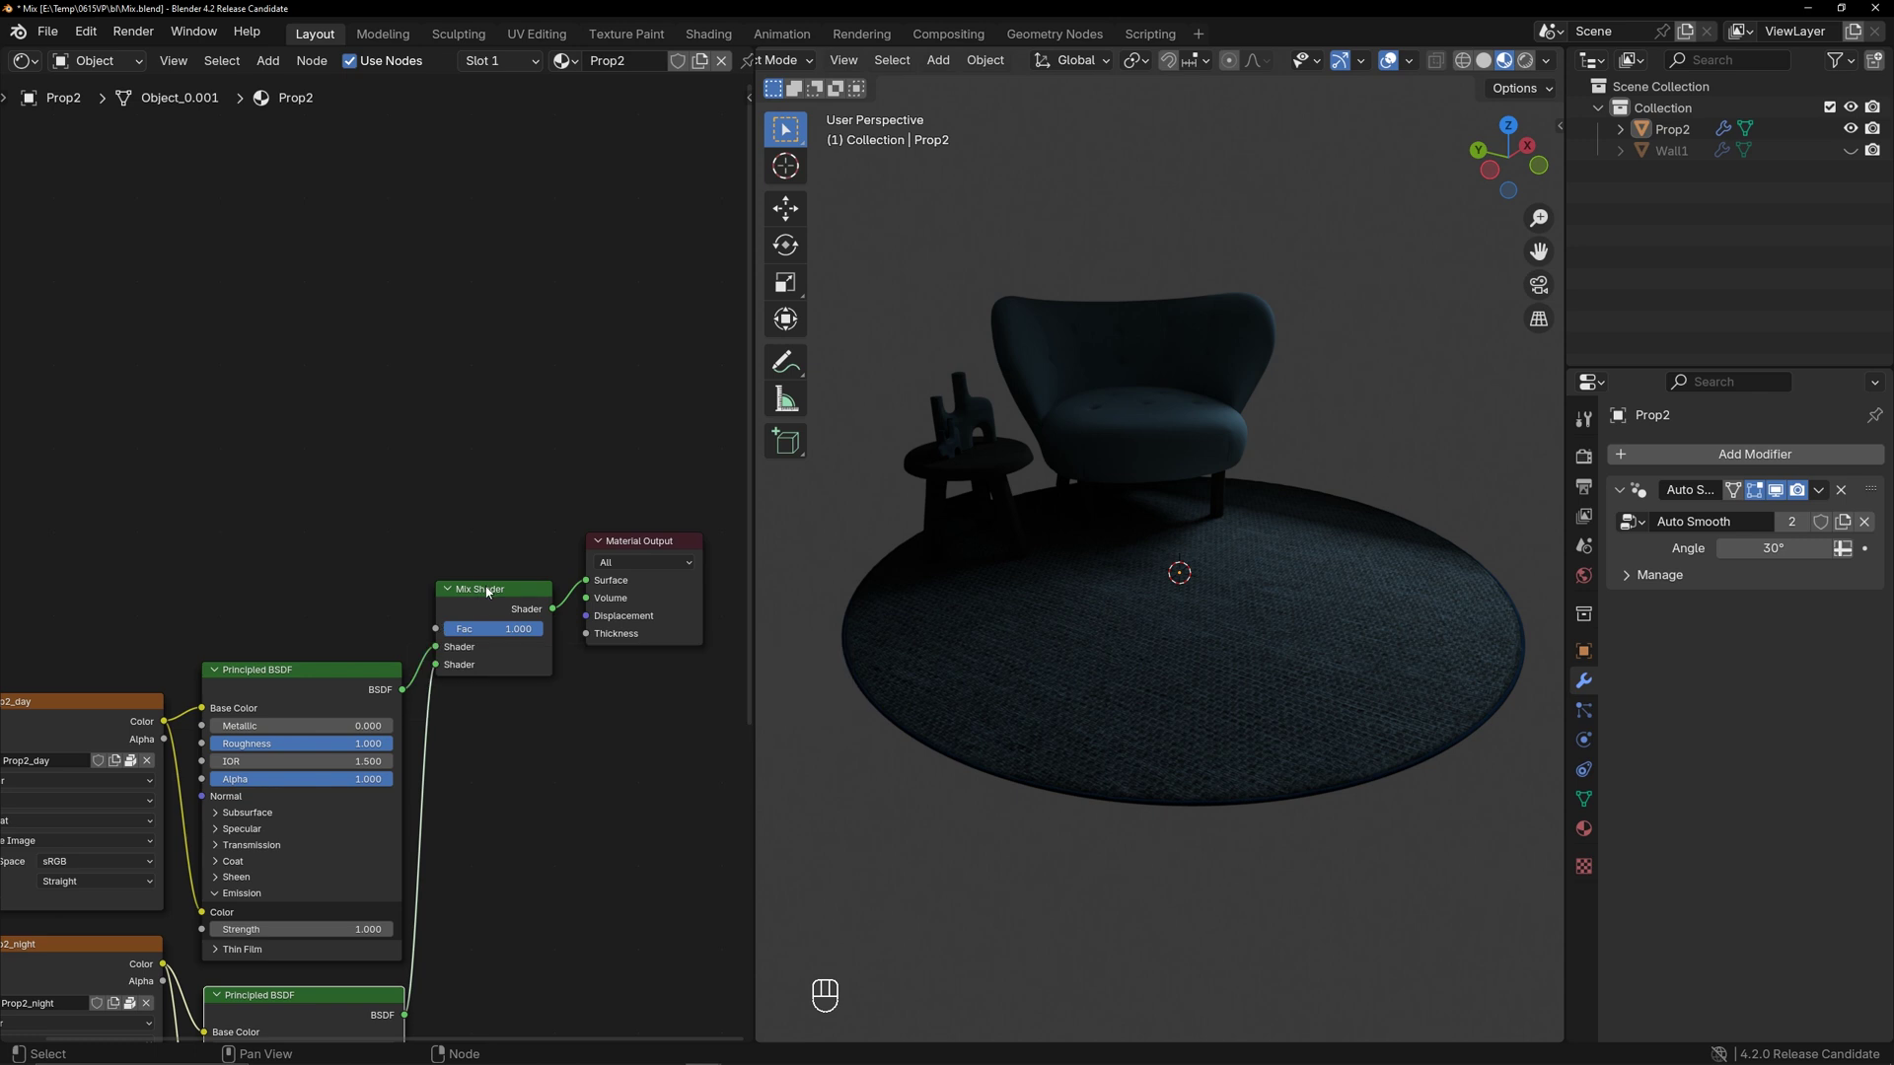
# Align the Mix Shader node beside the Material Output and pin Prop2's shader node tree
pyautogui.moveTo(491, 584); pyautogui.dragTo(501, 549)
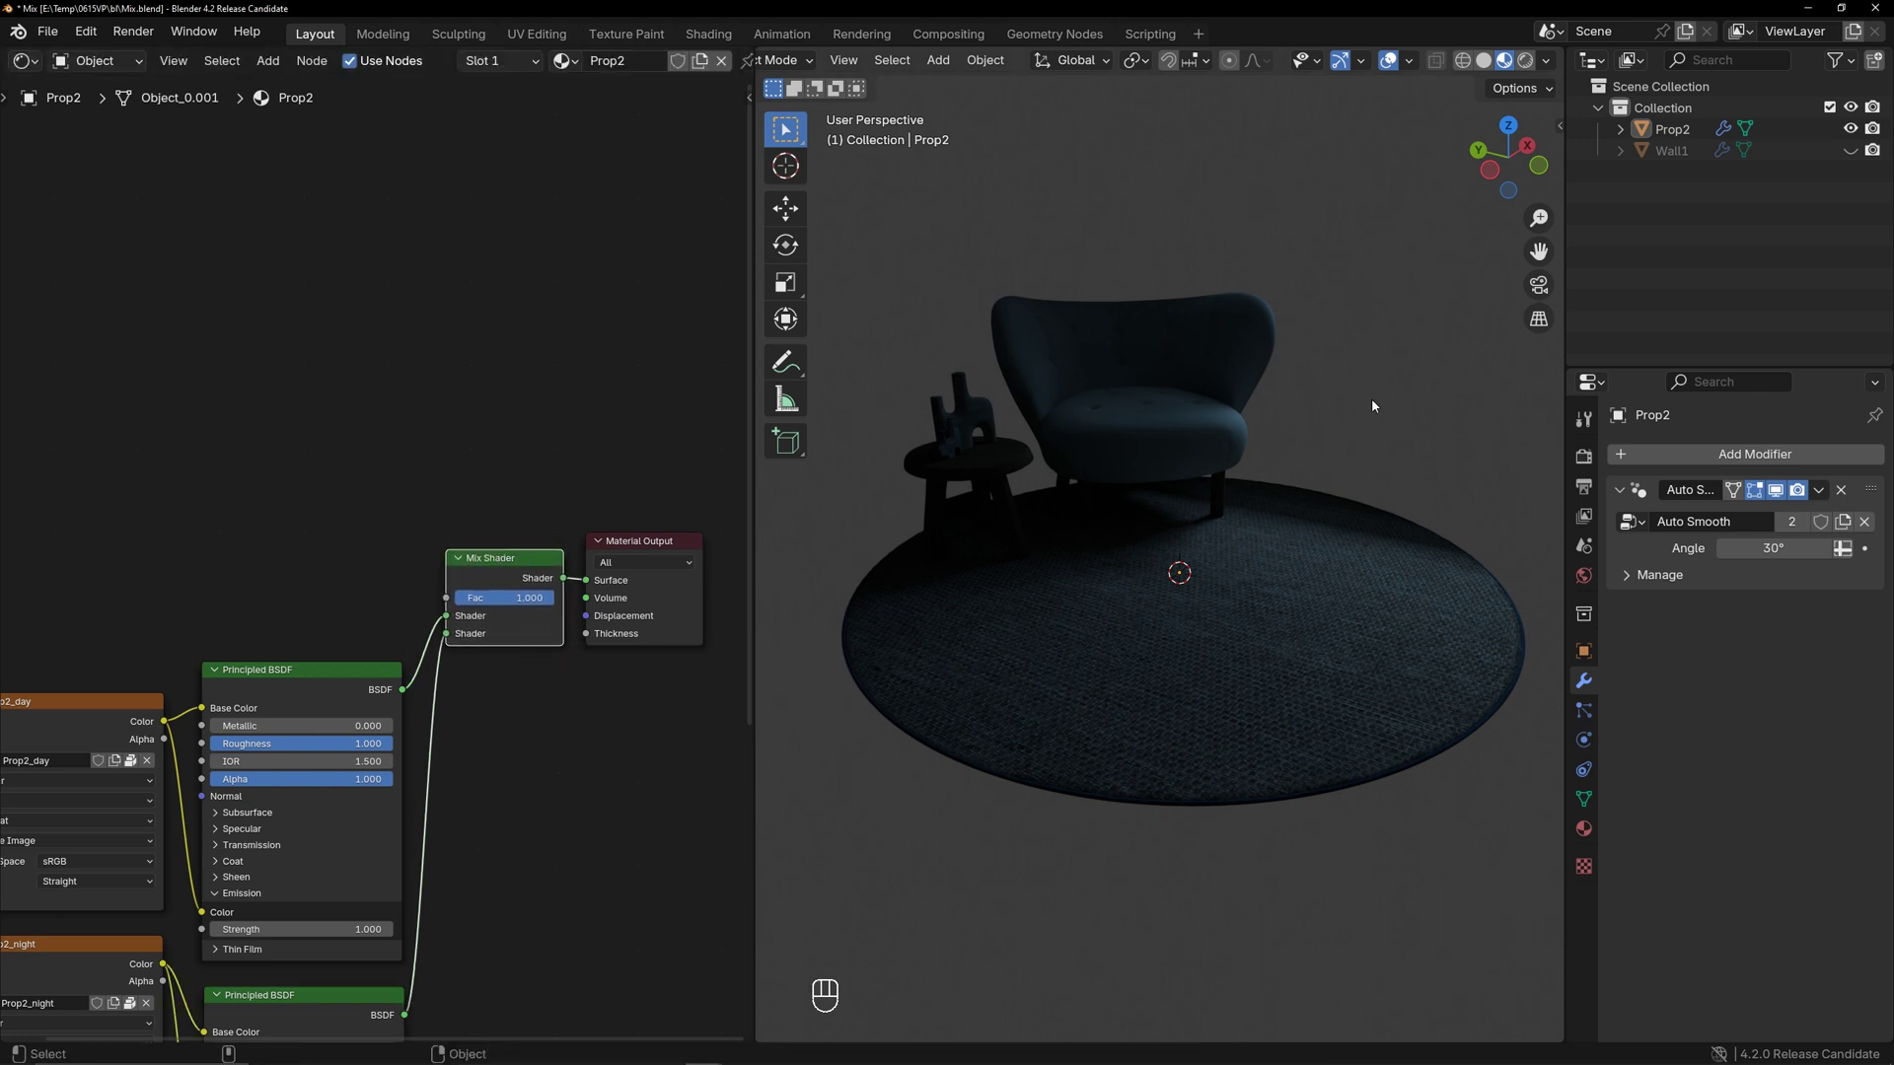
pyautogui.scroll(-3, 530, 62)
pyautogui.click(588, 62)
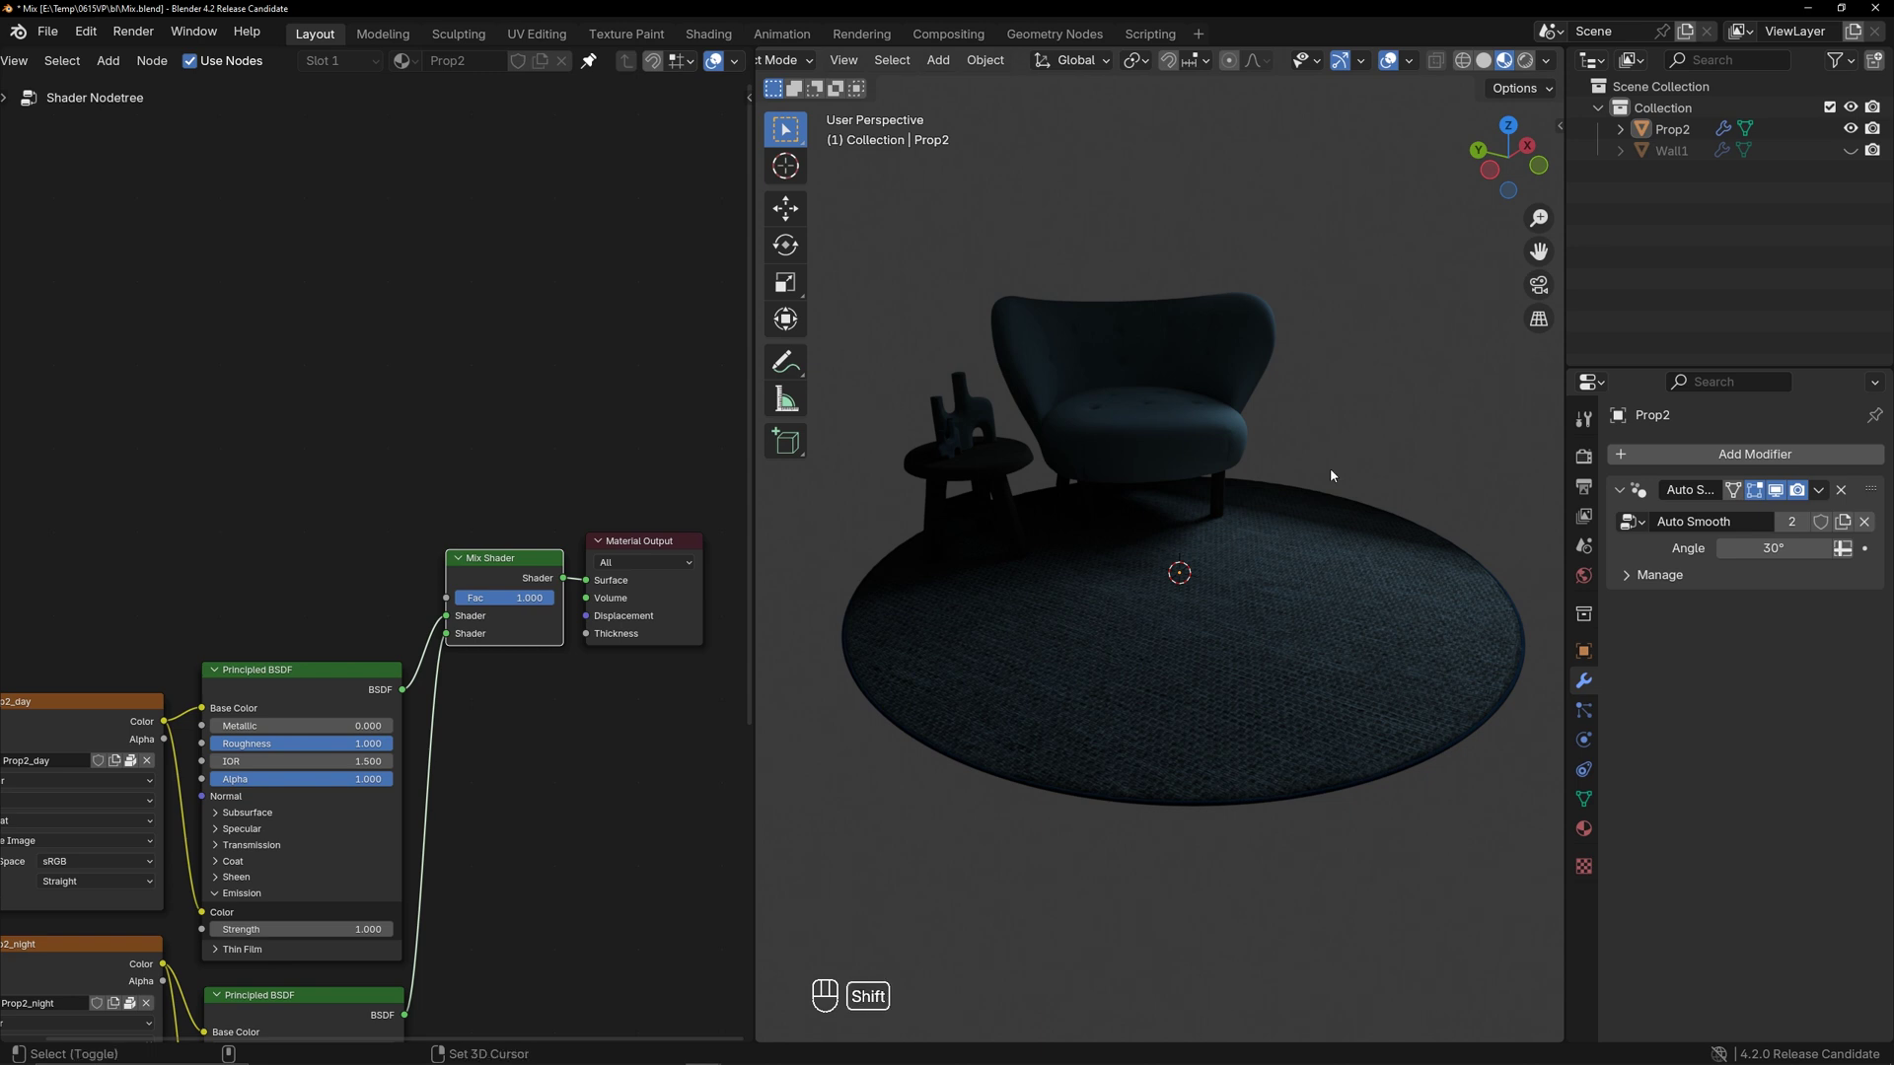
# Add a sphere empty at the rug's center and scale it down to about 0.334
pyautogui.hotkey('shift', 'a')
pyautogui.moveTo(1278, 722)
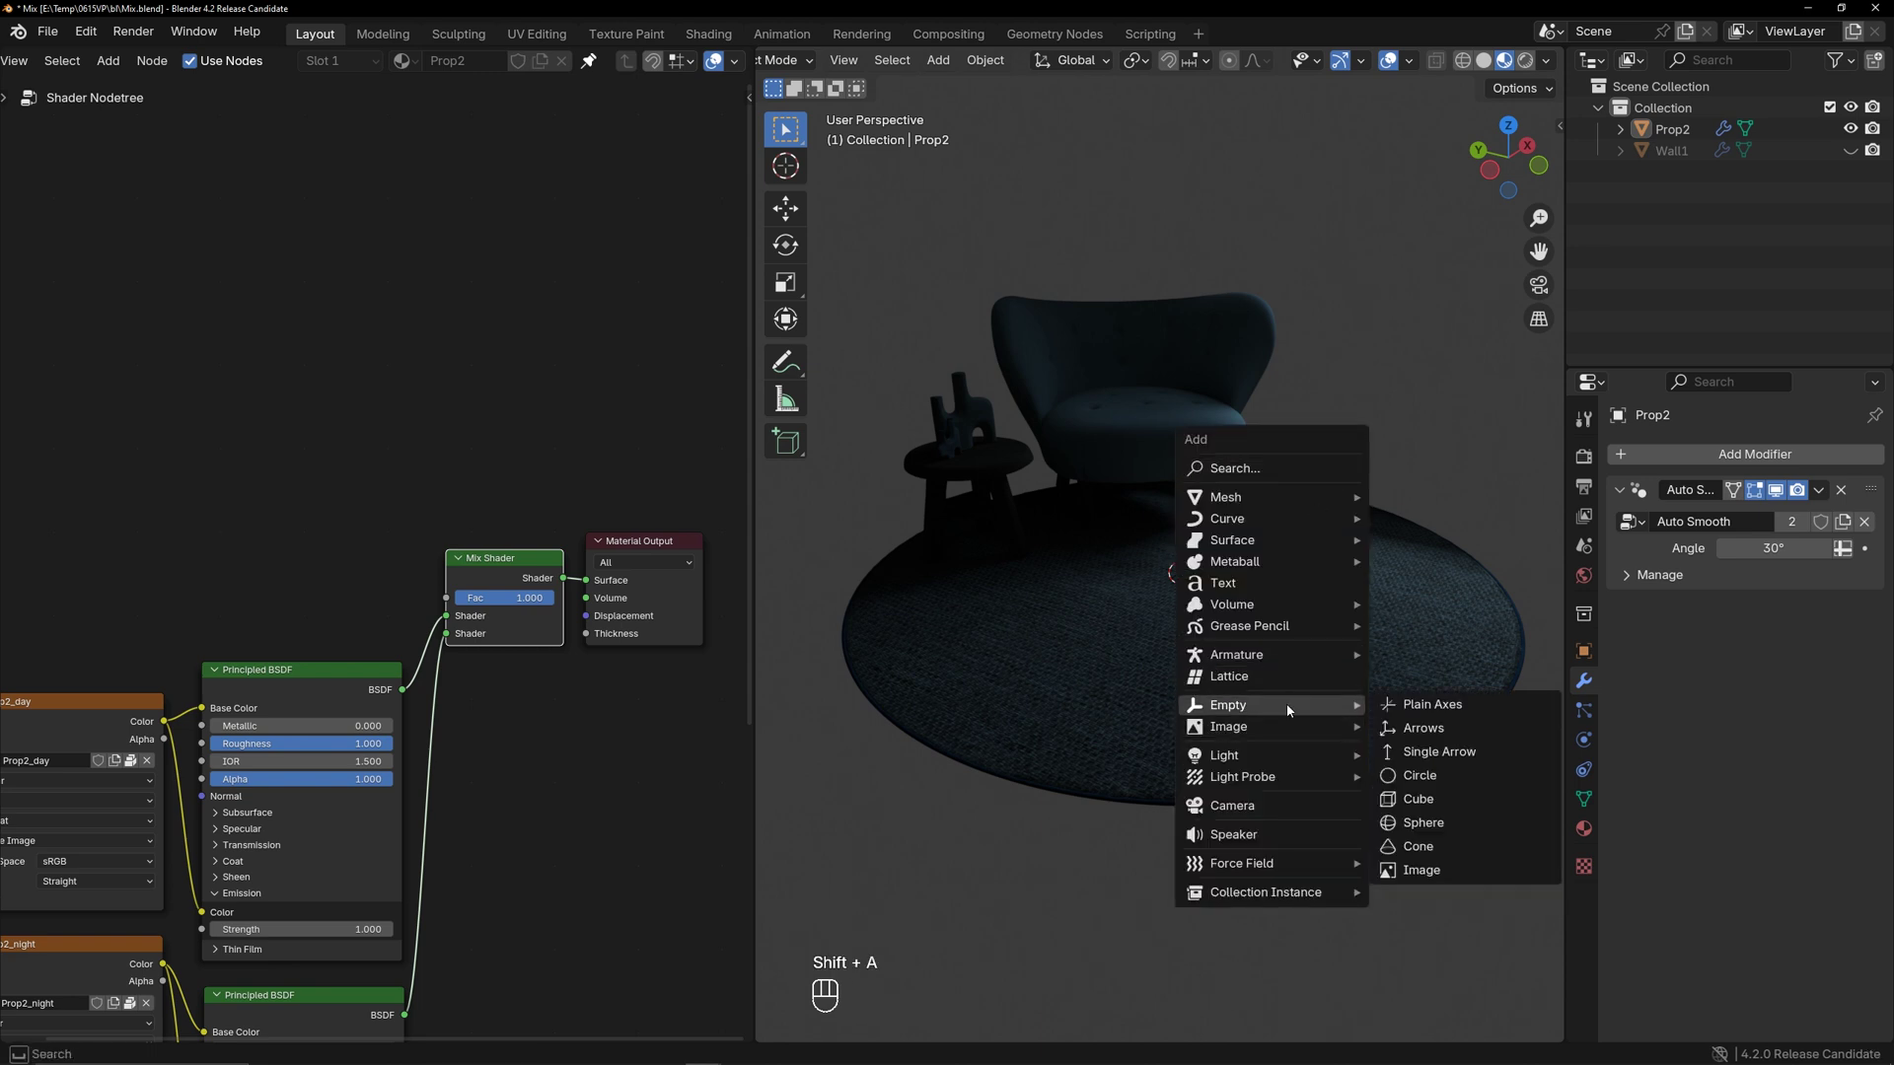
pyautogui.click(1438, 829)
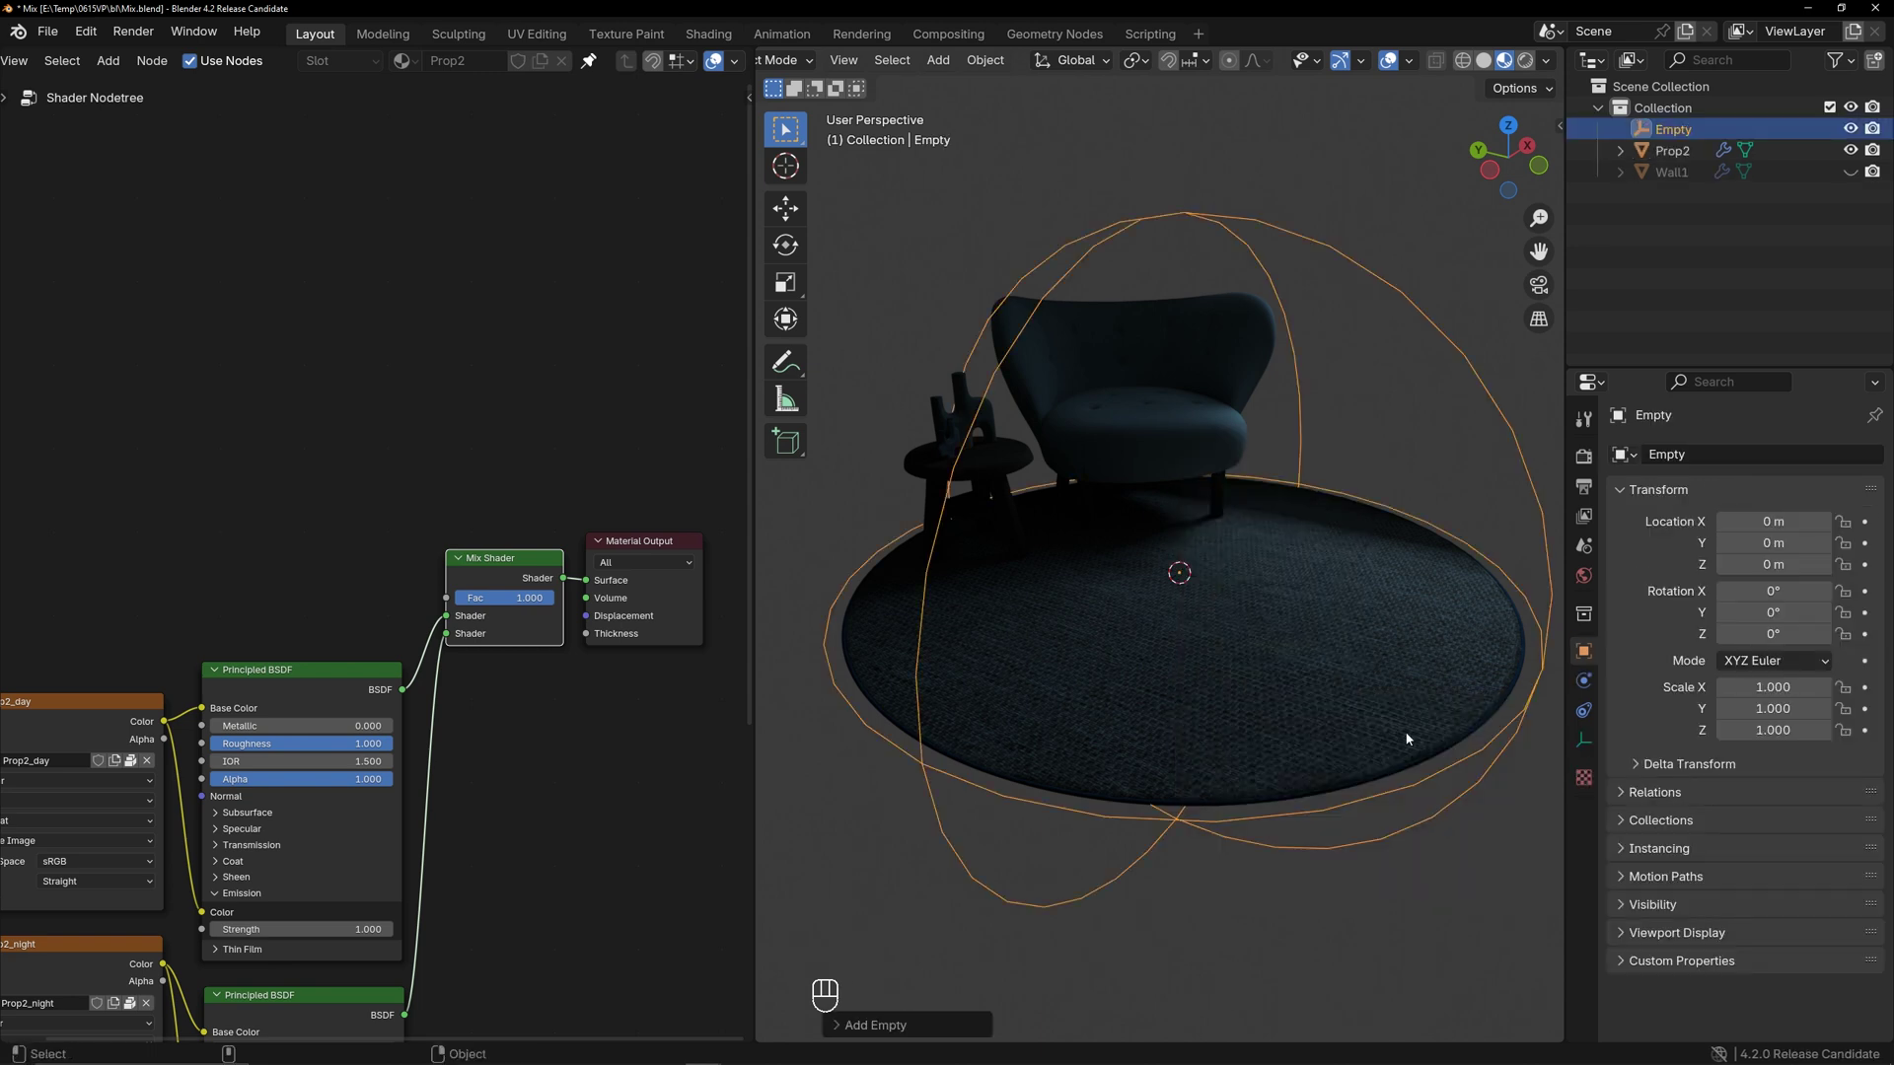
pyautogui.press('s')
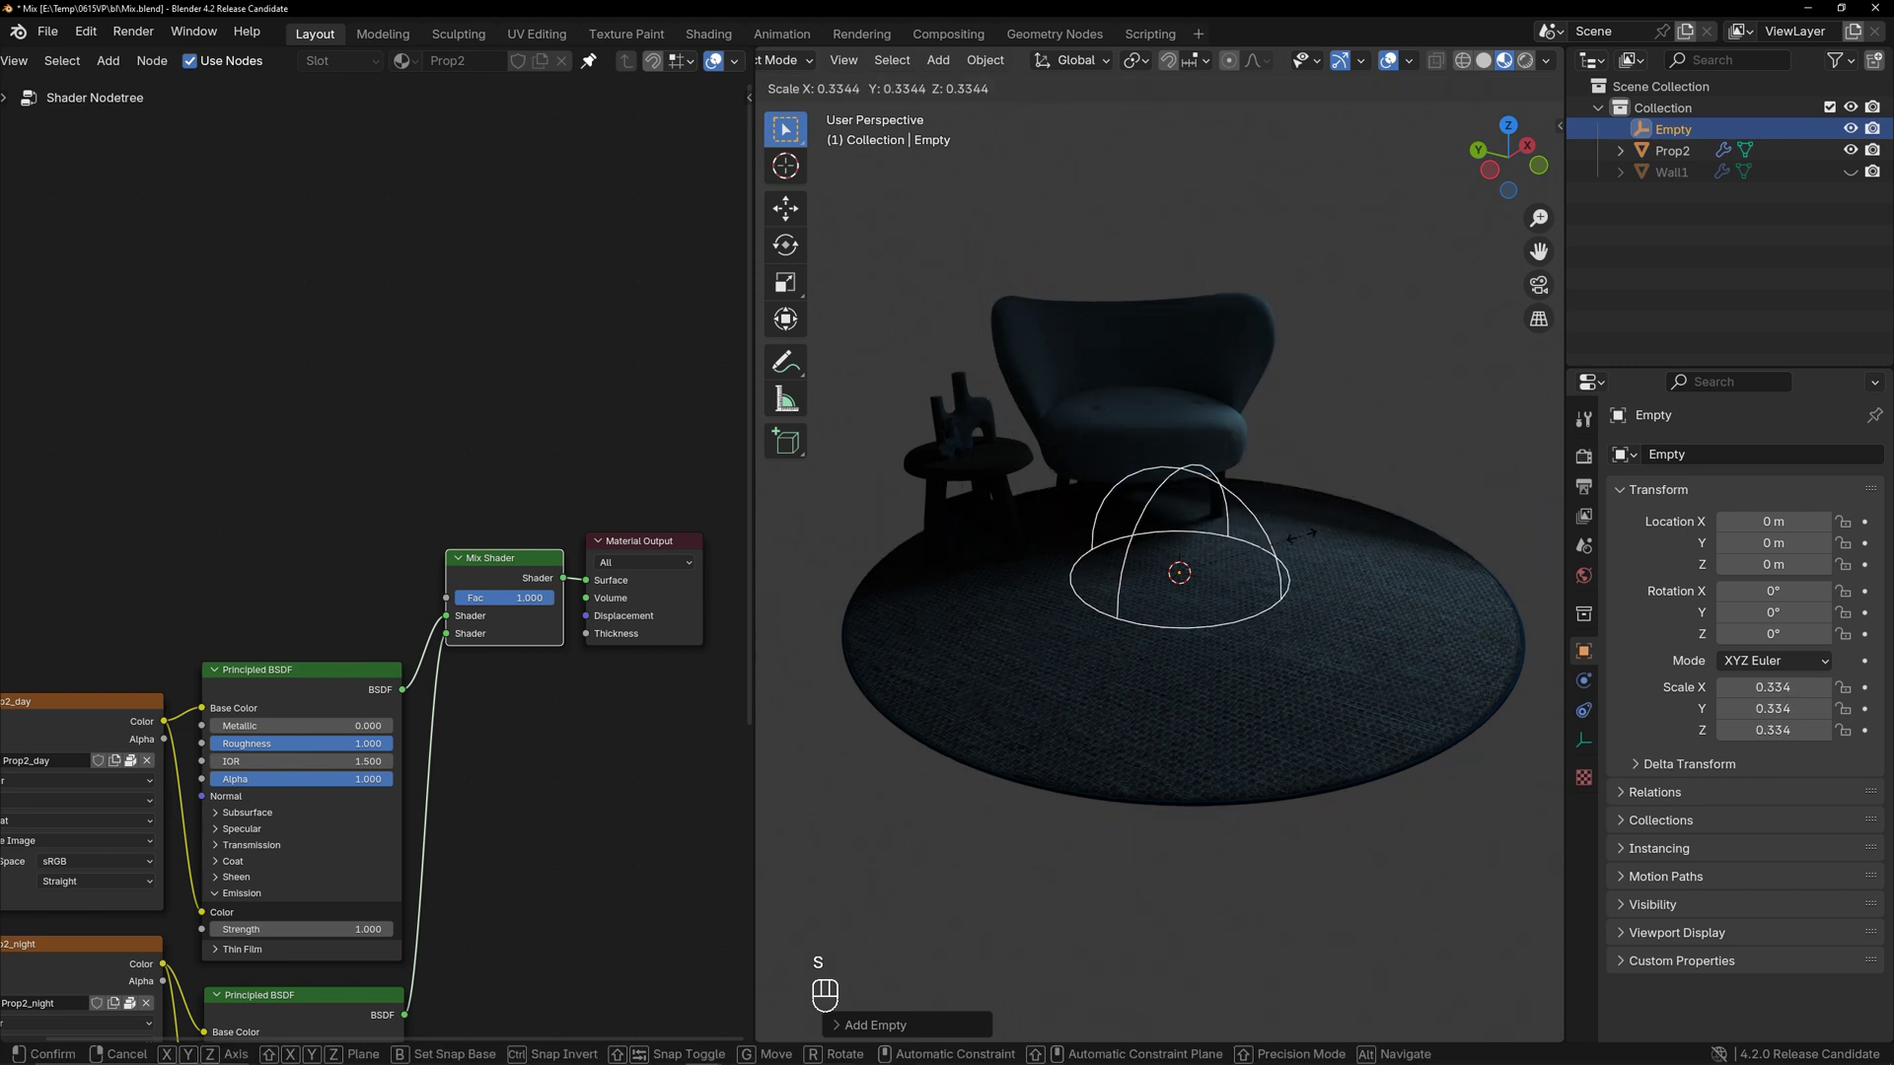
pyautogui.click(1300, 535)
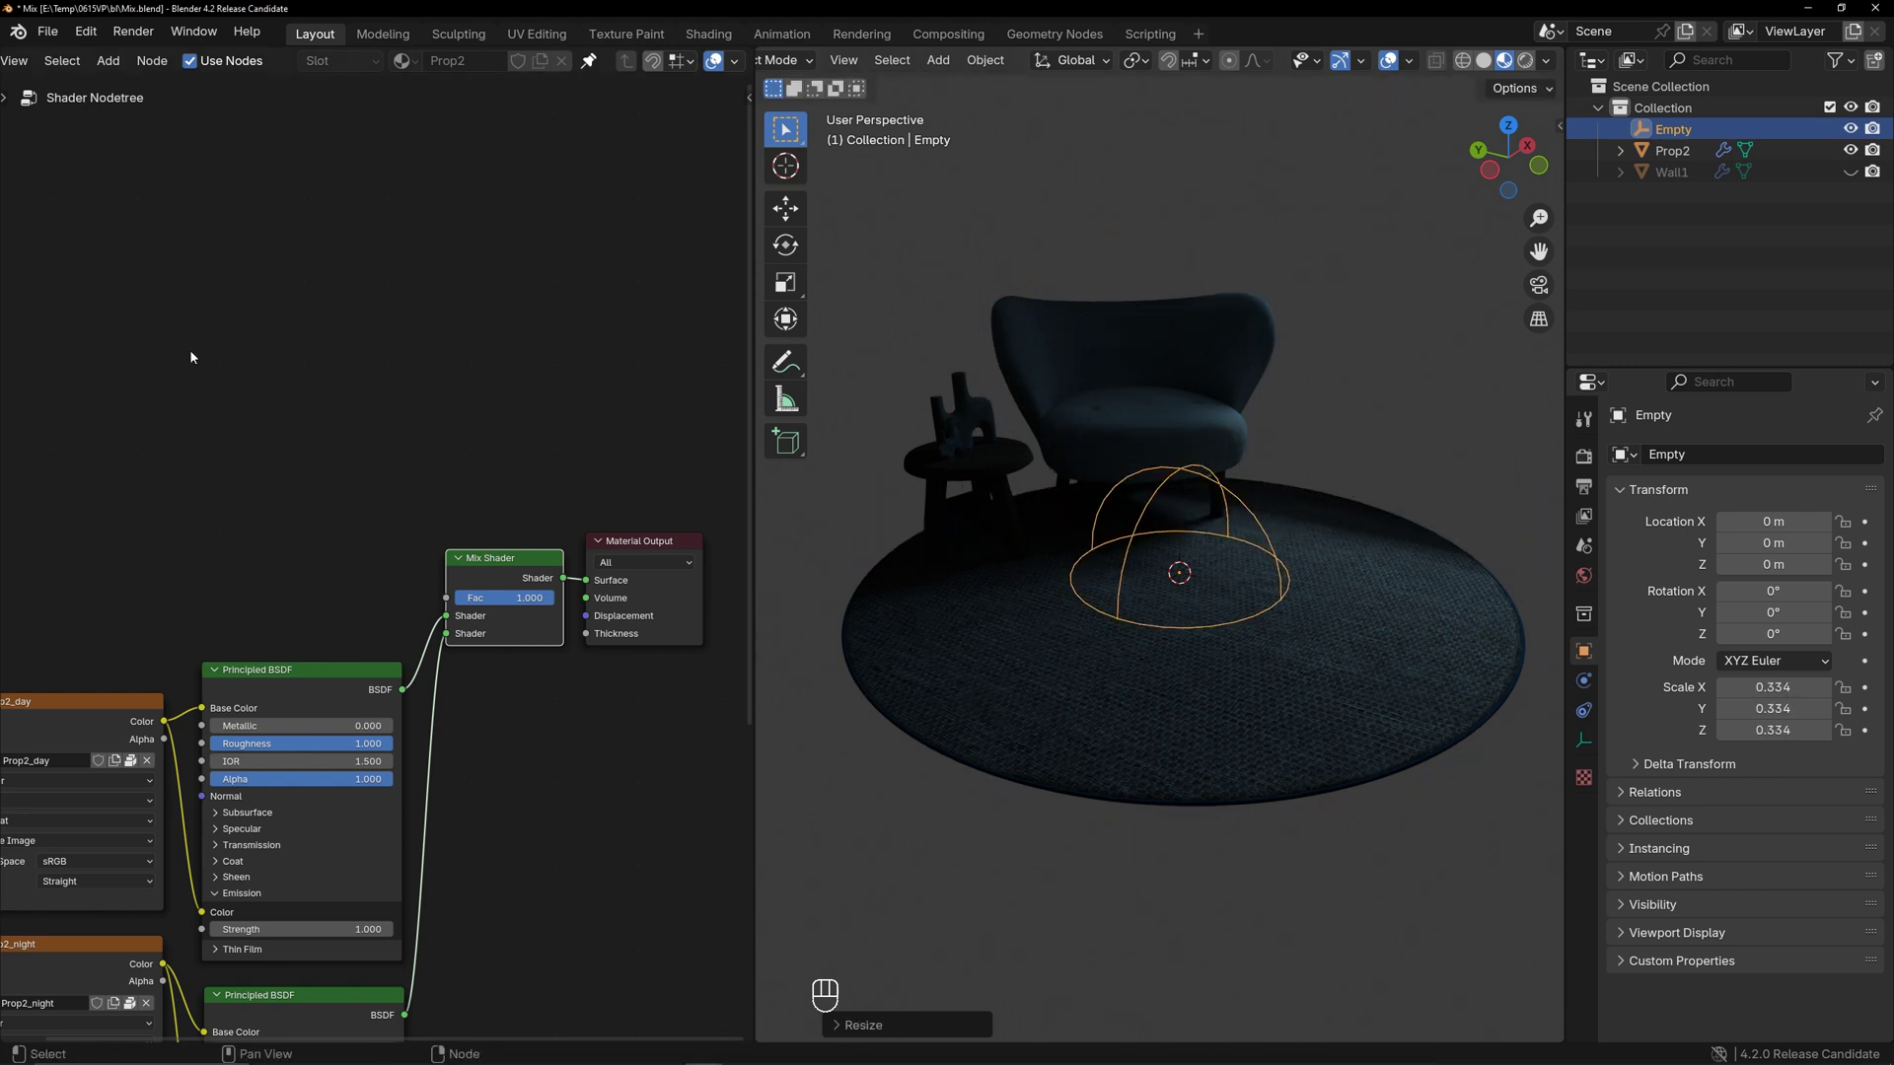
# Add a Texture Coordinate node that references the Empty, and link its Object output to the Mix Shader's factor
pyautogui.hotkey('shift', 'a')
pyautogui.moveTo(189, 379)
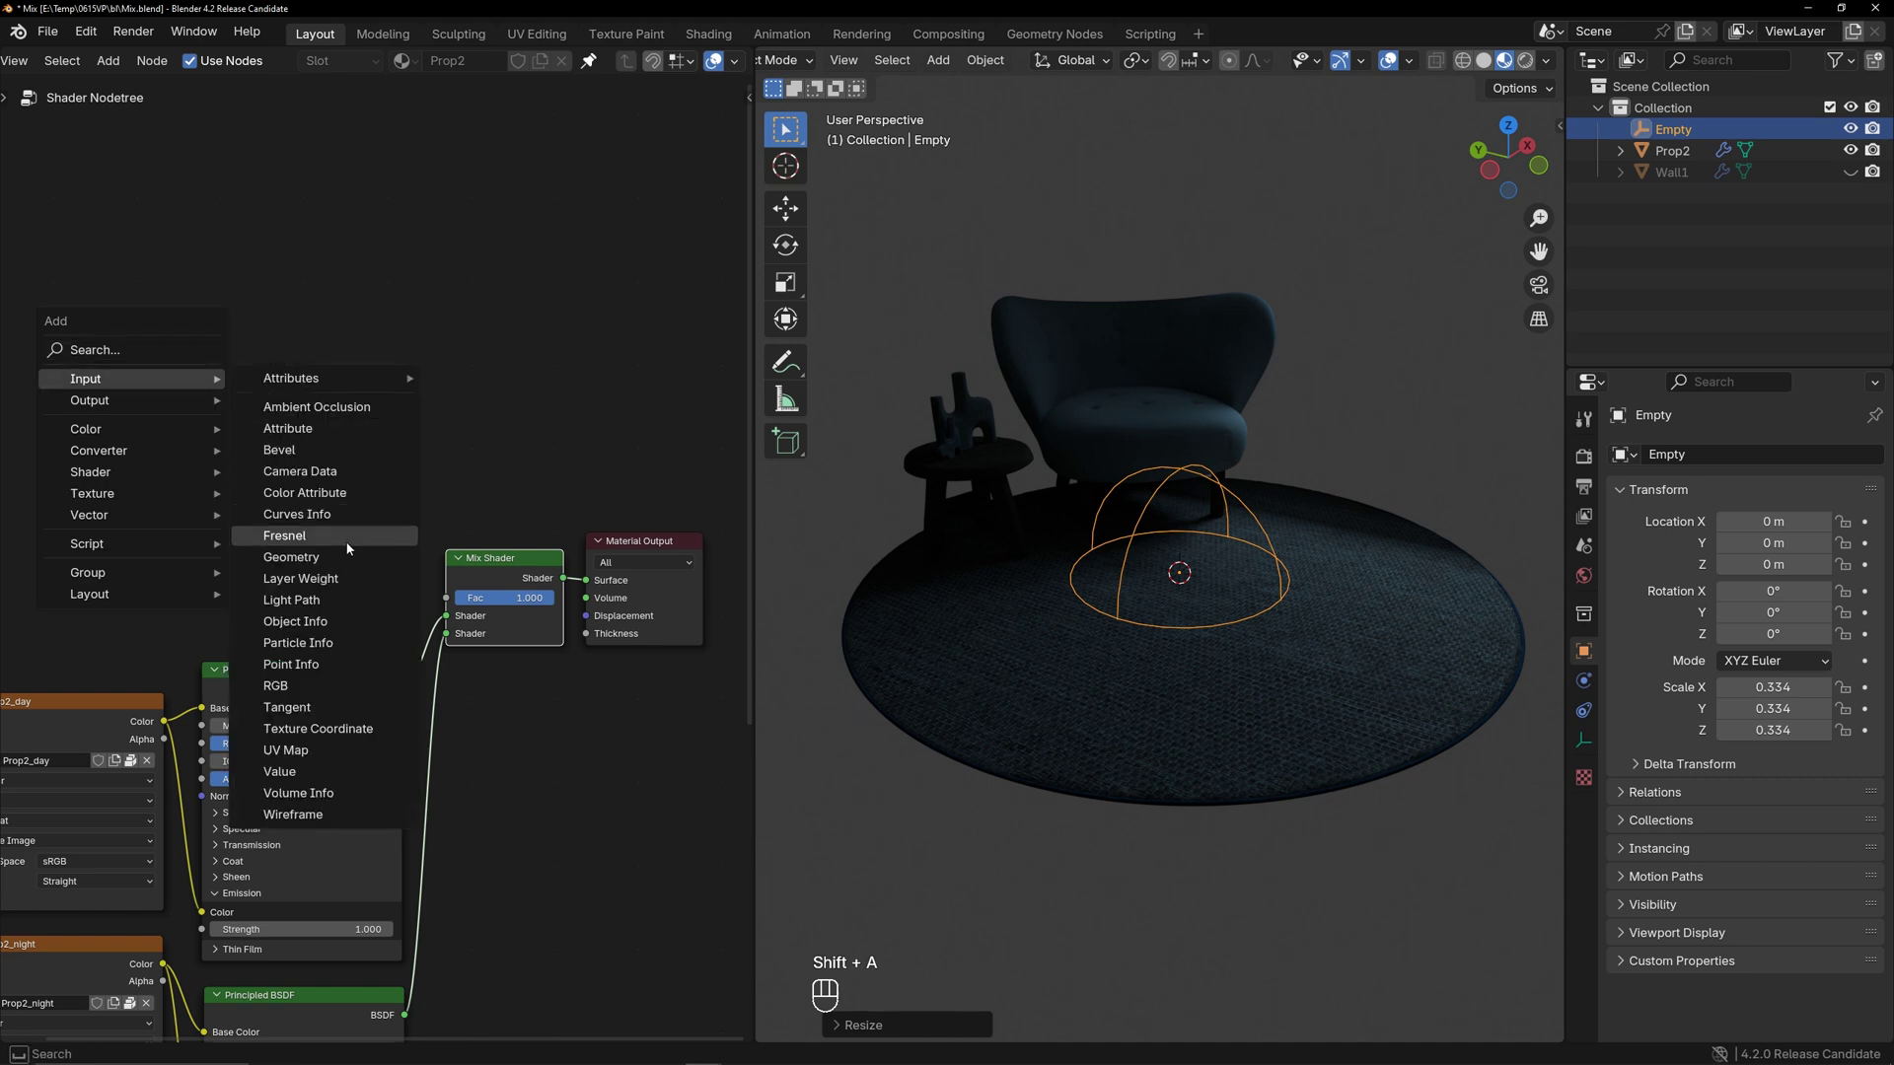
pyautogui.click(317, 728)
pyautogui.click(179, 385)
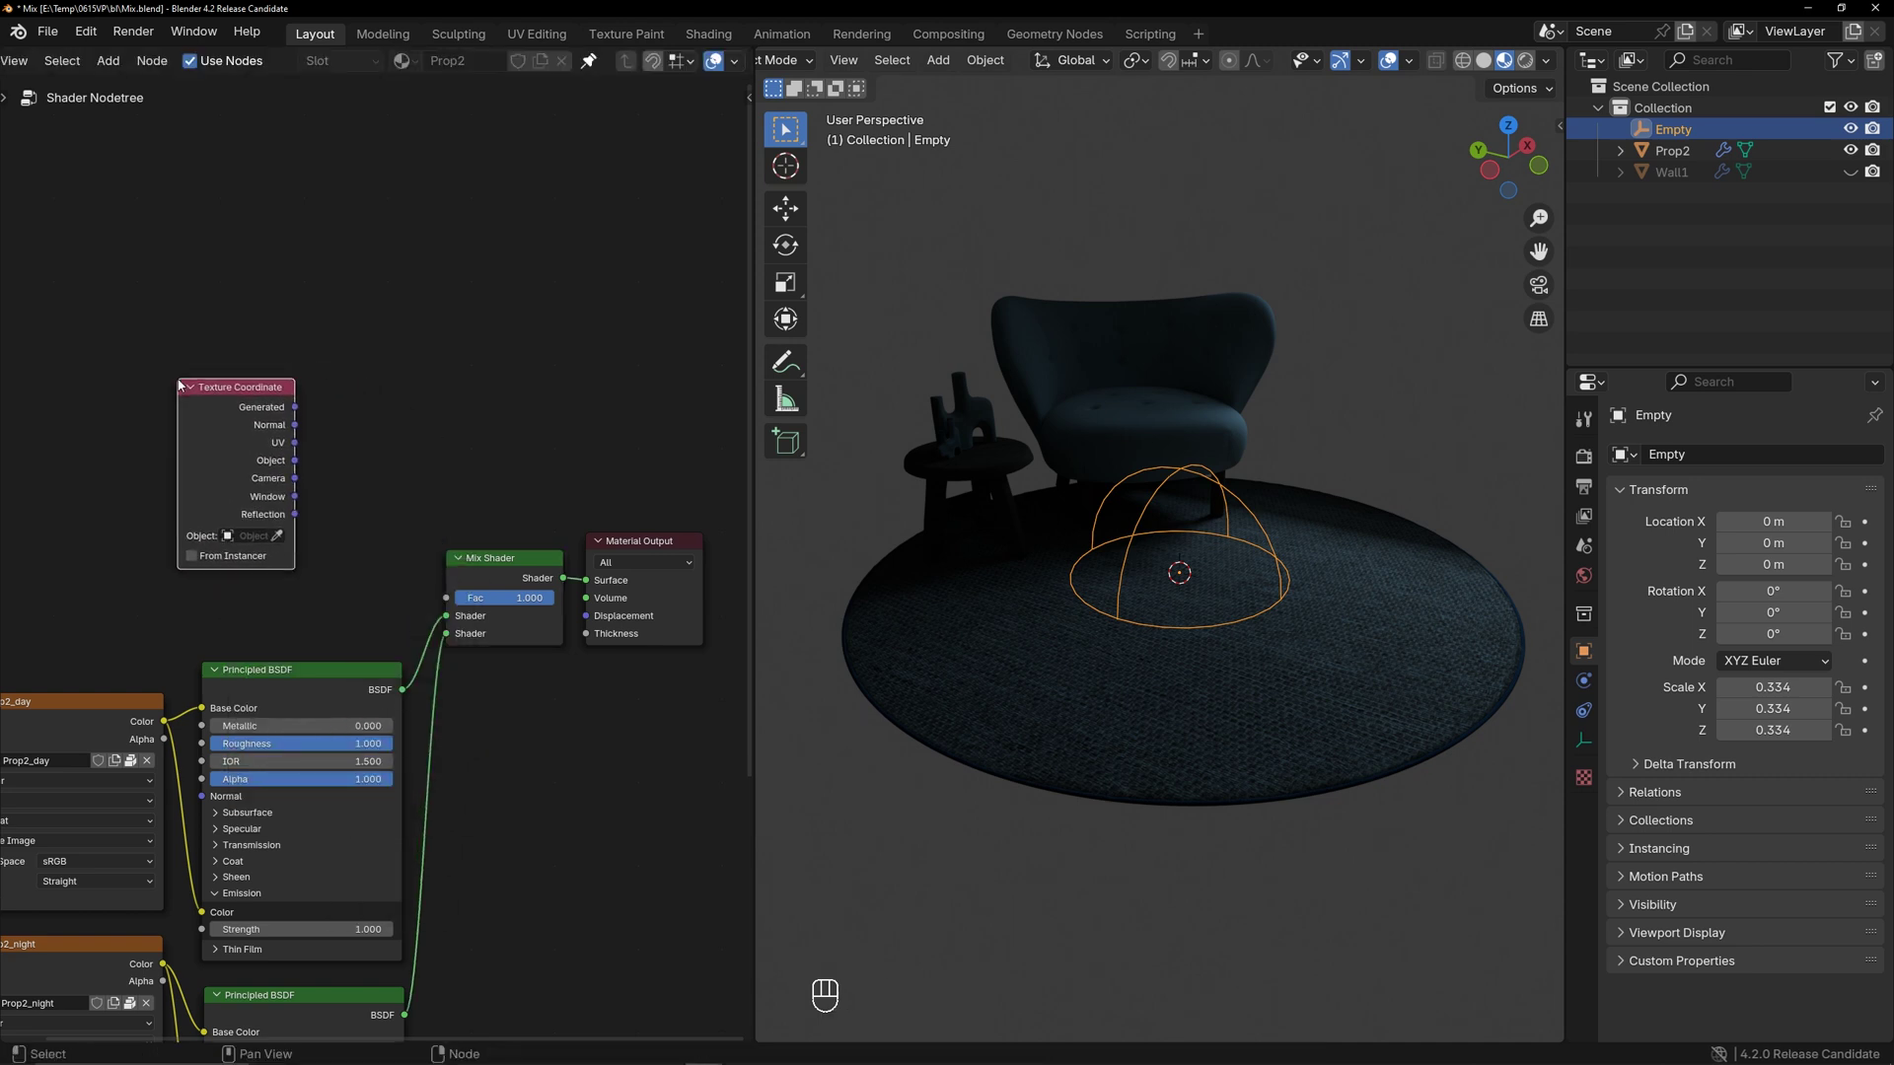
pyautogui.click(257, 534)
pyautogui.click(254, 569)
pyautogui.moveTo(295, 461); pyautogui.dragTo(451, 598)
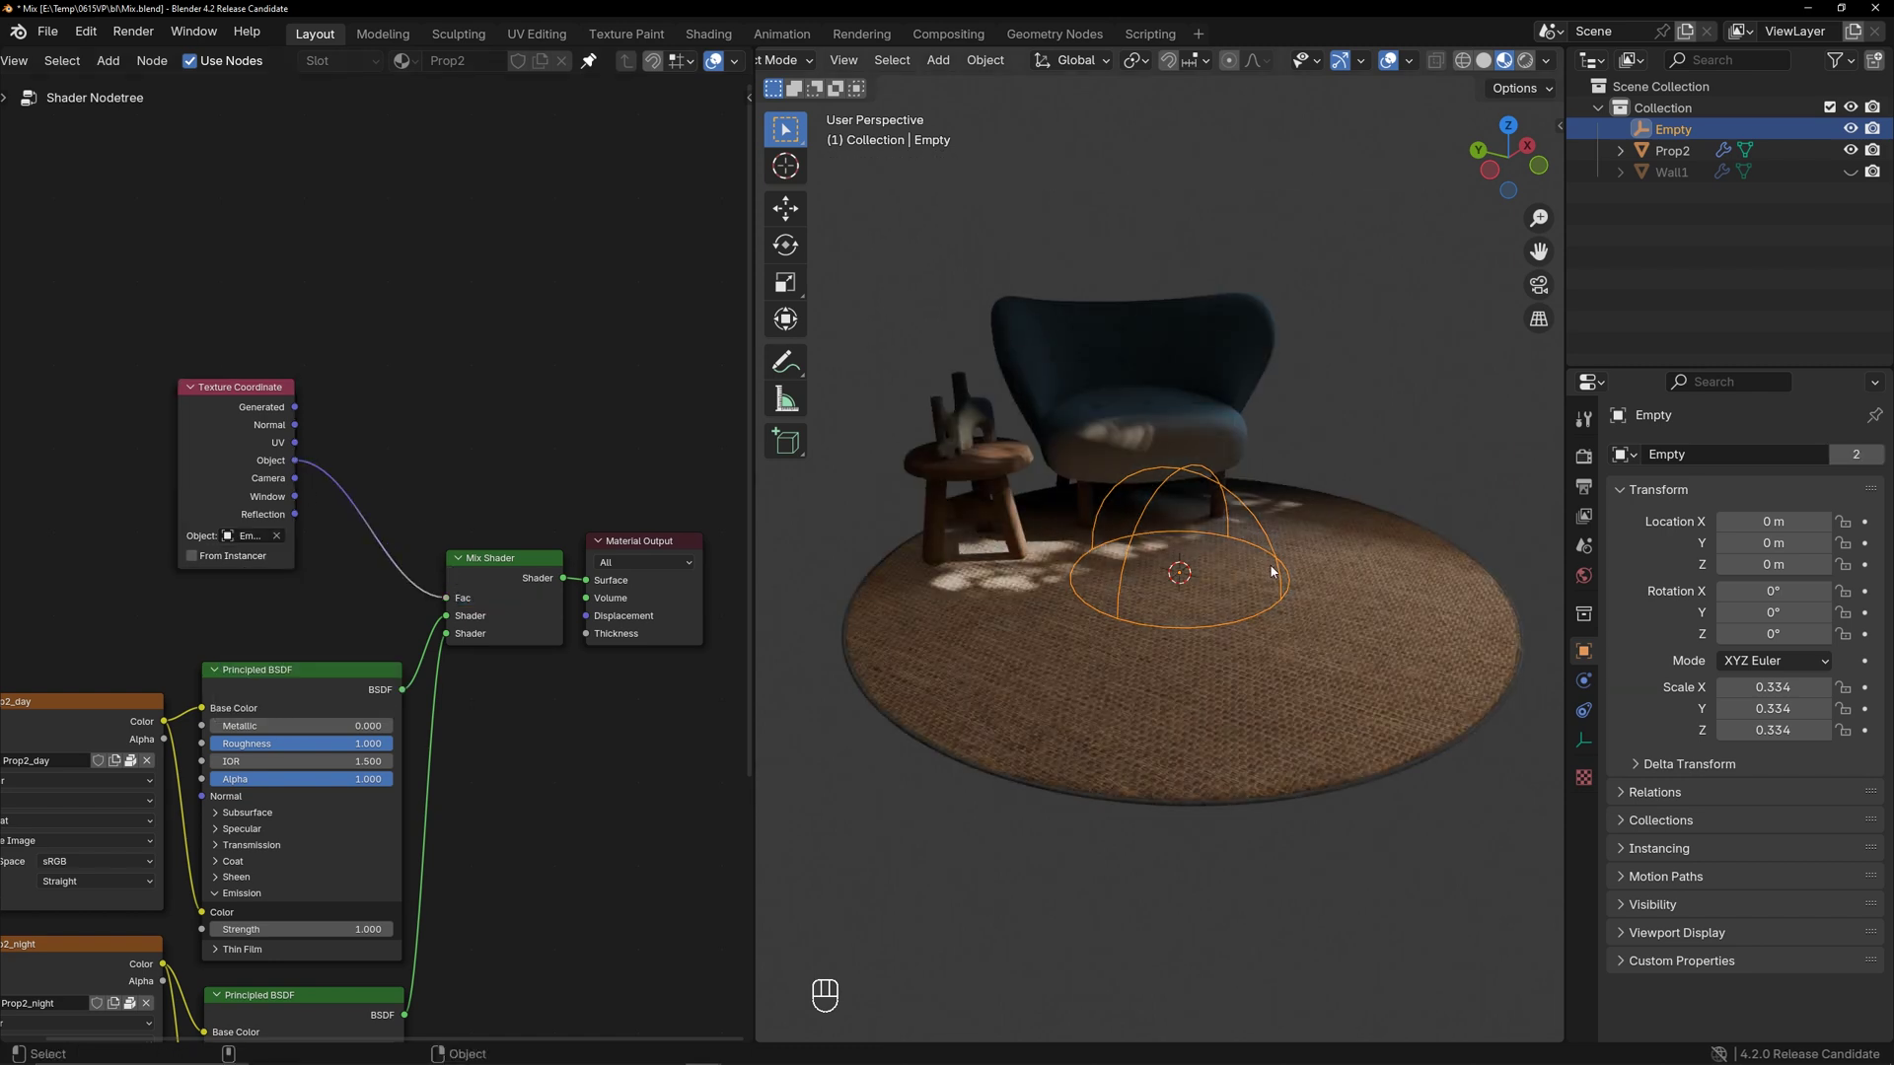
# Scale the sphere empty down to about 0.225 and move the Texture Coordinate node farther from the Mix Shader
pyautogui.press('s')
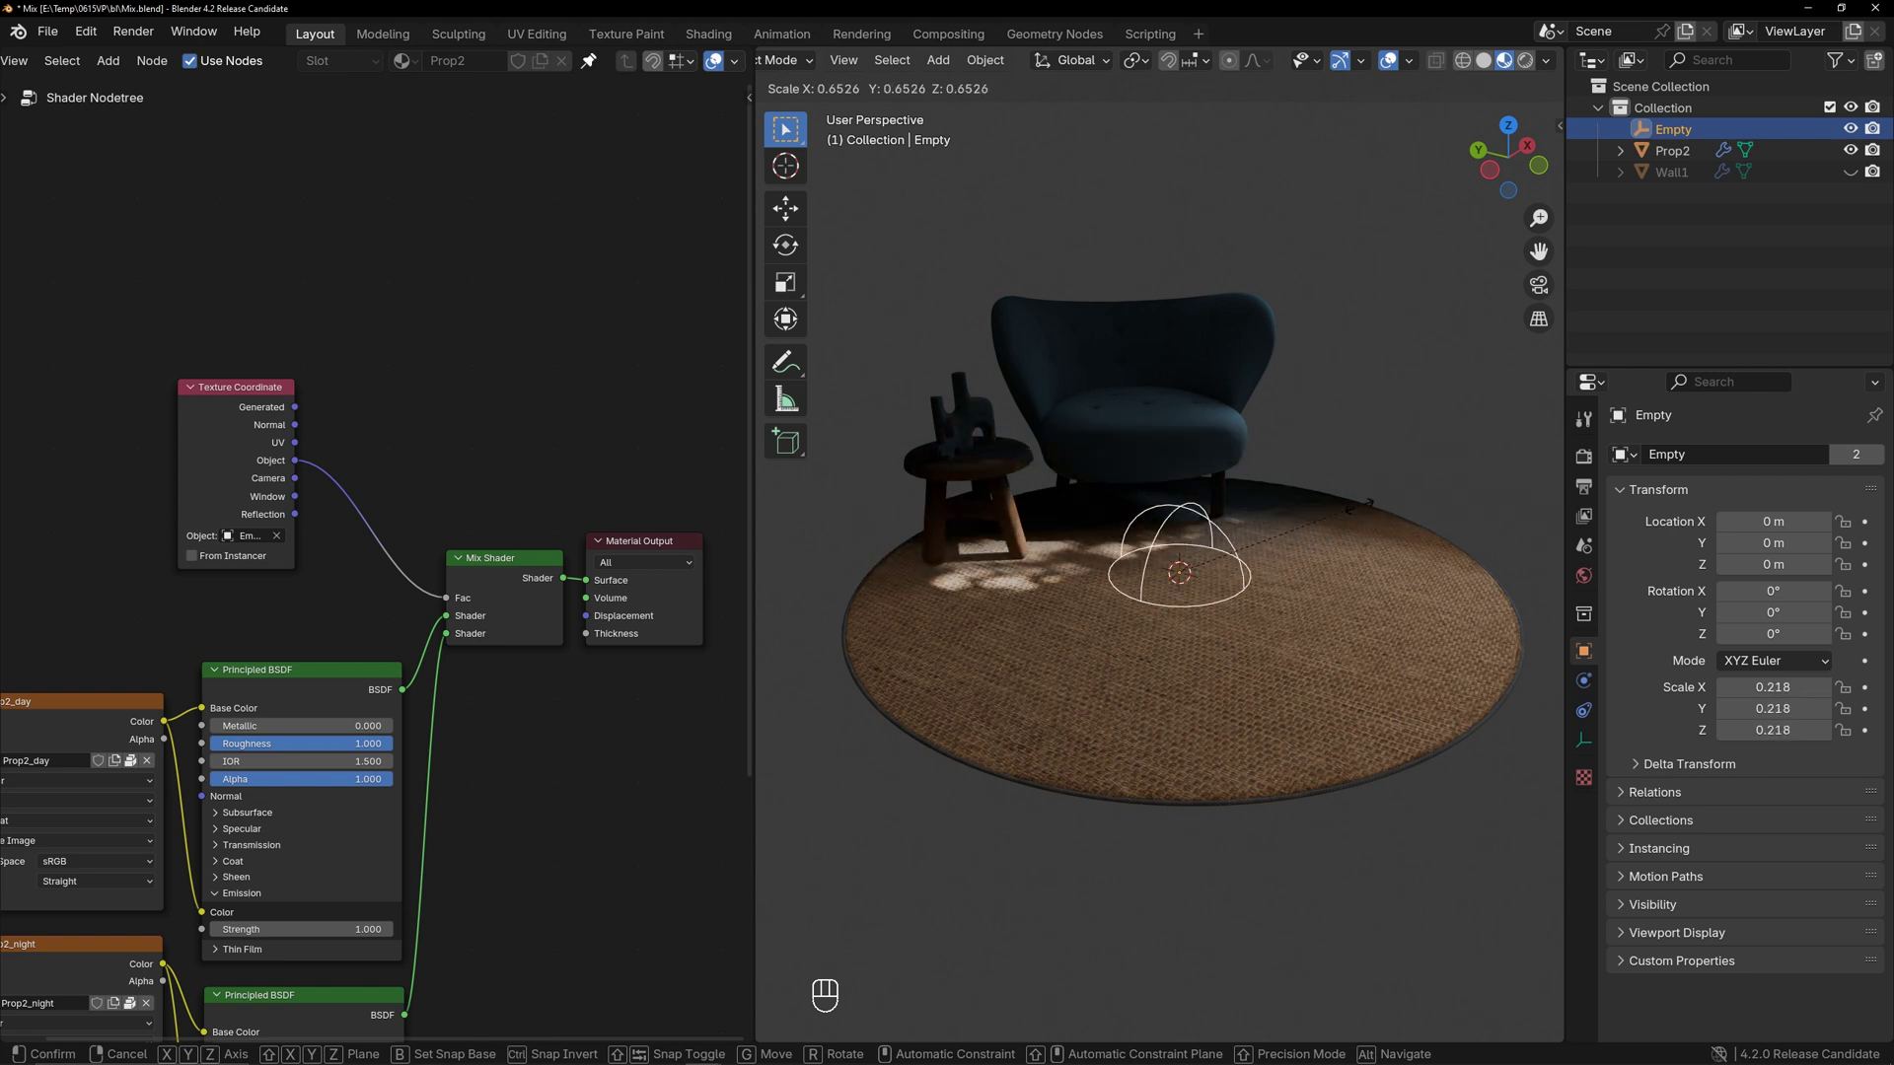
pyautogui.click(1374, 513)
pyautogui.moveTo(254, 398); pyautogui.dragTo(108, 403)
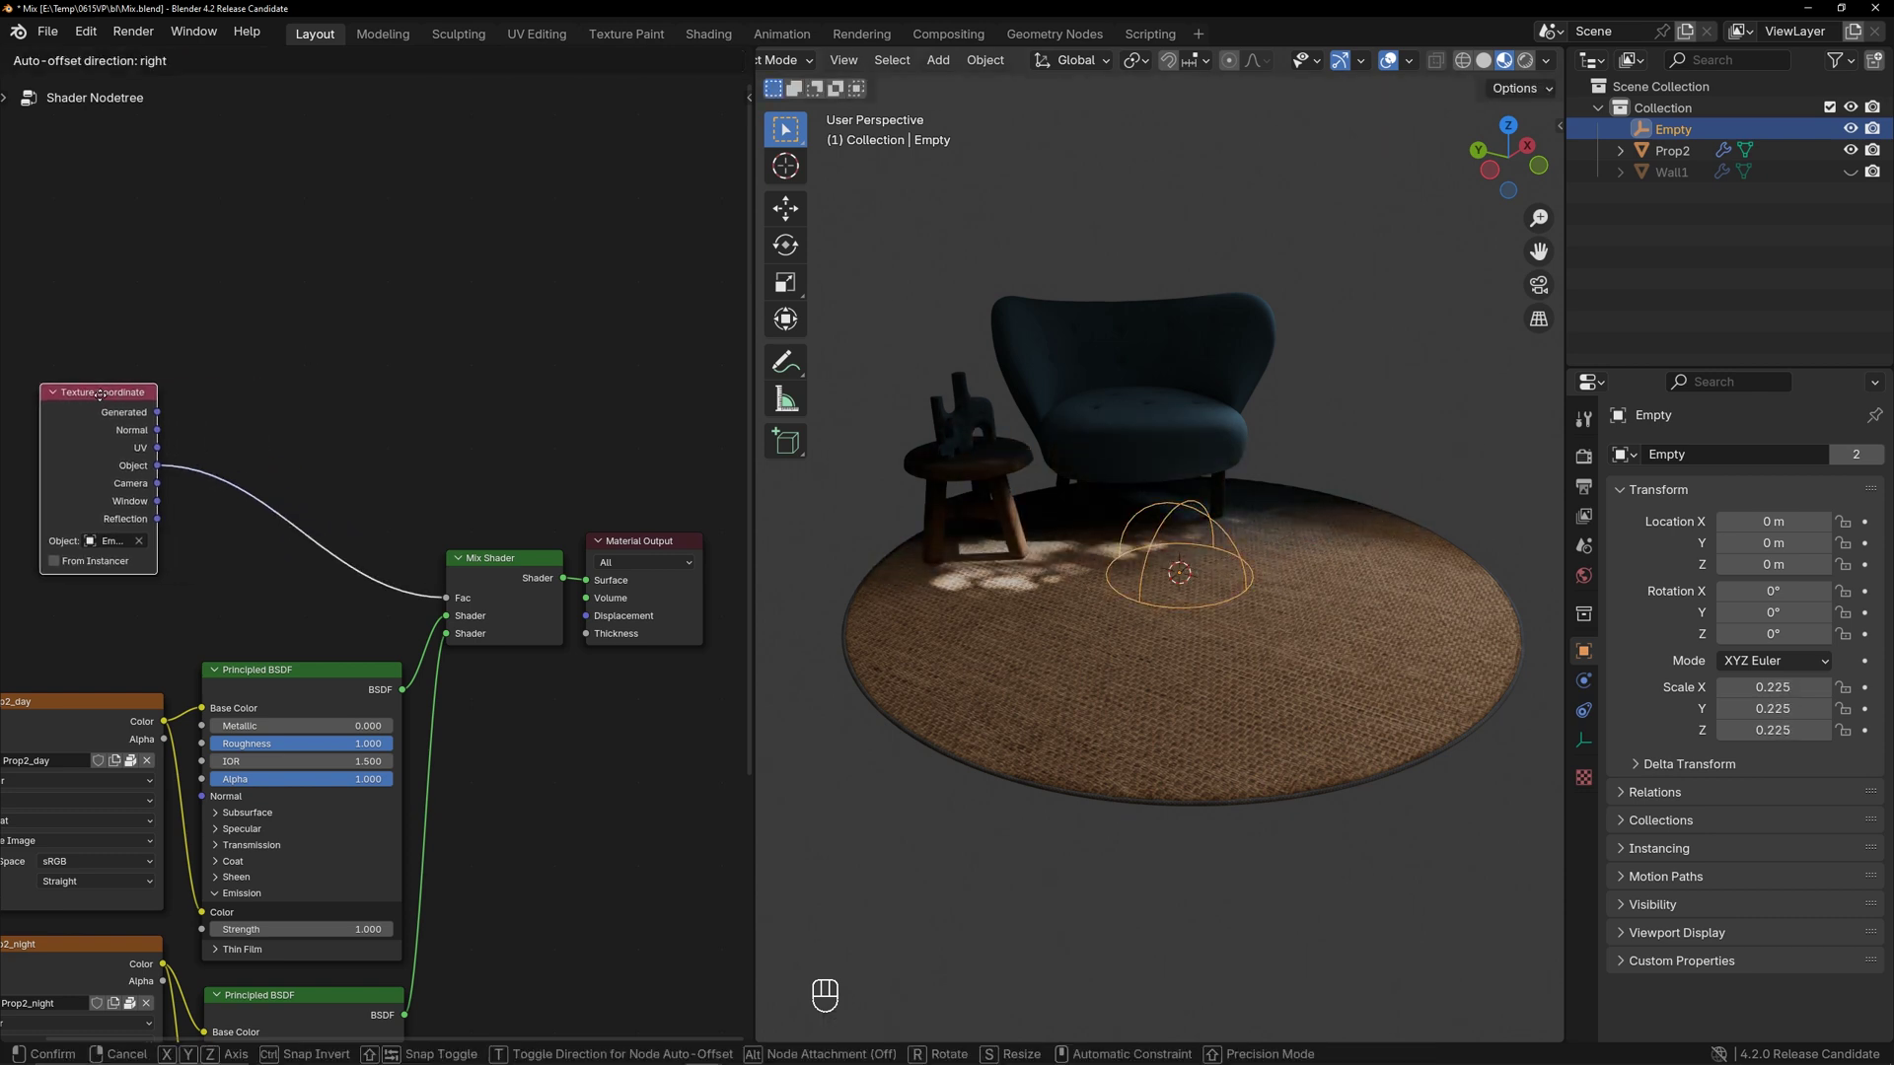
# Insert a Gradient Texture between the Texture Coordinate node and the Mix Shader's factor, with its type set to Spherical
pyautogui.hotkey('shift', 'a')
pyautogui.moveTo(262, 530)
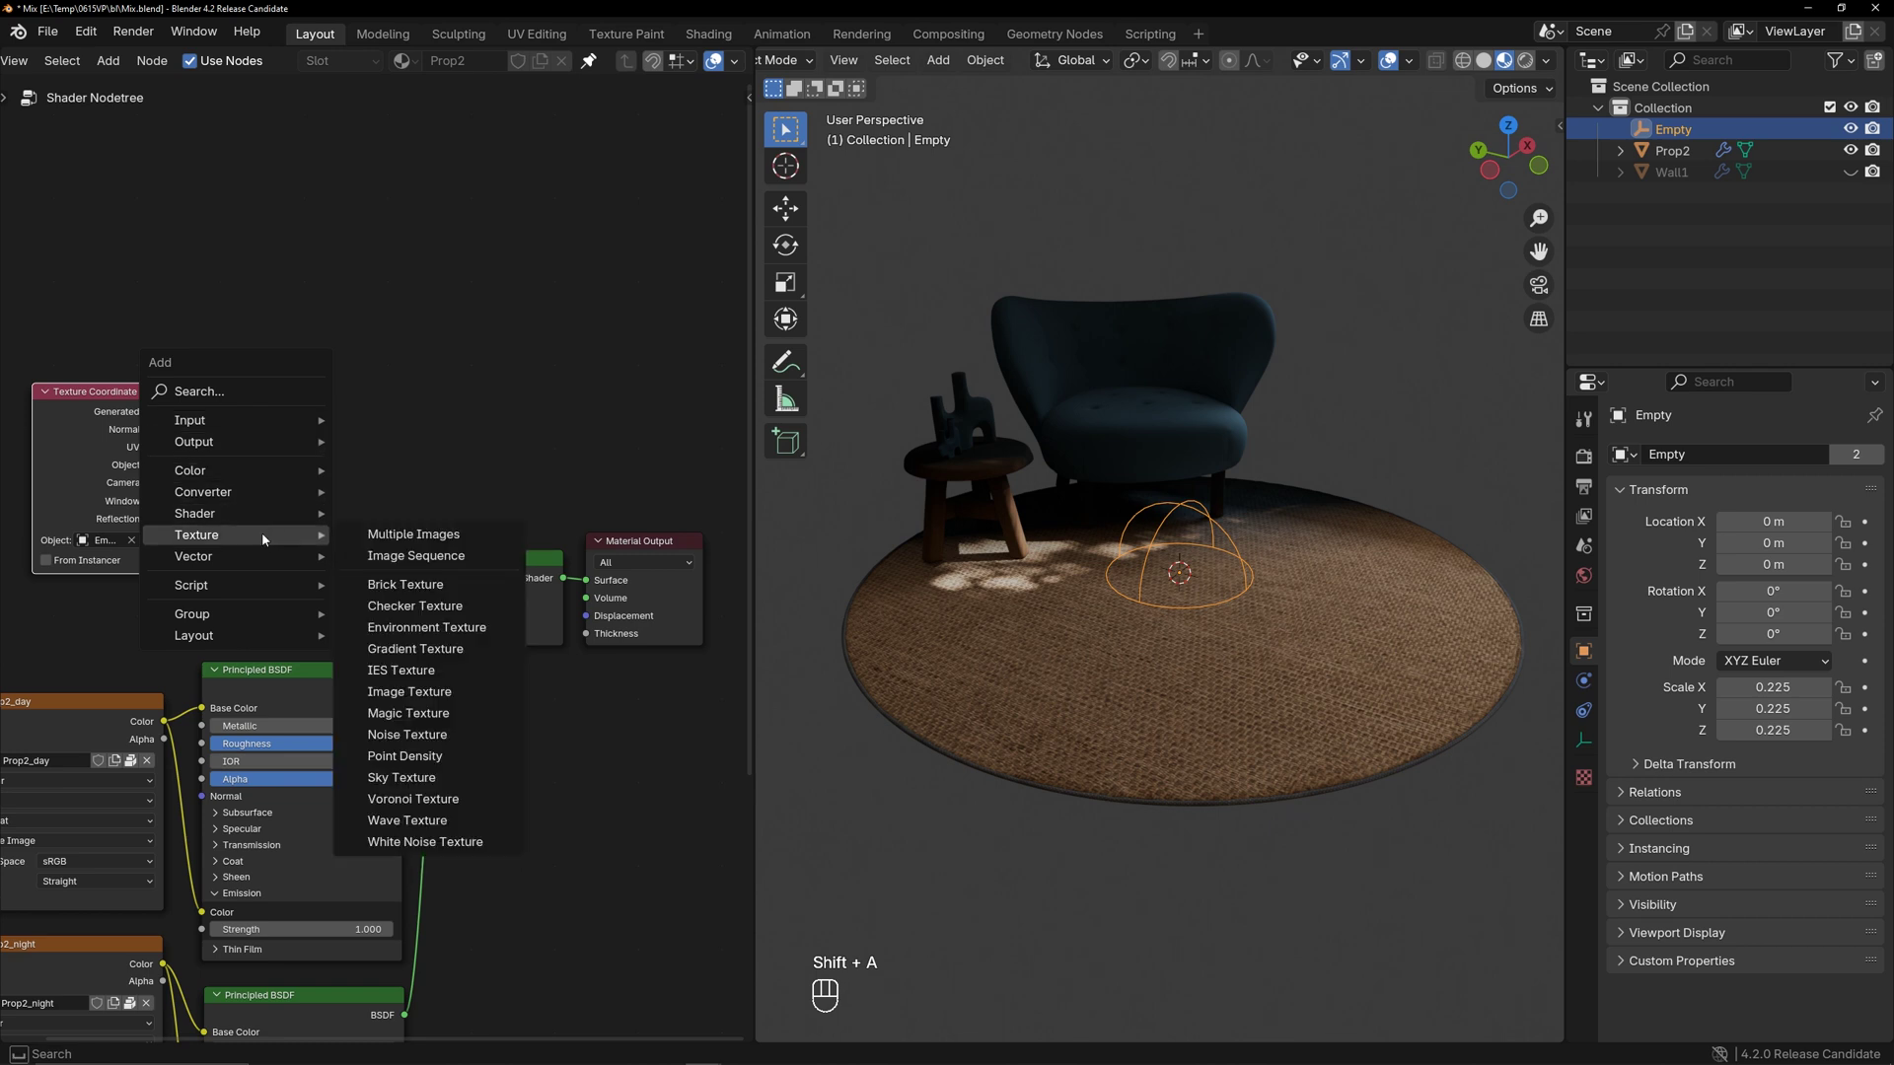
pyautogui.click(421, 651)
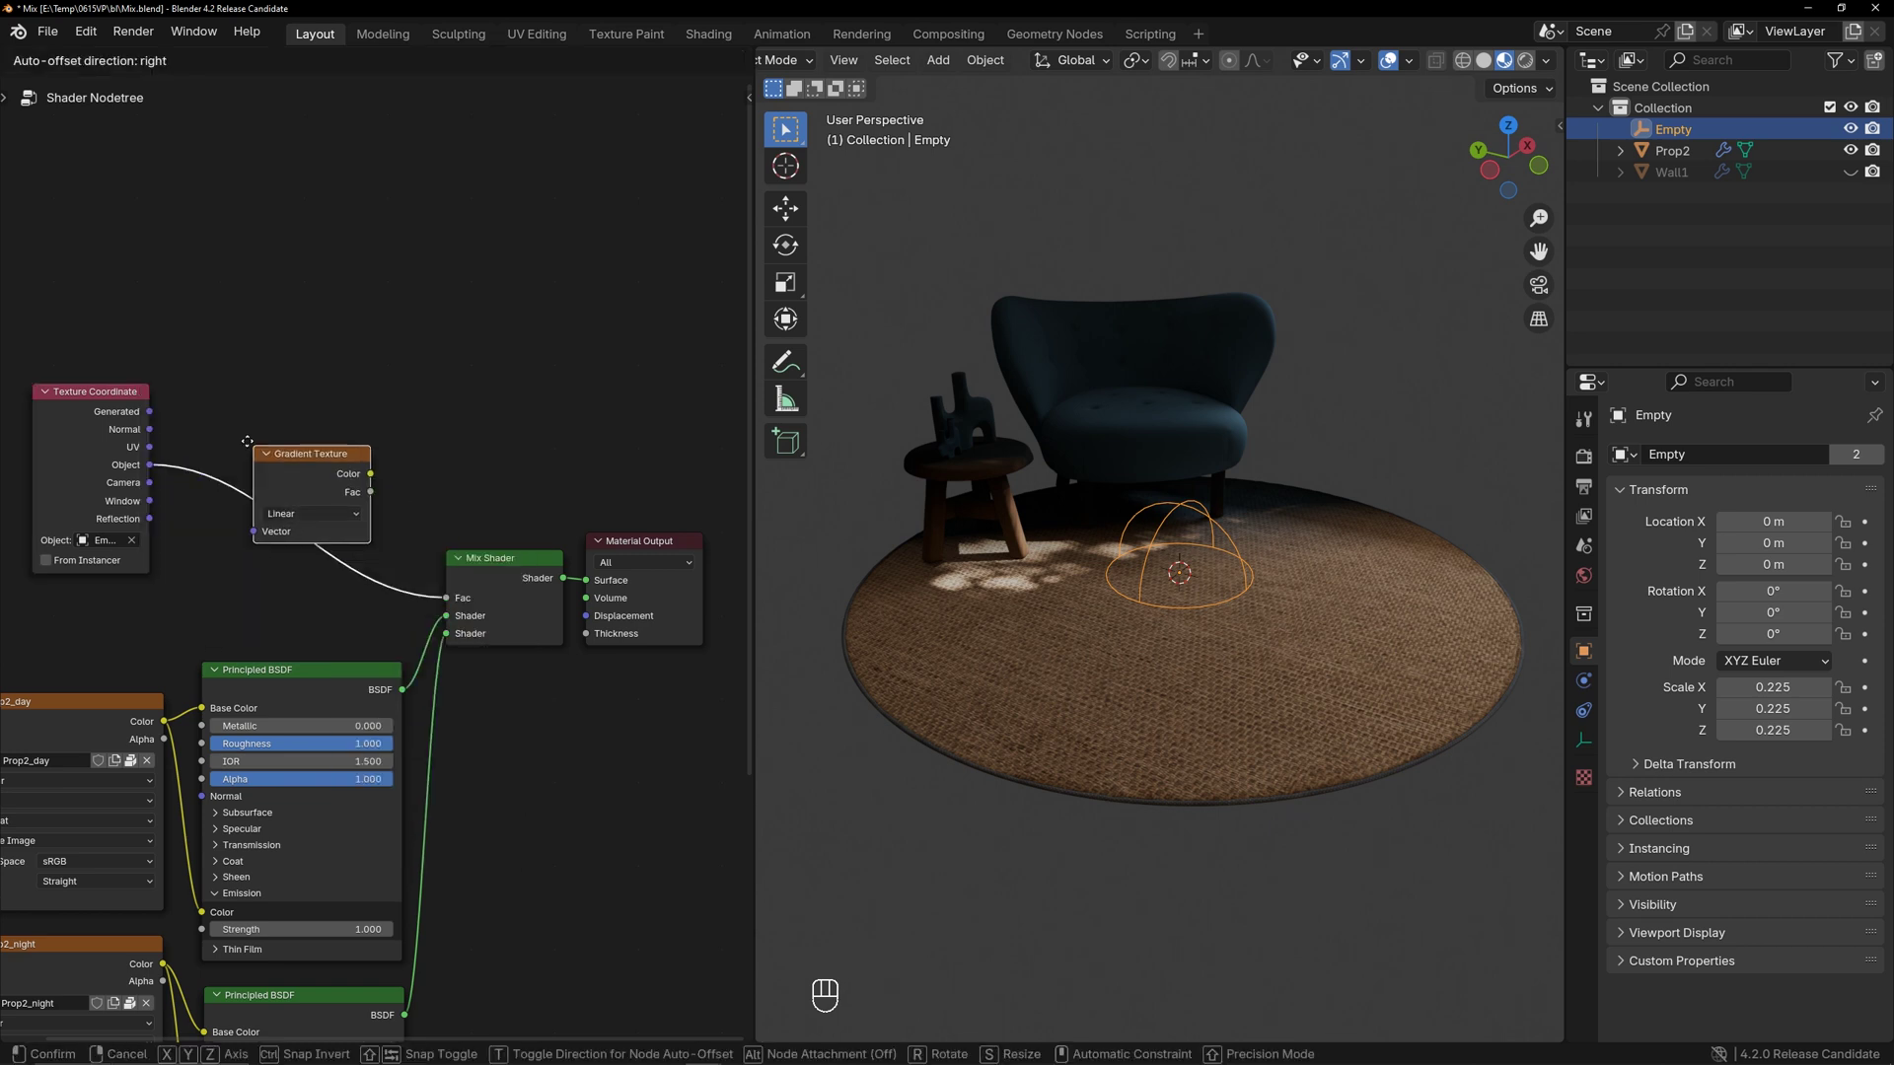
pyautogui.click(286, 500)
pyautogui.click(286, 497)
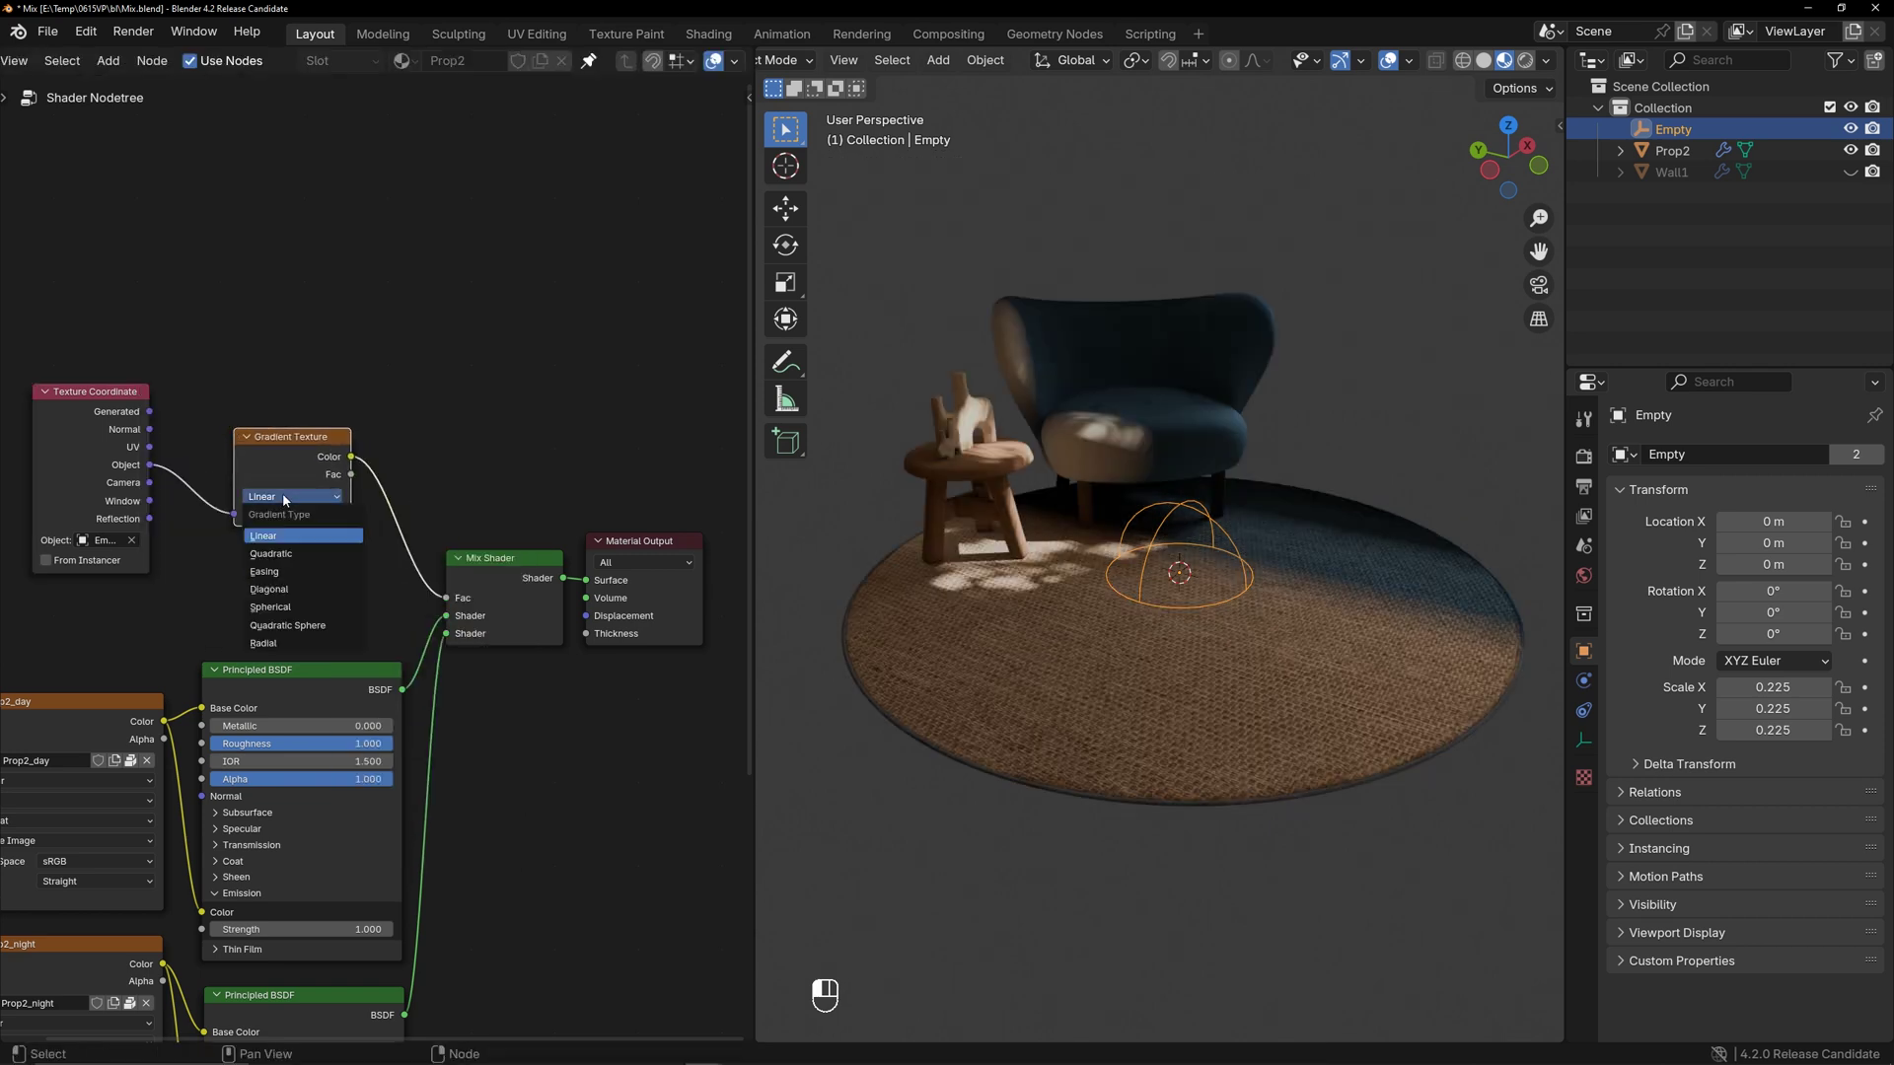
pyautogui.click(292, 608)
# Scale the sphere empty up to about 0.55
pyautogui.press('s')
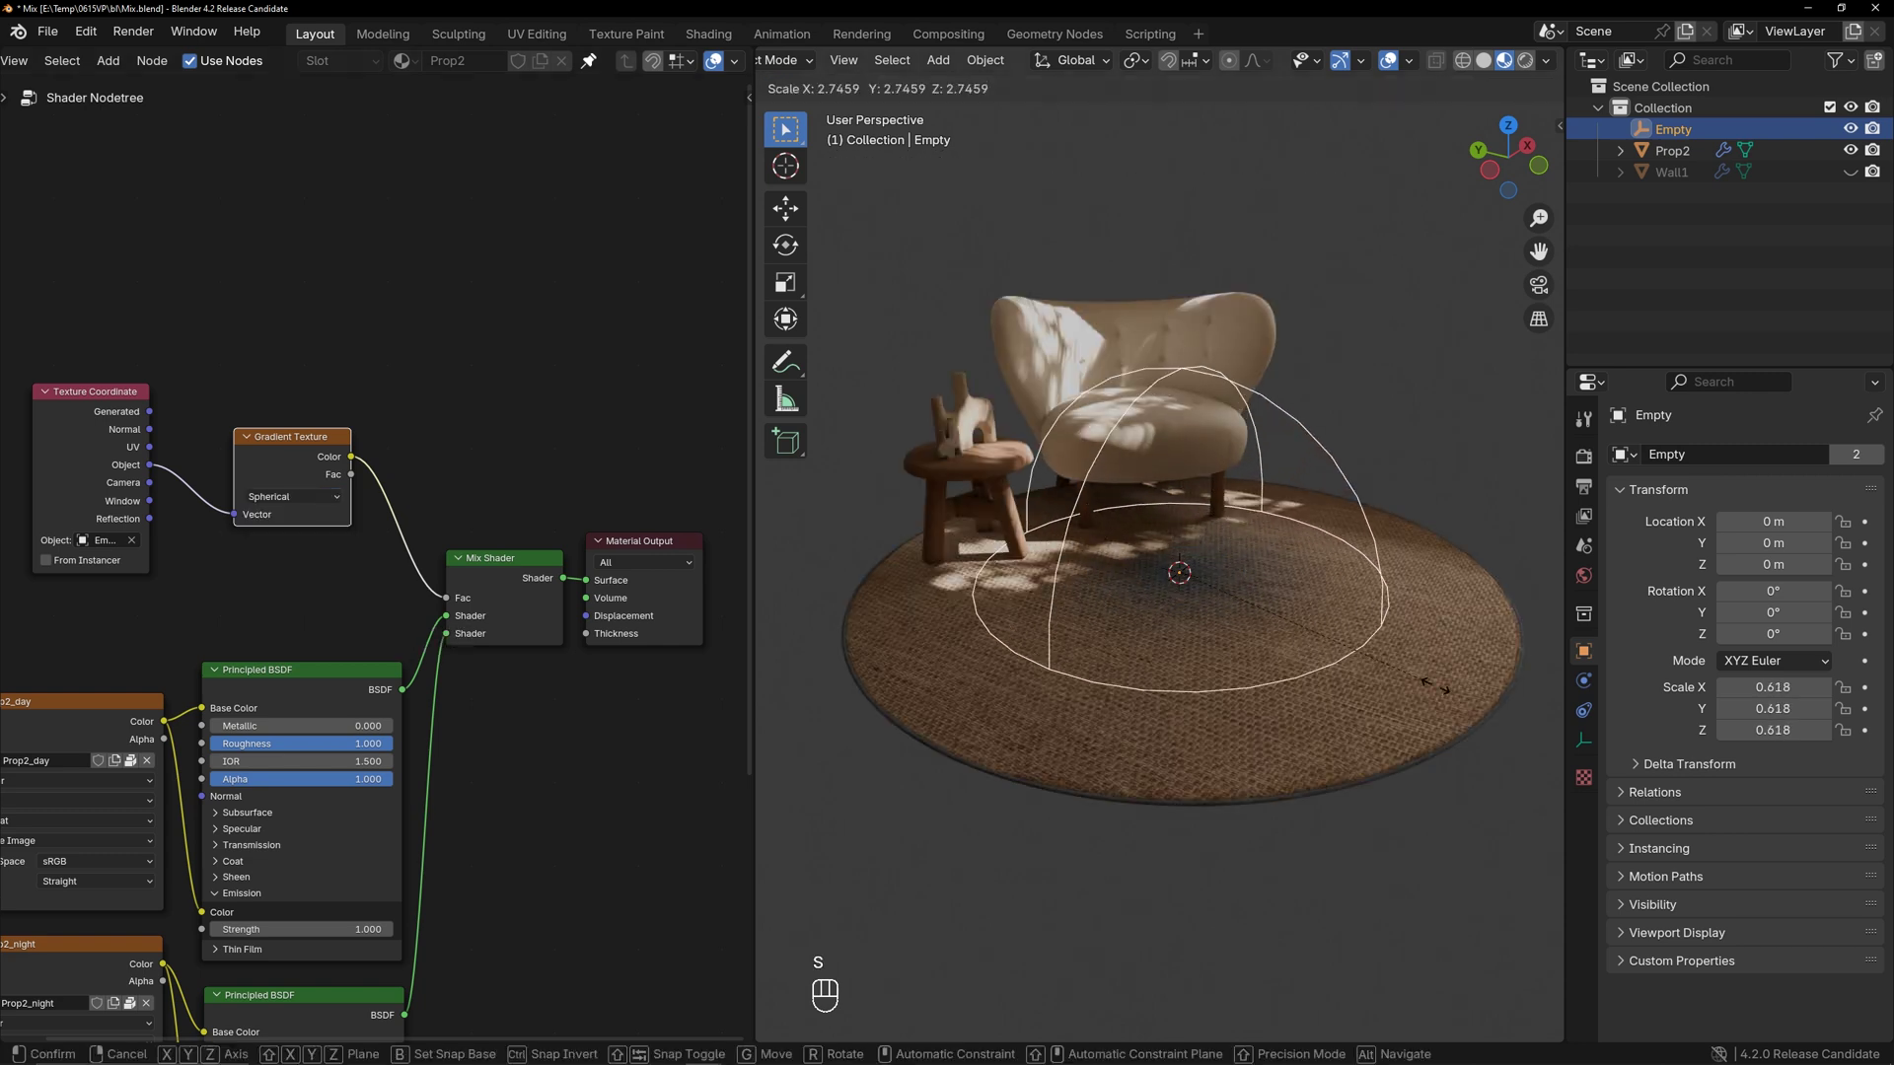
pyautogui.click(1403, 679)
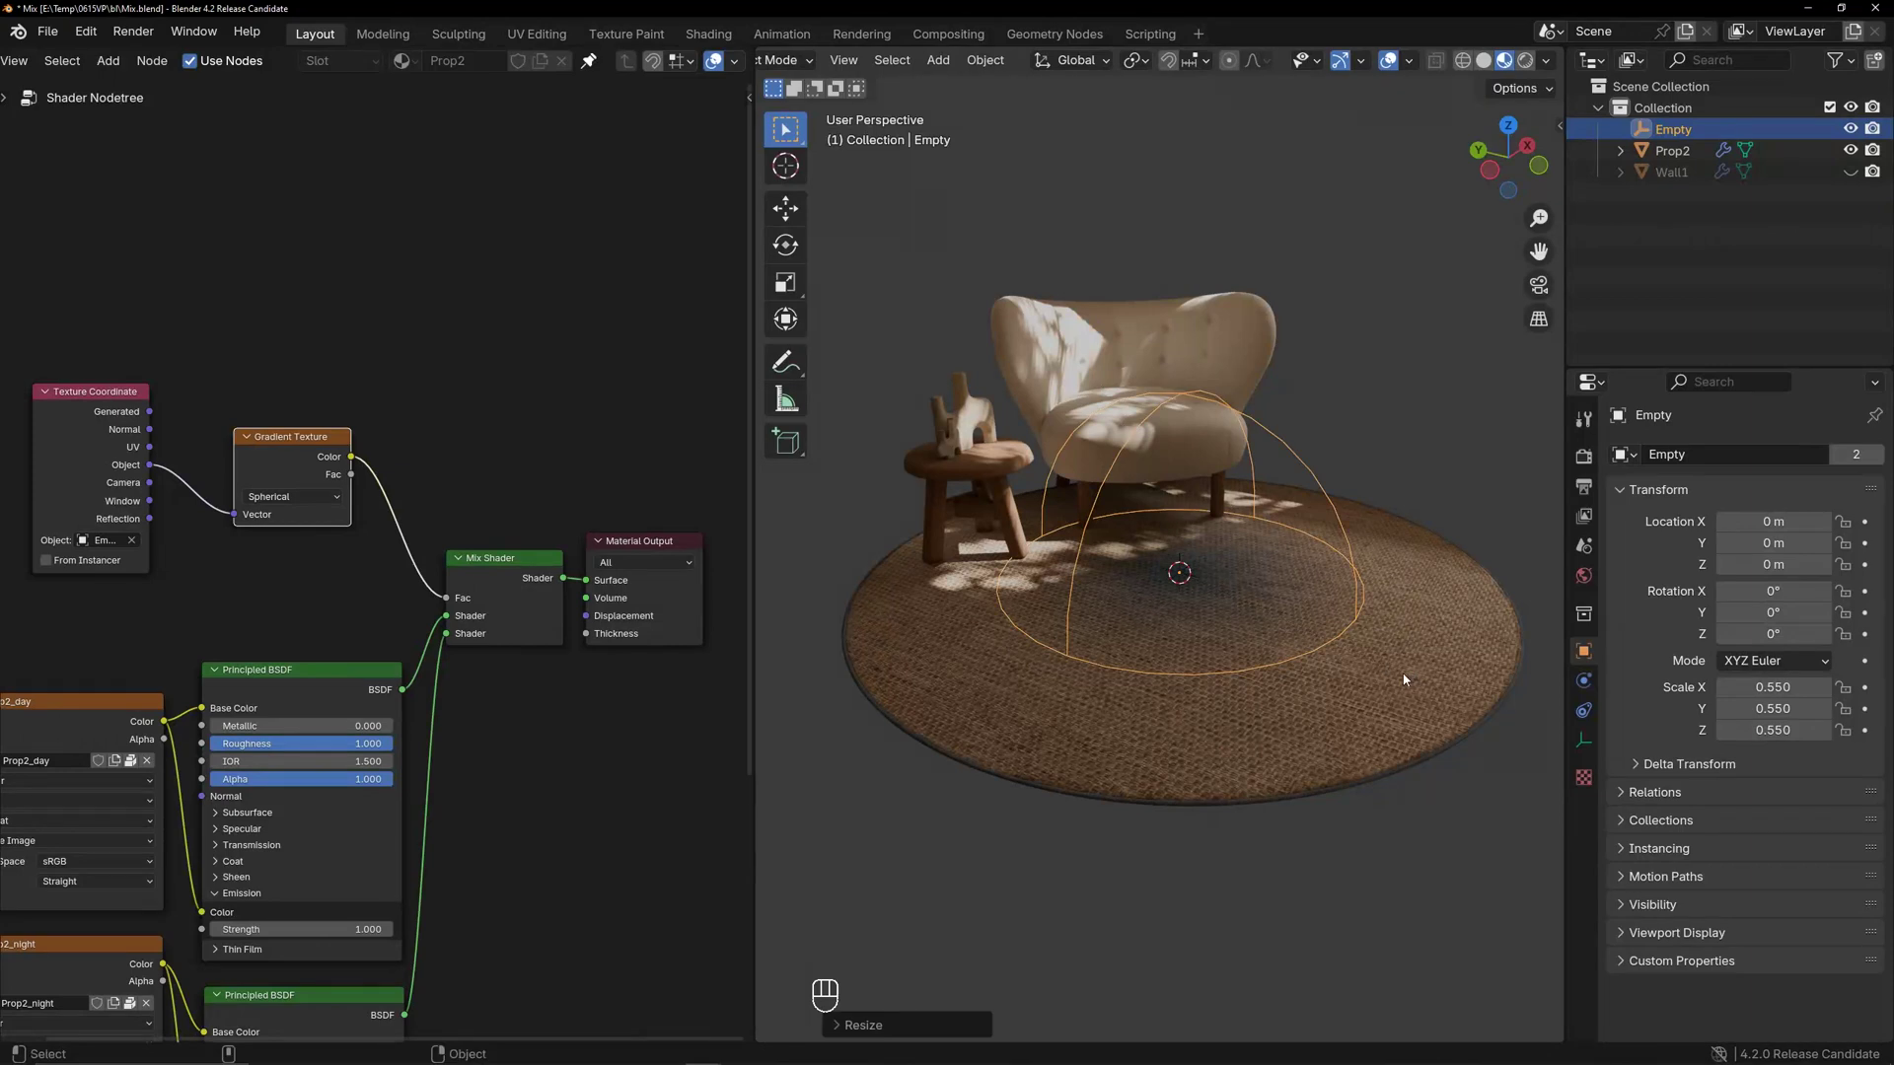
# Insert a Color Ramp between the Gradient Texture and the Mix Shader's factor, and tighten its transition with the black stop at 0.160
pyautogui.moveTo(300, 426); pyautogui.dragTo(233, 372)
pyautogui.hotkey('shift', 'a')
pyautogui.moveTo(435, 346)
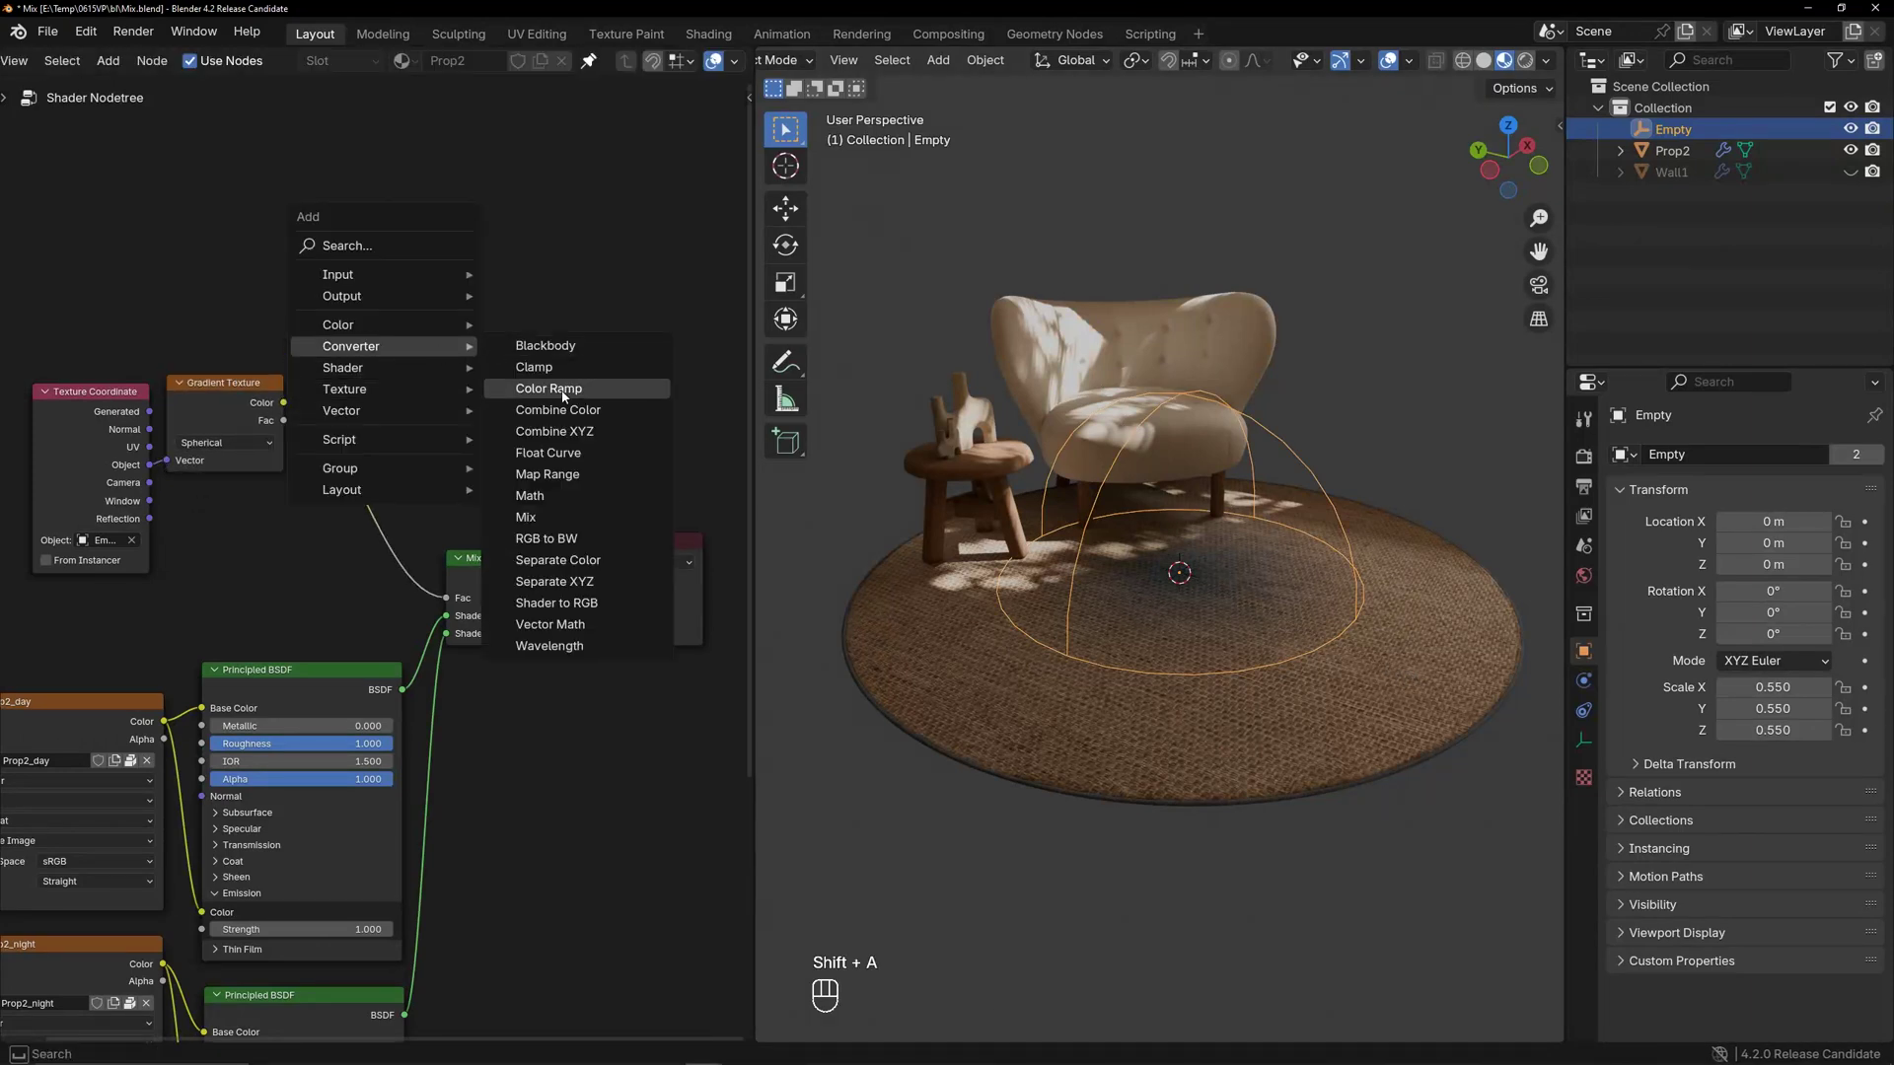
pyautogui.click(533, 392)
pyautogui.click(316, 367)
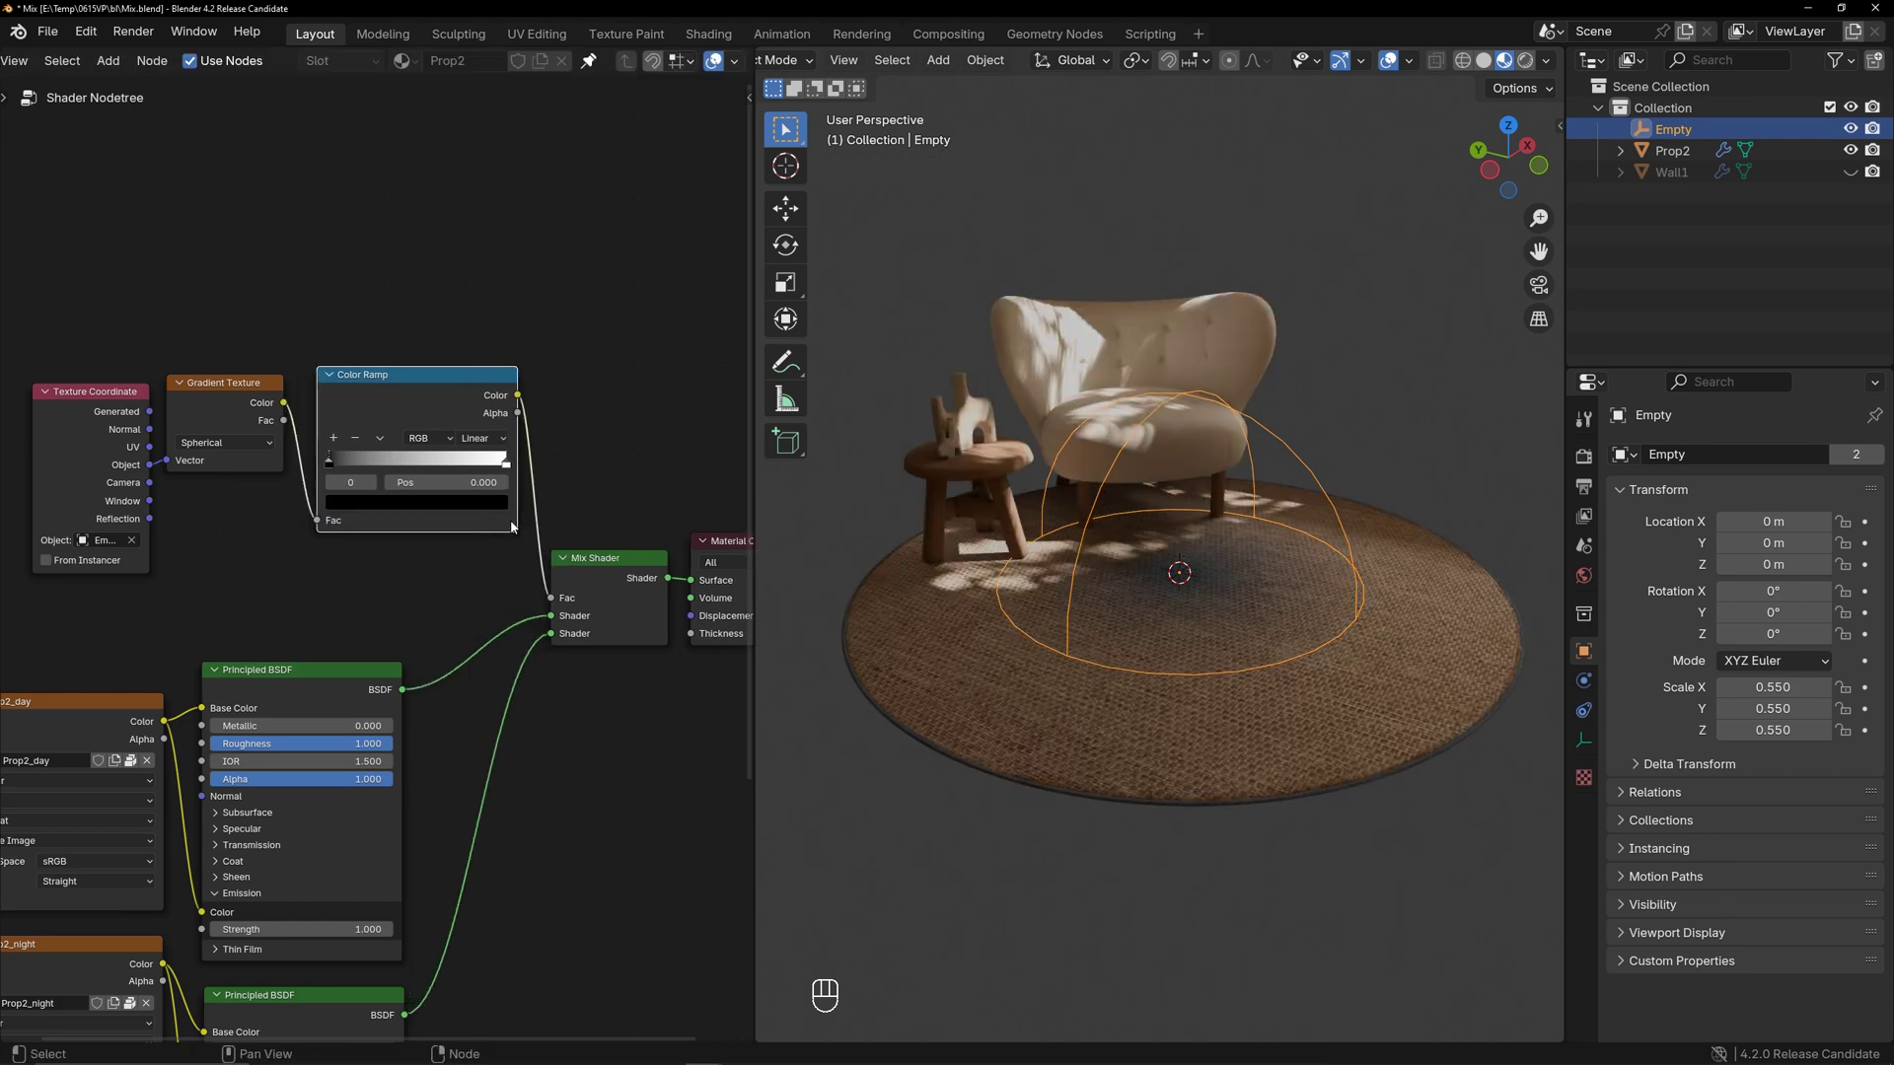
pyautogui.moveTo(504, 460); pyautogui.dragTo(359, 460)
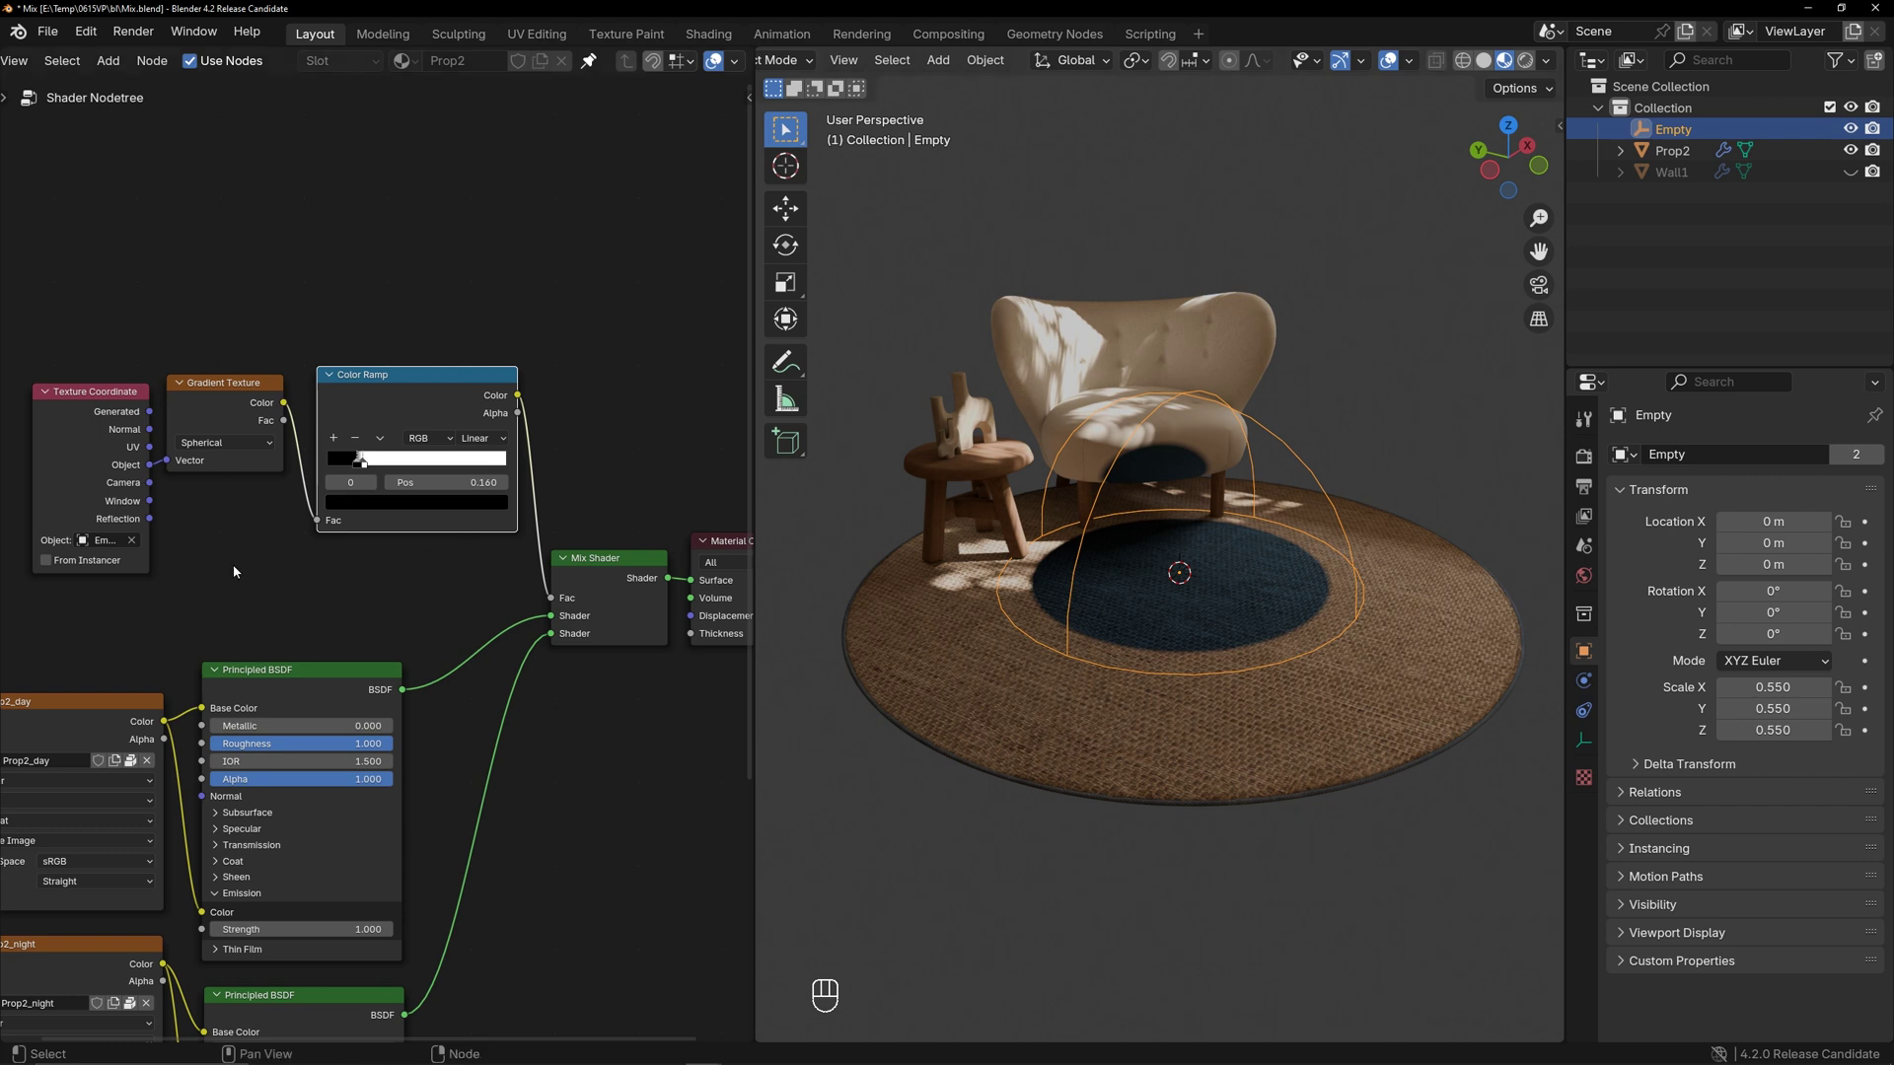
# Move the Texture Coordinate and Gradient Texture nodes away from the Color Ramp, and add a Wave Texture node below the Gradient Texture
pyautogui.scroll(-1, 290, 569)
pyautogui.moveTo(290, 569); pyautogui.dragTo(326, 574, button='middle')
pyautogui.moveTo(325, 574); pyautogui.dragTo(148, 415)
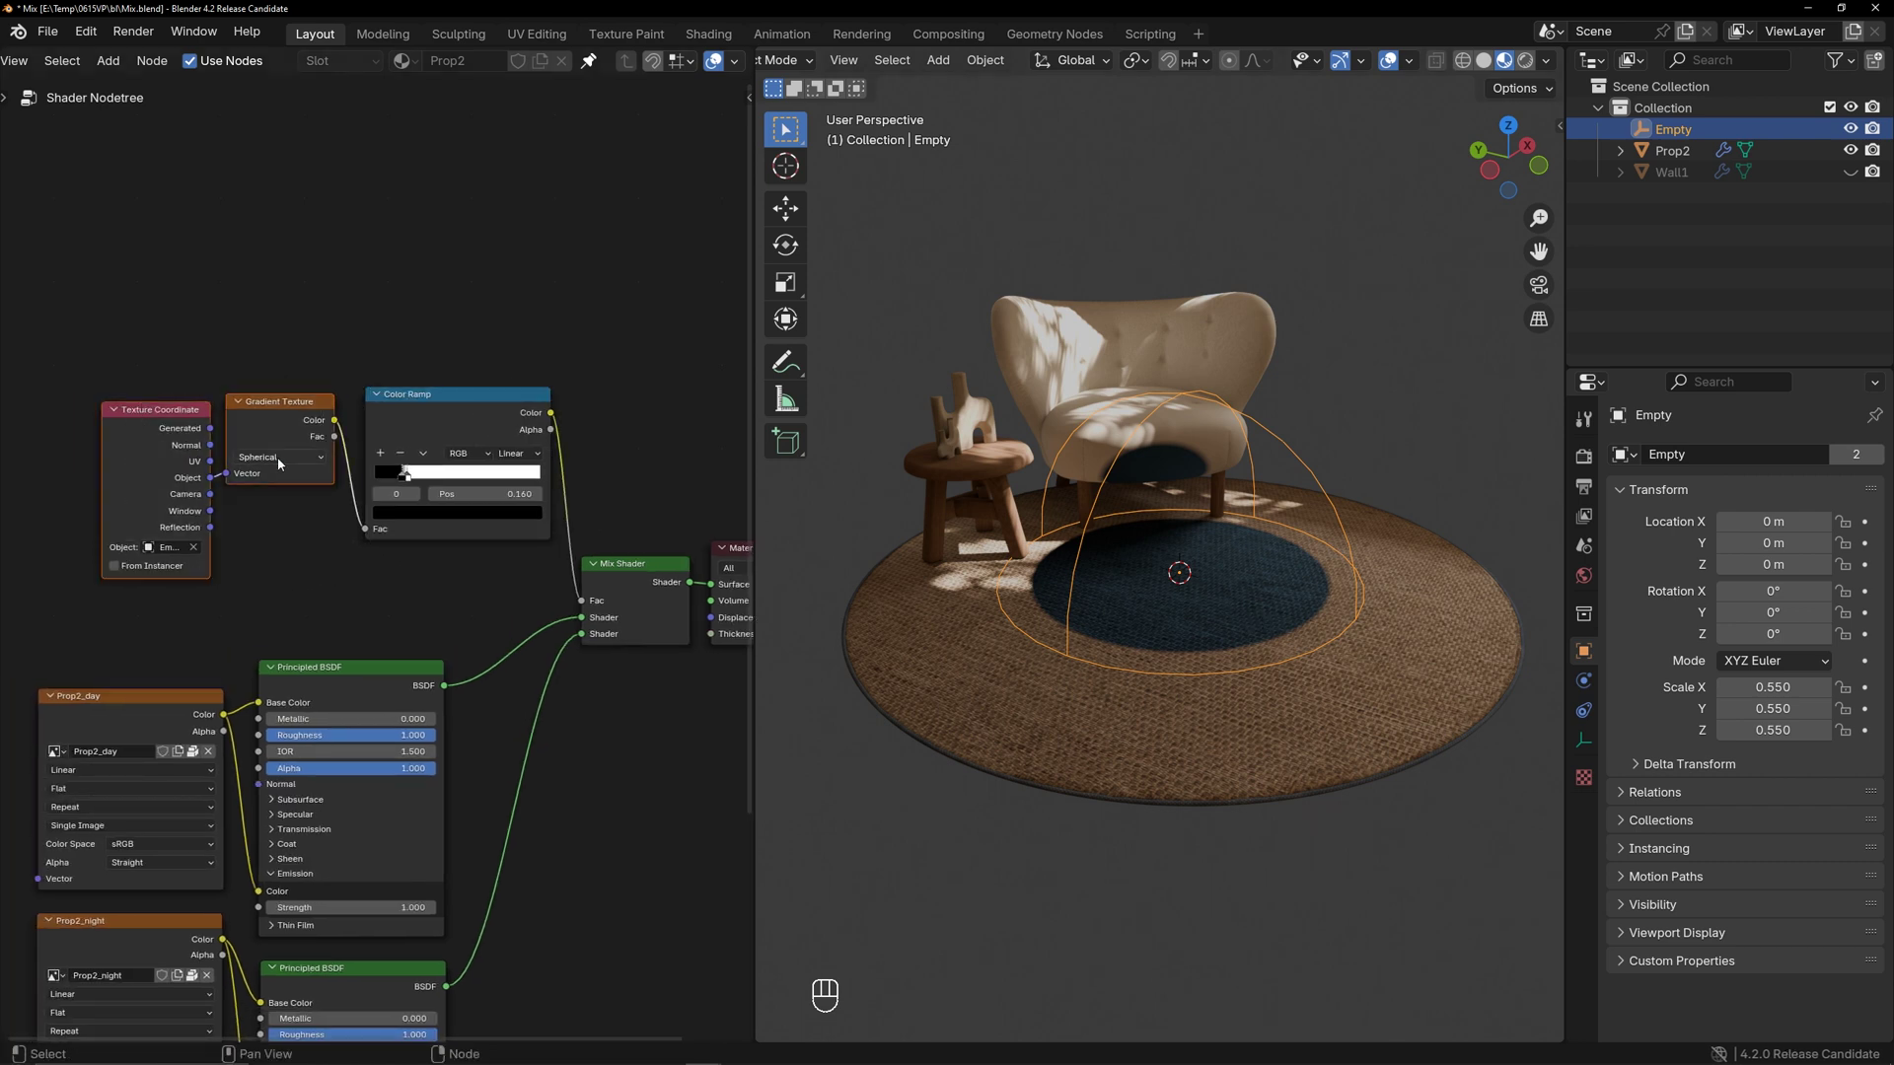
pyautogui.press('g')
pyautogui.click(127, 457)
pyautogui.moveTo(332, 539); pyautogui.dragTo(502, 539, button='middle')
pyautogui.hotkey('shift', 'a')
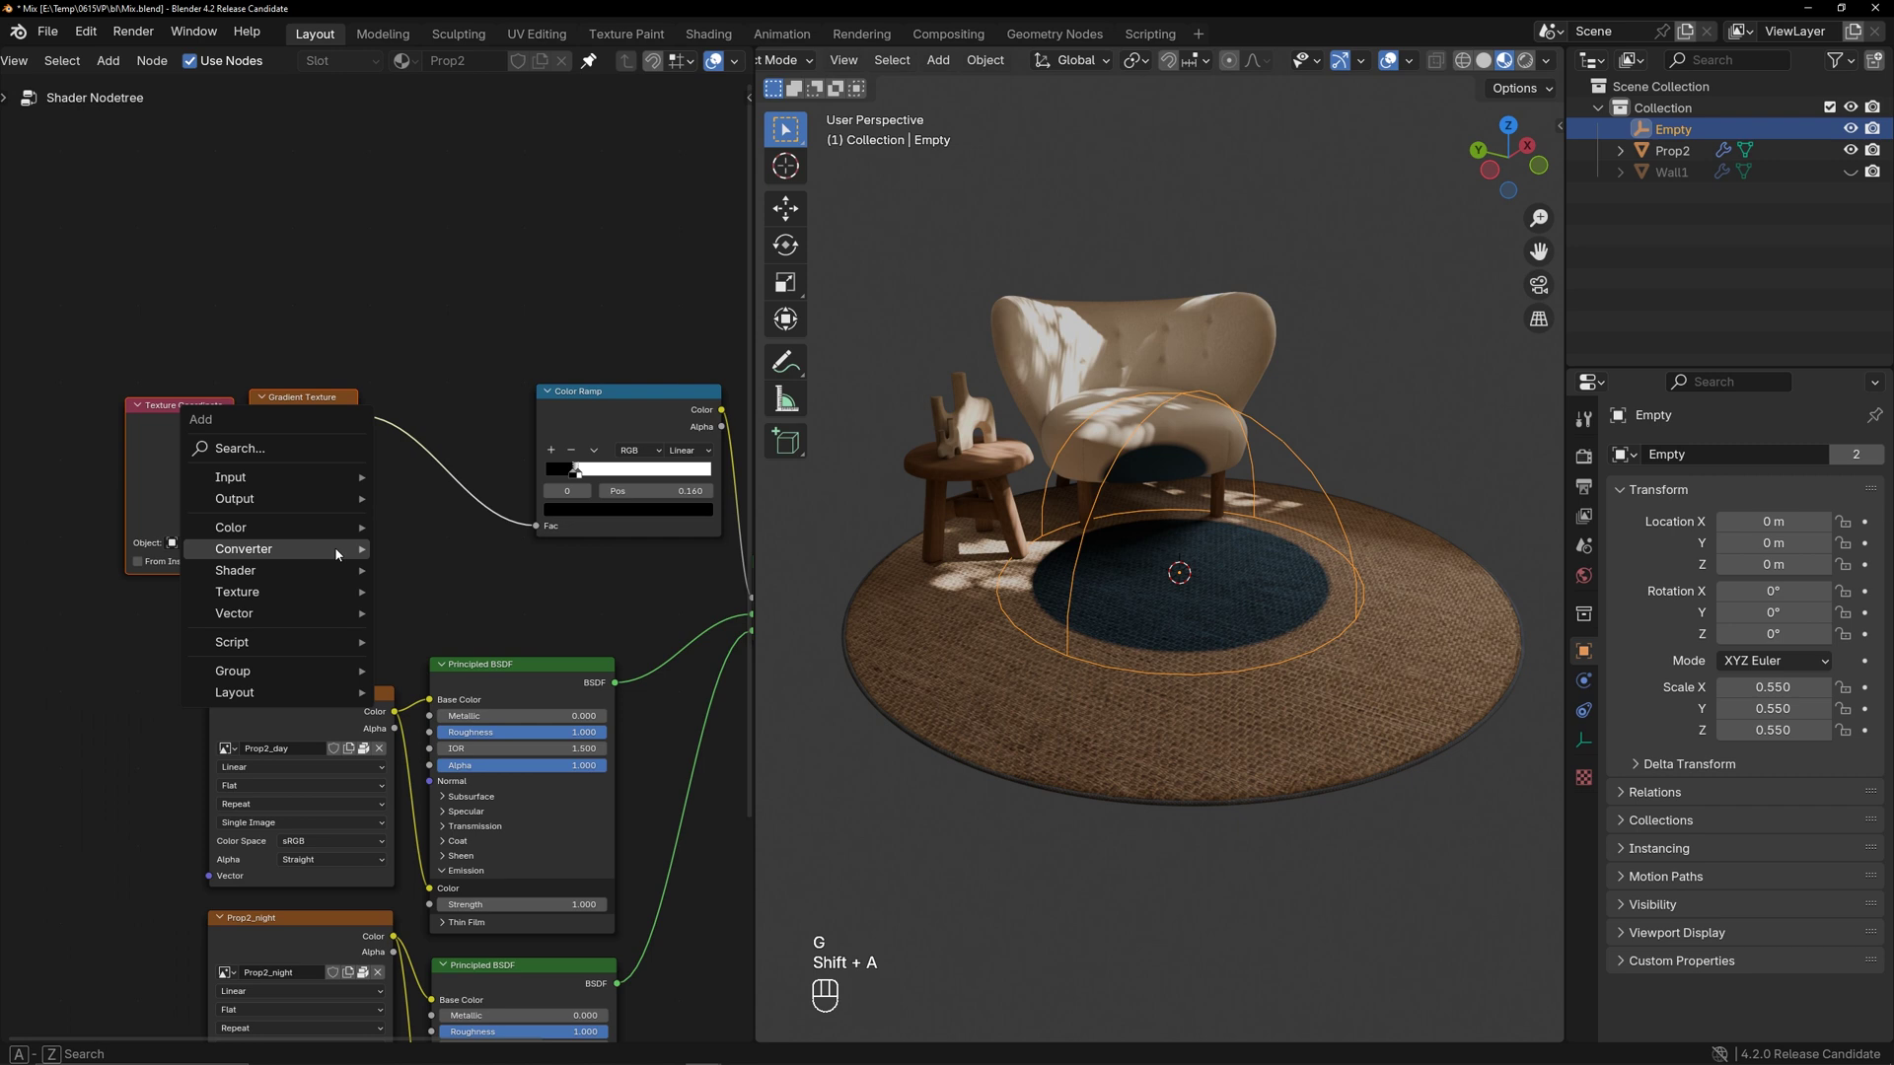
pyautogui.moveTo(335, 549)
pyautogui.moveTo(246, 592)
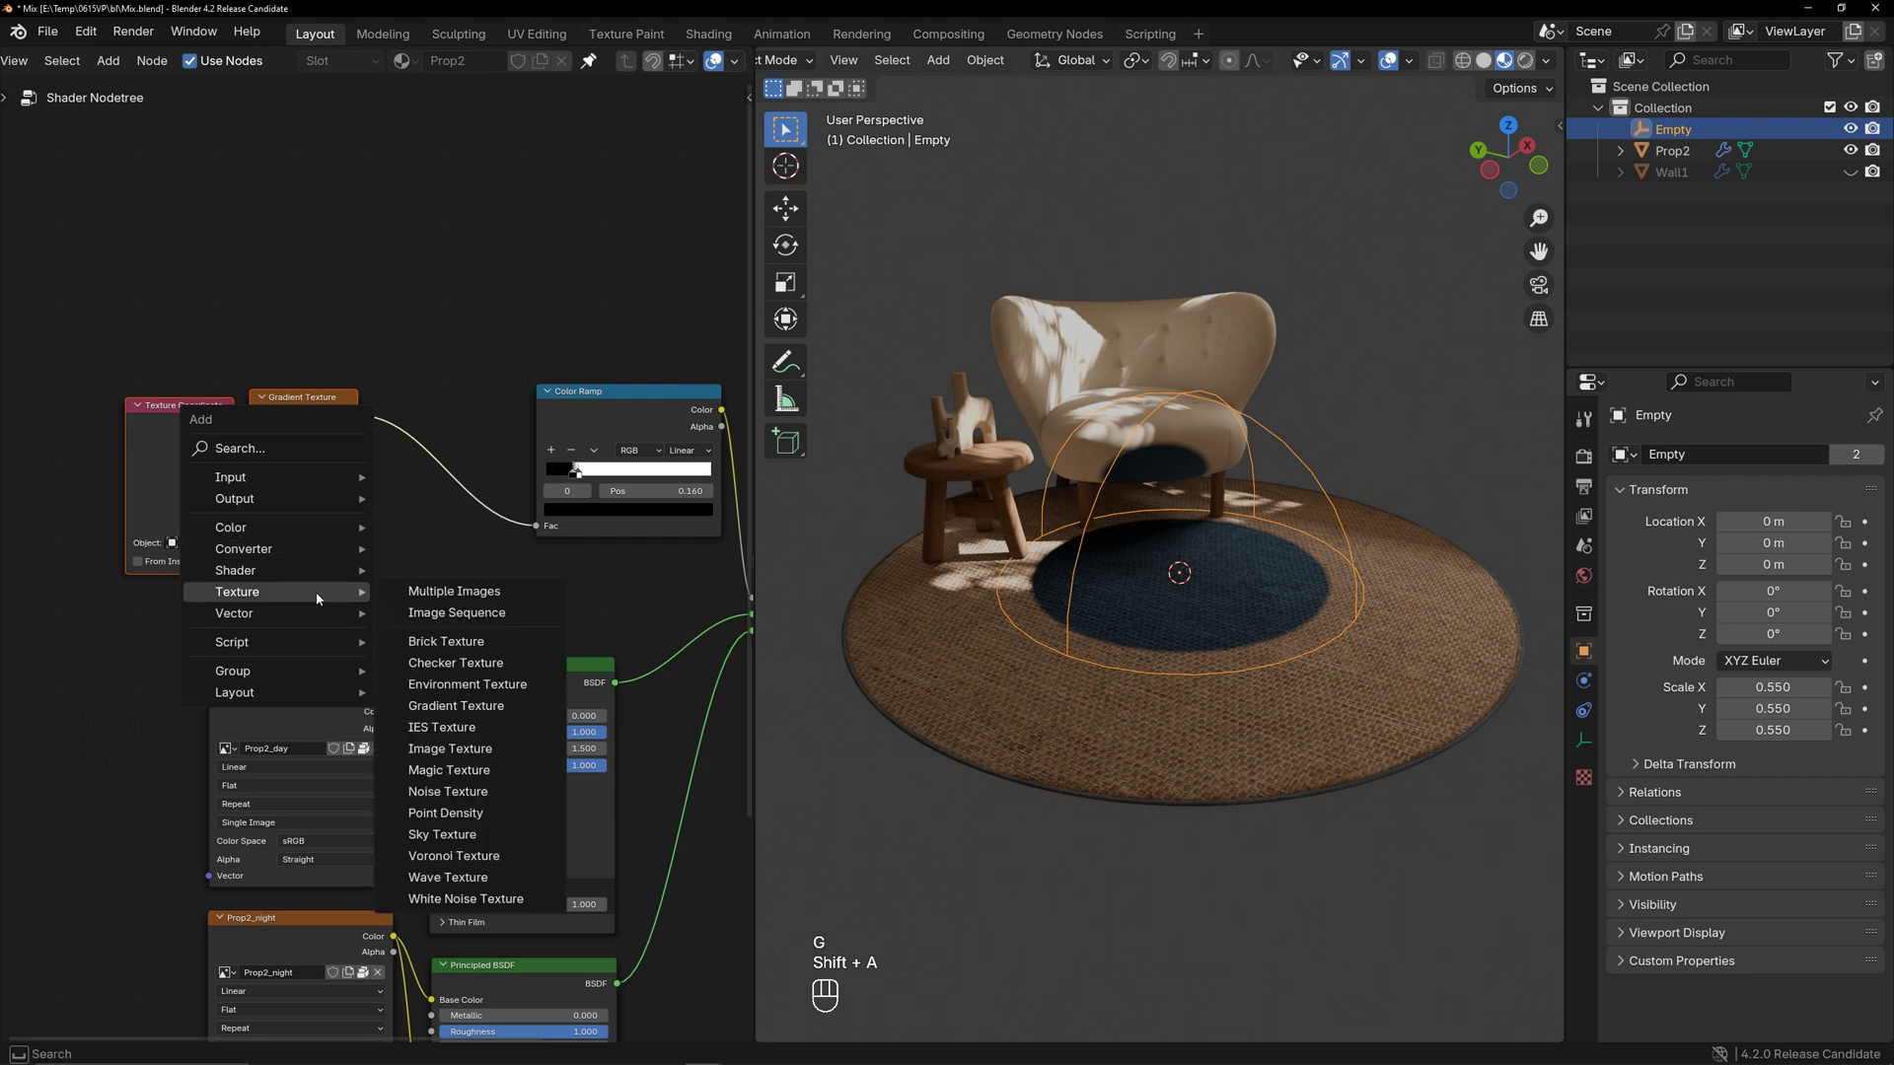
pyautogui.click(444, 877)
pyautogui.click(401, 644)
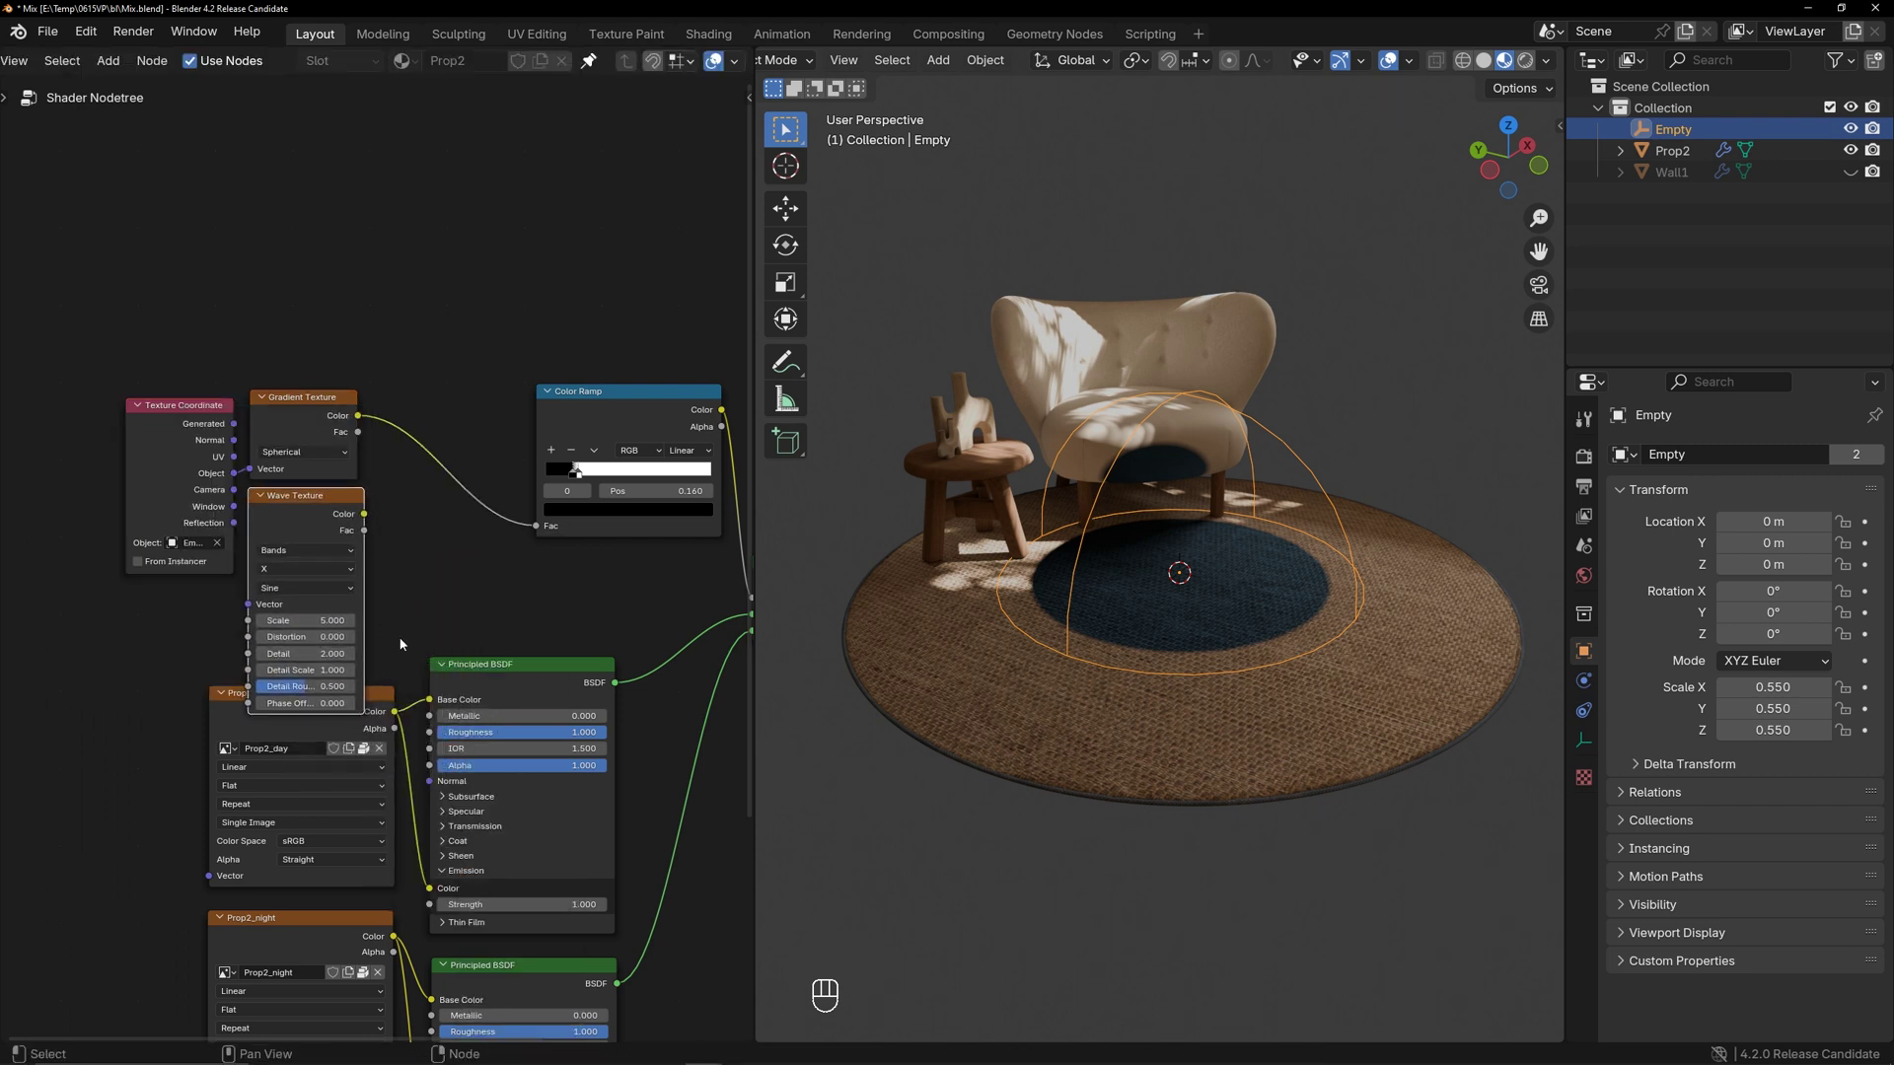
# Move the Prop2_day and Prop2_night texture nodes with their Principled BSDF nodes lower to clear space around the Wave Texture
pyautogui.moveTo(118, 793); pyautogui.dragTo(605, 1019)
pyautogui.press('g')
pyautogui.click(577, 889)
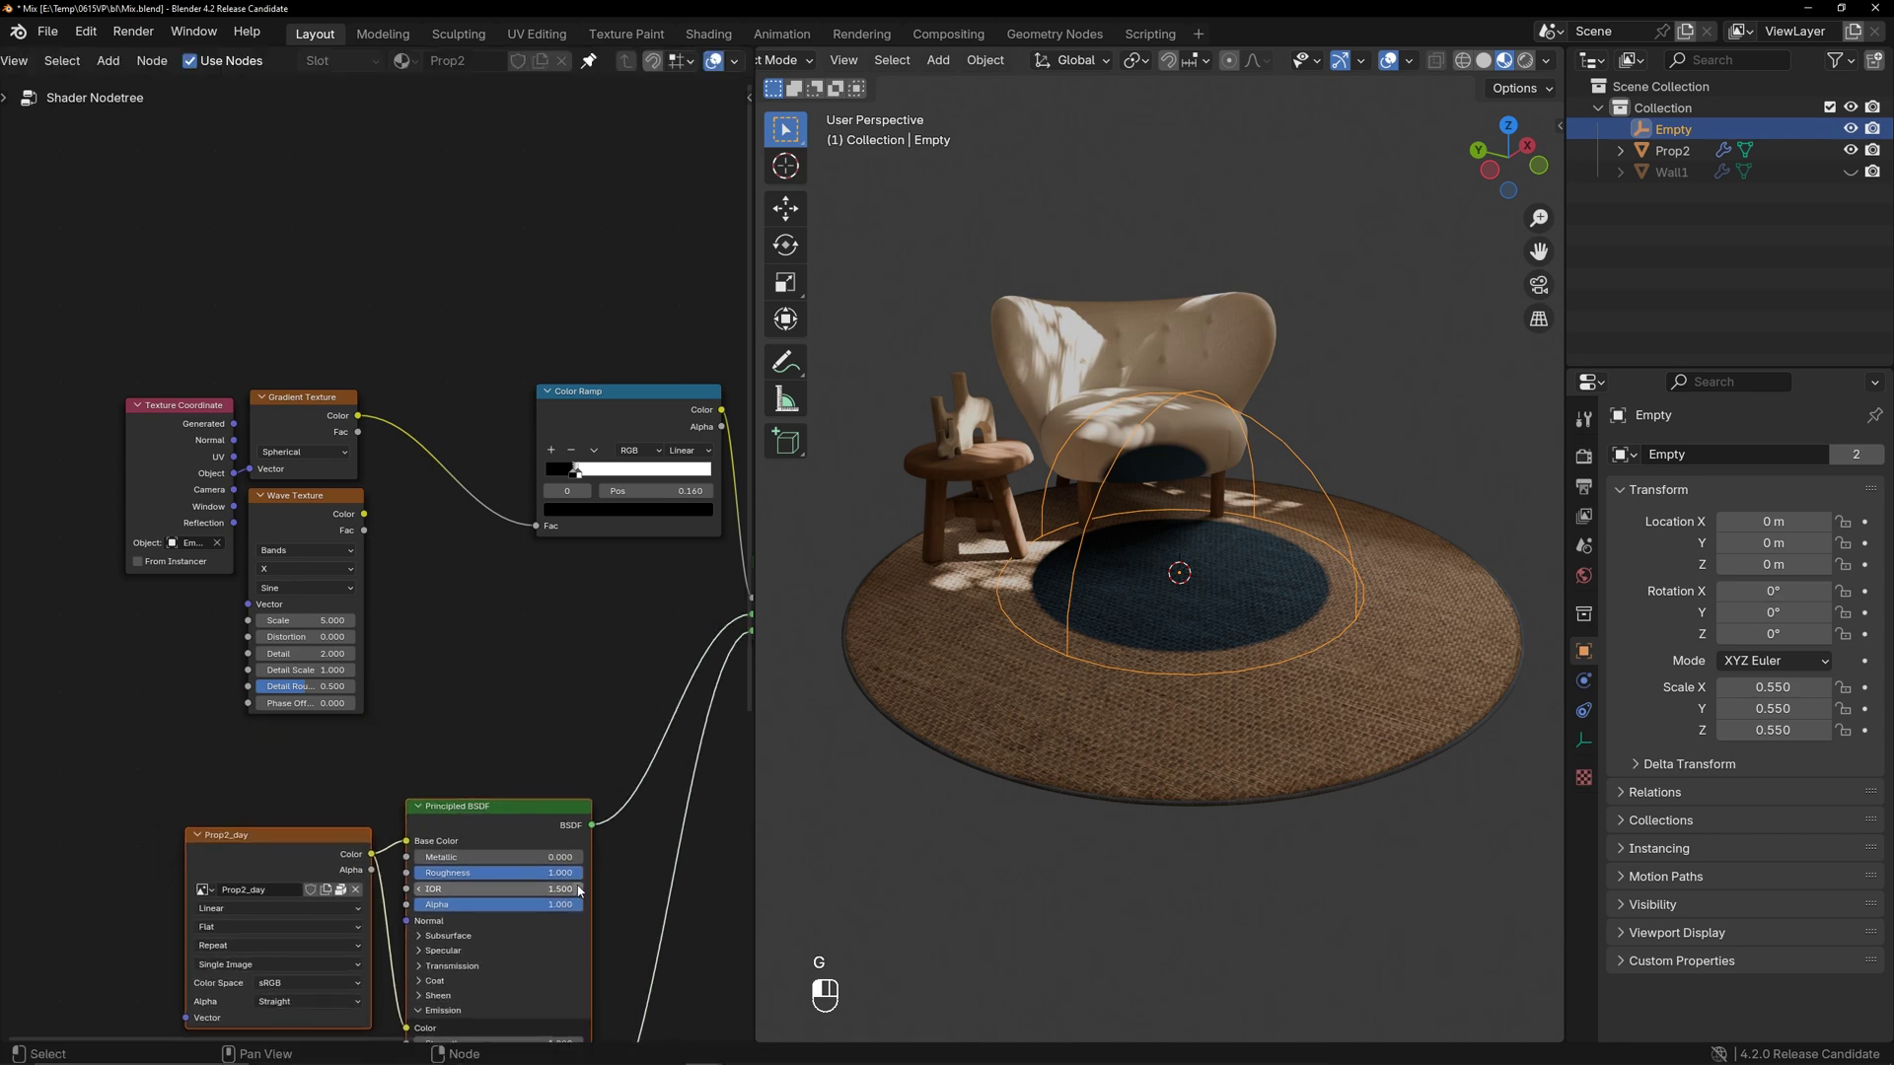
pyautogui.moveTo(577, 687); pyautogui.dragTo(350, 754, button='middle')
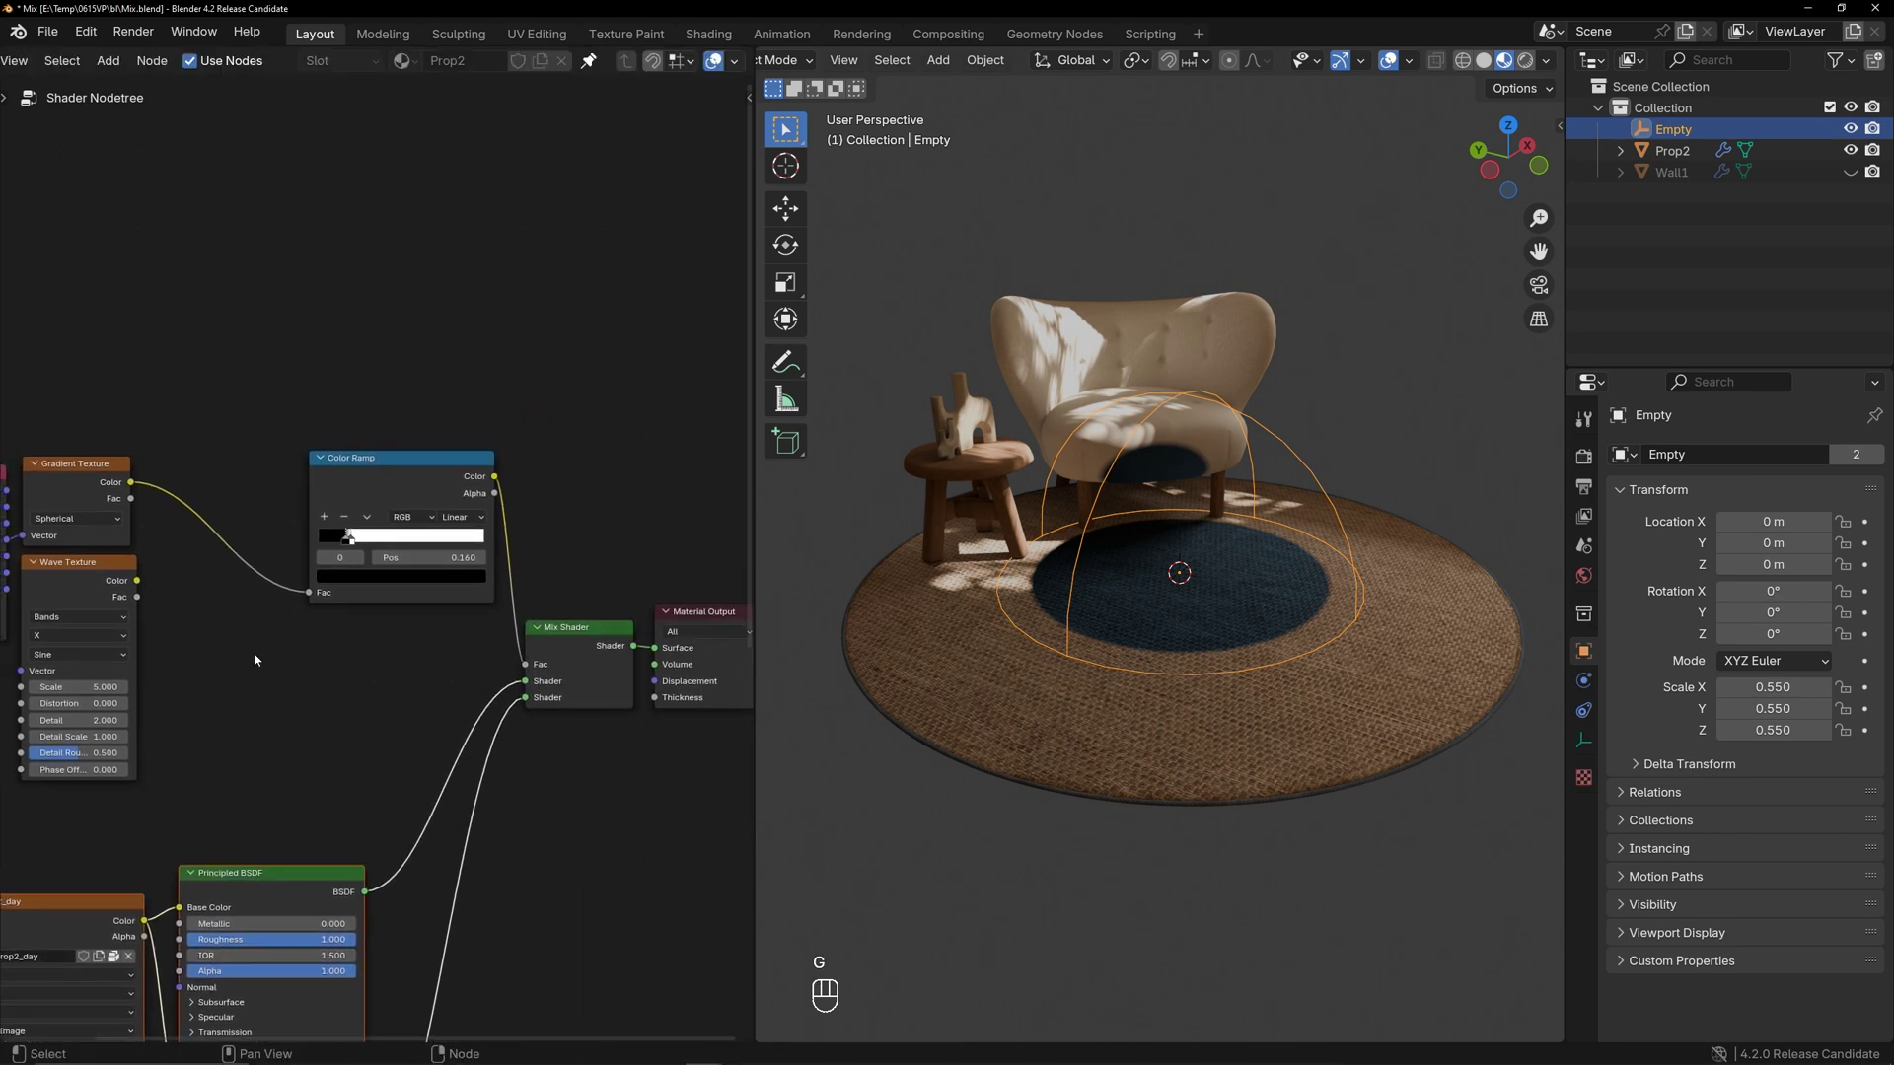
# Preview the Wave Texture directly on the model and set its Scale to 5.500
pyautogui.keyDown('ctrl'); pyautogui.keyDown('shift'); pyautogui.click(144, 583); pyautogui.keyUp('shift'); pyautogui.keyUp('ctrl')
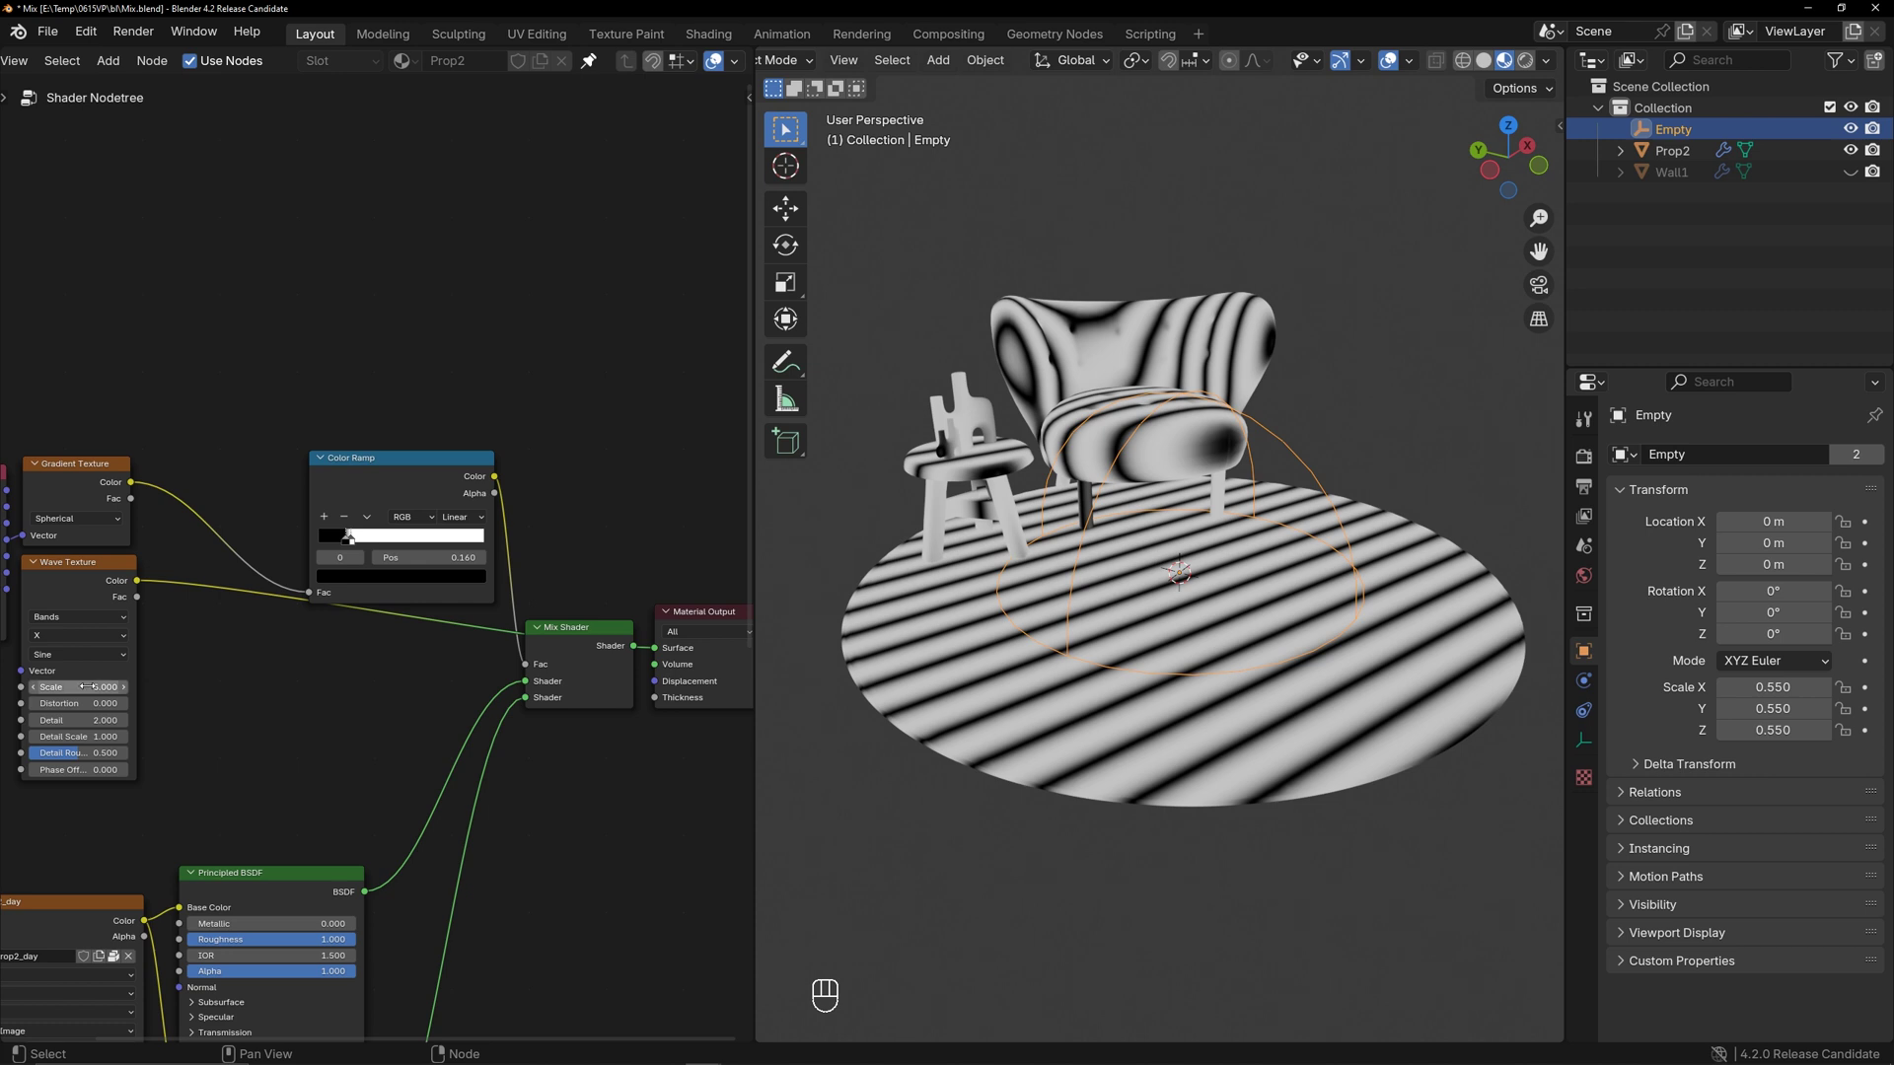
pyautogui.moveTo(87, 686); pyautogui.dragTo(124, 686)
pyautogui.moveTo(195, 668); pyautogui.dragTo(494, 691, button='middle')
# Add a Geometry node beside the Wave Texture and link its Position output to the Wave Texture's Vector input
pyautogui.moveTo(390, 598); pyautogui.dragTo(386, 688)
pyautogui.hotkey('shift', 'a')
pyautogui.moveTo(128, 621)
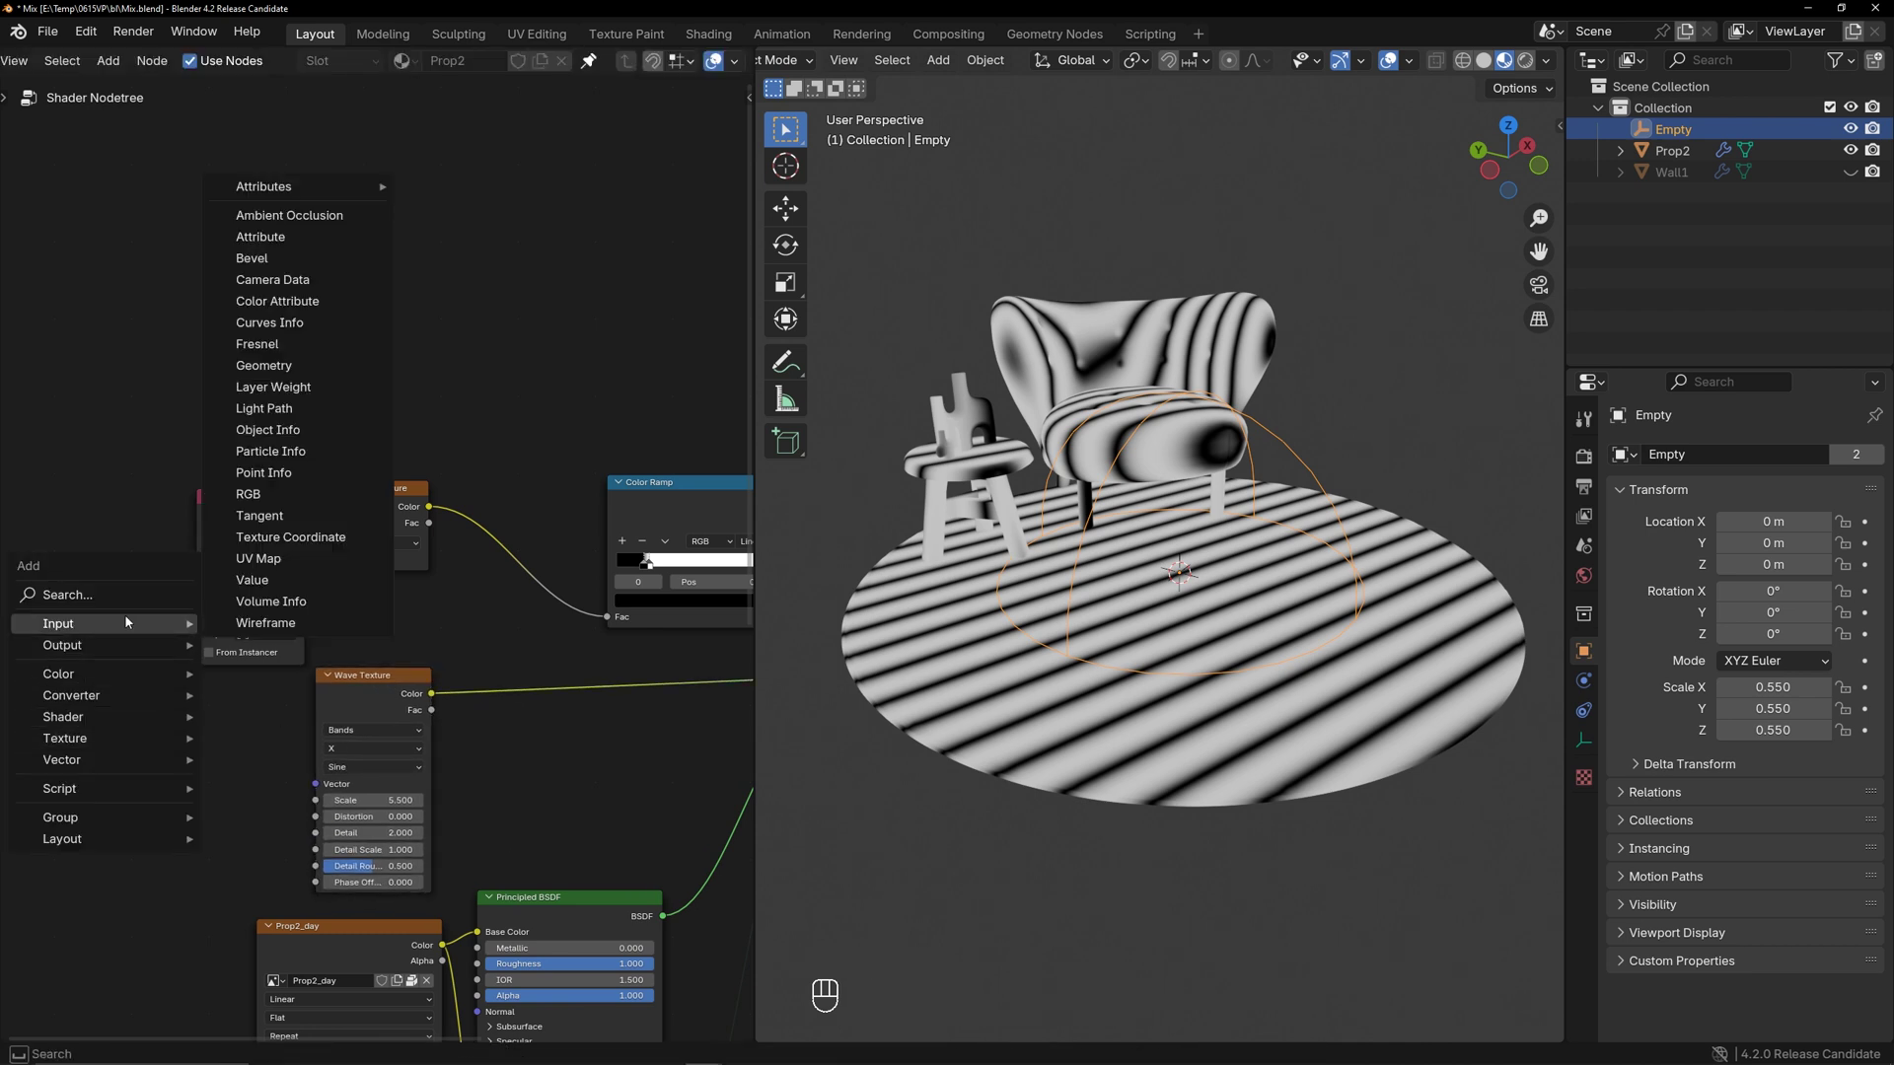
pyautogui.click(263, 365)
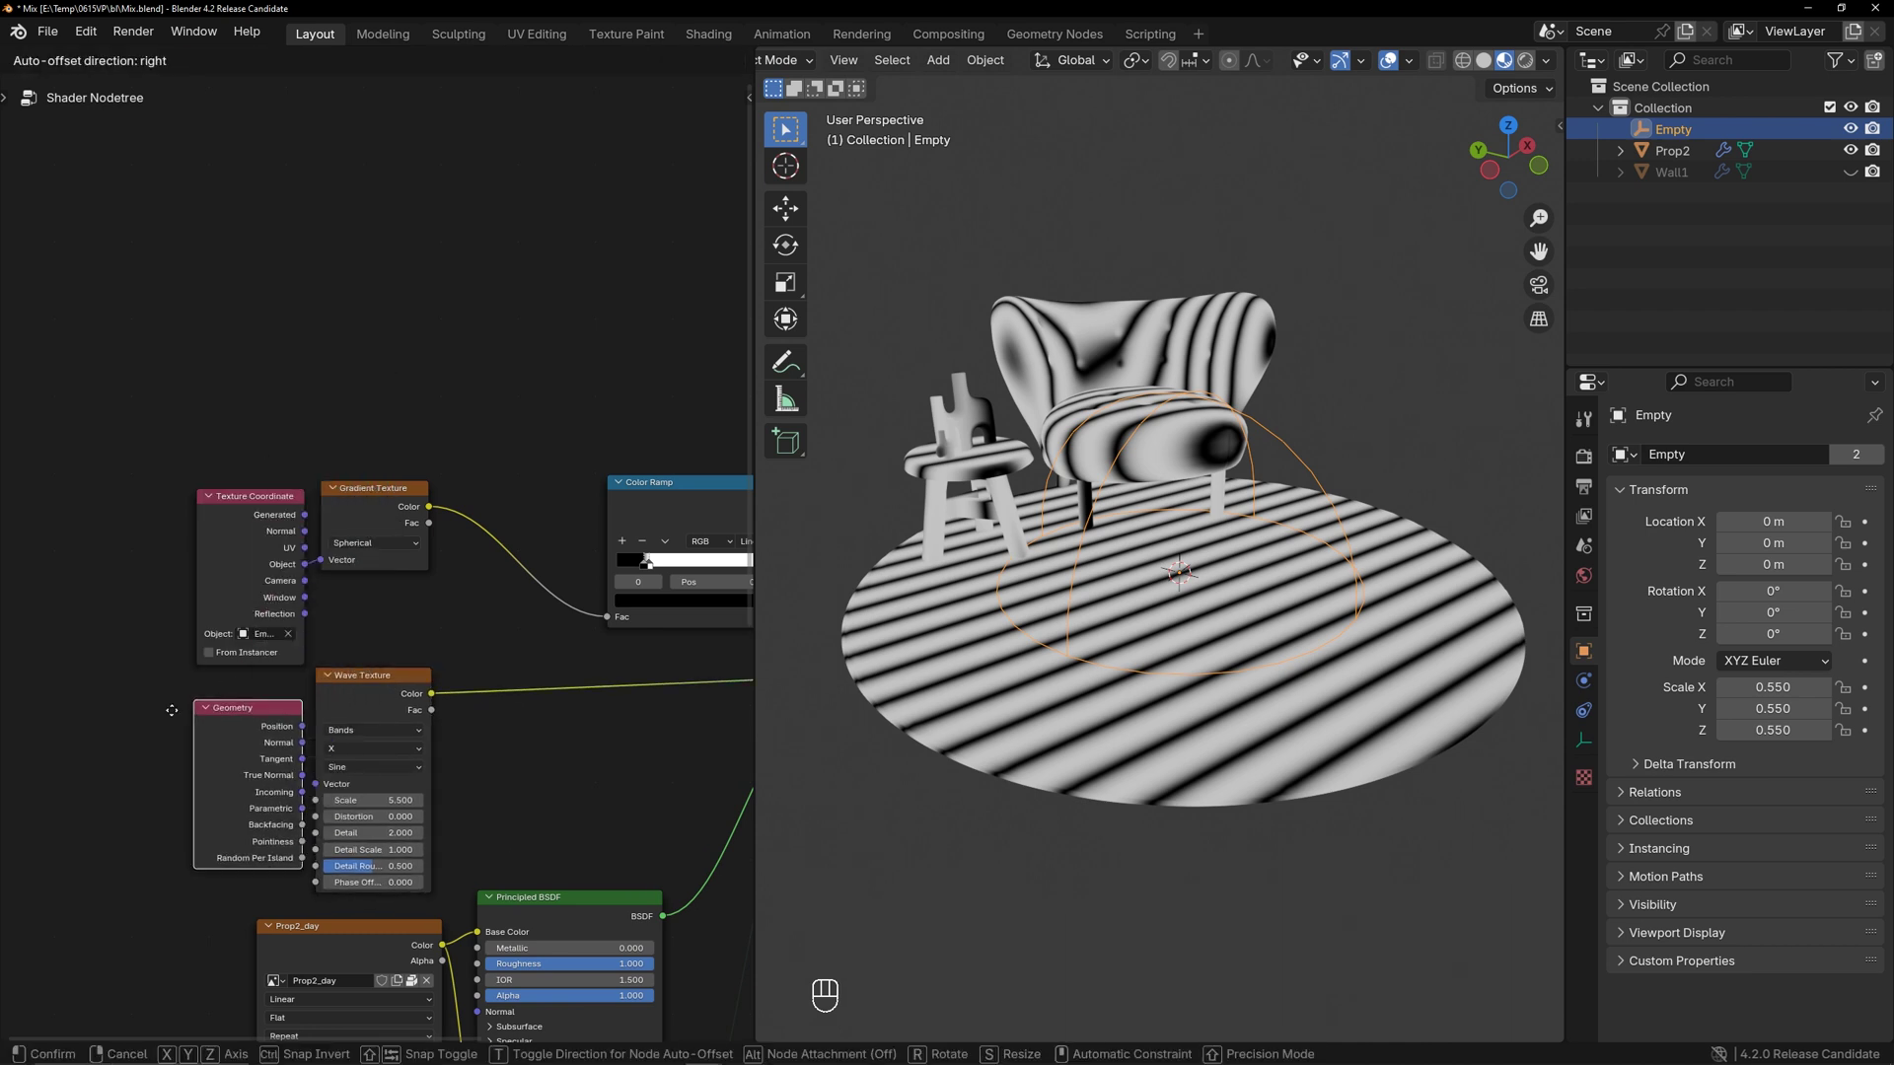
pyautogui.click(146, 735)
pyautogui.moveTo(234, 751)
pyautogui.mouseDown()
pyautogui.moveTo(393, 795)
pyautogui.moveTo(316, 795)
pyautogui.moveTo(479, 817)
pyautogui.moveTo(336, 832)
pyautogui.mouseUp()
# End the Wave Texture preview by reconnecting the Mix Shader to the Material Output's Surface
pyautogui.moveTo(619, 659); pyautogui.dragTo(433, 632, button='middle')
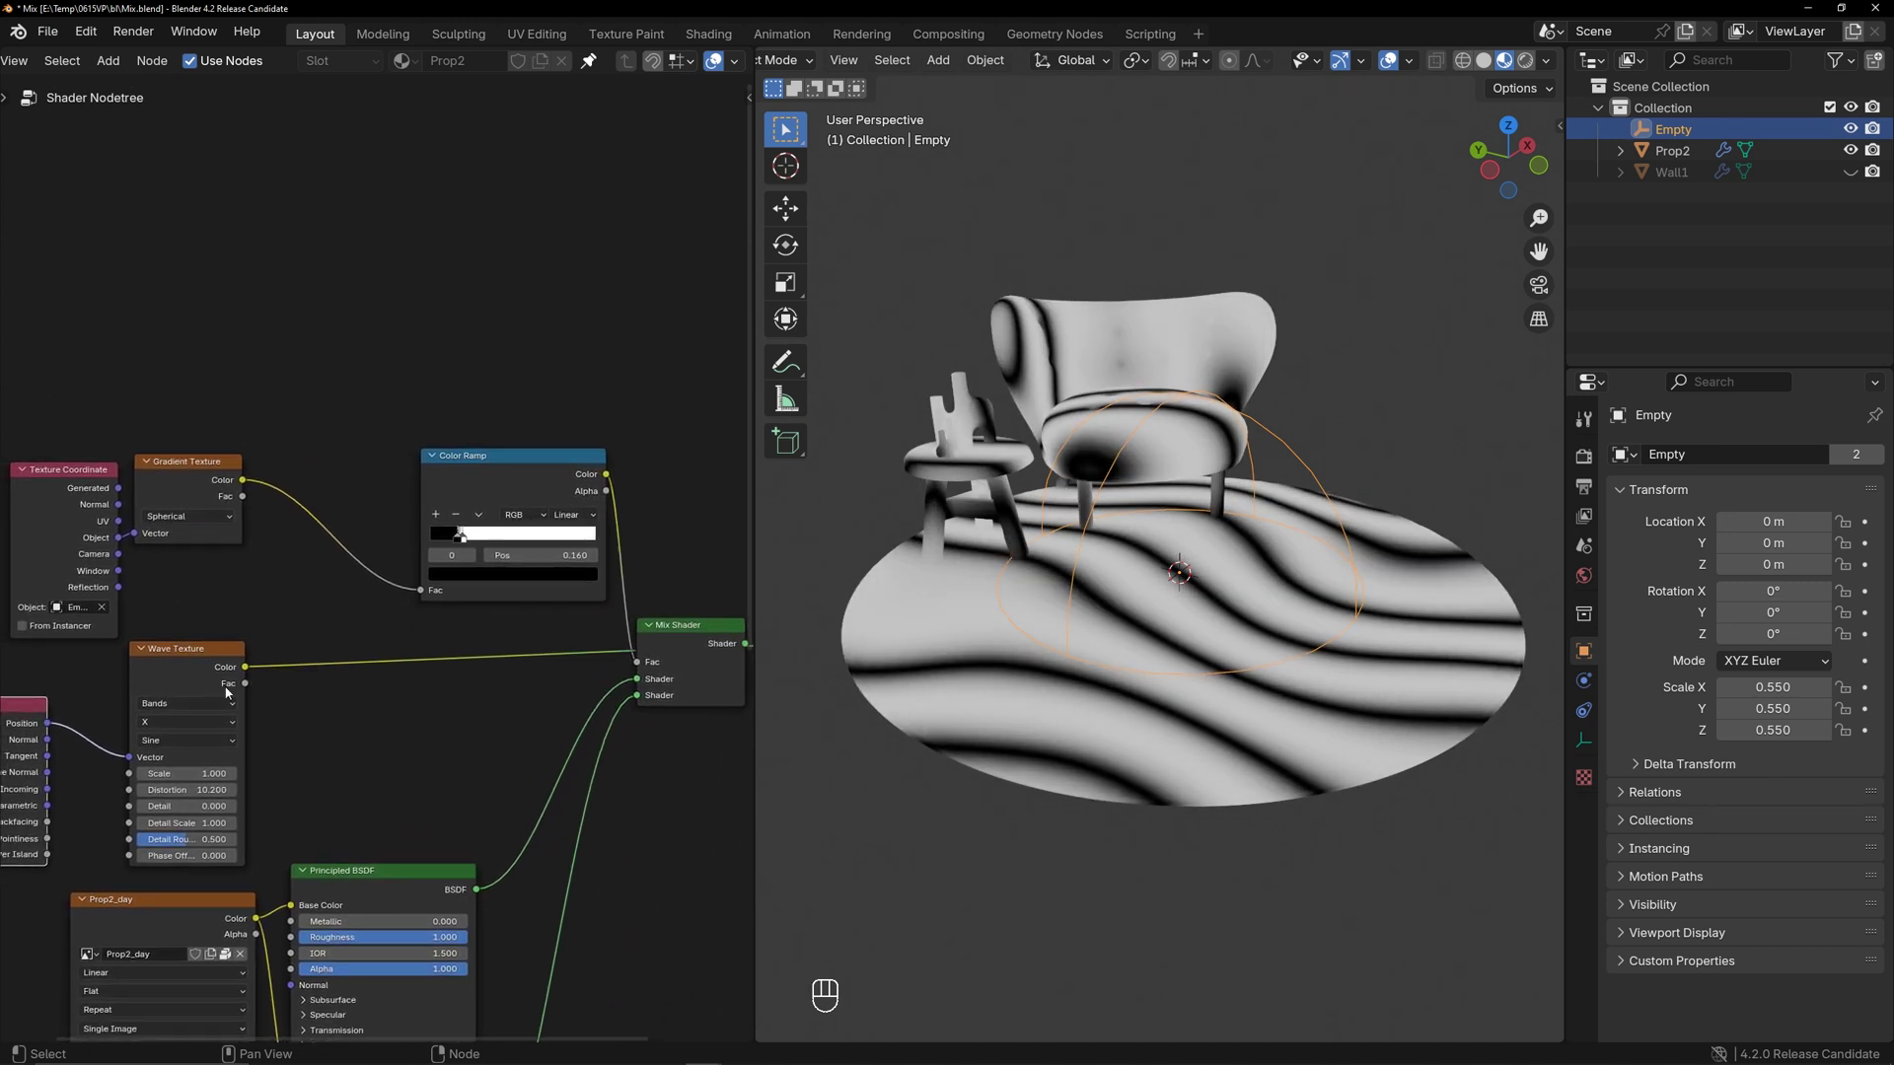
pyautogui.moveTo(312, 568); pyautogui.dragTo(235, 571, button='middle')
pyautogui.scroll(-2, 235, 571)
pyautogui.moveTo(196, 493); pyautogui.dragTo(643, 636)
pyautogui.moveTo(199, 653); pyautogui.dragTo(641, 637)
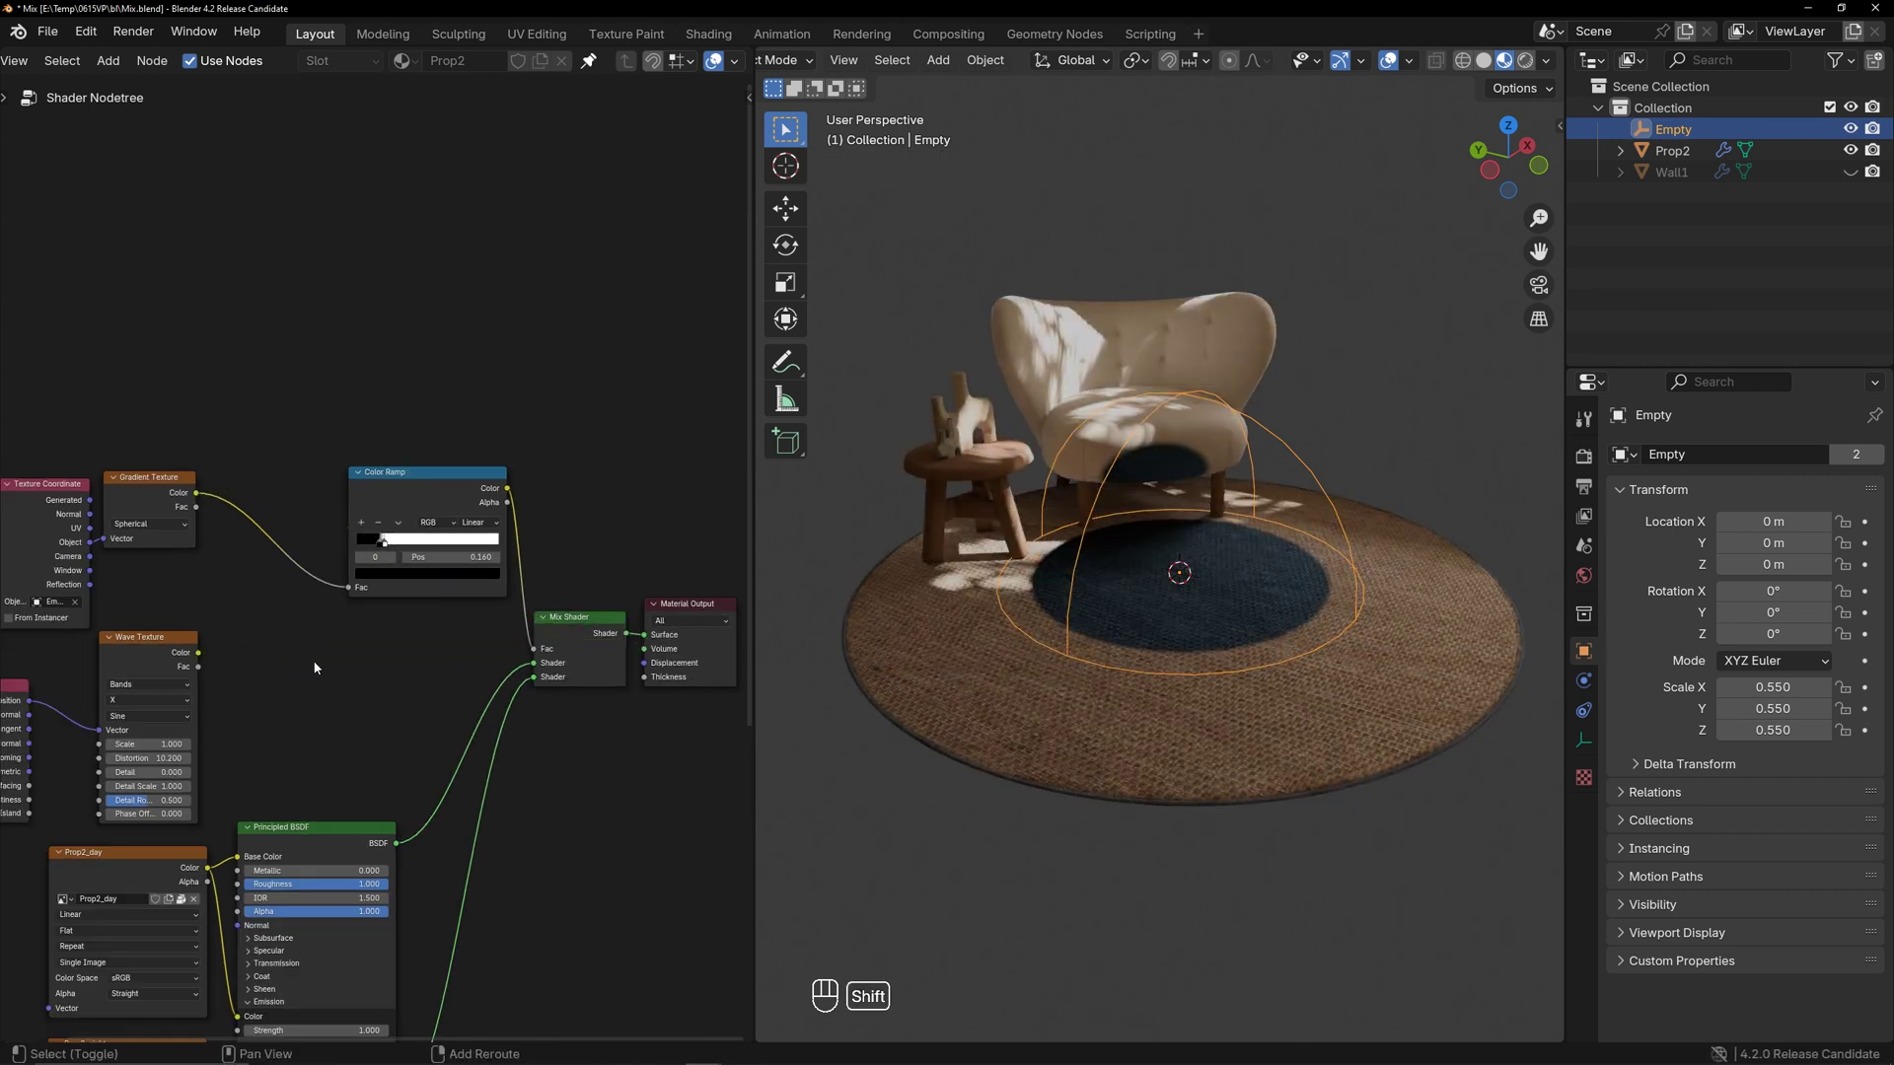
# Add a Mix node between the Wave Texture and the Color Ramp, with its data type set to Color
pyautogui.hotkey('shift', 'a')
pyautogui.moveTo(292, 738)
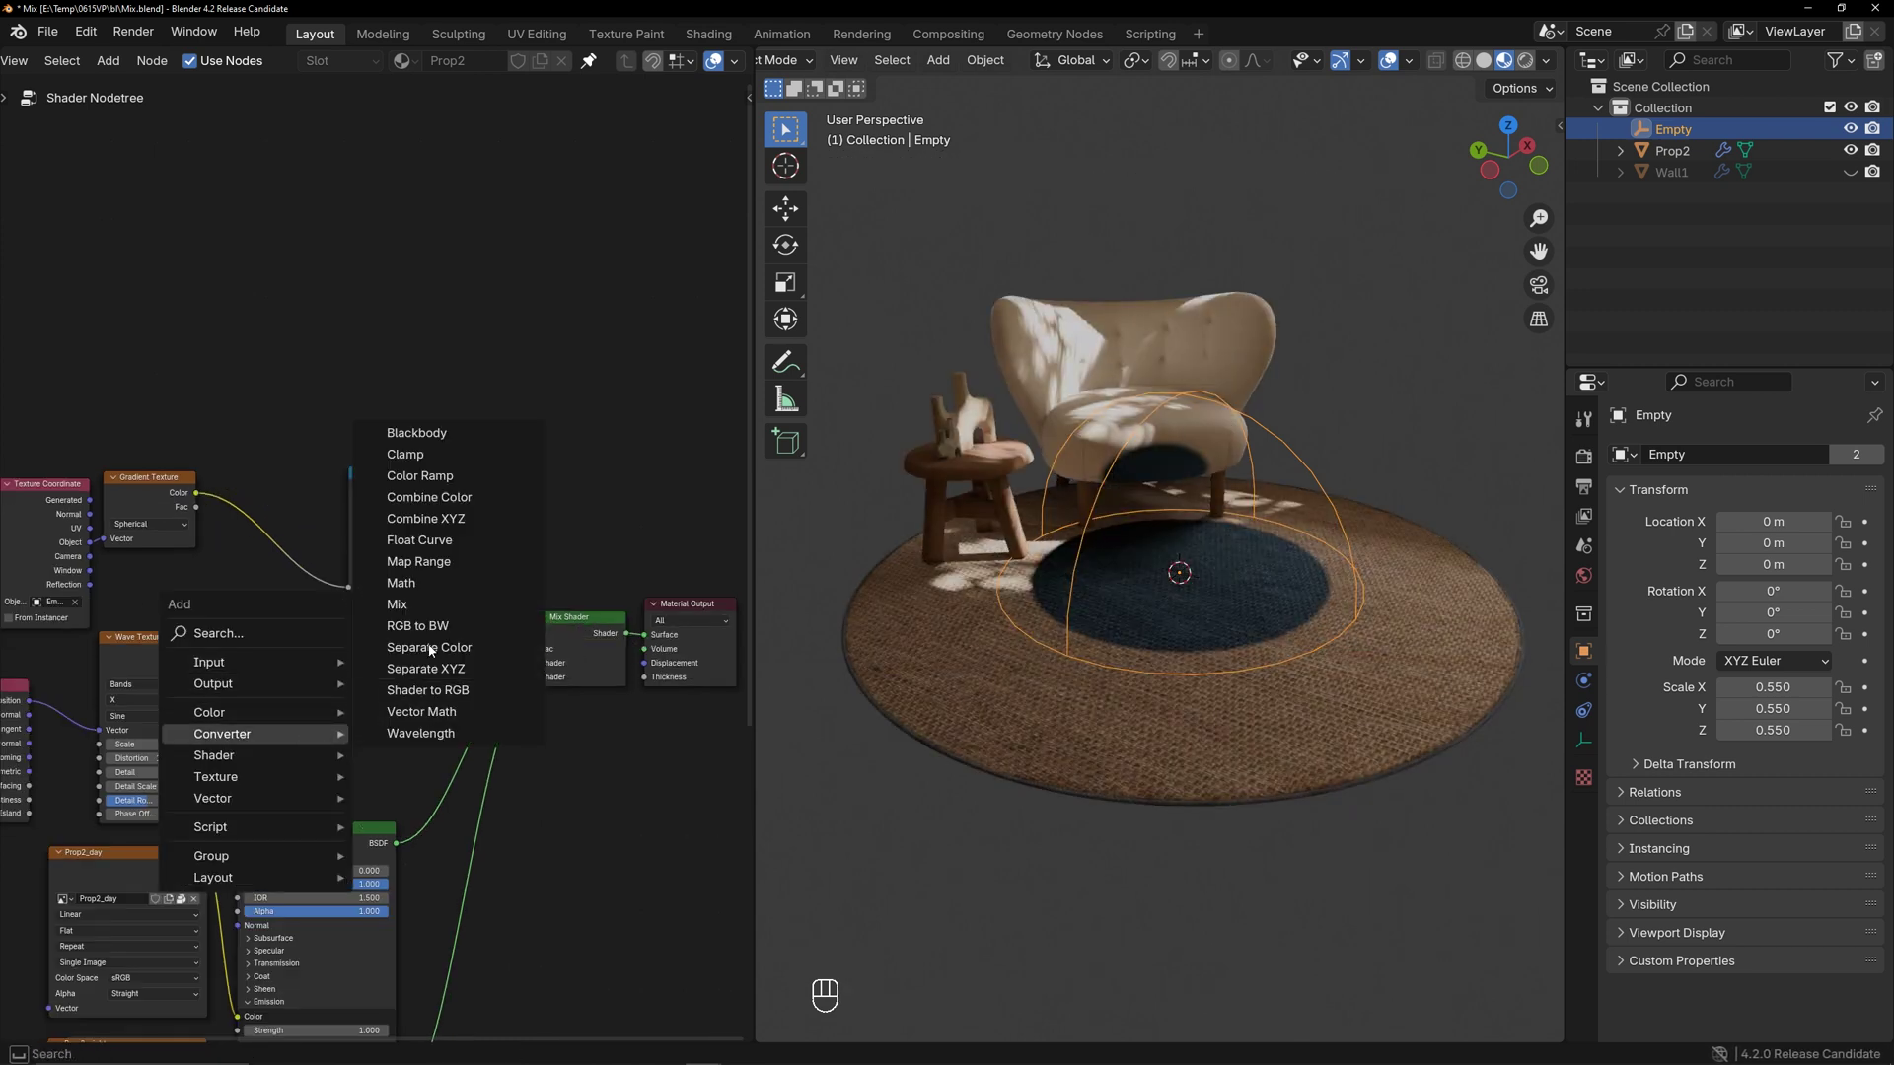
pyautogui.click(398, 603)
pyautogui.click(296, 636)
pyautogui.click(293, 657)
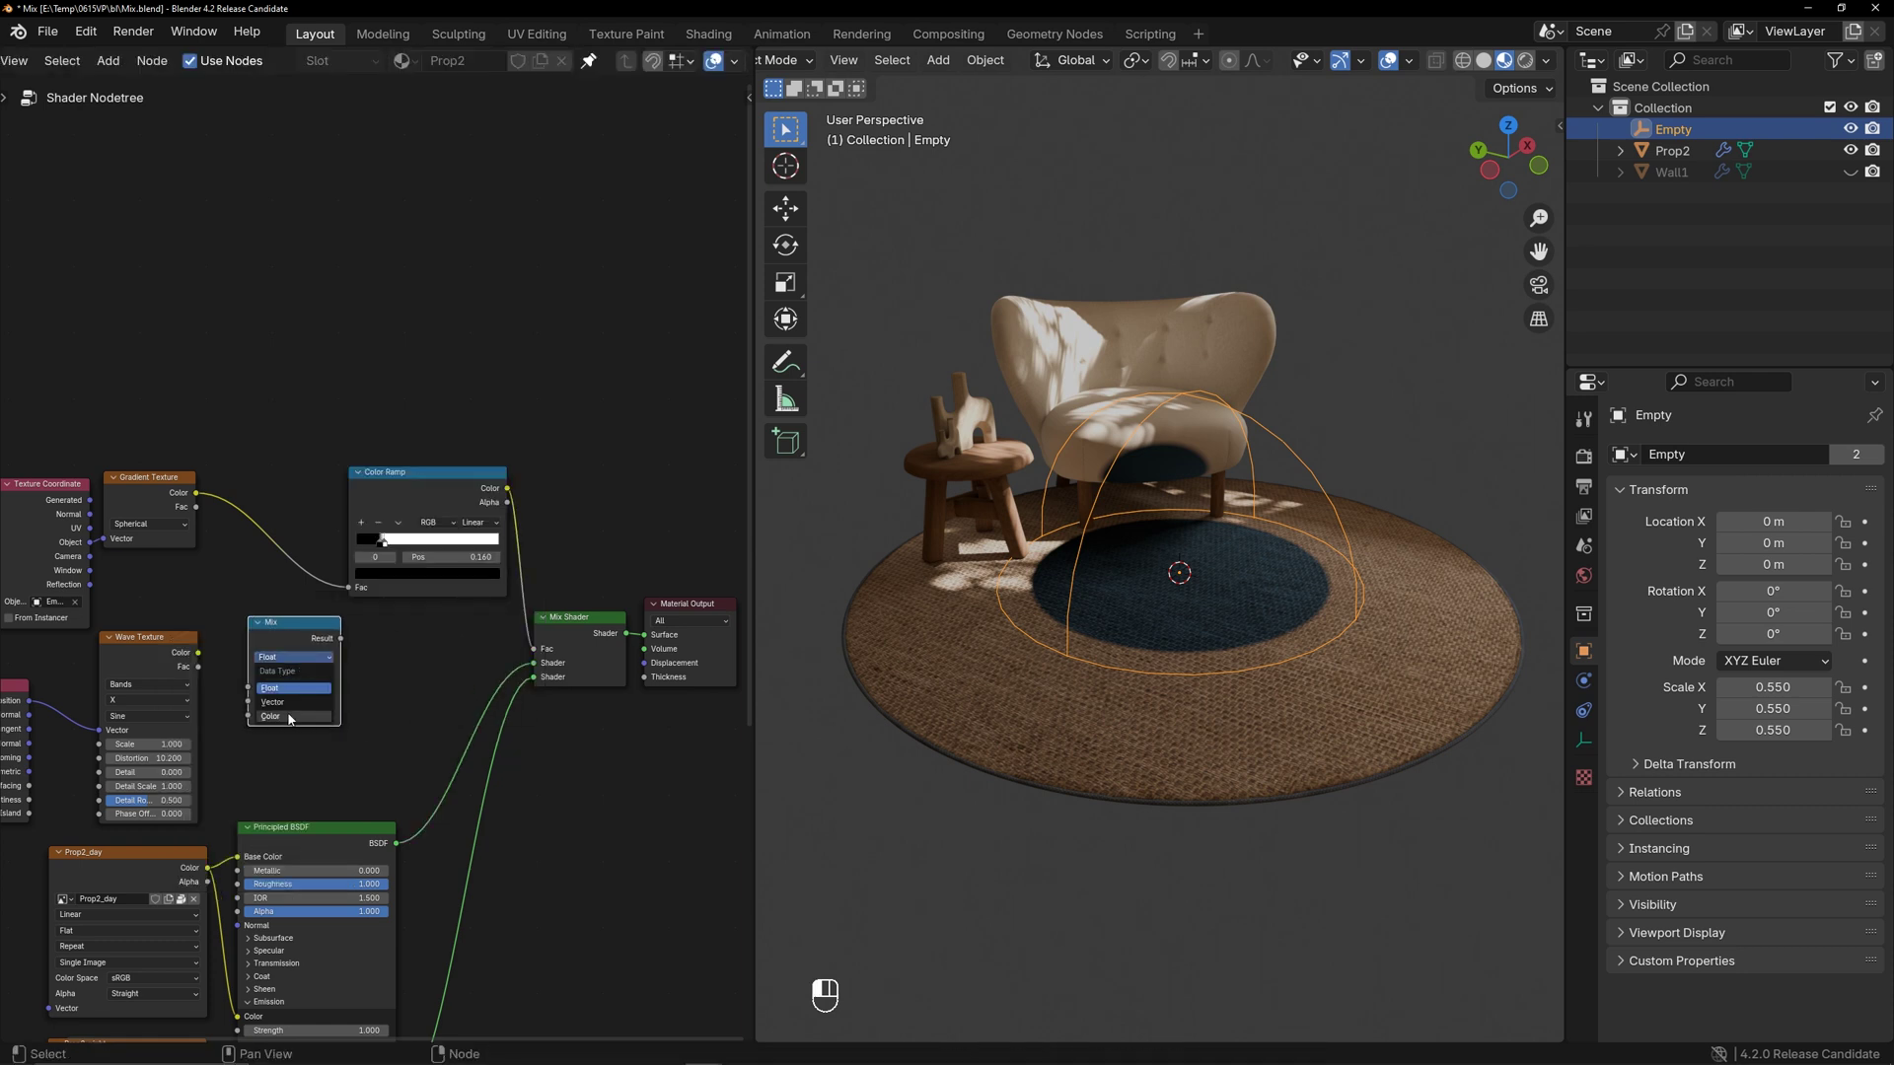
pyautogui.click(289, 718)
# Link the Gradient Texture's Color to the Mix node's A input and the Wave Texture's Color to its B input
pyautogui.scroll(1, 352, 689)
pyautogui.moveTo(351, 689); pyautogui.dragTo(453, 637, button='middle')
pyautogui.moveTo(438, 555); pyautogui.dragTo(320, 724)
pyautogui.moveTo(263, 633); pyautogui.dragTo(321, 741)
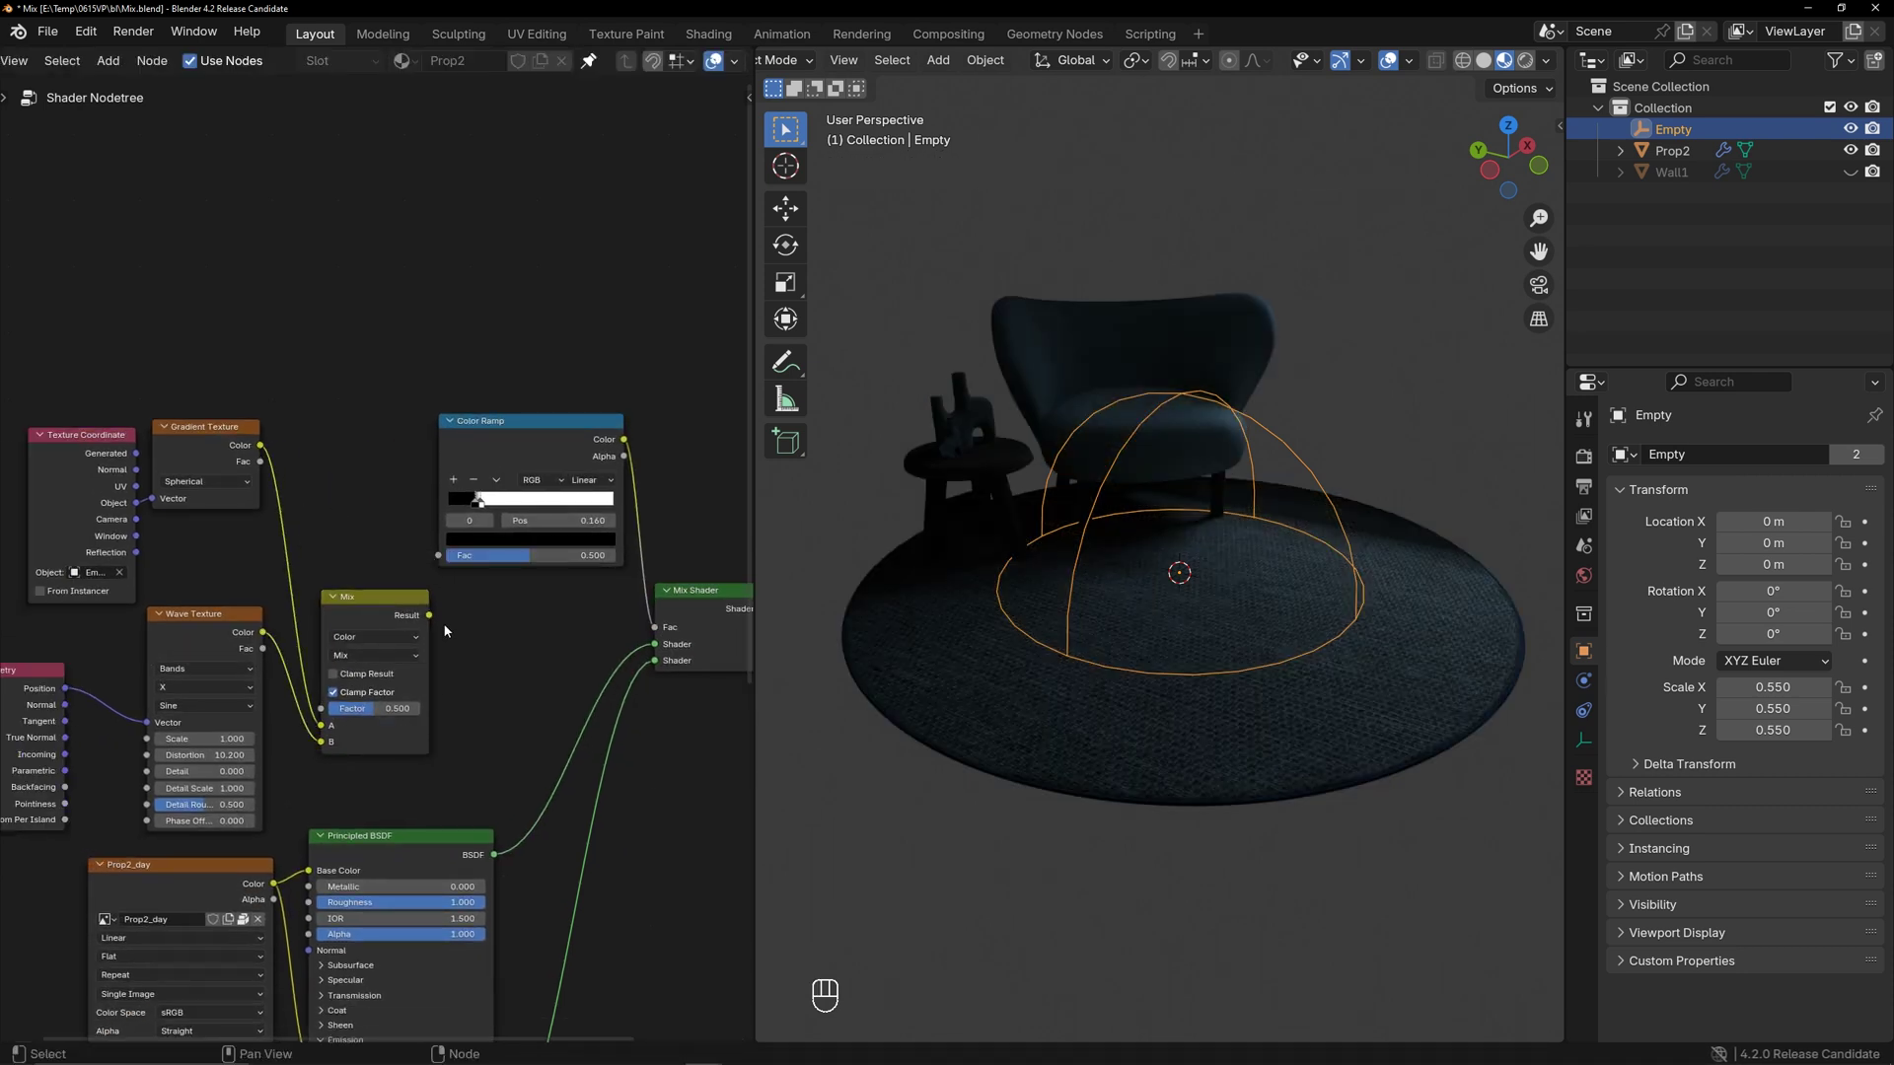
# Set the Mix node's blending mode to Multiply and link its Result to the Color Ramp's Fac input
pyautogui.click(349, 657)
pyautogui.click(426, 687)
pyautogui.moveTo(429, 615); pyautogui.dragTo(438, 556)
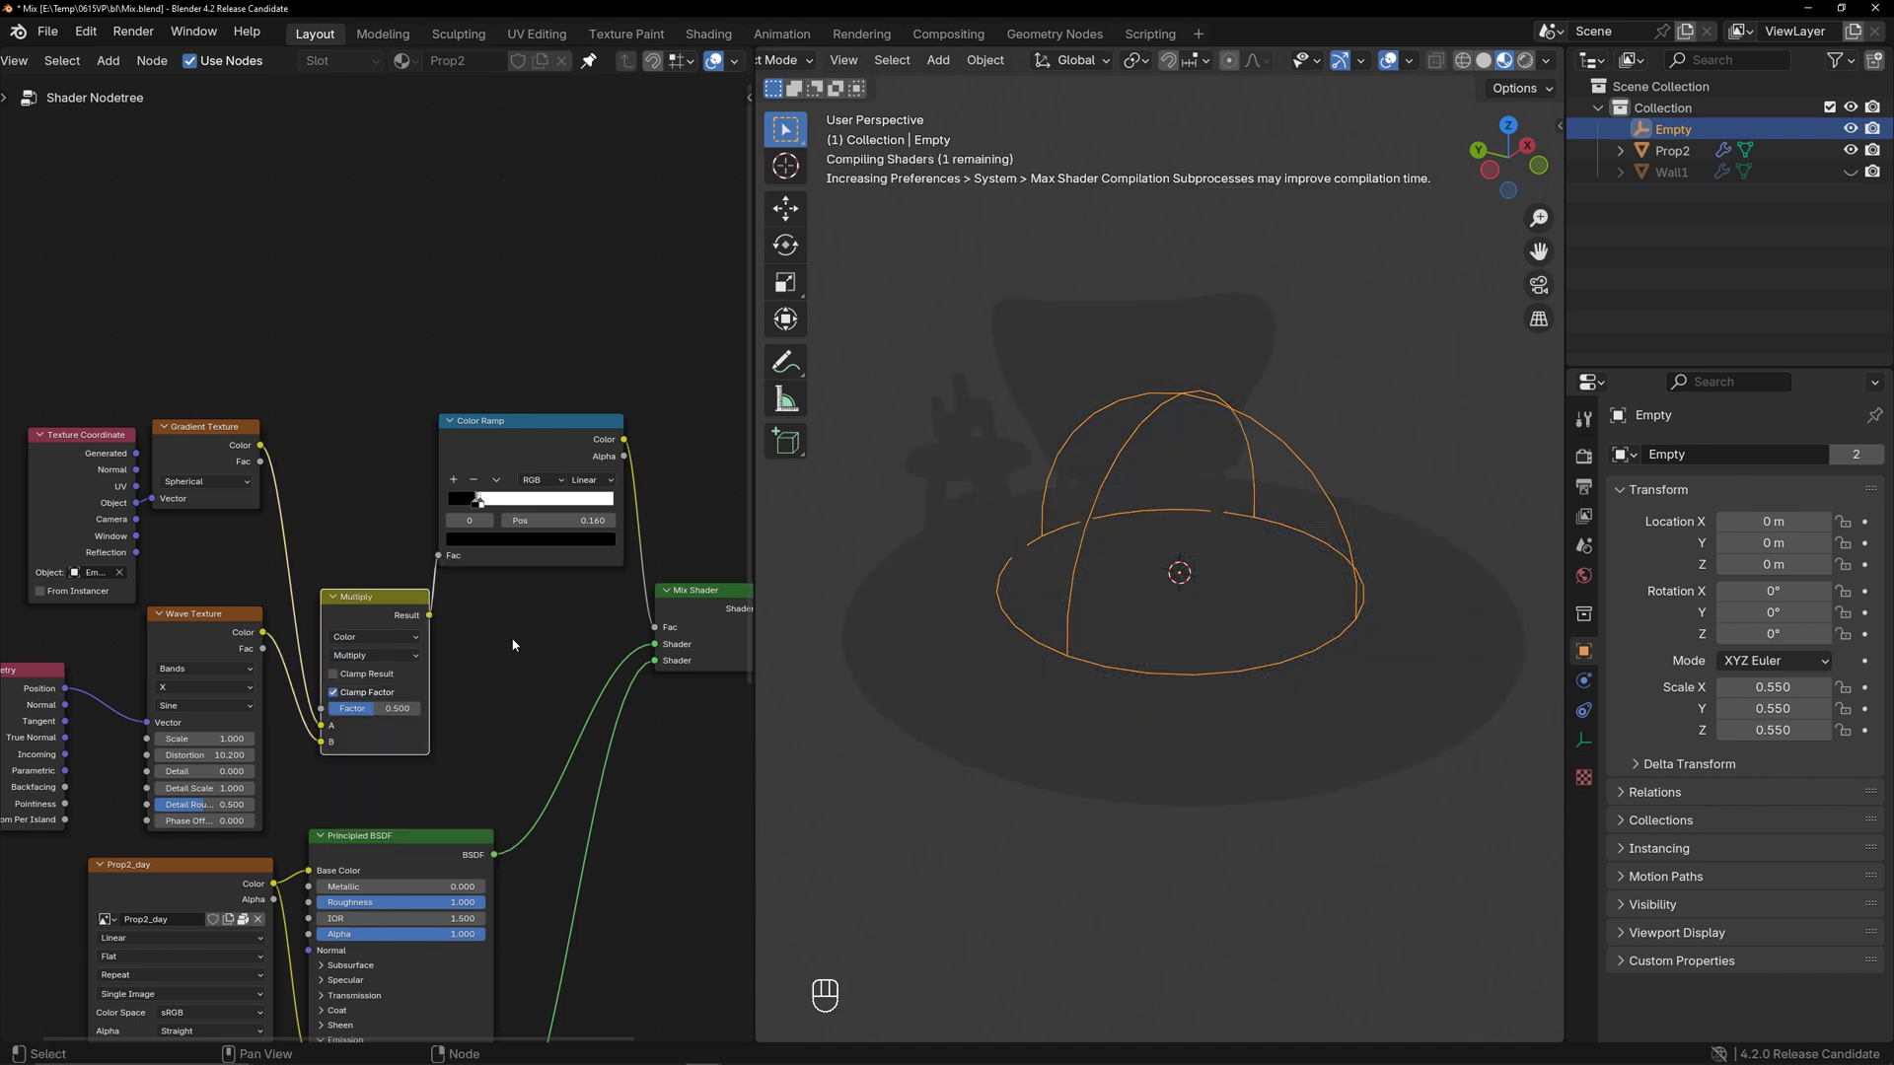
# Scale the sphere empty up to about 0.873 and move the color Multiply node slightly higher
pyautogui.press('s')
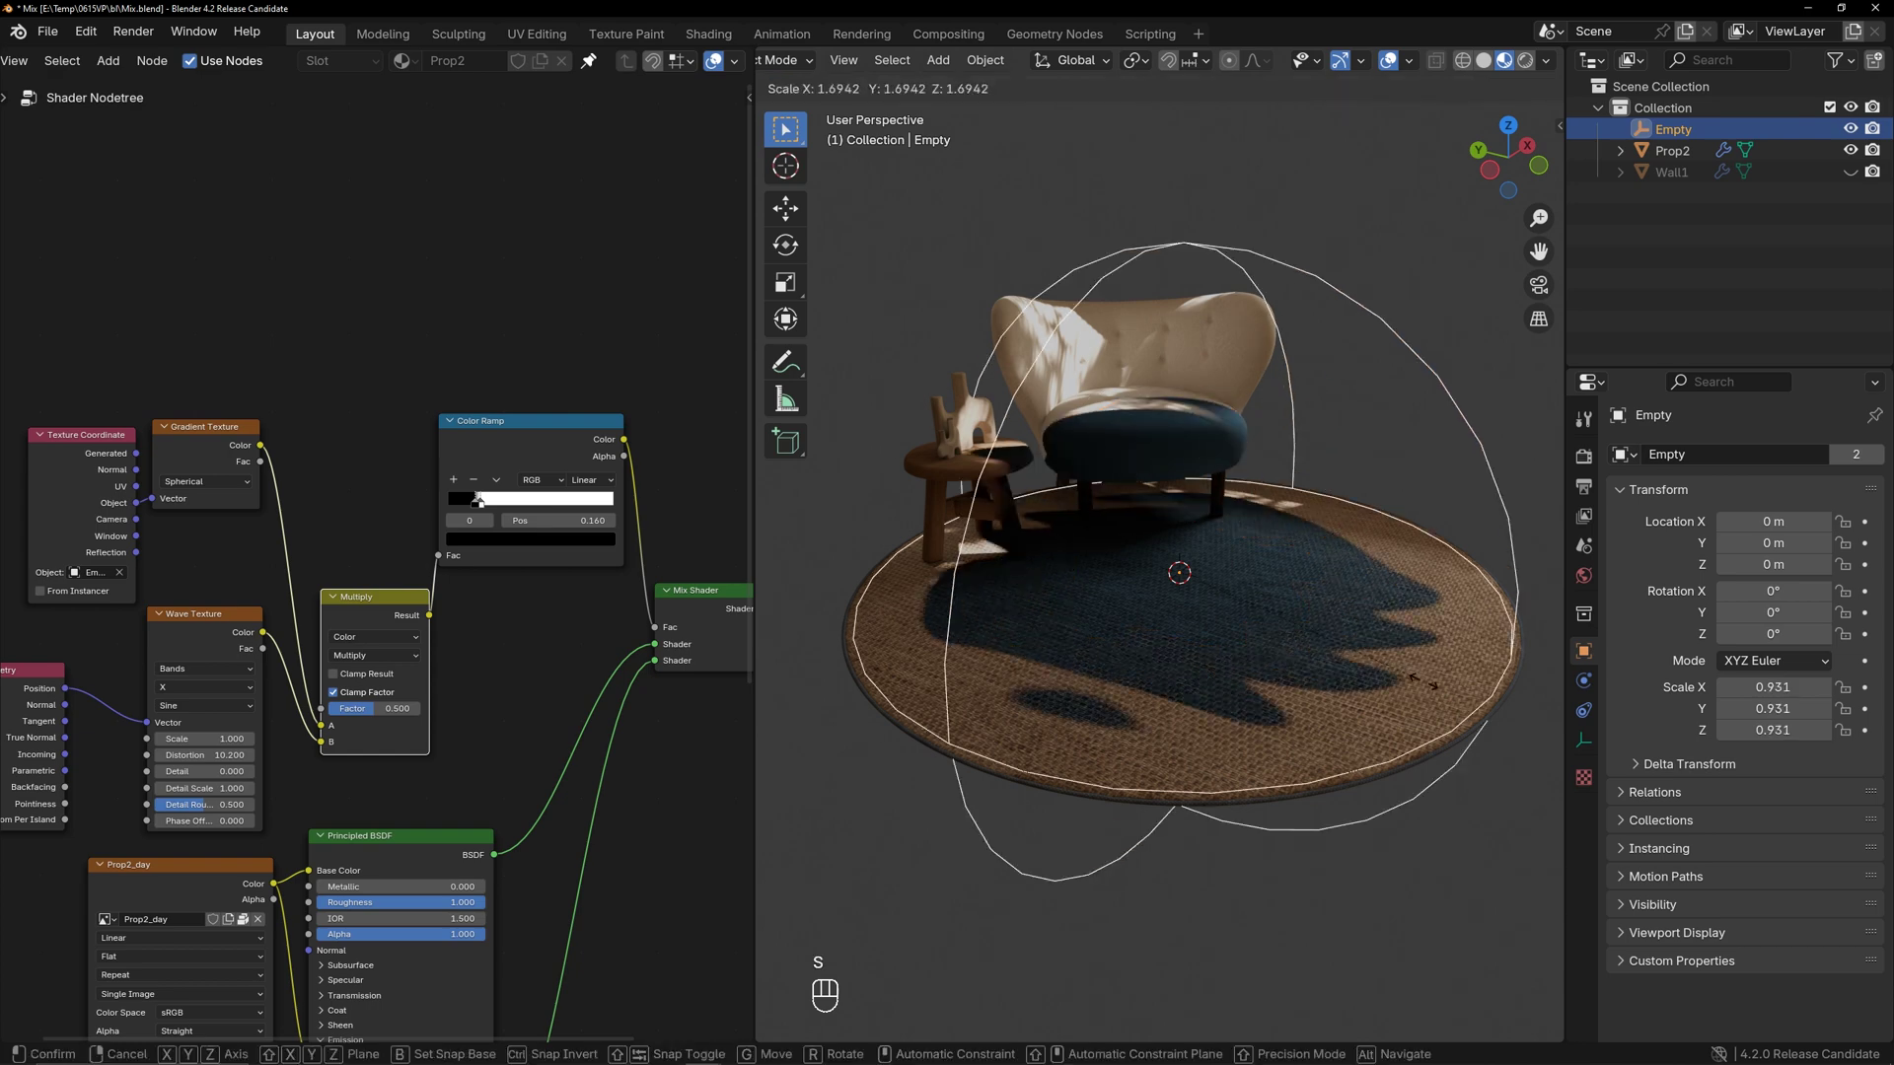
pyautogui.click(1405, 677)
pyautogui.moveTo(385, 598); pyautogui.dragTo(372, 537)
# Preview the Color Ramp's mask on the model, restore the Mix Shader output, and set the ramp's black stop to 0.133
pyautogui.scroll(-3, 378, 560)
pyautogui.moveTo(573, 628); pyautogui.dragTo(490, 634, button='middle')
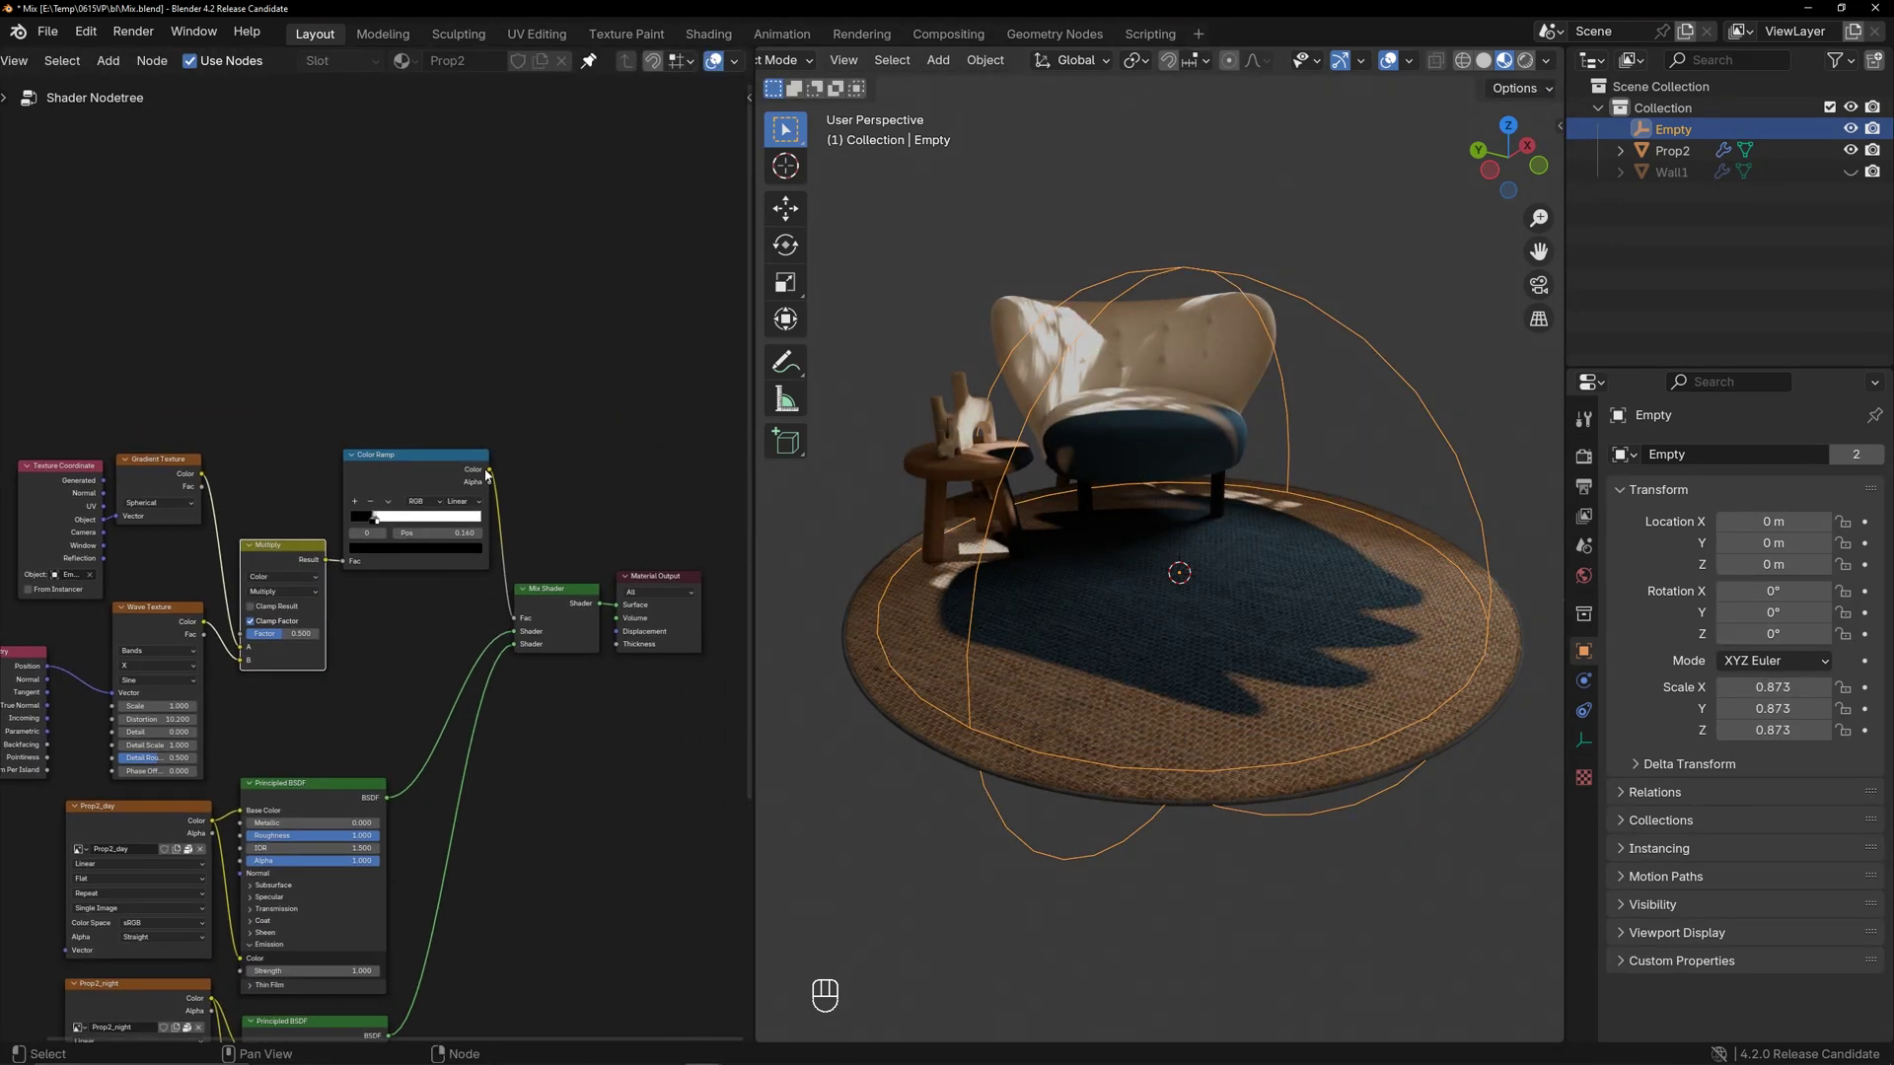
pyautogui.moveTo(486, 475); pyautogui.dragTo(617, 605)
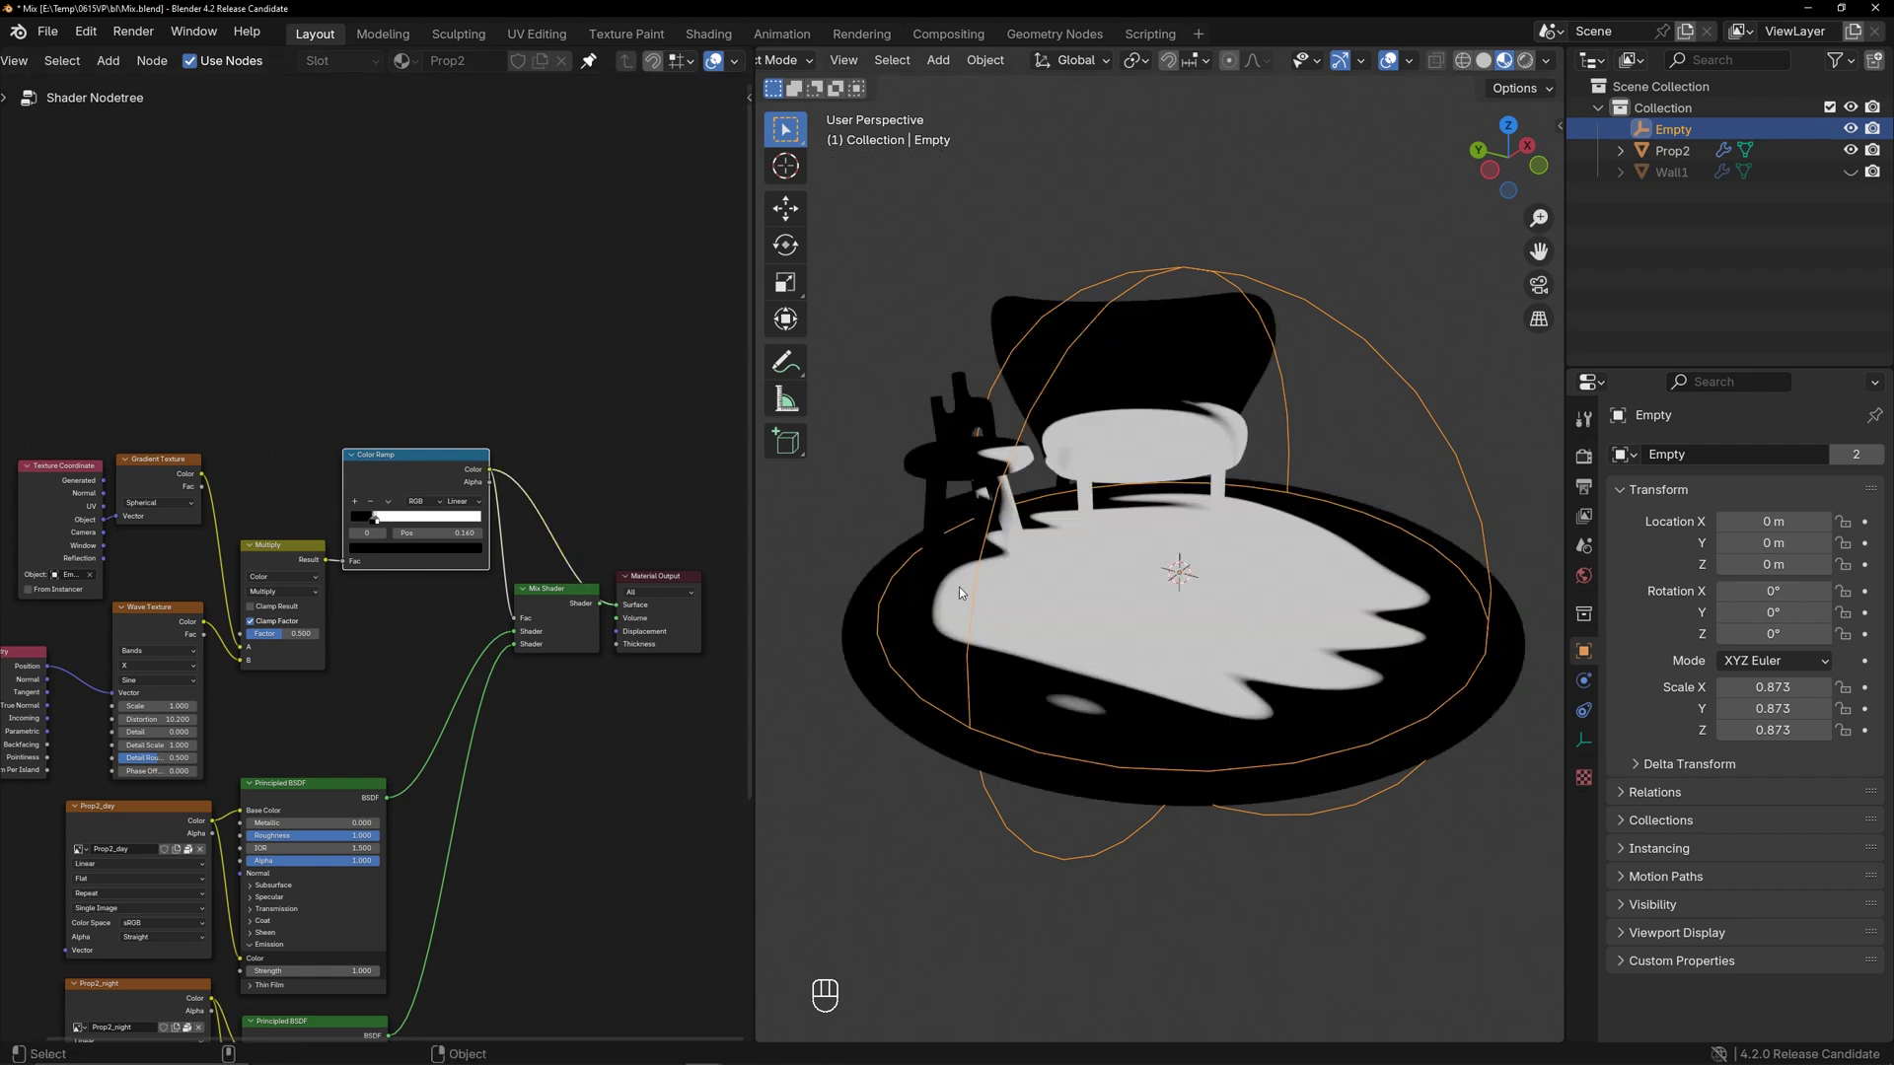
pyautogui.moveTo(603, 611); pyautogui.dragTo(617, 604)
pyautogui.scroll(2, 394, 632)
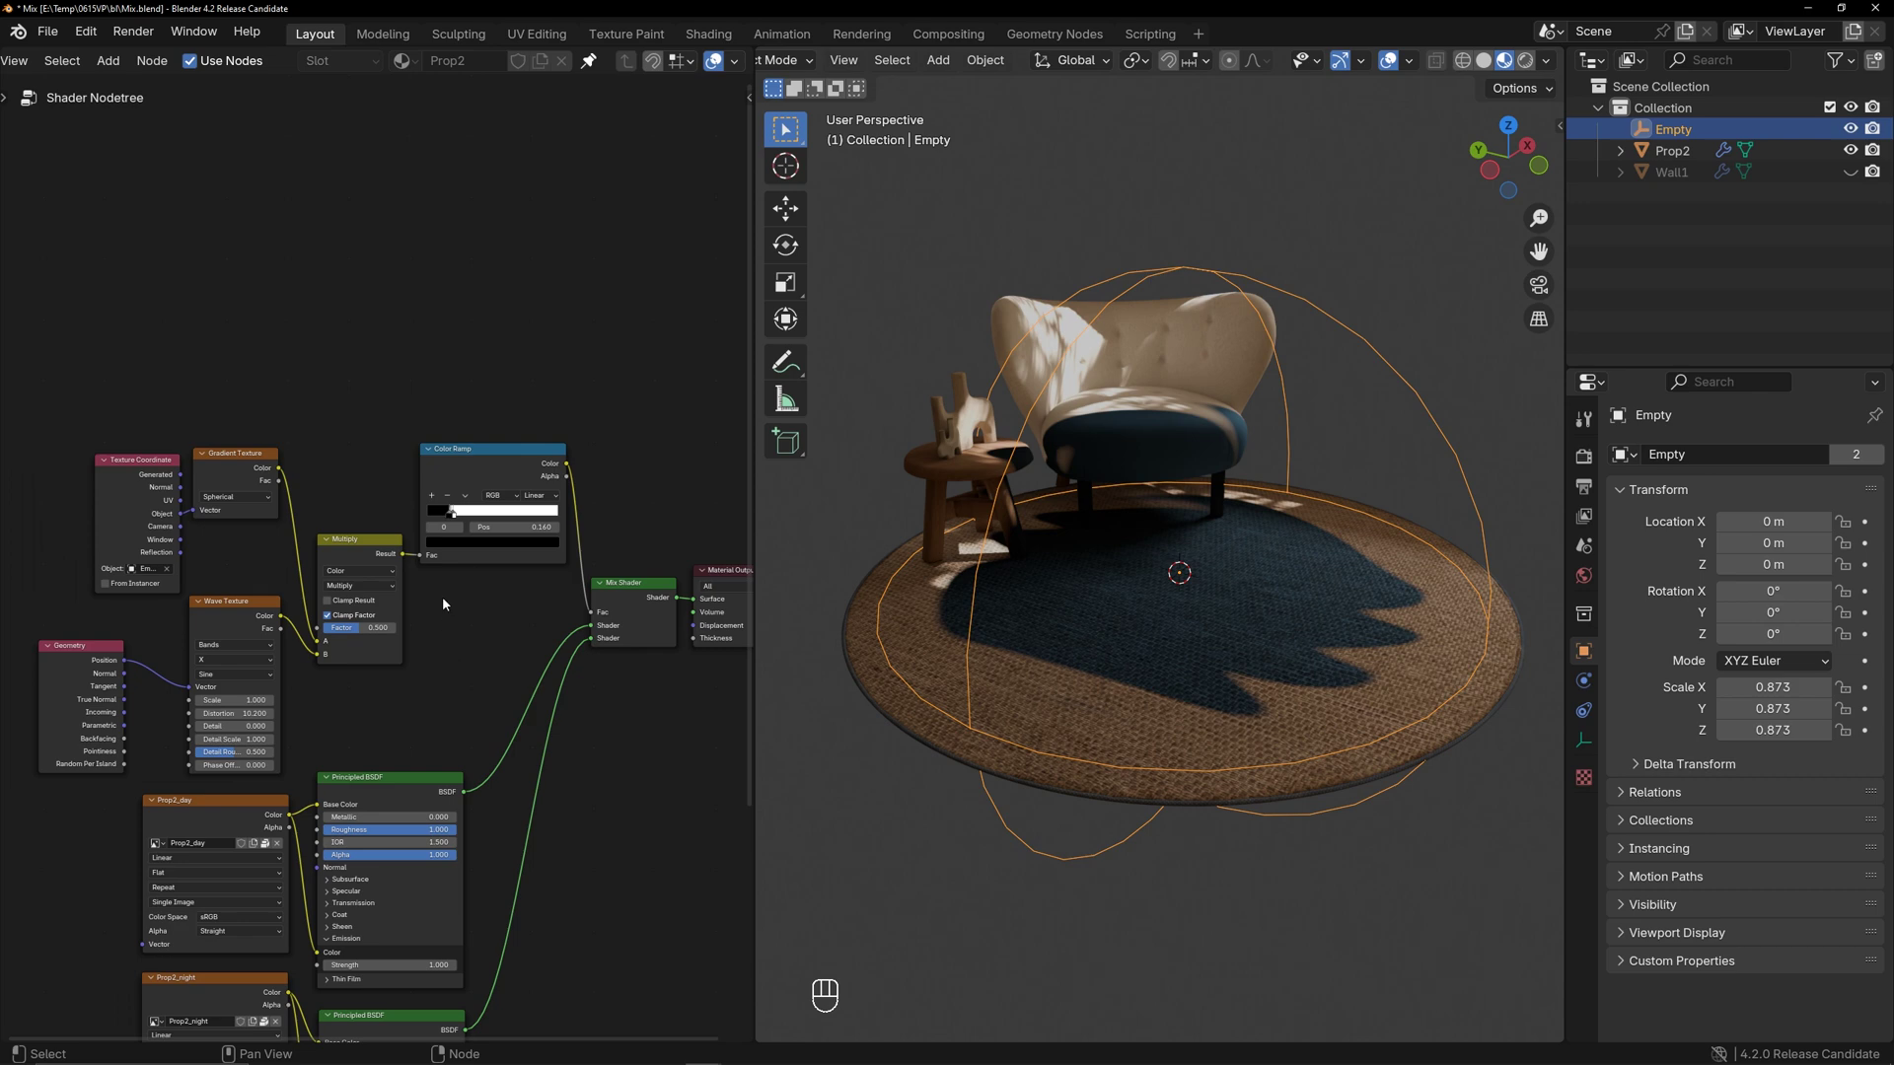
pyautogui.moveTo(468, 501)
pyautogui.mouseDown()
pyautogui.moveTo(441, 505)
pyautogui.moveTo(465, 500)
pyautogui.mouseUp()
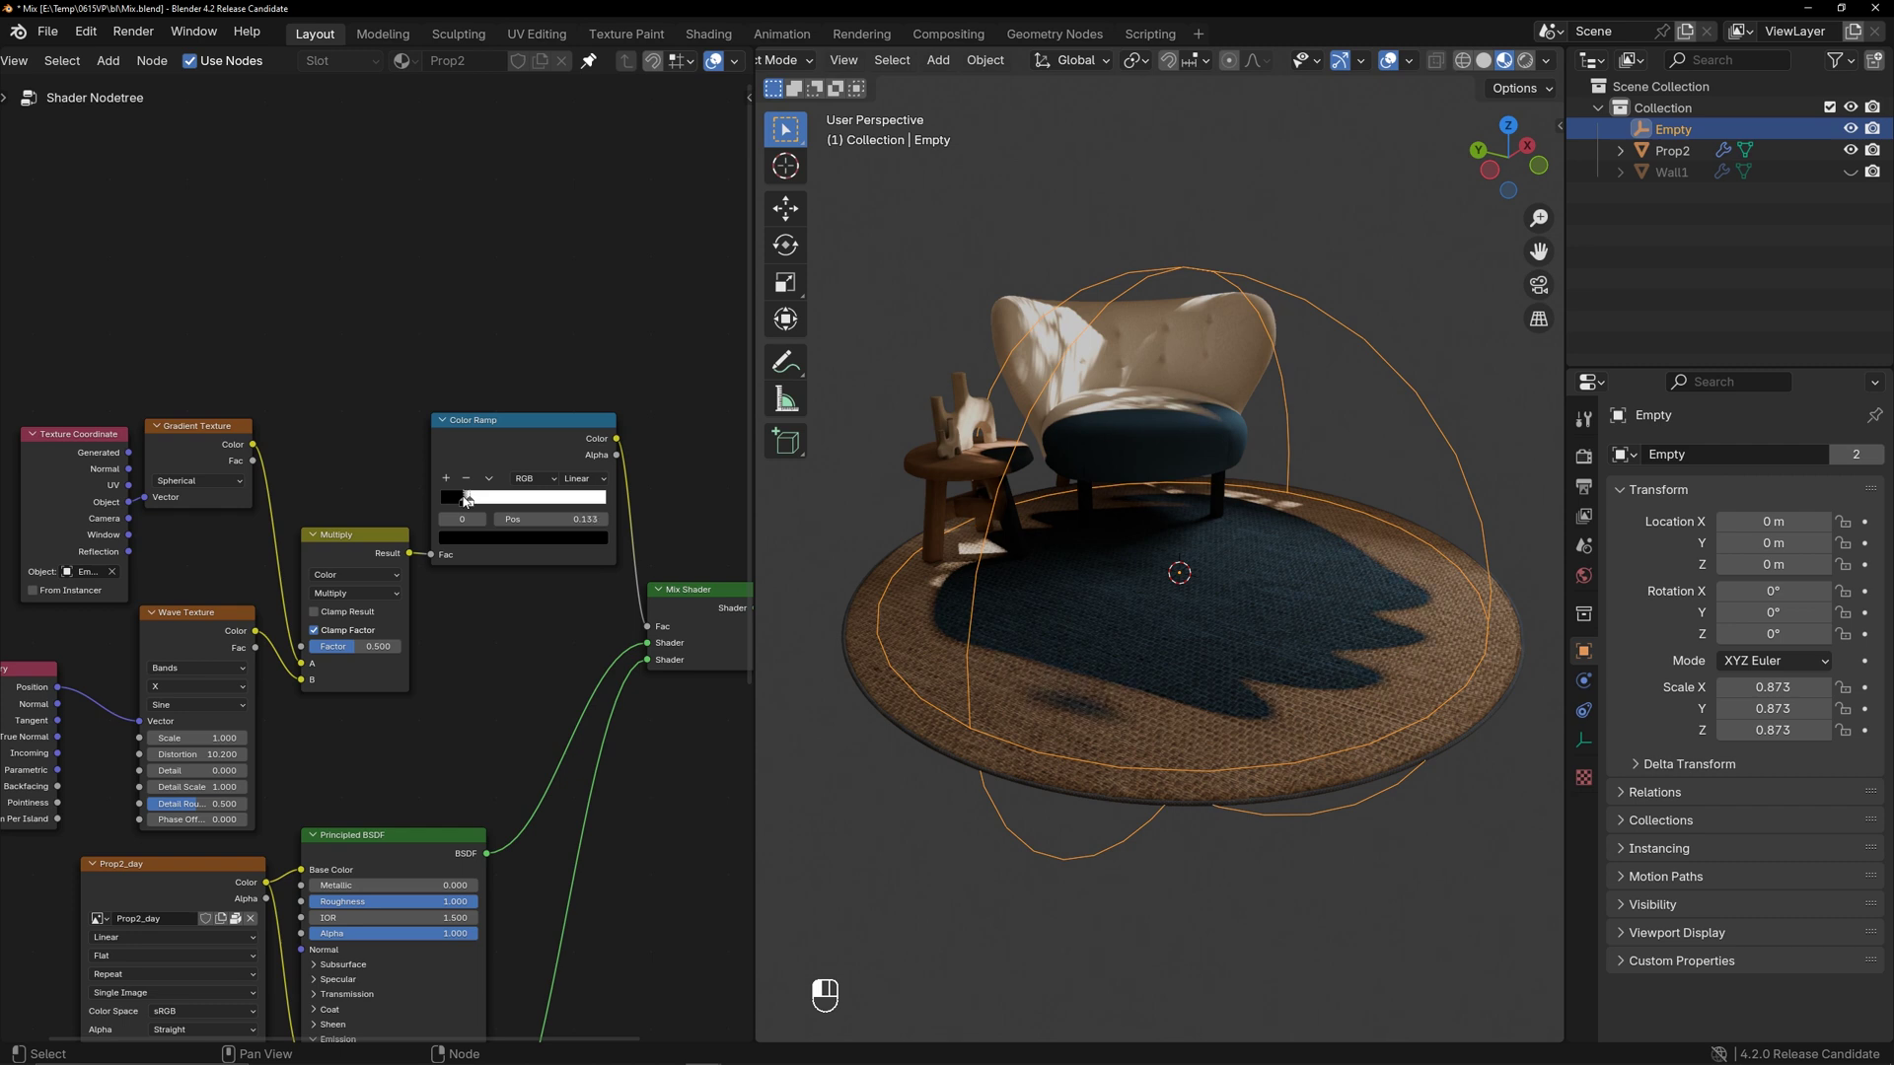
# Move the Texture Coordinate and Gradient Texture nodes aside, and insert a Math node between the Gradient Texture and the color Multiply node
pyautogui.moveTo(264, 530); pyautogui.dragTo(331, 539, button='middle')
pyautogui.moveTo(106, 377); pyautogui.dragTo(295, 511)
pyautogui.press('g')
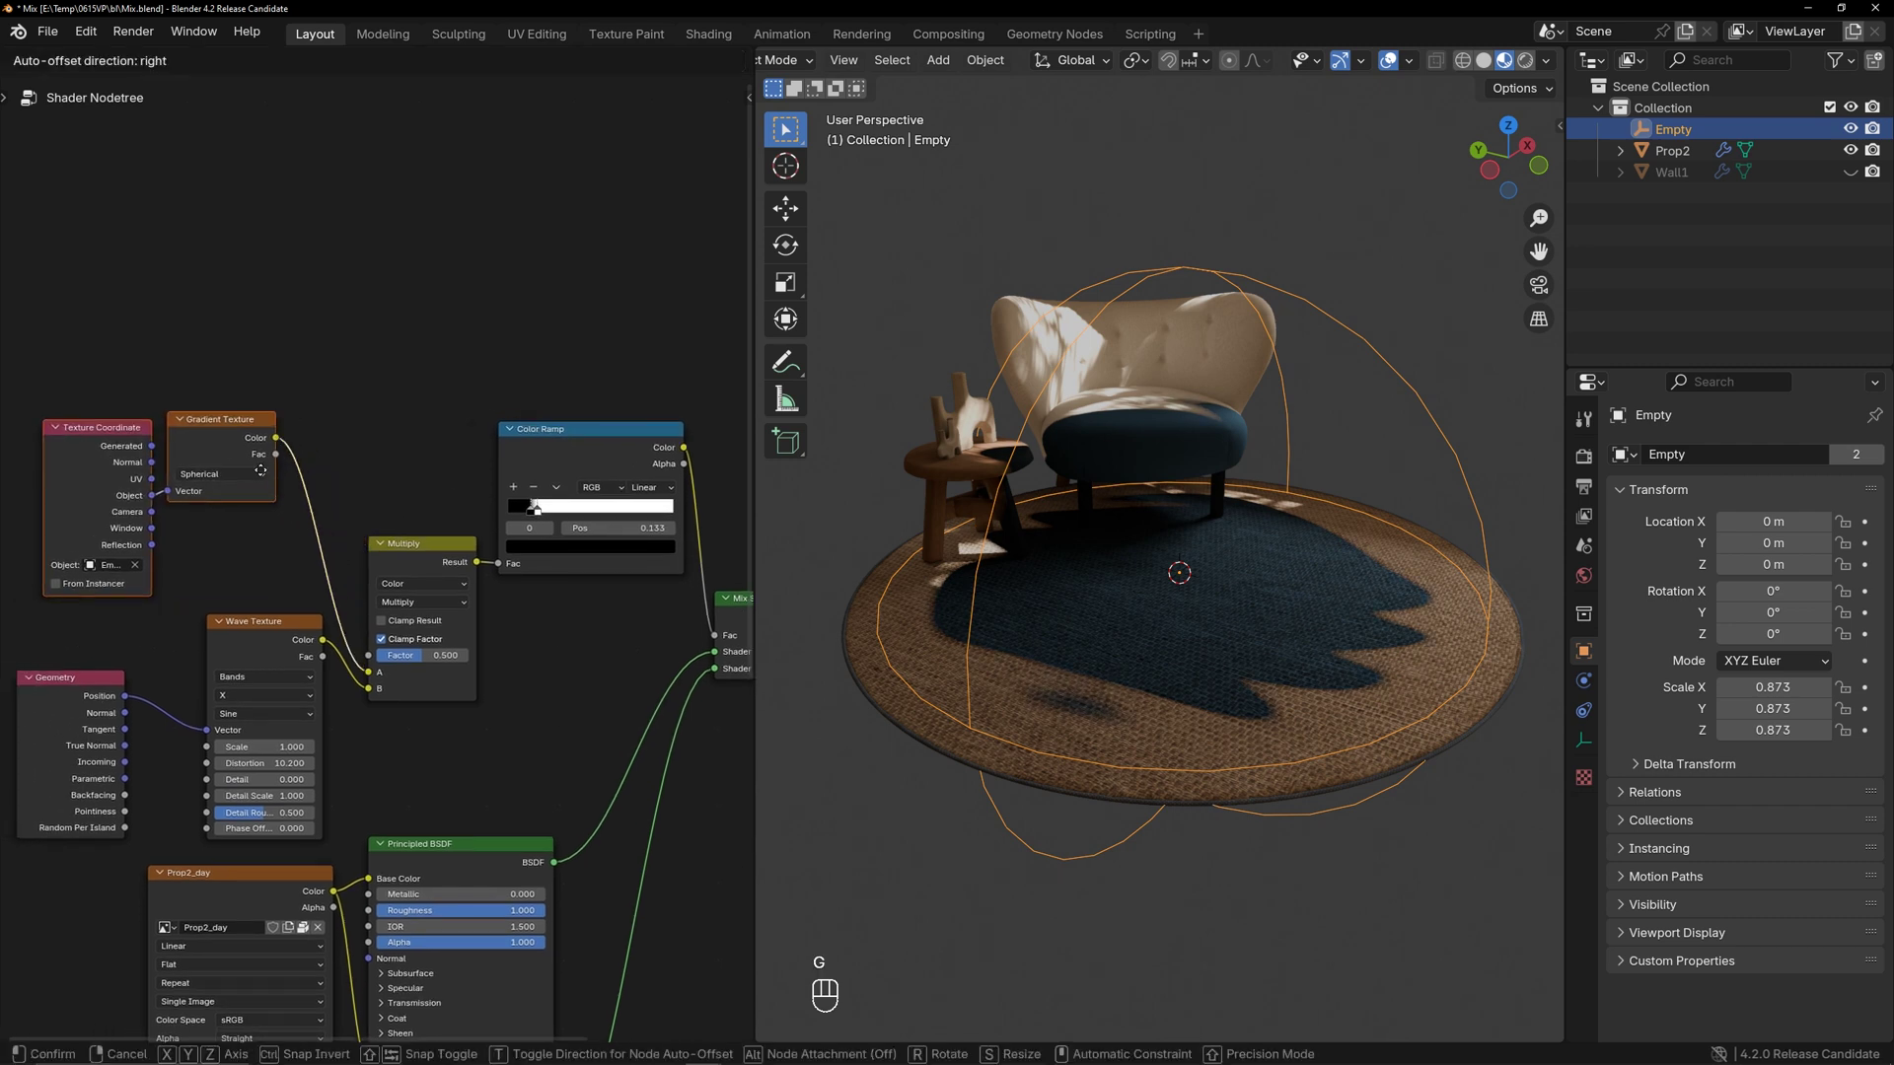
pyautogui.click(209, 429)
pyautogui.hotkey('shift', 'a')
pyautogui.moveTo(347, 427)
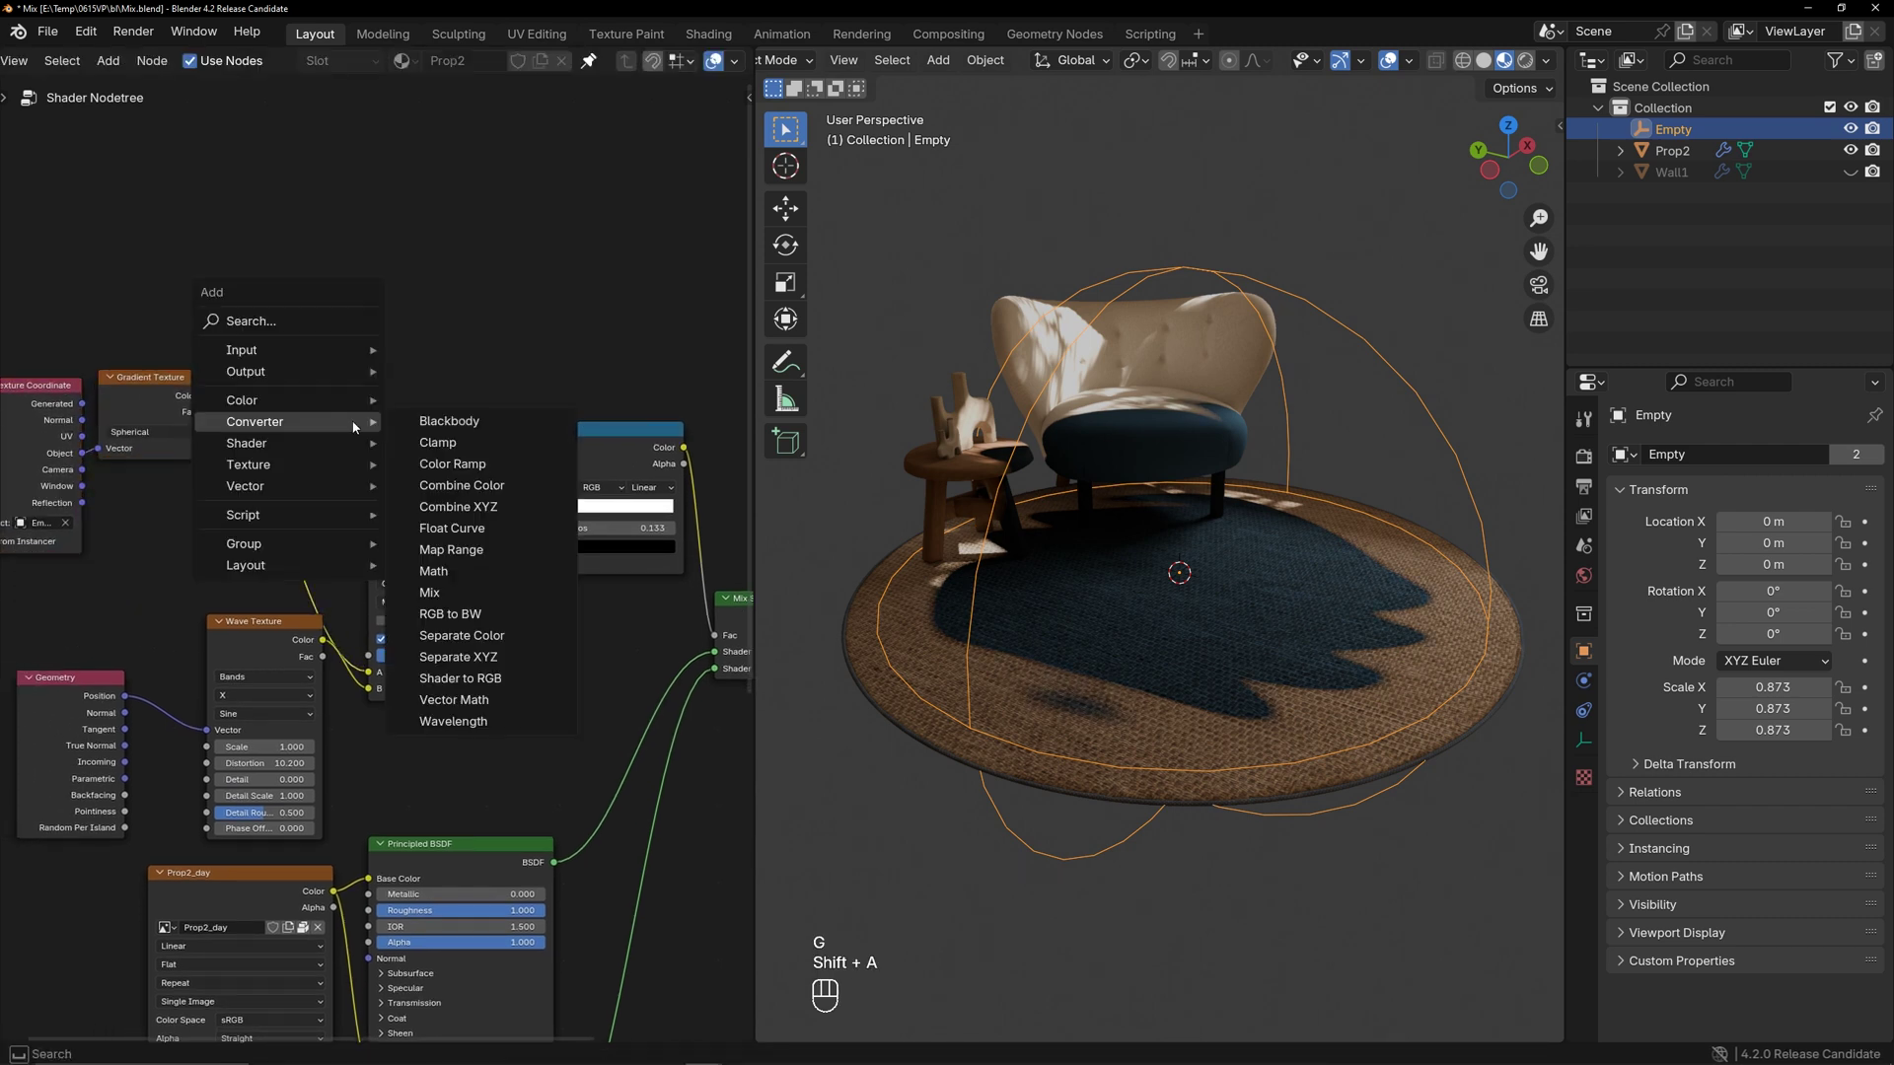
pyautogui.click(429, 571)
pyautogui.click(262, 431)
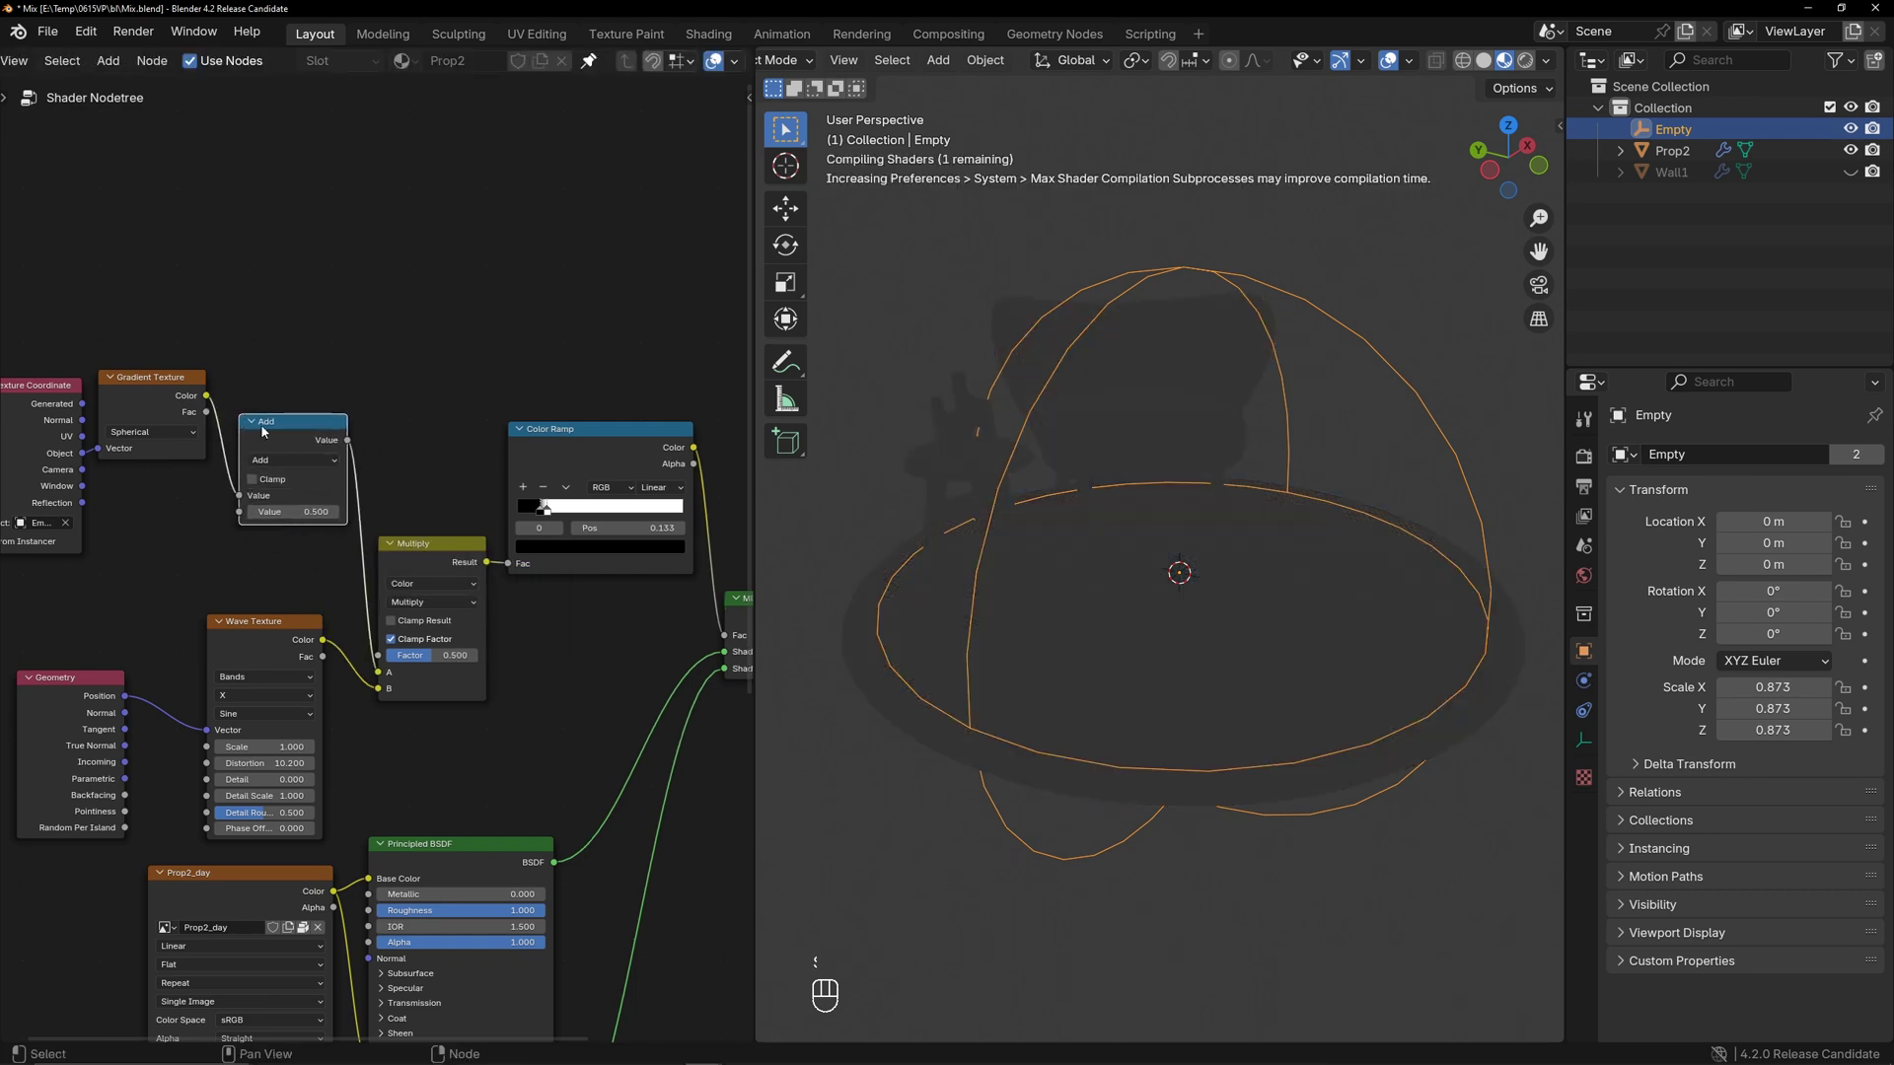
# Set the Math node to Multiply with a value of 8.000, and move the Color Ramp's black stop to about 0.505
pyautogui.click(296, 461)
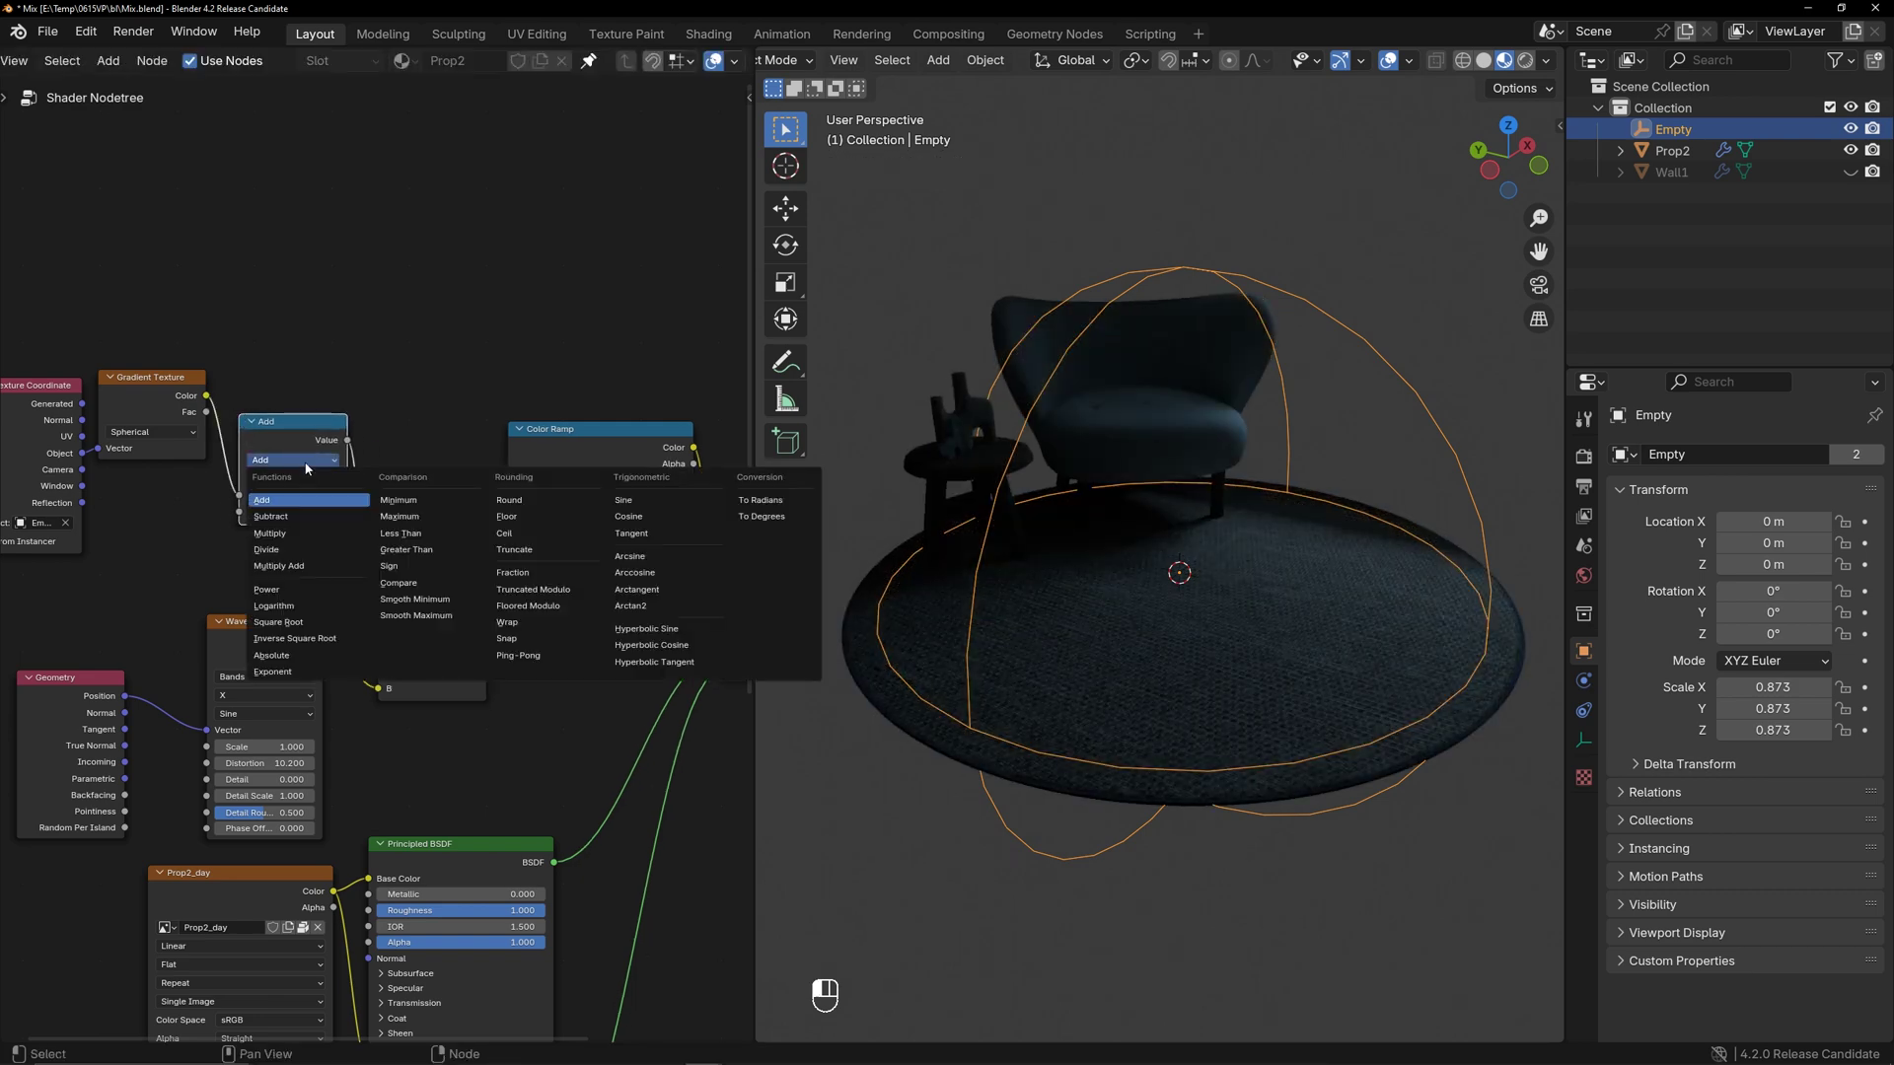
pyautogui.click(292, 533)
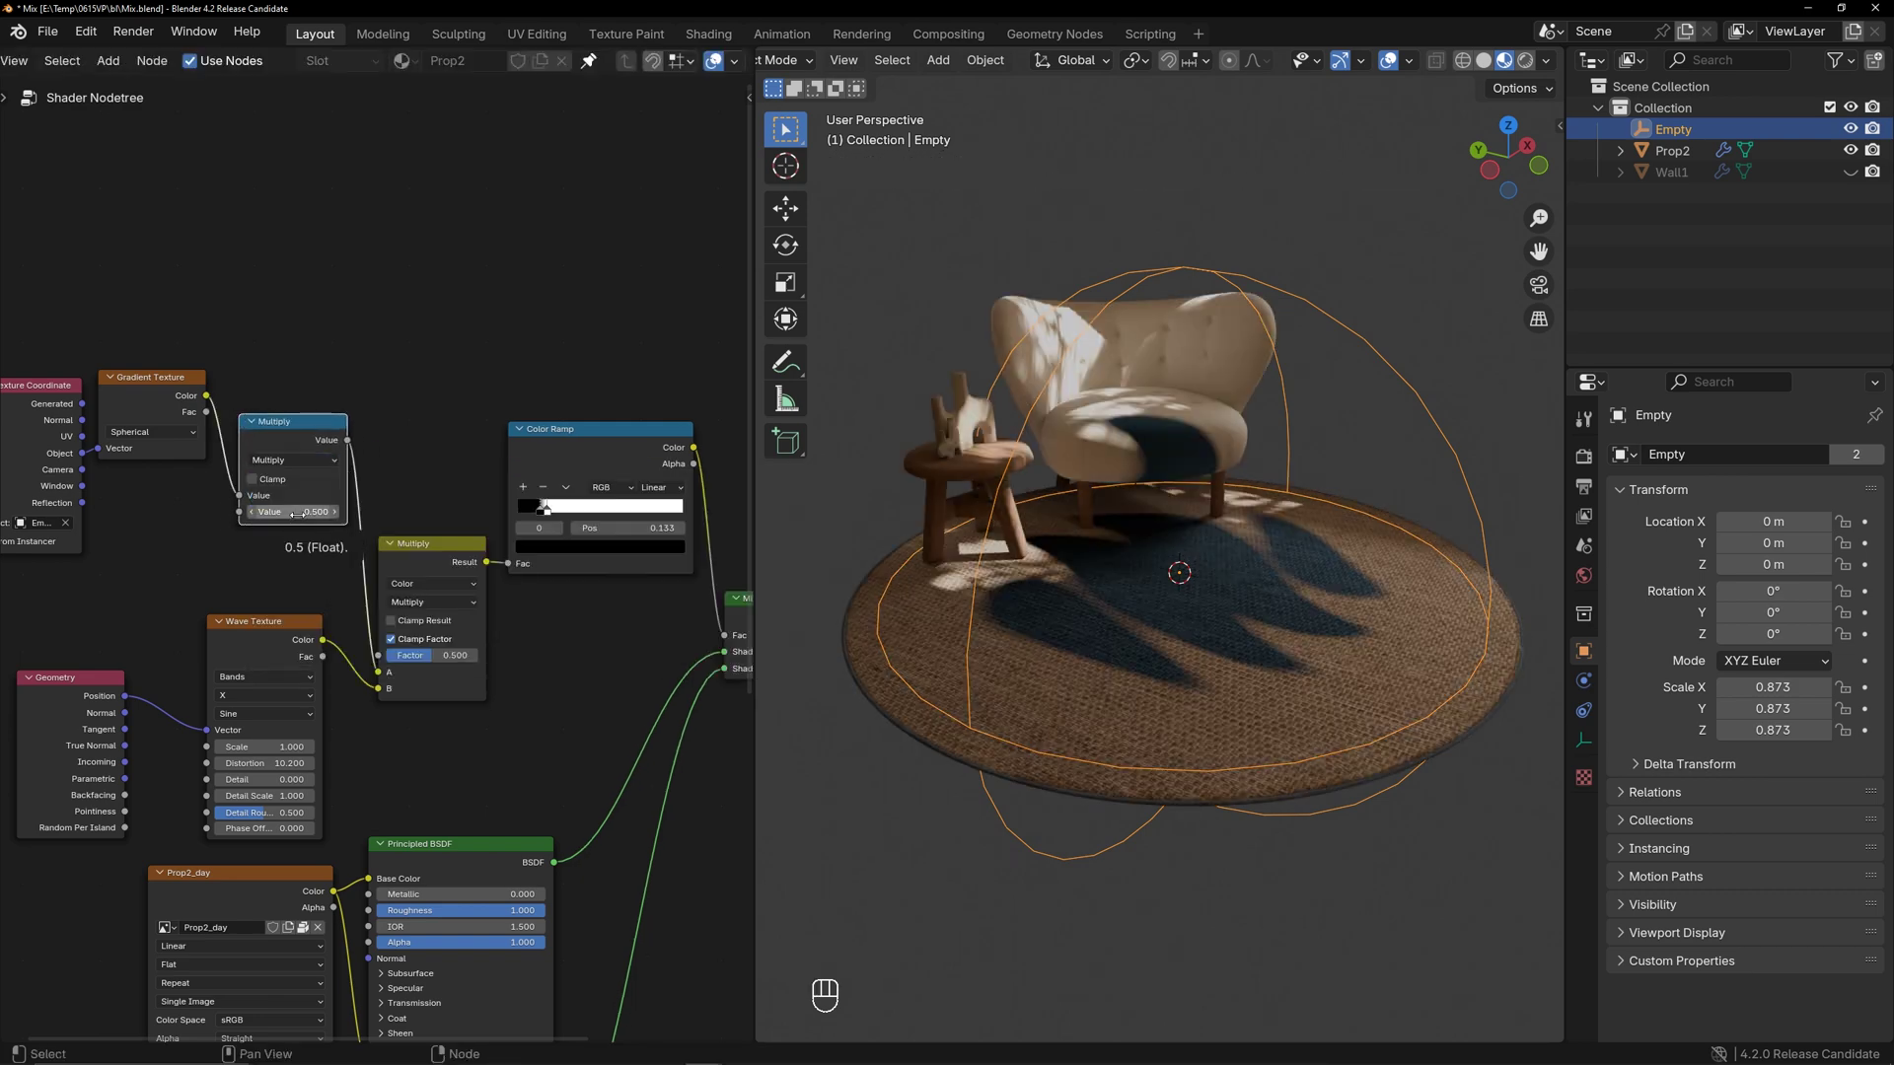
pyautogui.moveTo(297, 513); pyautogui.dragTo(371, 513)
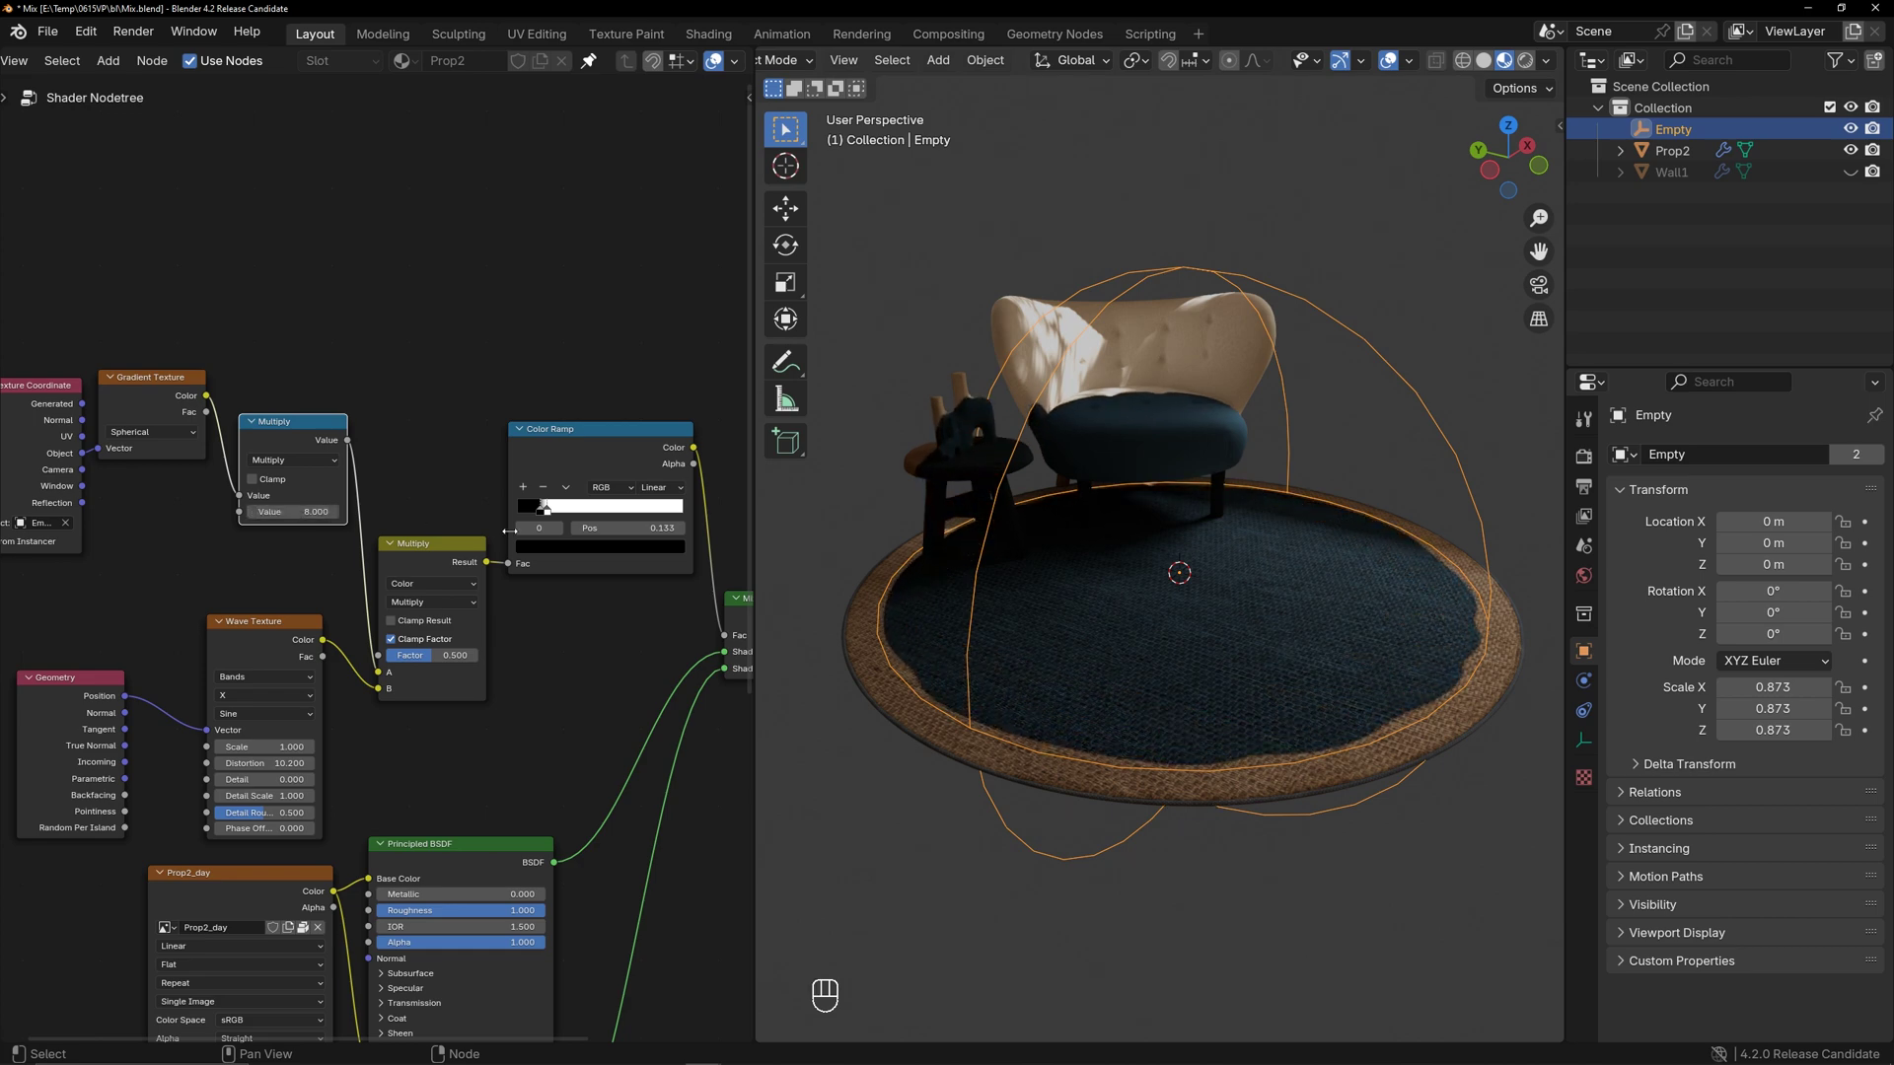
pyautogui.moveTo(545, 509); pyautogui.dragTo(610, 517)
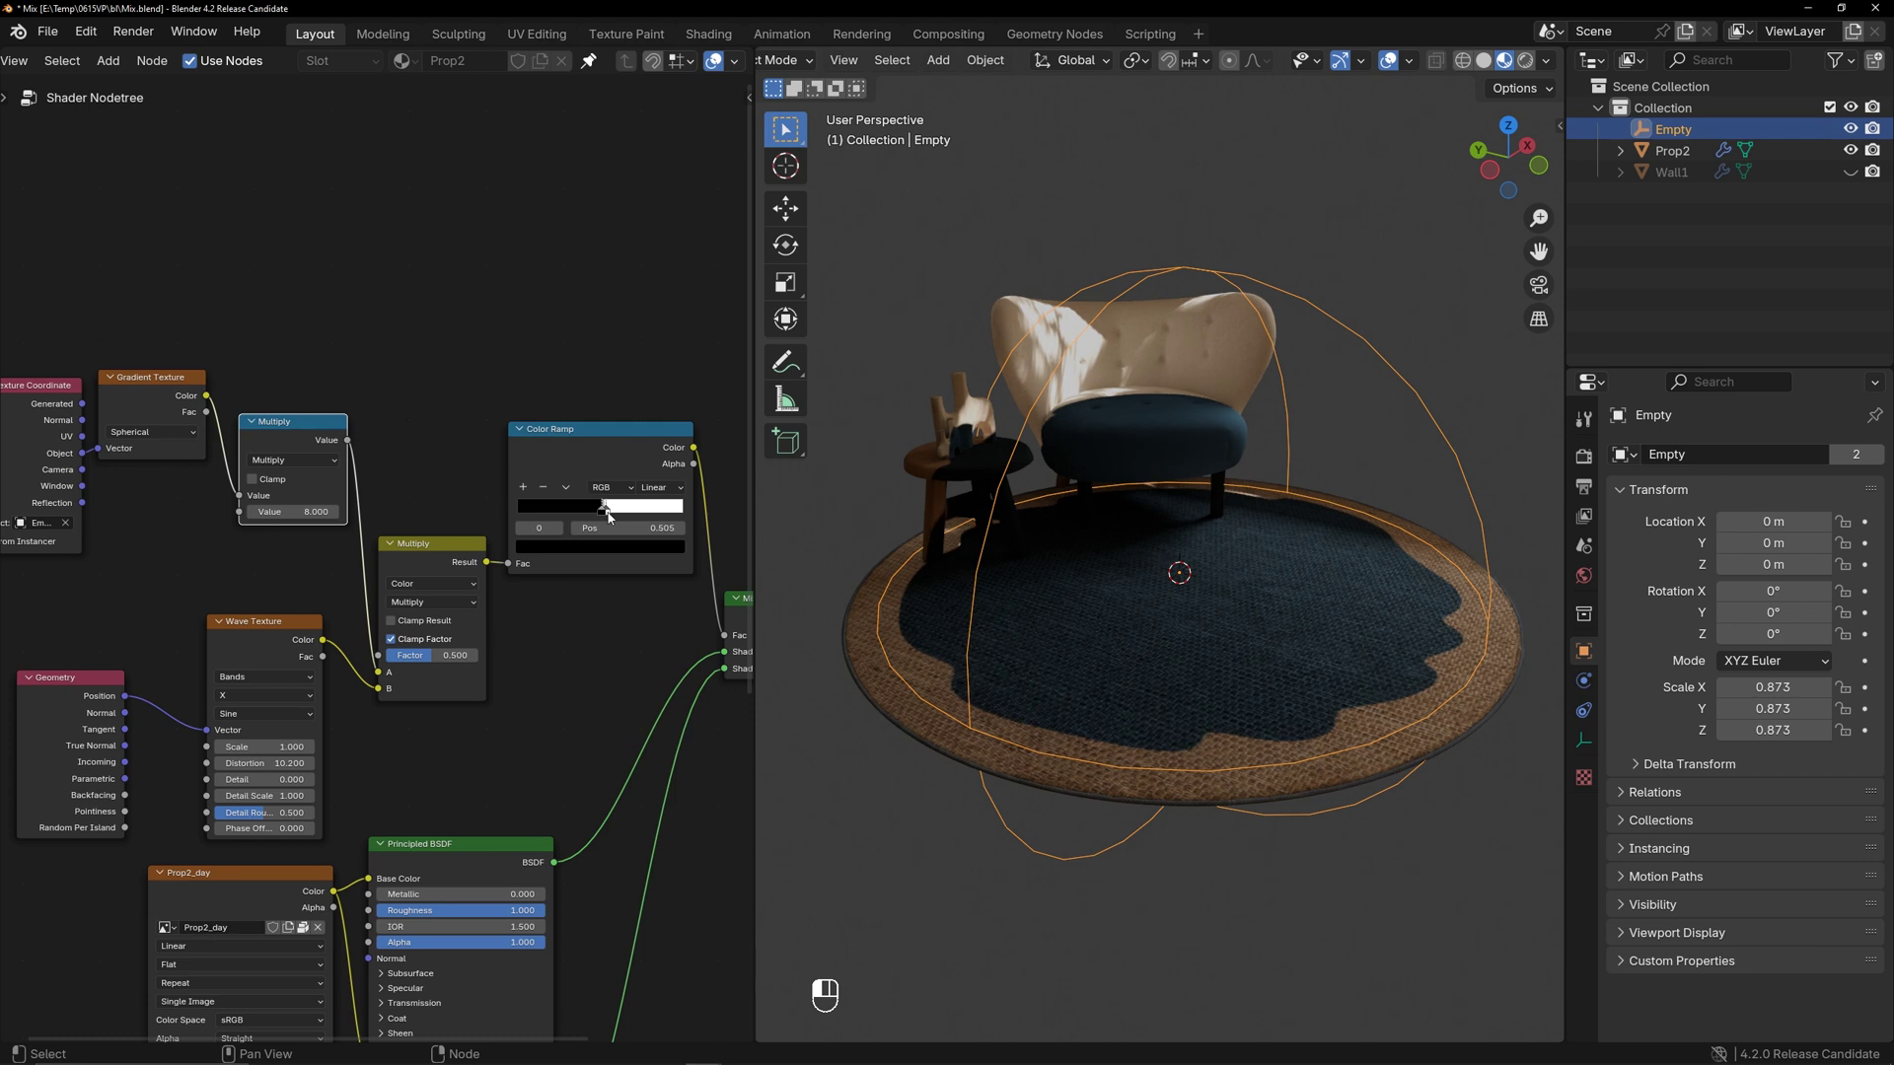
# Raise the Math node's multiplier to 25.300 and set the Wave Texture's Scale to 1.100
pyautogui.moveTo(293, 511); pyautogui.dragTo(343, 512)
pyautogui.moveTo(265, 746)
pyautogui.mouseDown()
pyautogui.moveTo(245, 747)
pyautogui.moveTo(289, 747)
pyautogui.mouseUp()
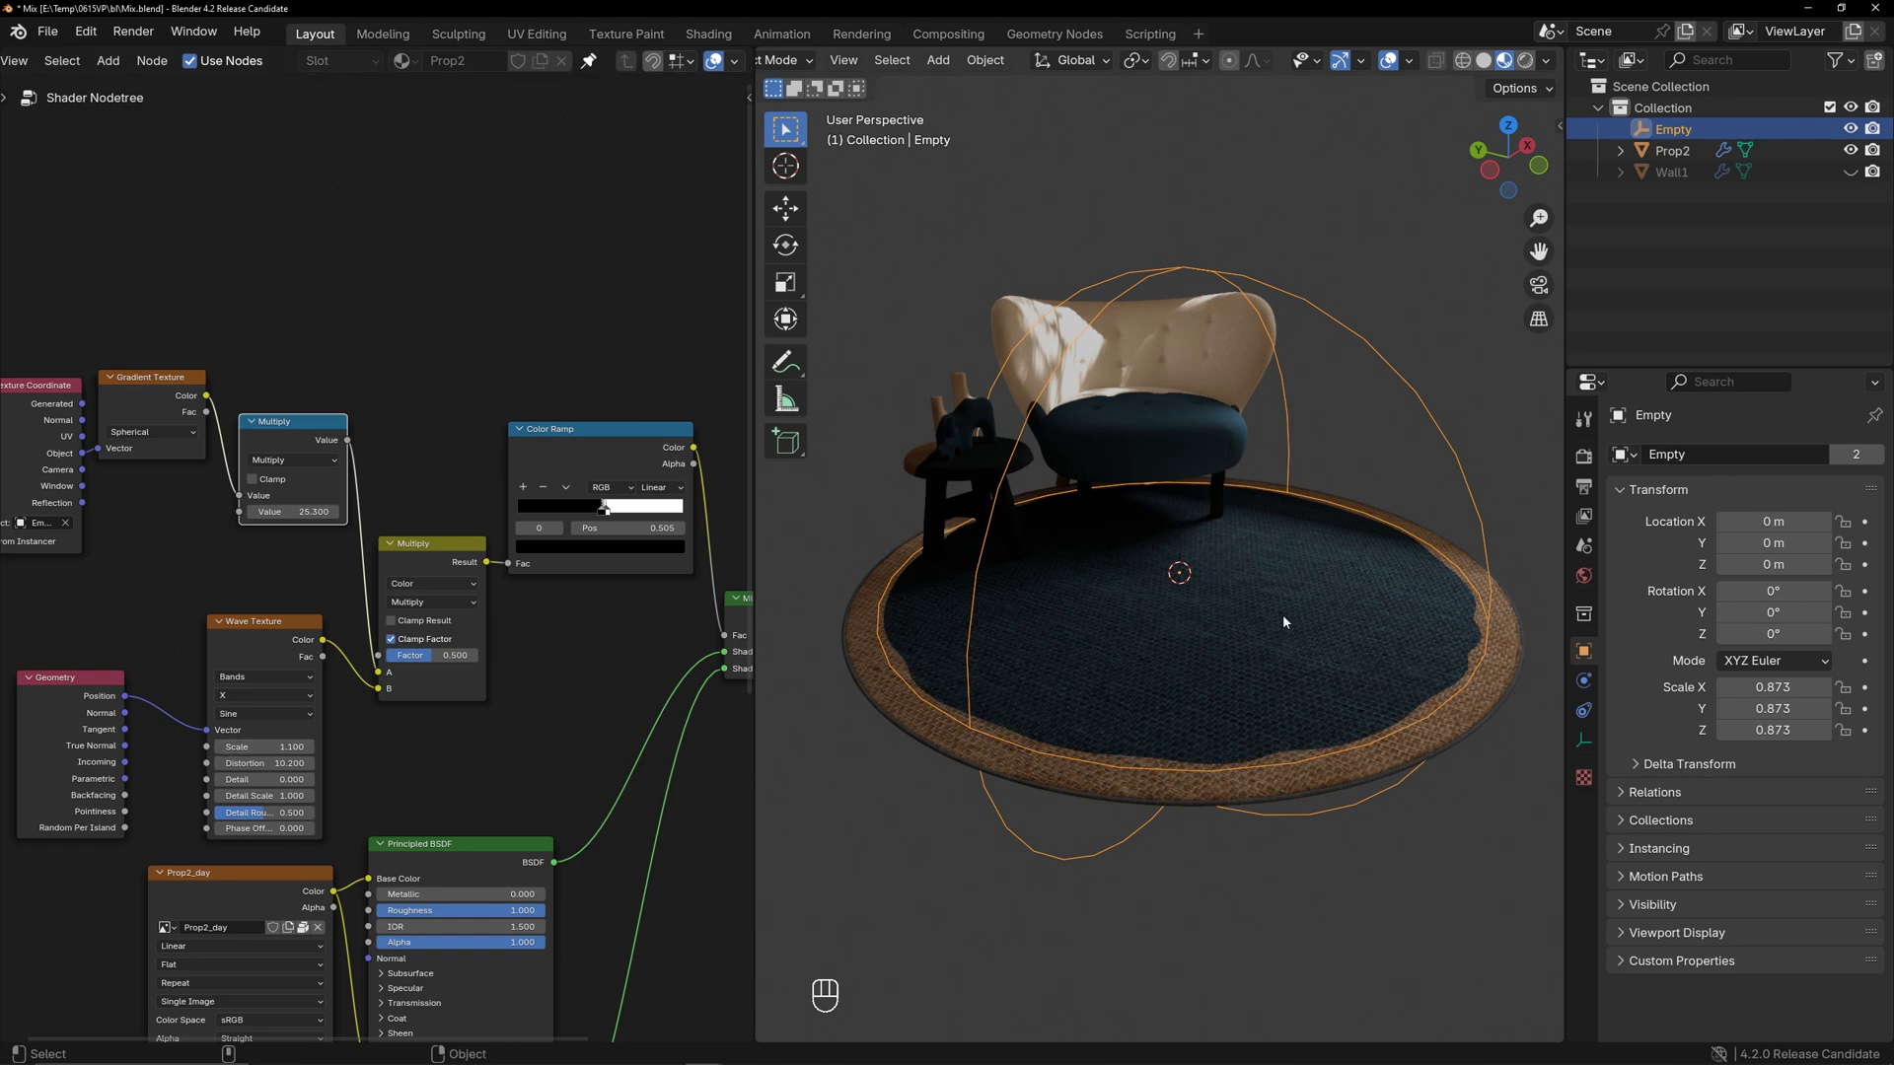
# Scale the sphere empty down to about 0.576
pyautogui.press('s')
pyautogui.click(1052, 637)
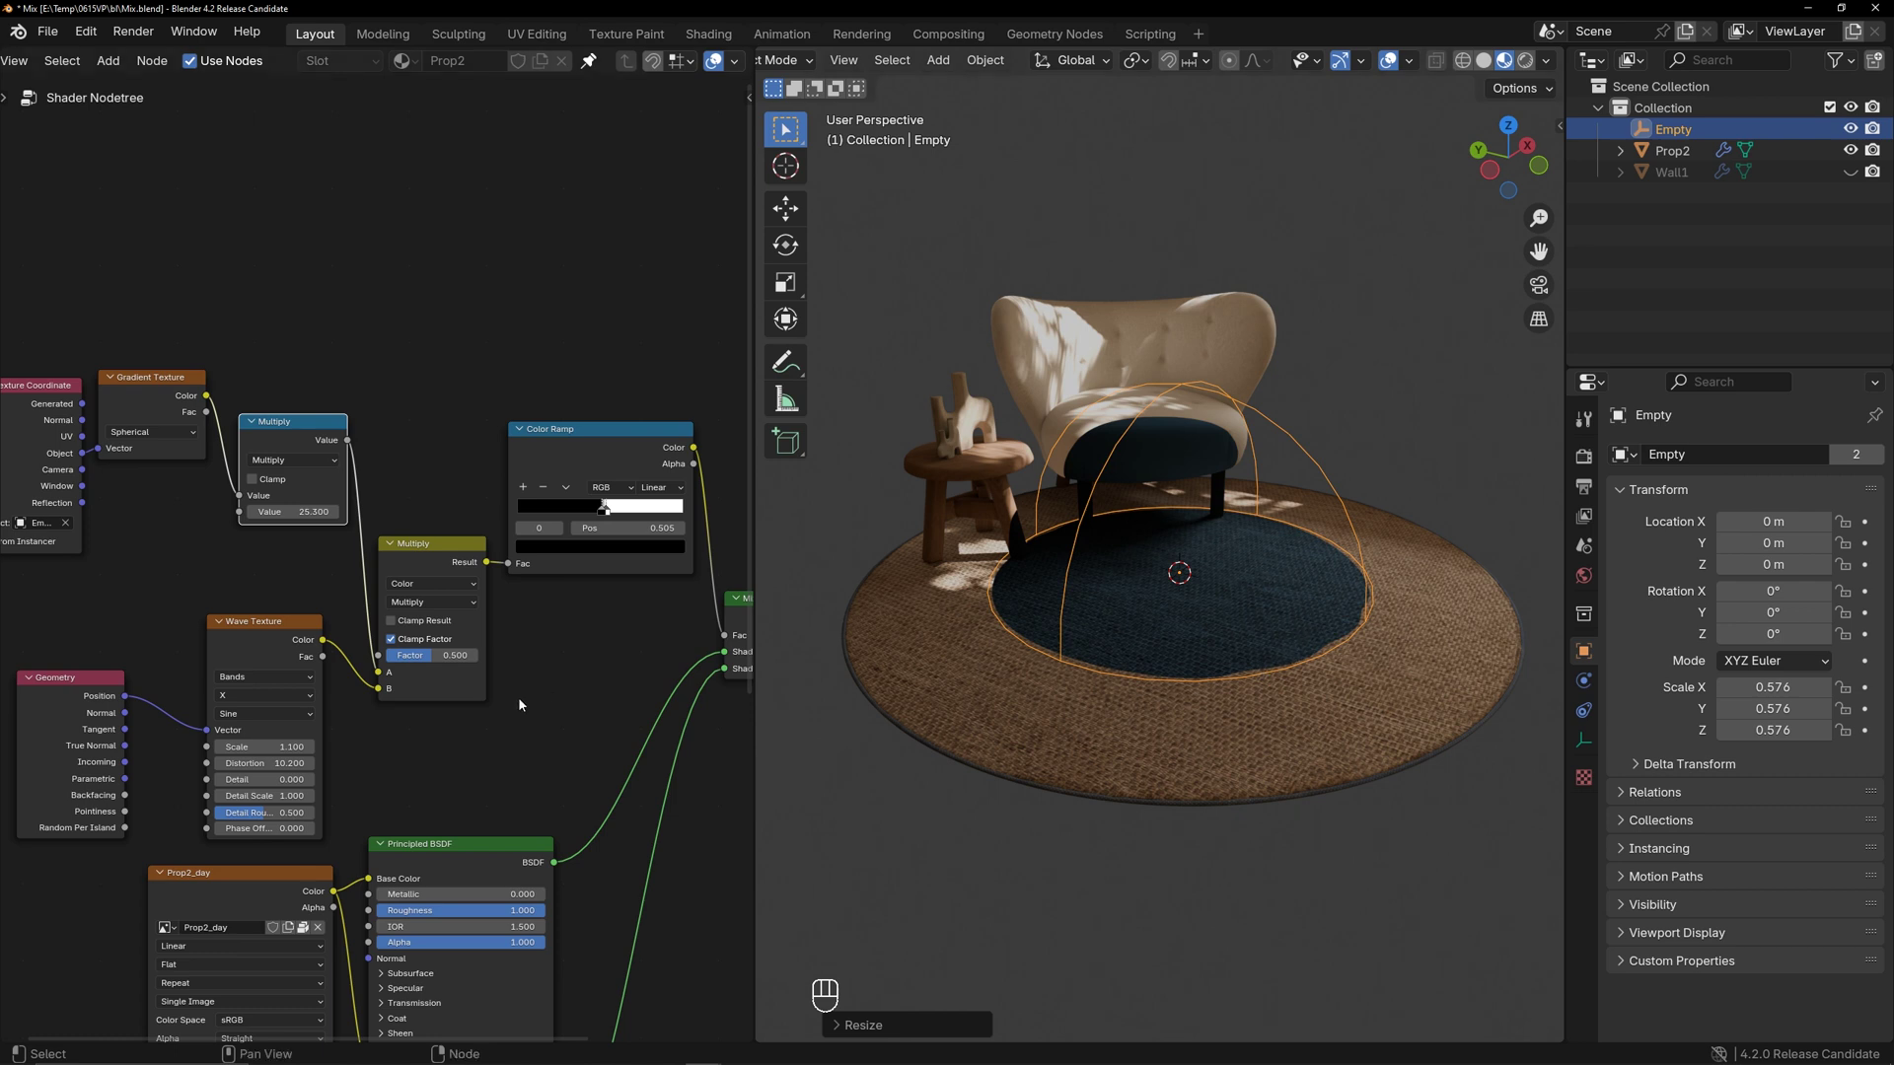
# Arrange the mask nodes more compactly and move them as a group away from the Mix Shader and the day and night nodes
pyautogui.scroll(-2, 518, 696)
pyautogui.moveTo(188, 598); pyautogui.dragTo(142, 526)
pyautogui.moveTo(325, 560); pyautogui.dragTo(244, 497)
pyautogui.moveTo(465, 493); pyautogui.dragTo(454, 402)
pyautogui.moveTo(633, 642); pyautogui.dragTo(67, 324)
pyautogui.press('g')
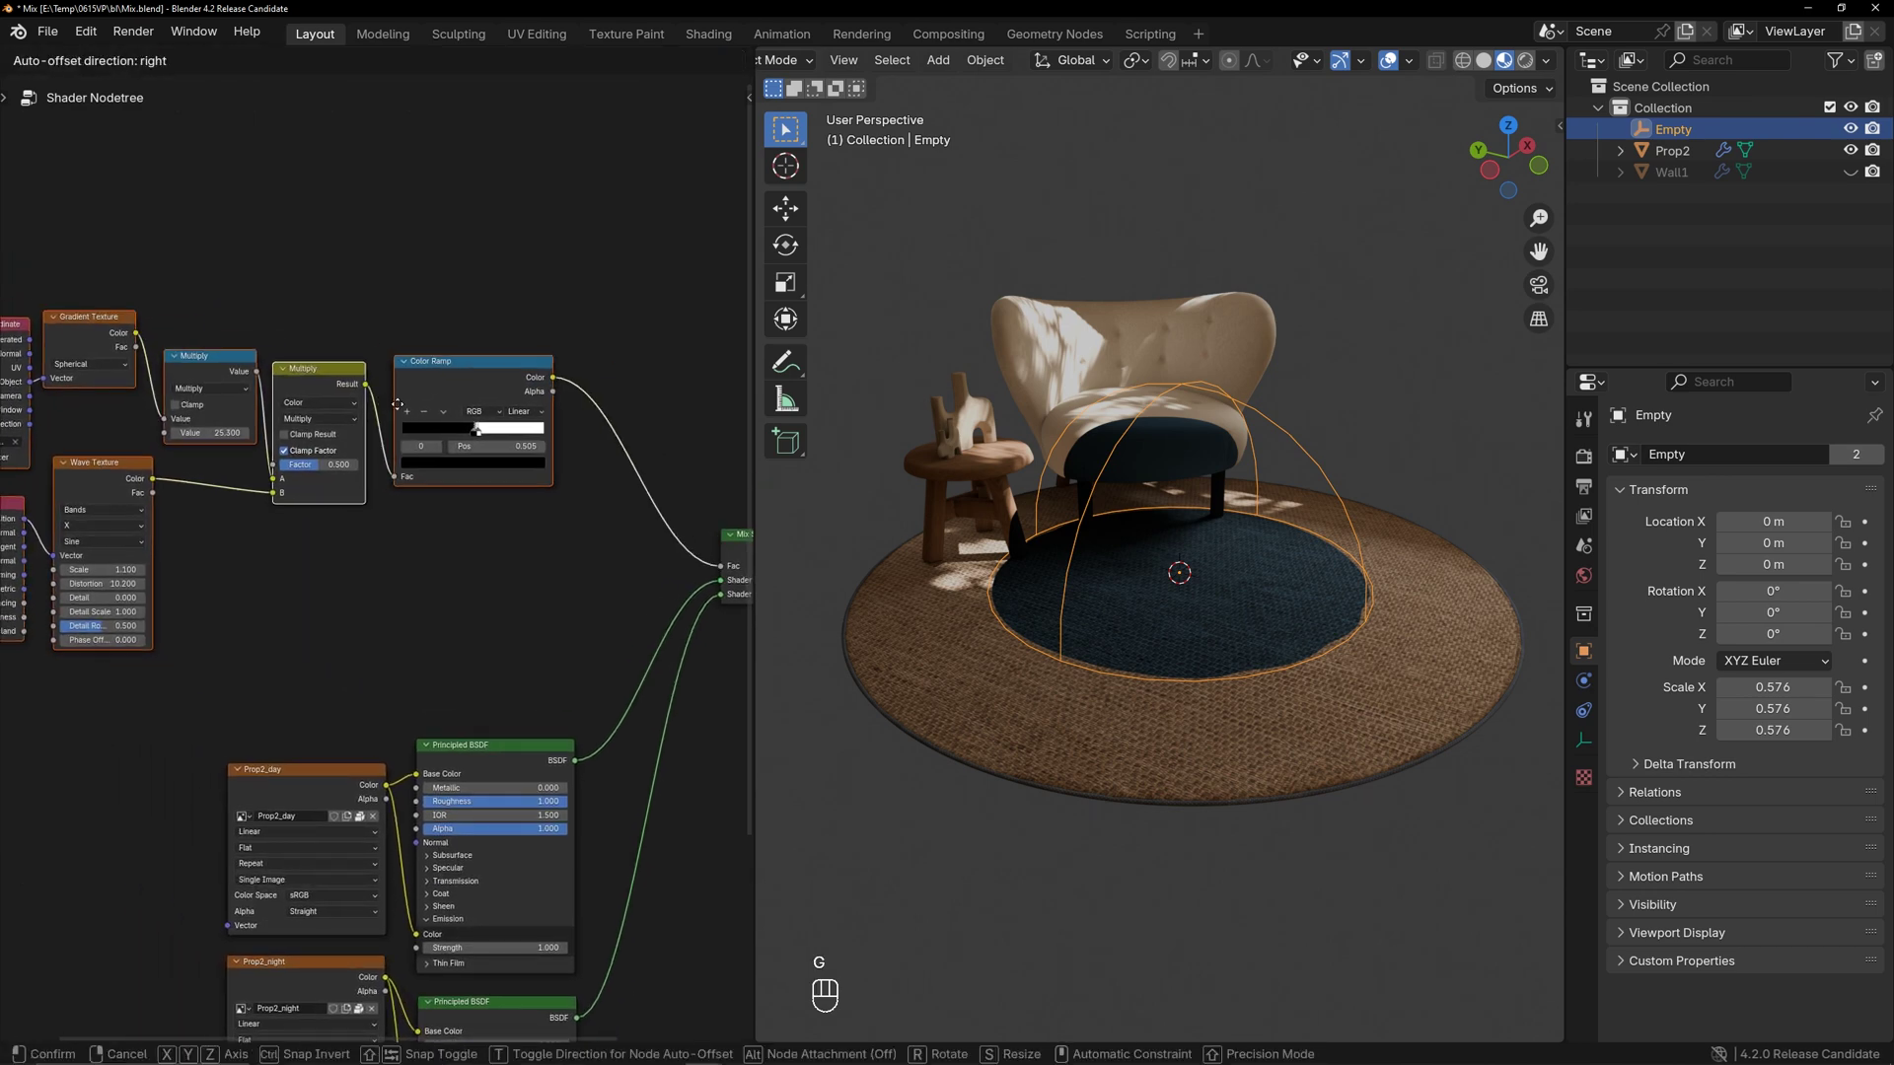
pyautogui.click(383, 396)
# Join the selected mask nodes in a new frame and move the frame higher in the node tree
pyautogui.moveTo(478, 496); pyautogui.dragTo(549, 507, button='middle')
pyautogui.rightClick(490, 392)
pyautogui.click(482, 639)
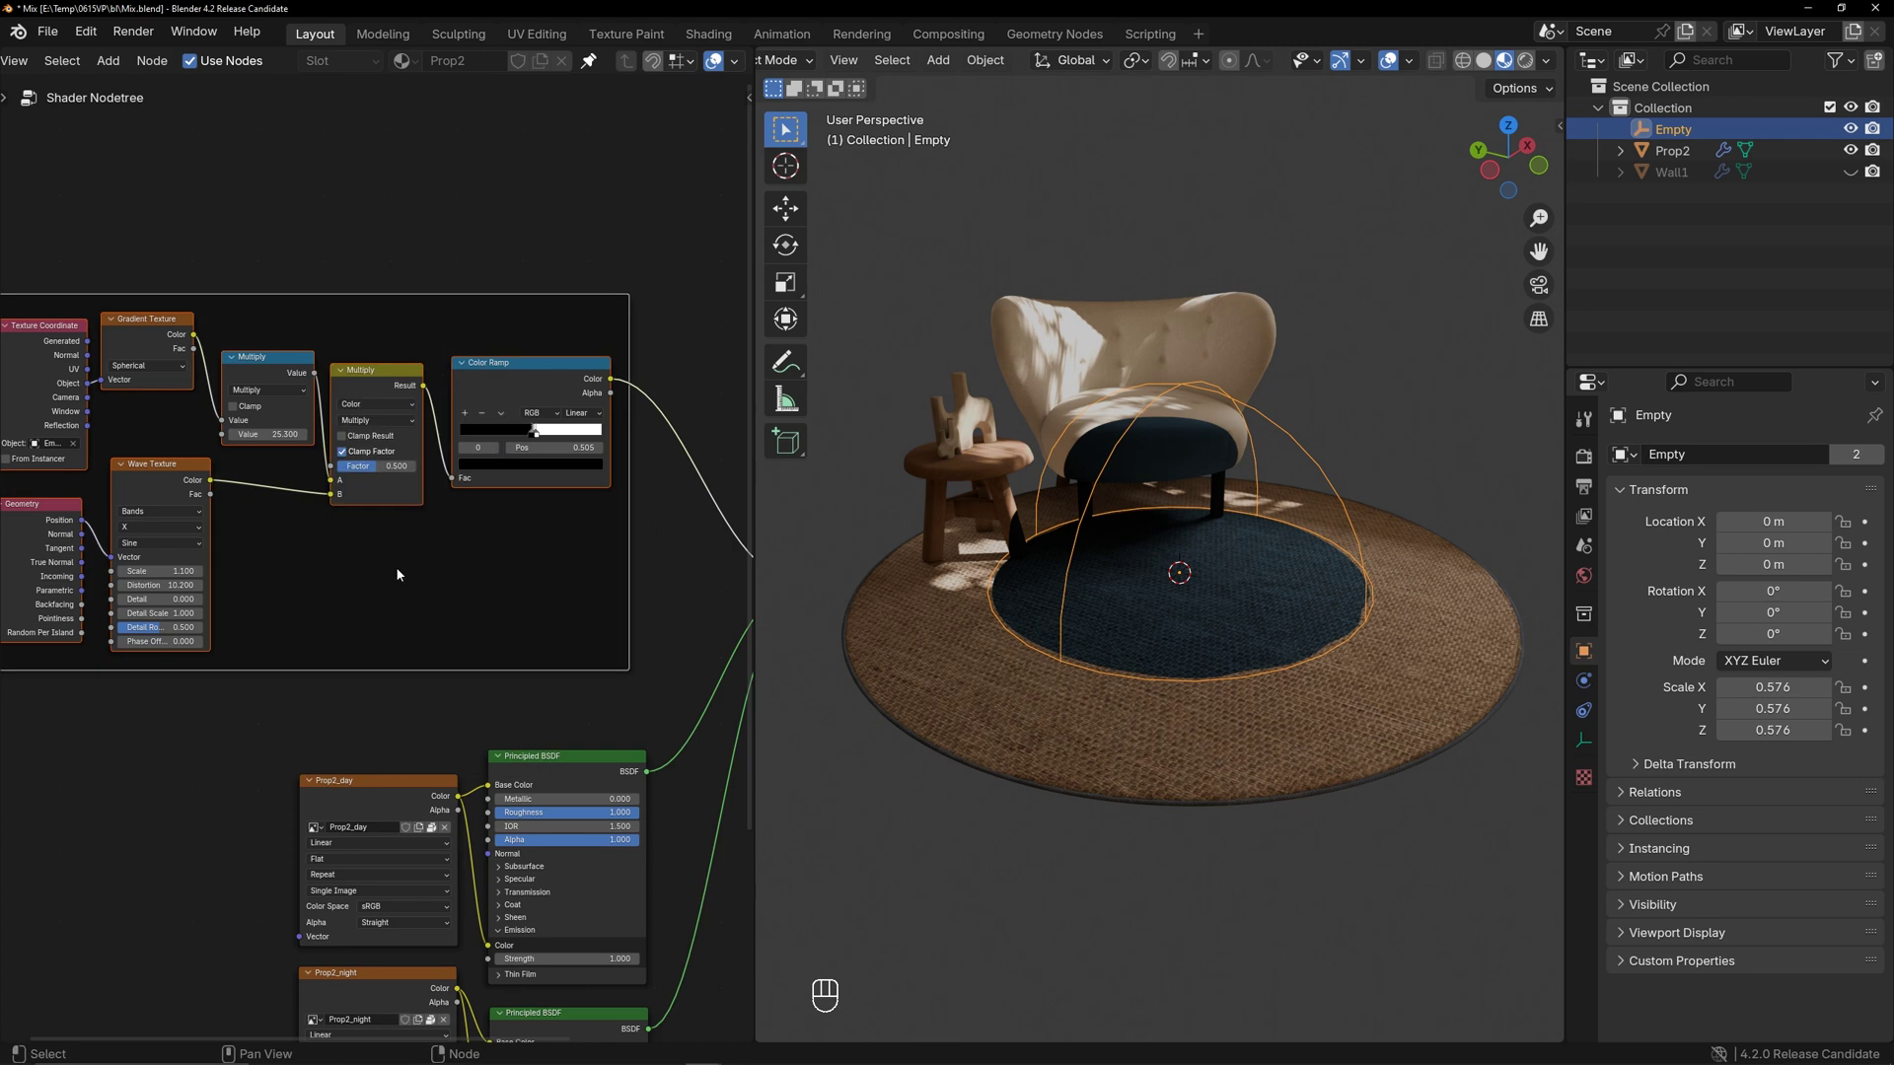
pyautogui.click(301, 571)
pyautogui.moveTo(242, 302); pyautogui.dragTo(254, 190)
# Move the day and night node groups lower in the node tree, spaced apart and farther from the Mix Shader
pyautogui.moveTo(460, 642); pyautogui.dragTo(373, 469, button='middle')
pyautogui.moveTo(136, 566); pyautogui.dragTo(585, 868)
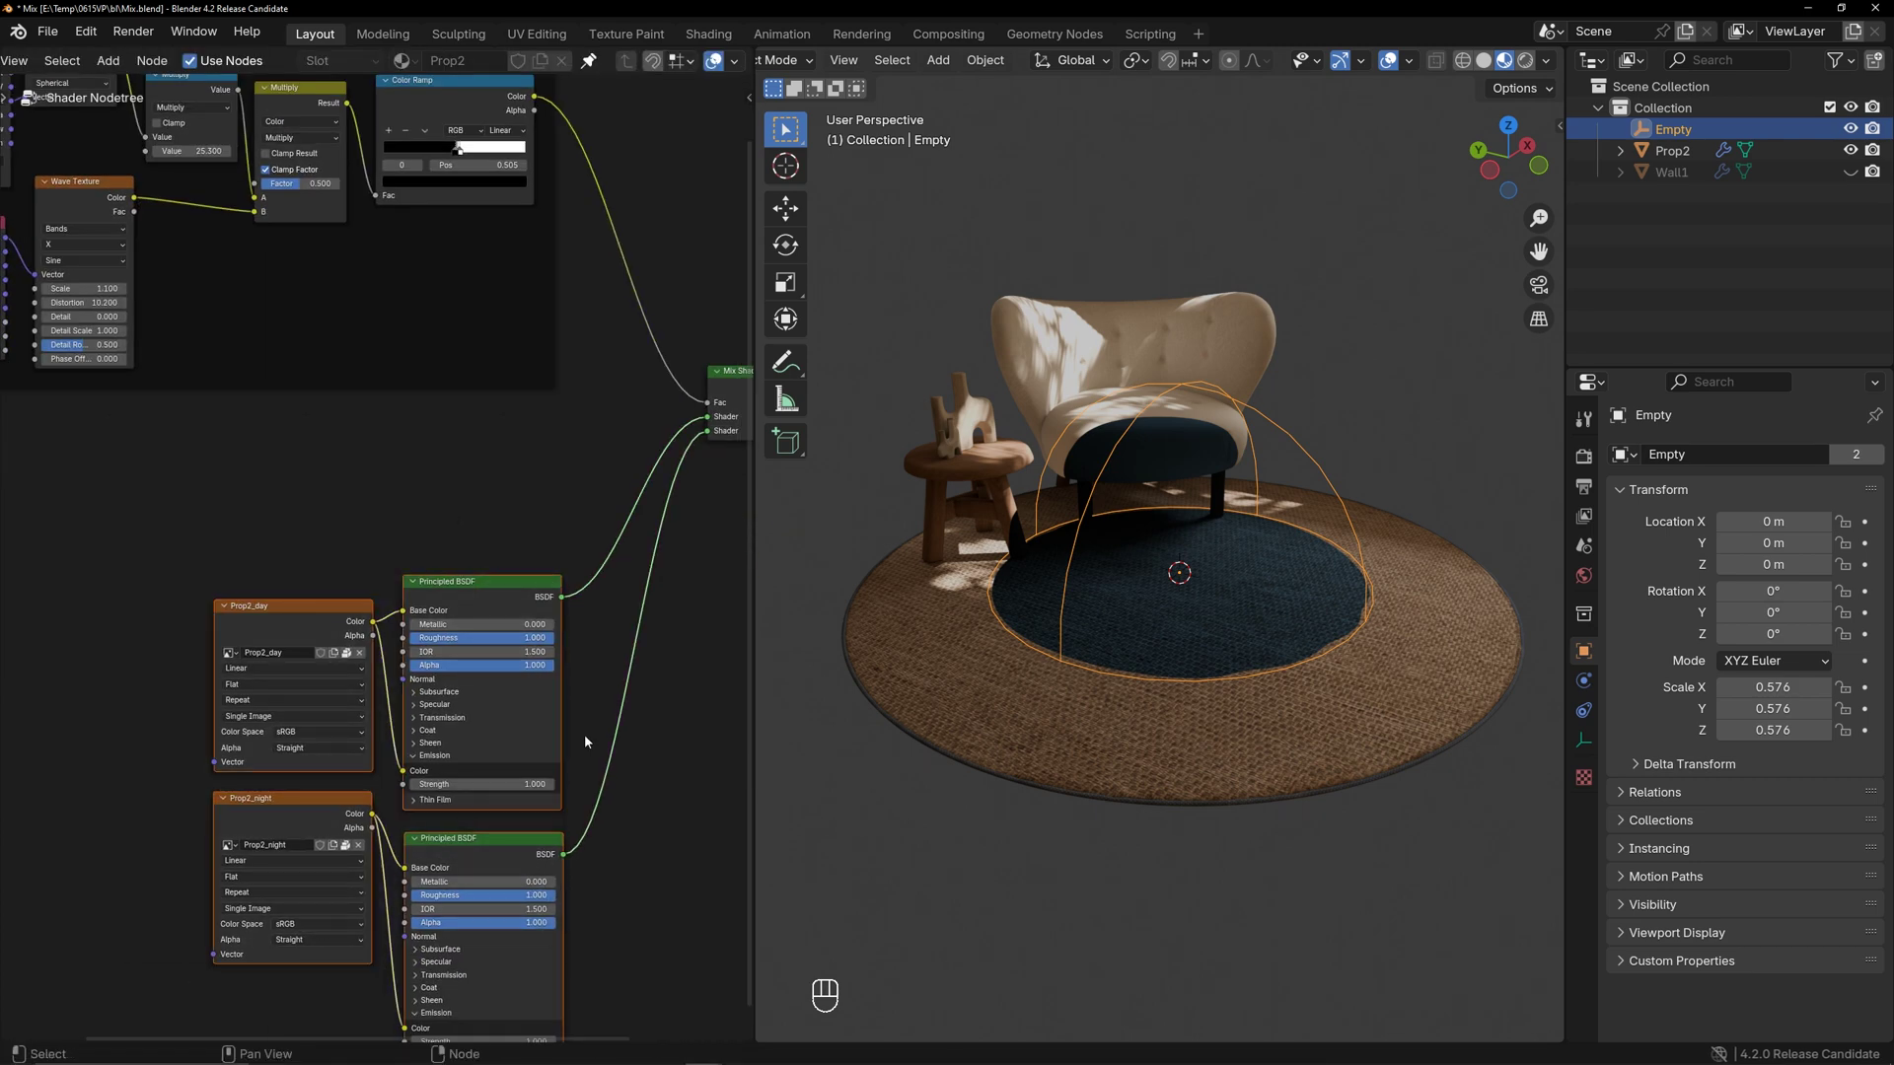
pyautogui.press('g')
pyautogui.click(568, 885)
pyautogui.moveTo(524, 618); pyautogui.dragTo(537, 806, button='middle')
pyautogui.moveTo(423, 892); pyautogui.dragTo(350, 955)
pyautogui.press('g')
pyautogui.click(157, 818)
pyautogui.click(592, 754)
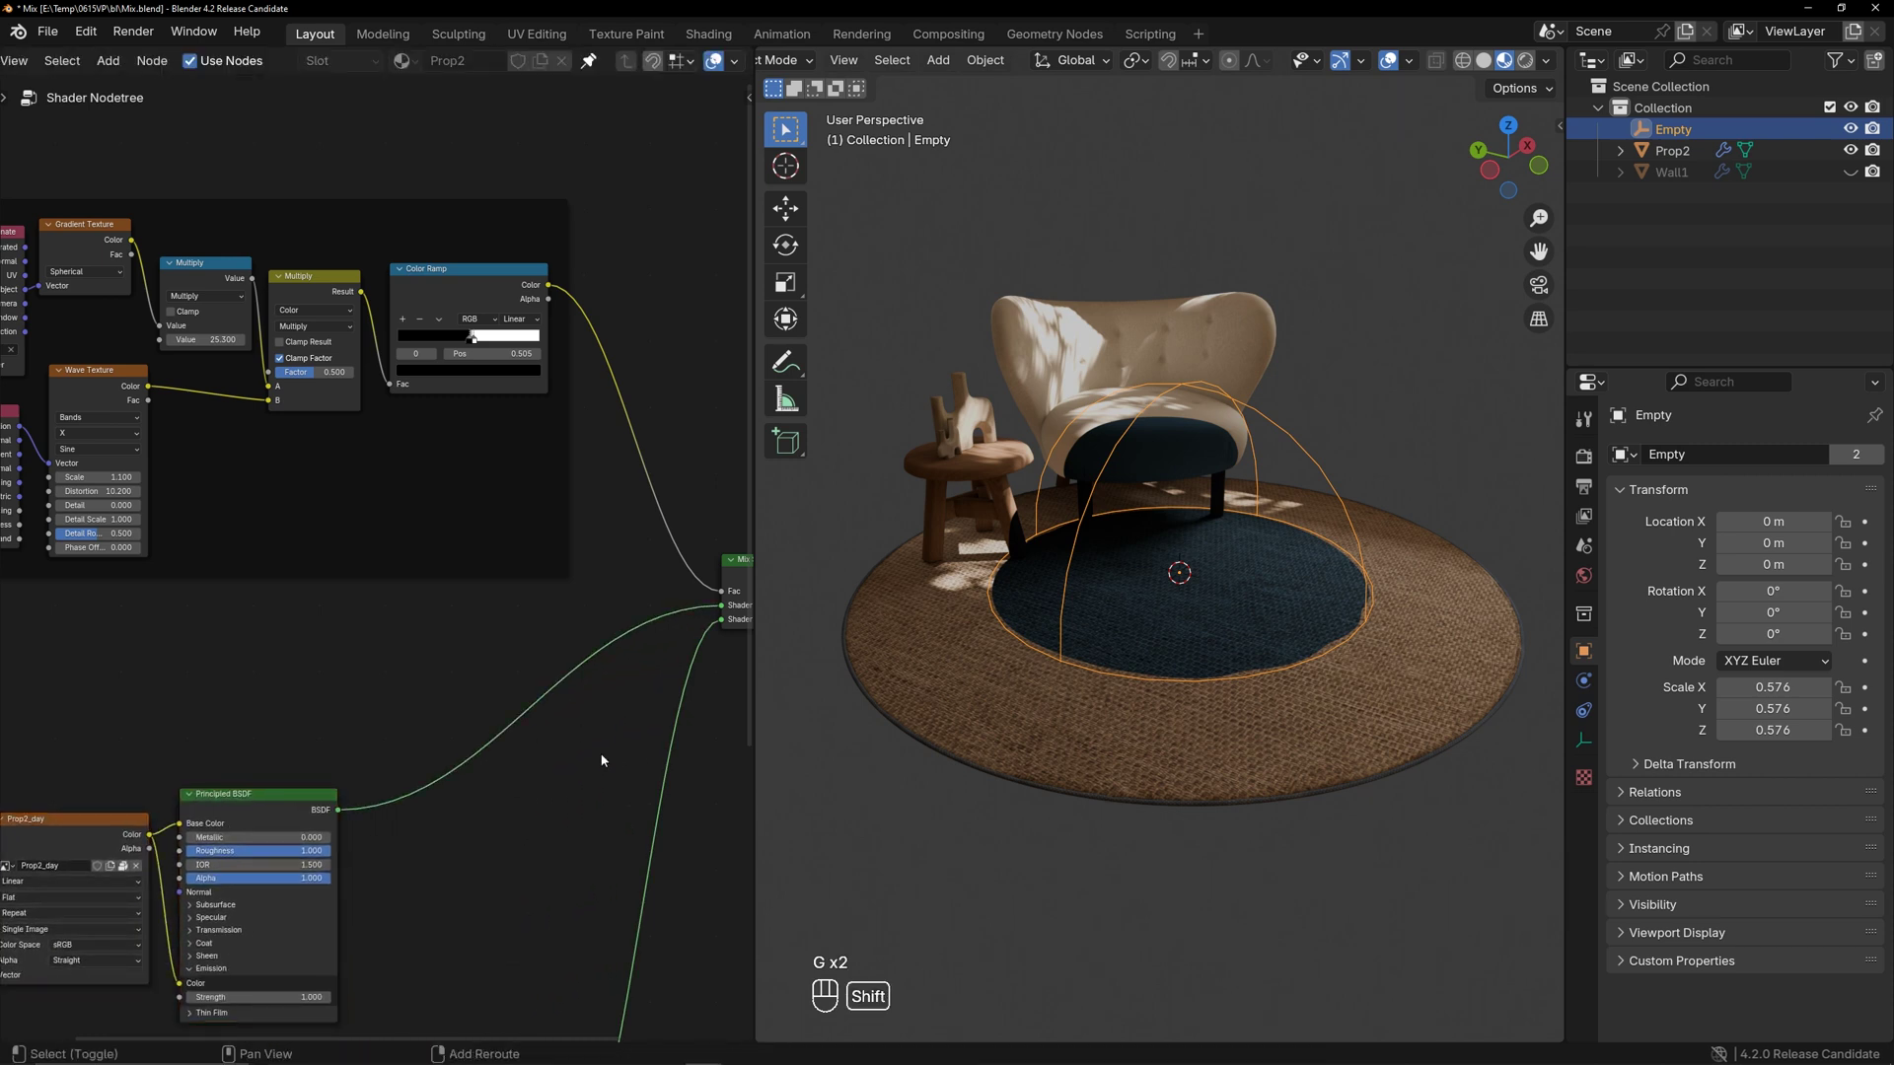
# Insert a second Mix Shader into the link between the day Principled BSDF and the final Mix Shader
pyautogui.hotkey('shift', 'a')
pyautogui.click(677, 575)
pyautogui.click(475, 680)
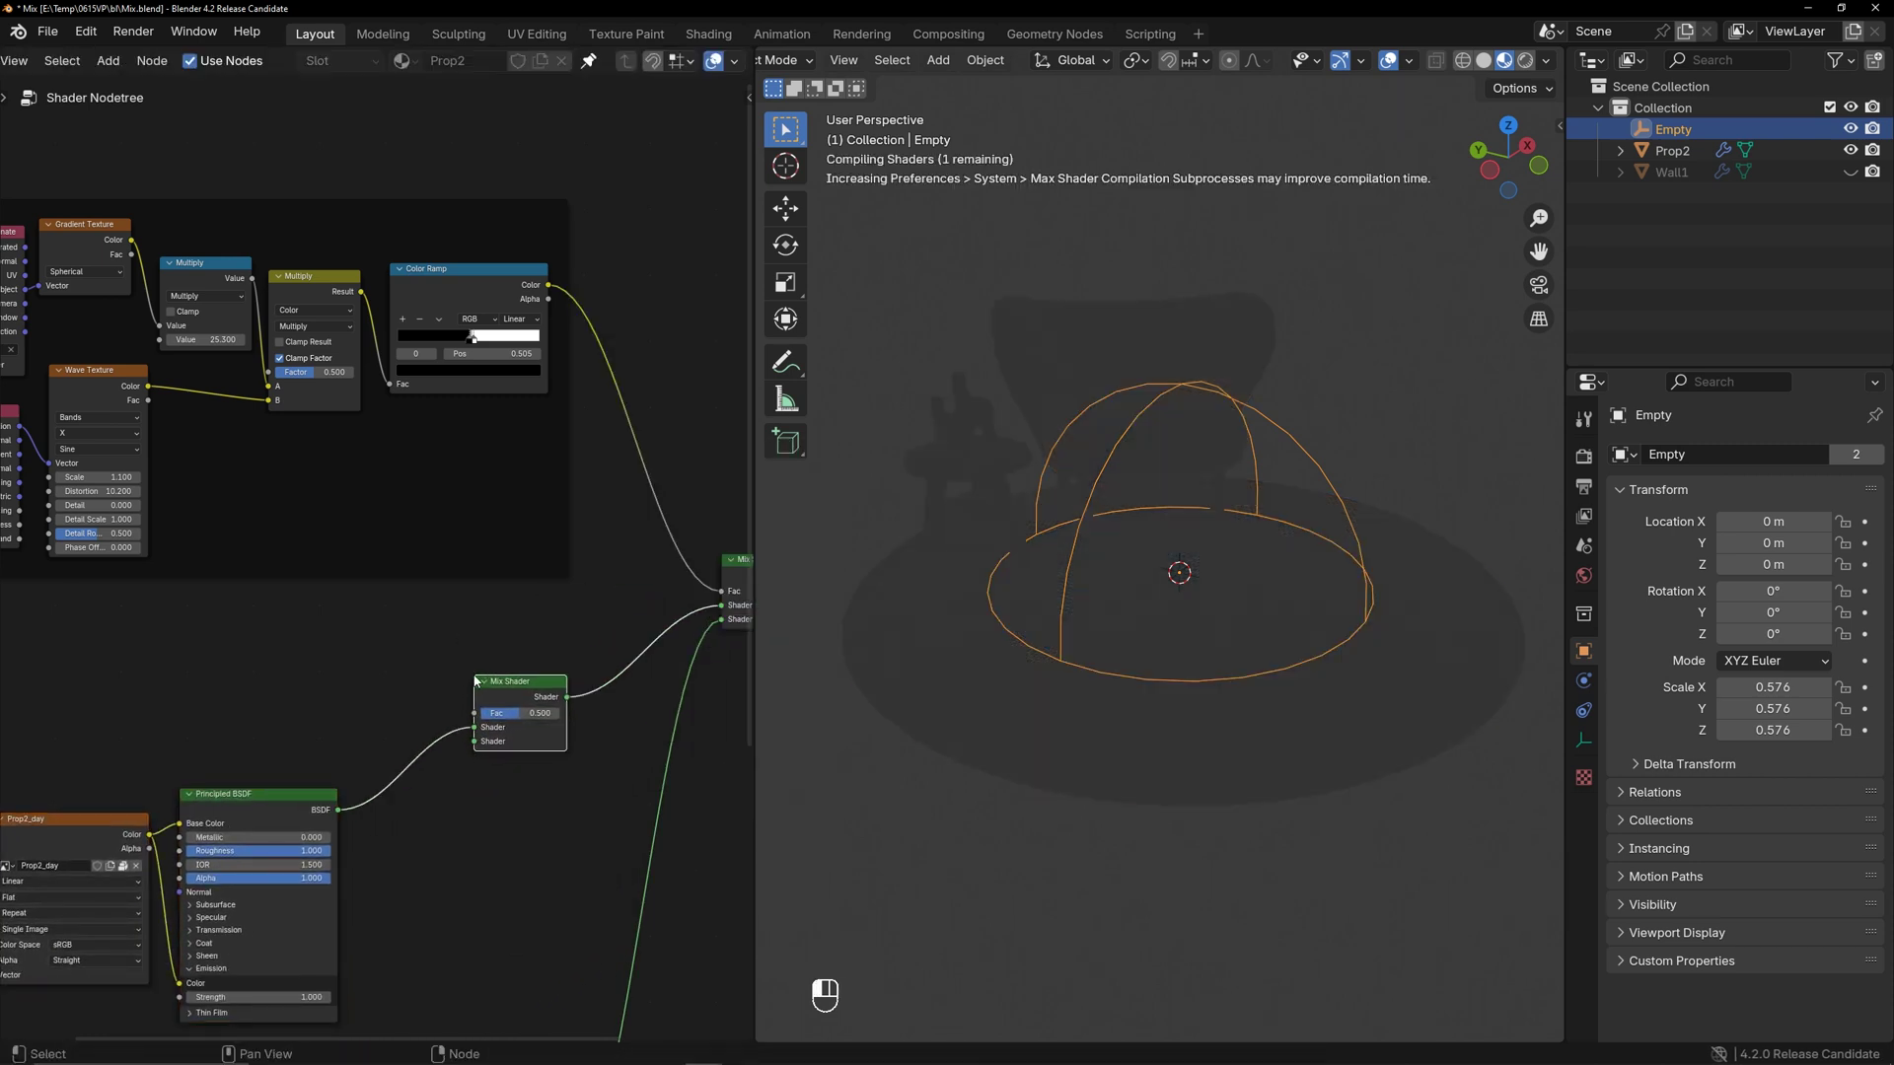
# Add an Emission shader to the new Mix Shader's free shader input and drive its Fac with the Color Ramp's Color
pyautogui.hotkey('shift', 'a')
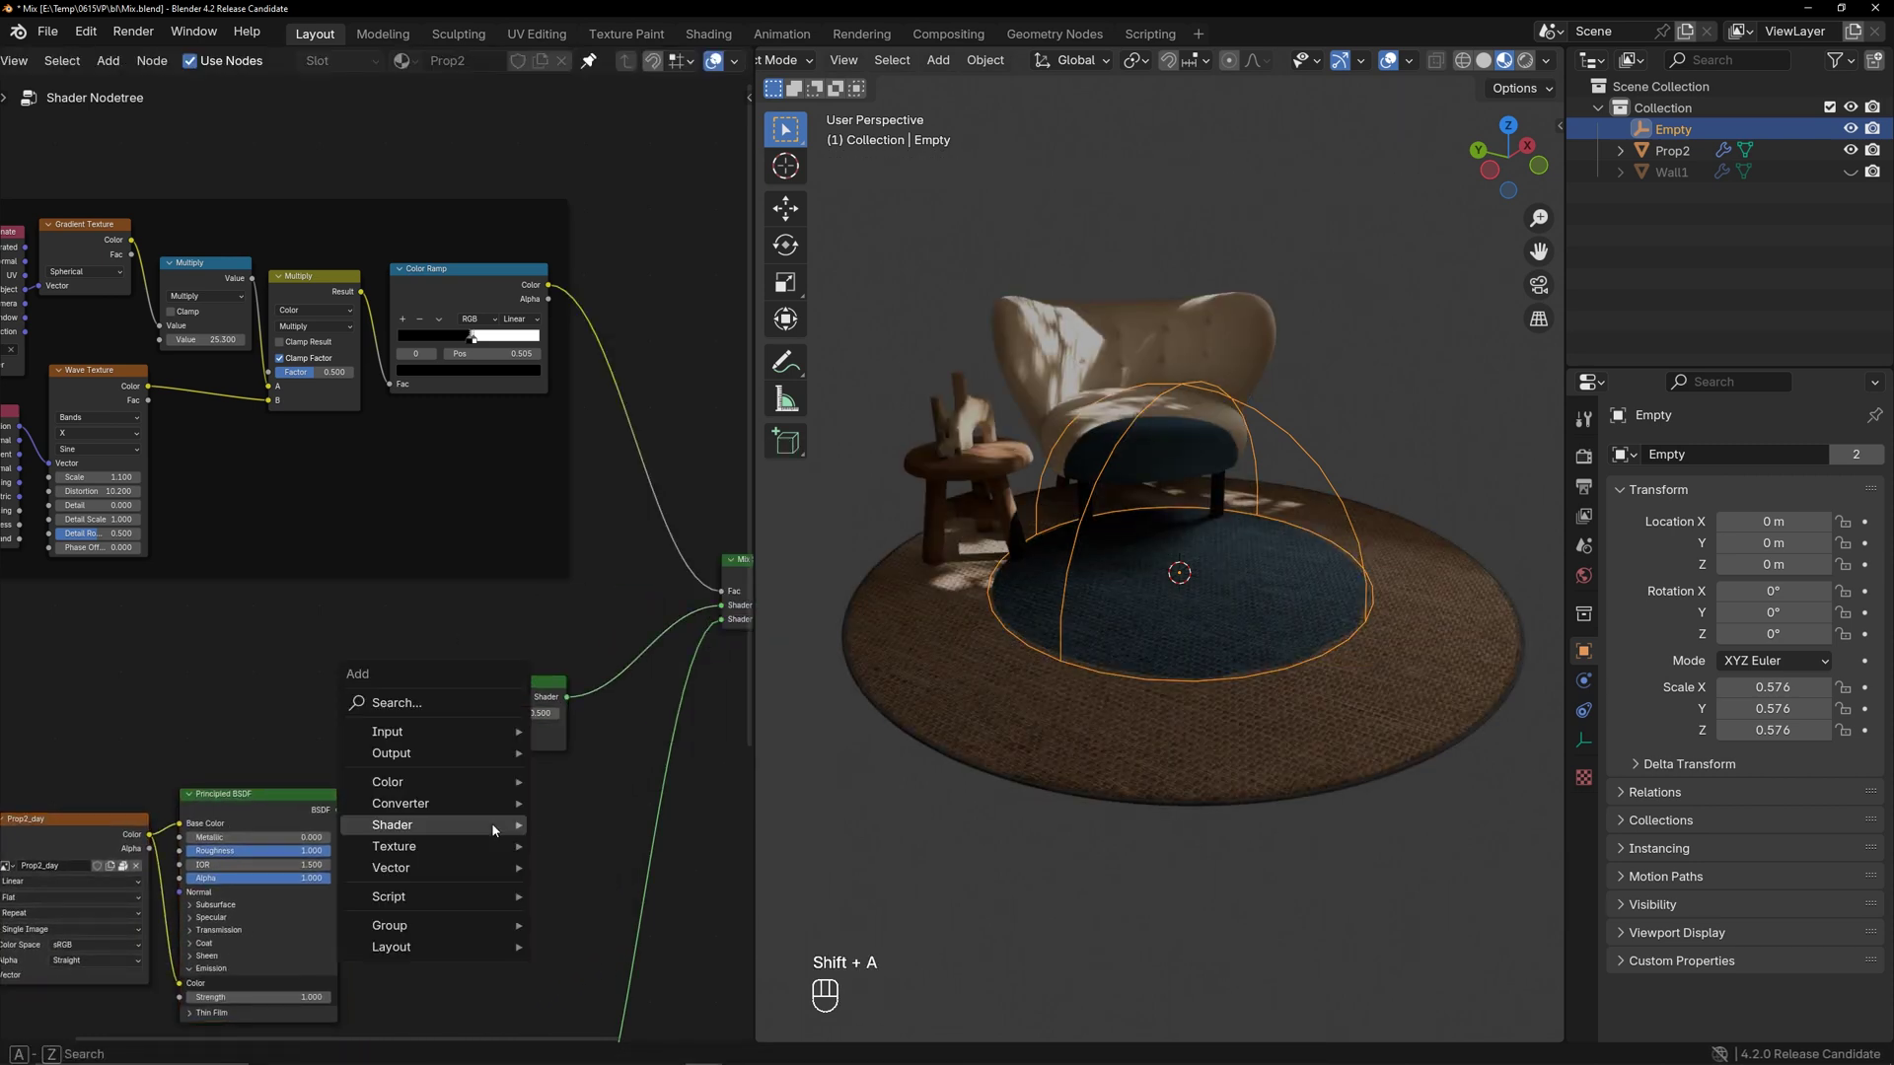
pyautogui.moveTo(492, 827)
pyautogui.click(618, 551)
pyautogui.click(399, 817)
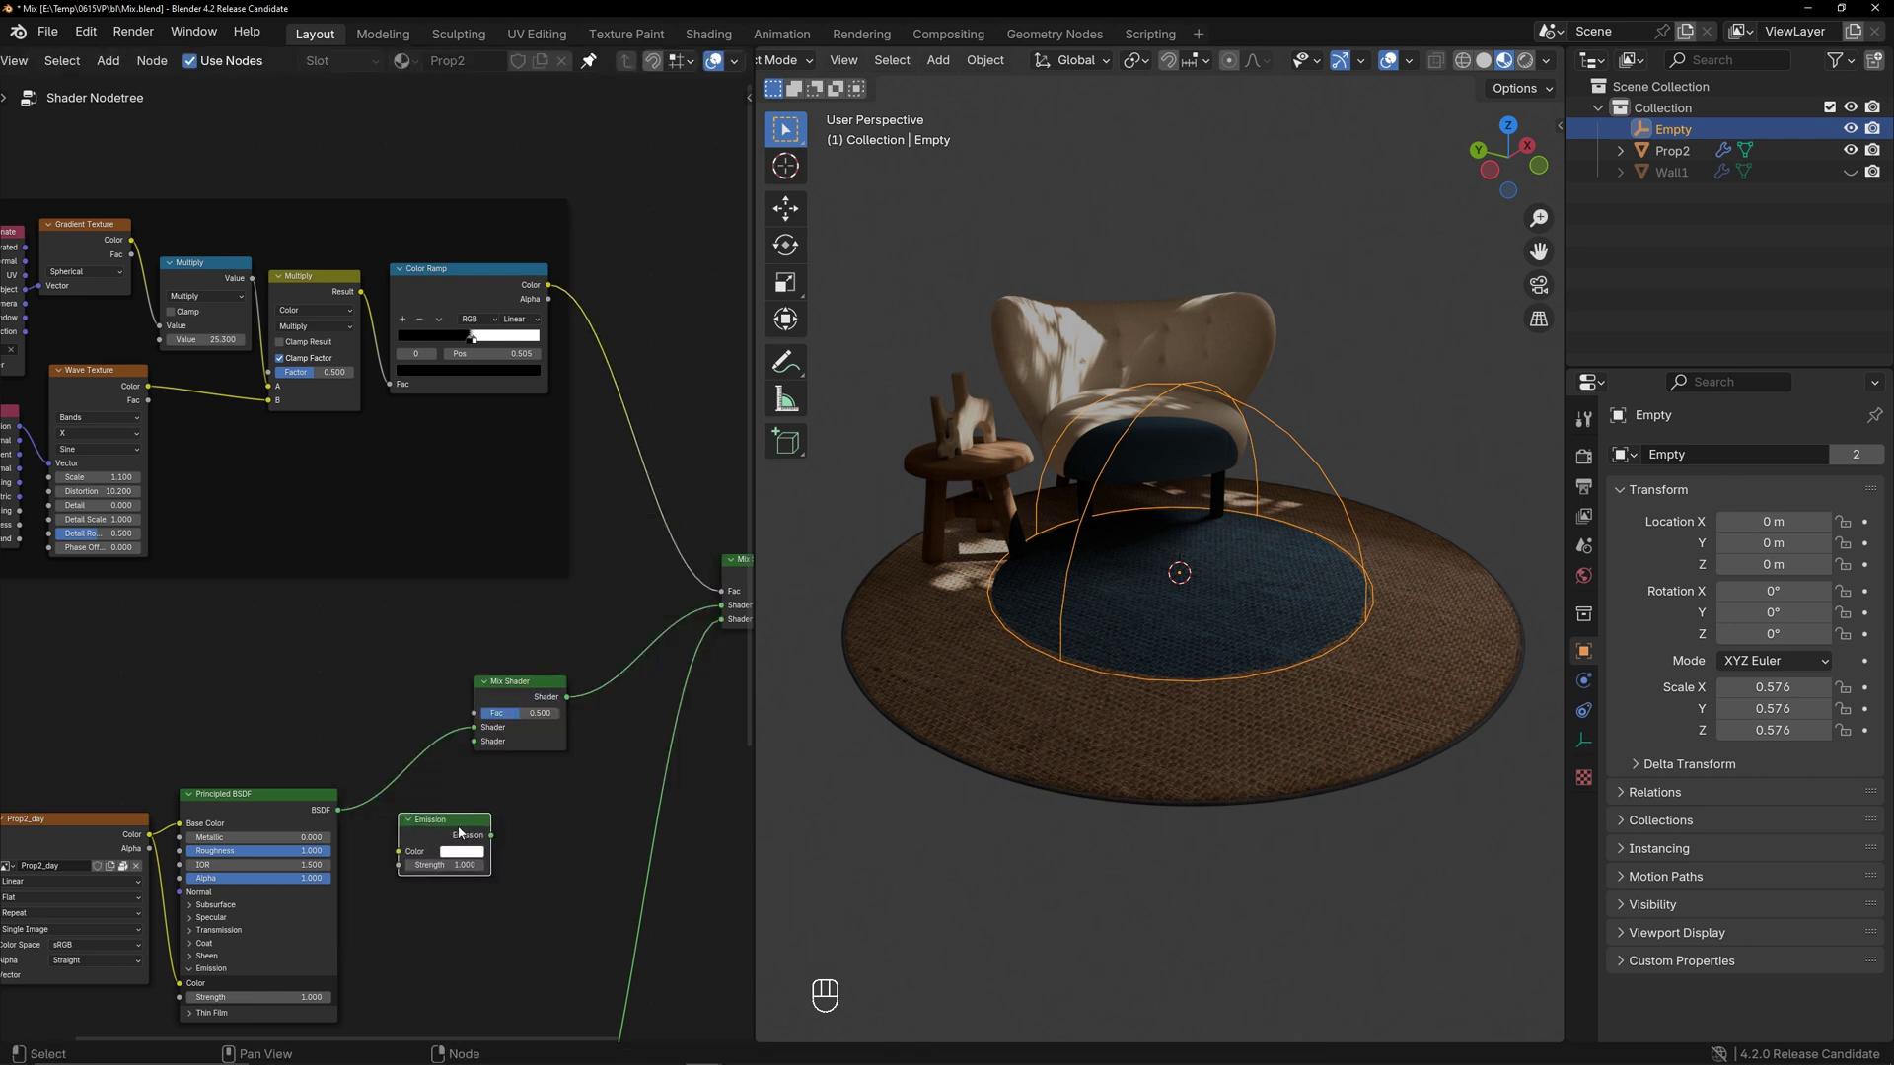
pyautogui.moveTo(491, 835); pyautogui.dragTo(474, 741)
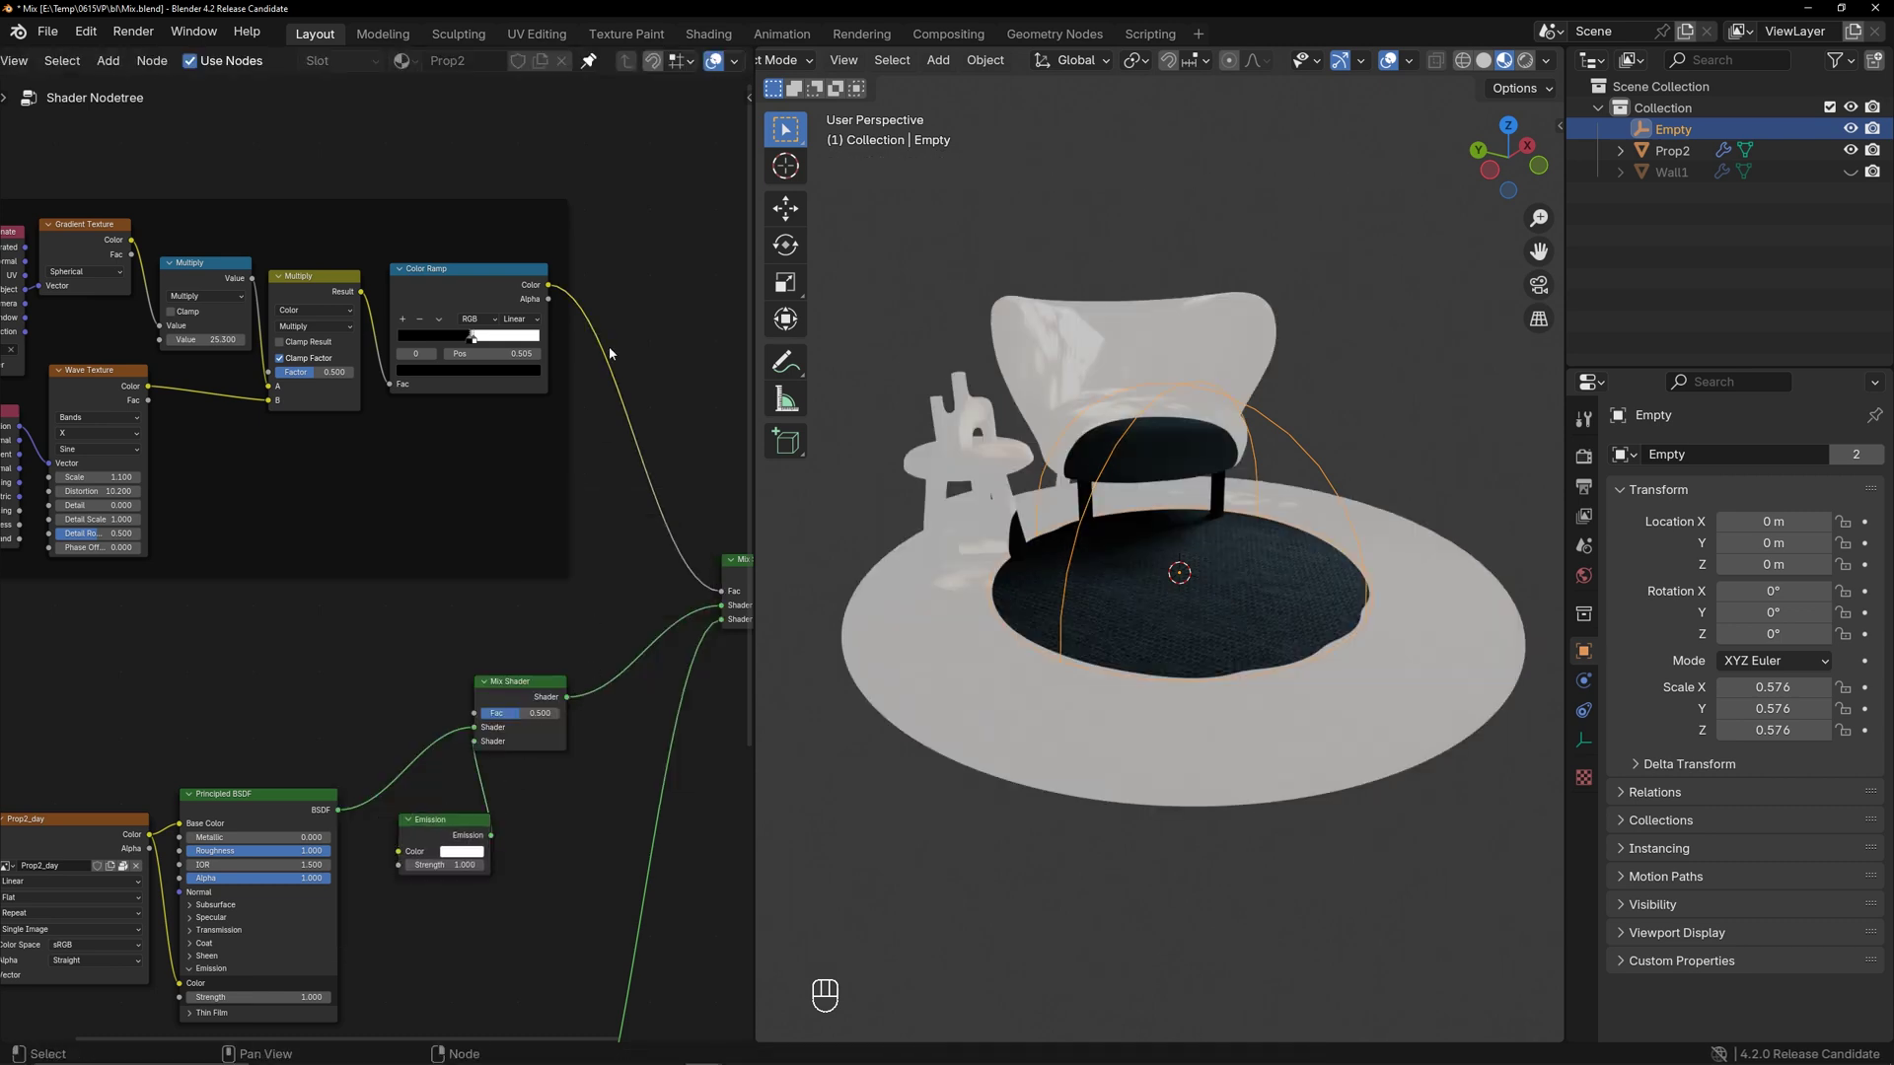
pyautogui.moveTo(549, 286); pyautogui.dragTo(474, 713)
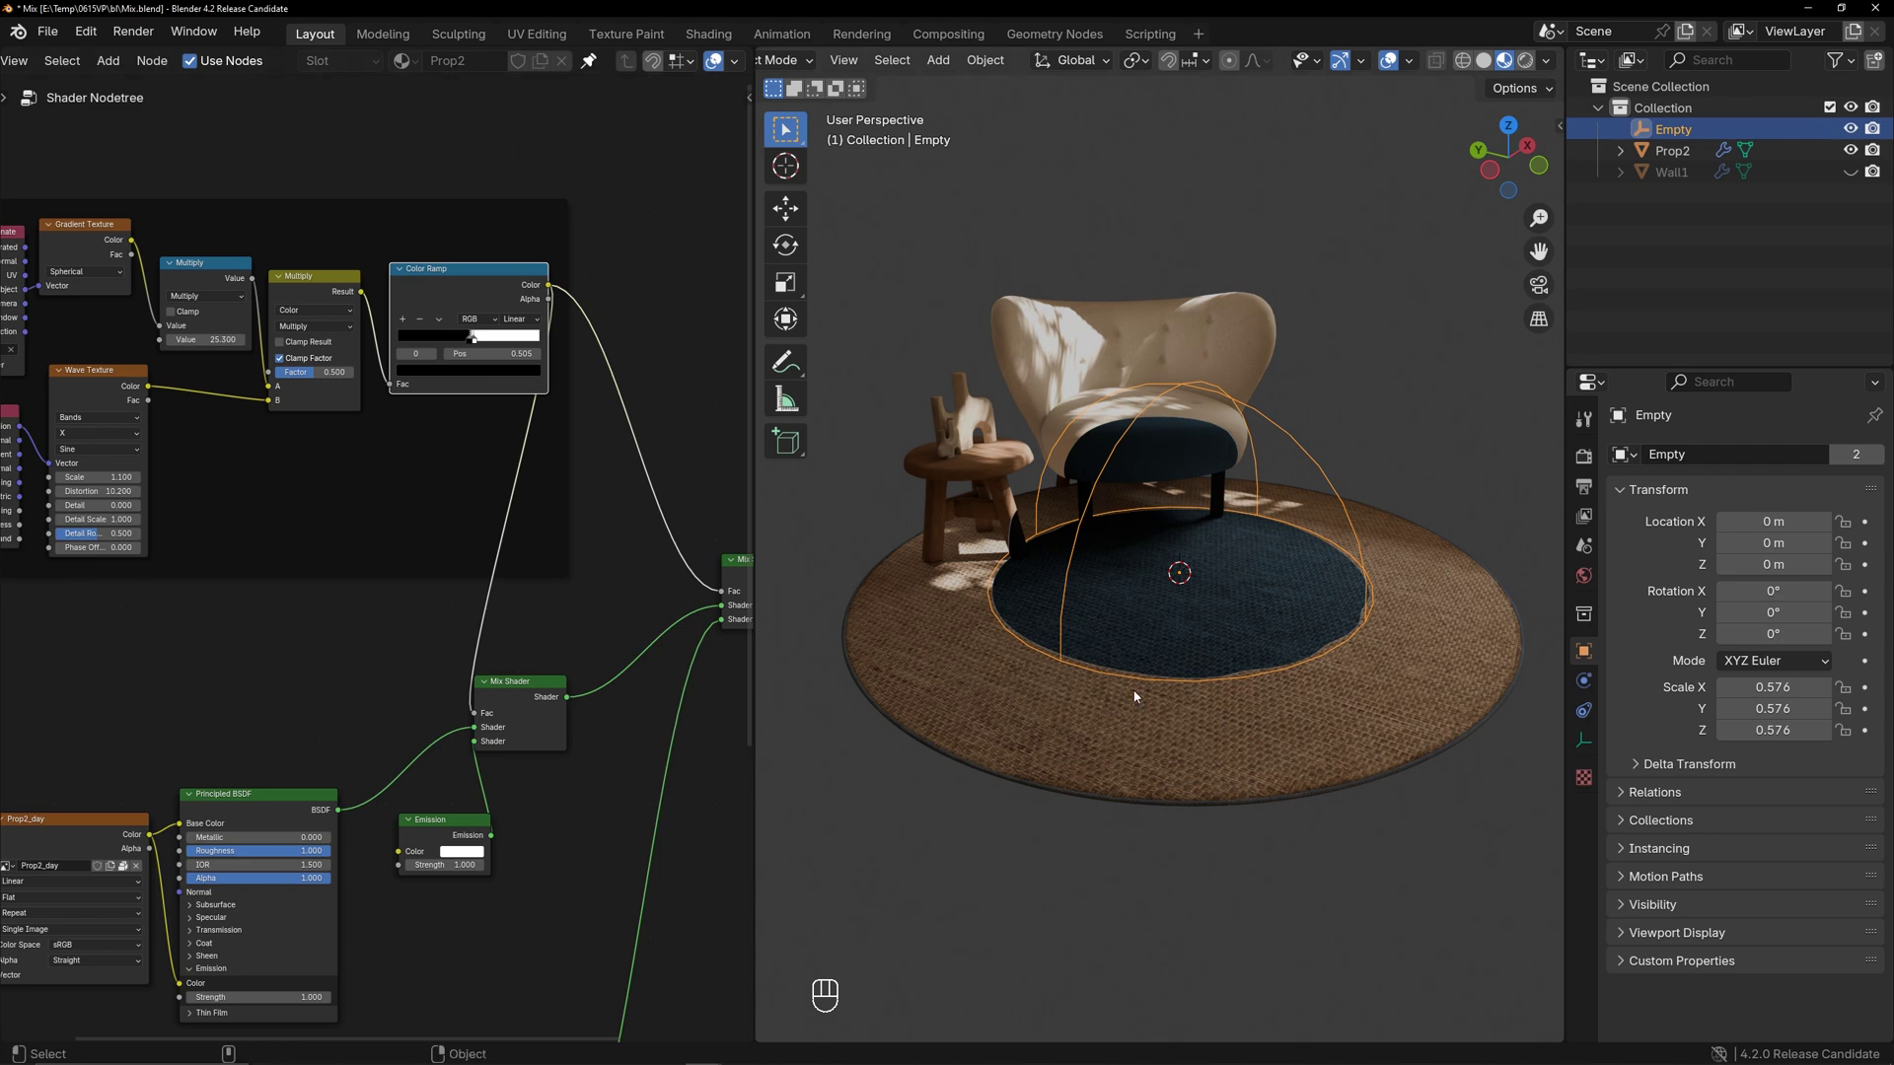
# Move the Color Ramp's black stop to position 0.320 and raise the Emission Strength to 15.400
pyautogui.scroll(3, 1229, 683)
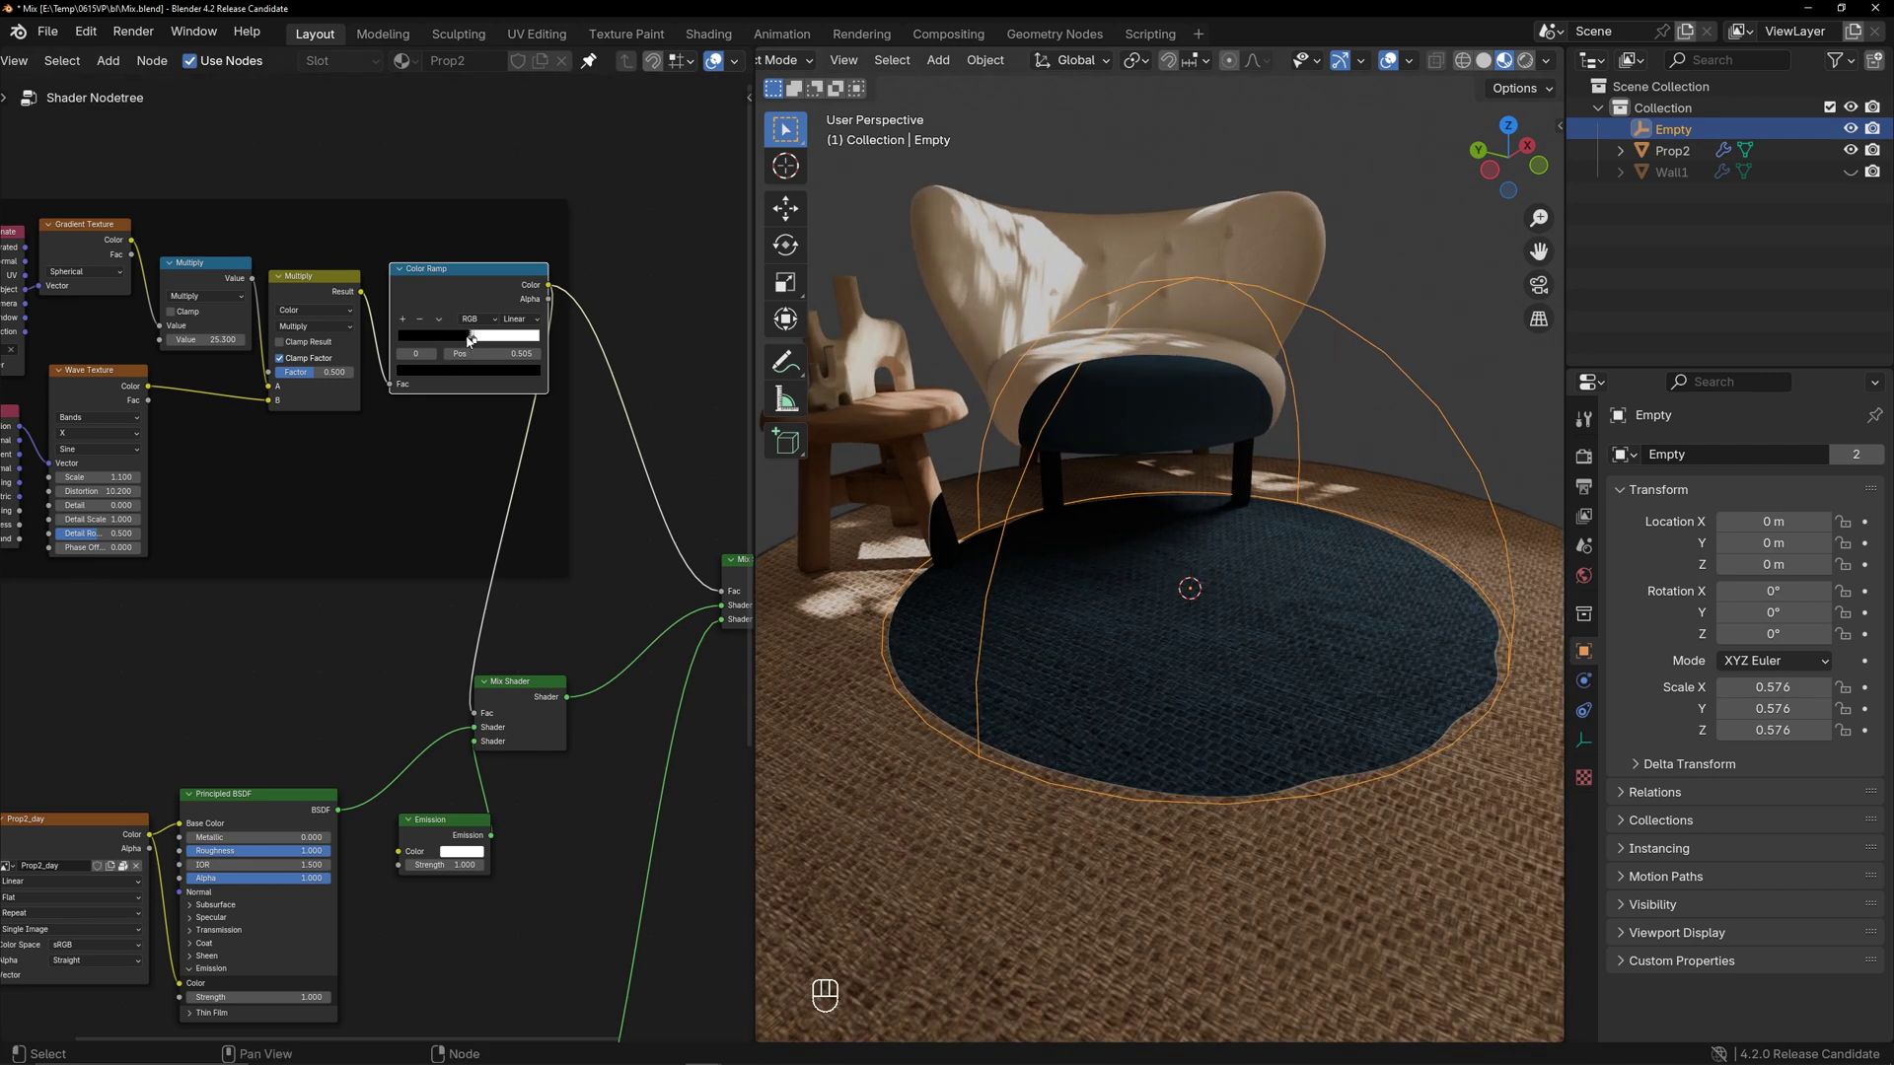
pyautogui.moveTo(470, 340); pyautogui.dragTo(437, 340)
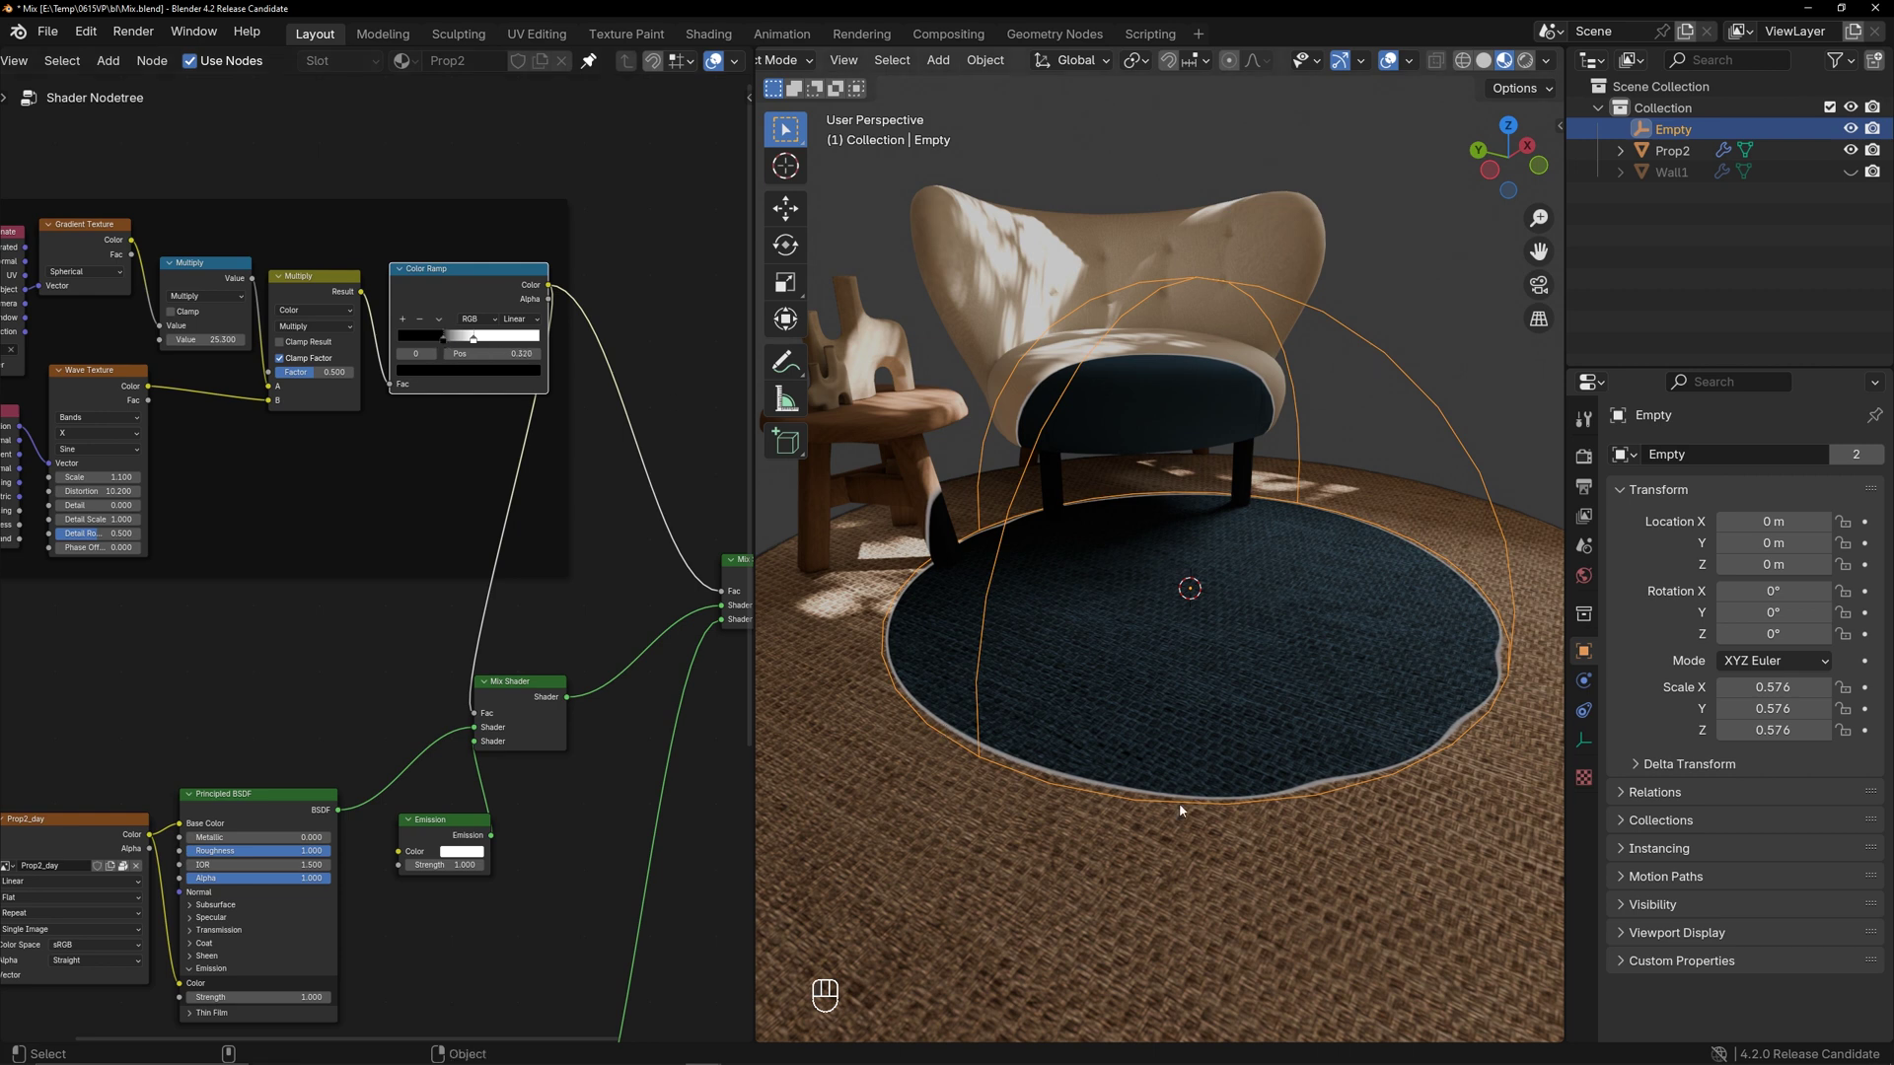
pyautogui.moveTo(444, 865); pyautogui.dragTo(523, 865)
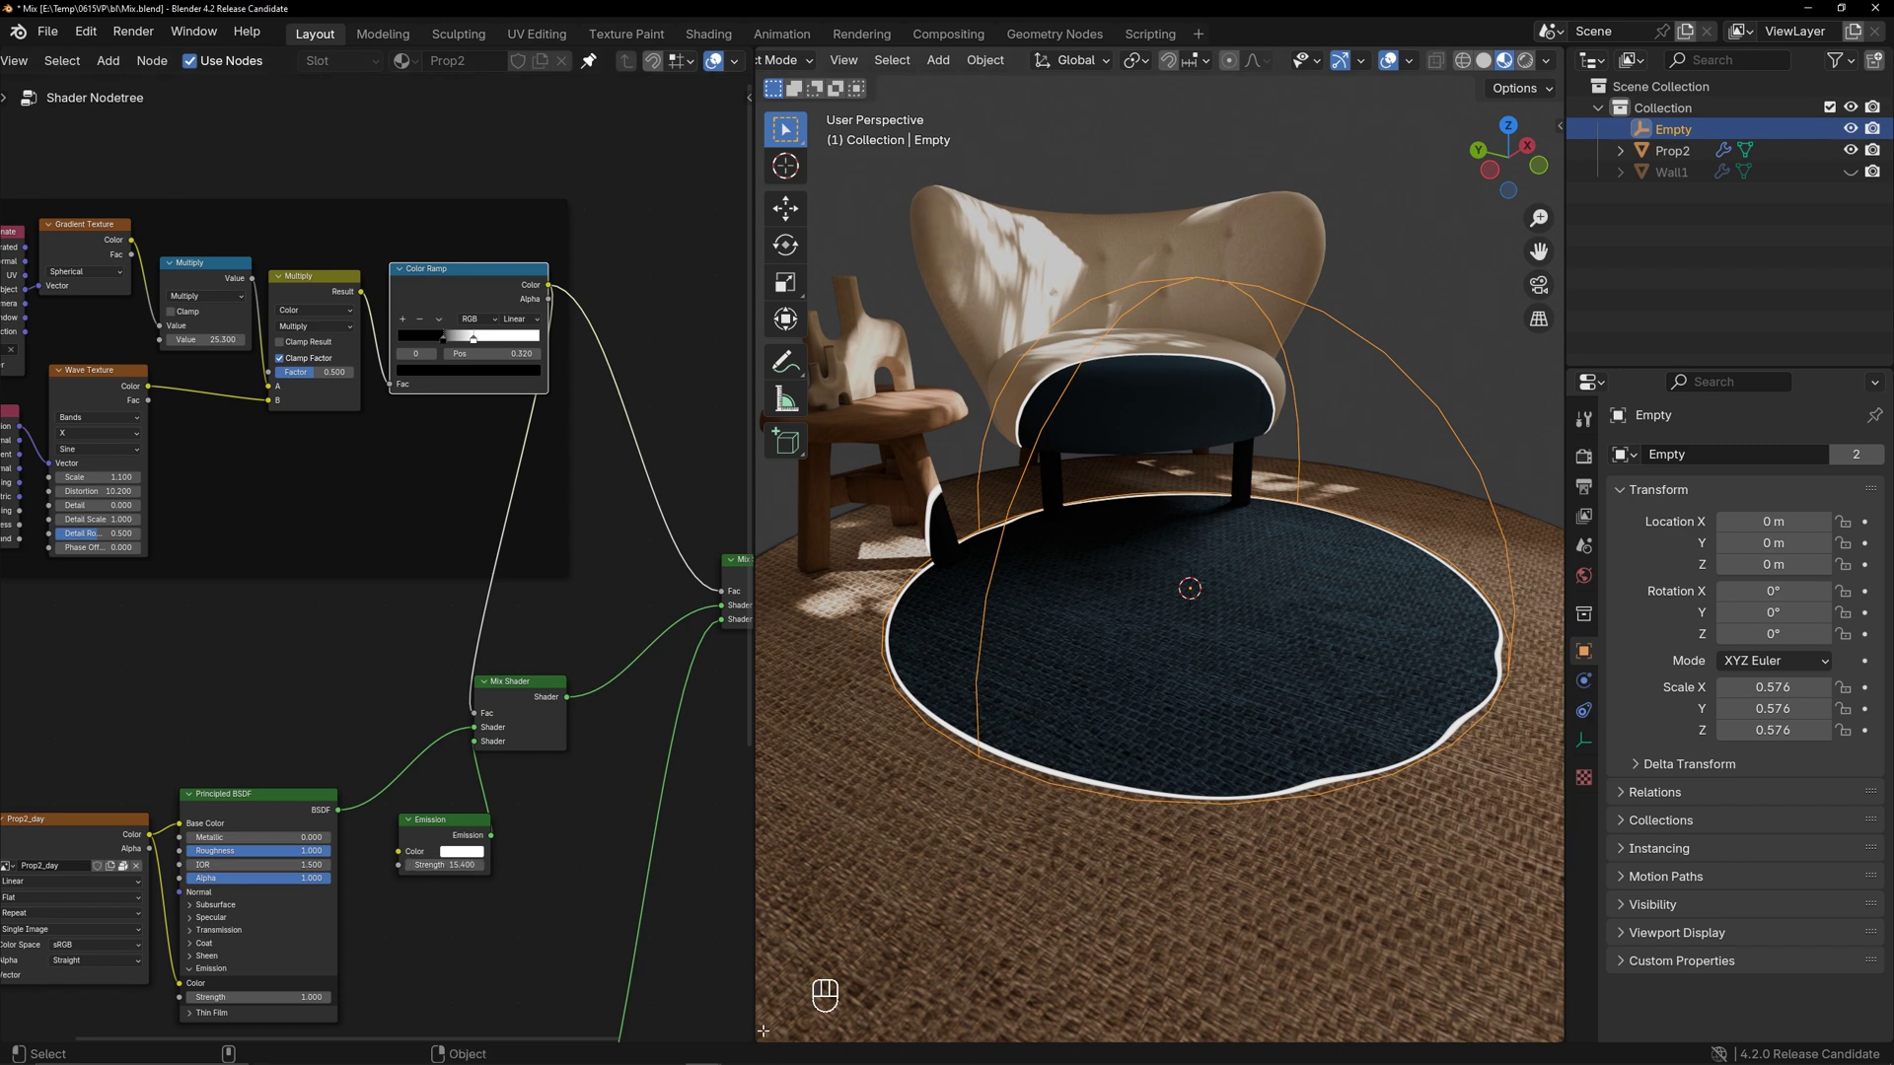
# Split off a Compositor area below the 3D viewport, hide its sidebar and enable compositing nodes
pyautogui.moveTo(775, 990); pyautogui.dragTo(796, 737)
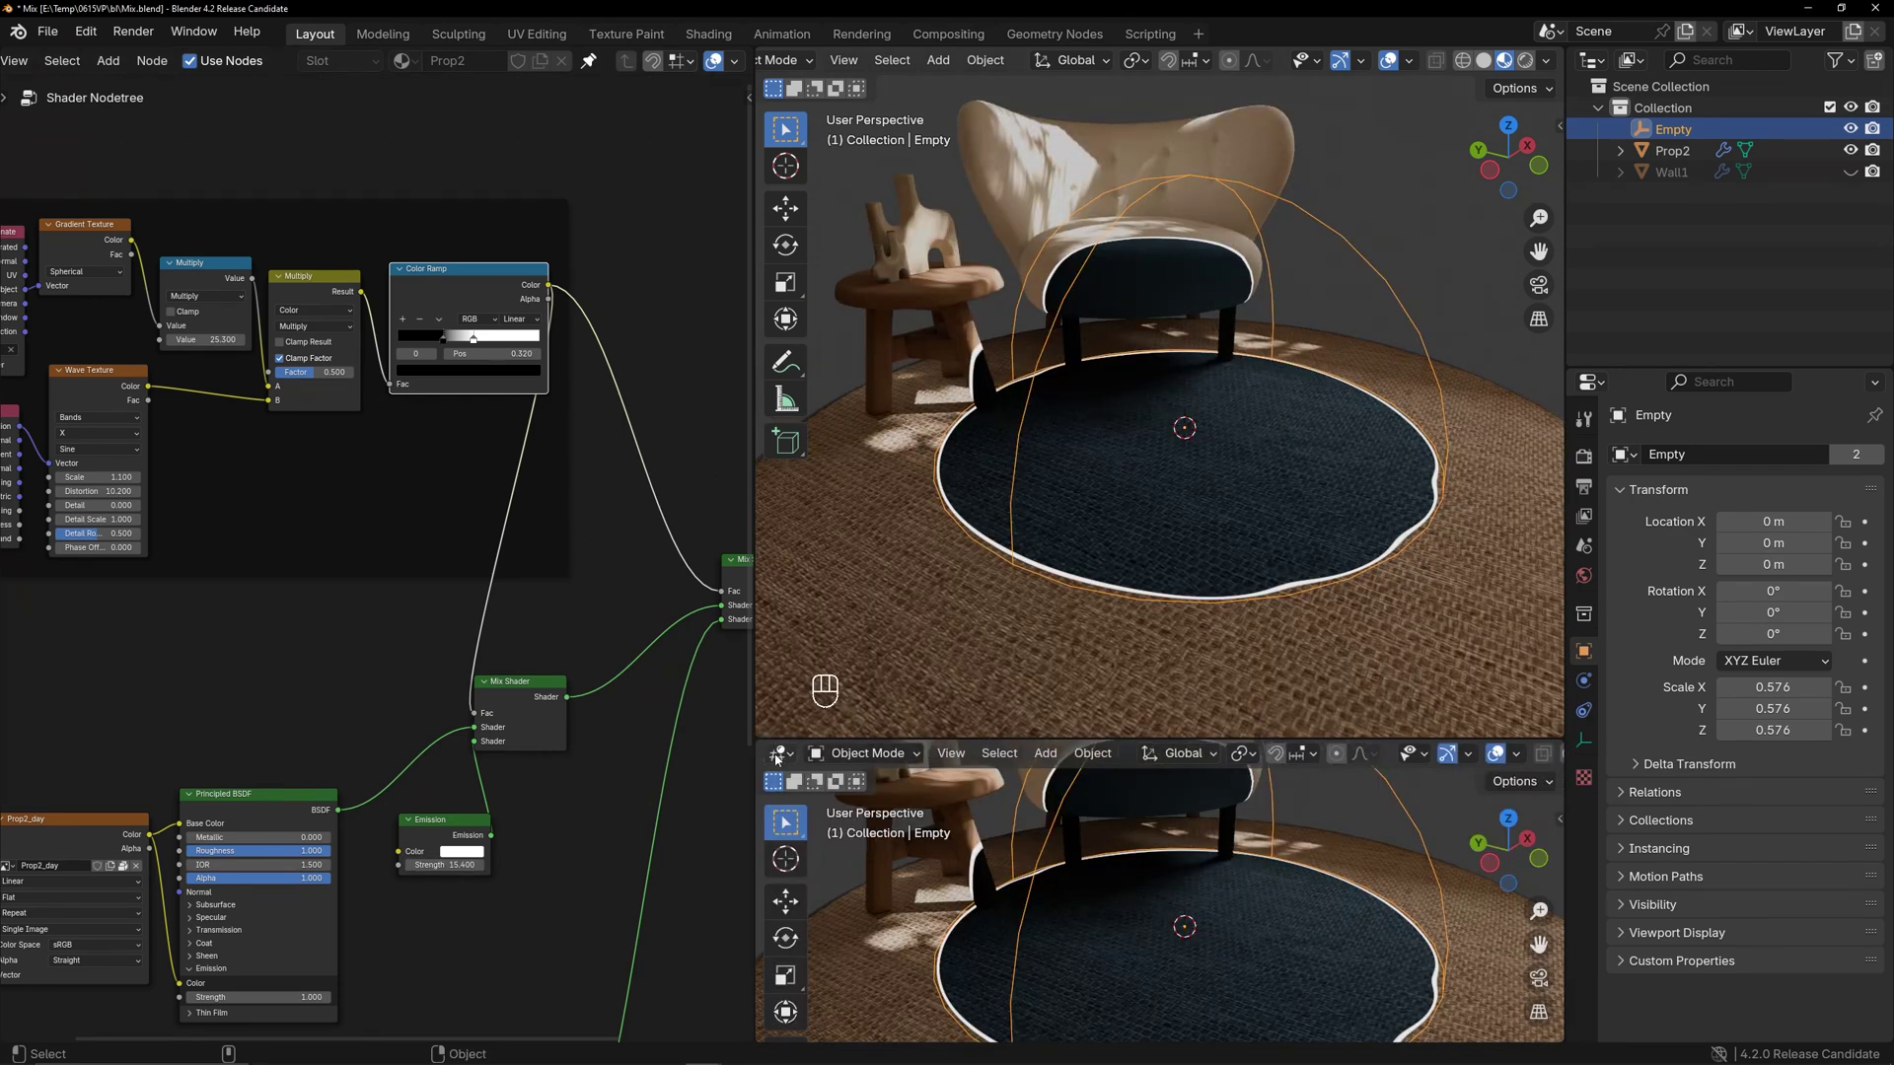
pyautogui.click(778, 754)
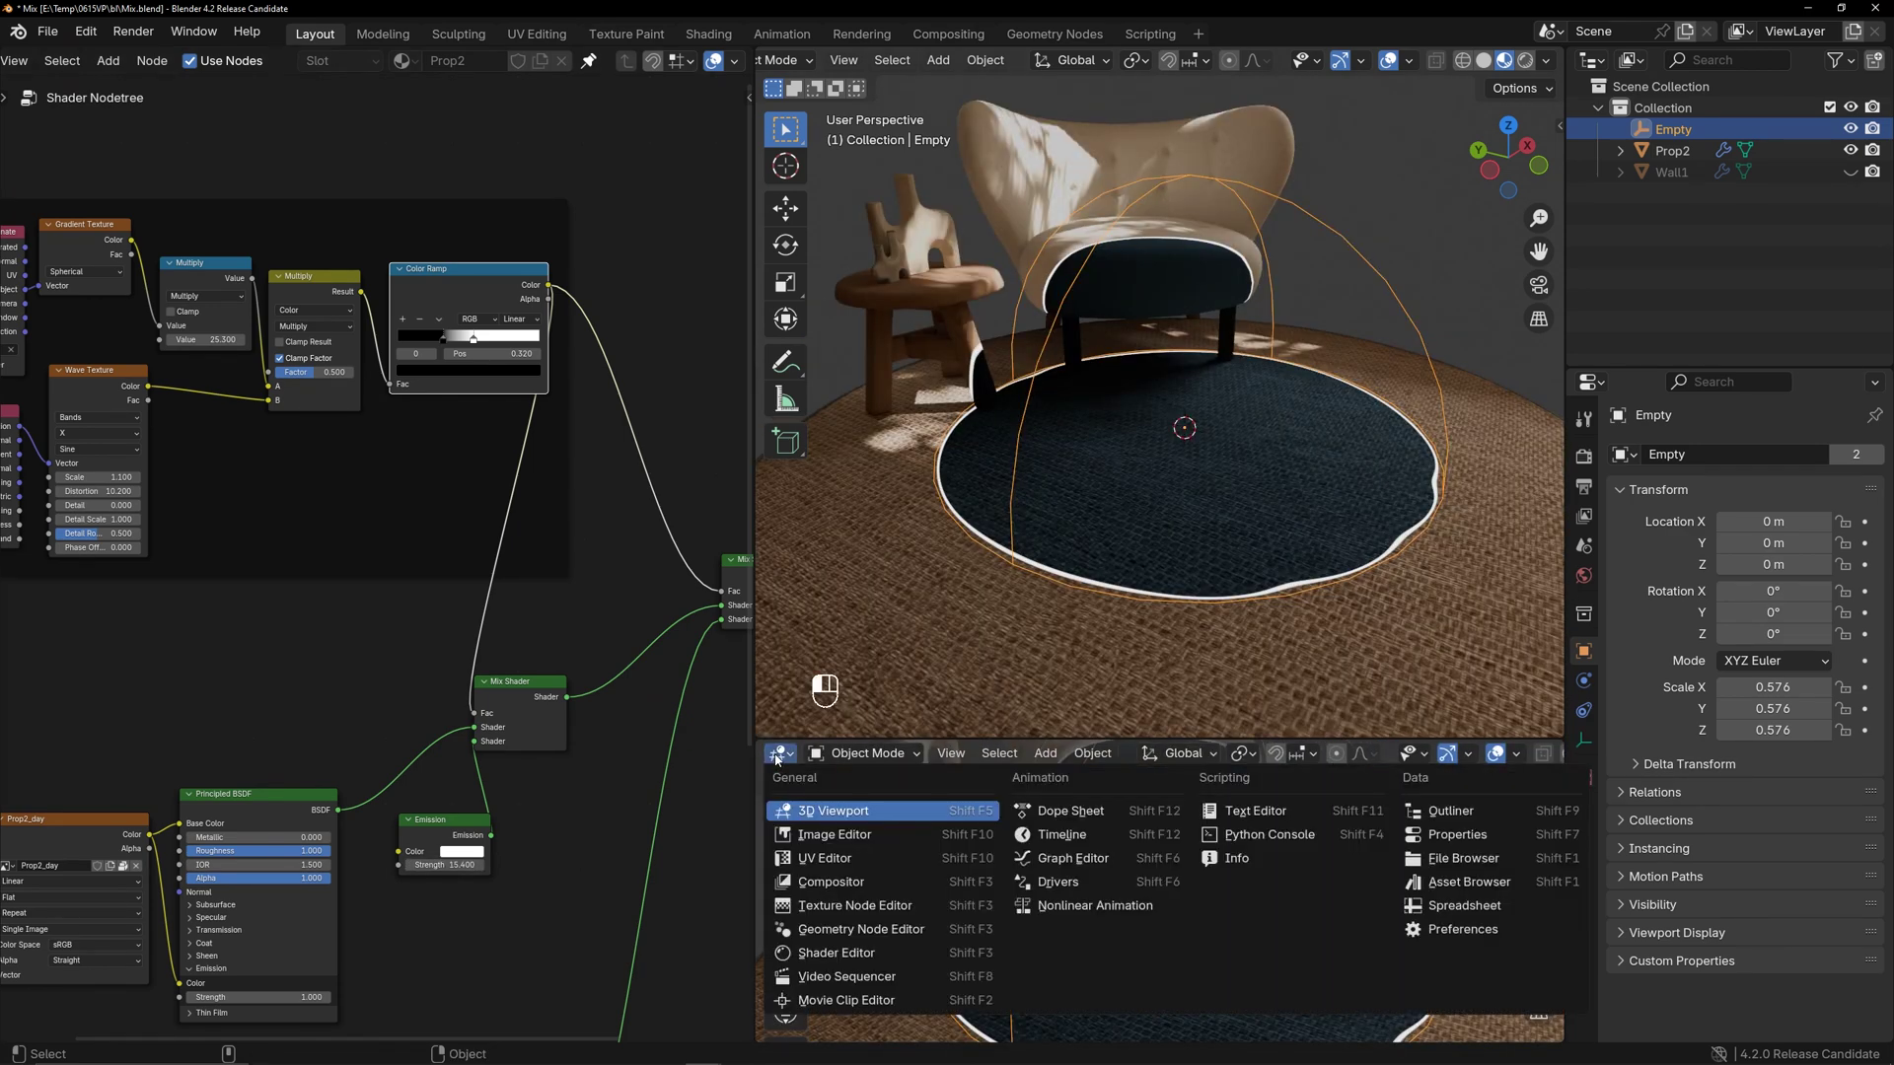
pyautogui.click(817, 881)
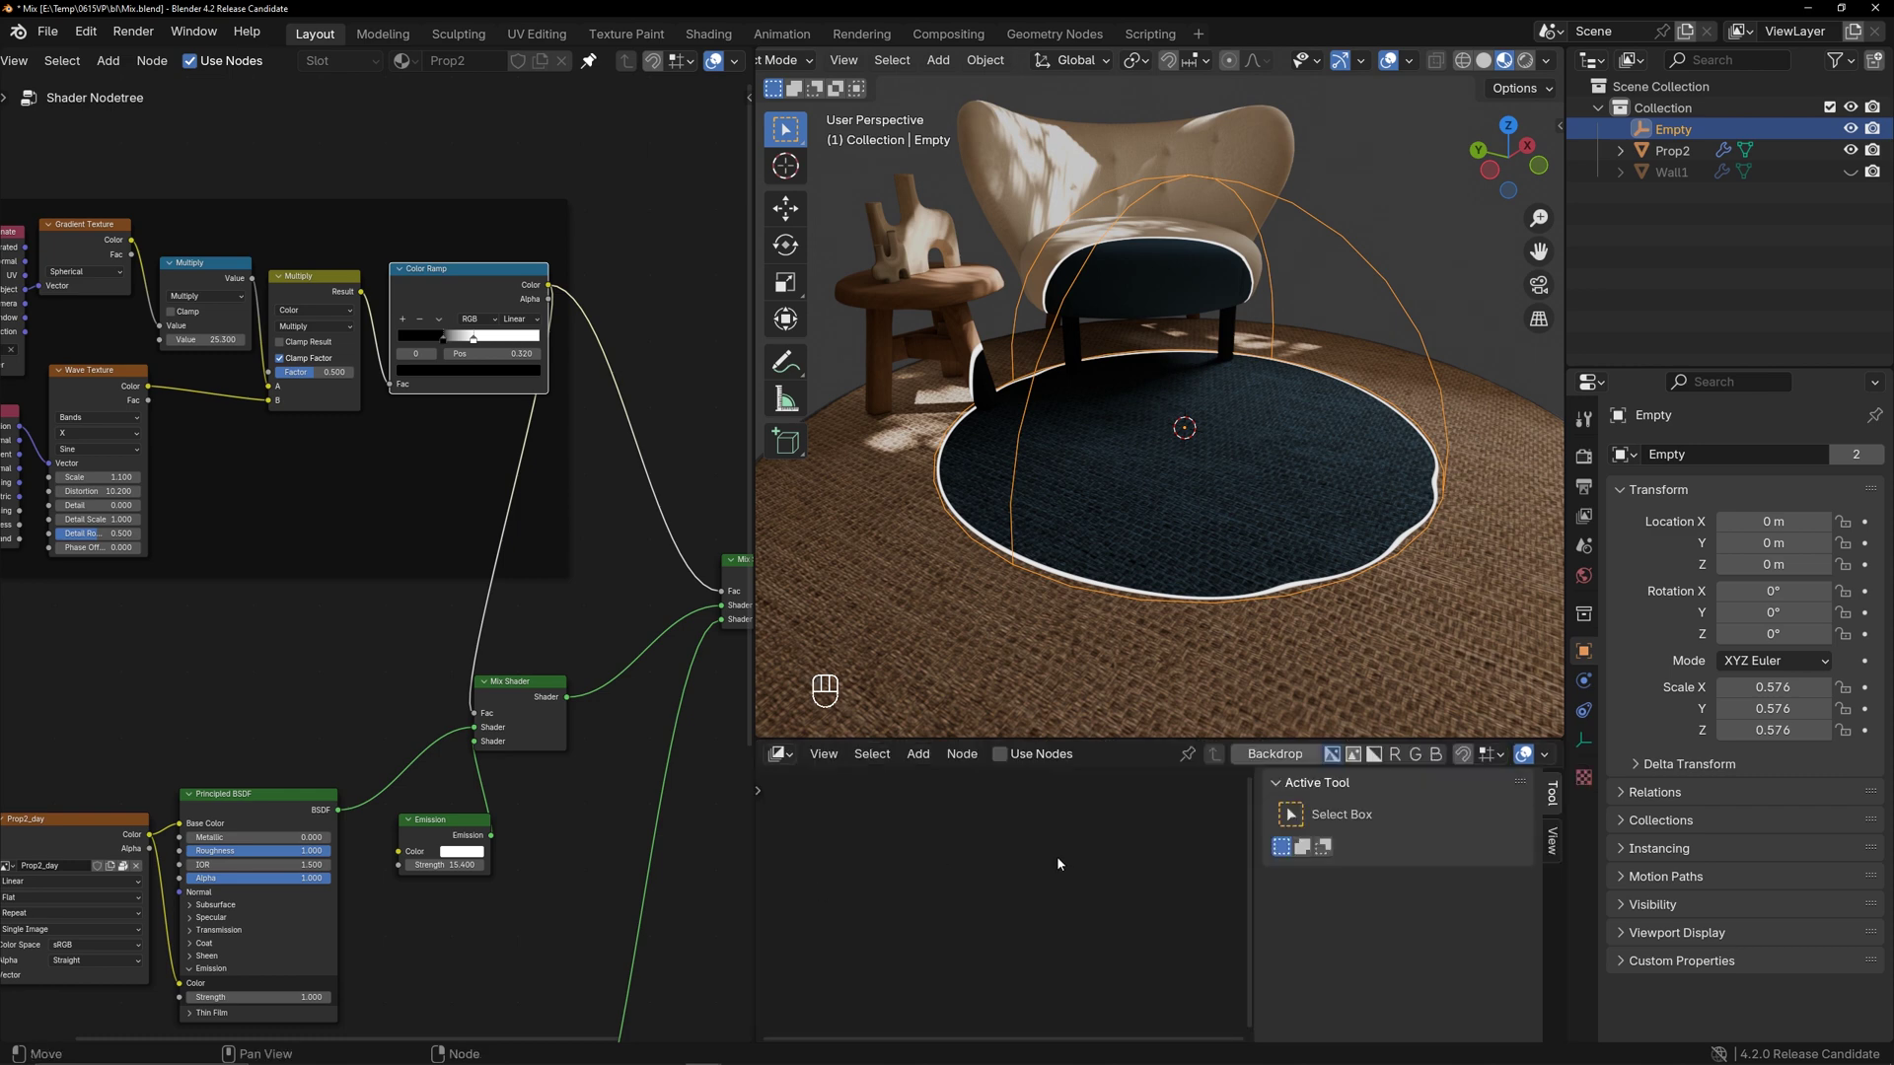
pyautogui.press('n')
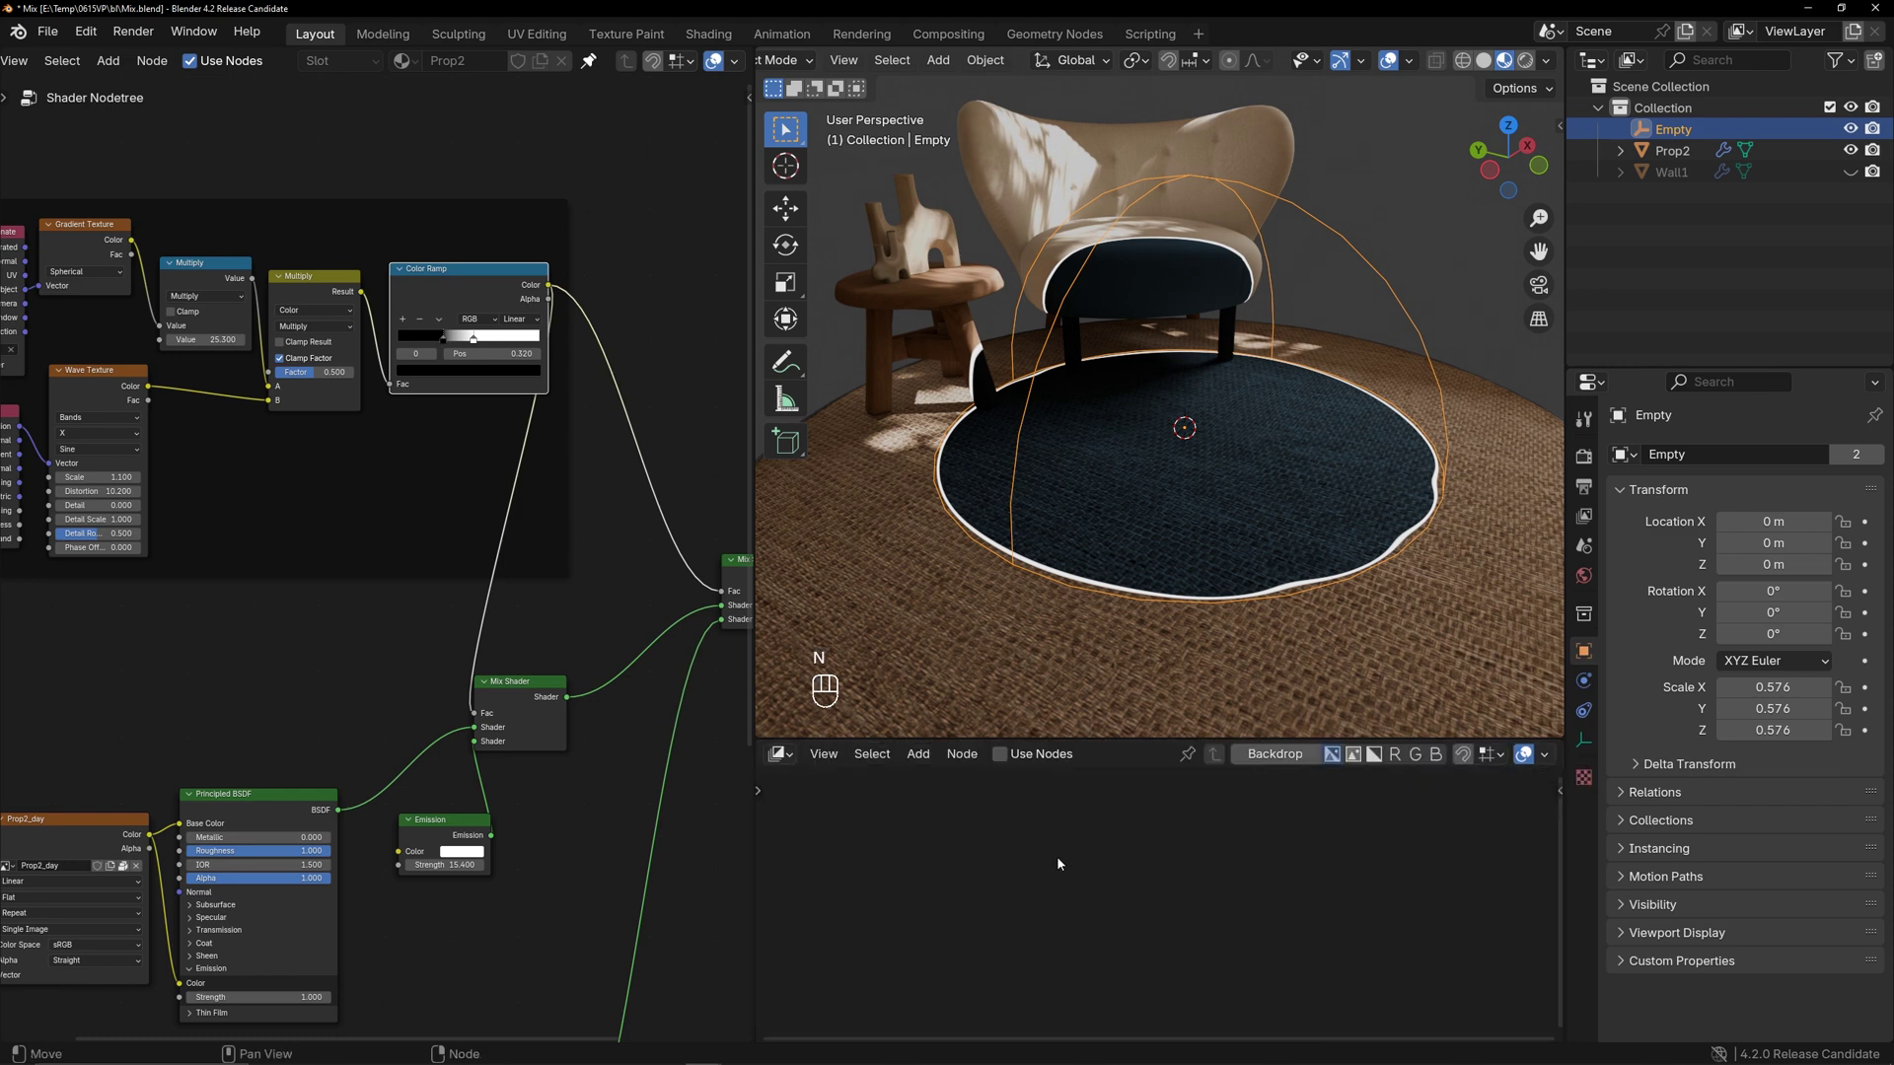
pyautogui.click(1001, 755)
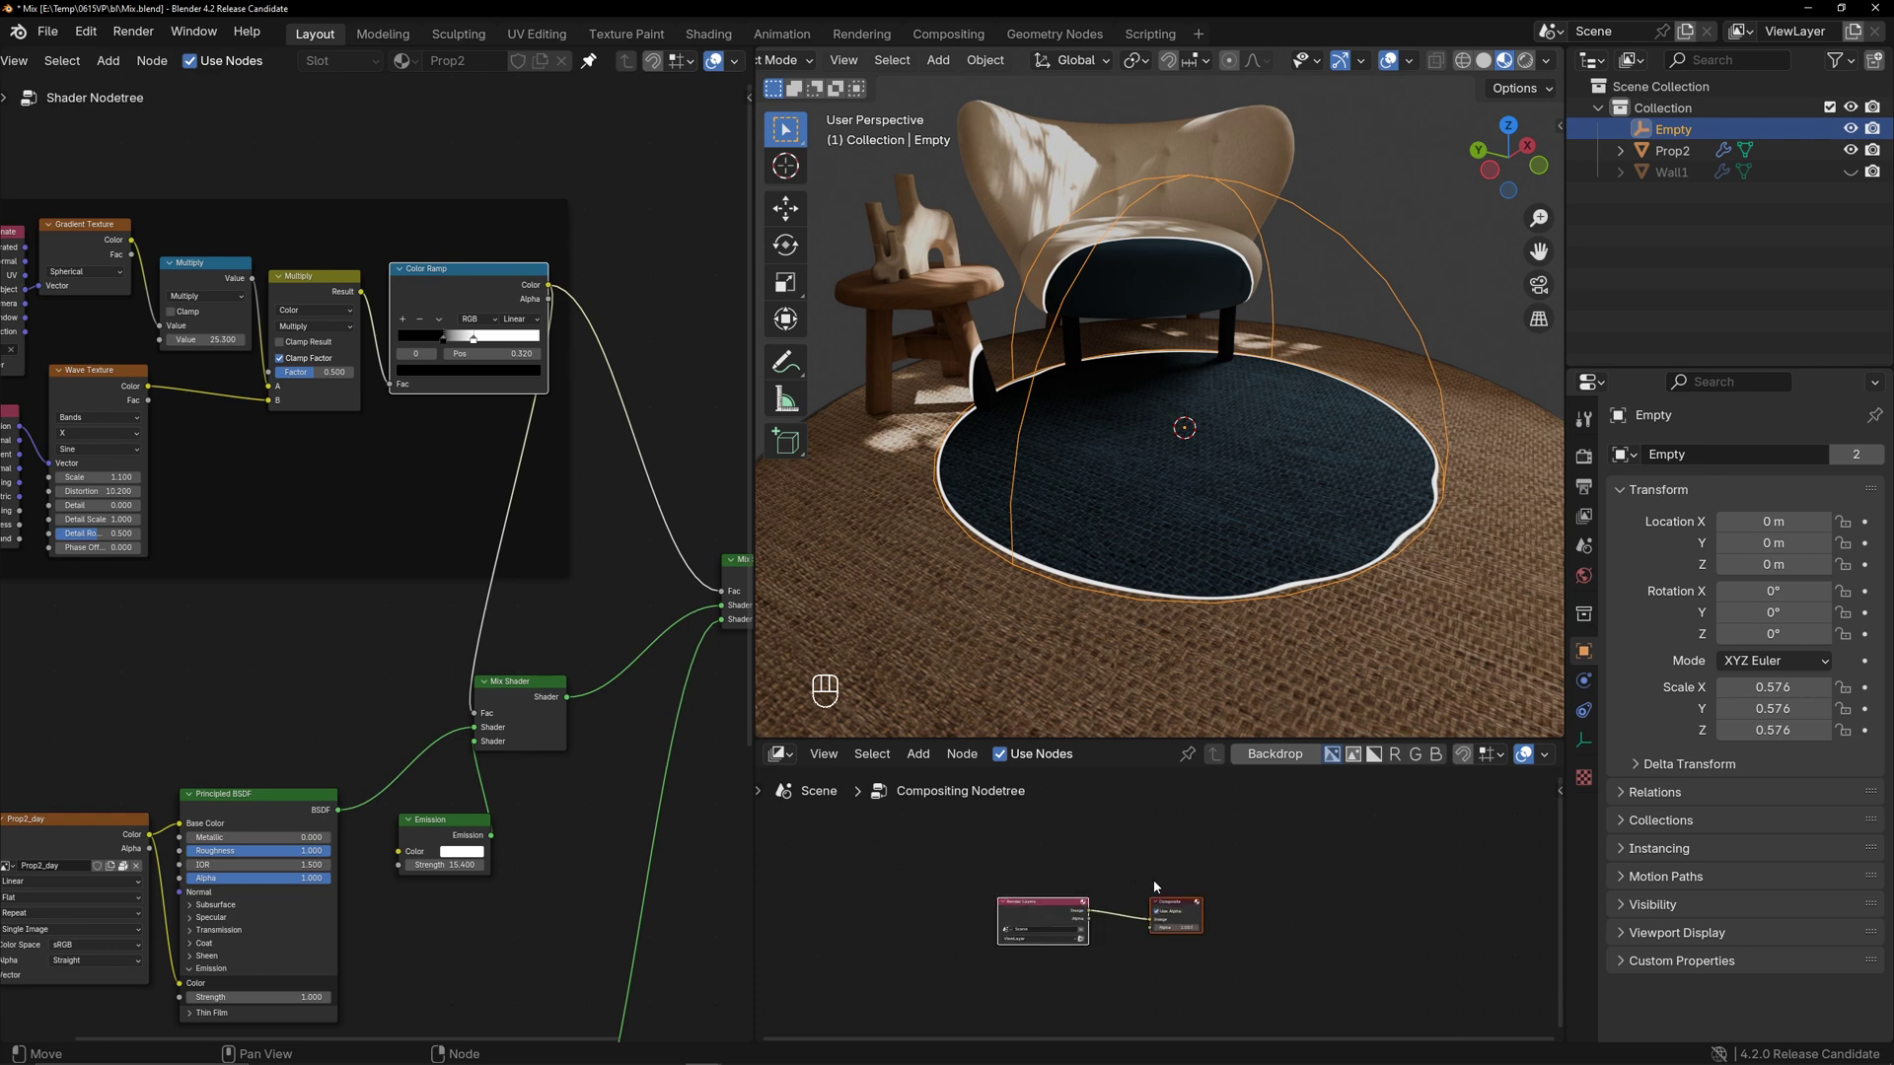
pyautogui.press('Home')
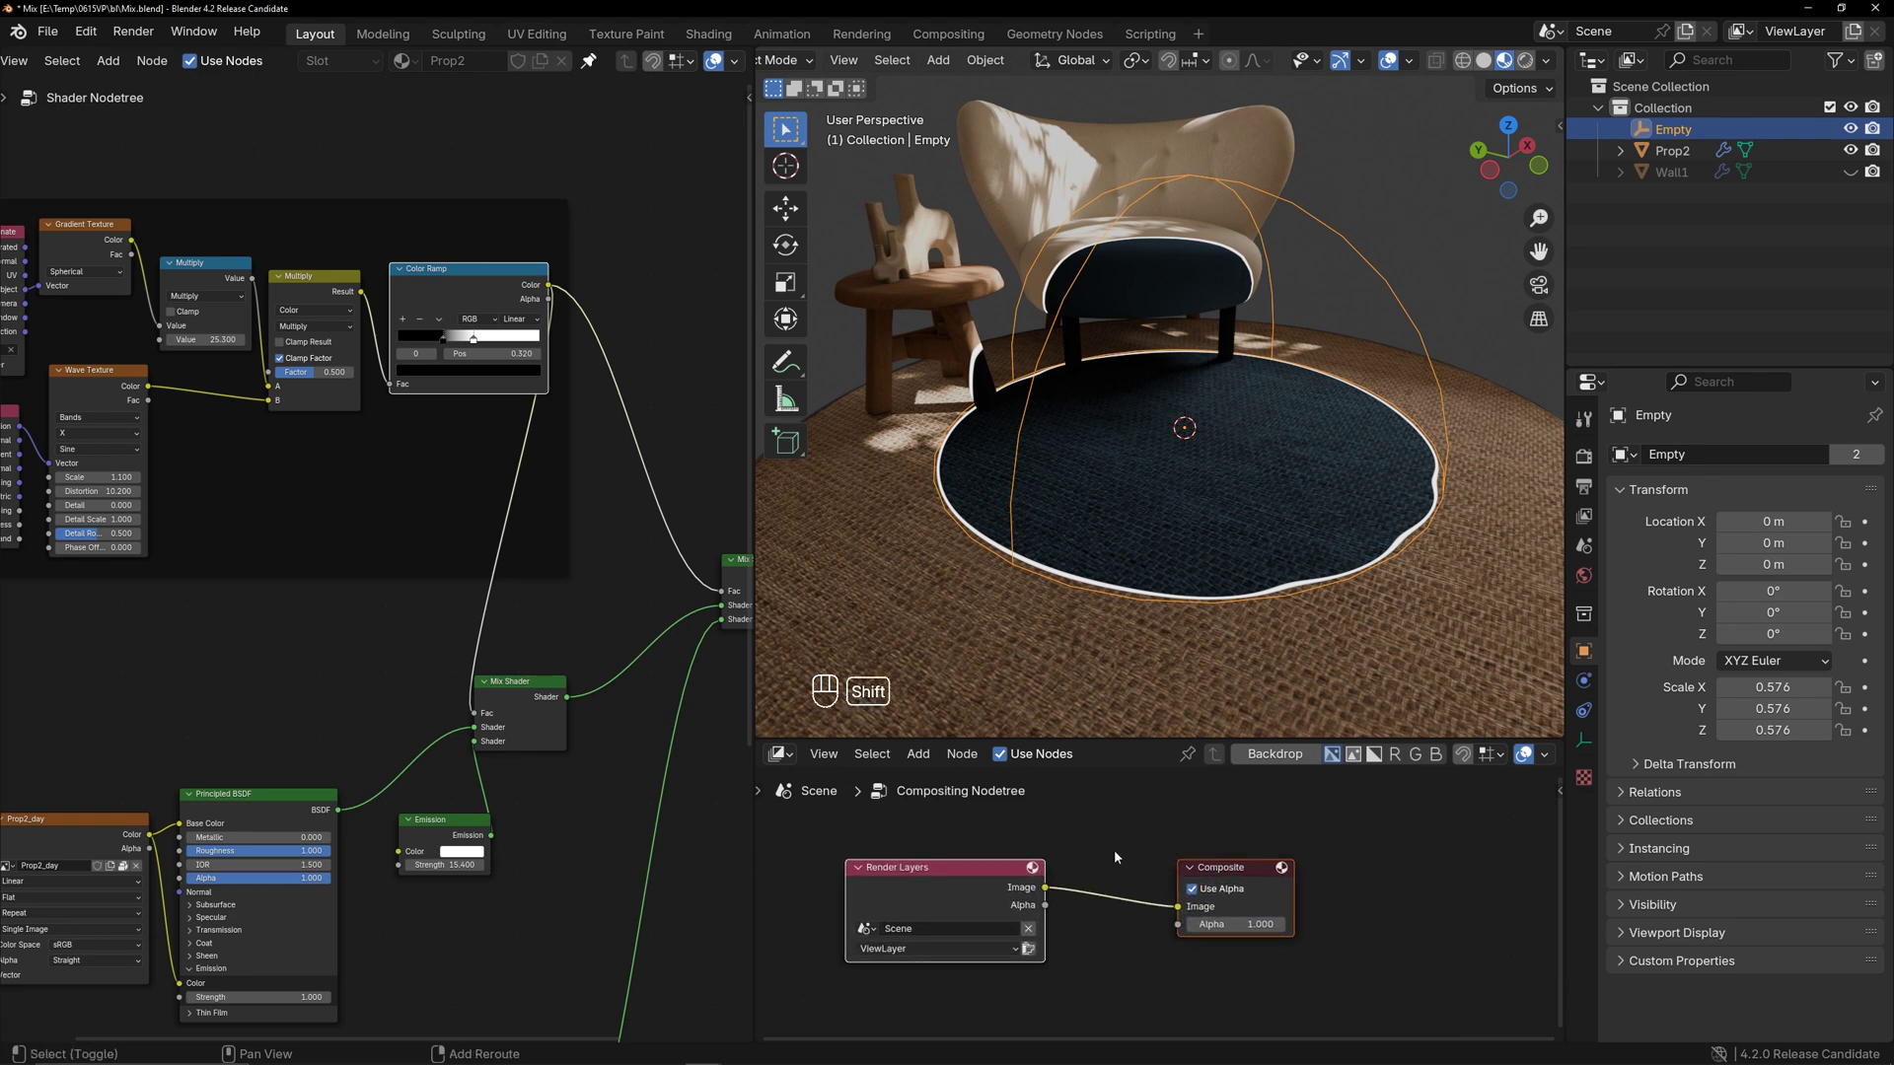
# Insert a Glare node between Render Layers and Composite, and set the viewport's compositor preview to Always
pyautogui.hotkey('shift', 'a')
pyautogui.moveTo(1115, 846)
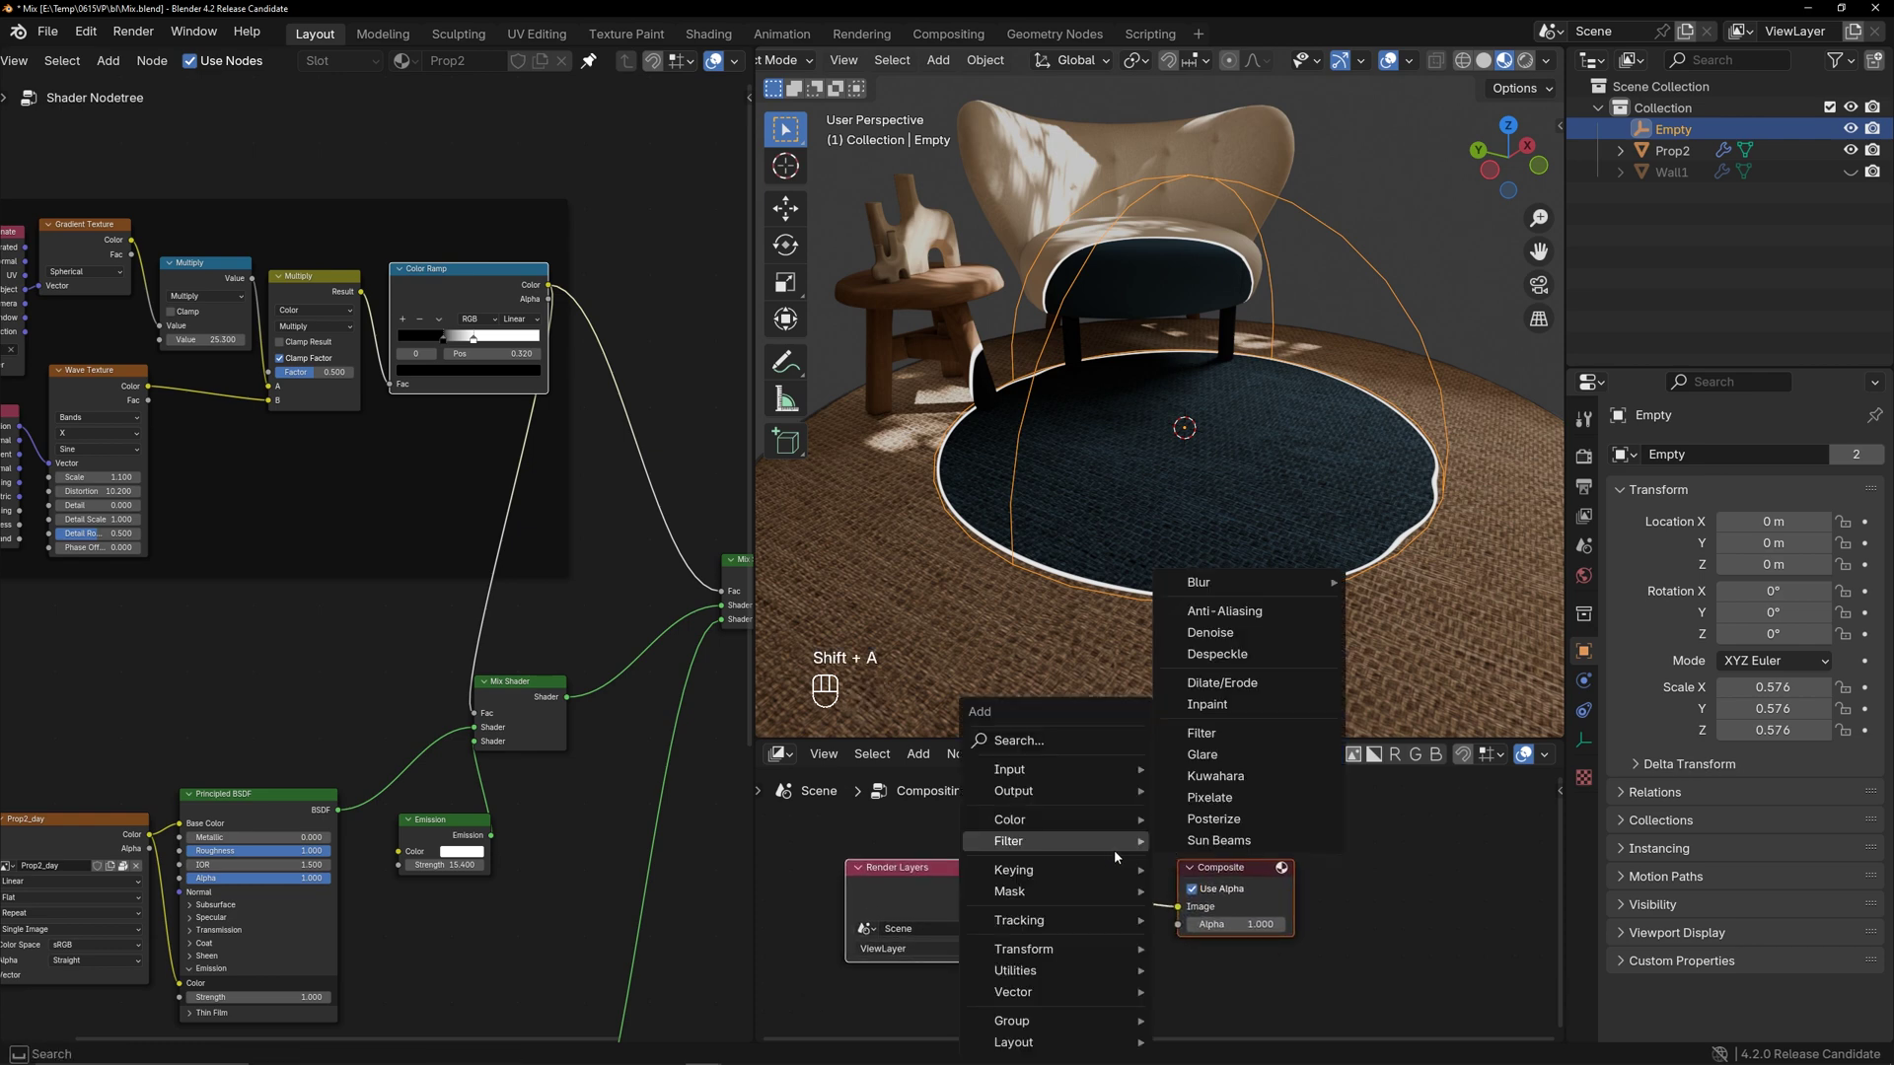
pyautogui.click(1203, 755)
pyautogui.click(1166, 860)
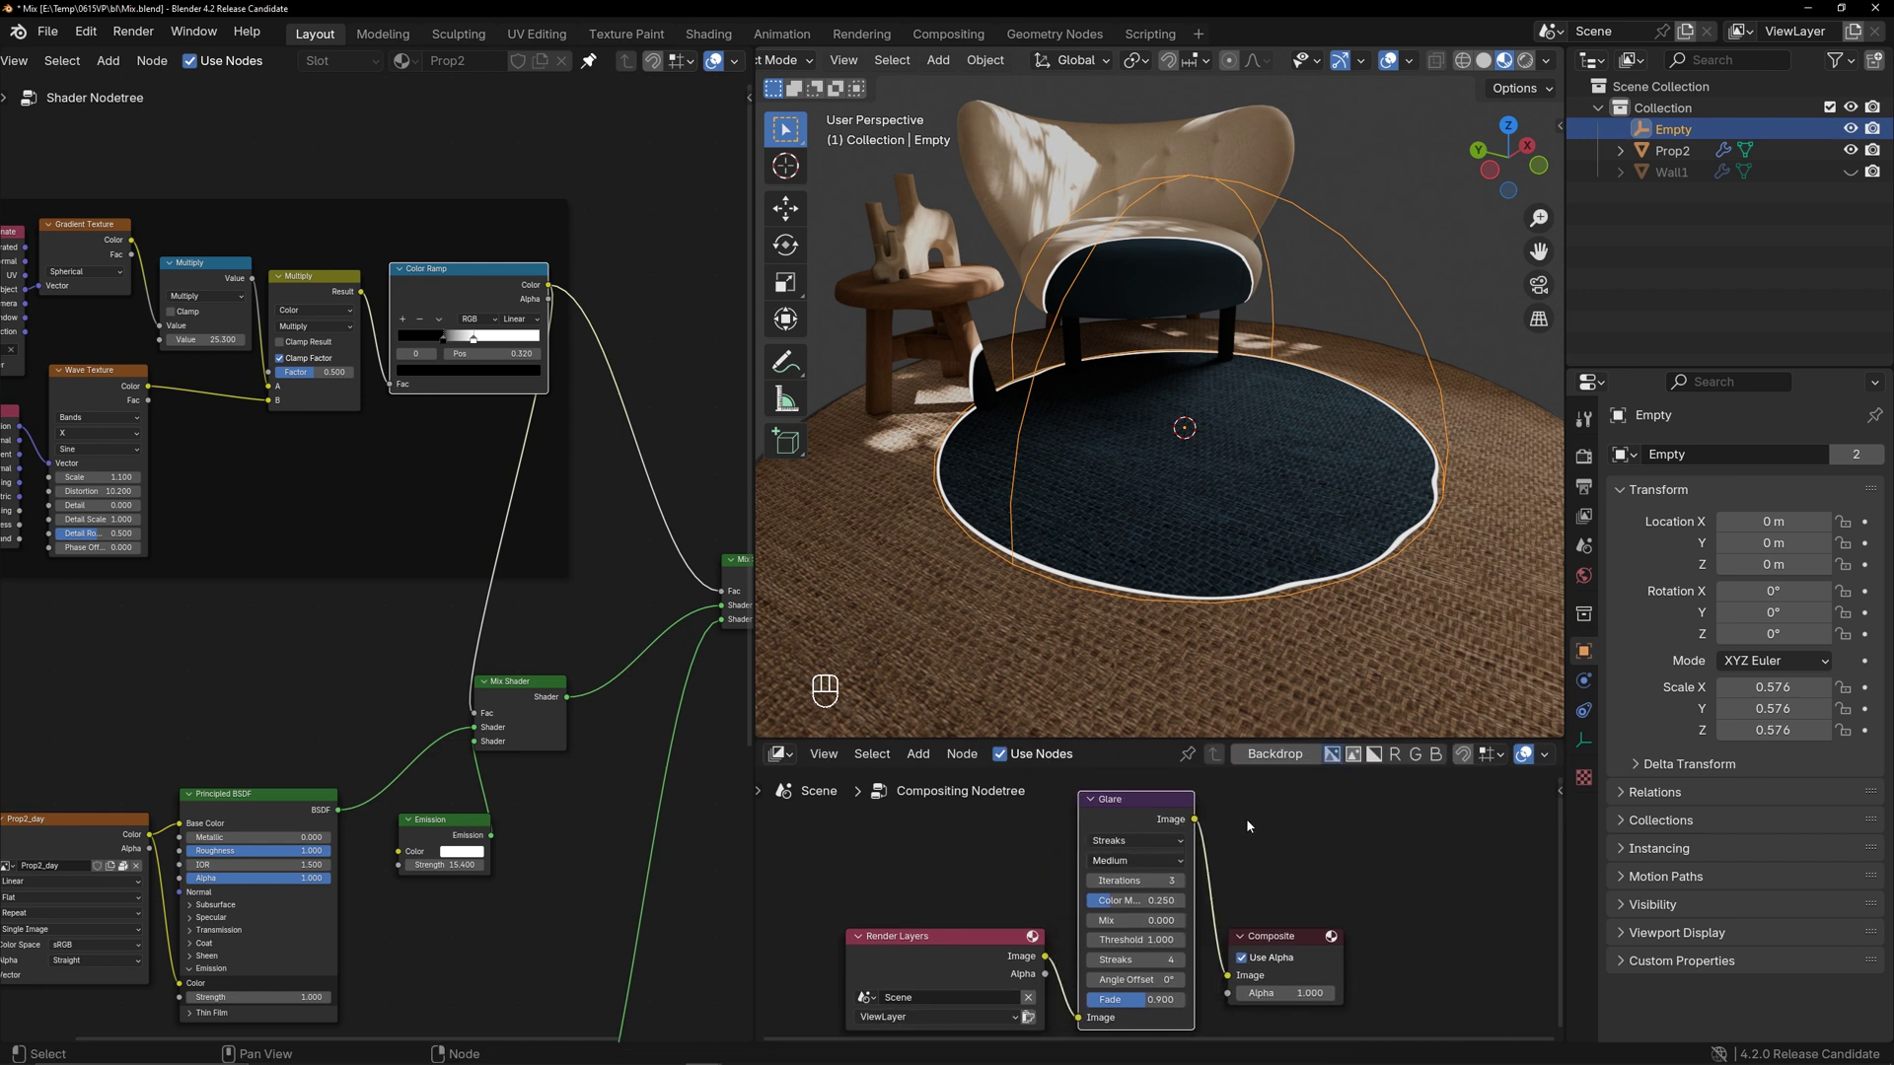
pyautogui.click(1546, 61)
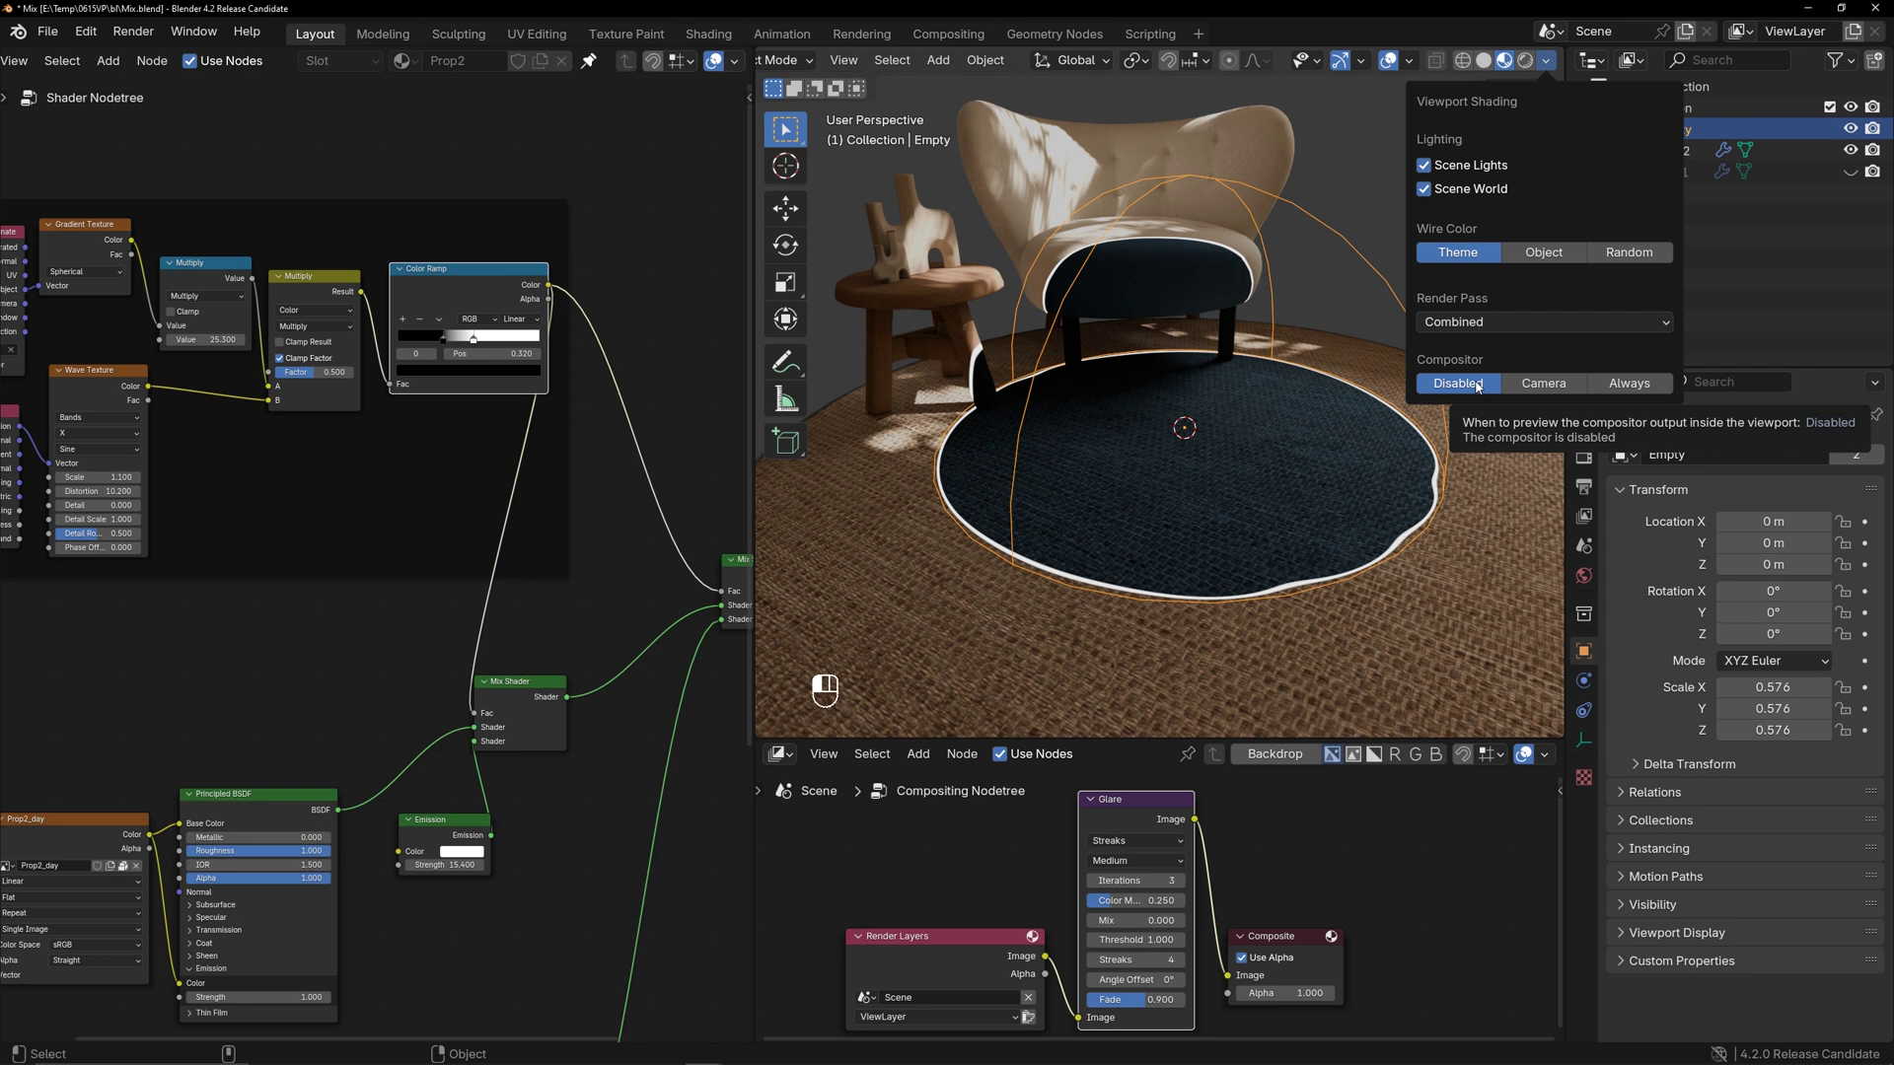
pyautogui.click(1621, 385)
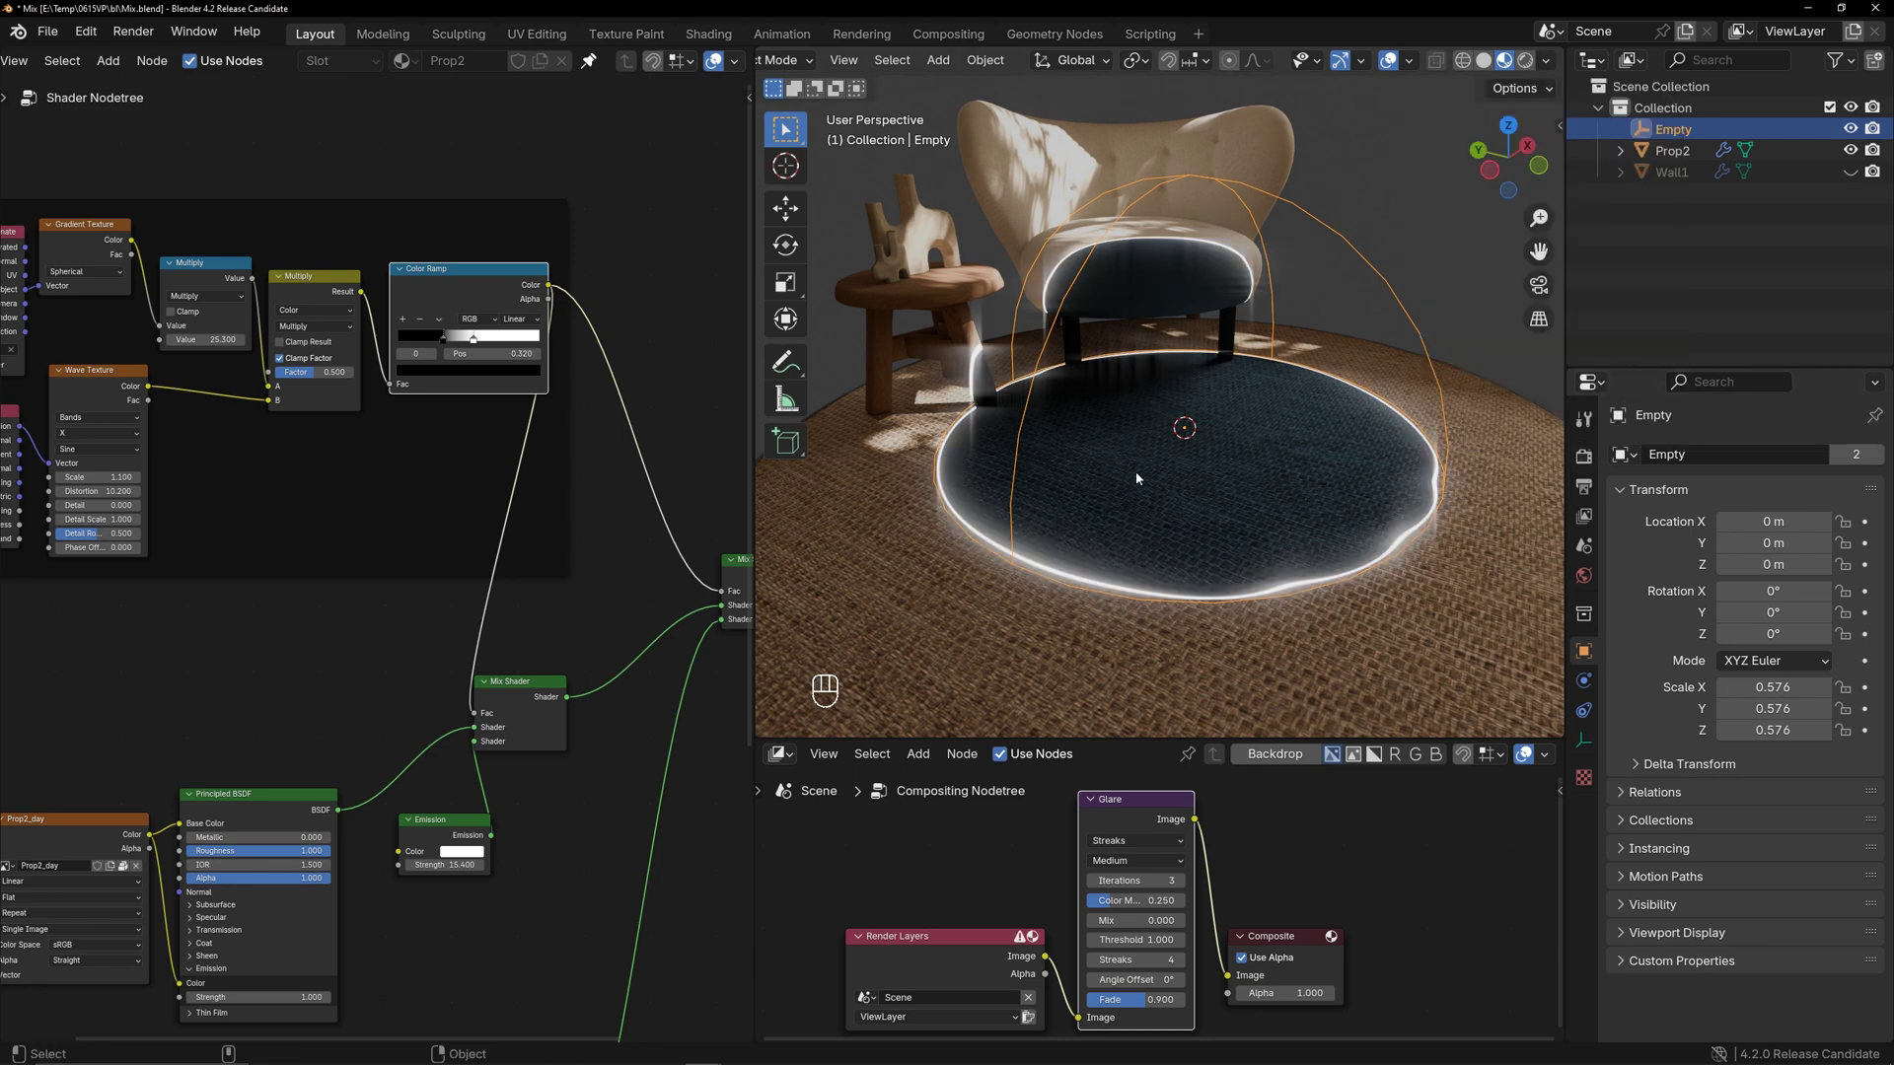
# Try the Bloom, Ghosts, Streaks and Simple Star glare types, and set the Glare node to Bloom
pyautogui.click(1134, 841)
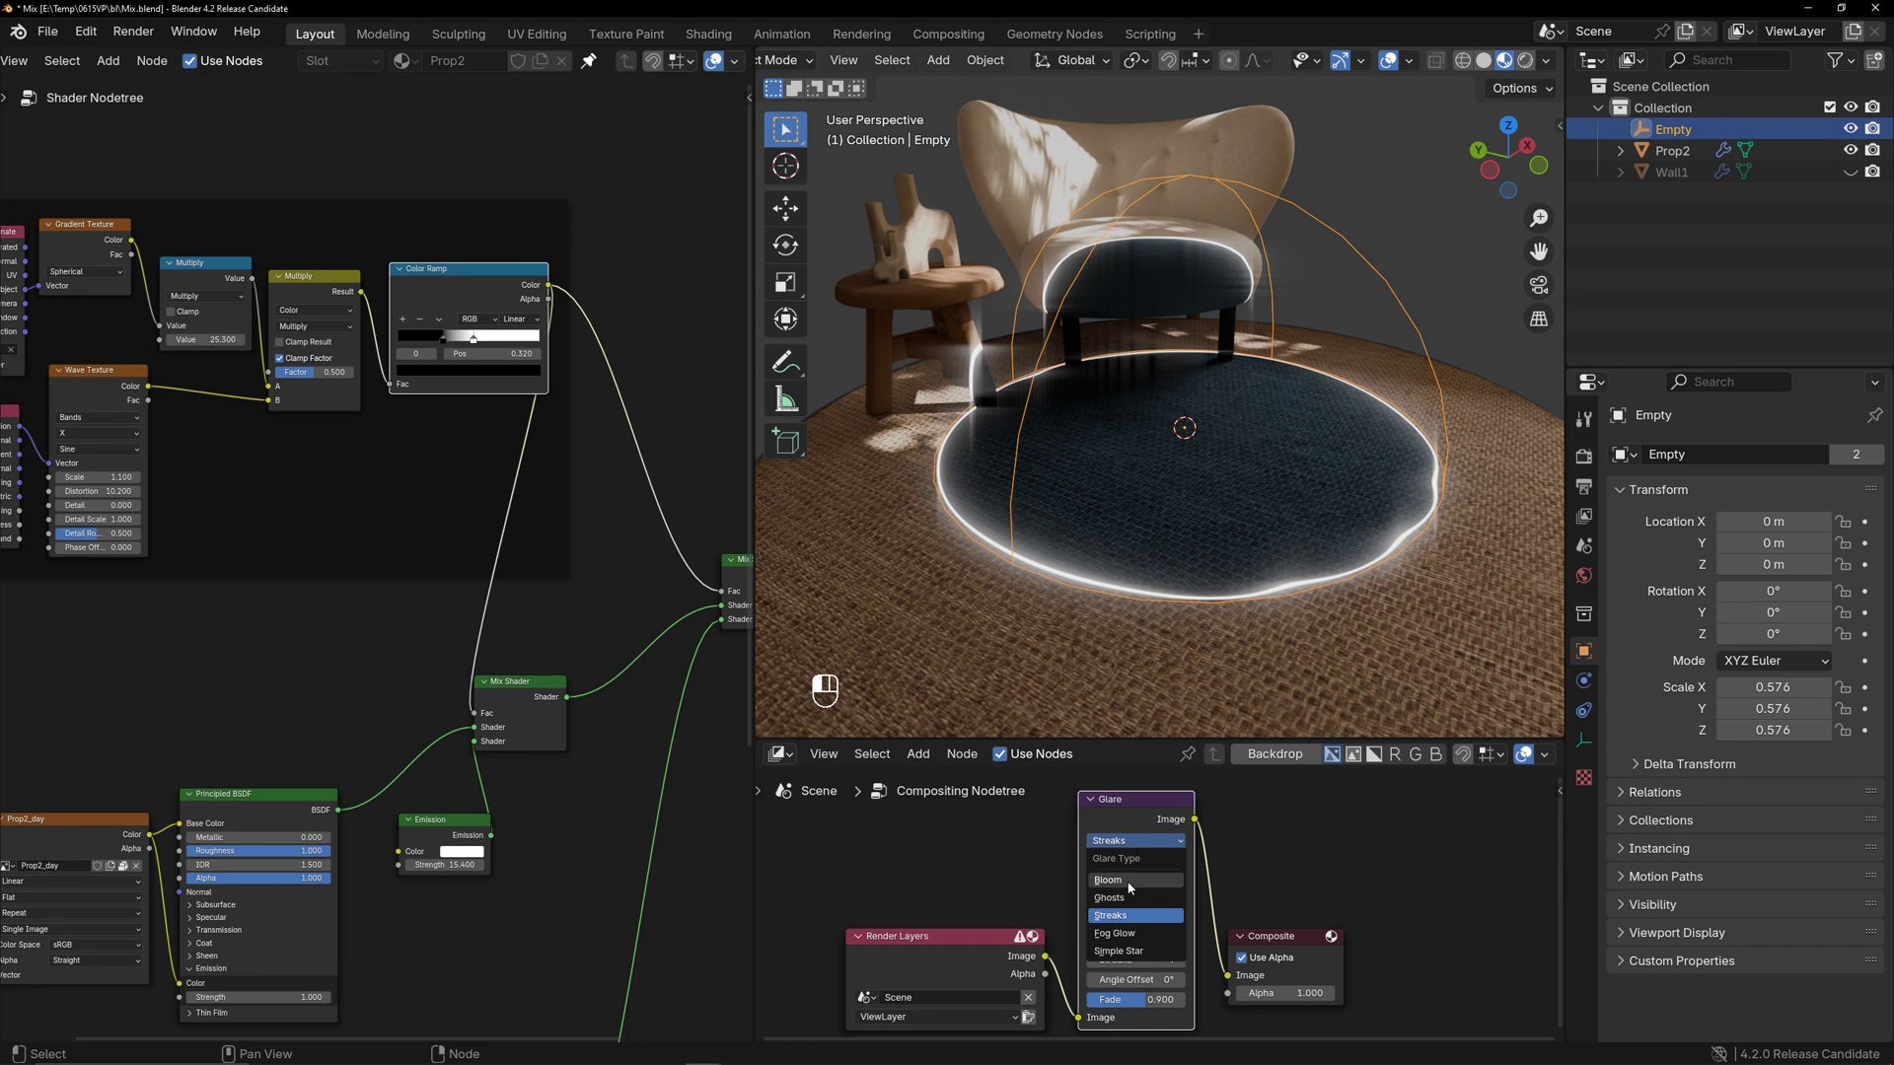
pyautogui.click(1130, 888)
pyautogui.click(1119, 843)
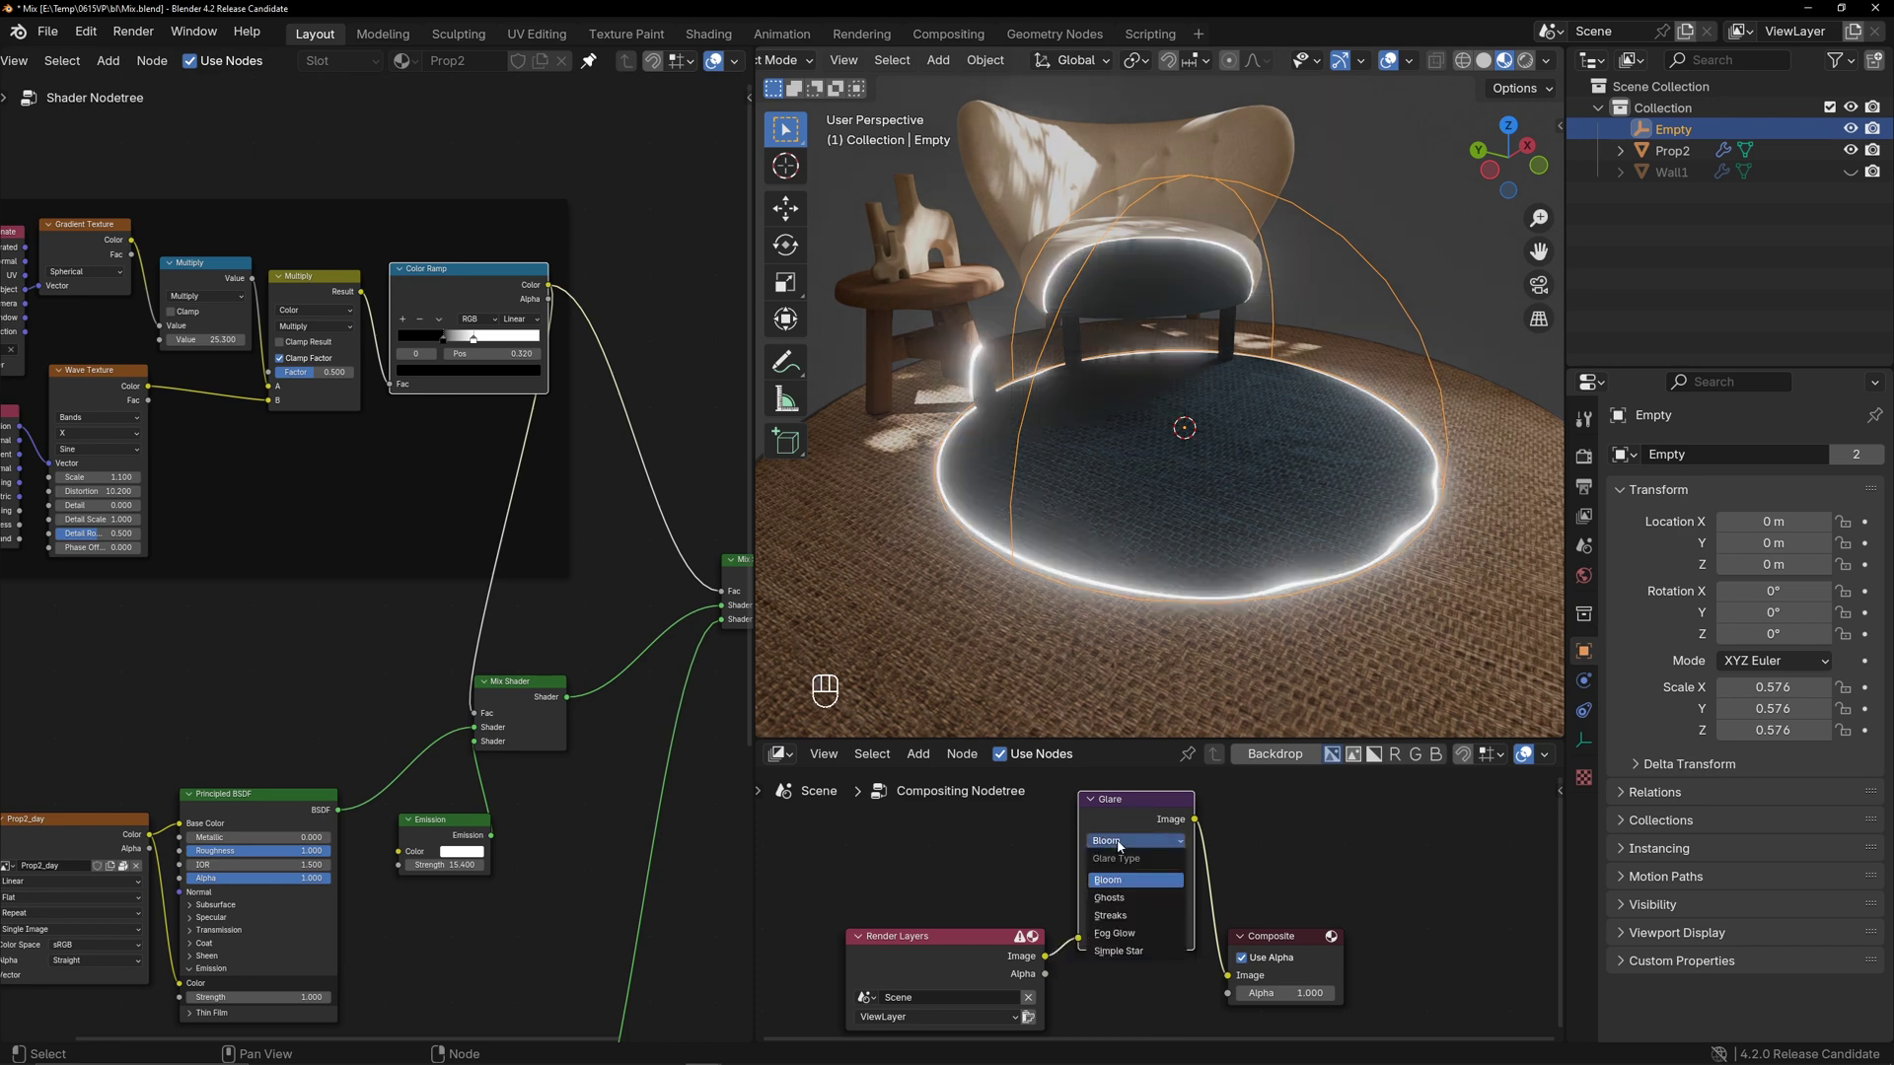
pyautogui.click(1129, 893)
pyautogui.moveTo(1302, 463); pyautogui.dragTo(1195, 561, button='middle')
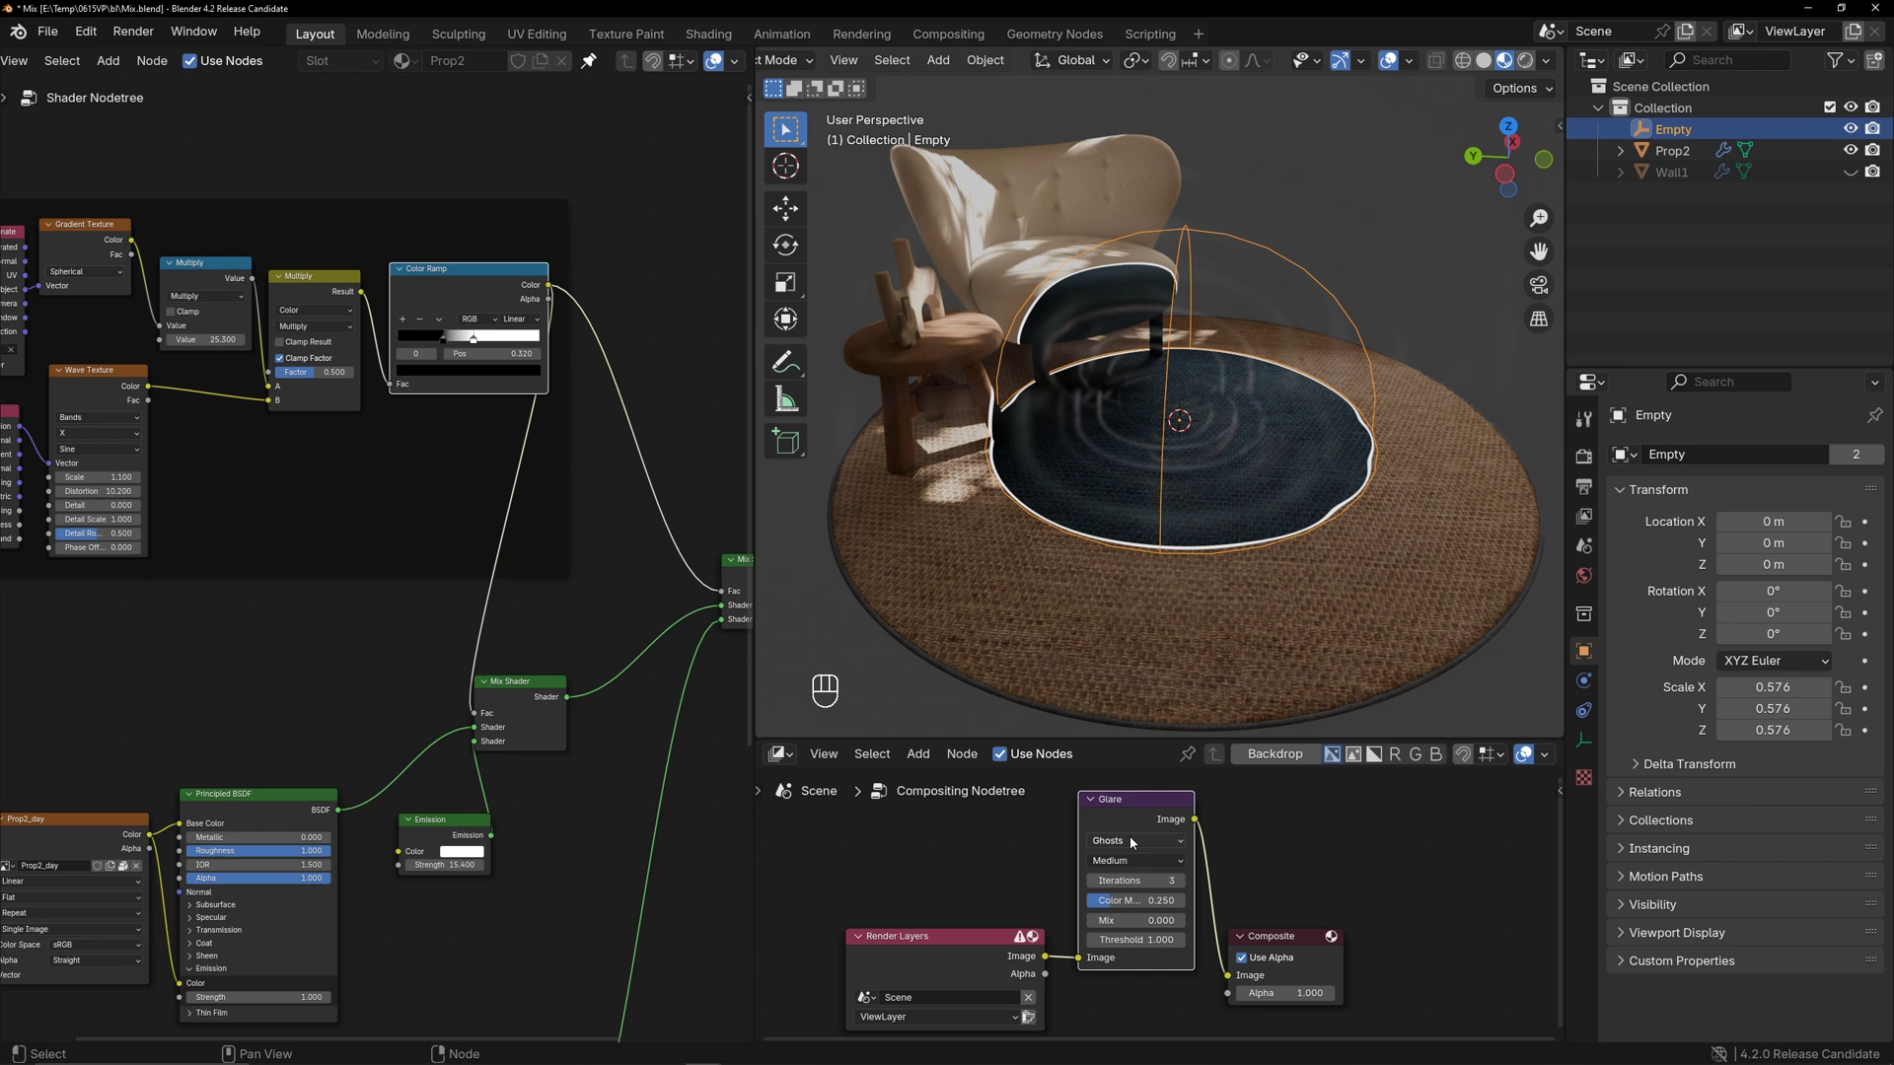
pyautogui.click(1128, 841)
pyautogui.click(1137, 915)
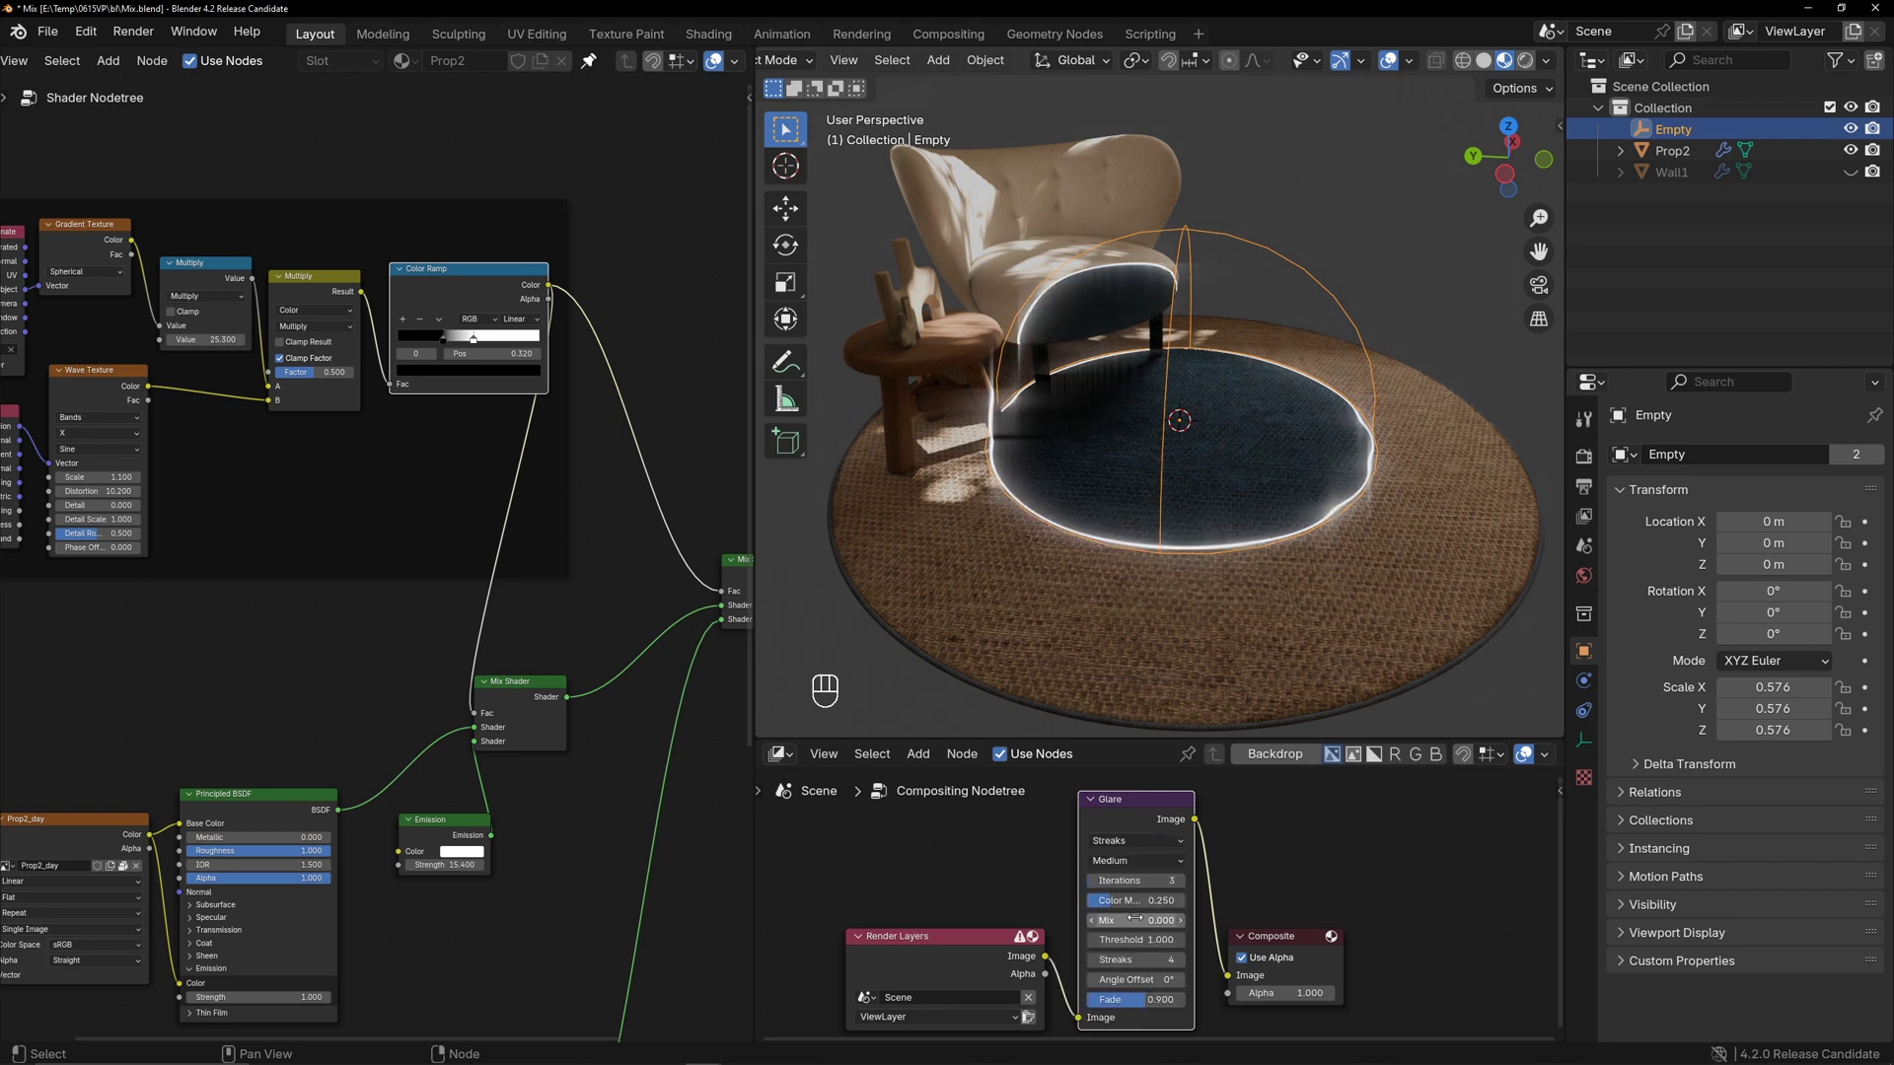
pyautogui.click(1124, 841)
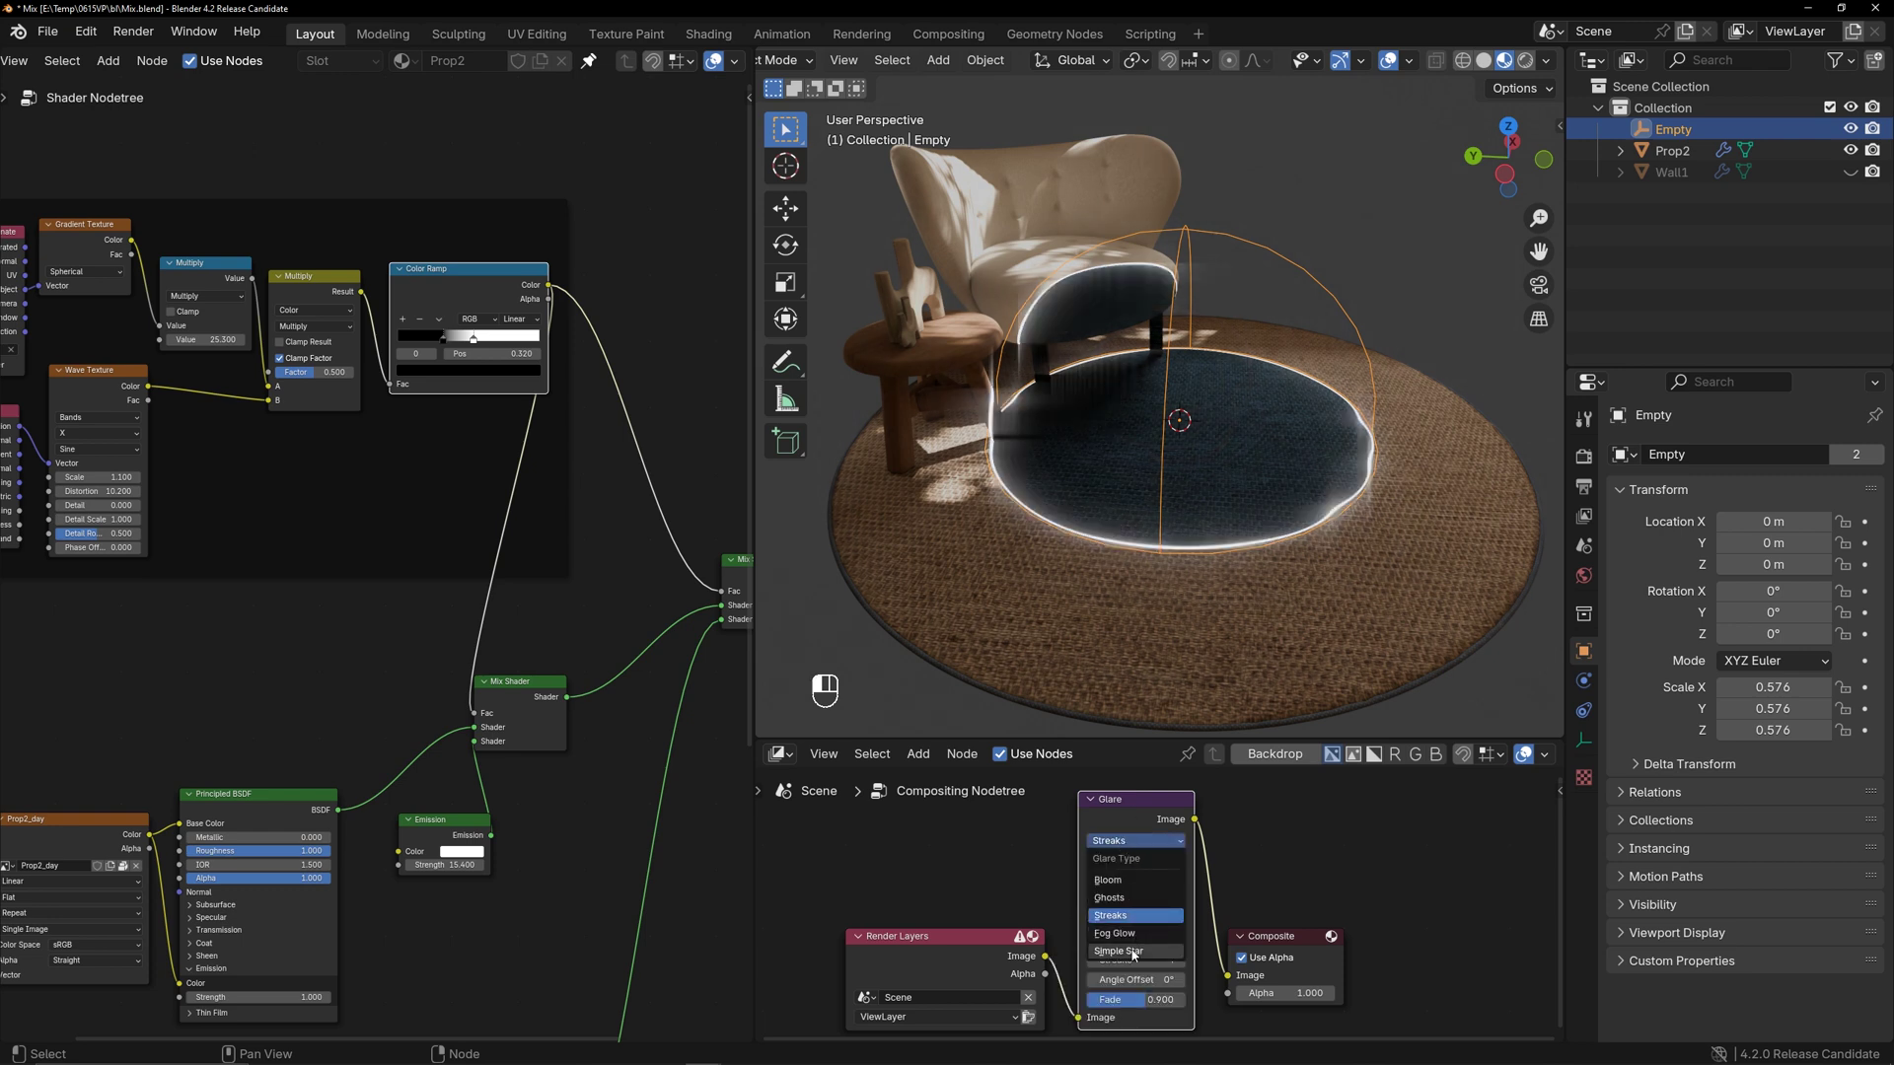
pyautogui.click(1134, 950)
pyautogui.click(1126, 841)
pyautogui.click(1120, 880)
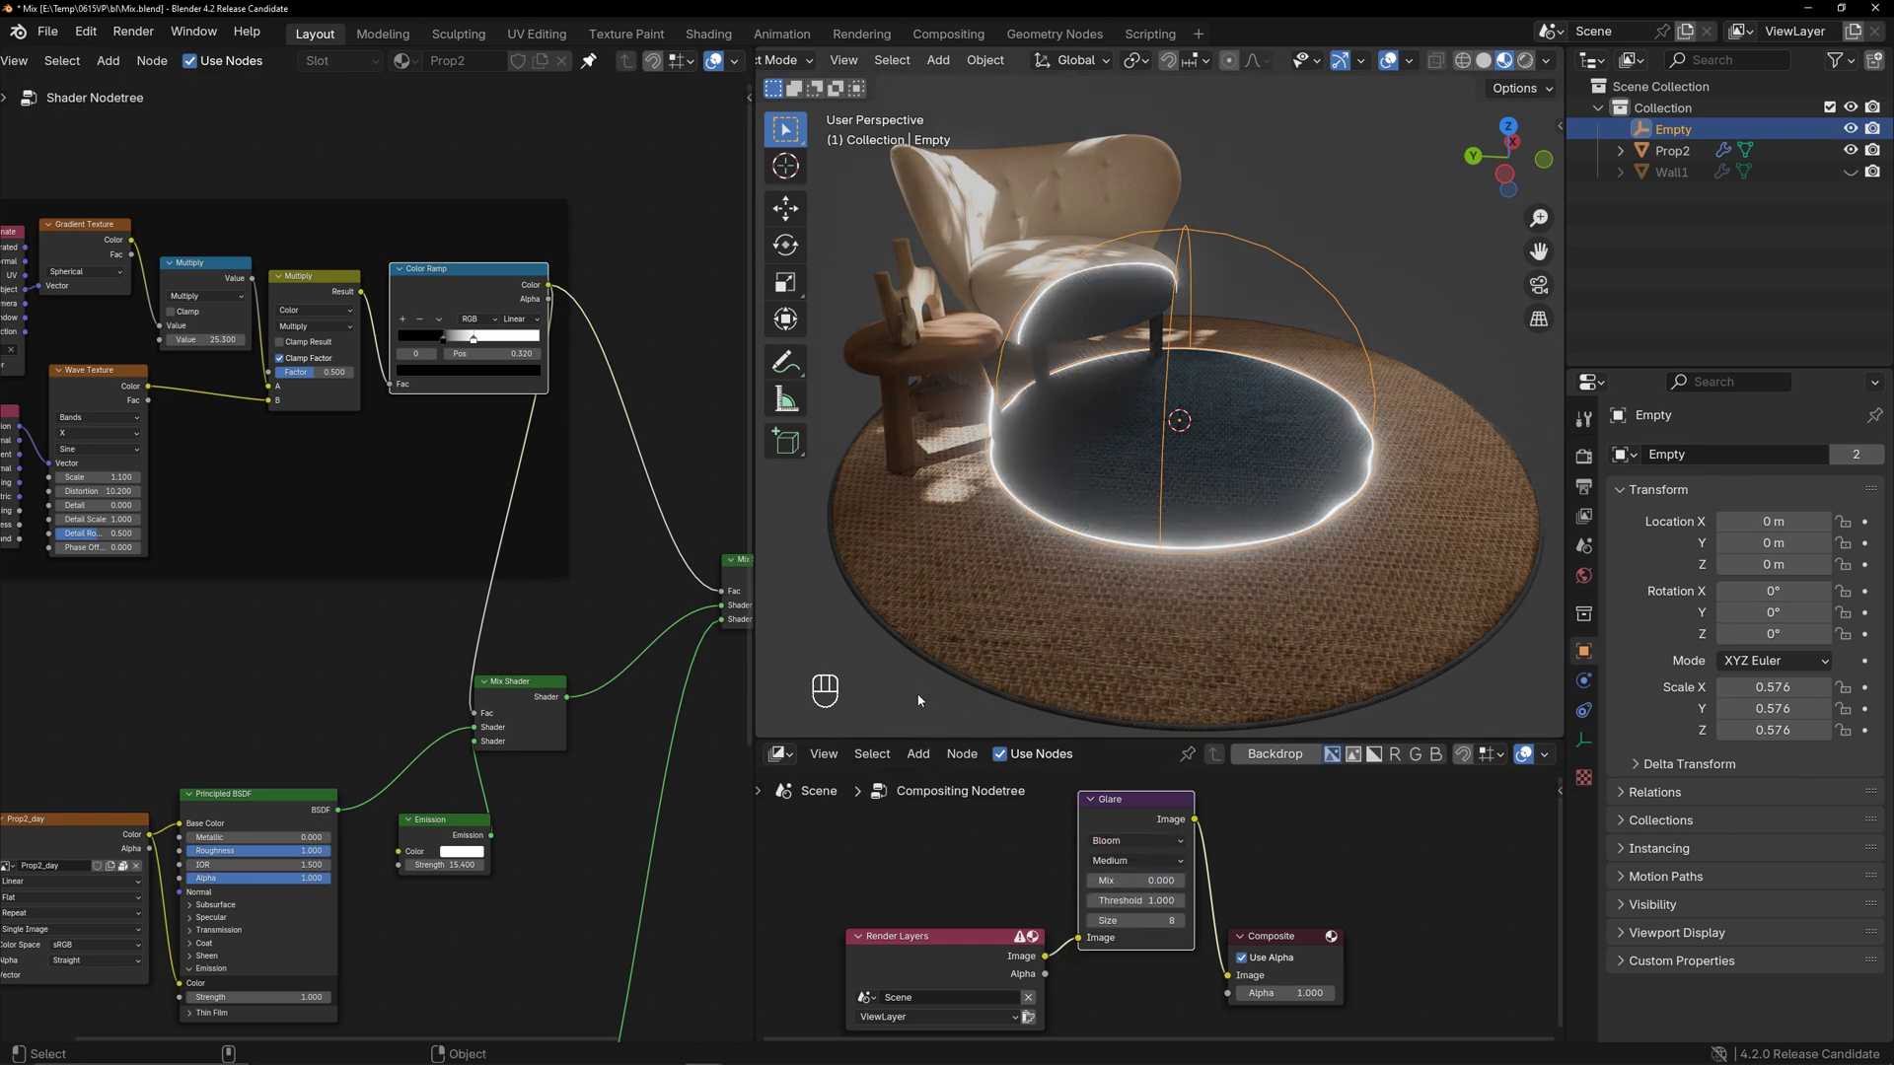
# Scale the sphere empty up to about 0.713
pyautogui.scroll(-2, 424, 654)
pyautogui.press('s')
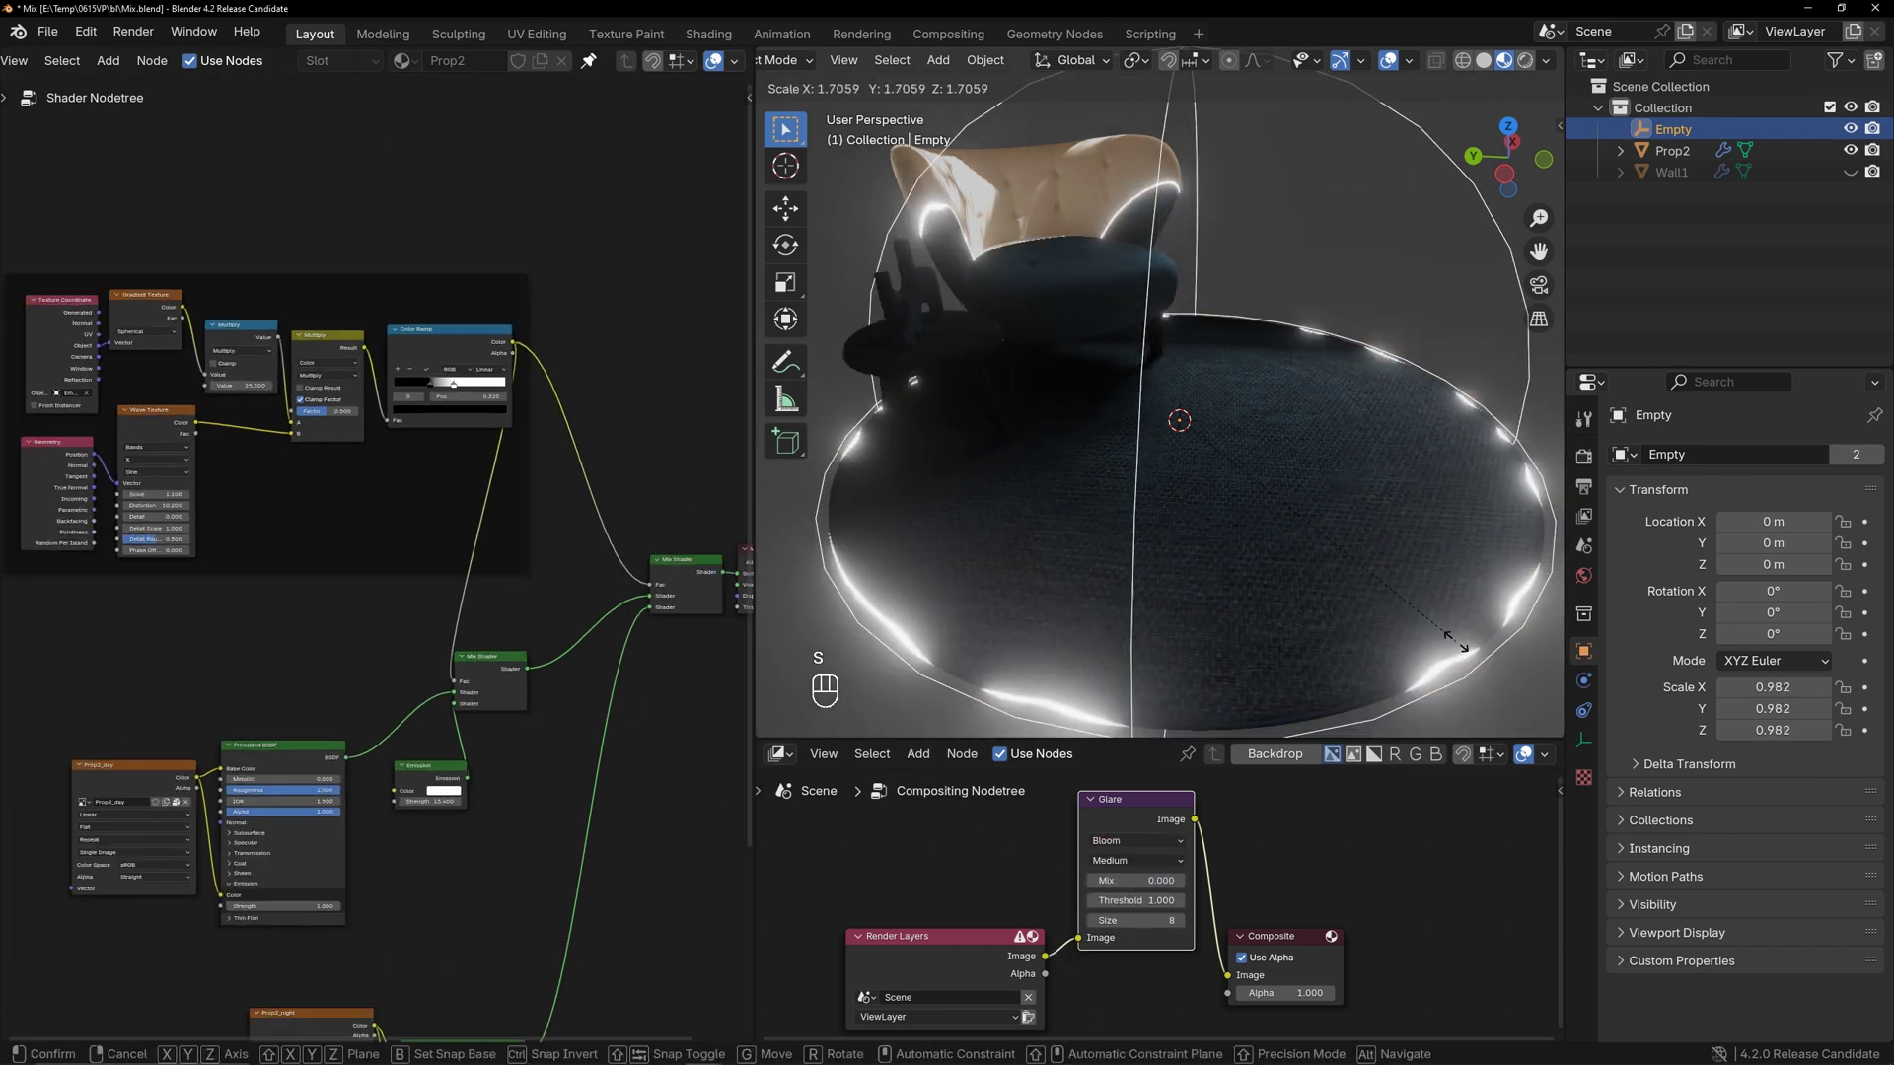
pyautogui.click(1378, 583)
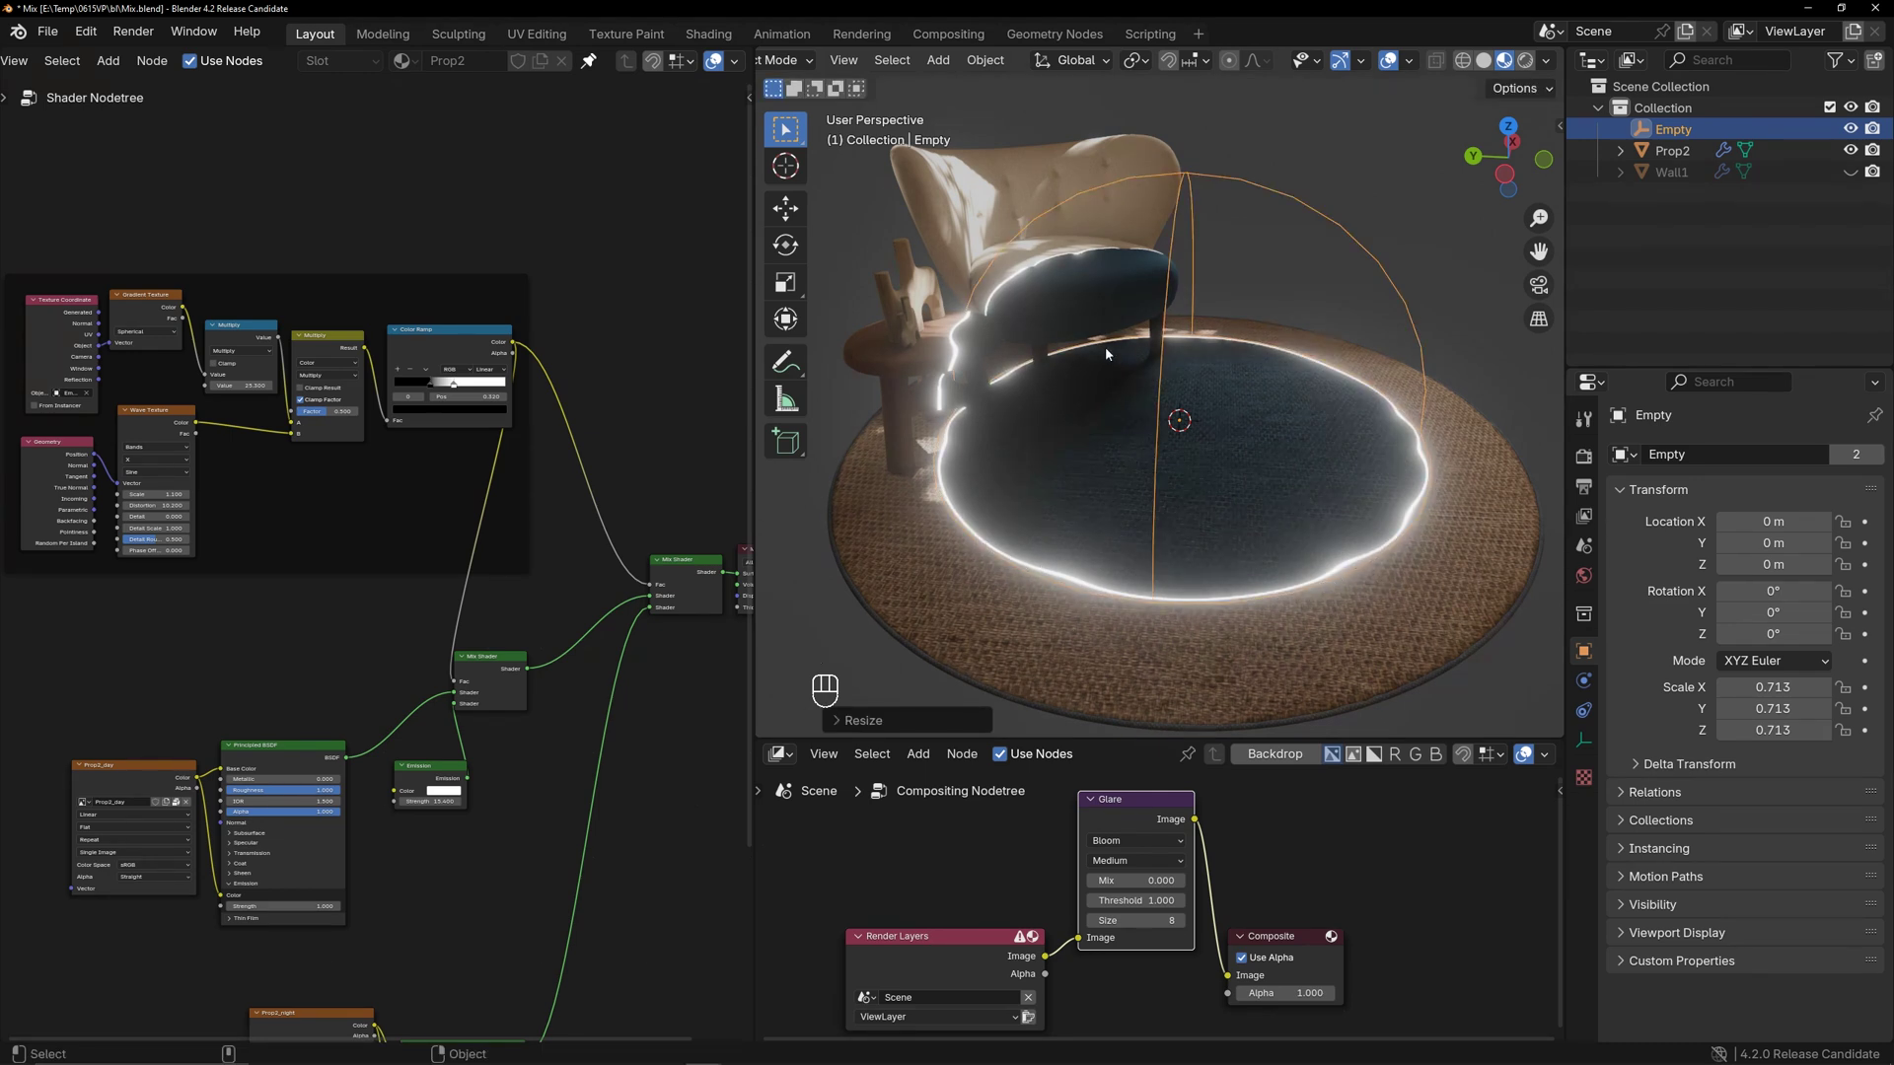
# Move the mask node frame farther away from the two Mix Shader nodes
pyautogui.moveTo(367, 704); pyautogui.dragTo(475, 720, button='middle')
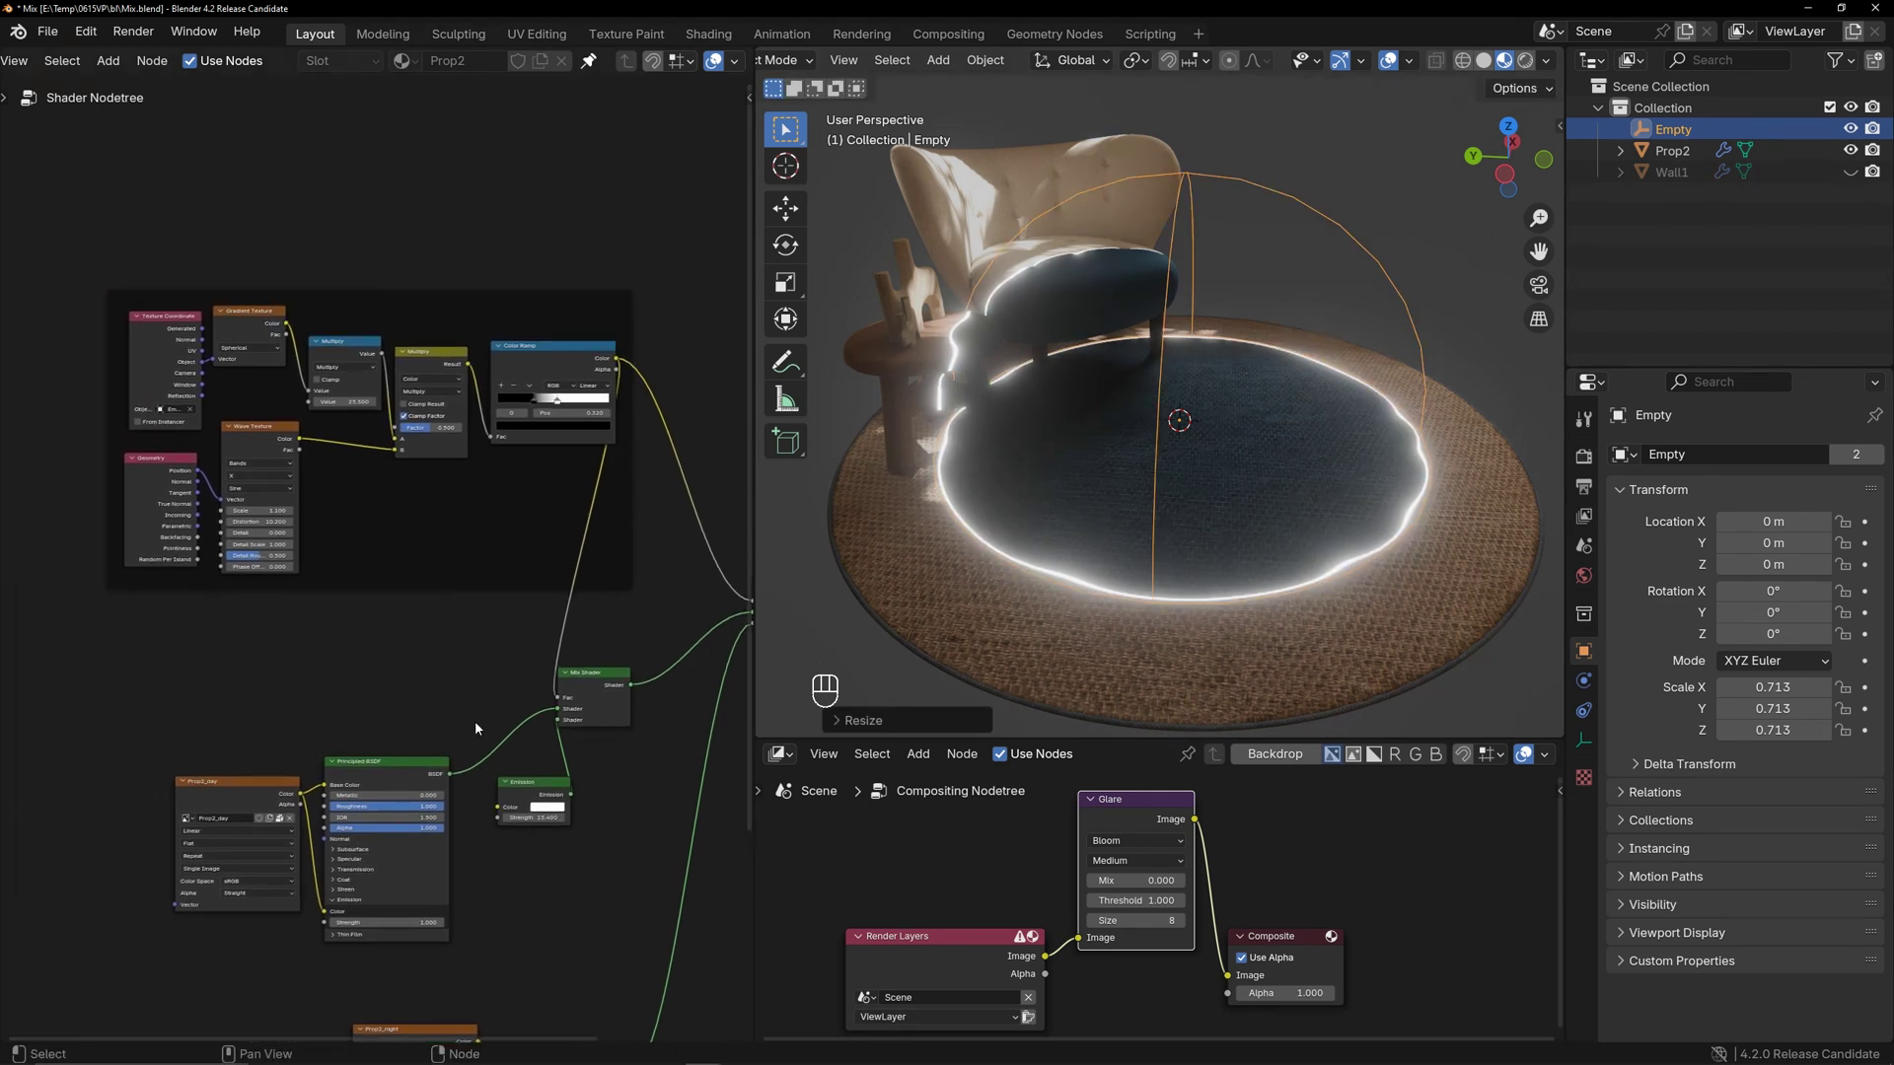
pyautogui.click(412, 295)
pyautogui.press('g')
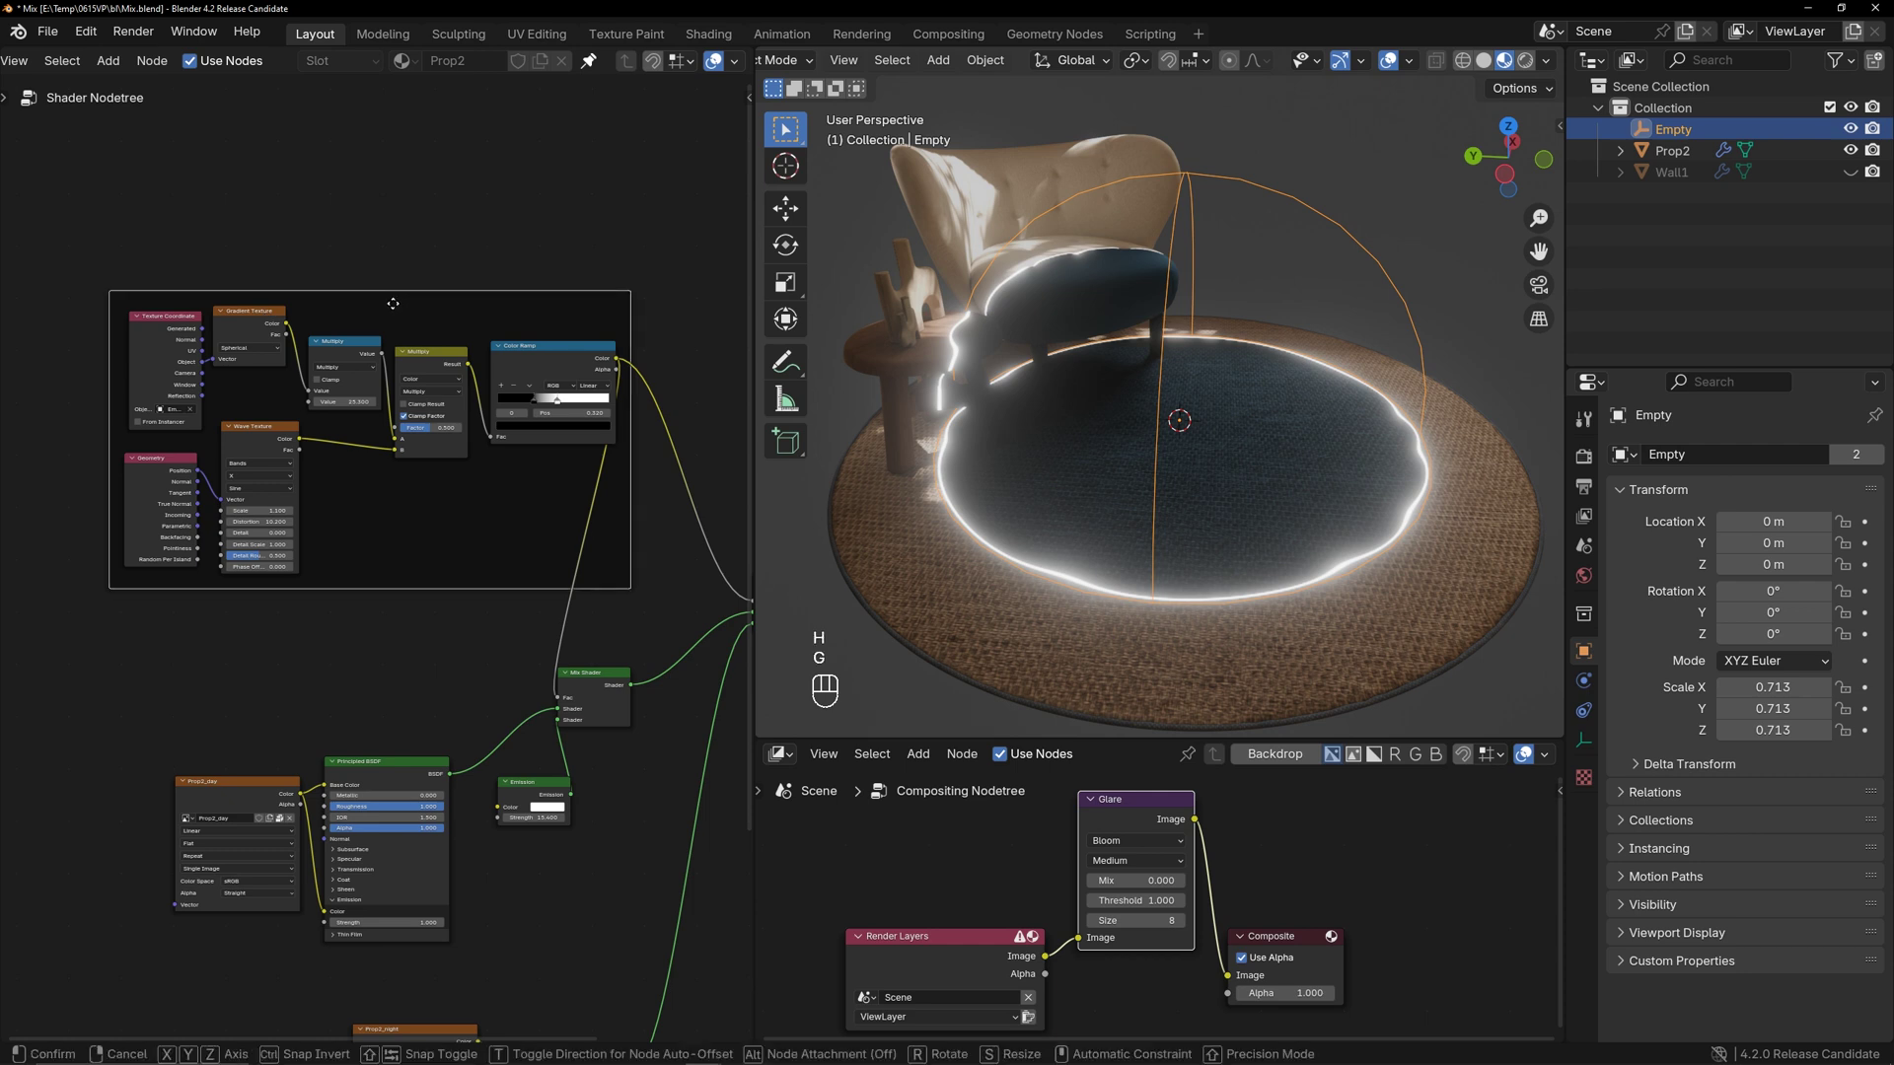
pyautogui.click(219, 278)
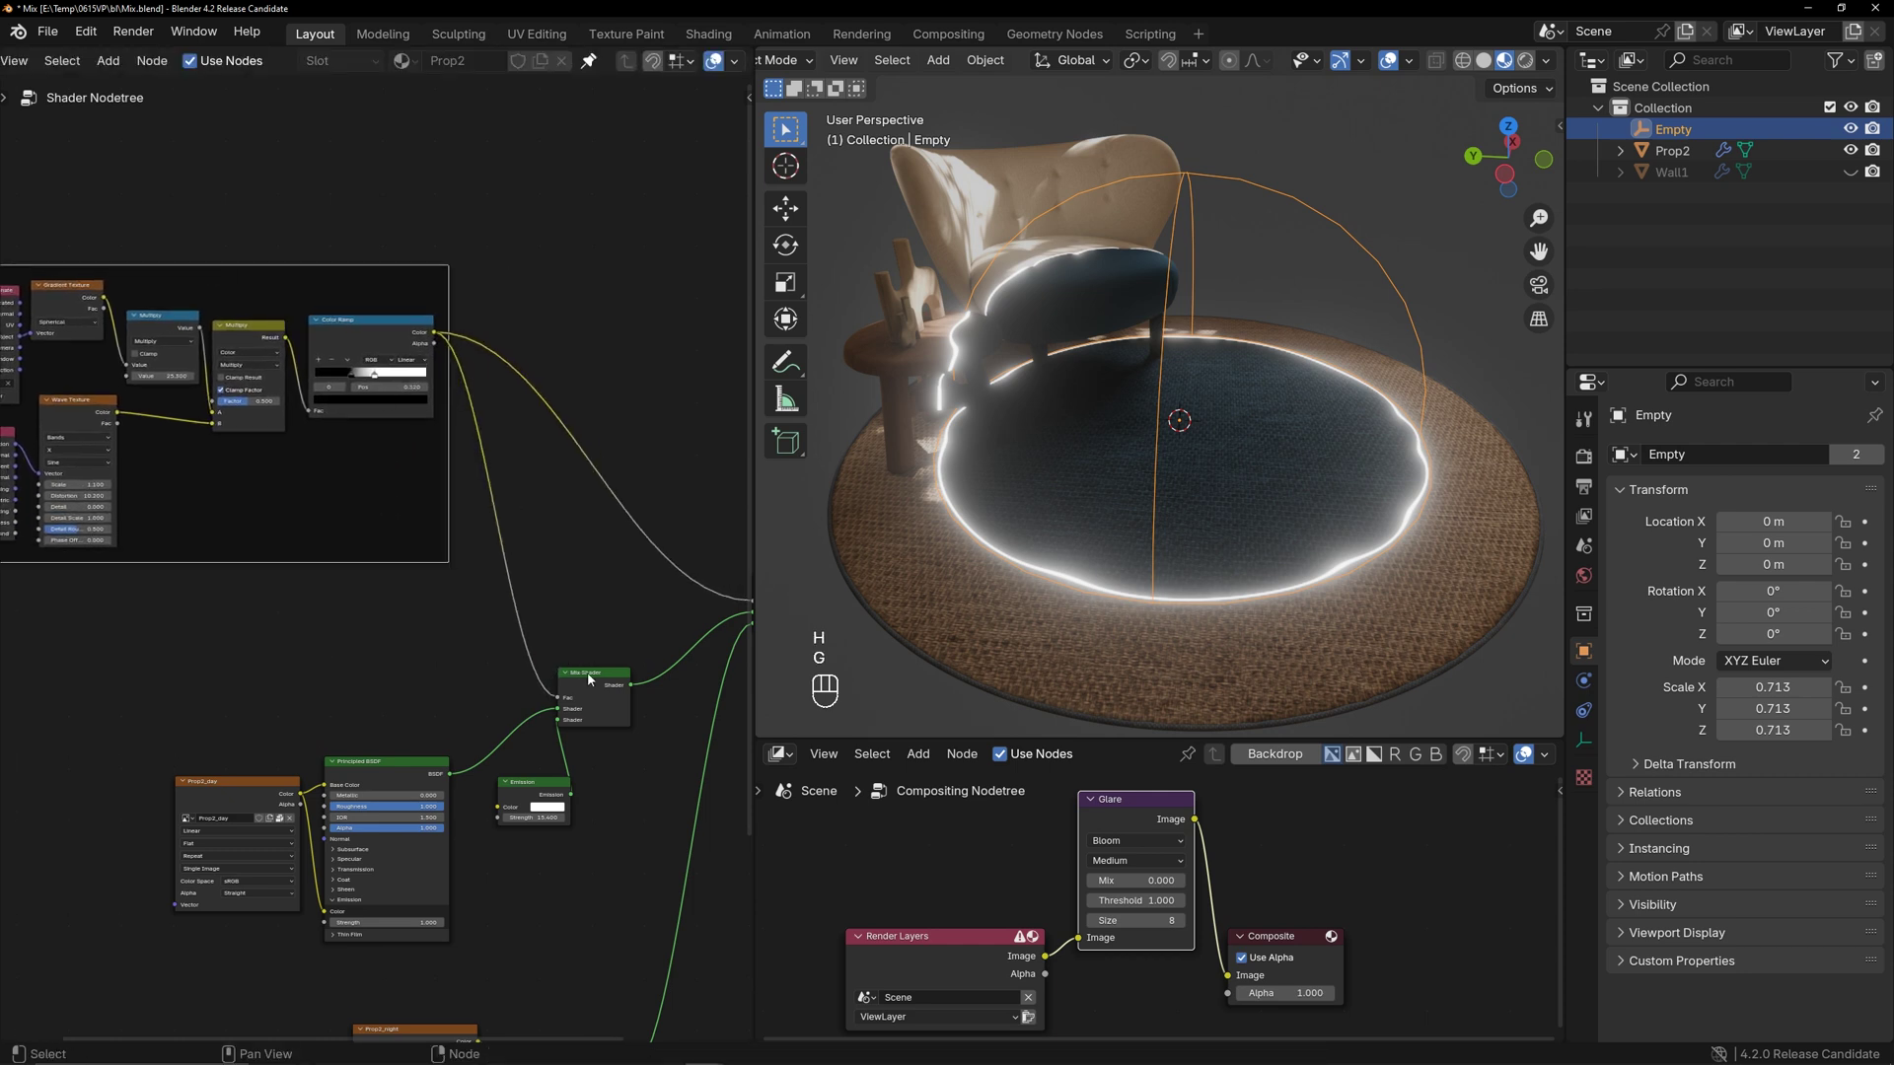
# Add a Noise Texture above the day nodes and link its Fac output directly to the Material Output's Surface
pyautogui.scroll(2, 486, 667)
pyautogui.click(343, 667)
pyautogui.hotkey('shift', 'a')
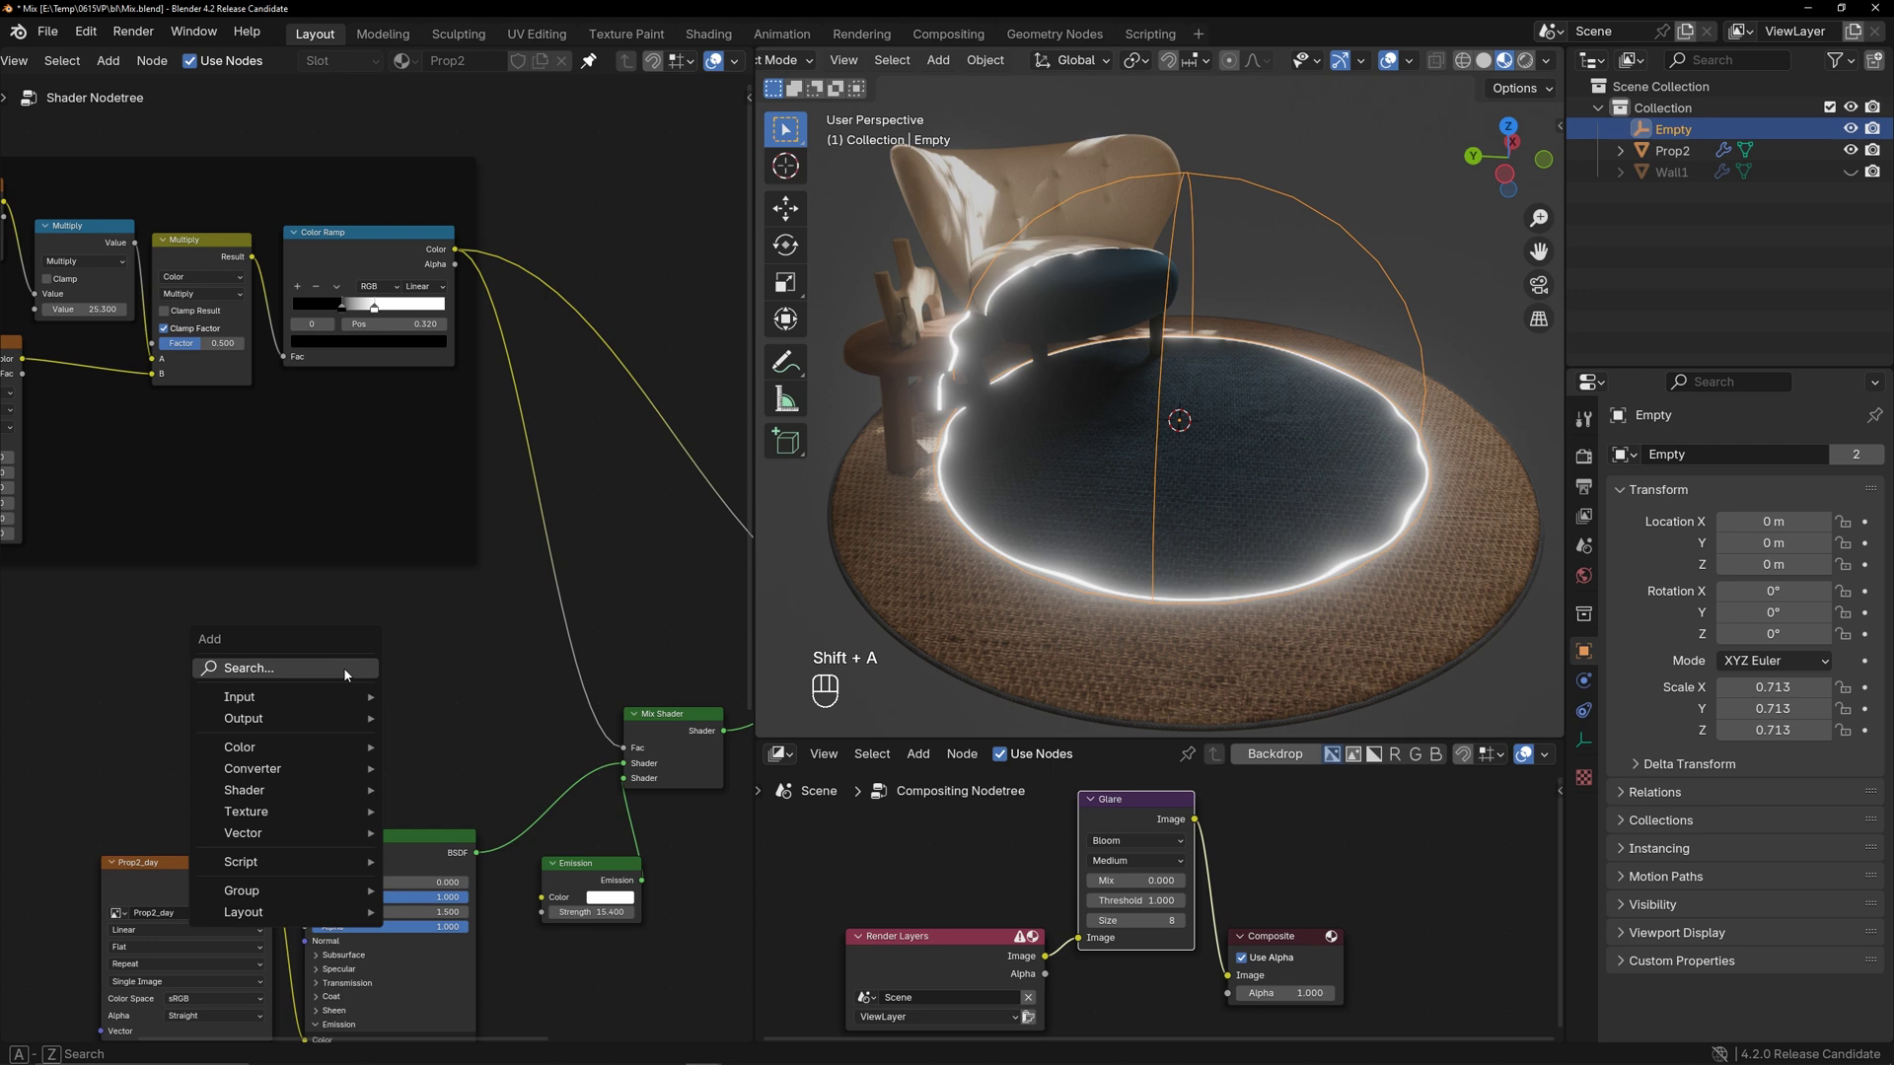
pyautogui.moveTo(322, 806)
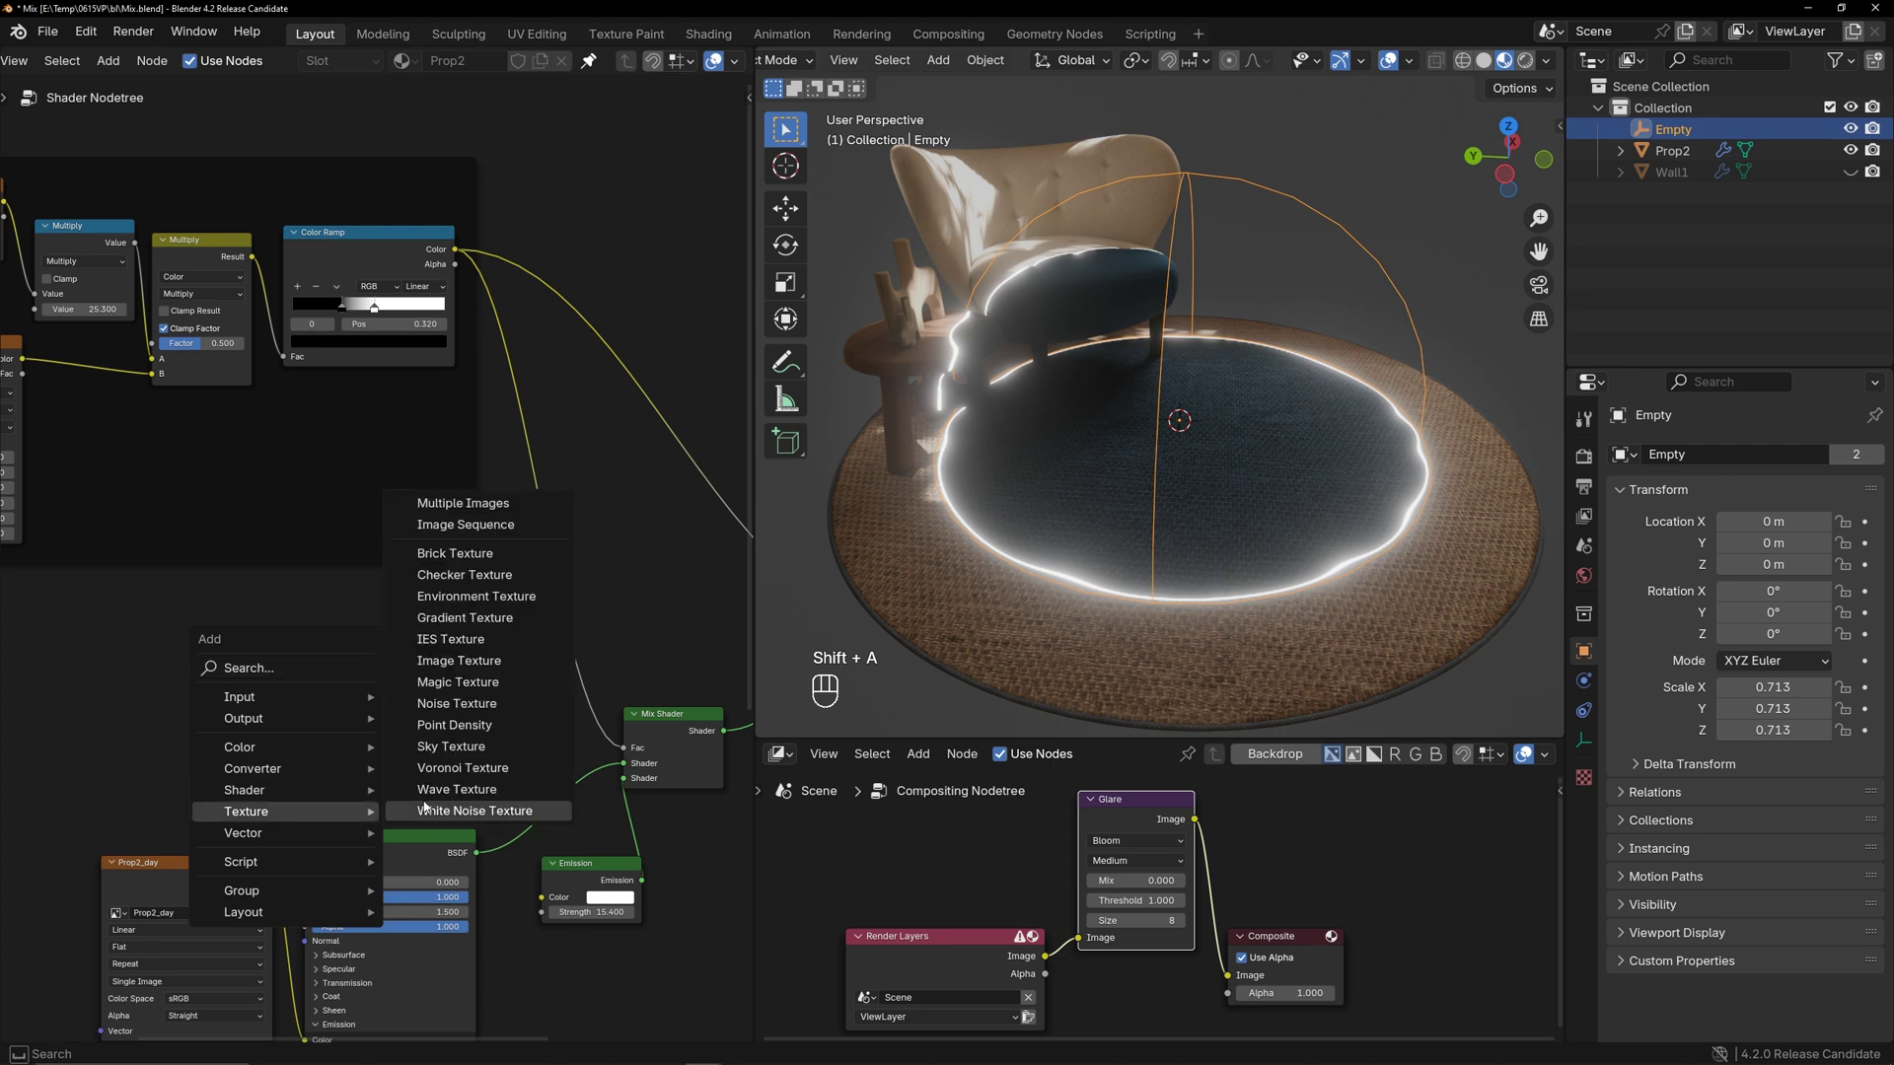
pyautogui.click(454, 702)
pyautogui.click(298, 608)
pyautogui.moveTo(463, 662); pyautogui.dragTo(187, 669, button='middle')
pyautogui.scroll(-2, 148, 641)
pyautogui.moveTo(125, 632); pyautogui.dragTo(633, 619)
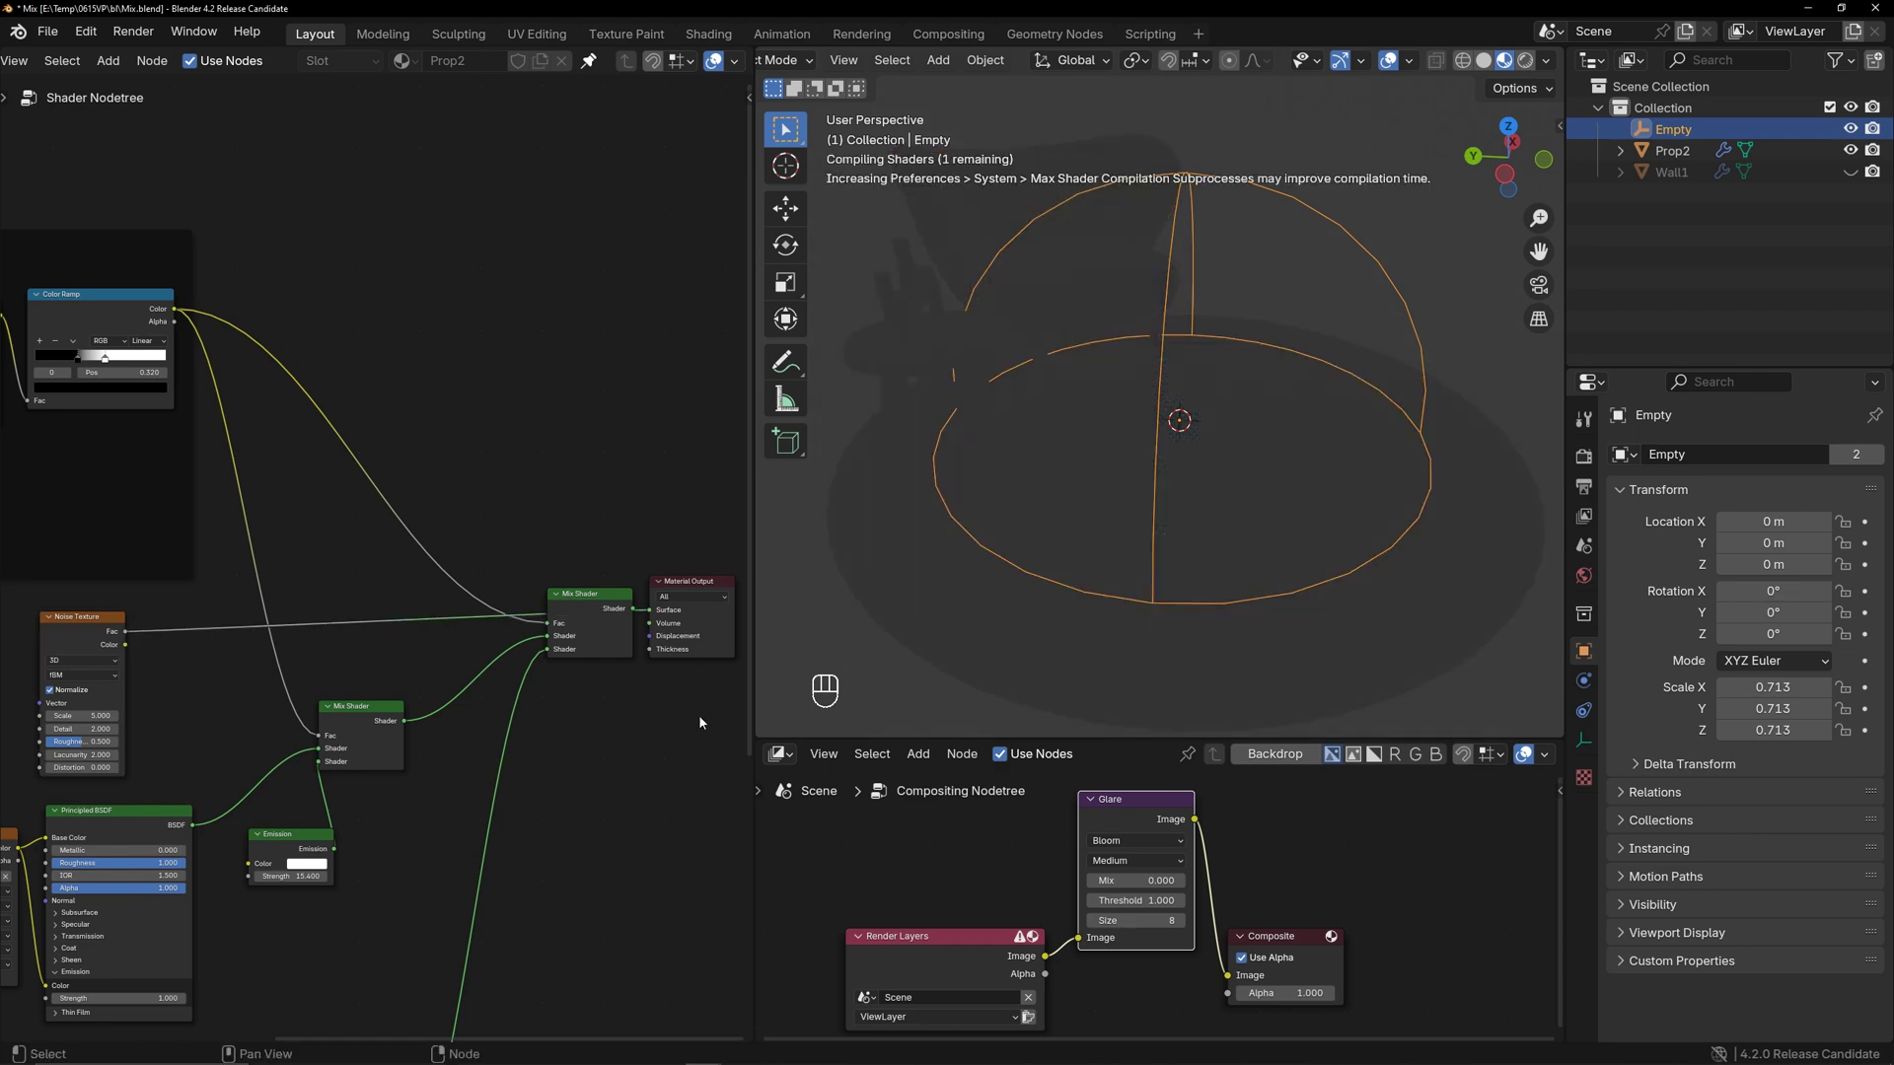
# Set the Noise Texture type to Ridged Multifractal, raise its Scale to about 69.5, and reconnect the final Mix Shader to the Material Output
pyautogui.click(76, 680)
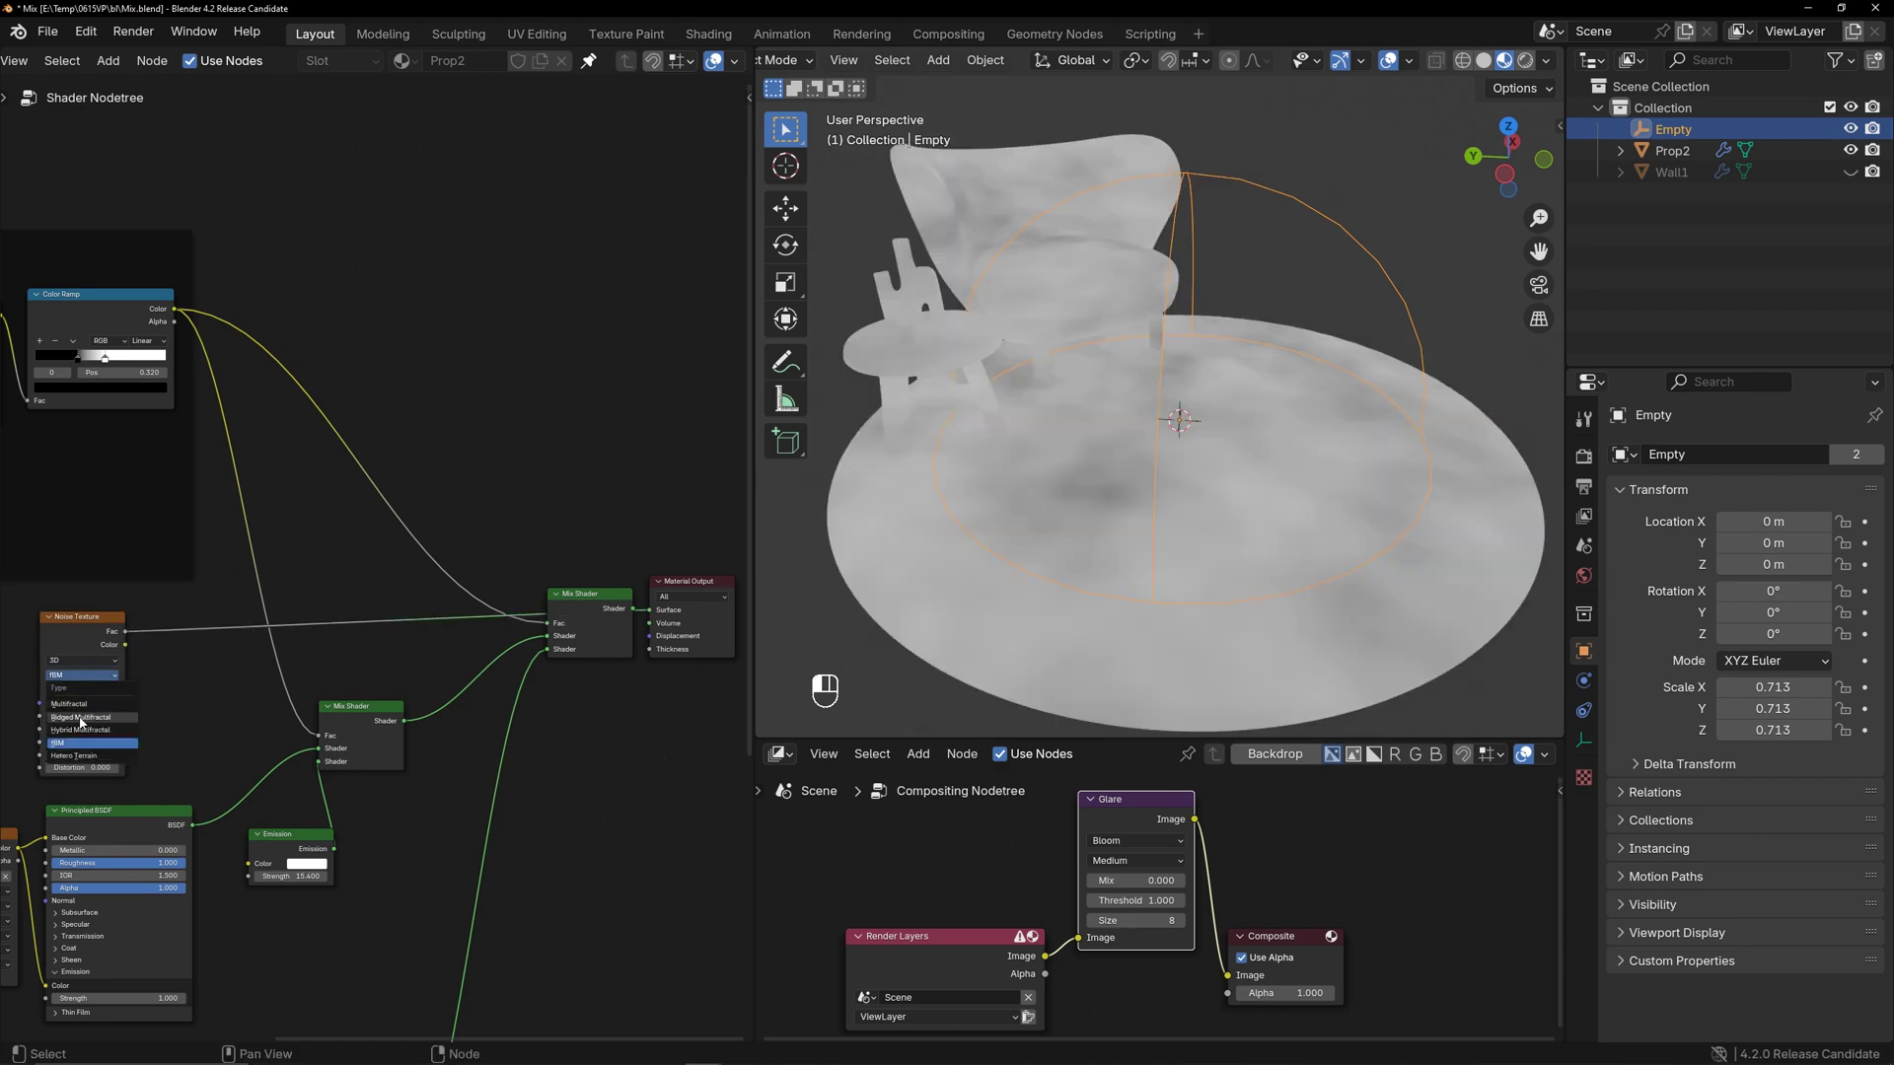
pyautogui.click(77, 716)
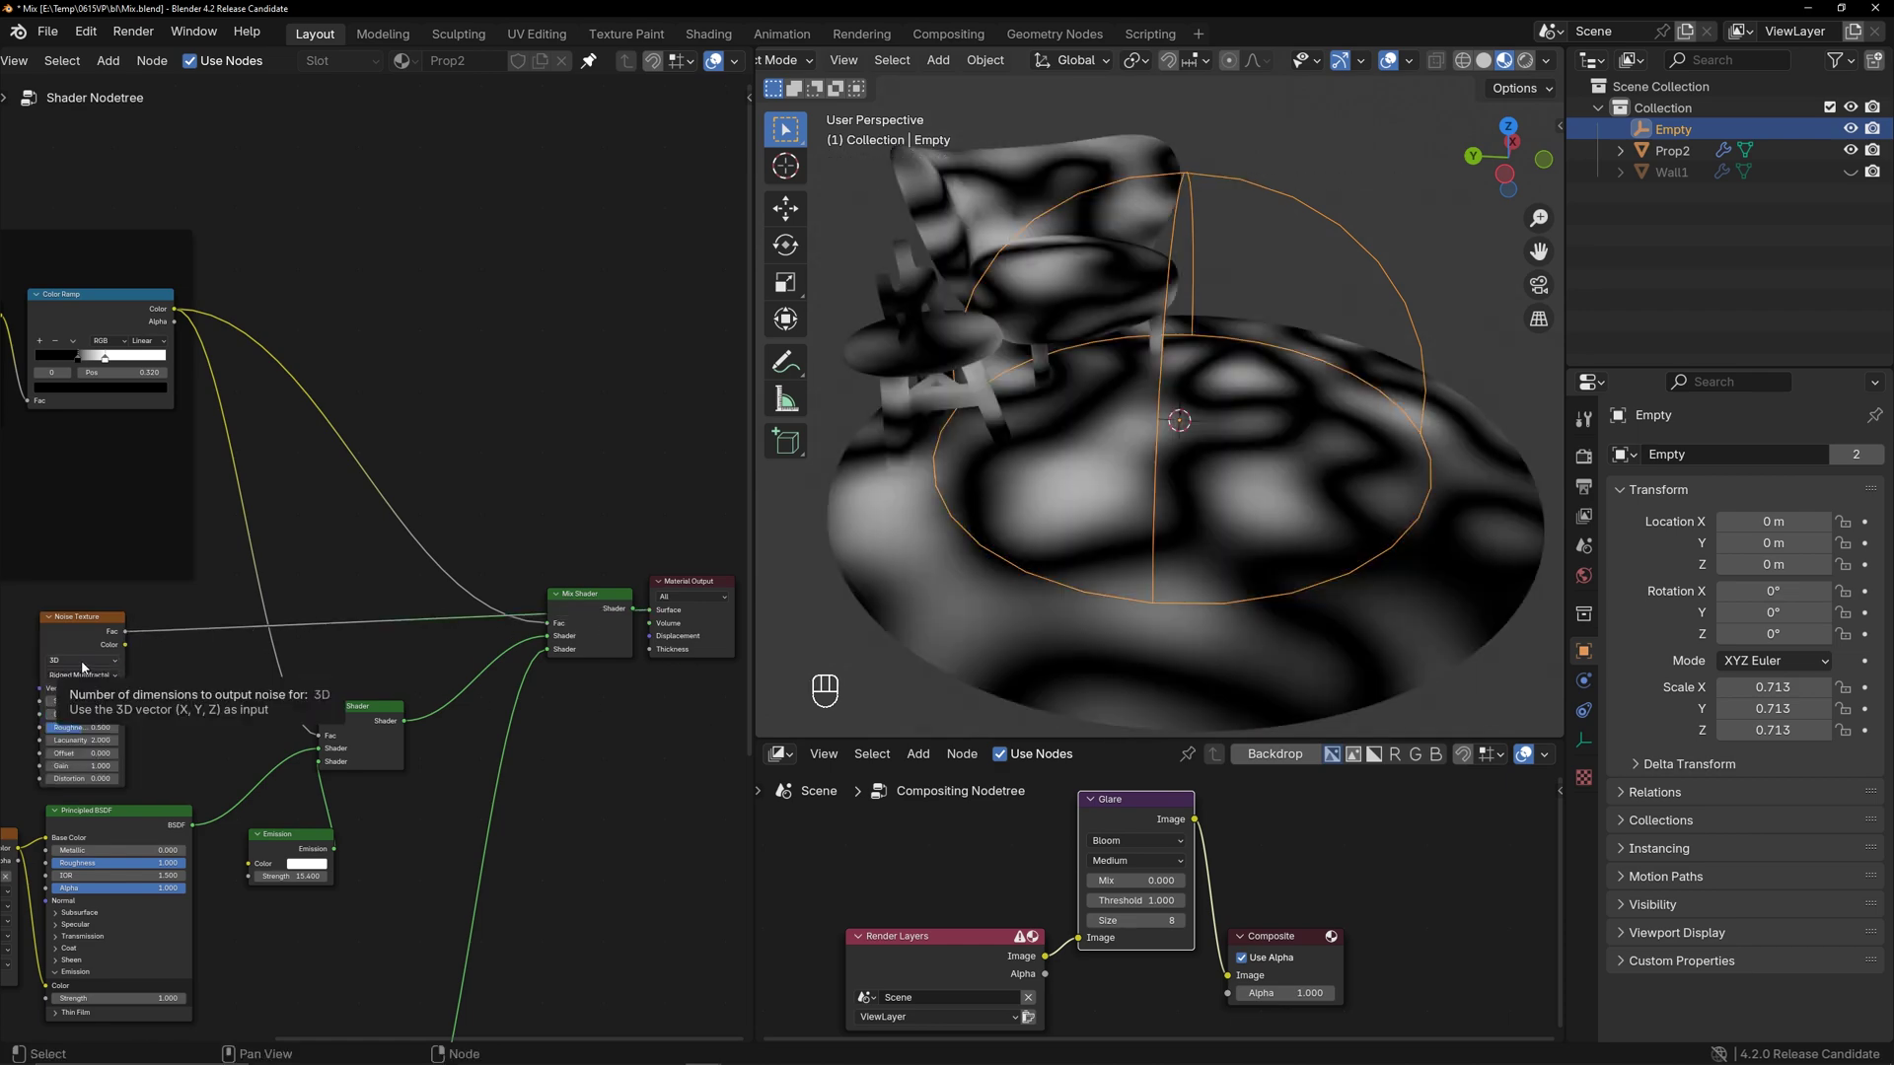
pyautogui.click(81, 660)
pyautogui.click(82, 714)
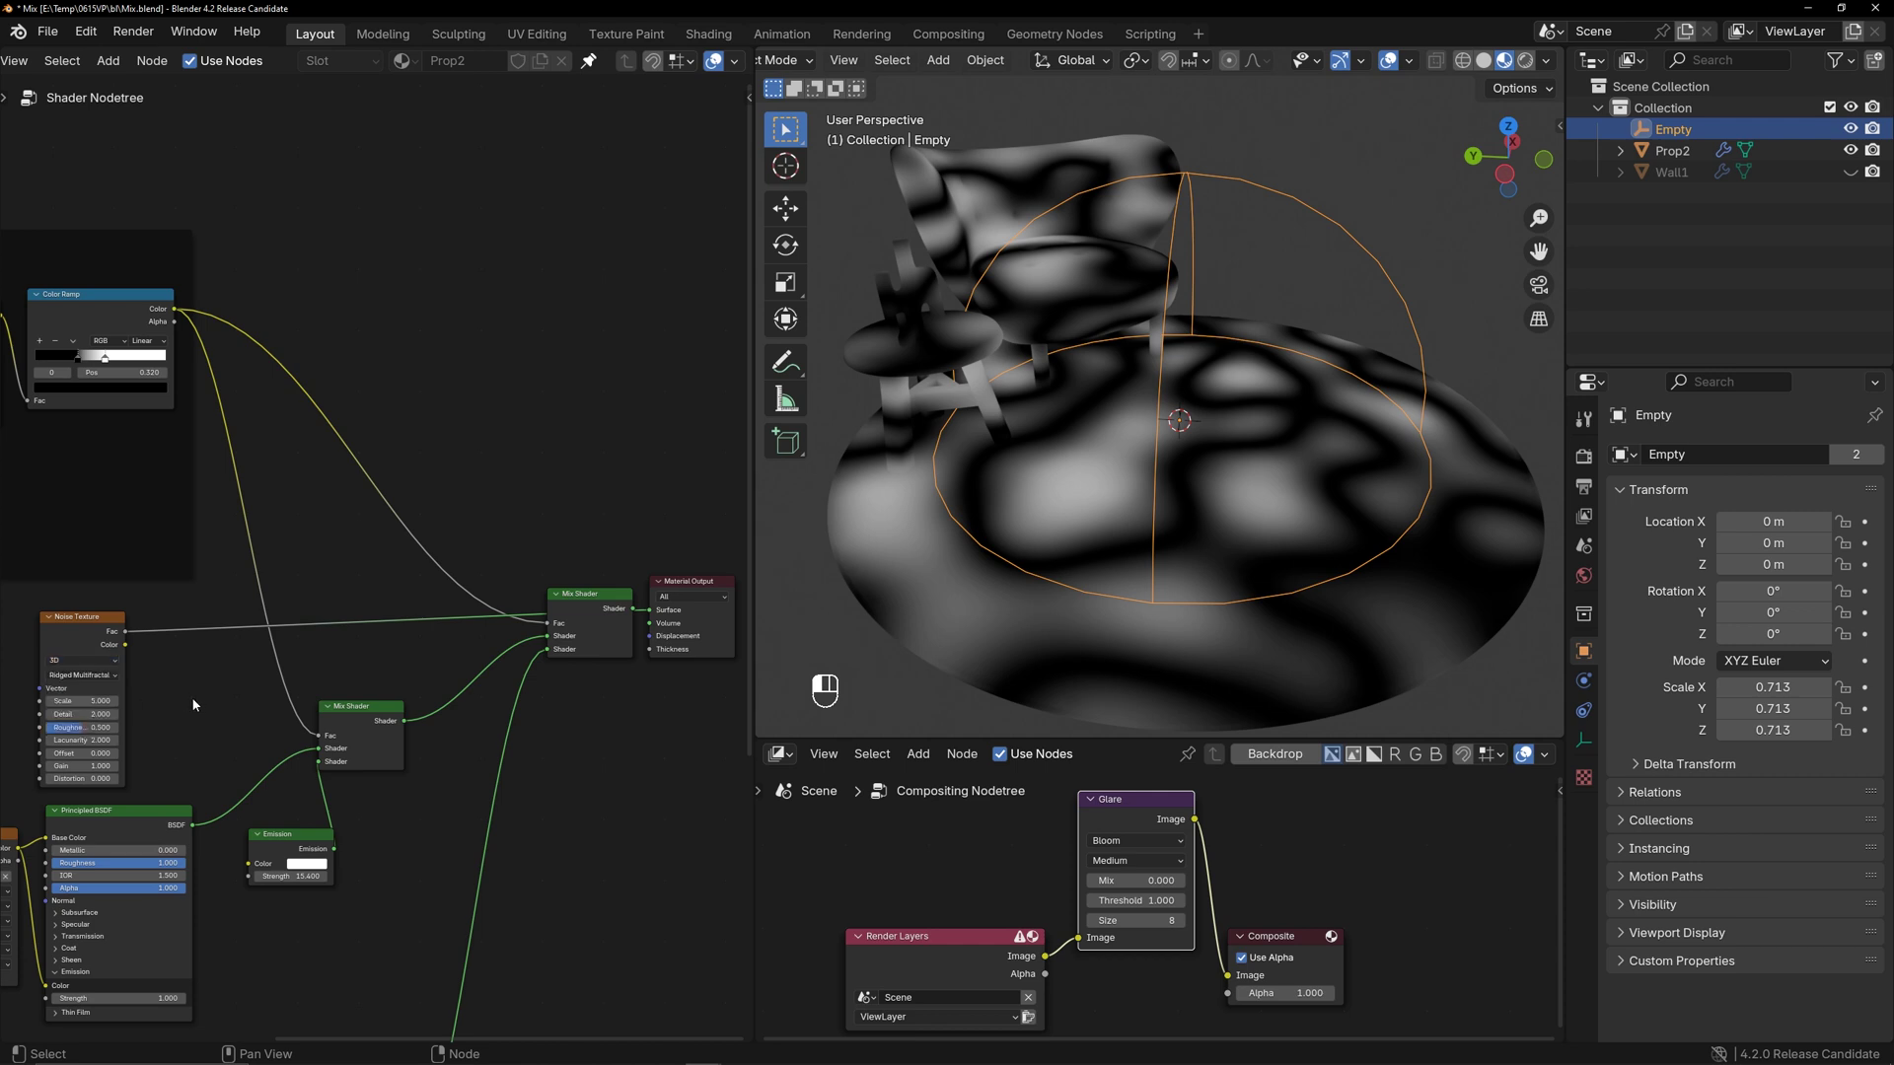
pyautogui.click(82, 675)
pyautogui.click(82, 731)
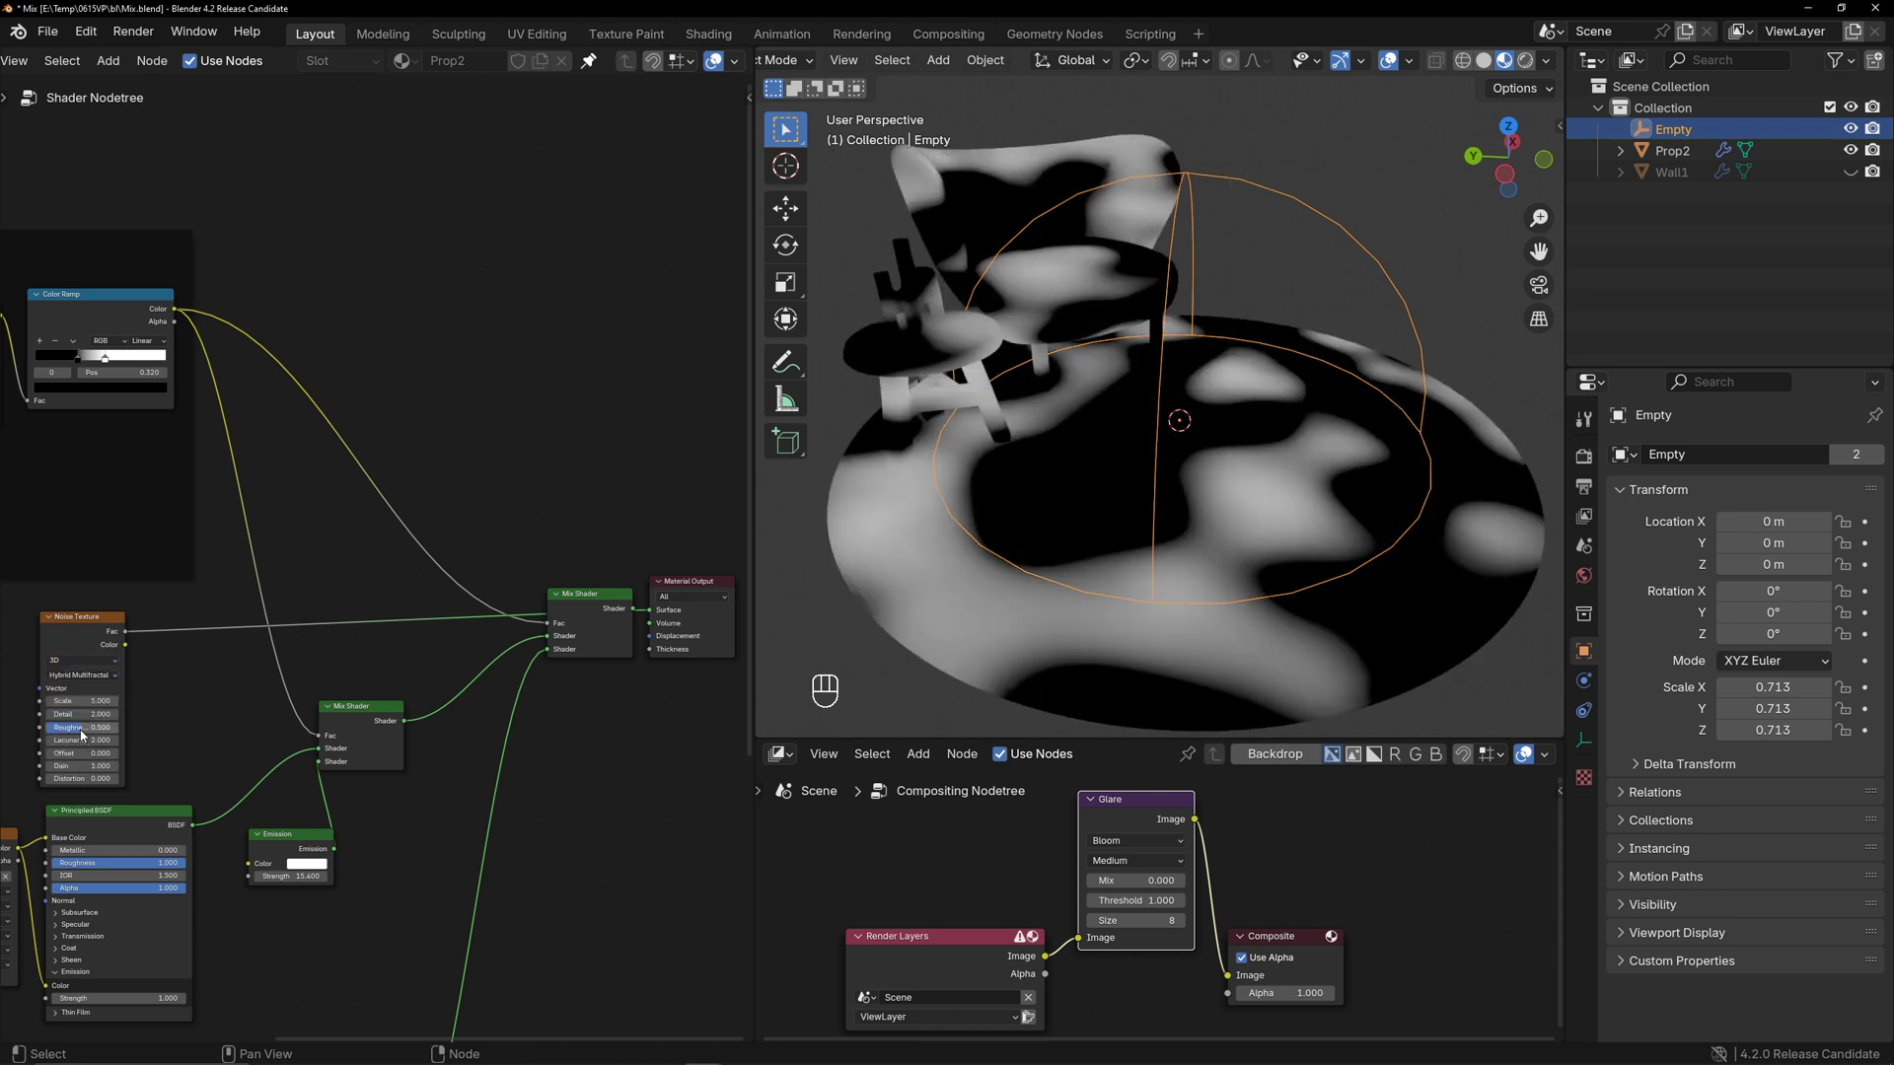
pyautogui.click(75, 677)
pyautogui.click(84, 717)
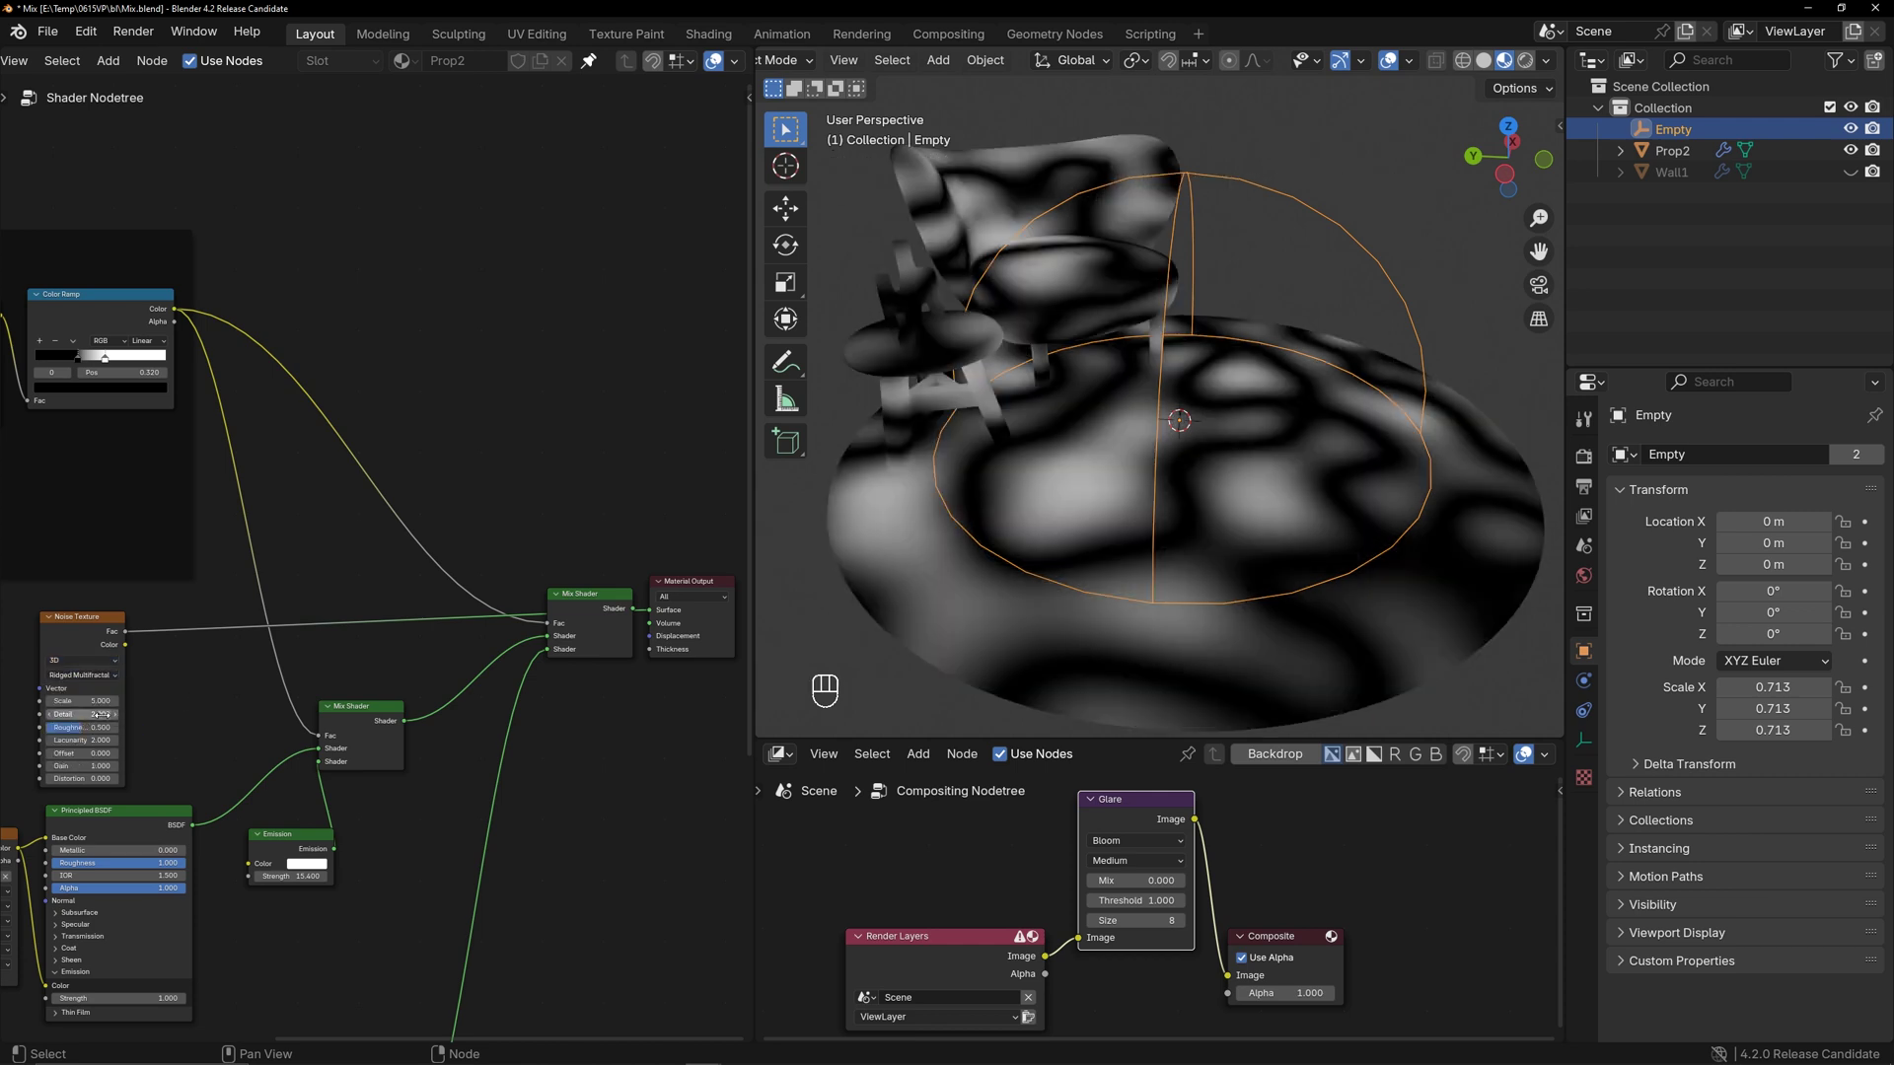
pyautogui.moveTo(83, 700); pyautogui.dragTo(133, 701)
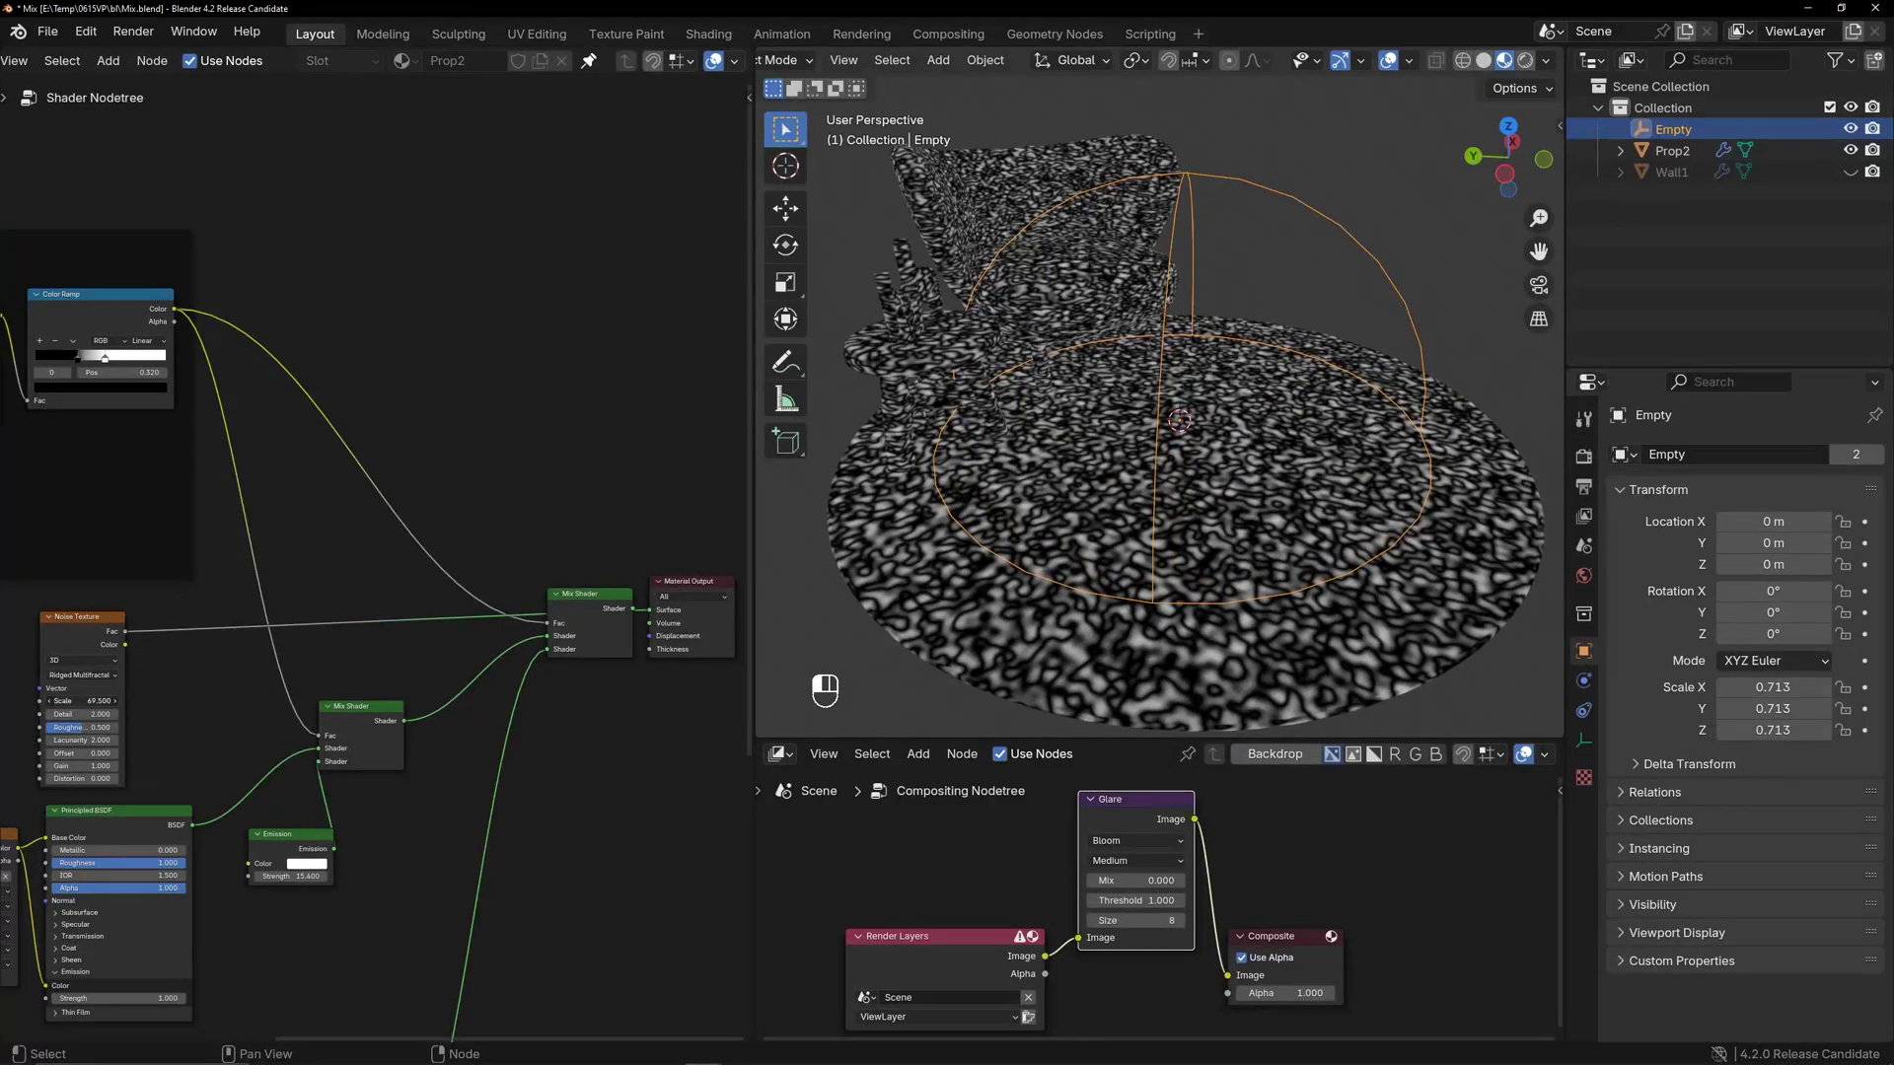
pyautogui.keyDown('ctrl'); pyautogui.keyDown('shift'); pyautogui.click(621, 613); pyautogui.keyUp('shift'); pyautogui.keyUp('ctrl')
# Insert a Multiply Math node between the Color Ramp and the emission Mix Shader's Fac, with the Noise Texture's Color as its second value
pyautogui.moveTo(239, 655); pyautogui.dragTo(427, 650, button='middle')
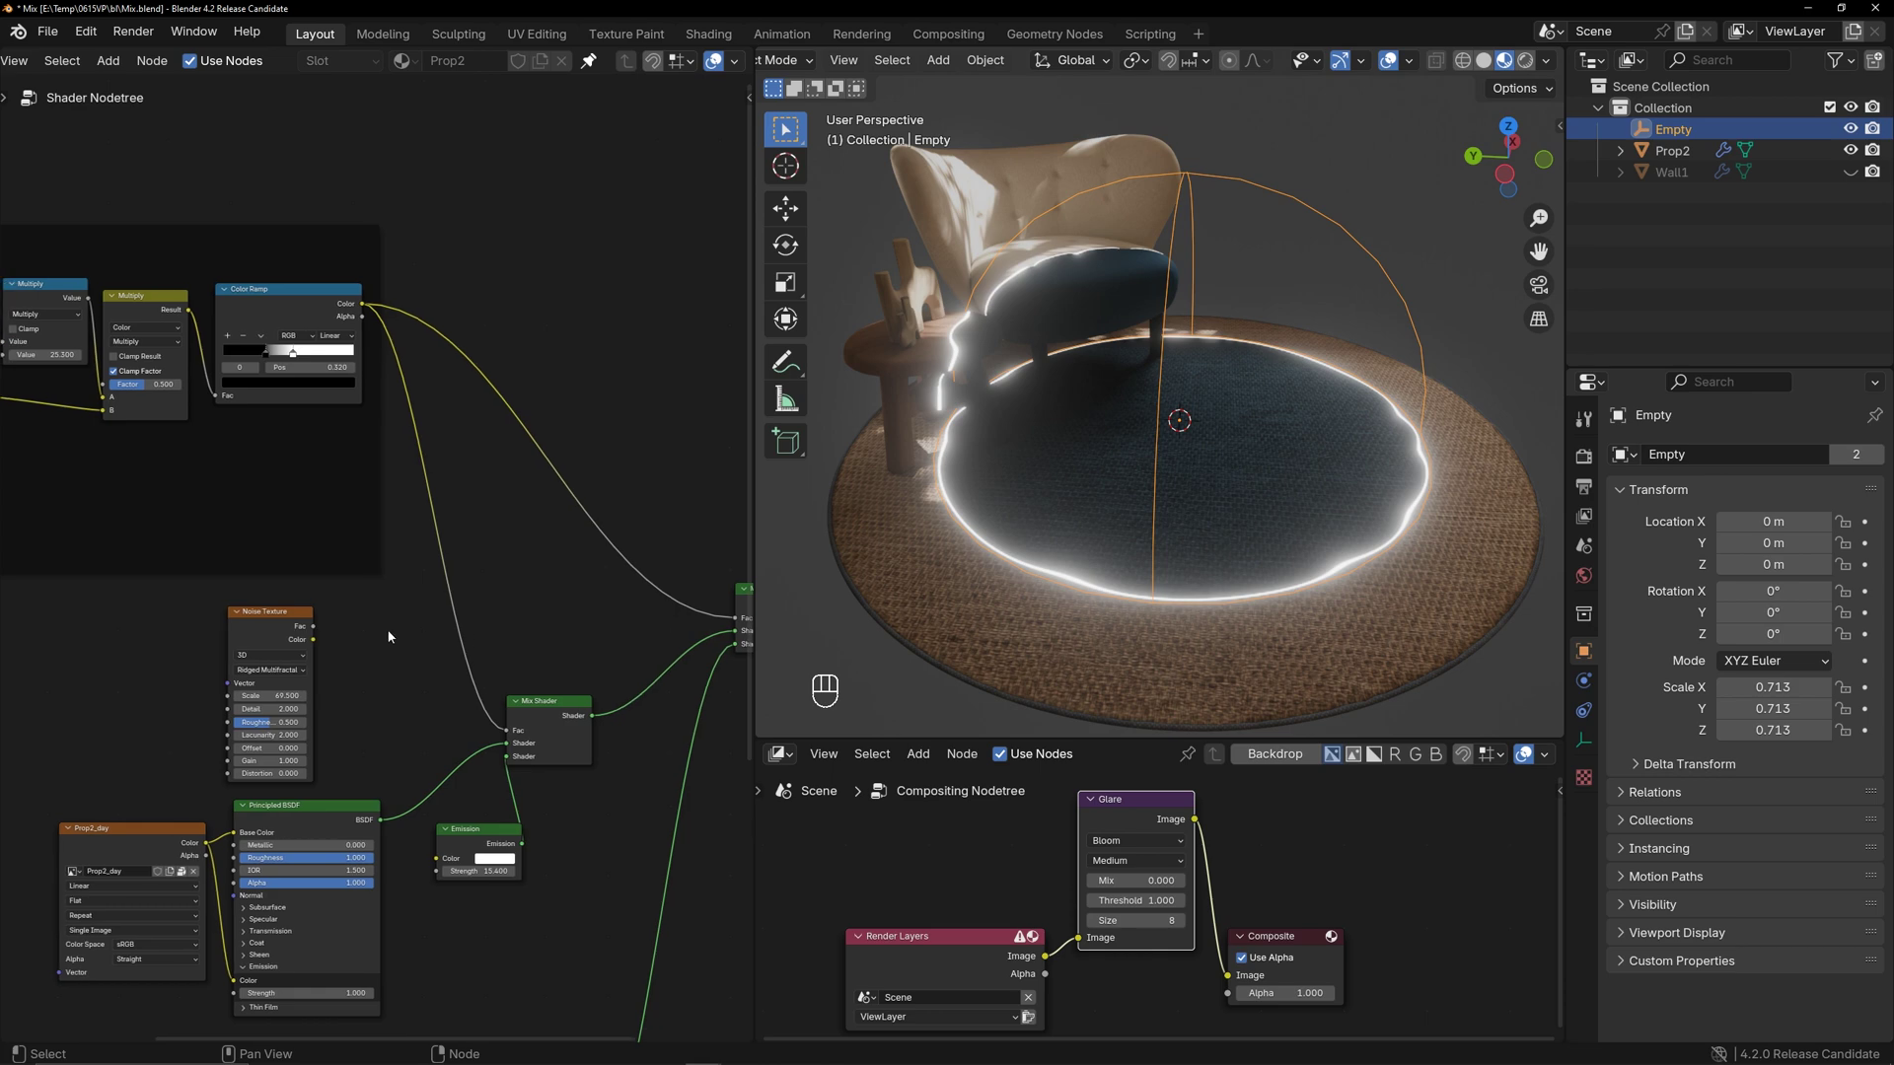
pyautogui.hotkey('shift', 'a')
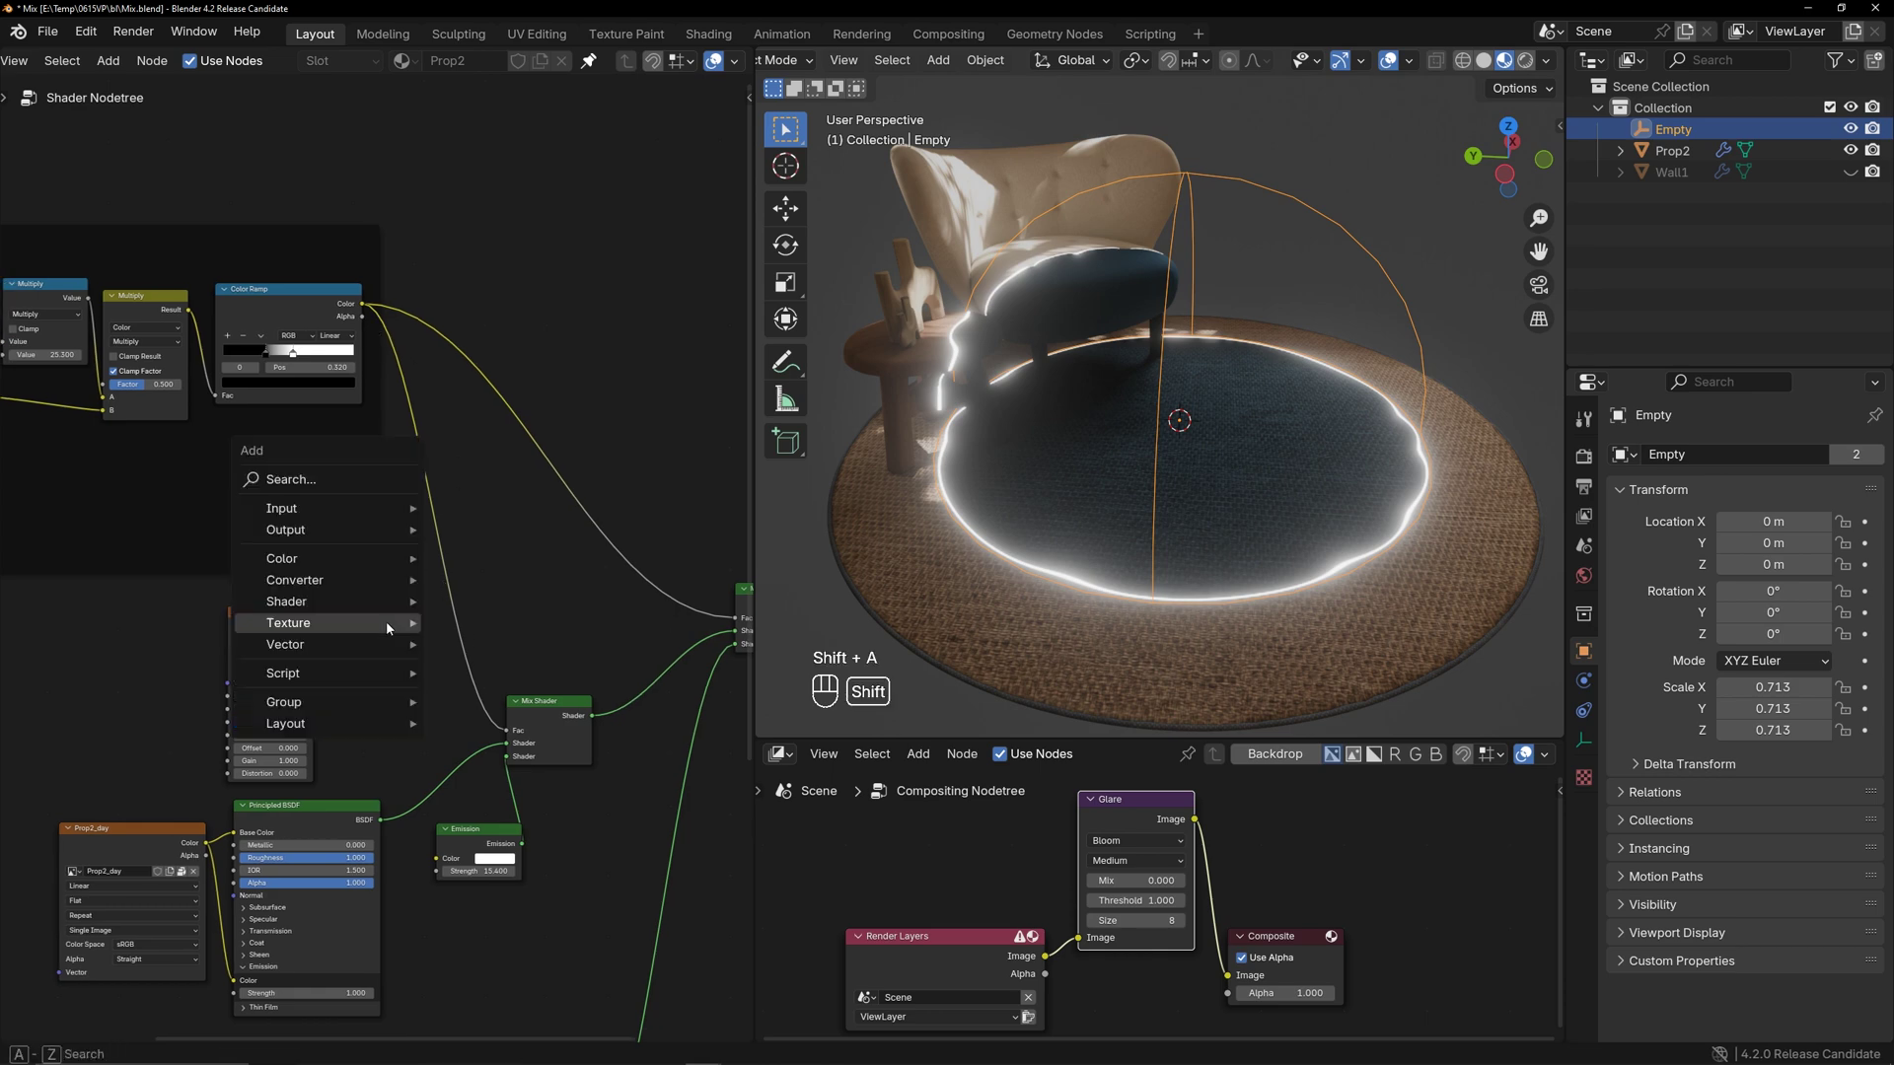
pyautogui.moveTo(325, 580)
pyautogui.click(473, 729)
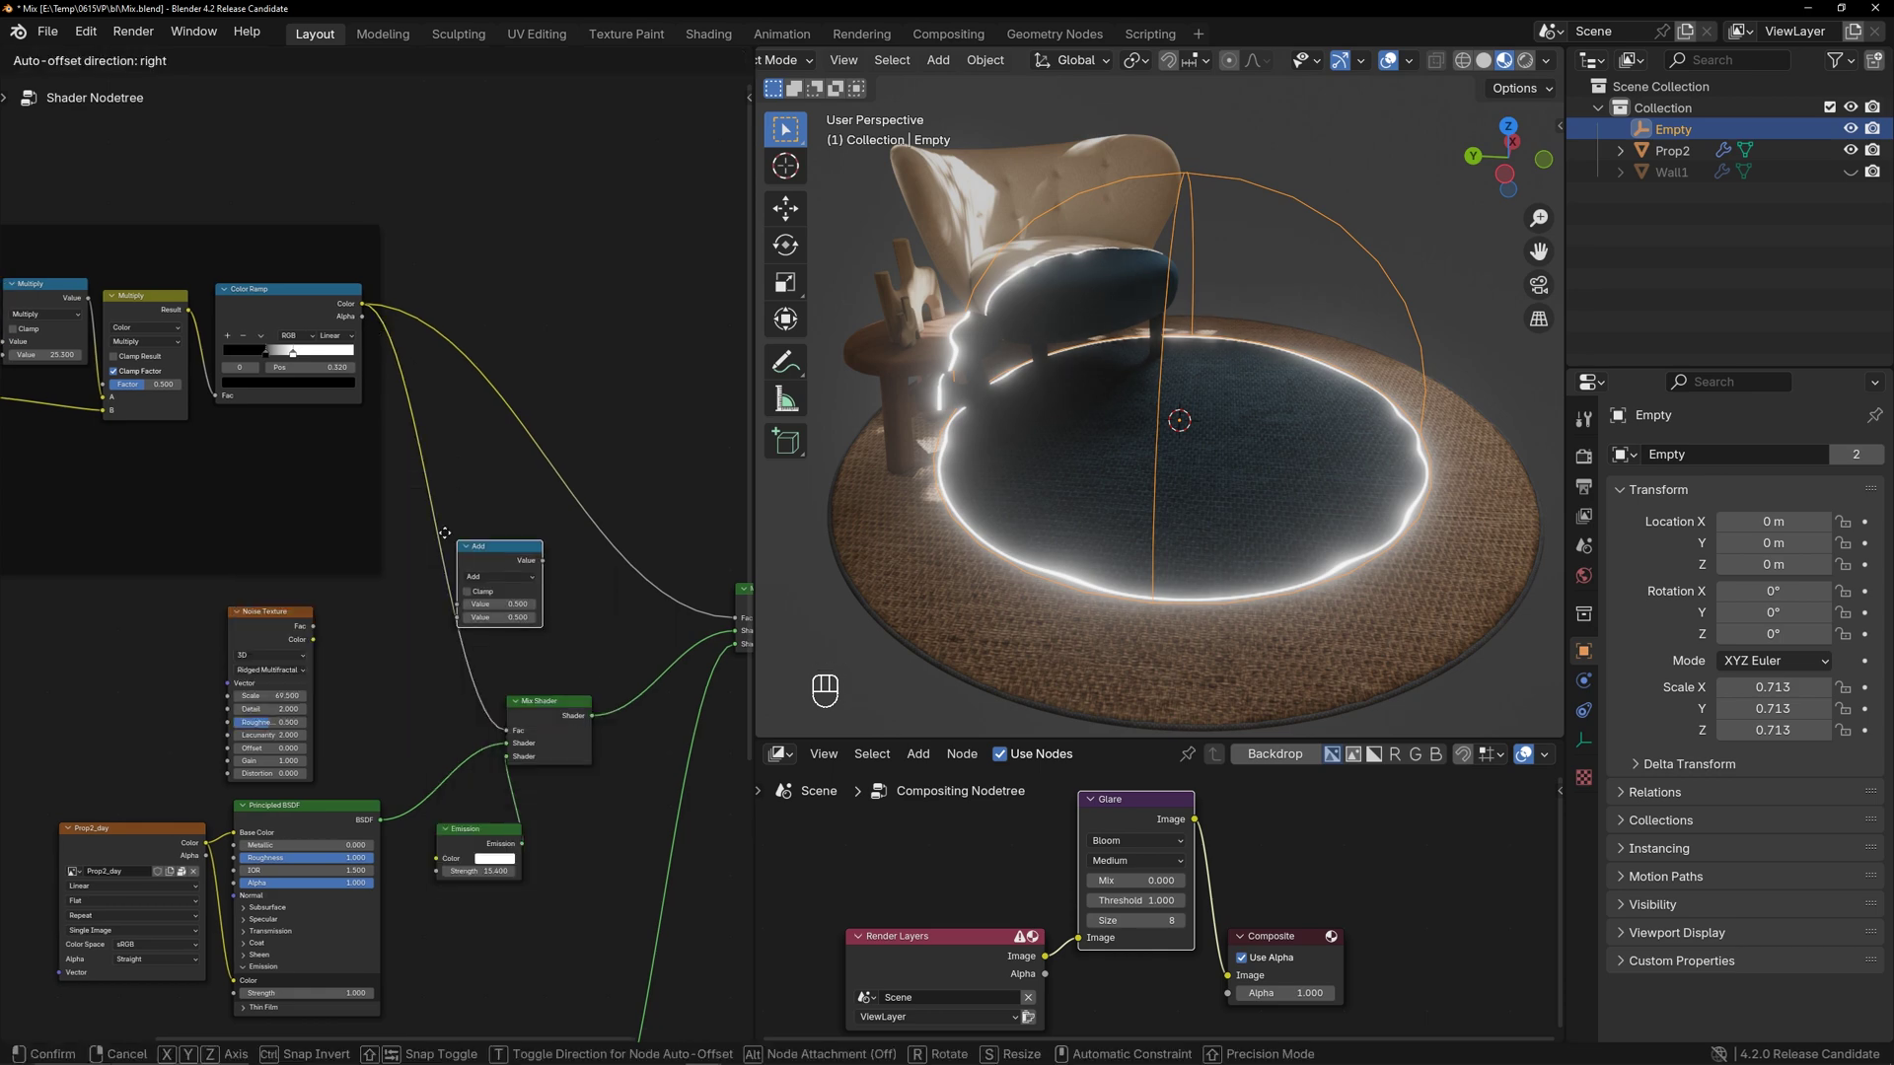
pyautogui.click(439, 532)
pyautogui.click(439, 546)
pyautogui.click(422, 604)
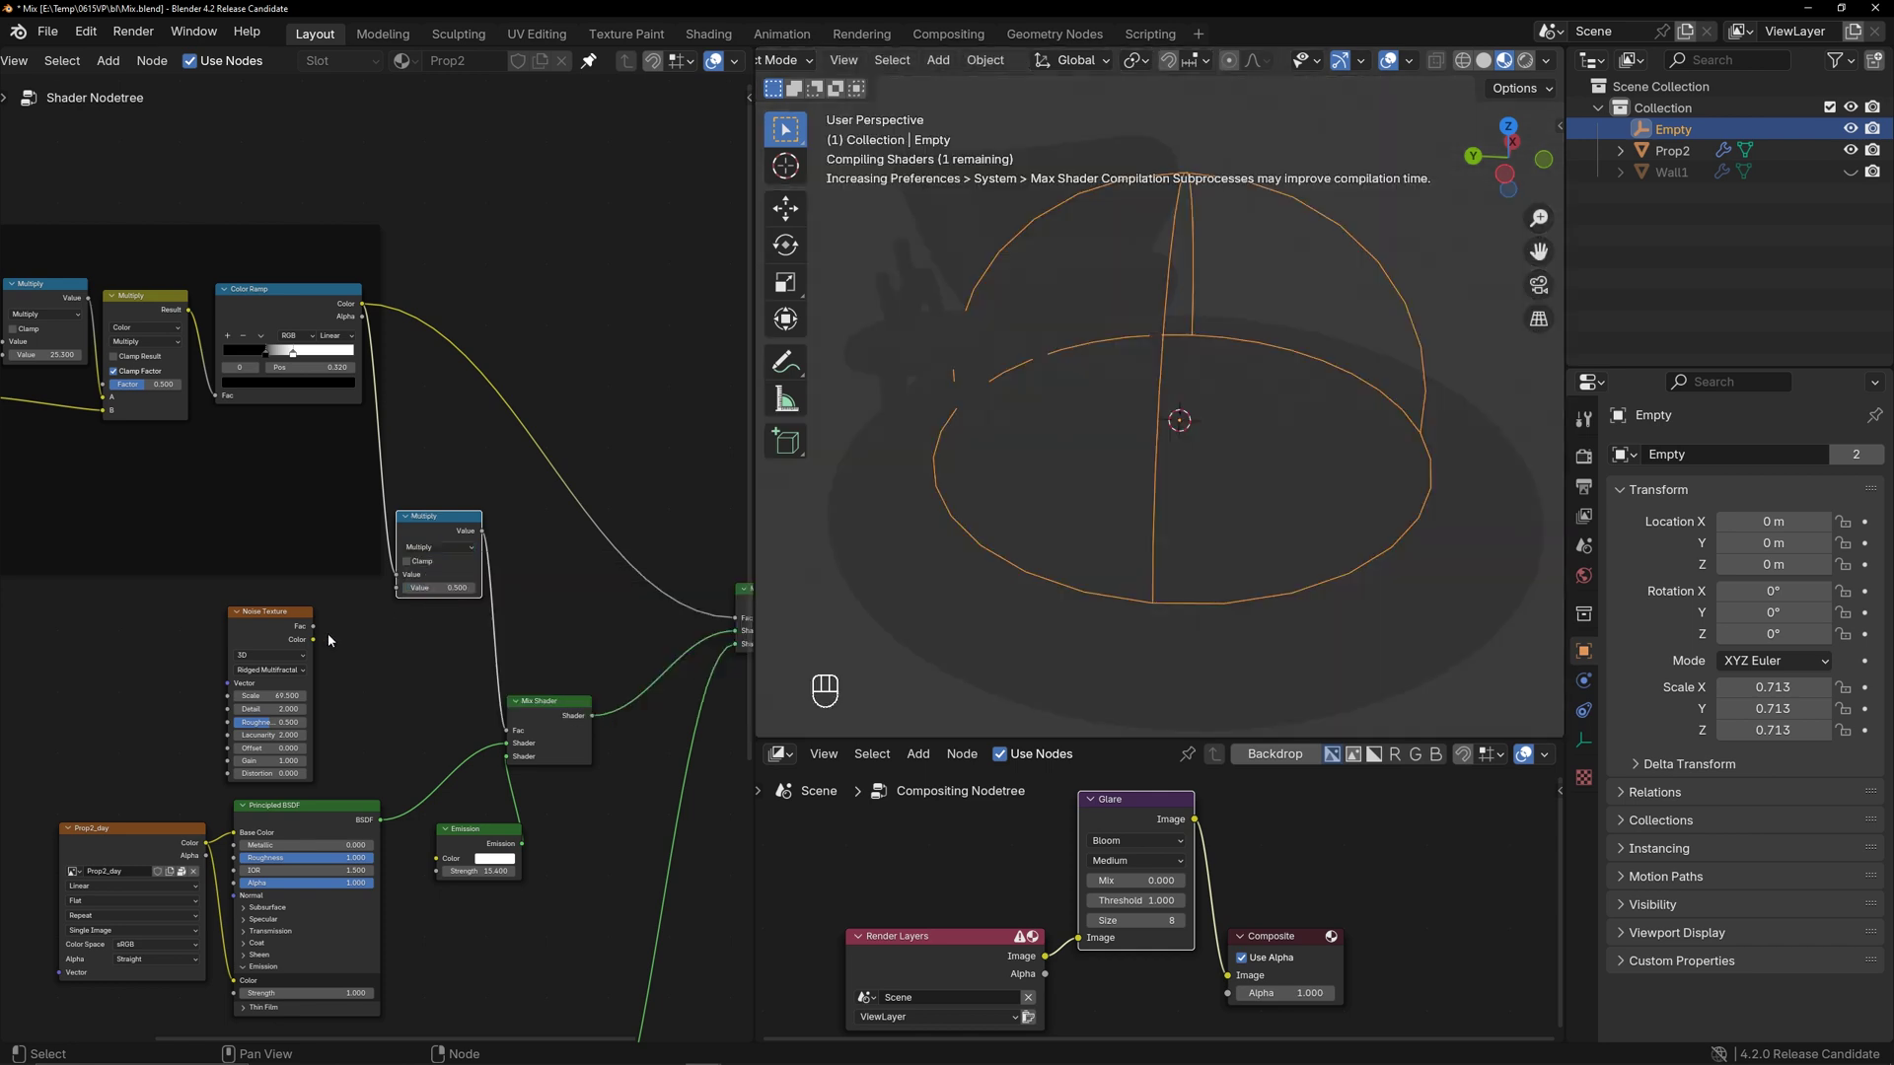
pyautogui.moveTo(314, 637); pyautogui.dragTo(403, 590)
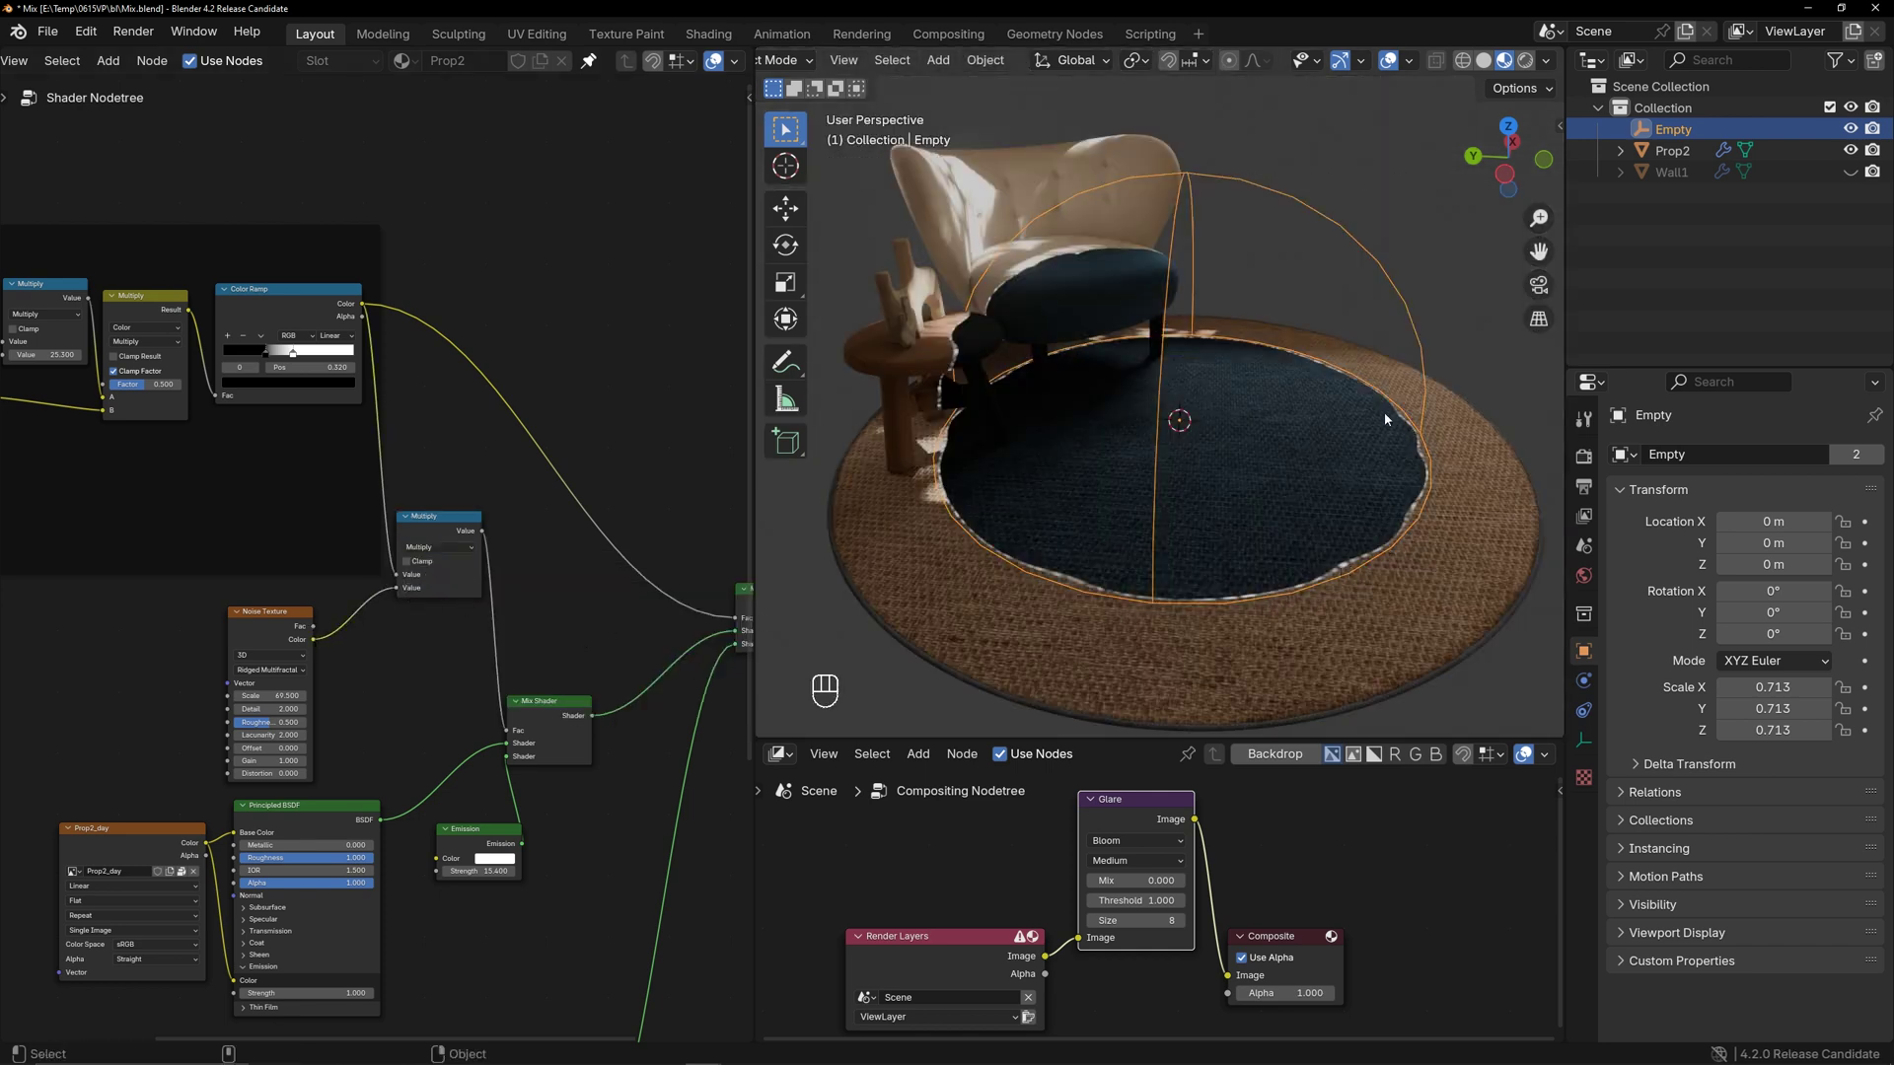
# Raise the Noise Texture's Scale to about 145.6 and the Emission Strength to about 134.7
pyautogui.moveTo(255, 695); pyautogui.dragTo(305, 696)
pyautogui.moveTo(469, 871); pyautogui.dragTo(552, 870)
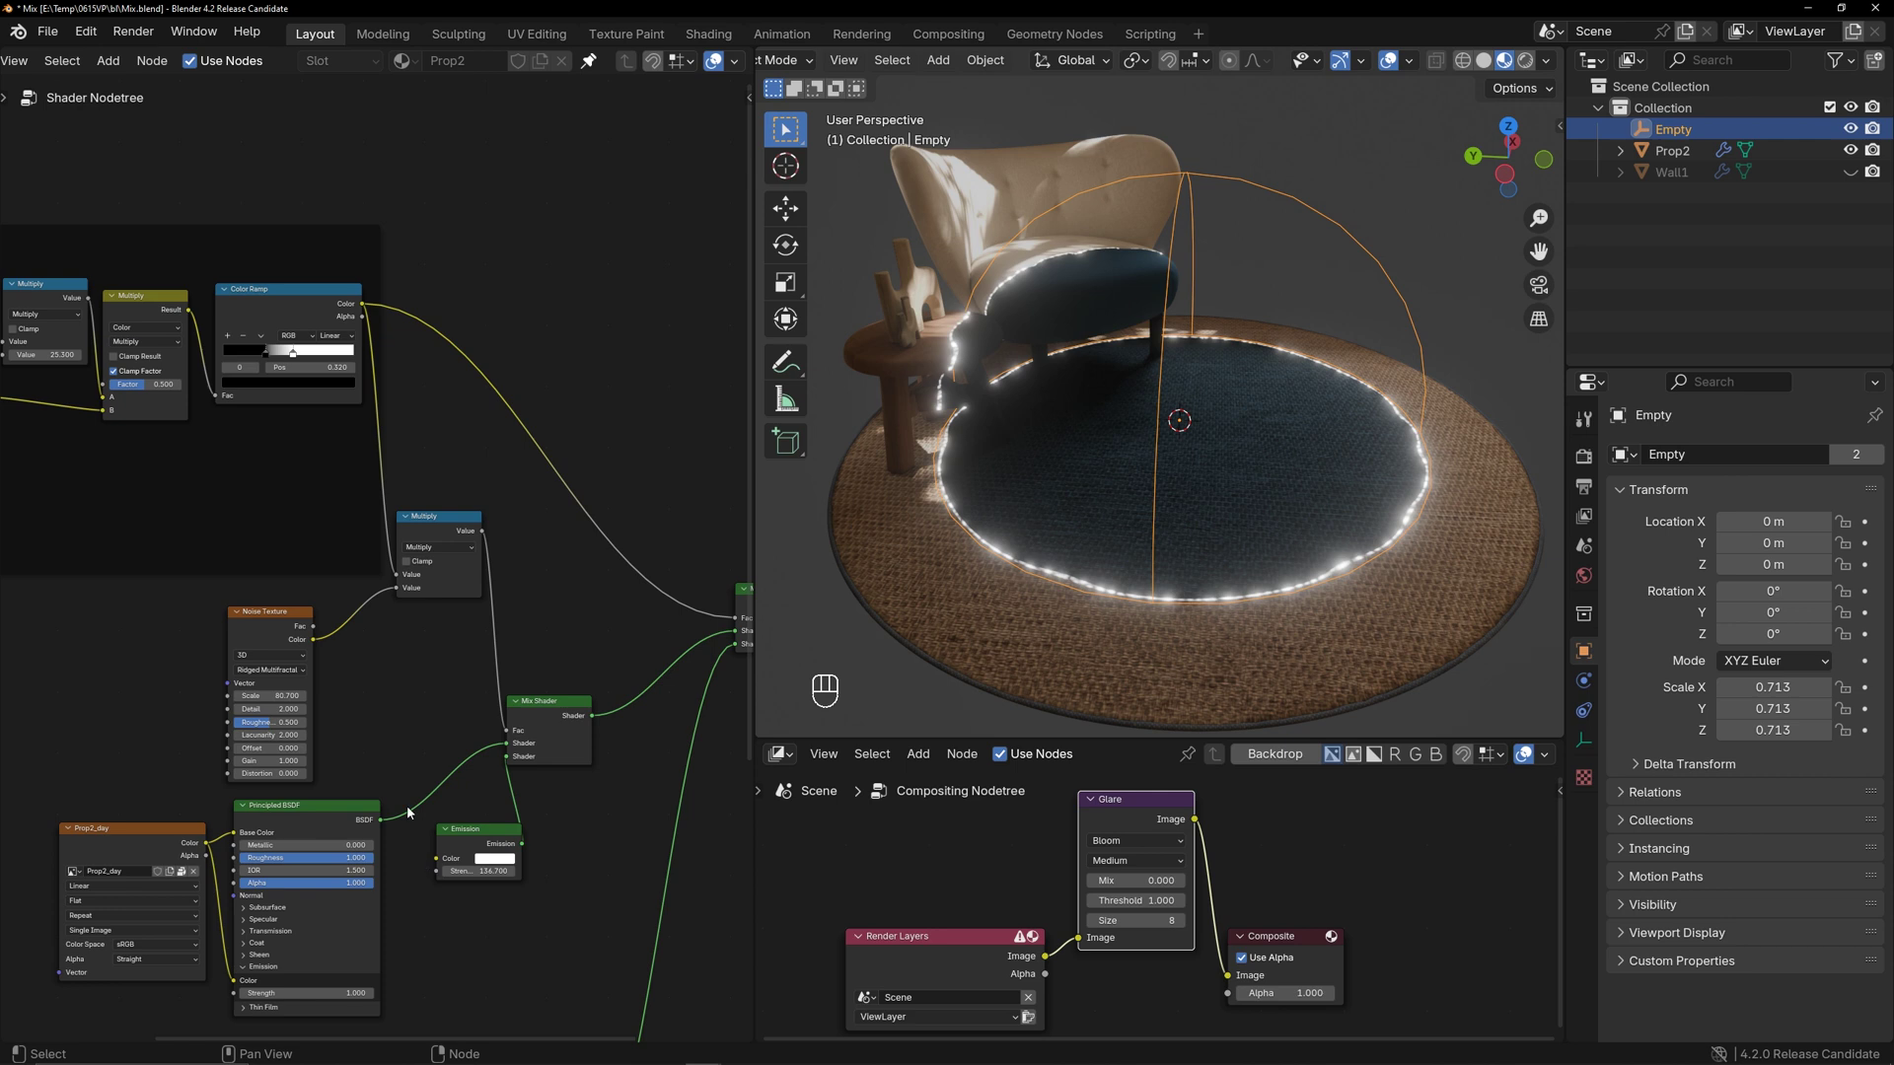
pyautogui.moveTo(254, 696); pyautogui.dragTo(306, 695)
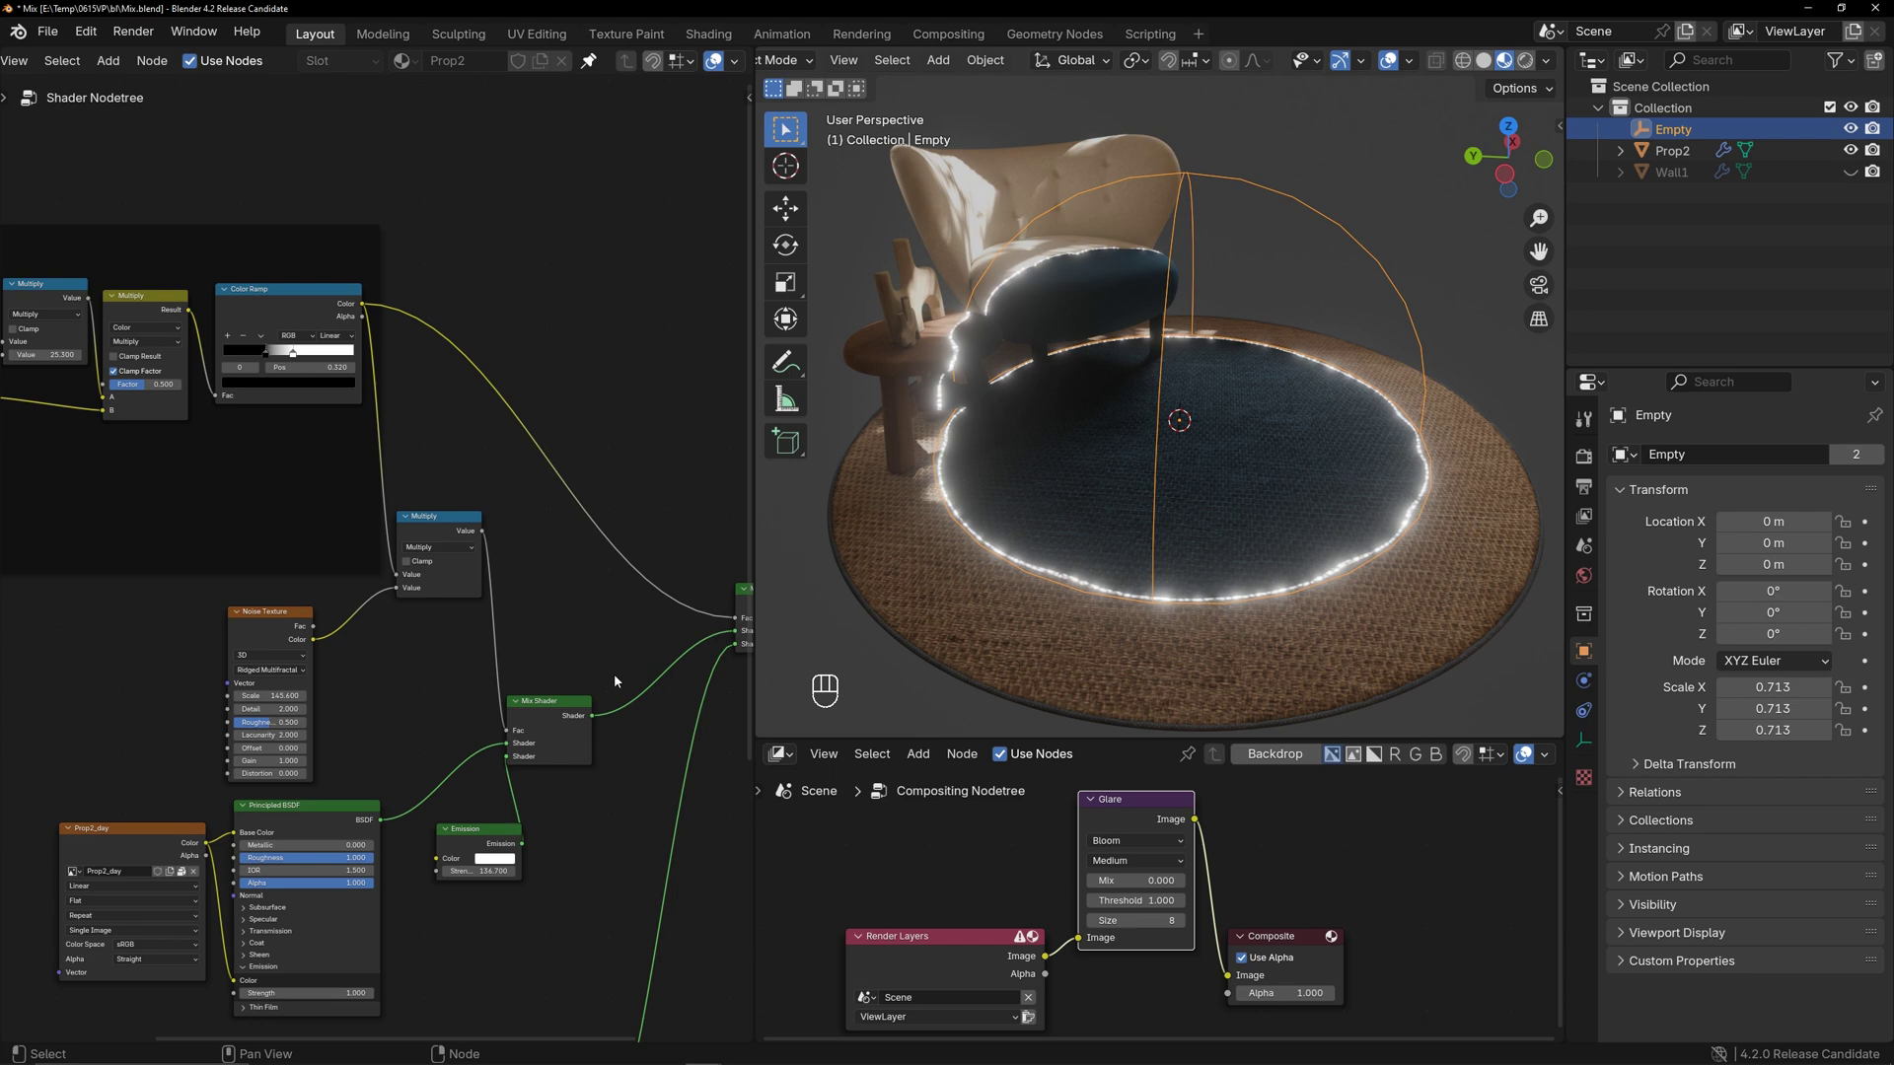
# Scale the sphere empty up to about 0.781 and move the Color Ramp's white stop closer to the black one
pyautogui.press('s')
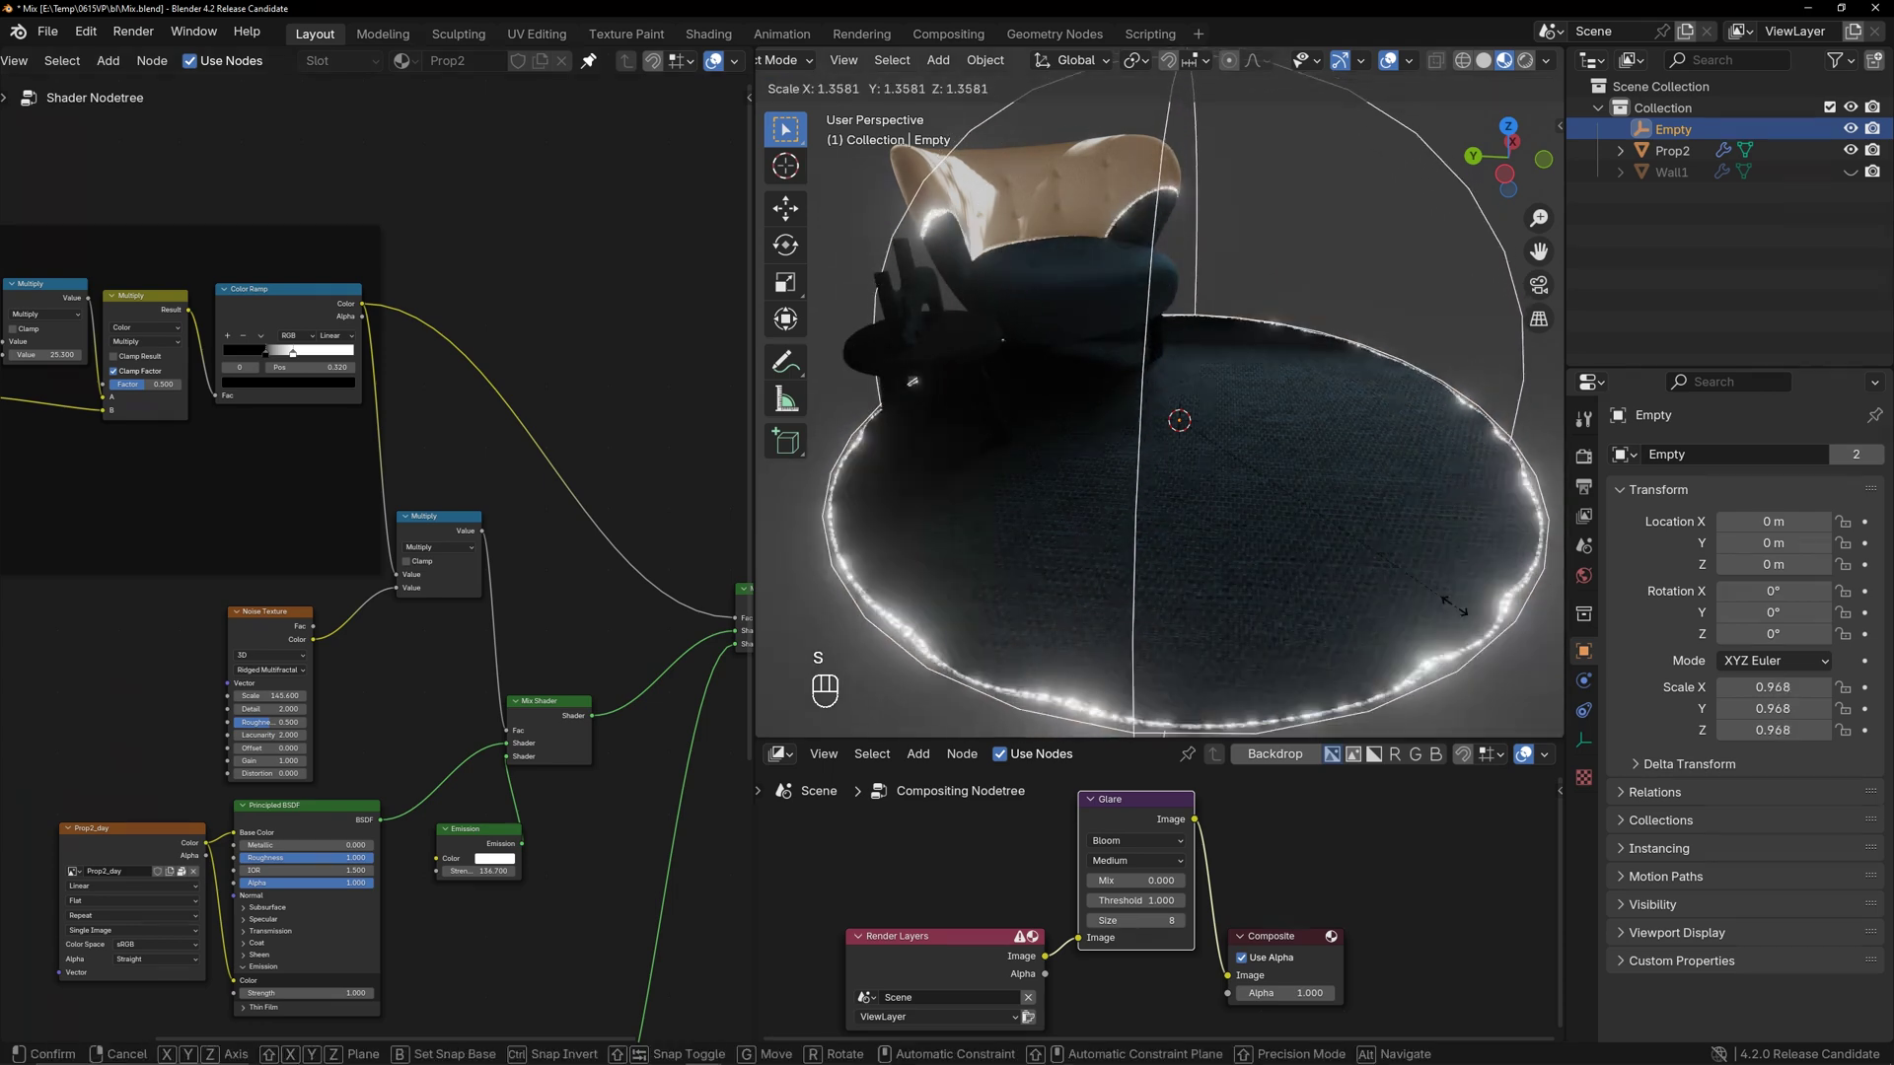
pyautogui.click(1308, 639)
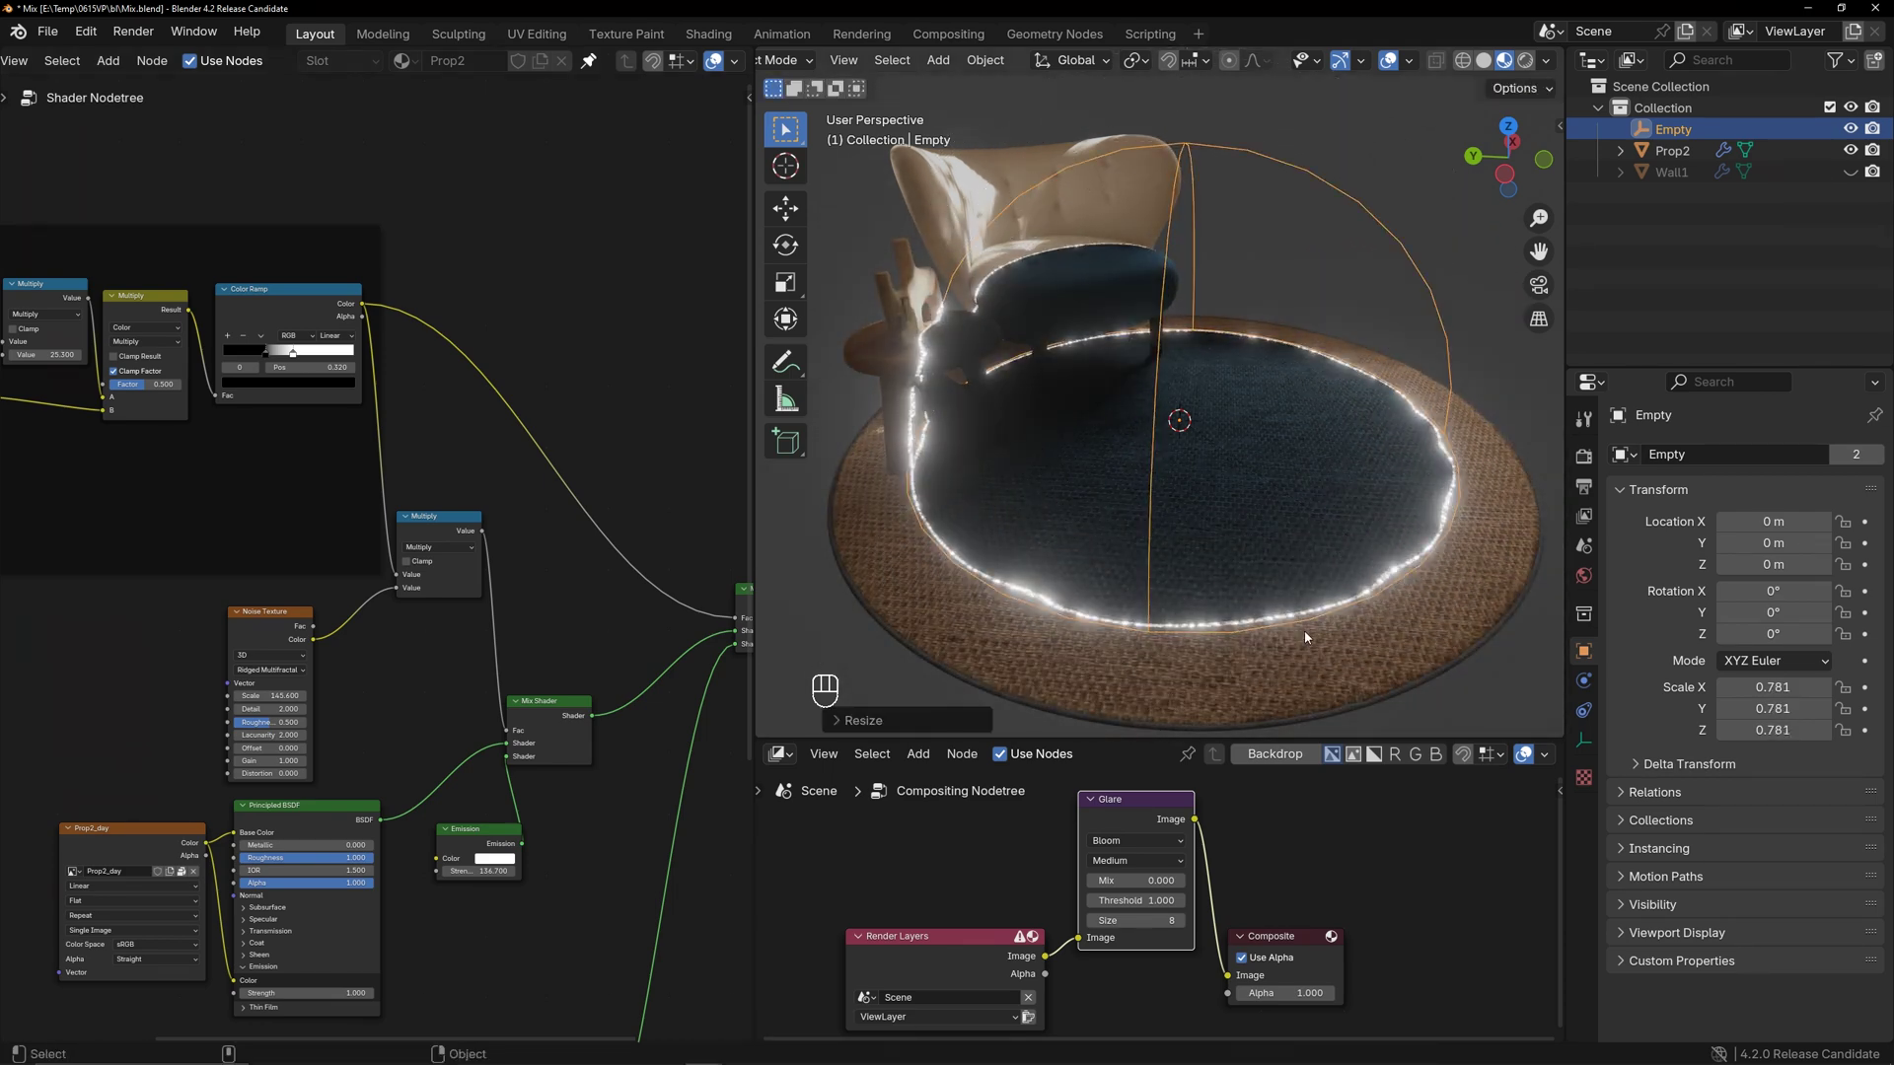
pyautogui.moveTo(294, 359); pyautogui.dragTo(284, 356)
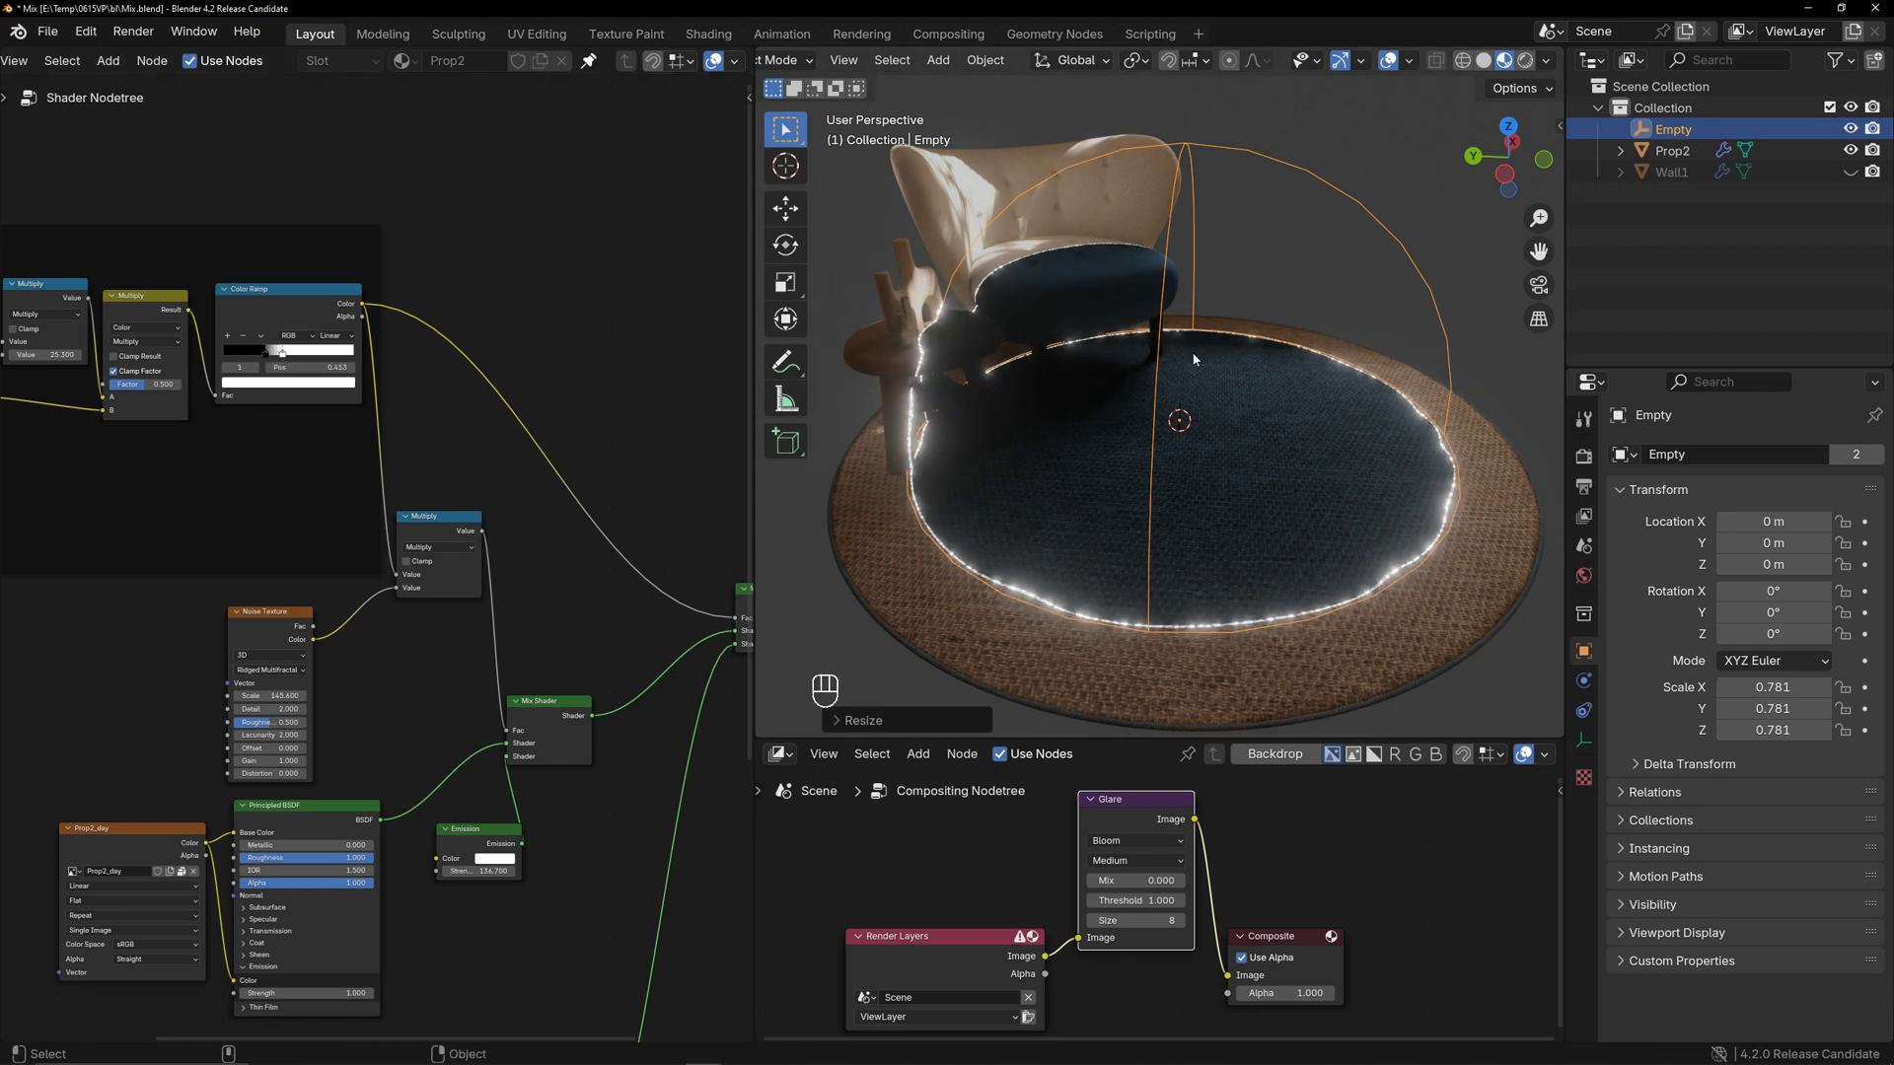
# Preview how the glowing edge travels over the prop by temporarily scaling the sphere empty
pyautogui.scroll(-3, 1386, 483)
pyautogui.press('s')
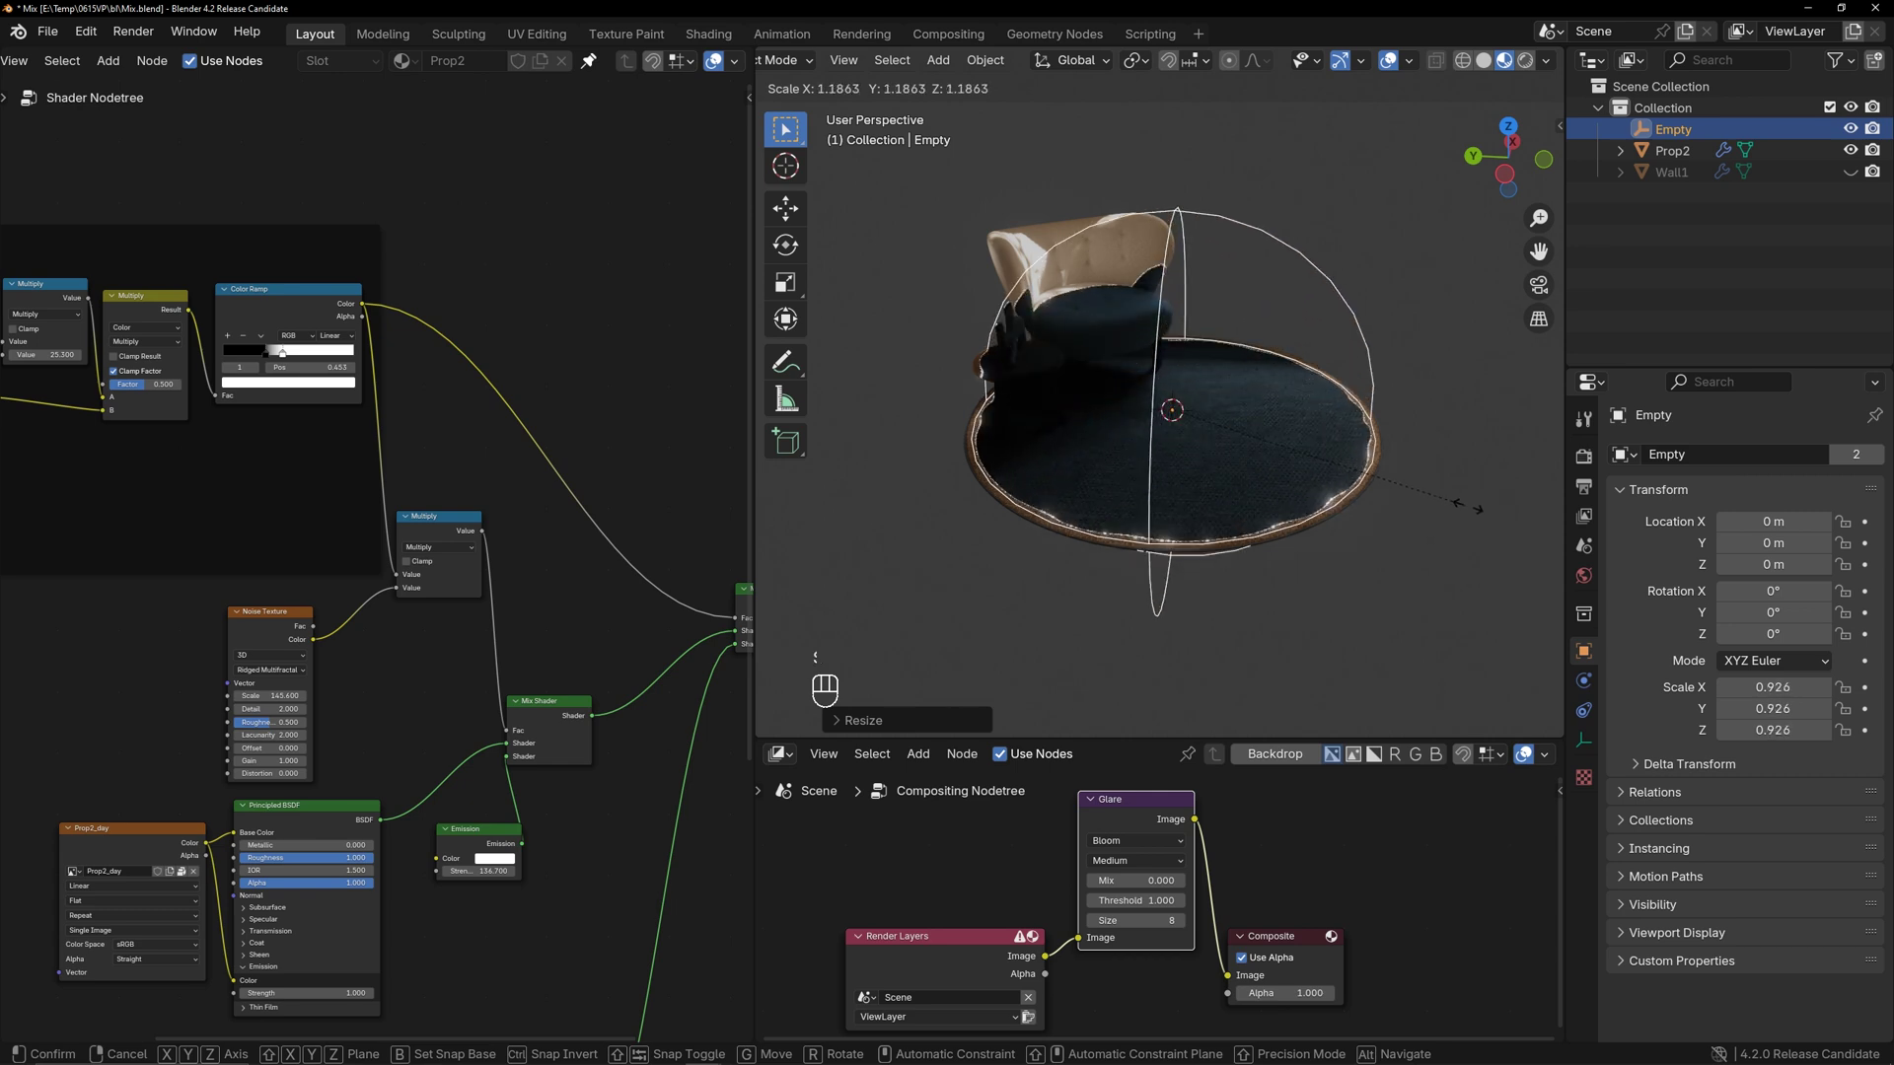
pyautogui.rightClick(963, 585)
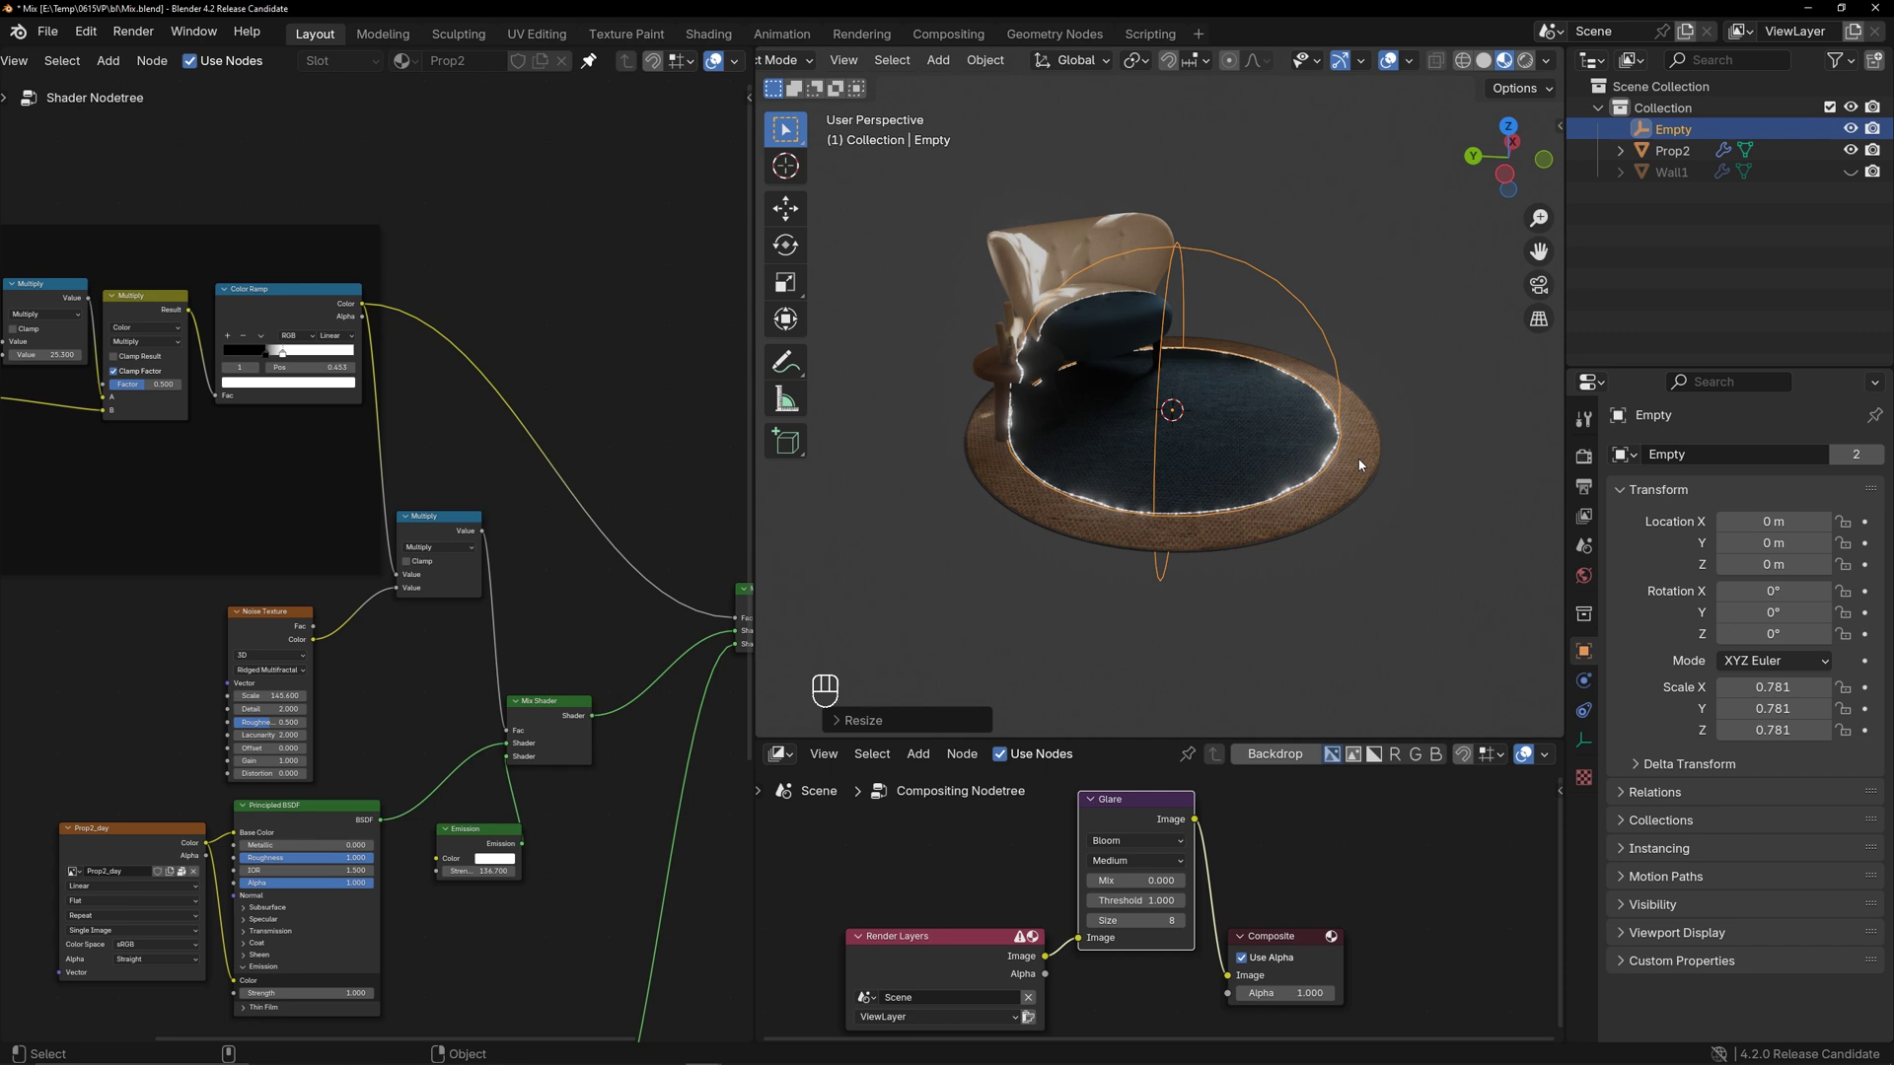
# Place the Prop2_night texture and its Principled BSDF below the day nodes, and move the Emission node and the final Mix Shader alongside the emission Mix Shader
pyautogui.moveTo(542, 760); pyautogui.dragTo(522, 515, button='middle')
pyautogui.scroll(-2, 380, 560)
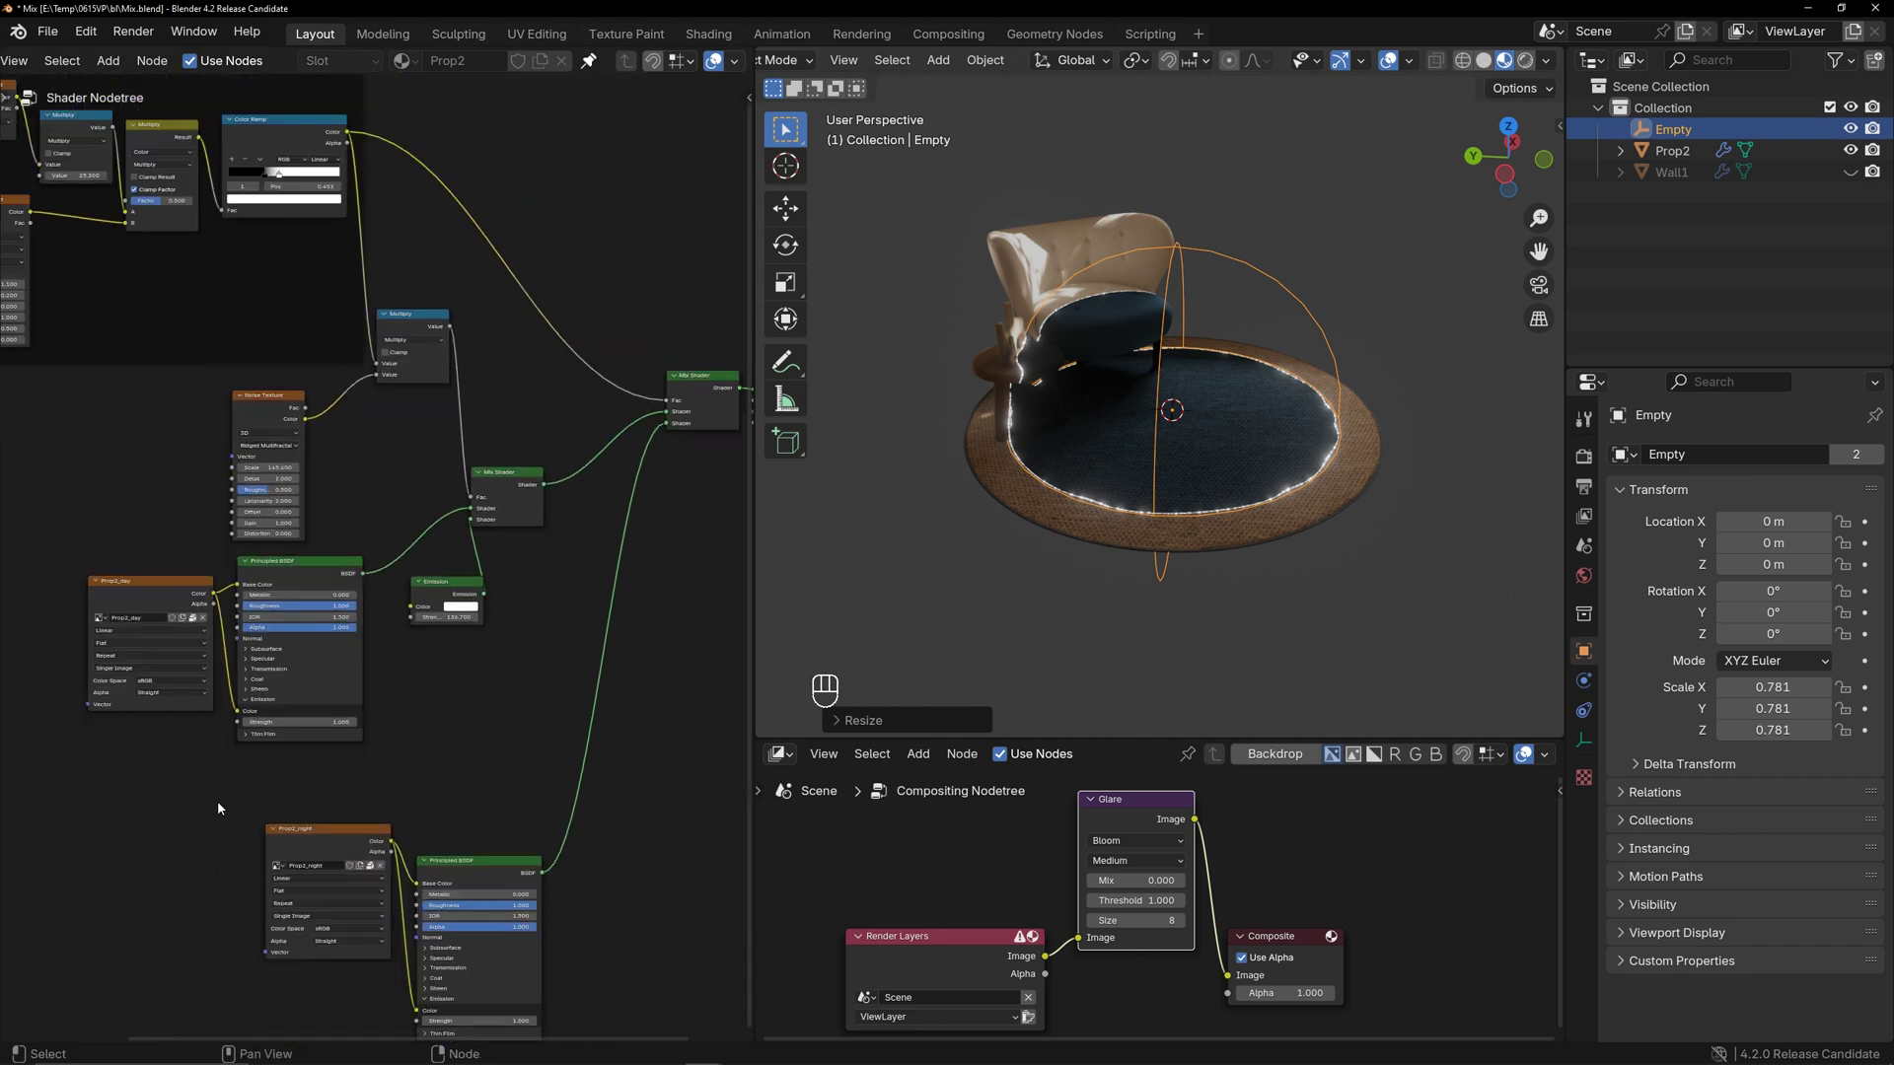
pyautogui.moveTo(217, 801); pyautogui.dragTo(560, 886)
pyautogui.press('g')
pyautogui.click(372, 812)
pyautogui.press('g')
pyautogui.click(371, 803)
pyautogui.moveTo(394, 690); pyautogui.dragTo(385, 774, button='middle')
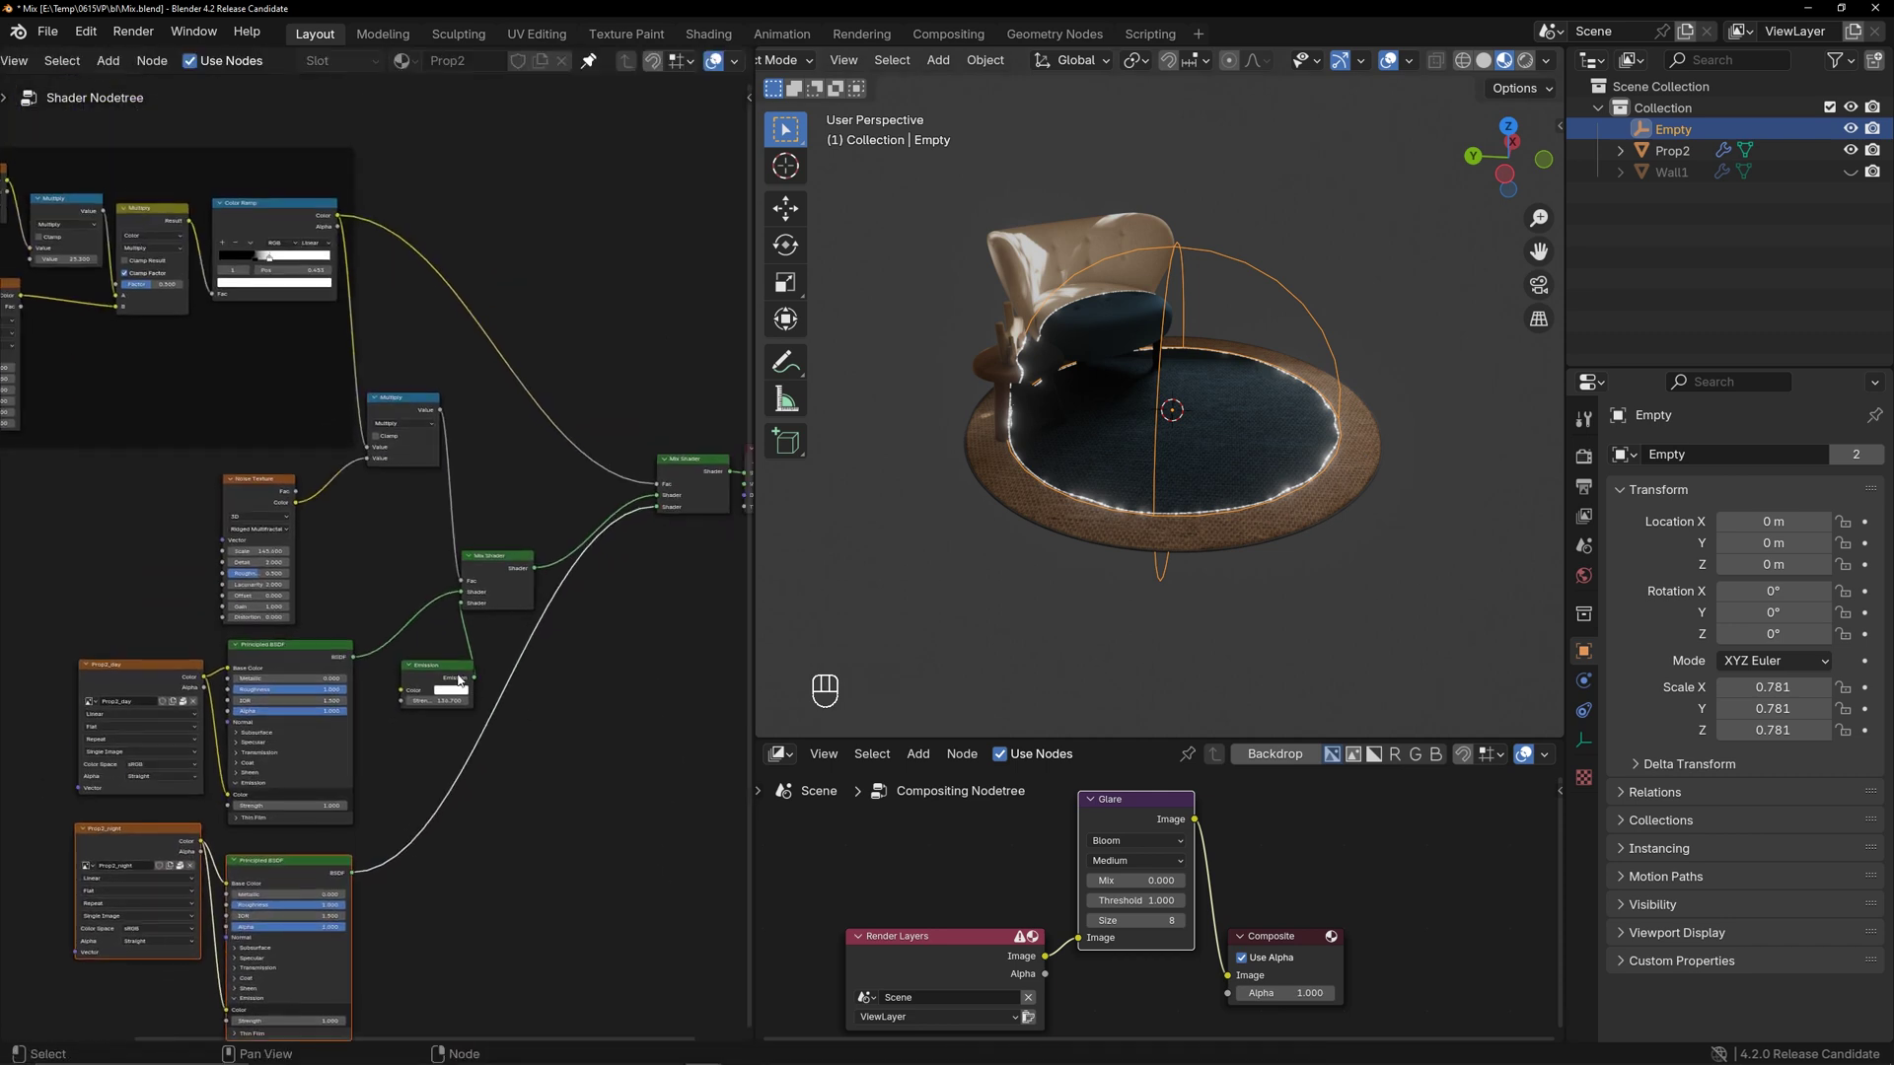
pyautogui.moveTo(437, 671); pyautogui.dragTo(378, 557)
pyautogui.moveTo(683, 489); pyautogui.dragTo(665, 561)
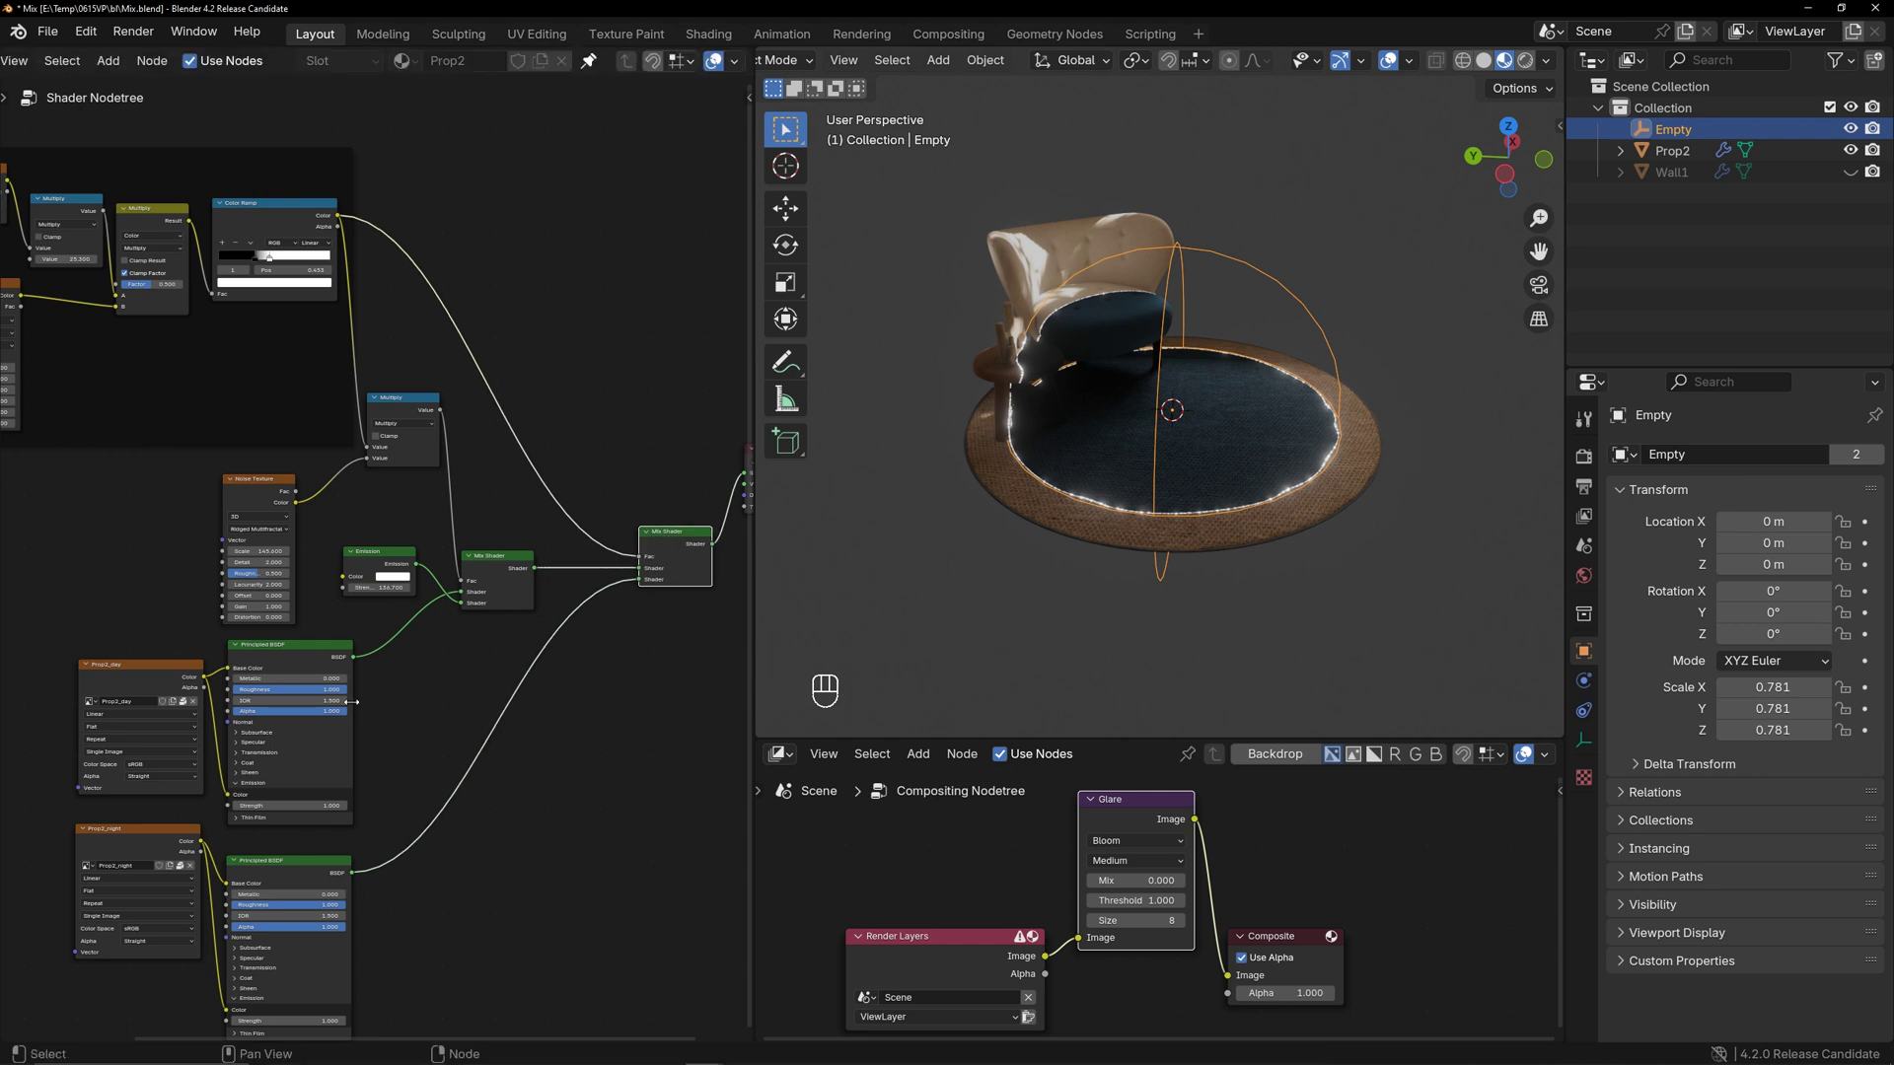
# Swap the day and night Principled BSDF links between the two Mix Shaders, and scale the sphere empty down to about 0.636
pyautogui.moveTo(353, 656); pyautogui.dragTo(639, 579)
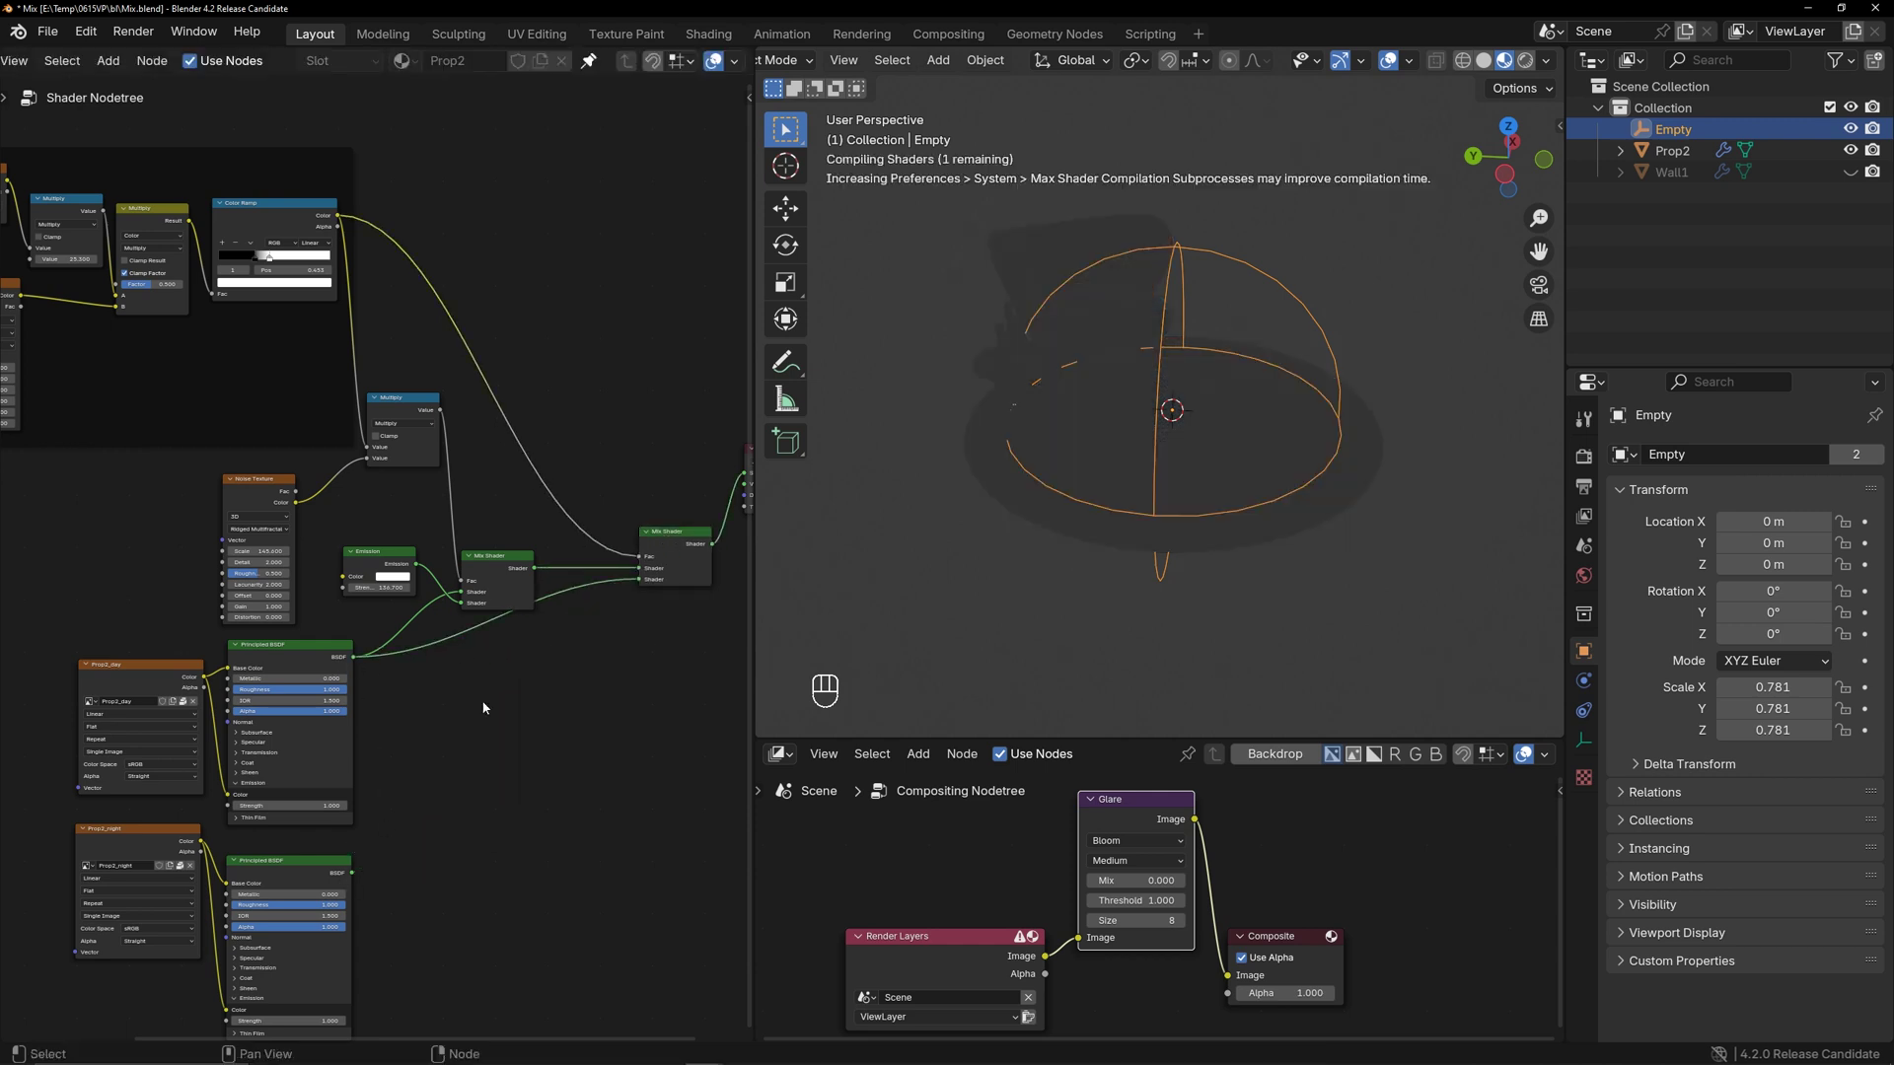
pyautogui.moveTo(353, 874); pyautogui.dragTo(469, 597)
pyautogui.press('s')
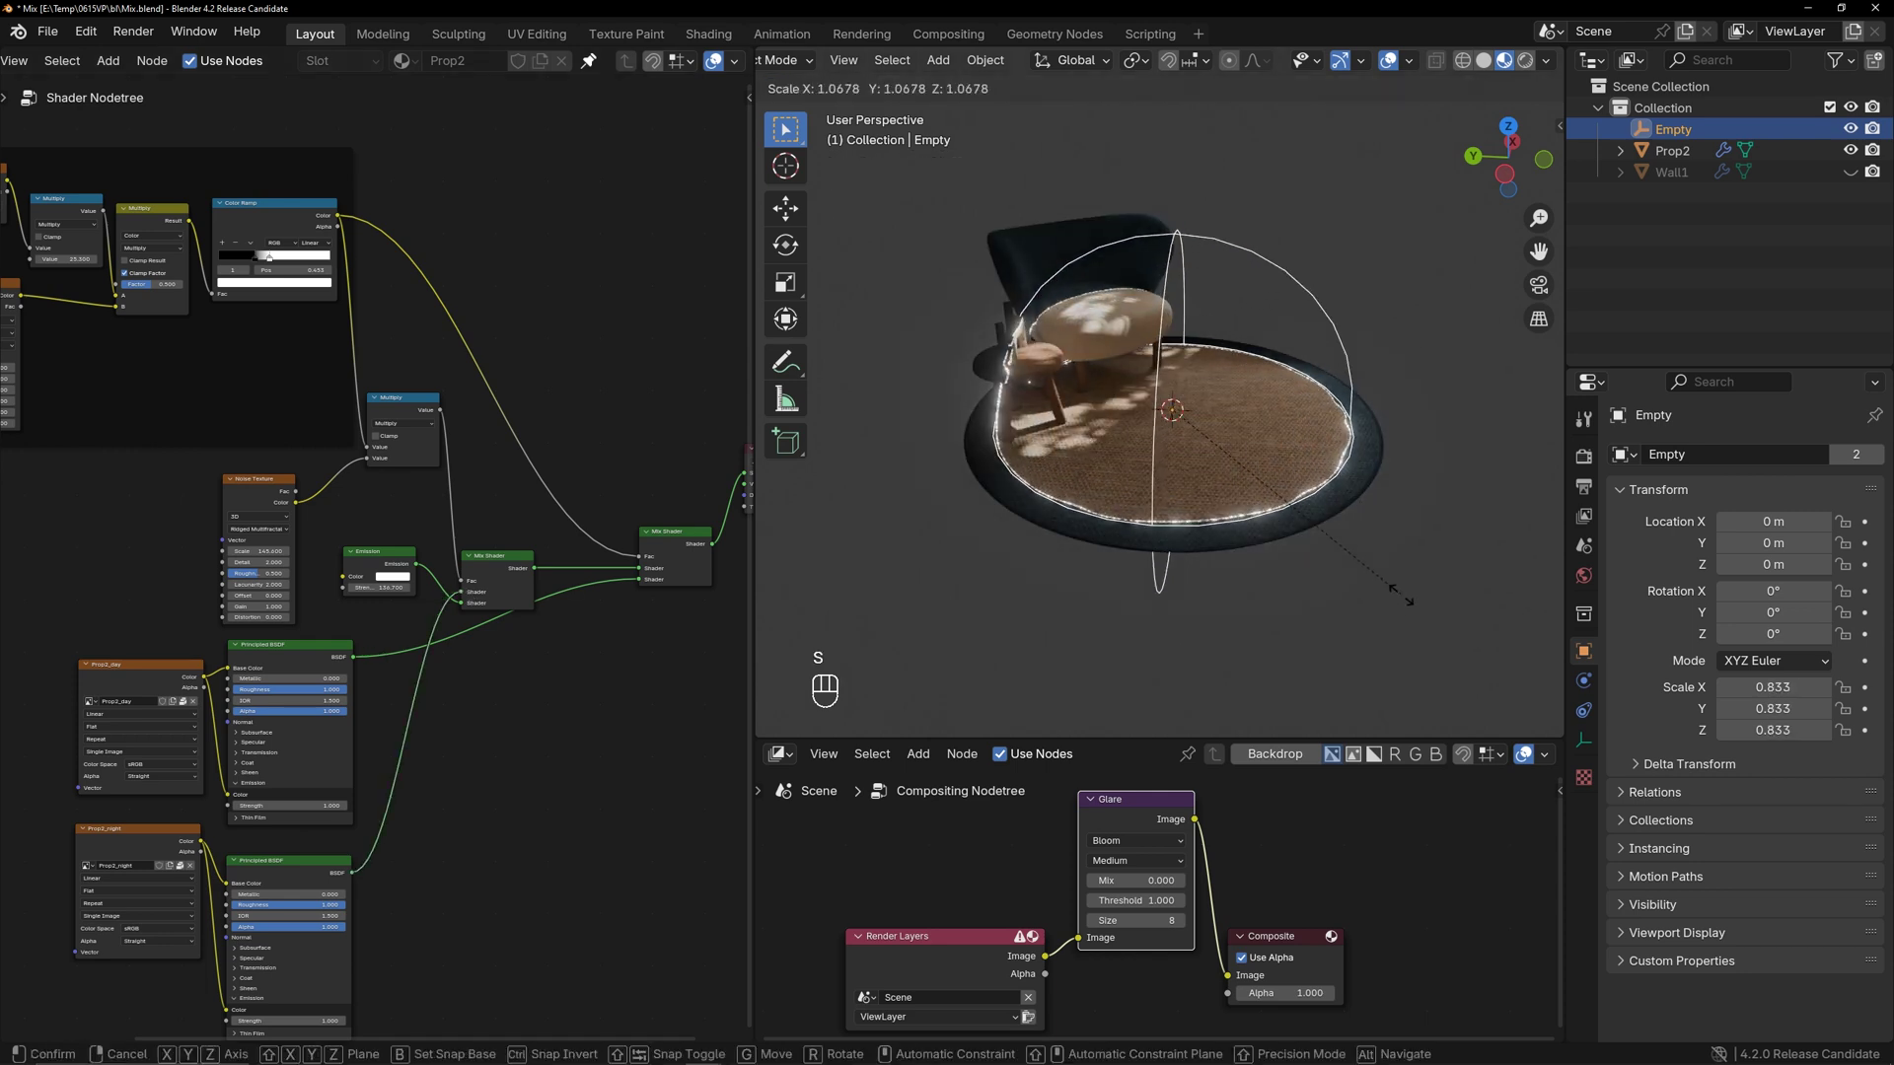
pyautogui.click(1339, 545)
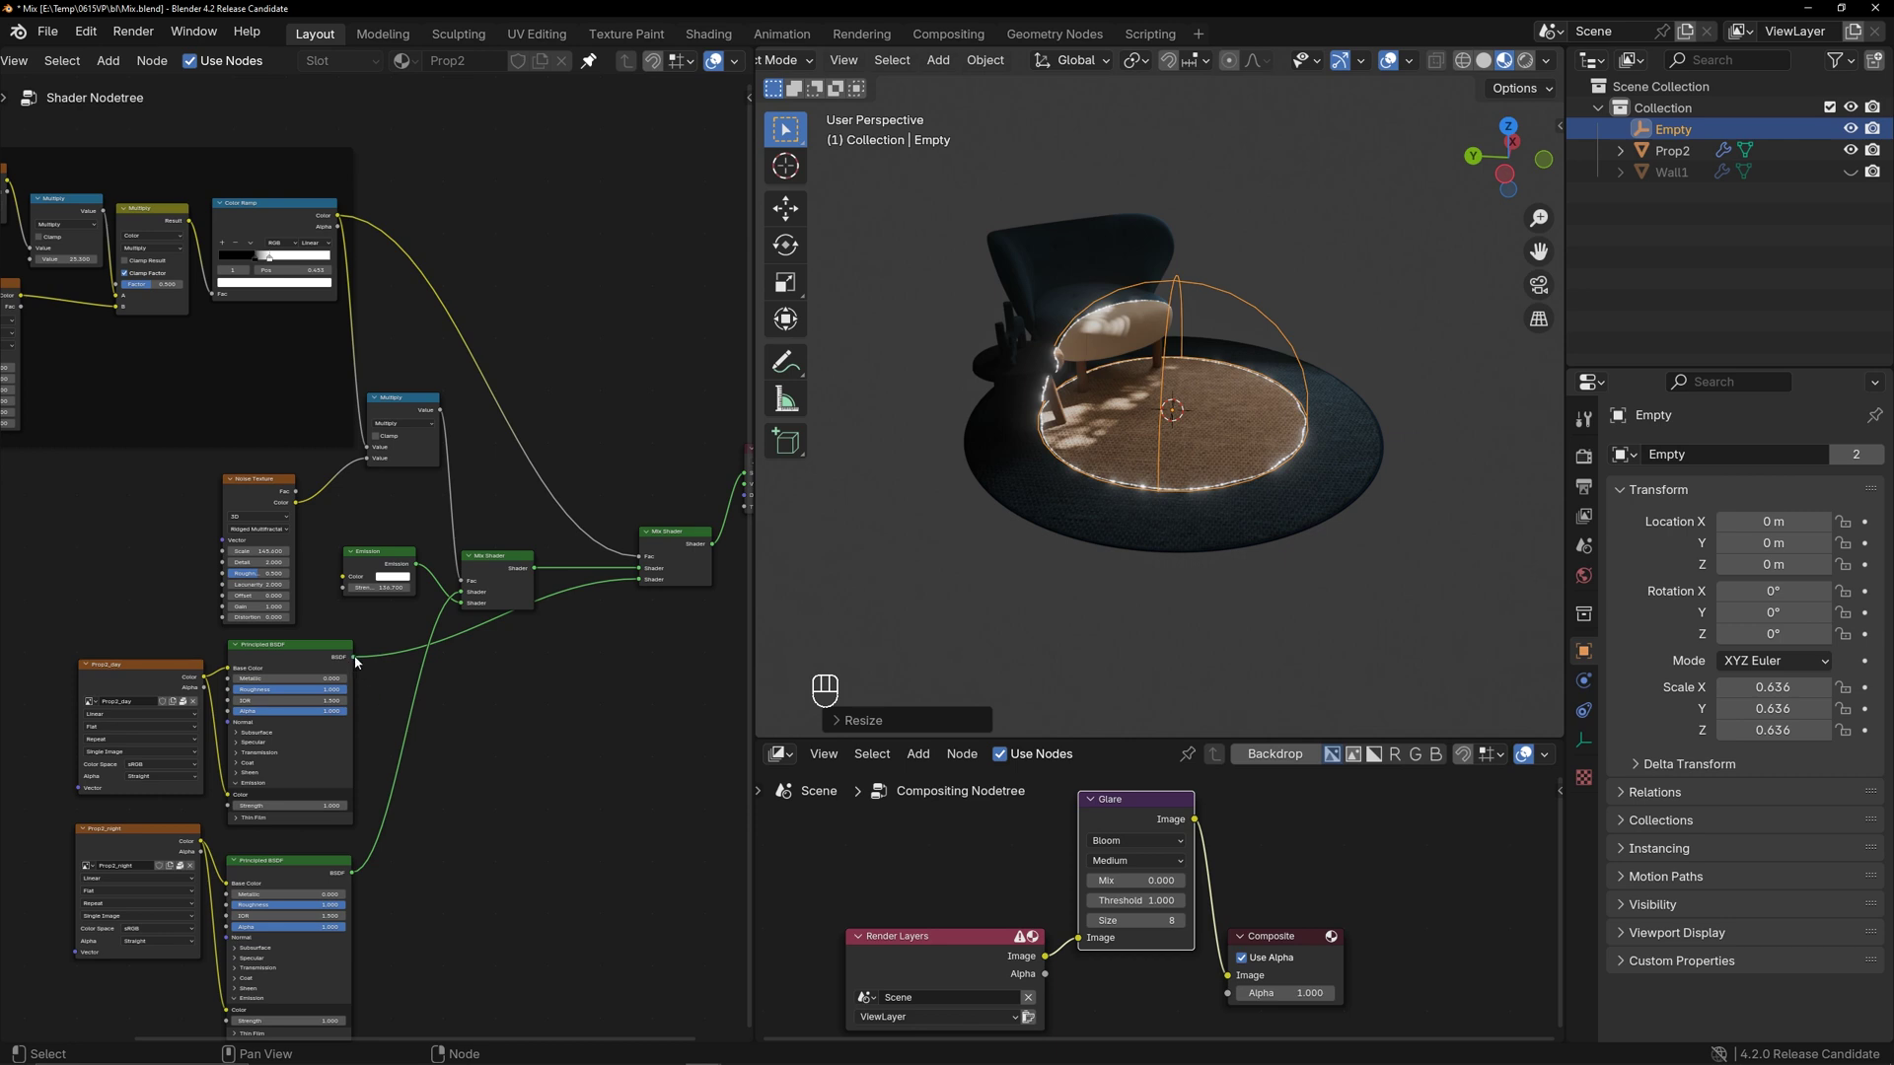
# Return the day Principled BSDF to the emission Mix Shader and the night one to the final Mix Shader's second shader input
pyautogui.moveTo(465, 586); pyautogui.dragTo(462, 591)
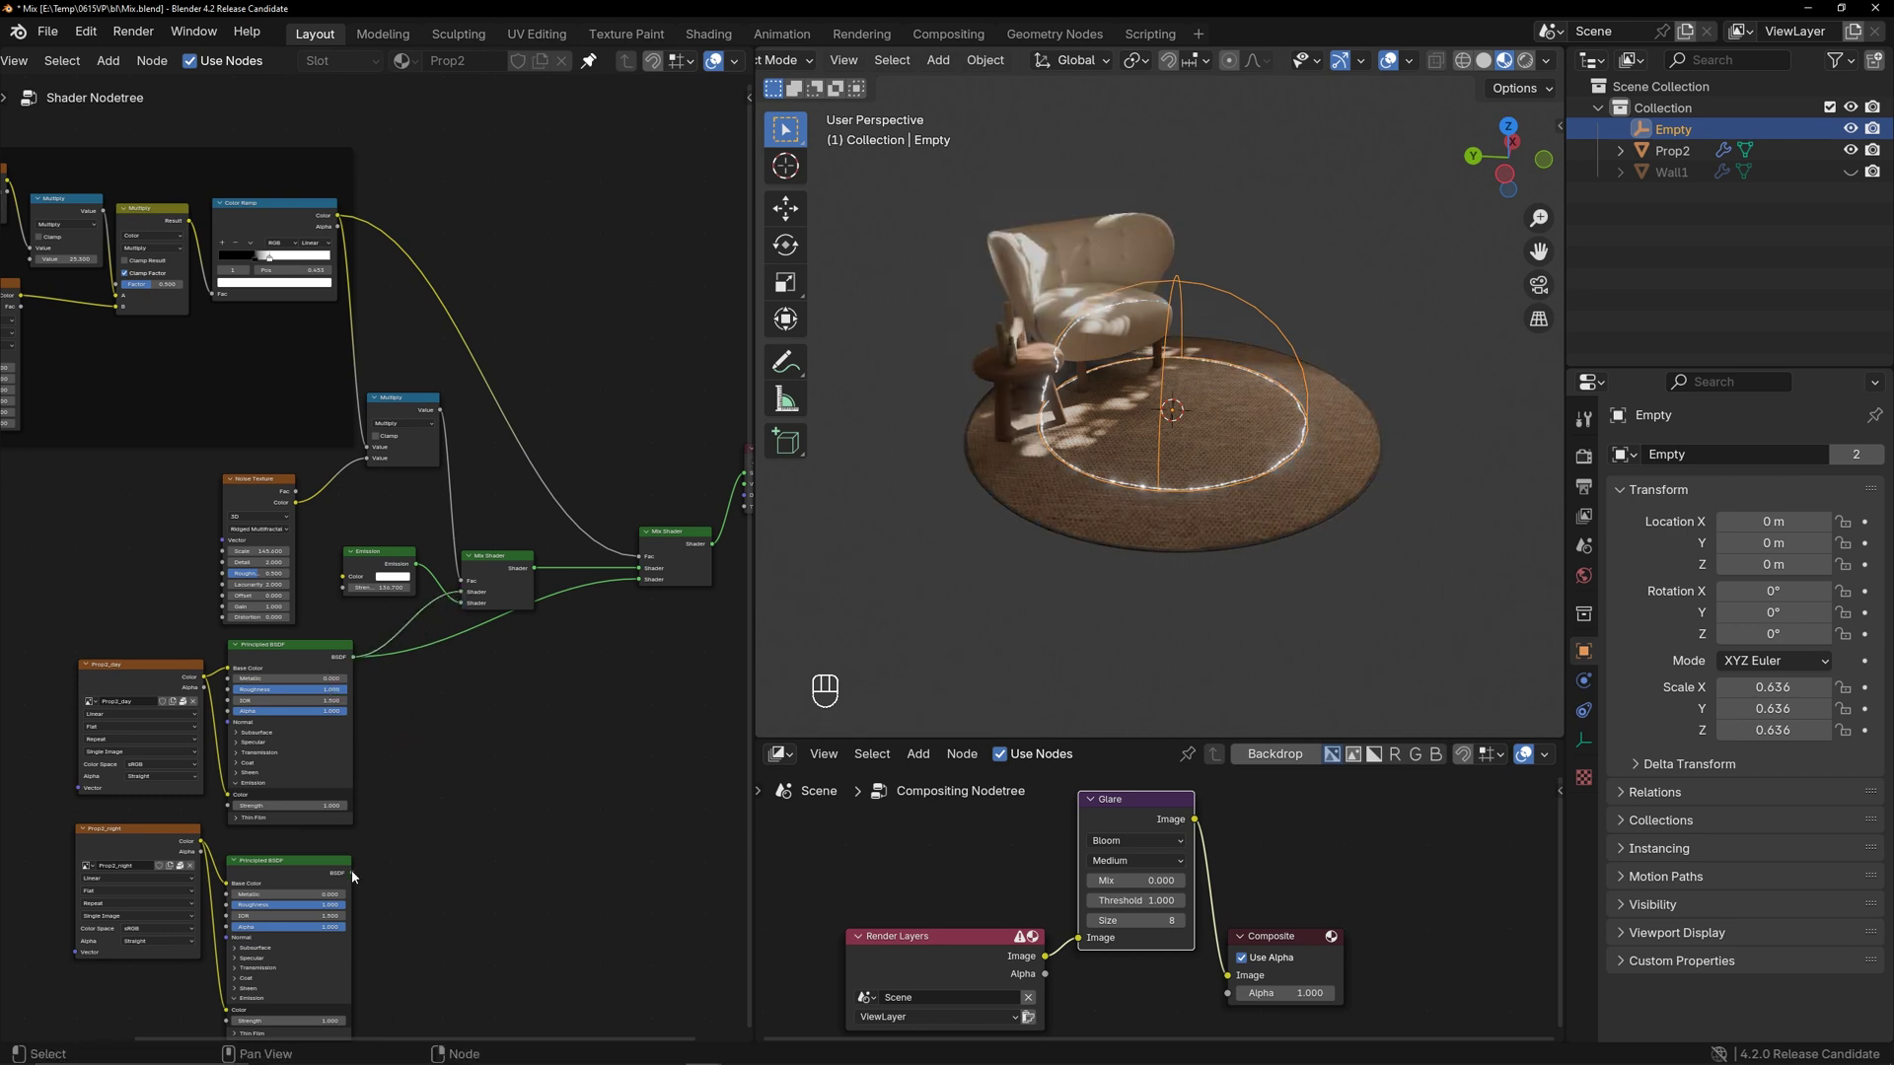
pyautogui.moveTo(352, 872)
pyautogui.mouseDown()
pyautogui.moveTo(533, 750)
pyautogui.moveTo(639, 580)
pyautogui.mouseUp()
# Move both Prop2 image textures farther from their shaders, and add a reroute point to each texture's Color links
pyautogui.moveTo(343, 799); pyautogui.dragTo(527, 756, button='middle')
pyautogui.moveTo(132, 595); pyautogui.dragTo(345, 854)
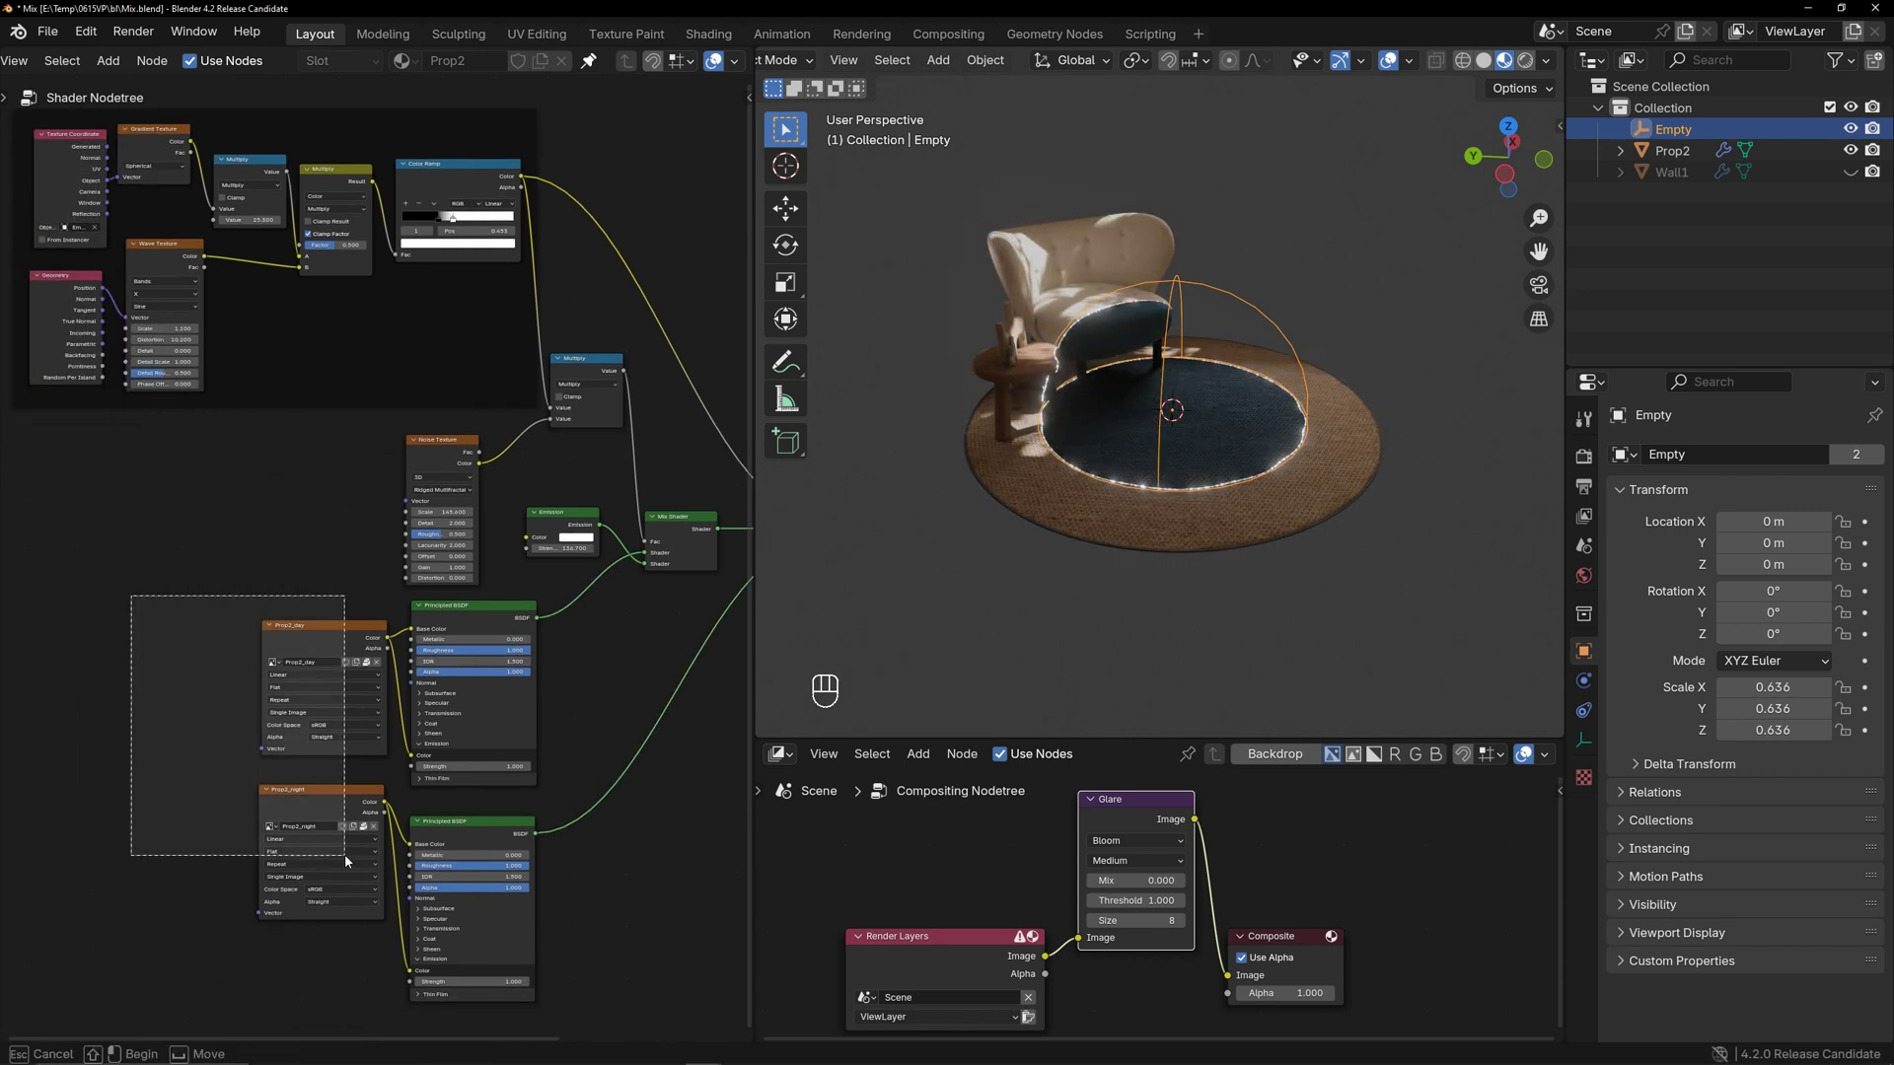
pyautogui.press('g')
pyautogui.click(71, 854)
pyautogui.moveTo(71, 854); pyautogui.dragTo(234, 839, button='middle')
pyautogui.scroll(3, 411, 724)
pyautogui.moveTo(411, 724); pyautogui.dragTo(401, 710, button='middle')
pyautogui.keyDown('shift'); pyautogui.moveTo(452, 529); pyautogui.dragTo(481, 734, button='right'); pyautogui.keyUp('shift')
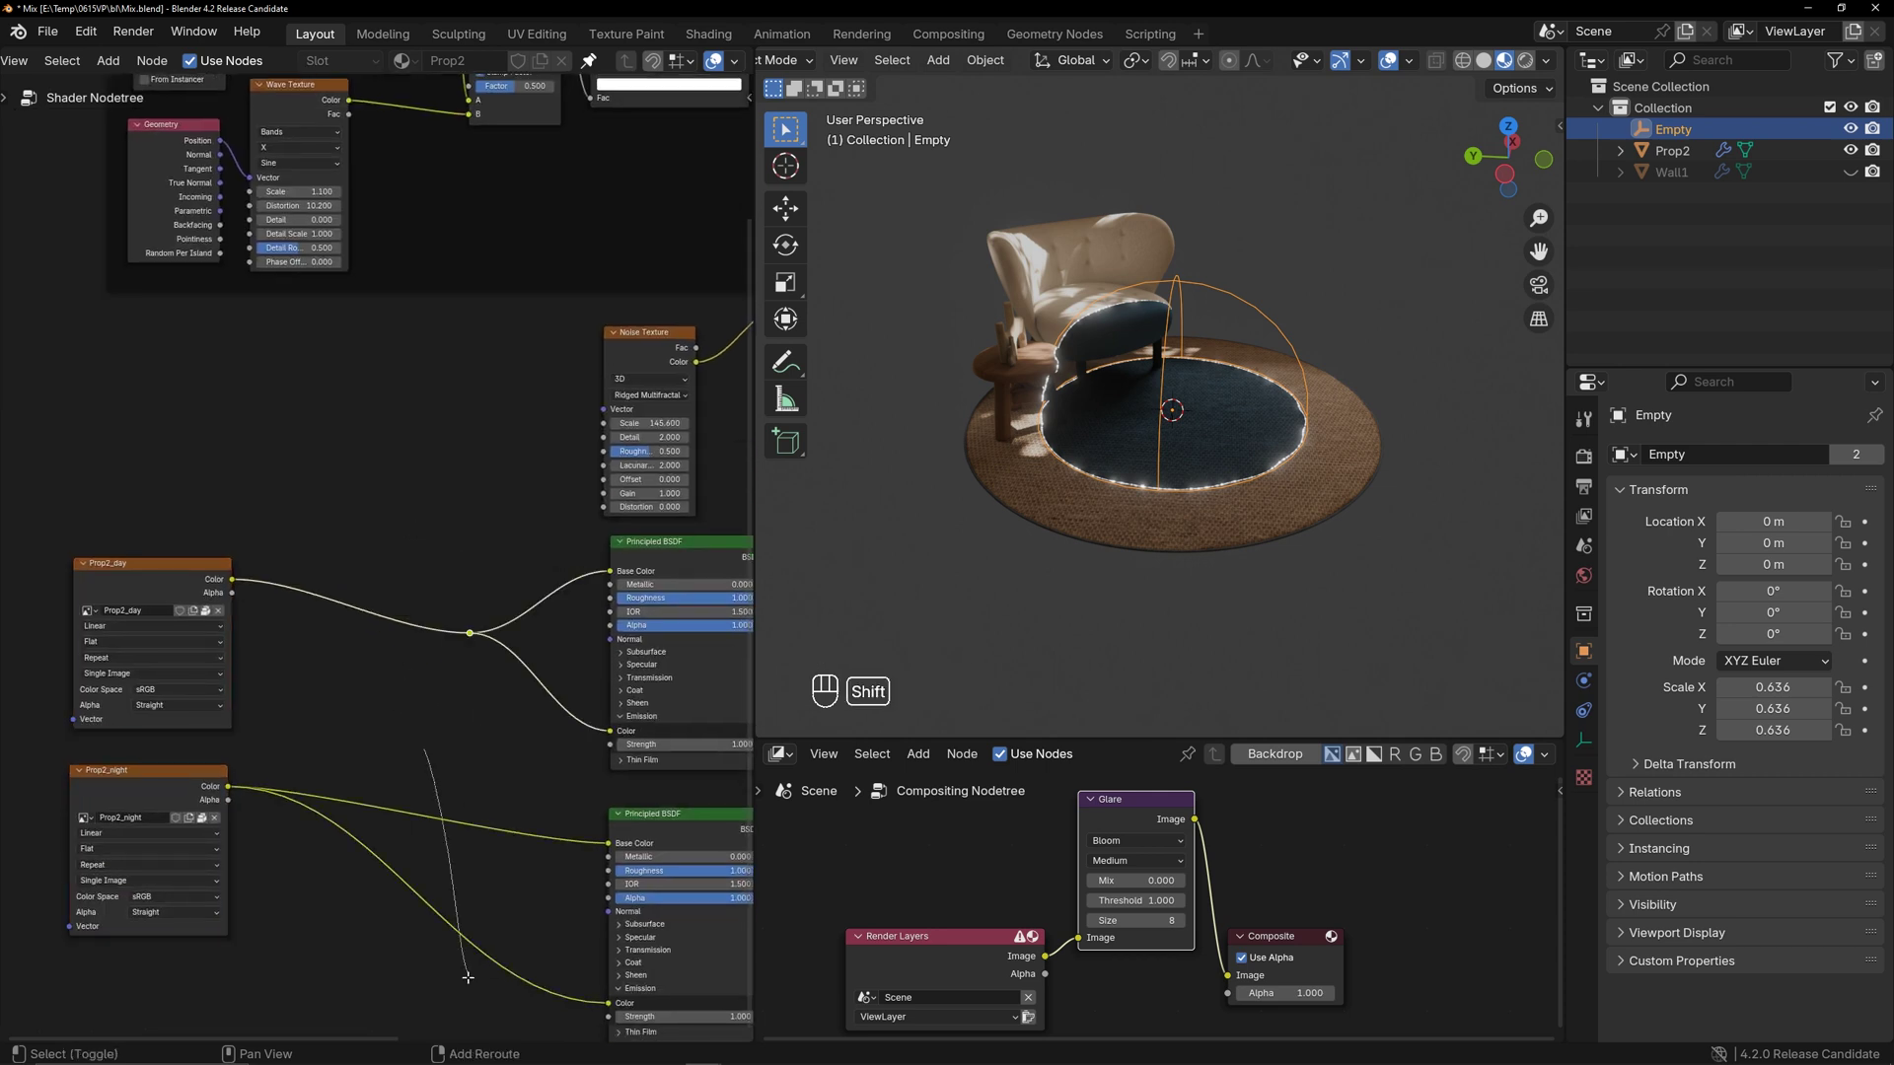
# Insert a Color-type Mix node with Factor 0 between Prop2_day and its reroute, linking the texture's Color to A and Result to the reroute
pyautogui.hotkey('shift', 'a')
pyautogui.moveTo(371, 671)
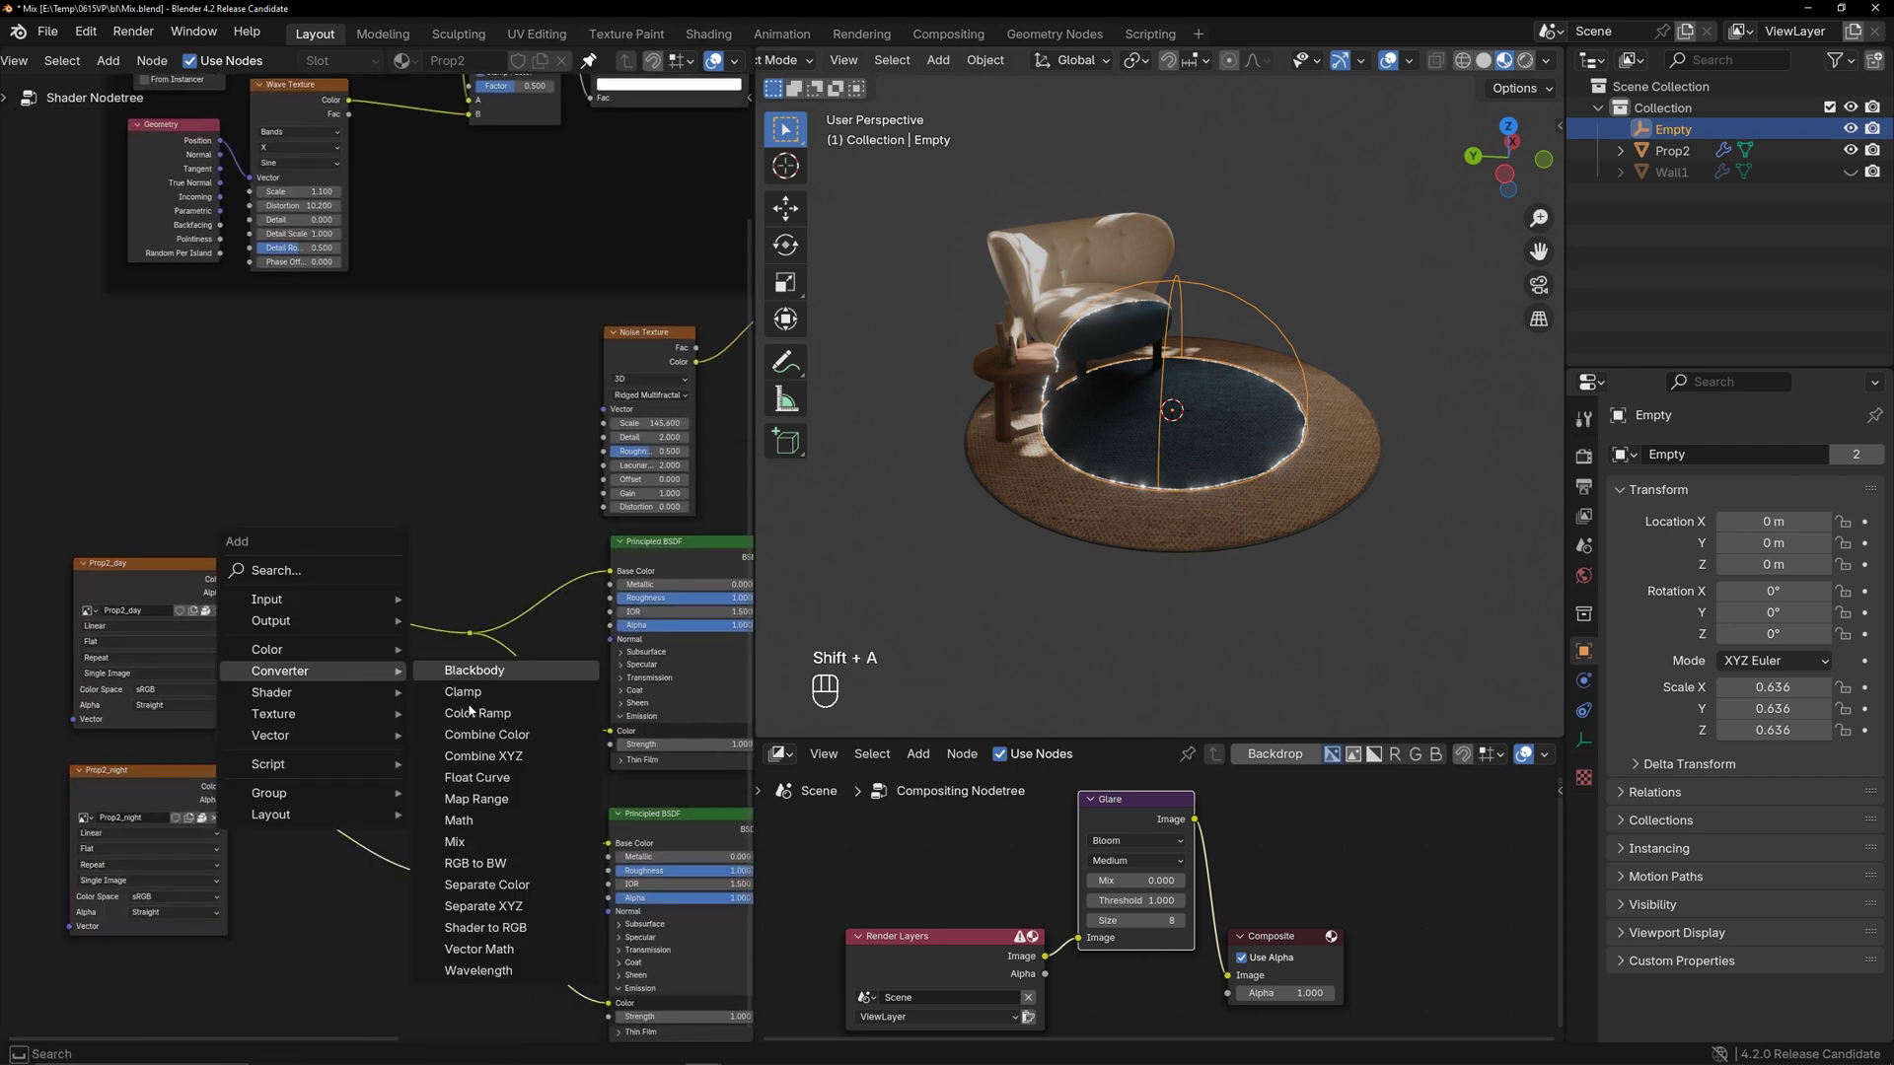
pyautogui.click(455, 841)
pyautogui.click(365, 591)
pyautogui.click(370, 602)
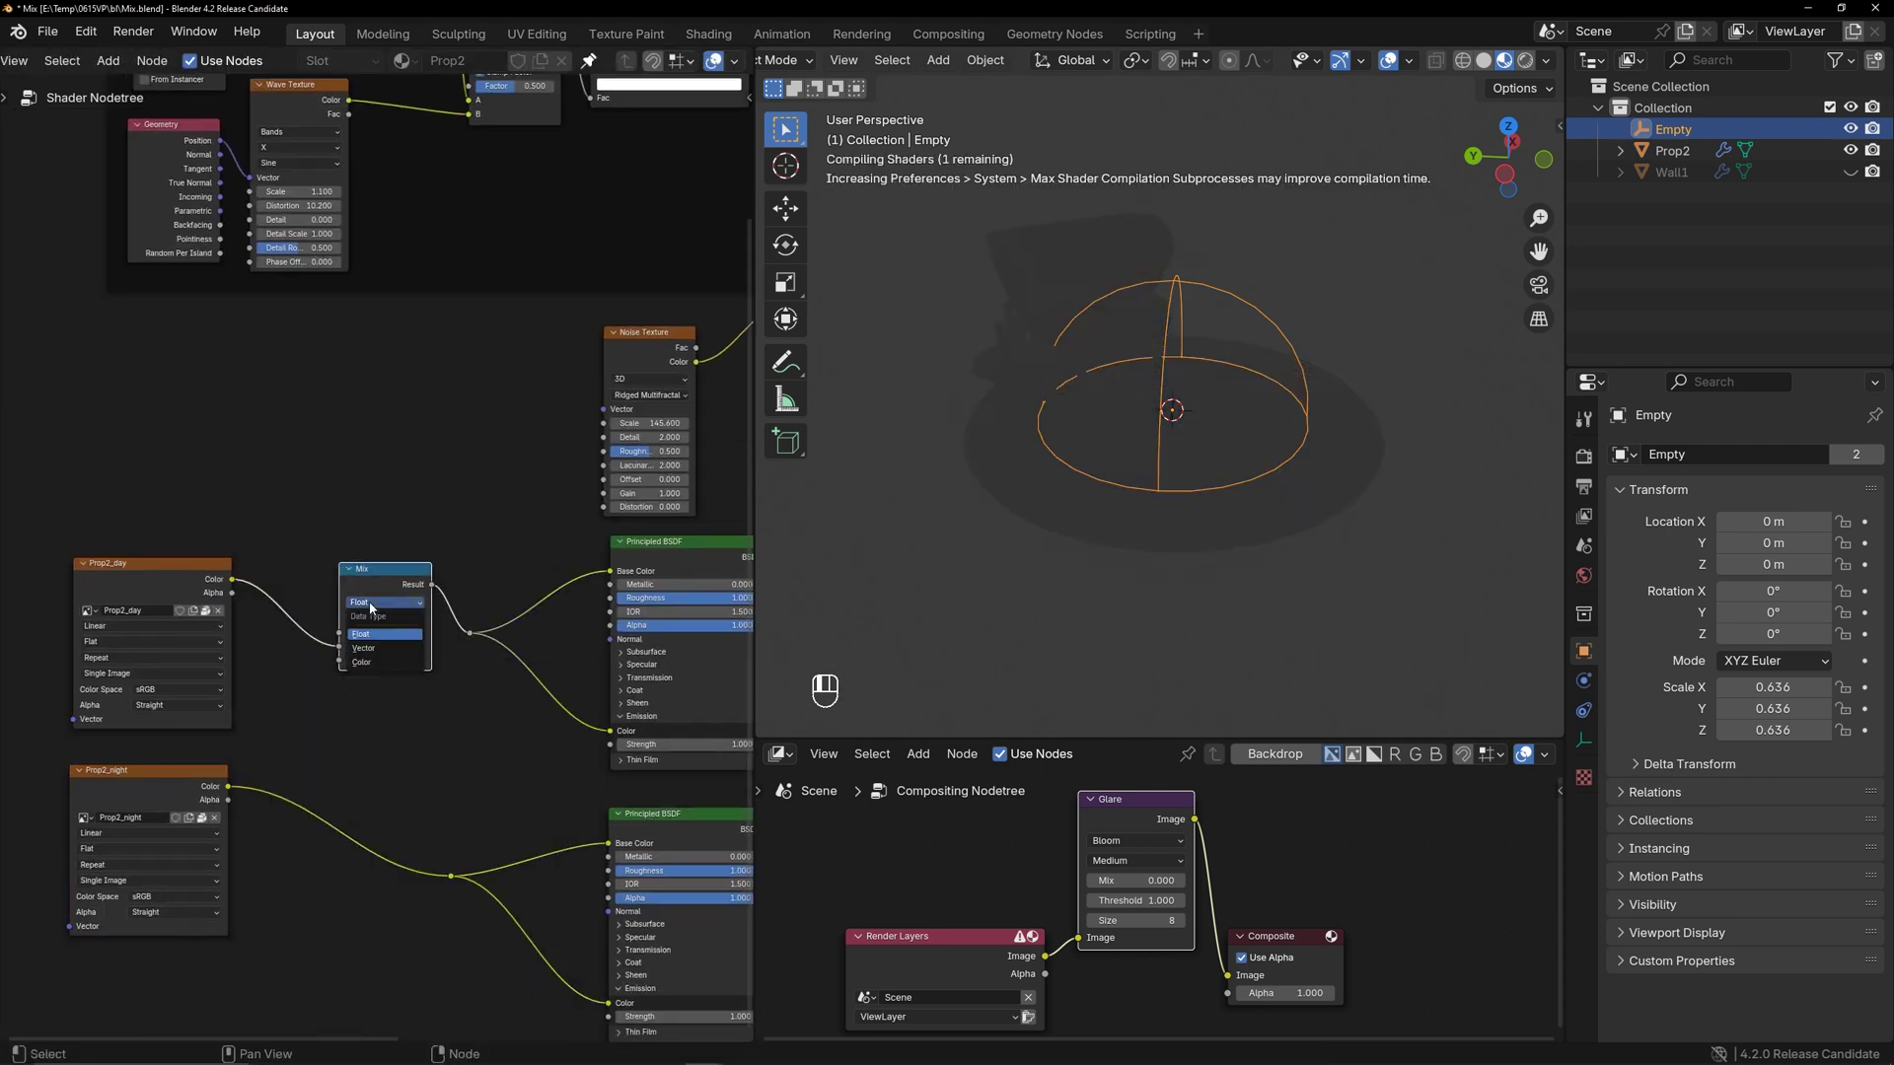
pyautogui.click(375, 662)
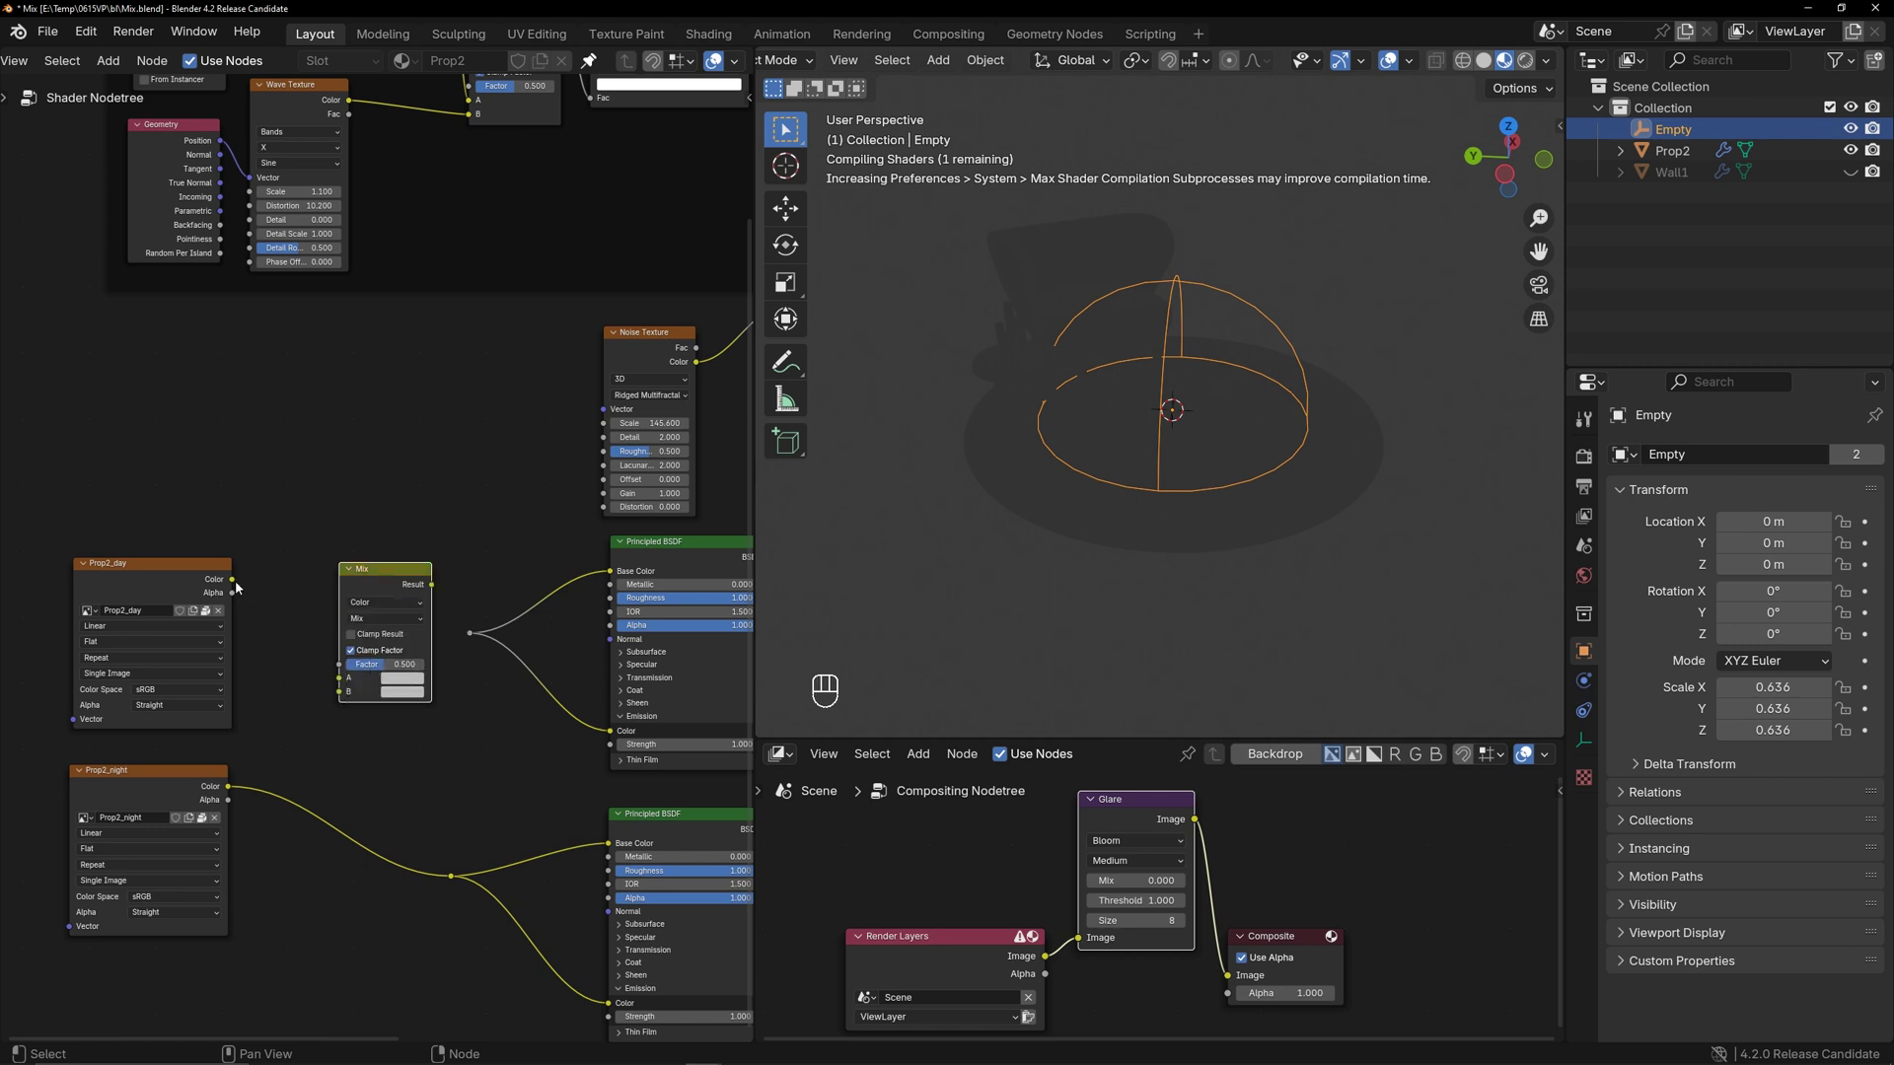
pyautogui.moveTo(232, 580); pyautogui.dragTo(336, 679)
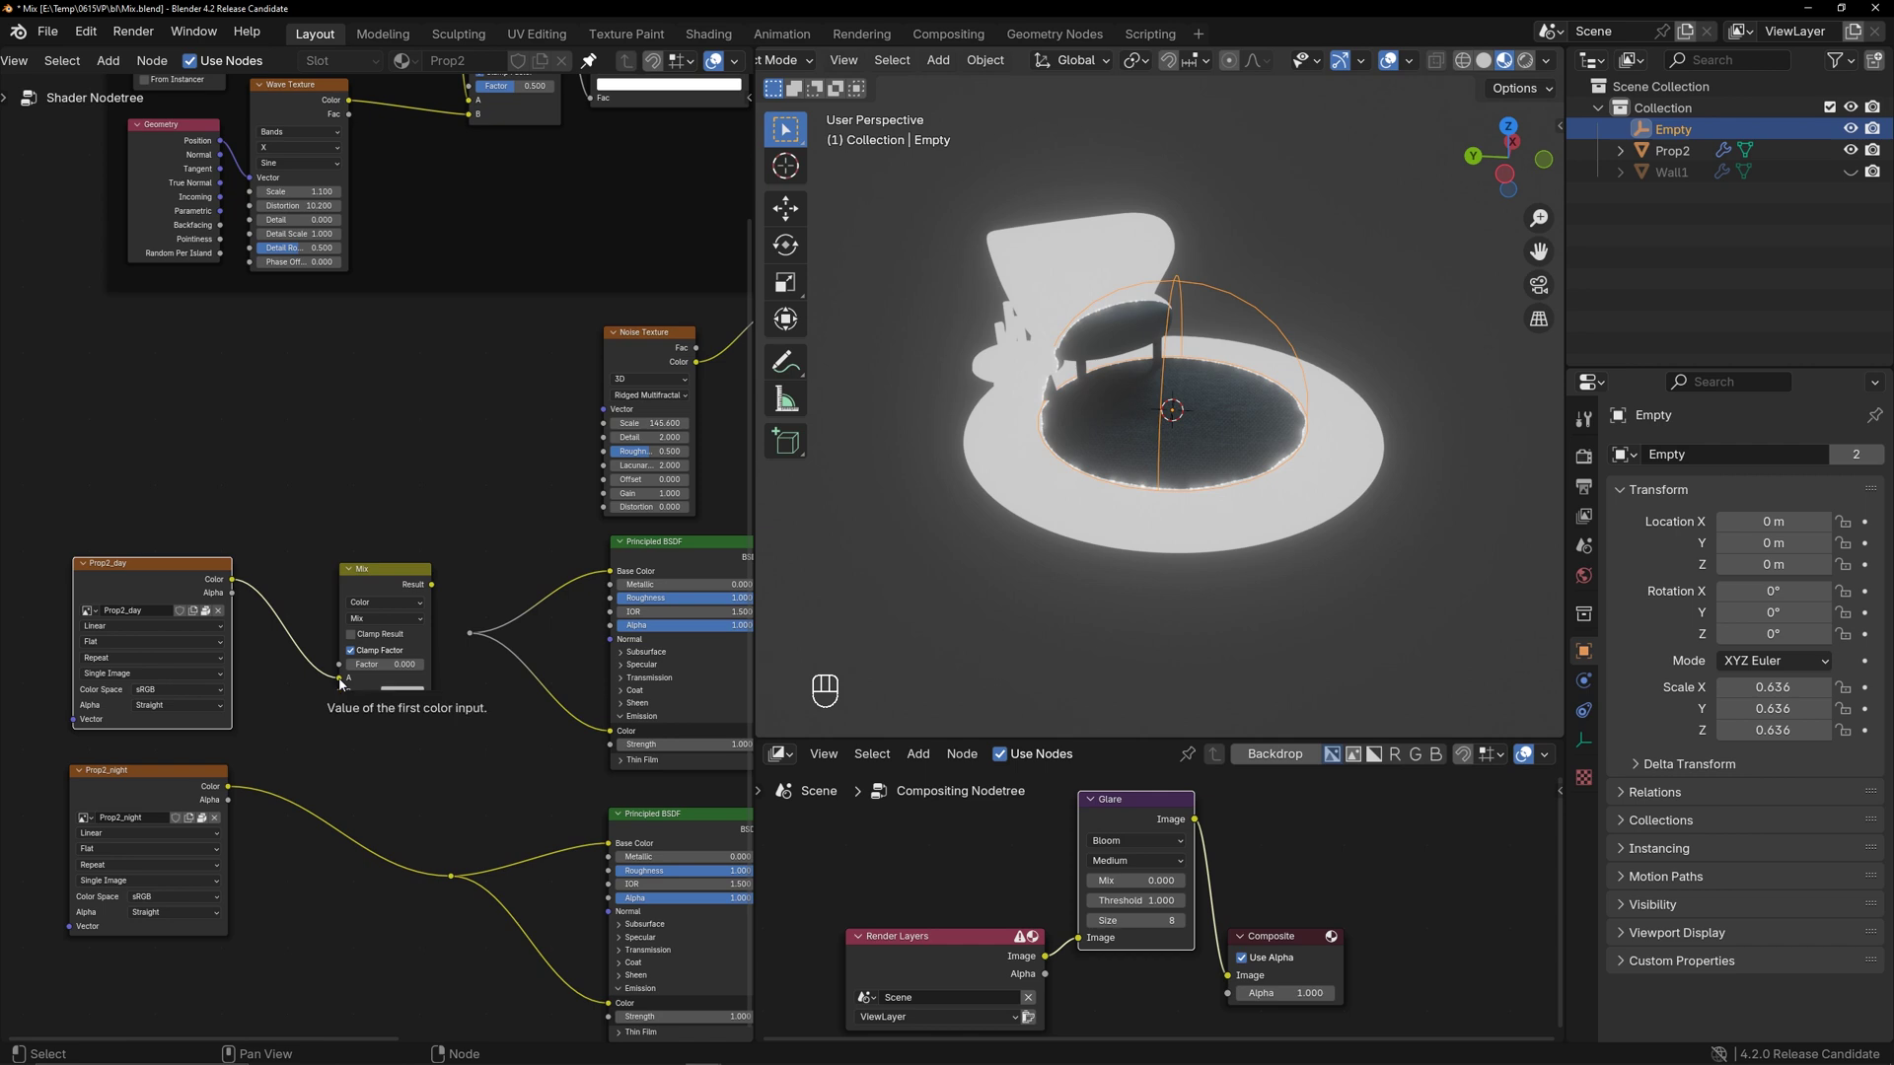
pyautogui.moveTo(432, 584); pyautogui.dragTo(469, 632)
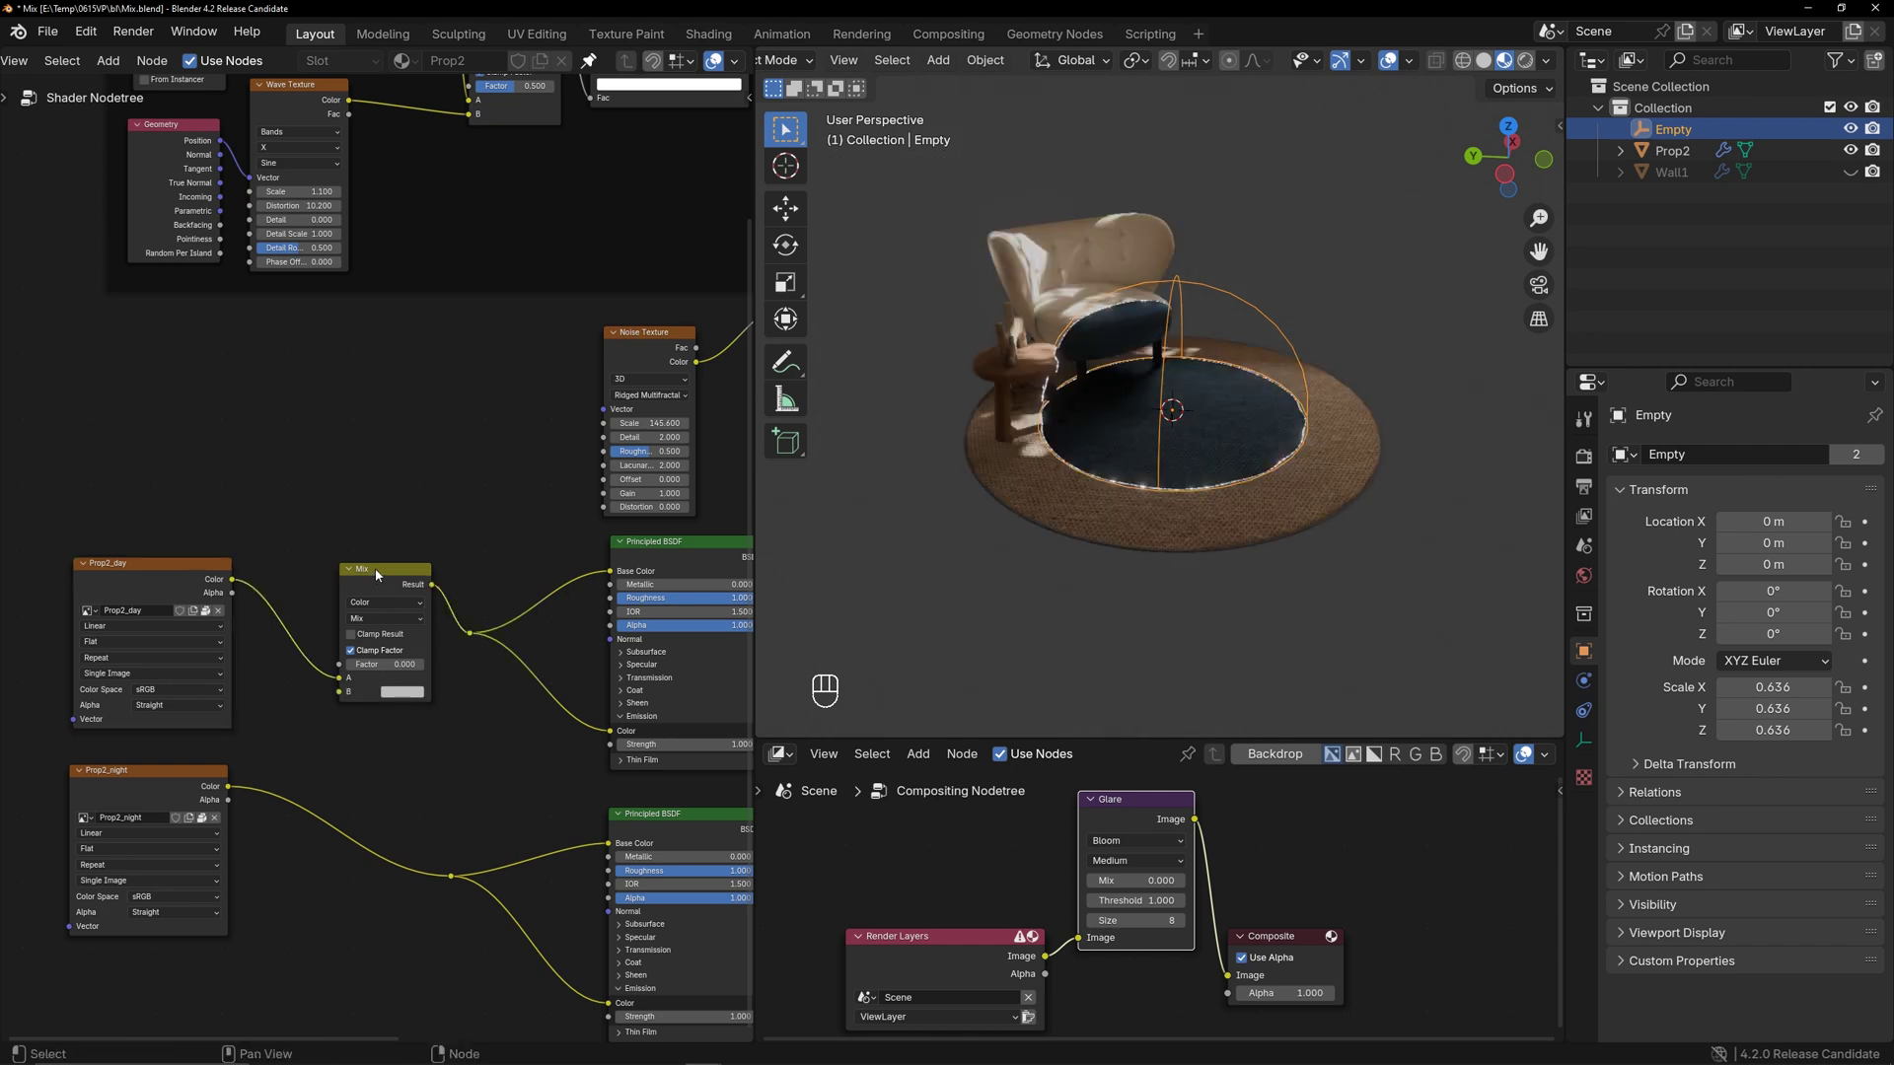
# Duplicate the Mix node onto the Prop2_night Color link, and connect Prop2_day's Color to the duplicate's B input
pyautogui.hotkey('shift', 'd')
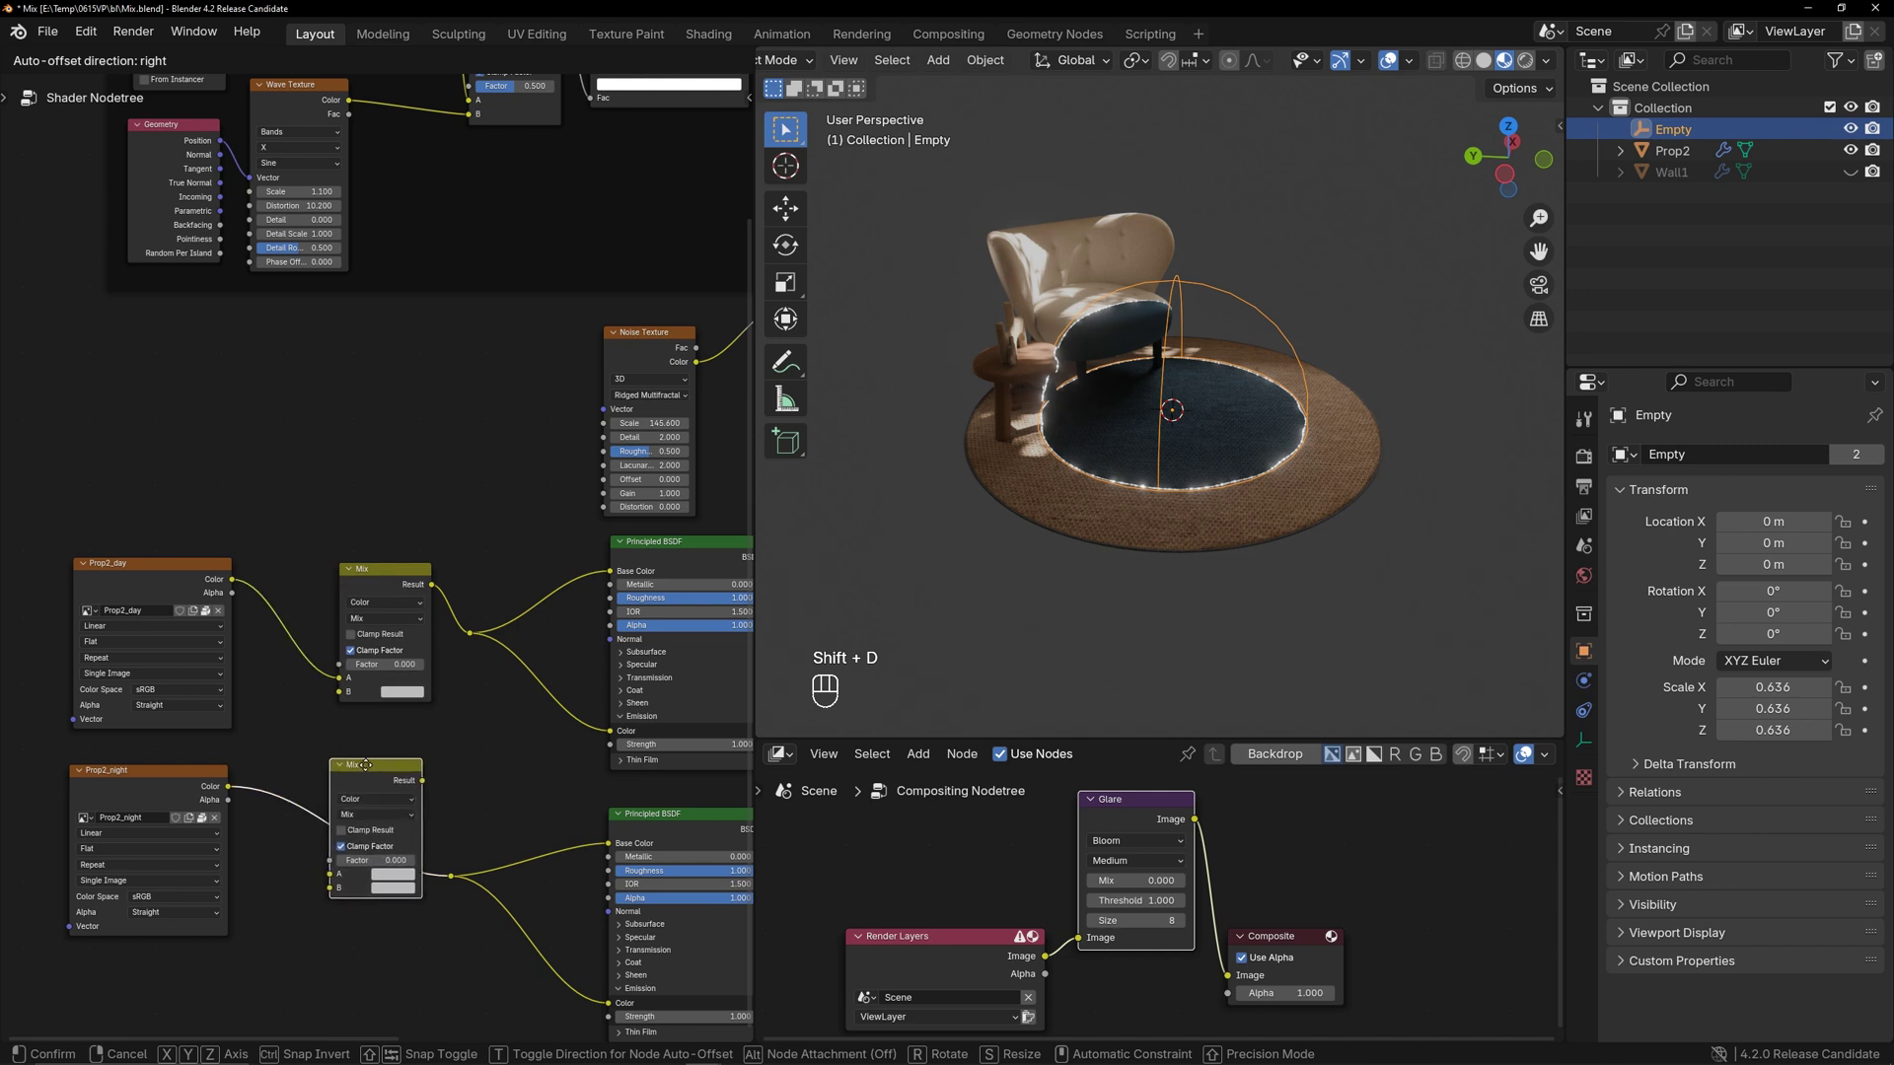
pyautogui.click(365, 764)
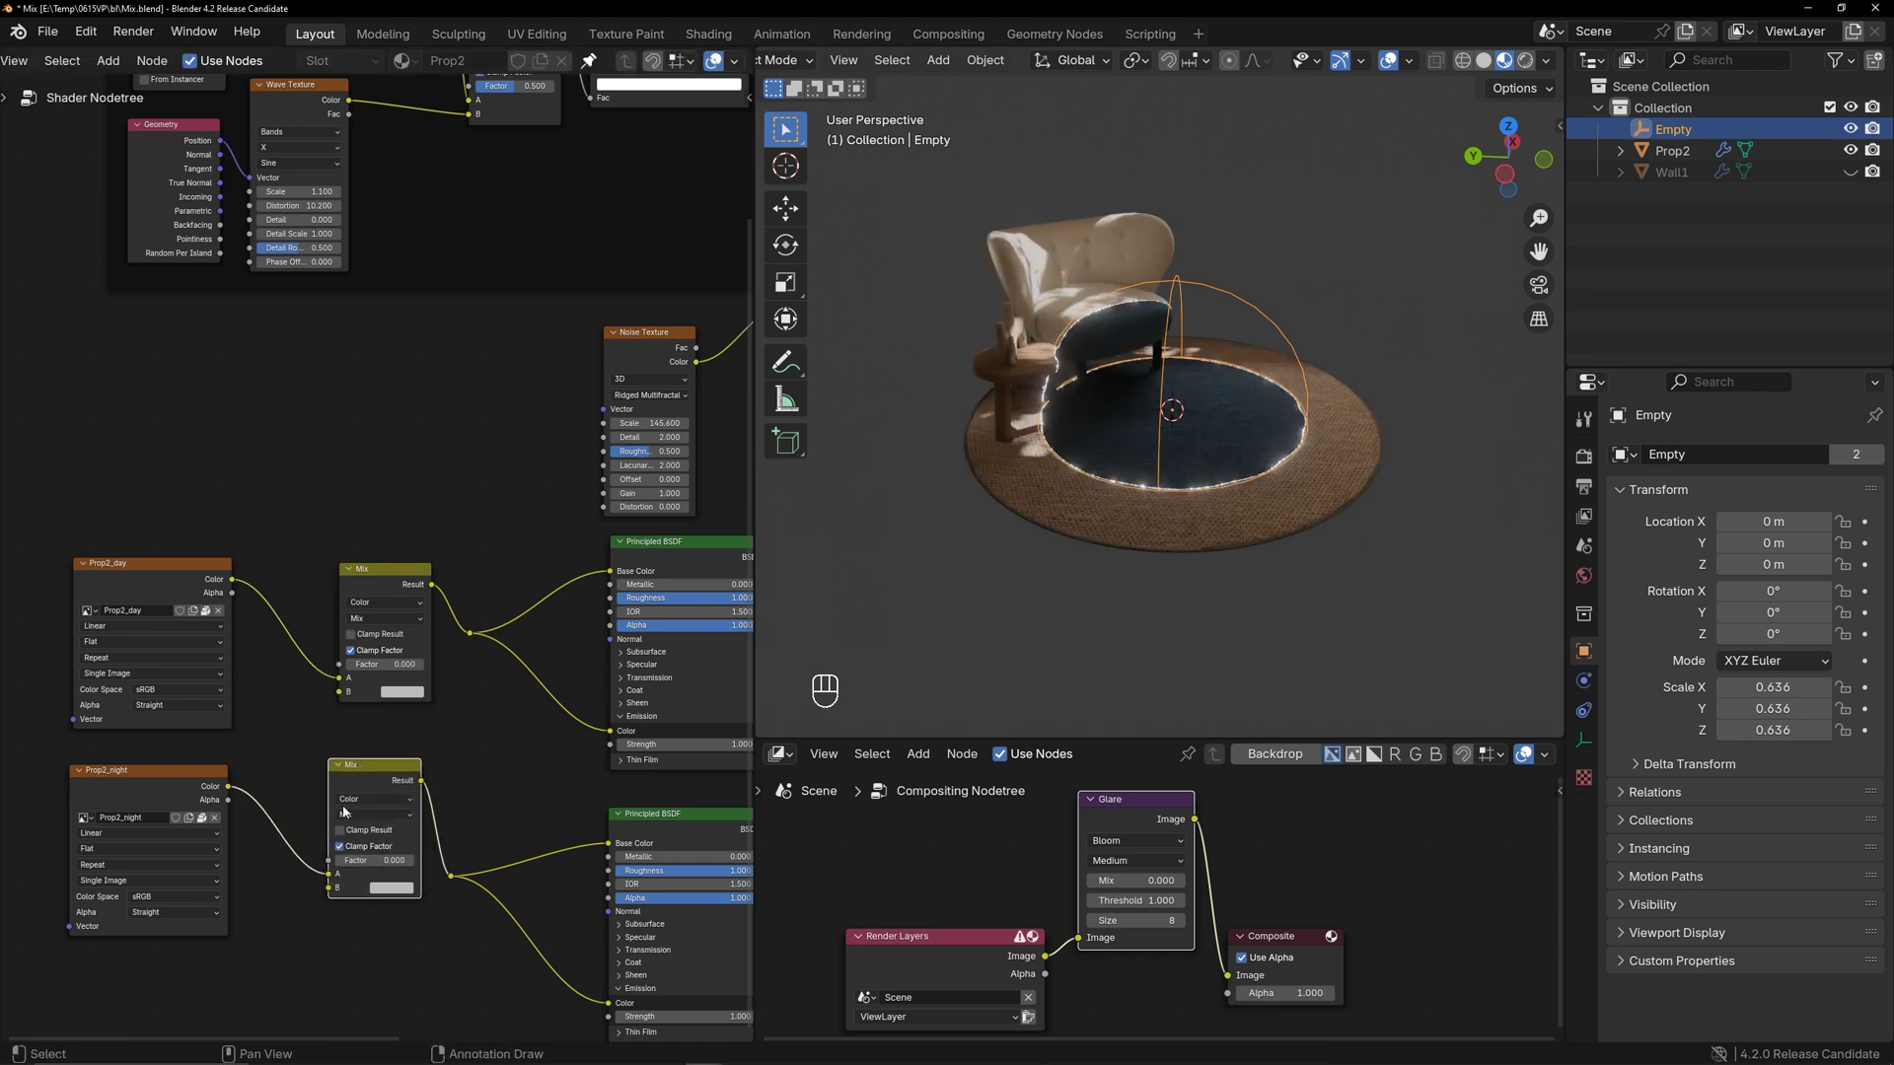
pyautogui.moveTo(232, 581); pyautogui.dragTo(320, 881)
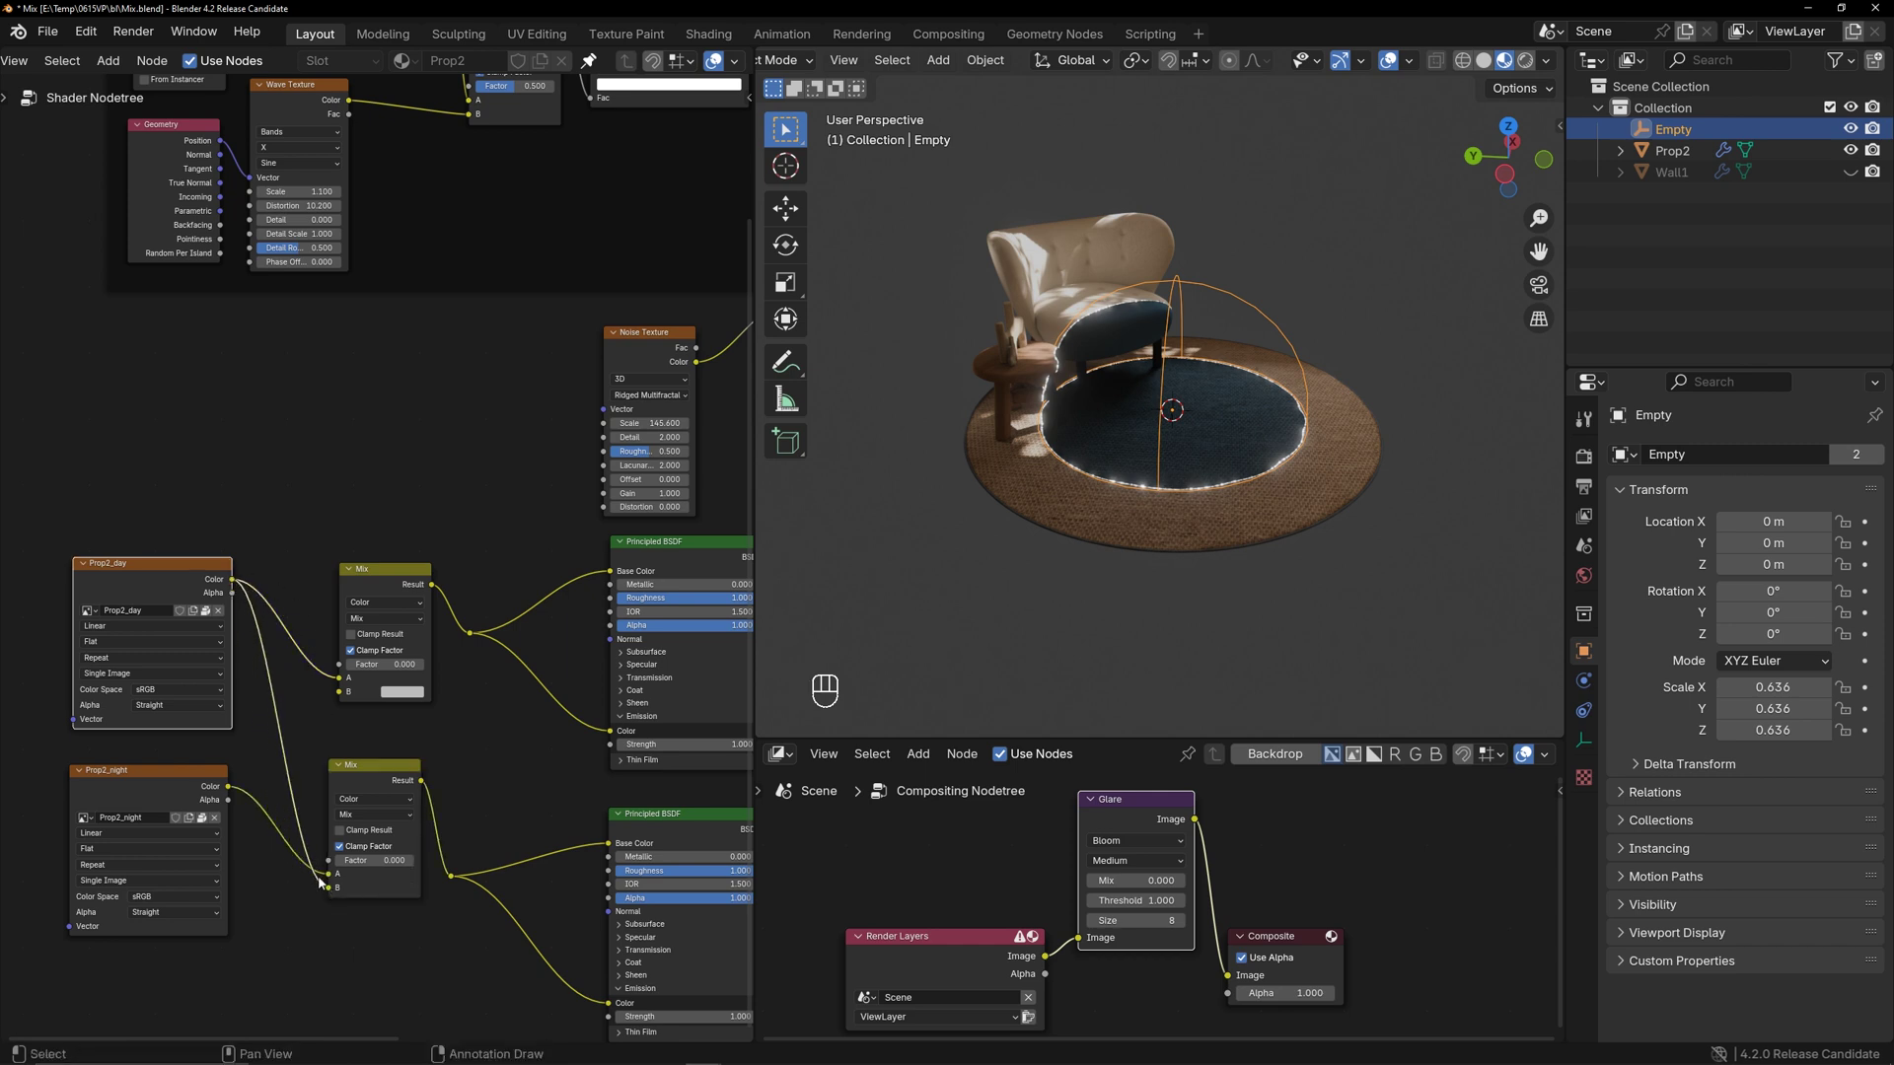
# Connect Prop2_night's Color to the day Mix node's B input, set both Mix factors to 1, and scale the empty to about 0.584
pyautogui.moveTo(228, 787); pyautogui.dragTo(485, 664)
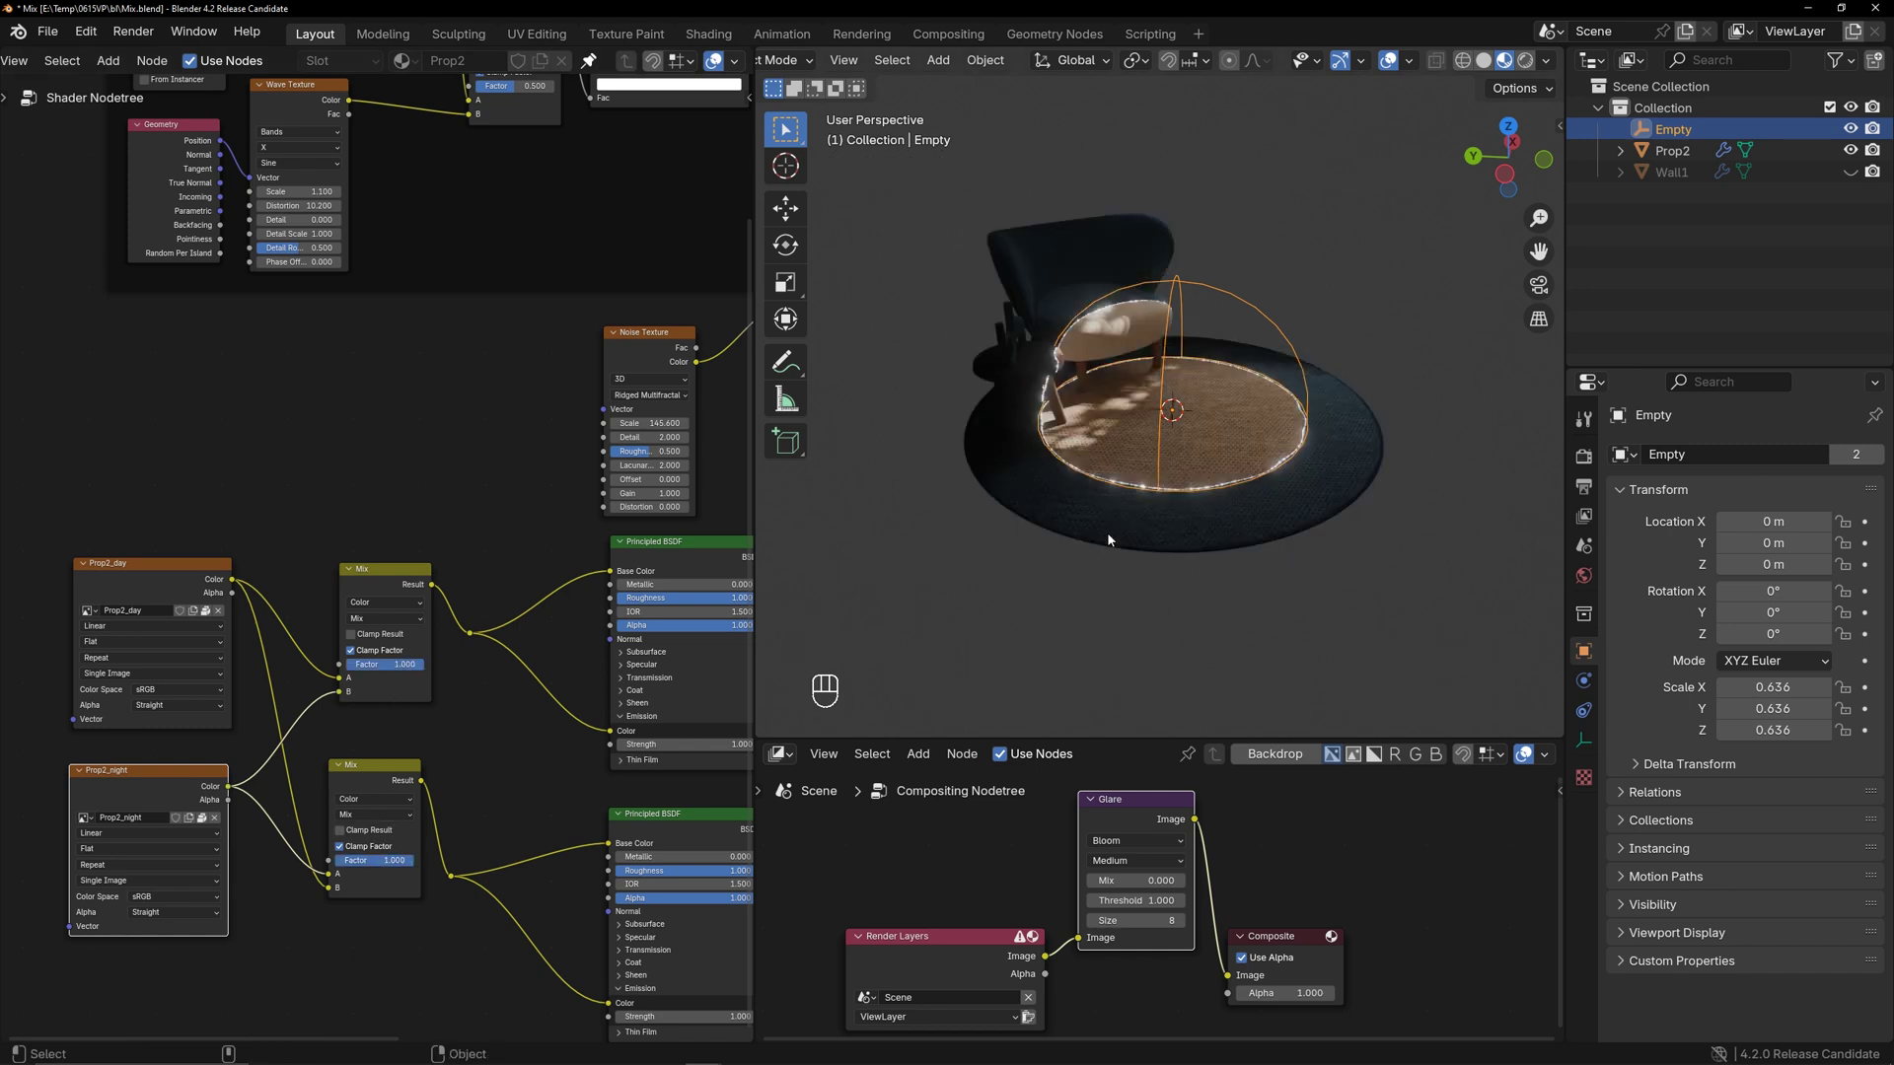
pyautogui.press('s')
pyautogui.press('Return')
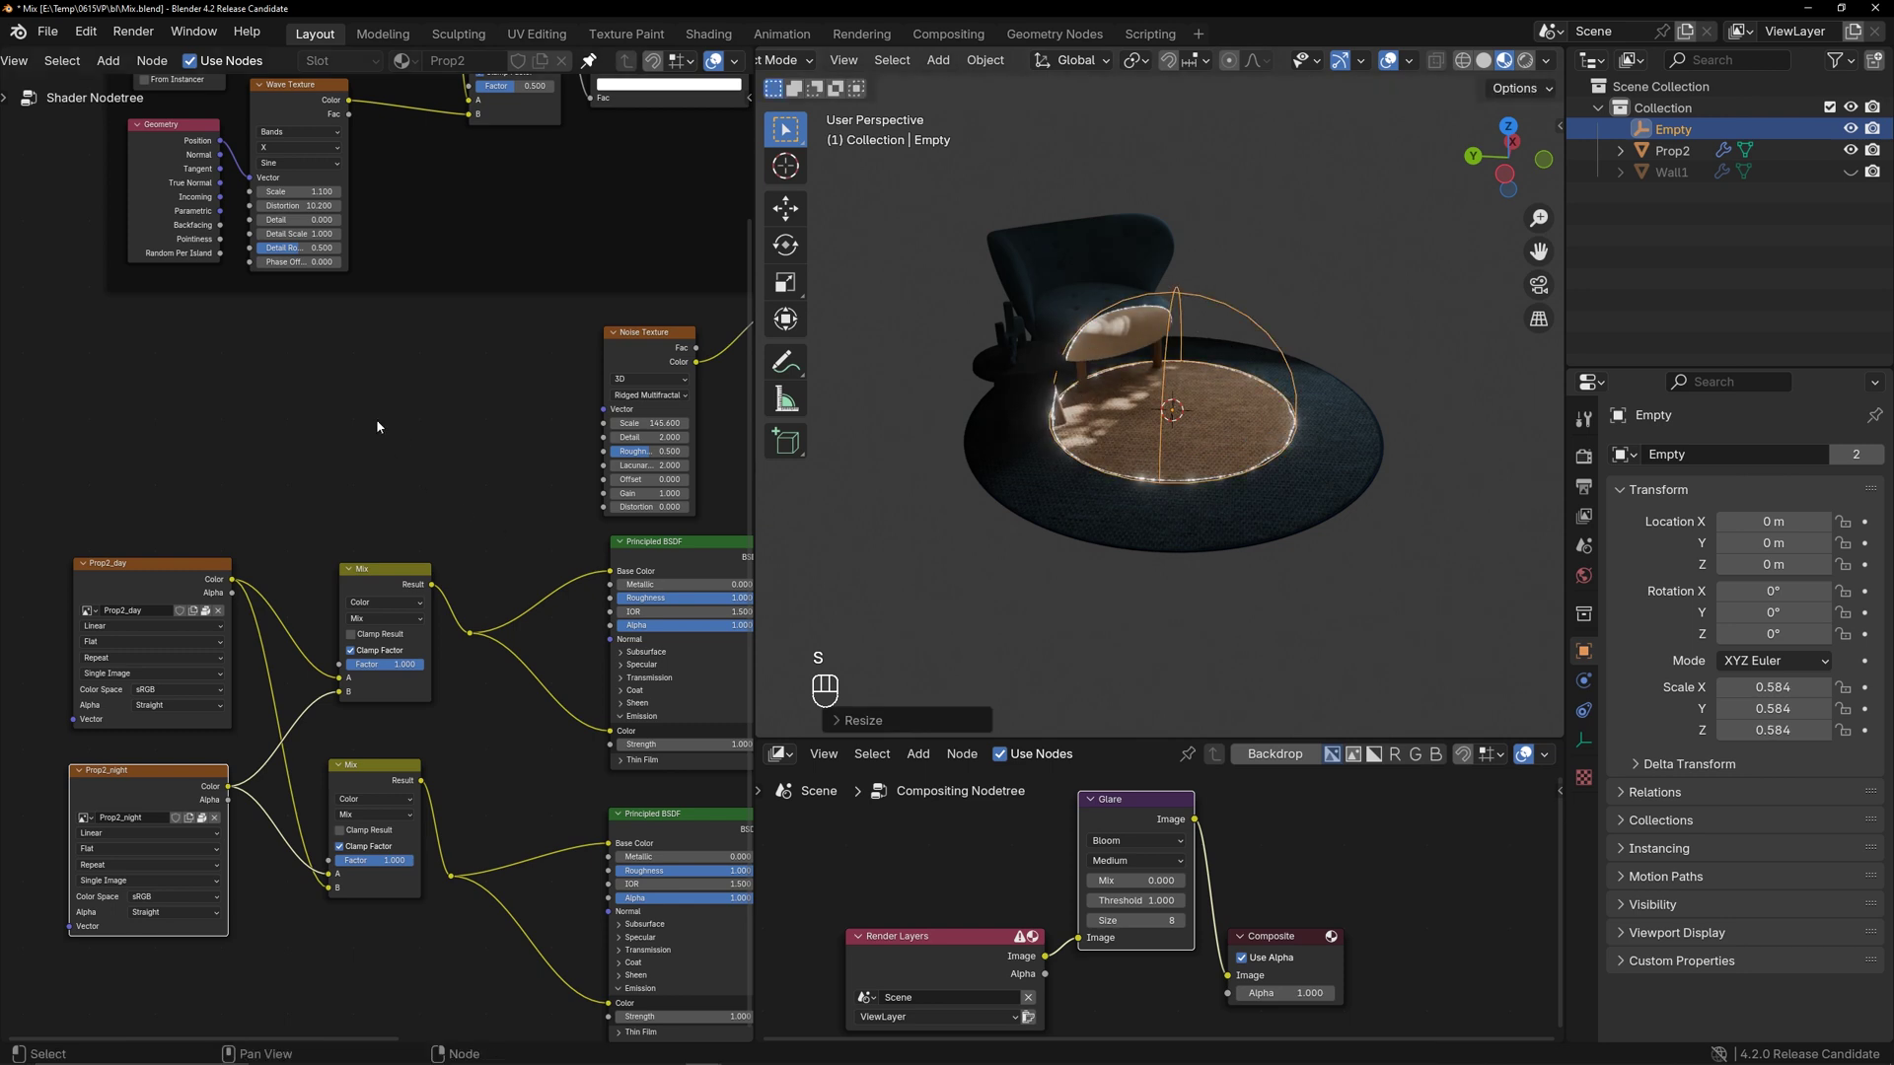
# Add a Value node above the Prop2 textures and connect it to the Factor inputs of both Mix nodes
pyautogui.hotkey('shift', 'a')
pyautogui.moveTo(240, 447)
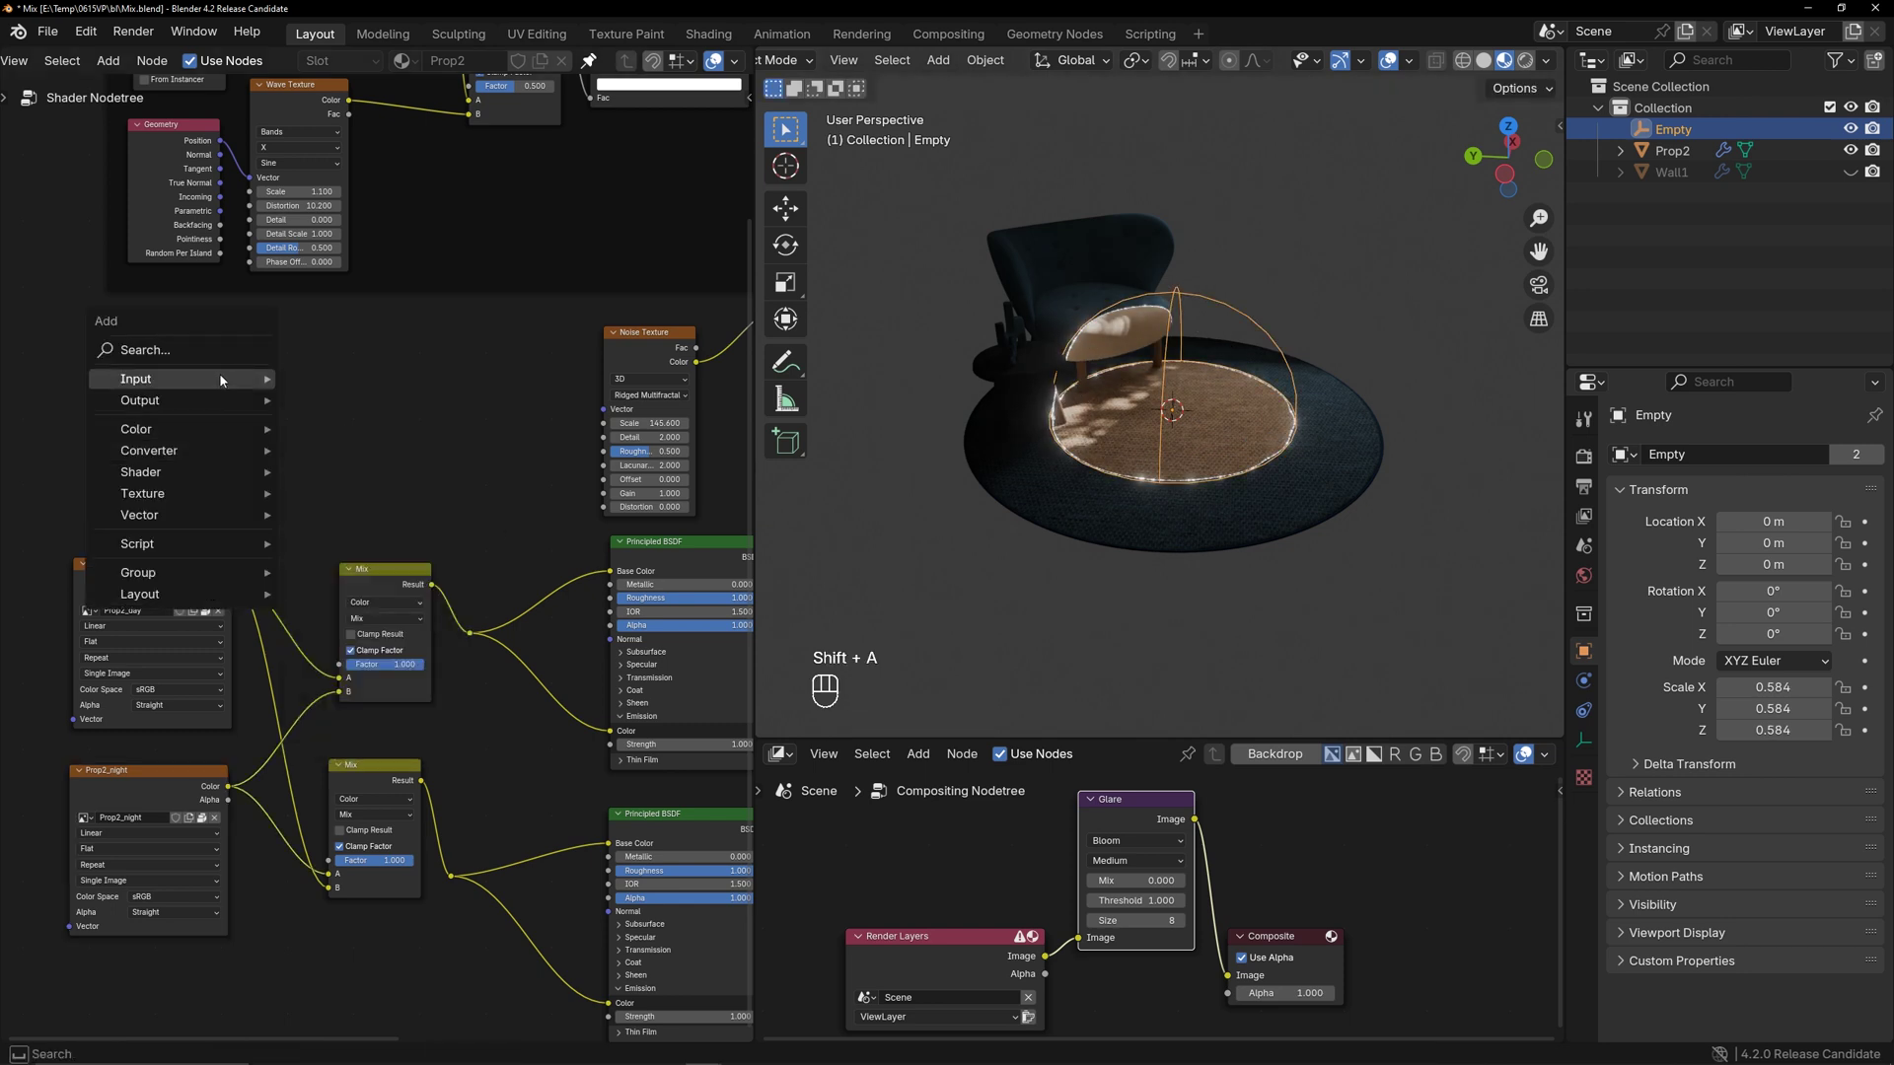
pyautogui.moveTo(219, 375)
pyautogui.click(350, 769)
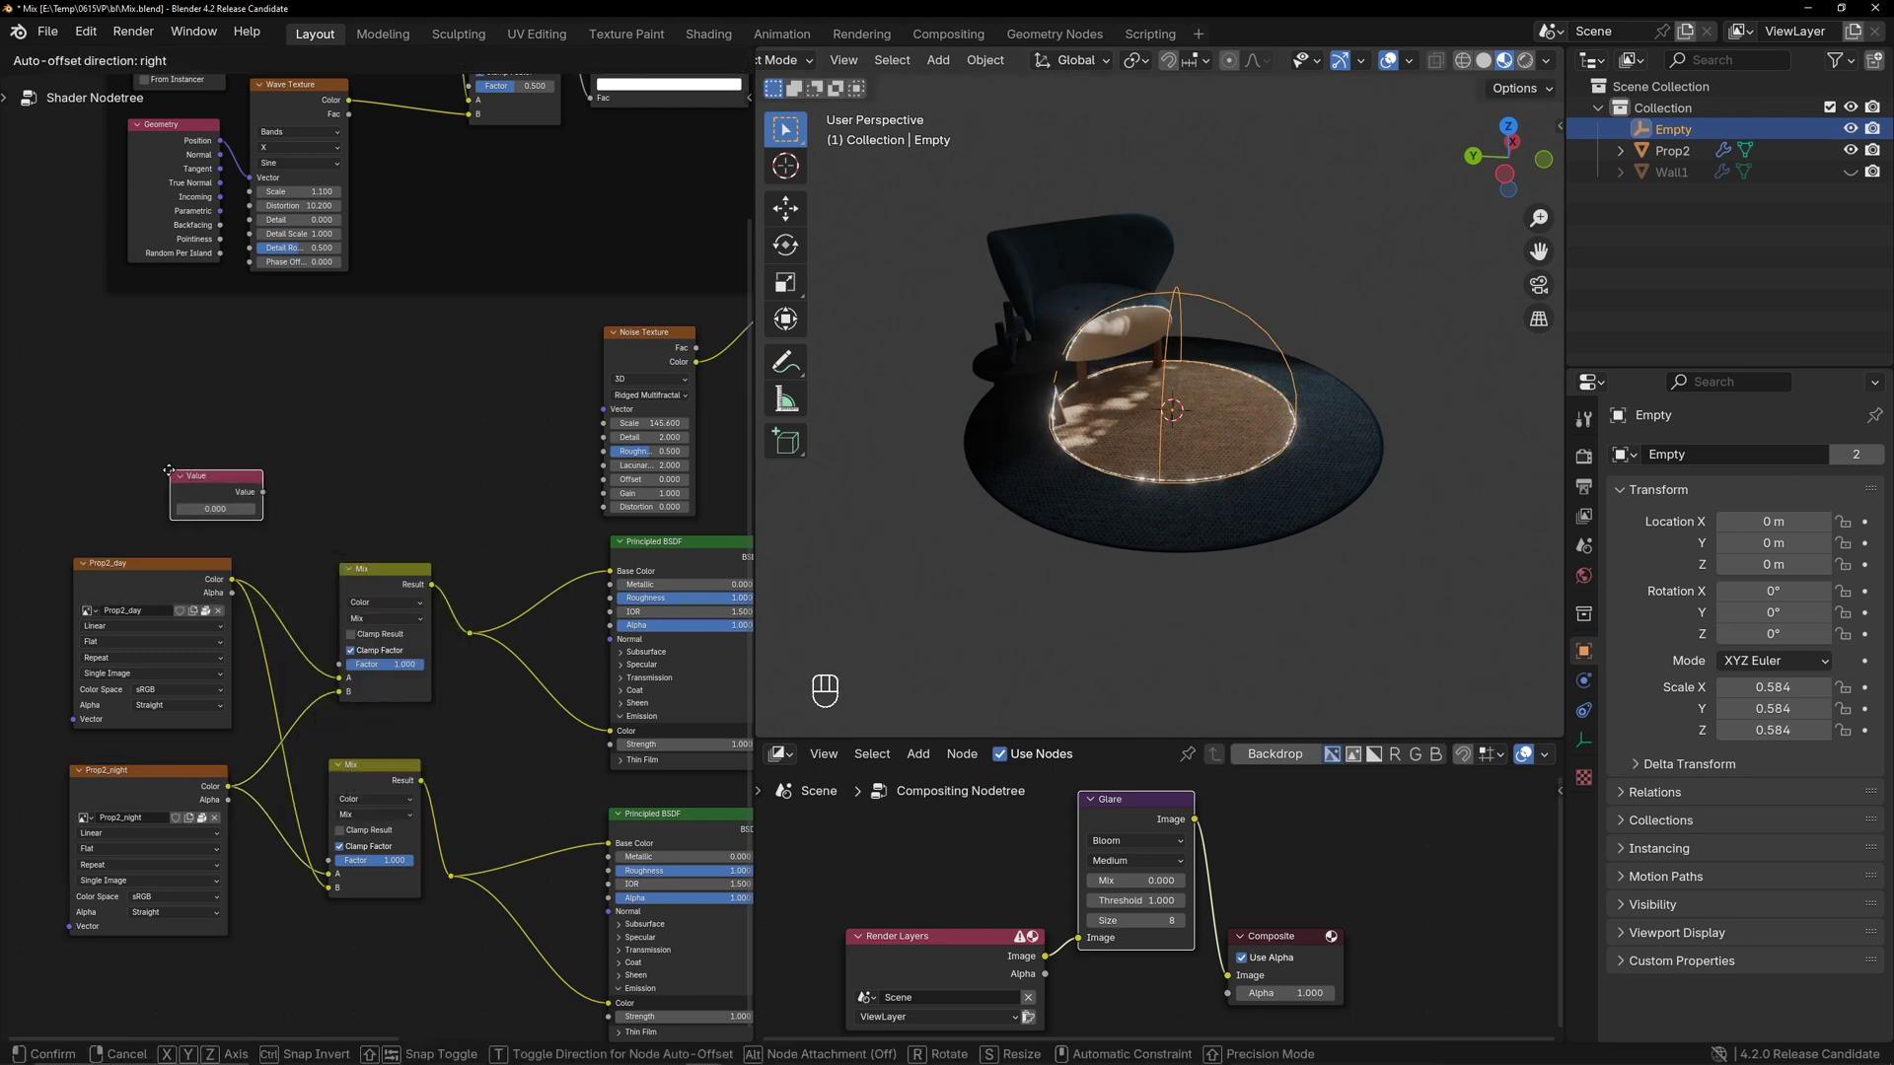
pyautogui.click(212, 493)
pyautogui.moveTo(259, 491); pyautogui.dragTo(328, 860)
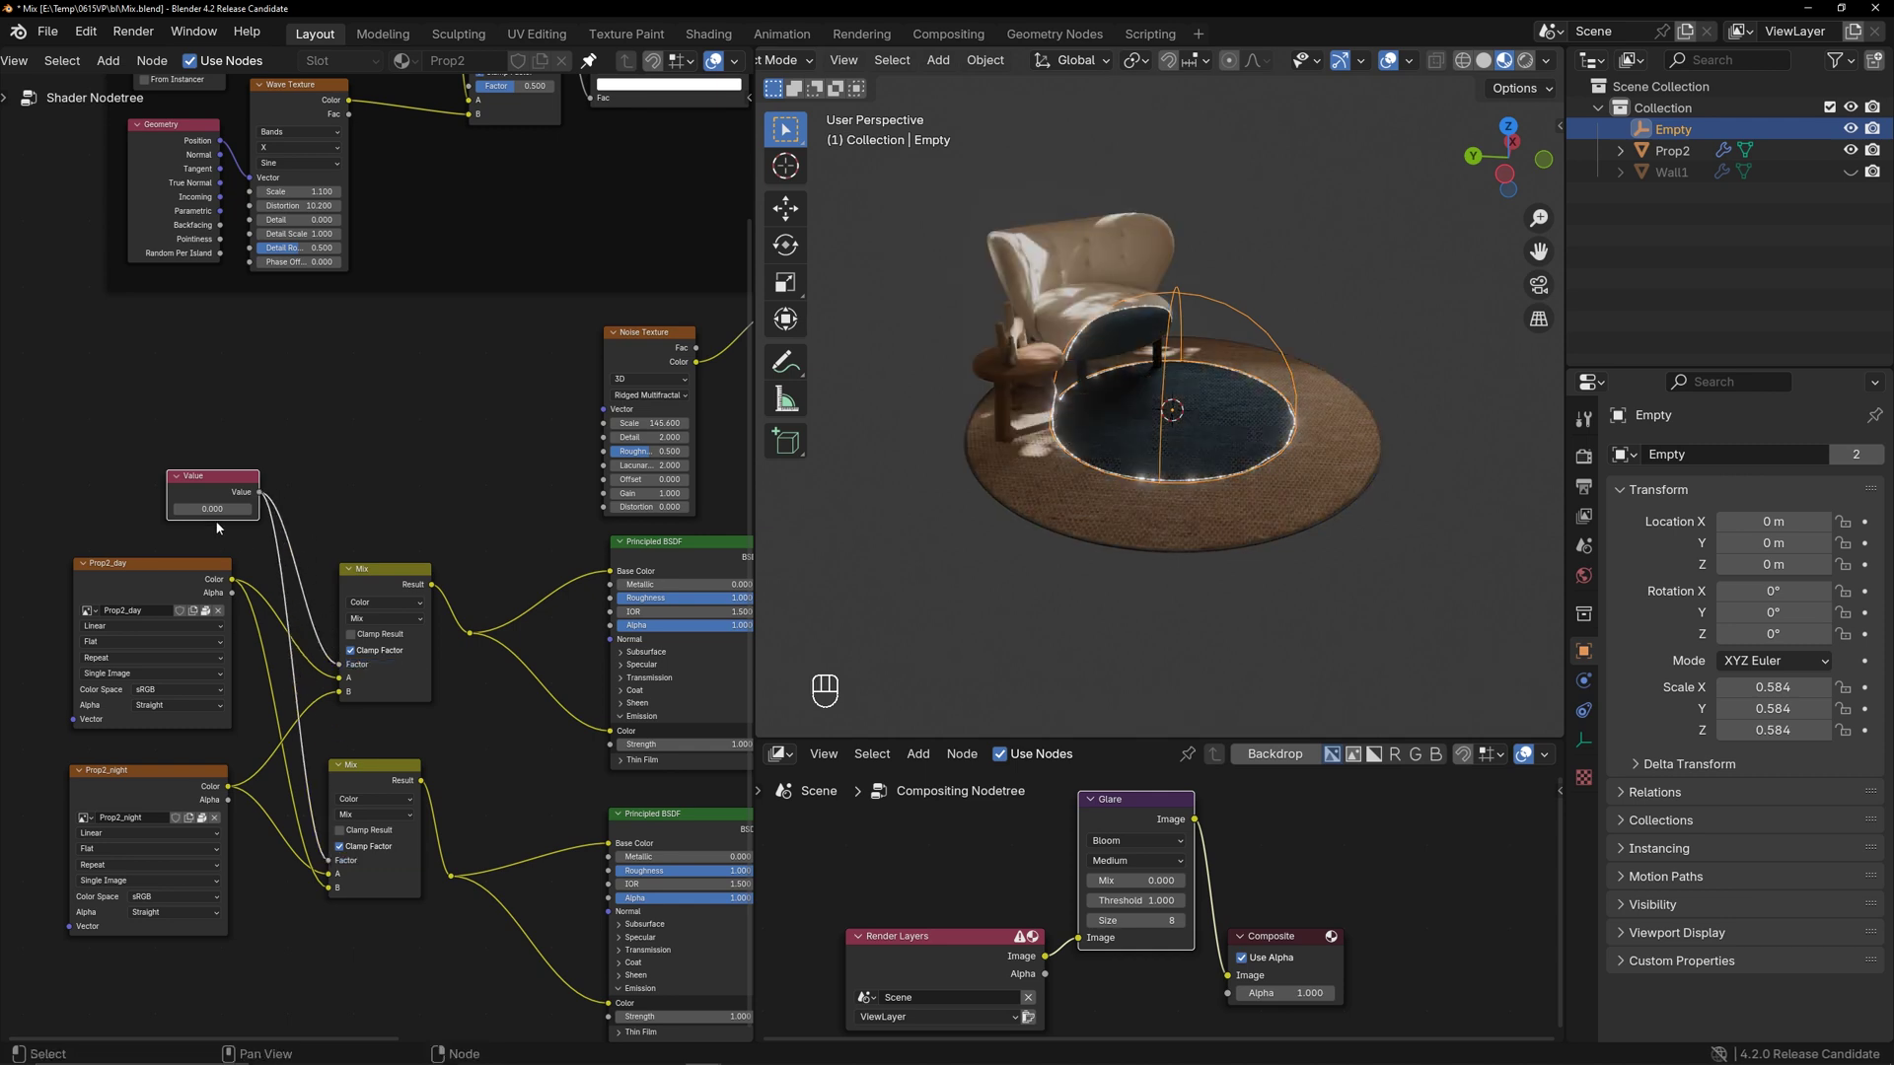
# Test the texture swap by setting the Value node to 1 and back to 0
pyautogui.write('1')
pyautogui.press('Return')
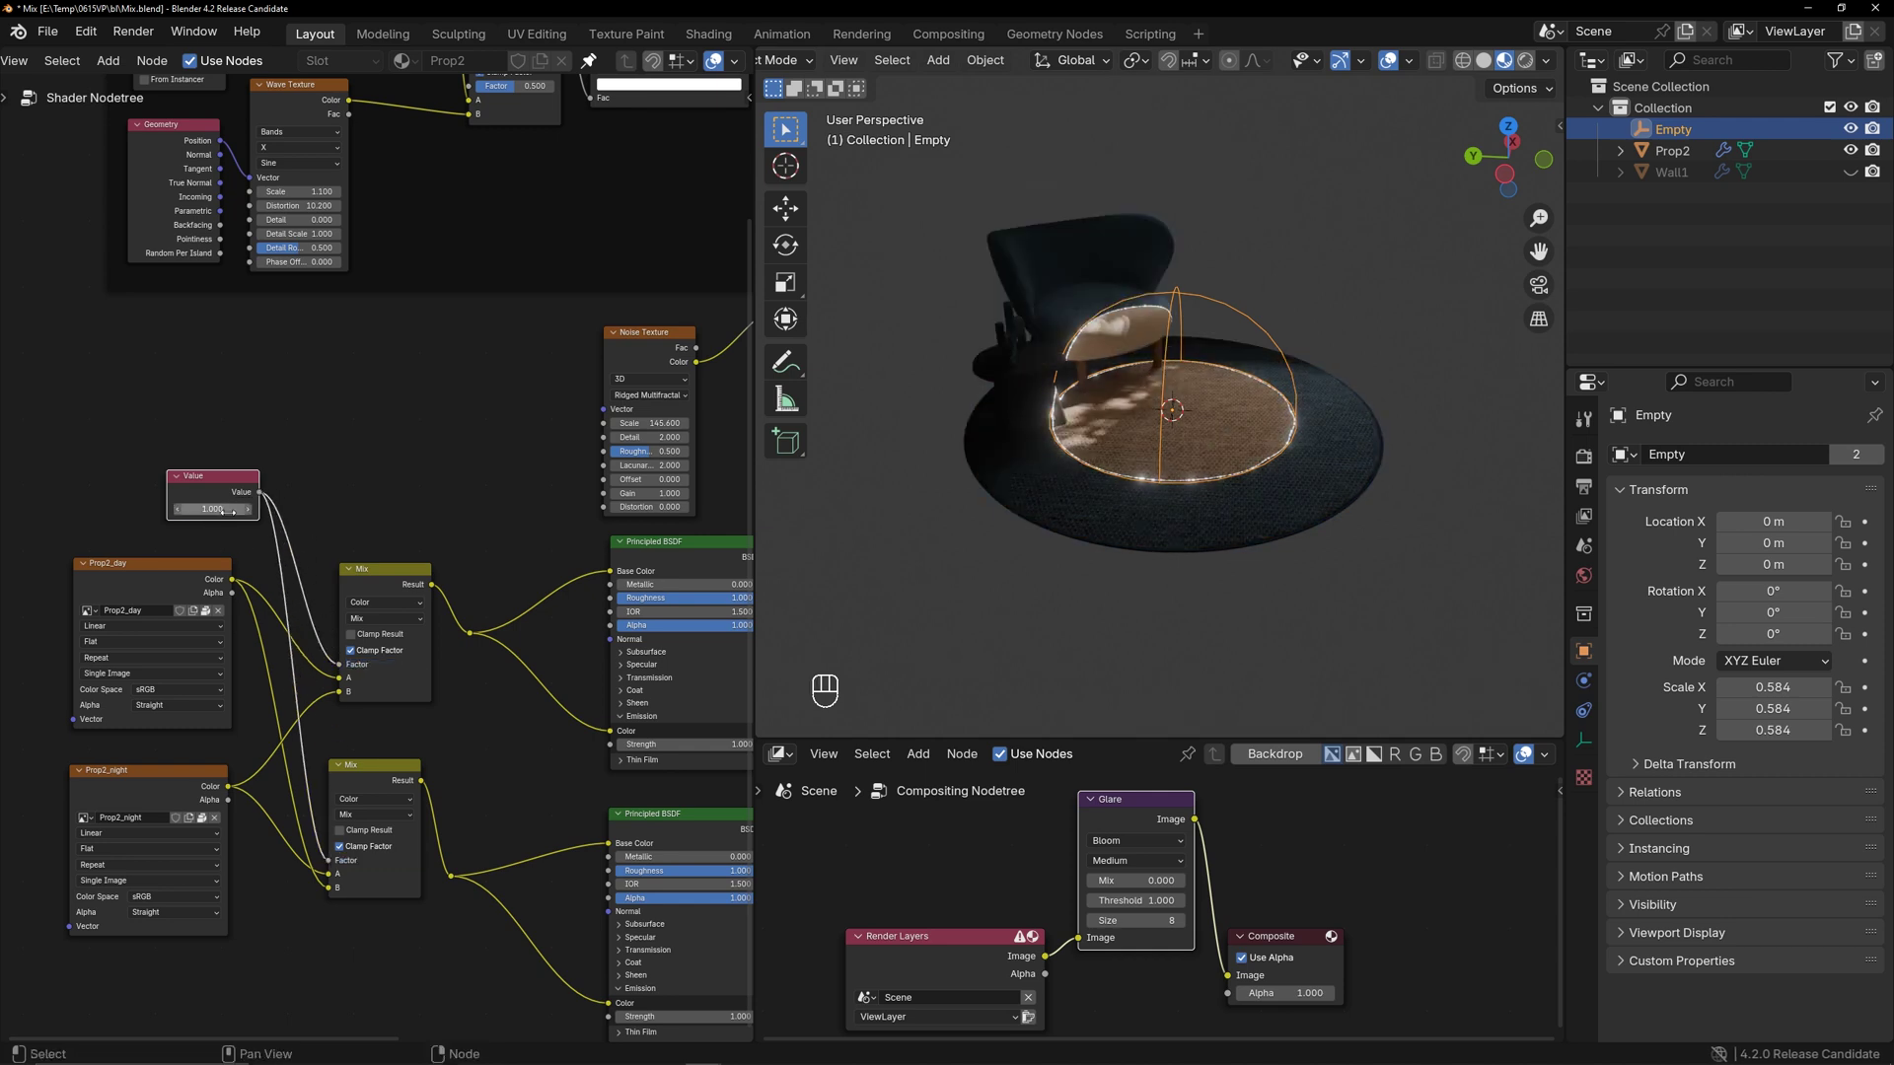
pyautogui.write('0')
pyautogui.press('Return')
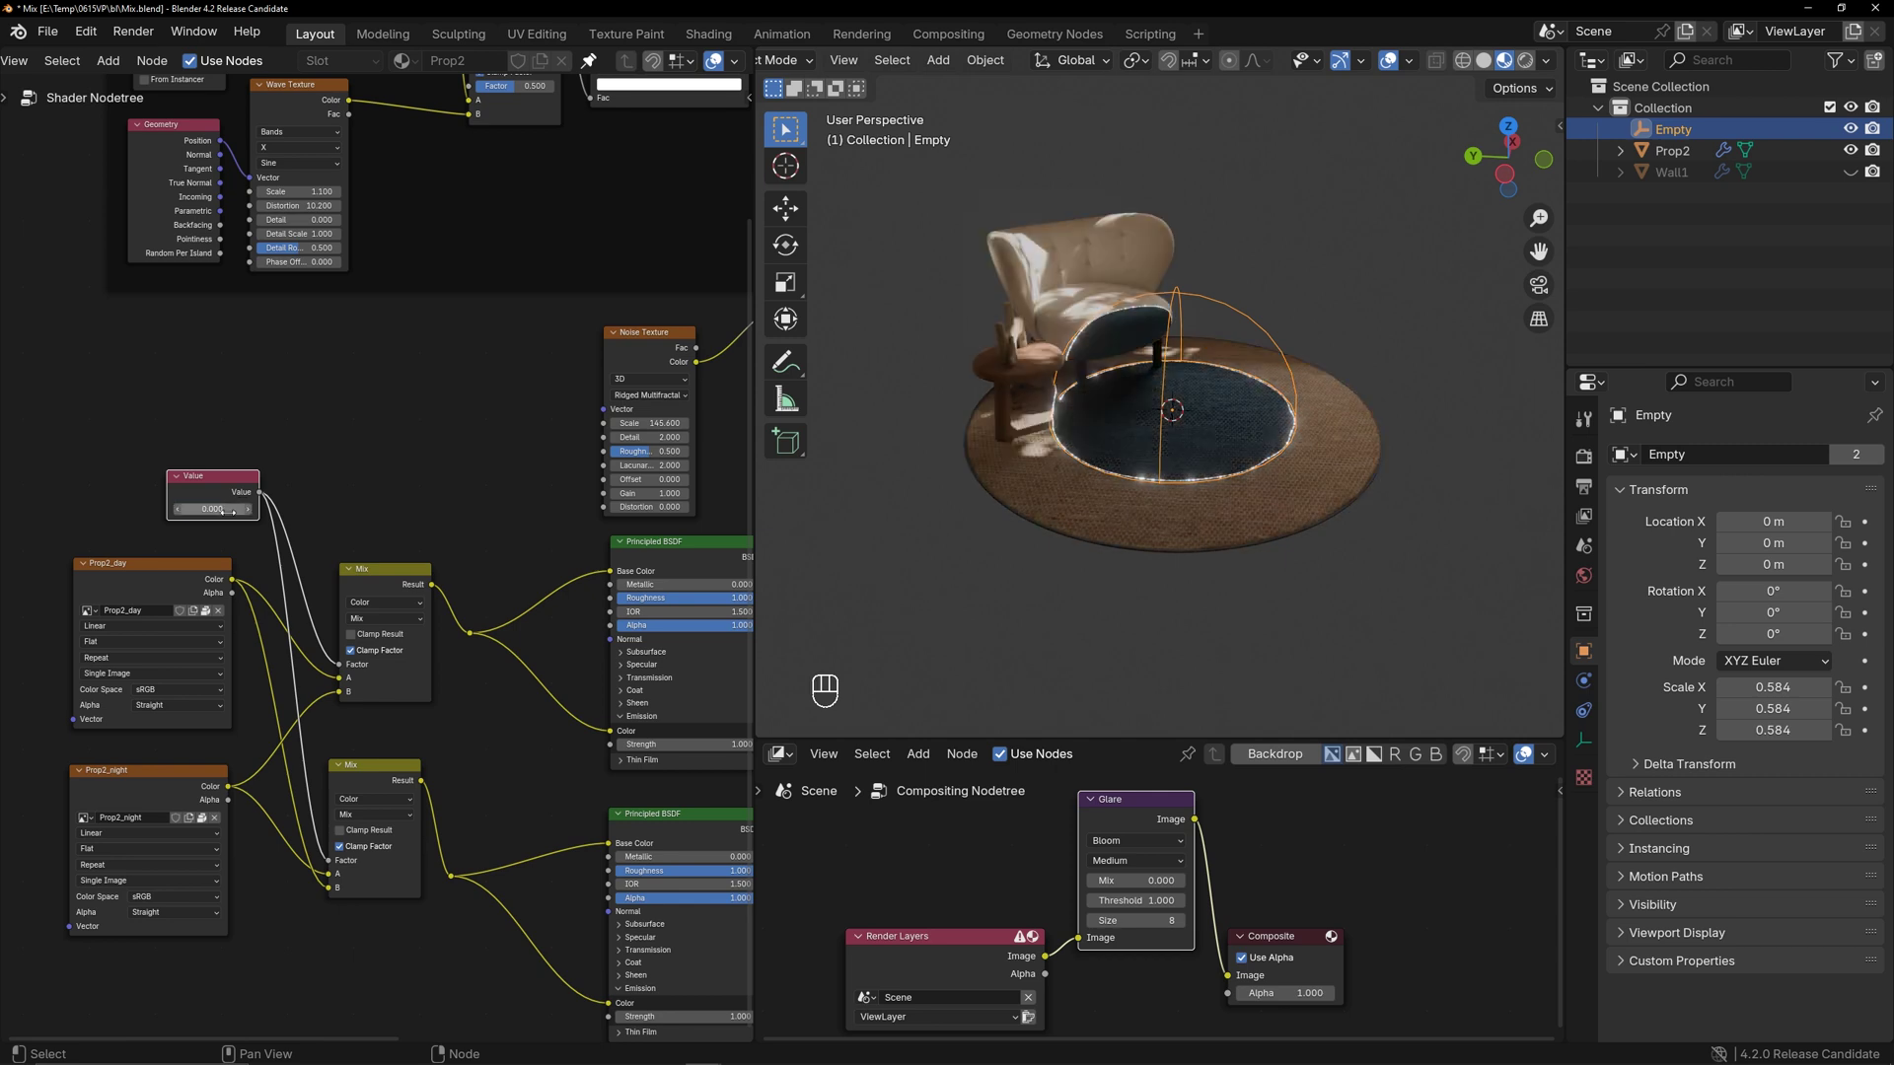
pyautogui.click(362, 516)
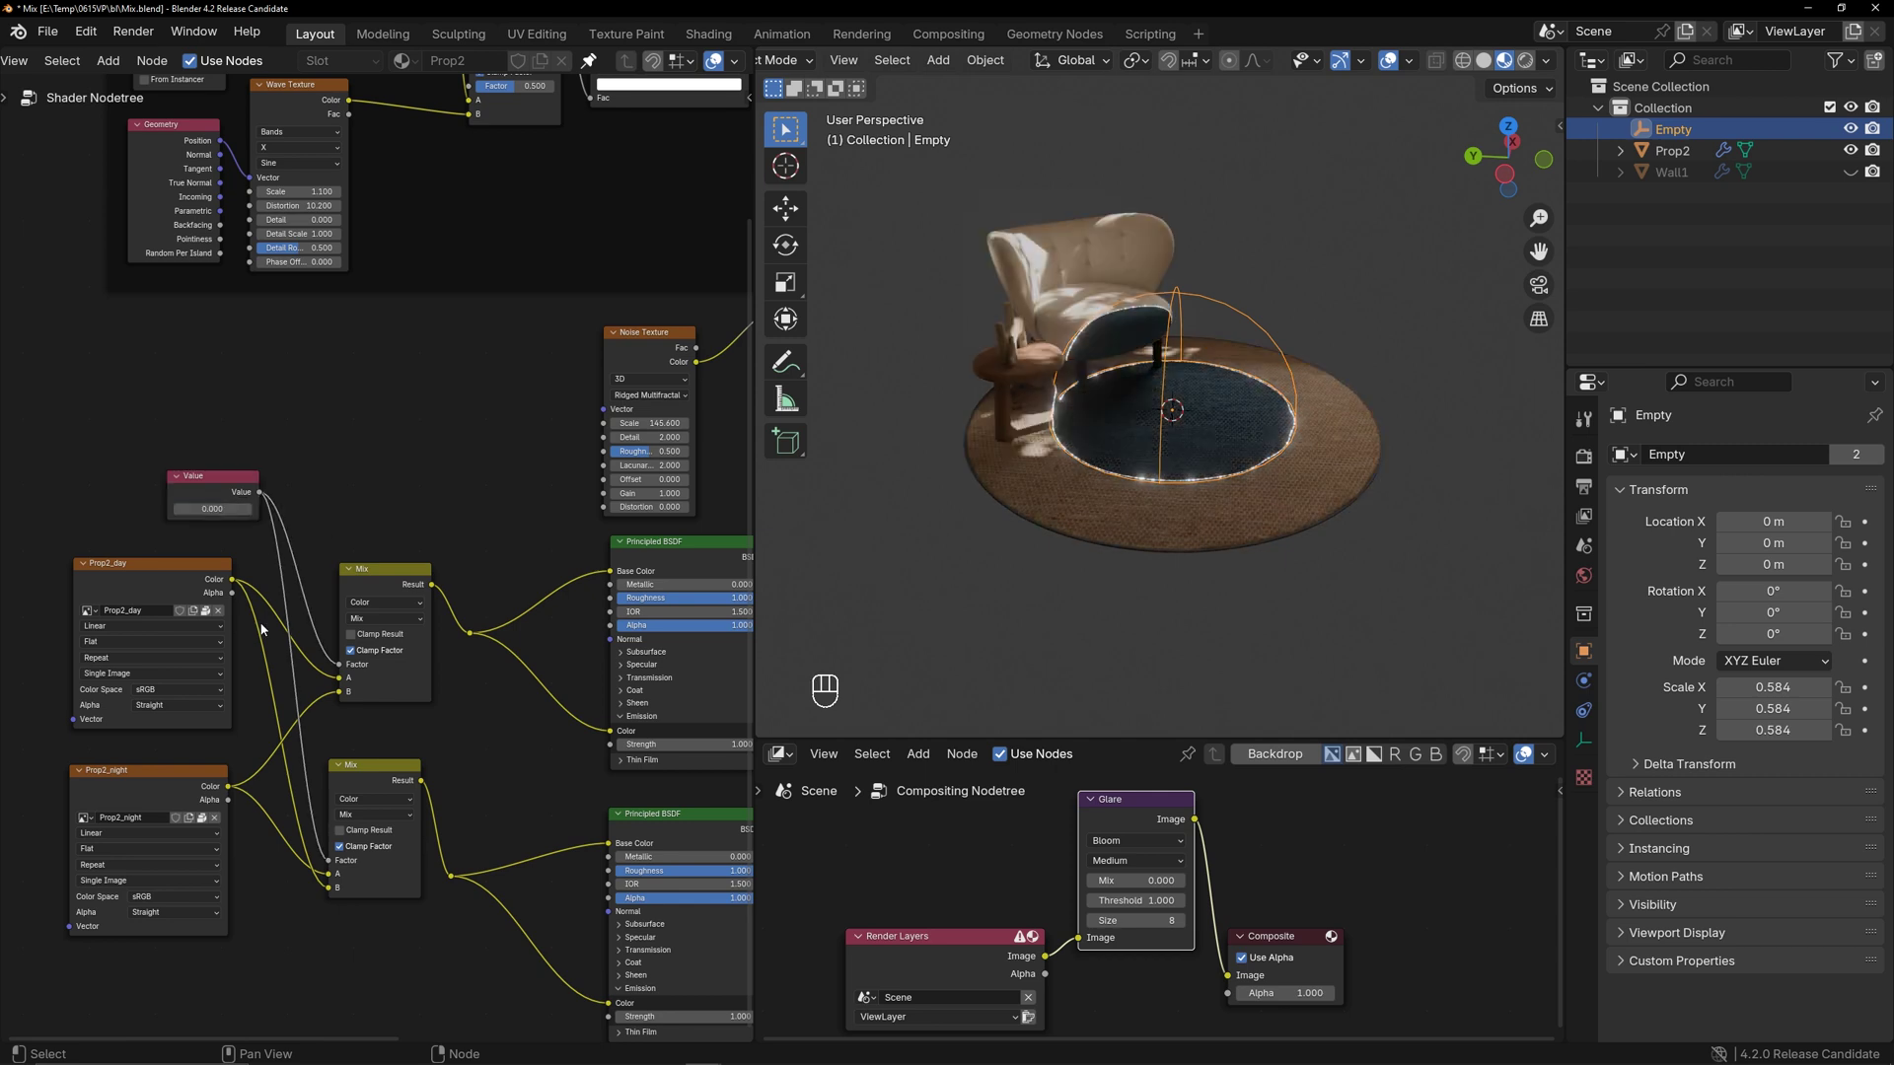
# Rearrange the nodes, moving both Prop2 textures farther from the Mix nodes and placing the Value node beside the two Mix nodes
pyautogui.scroll(-3, 261, 624)
pyautogui.moveTo(122, 590); pyautogui.dragTo(252, 730)
pyautogui.moveTo(252, 730); pyautogui.dragTo(109, 730)
pyautogui.moveTo(281, 515); pyautogui.dragTo(305, 667)
pyautogui.moveTo(379, 572); pyautogui.dragTo(367, 586, button='middle')
pyautogui.moveTo(366, 592); pyautogui.dragTo(366, 607)
pyautogui.moveTo(365, 700); pyautogui.dragTo(366, 743)
pyautogui.scroll(2, 453, 700)
pyautogui.moveTo(494, 686); pyautogui.dragTo(344, 744, button='middle')
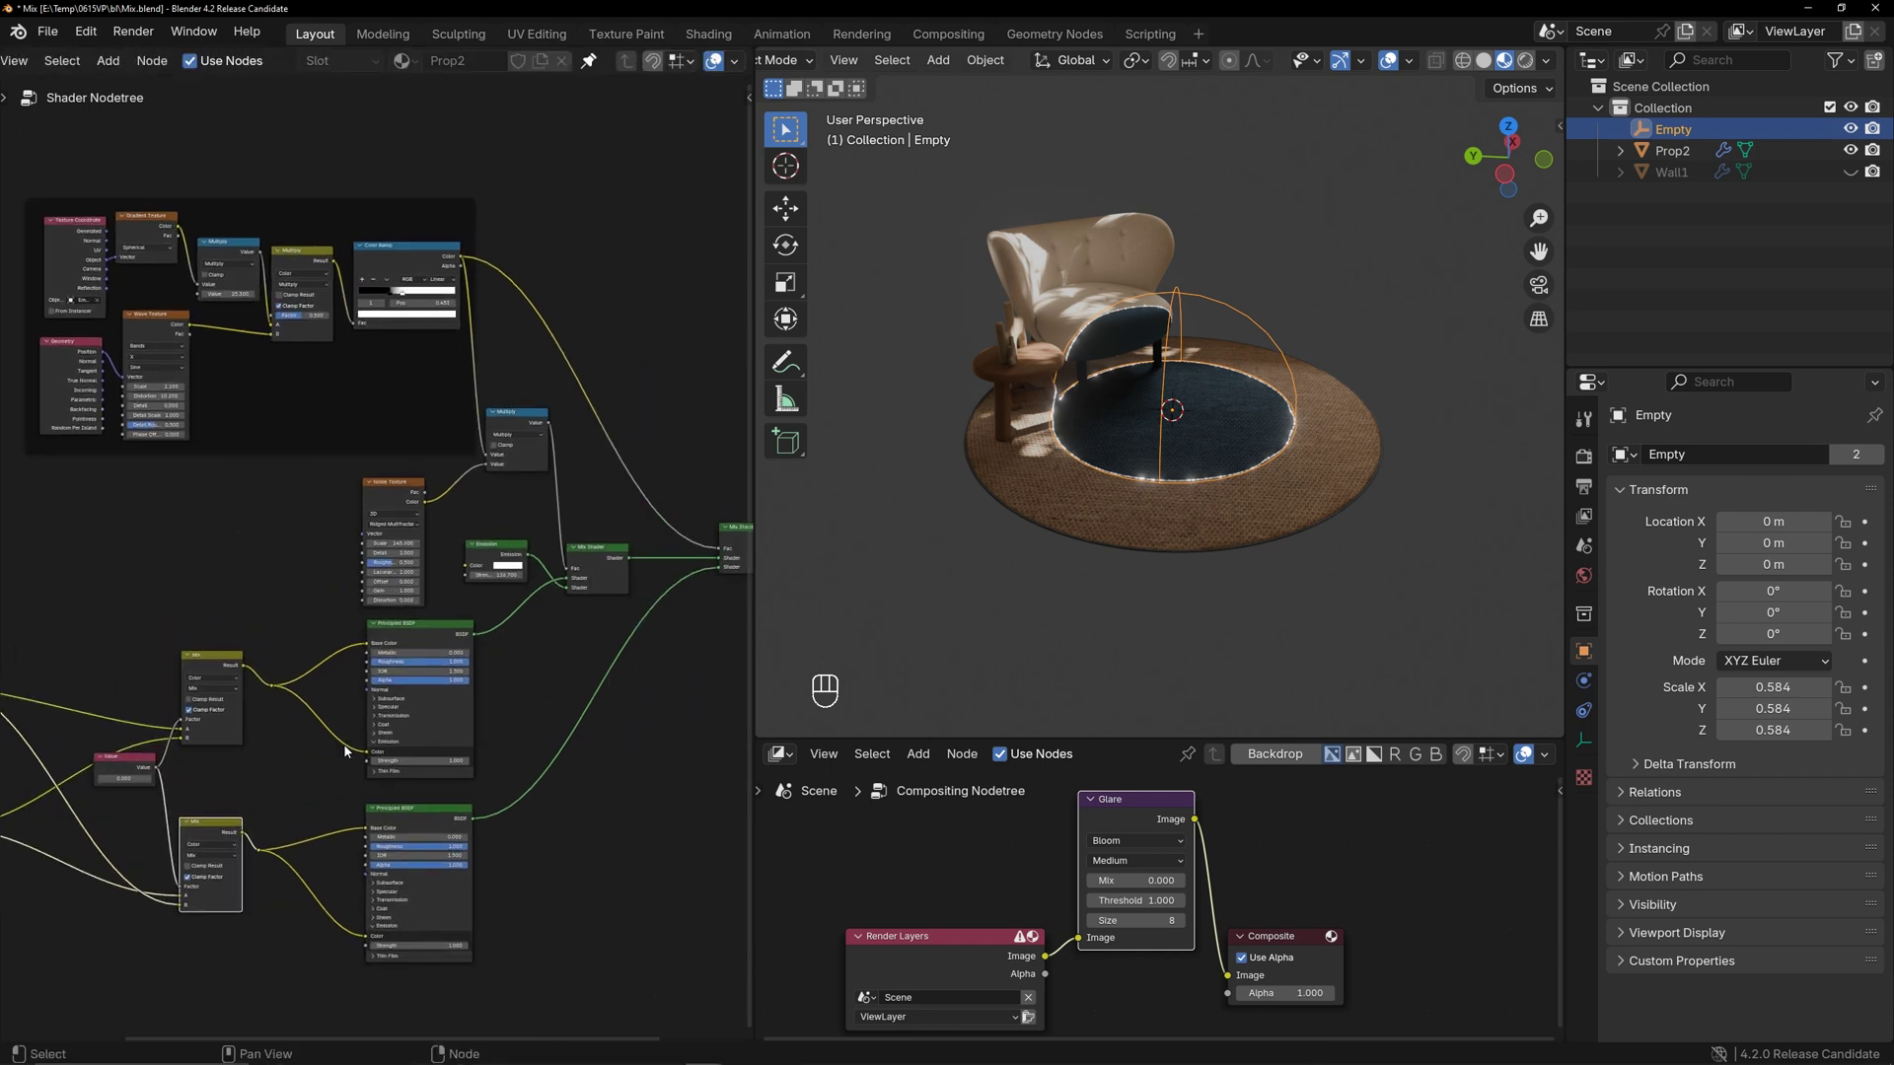
pyautogui.scroll(2, 505, 549)
pyautogui.moveTo(505, 543); pyautogui.dragTo(506, 557)
pyautogui.scroll(-3, 506, 558)
pyautogui.moveTo(495, 650); pyautogui.dragTo(556, 648, button='middle')
# Group all nodes except the two Prop2 image textures and the Material Output, and exit the new node group
pyautogui.moveTo(224, 839); pyautogui.dragTo(105, 599)
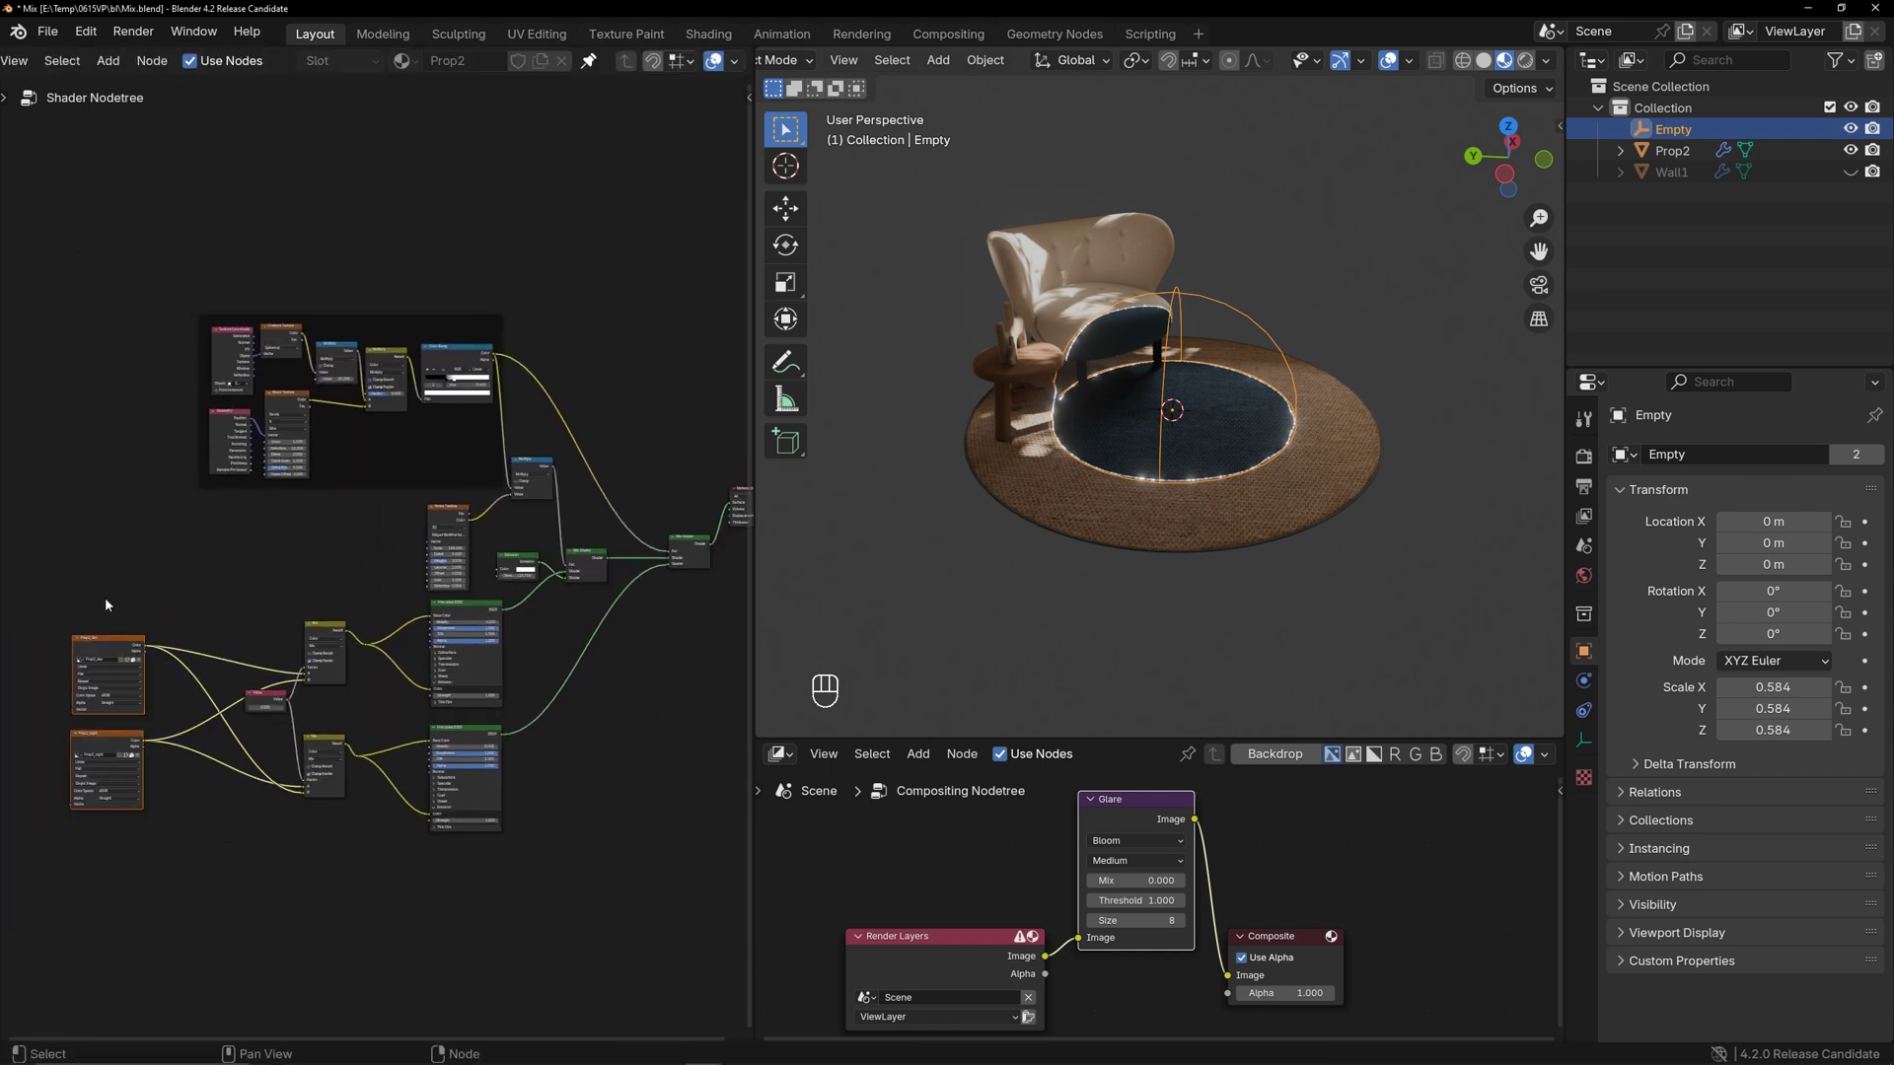
pyautogui.moveTo(192, 264); pyautogui.dragTo(703, 890)
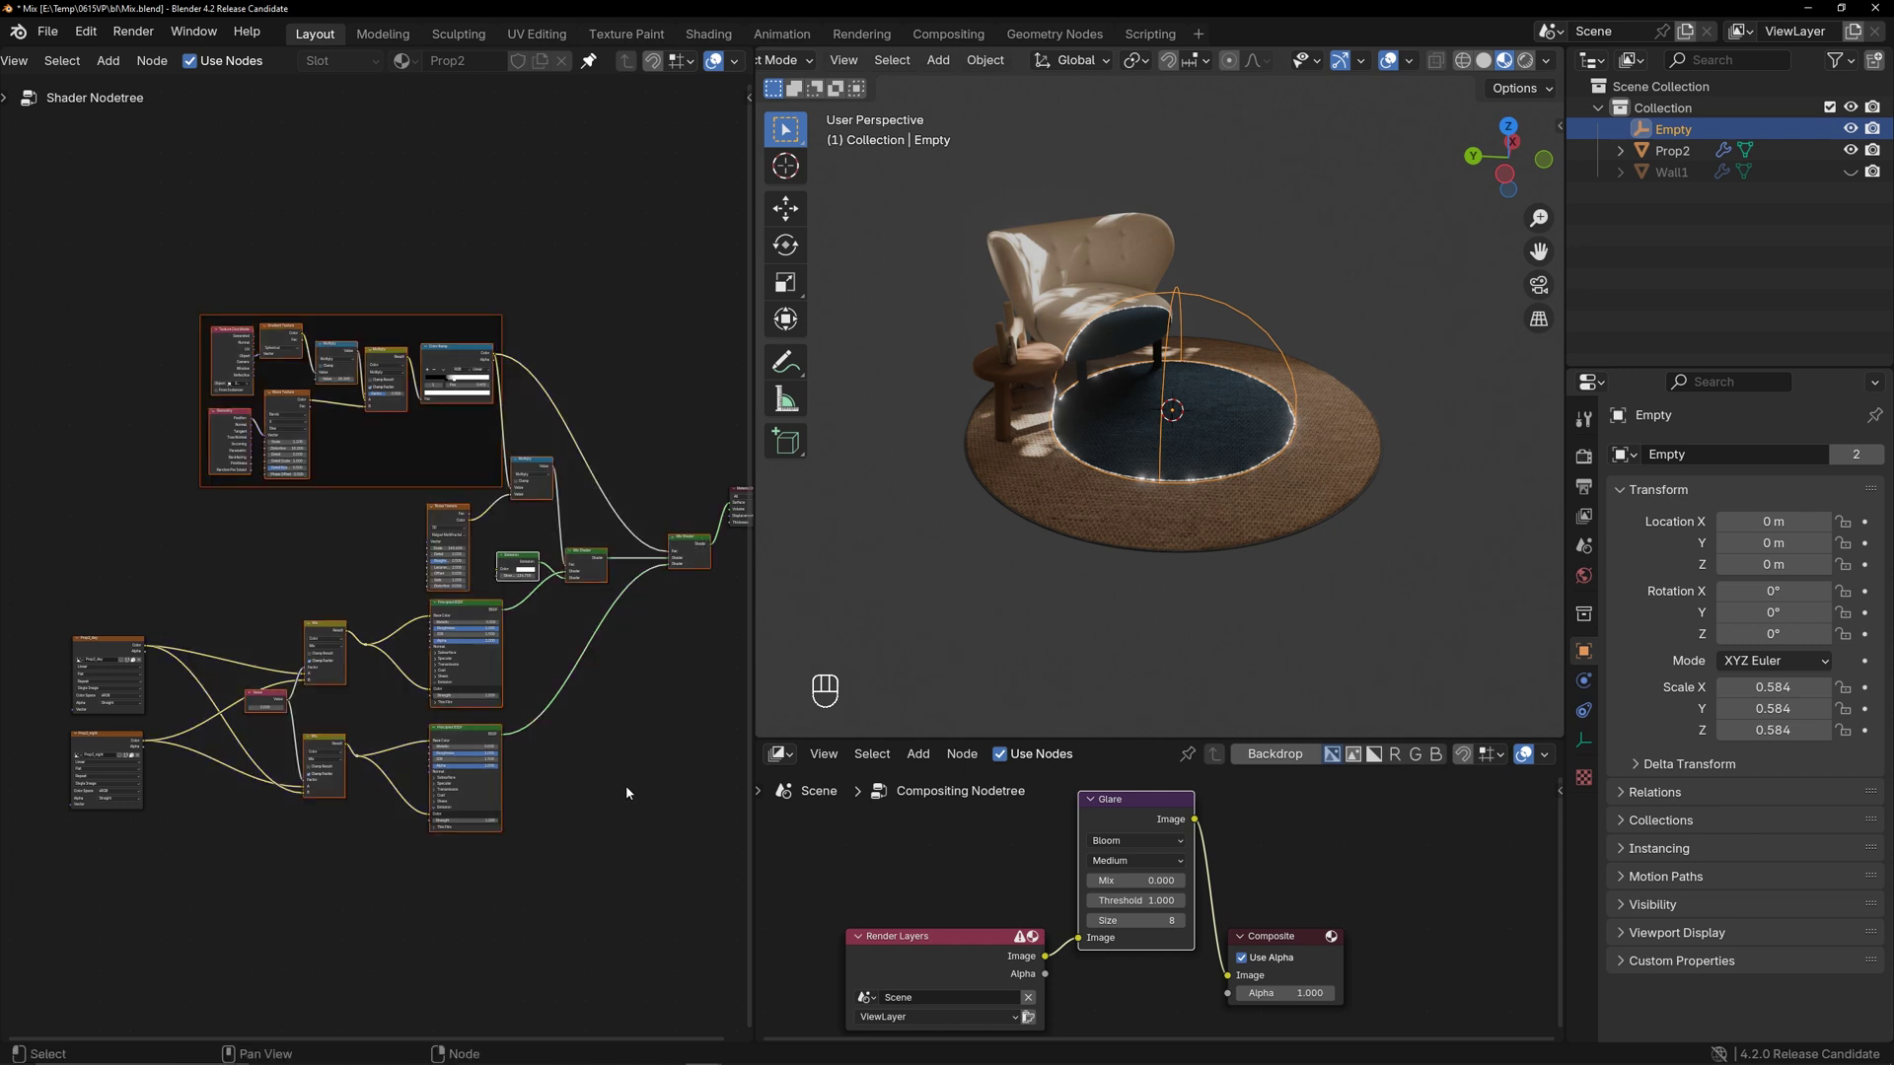
pyautogui.moveTo(626, 785); pyautogui.dragTo(567, 764, button='middle')
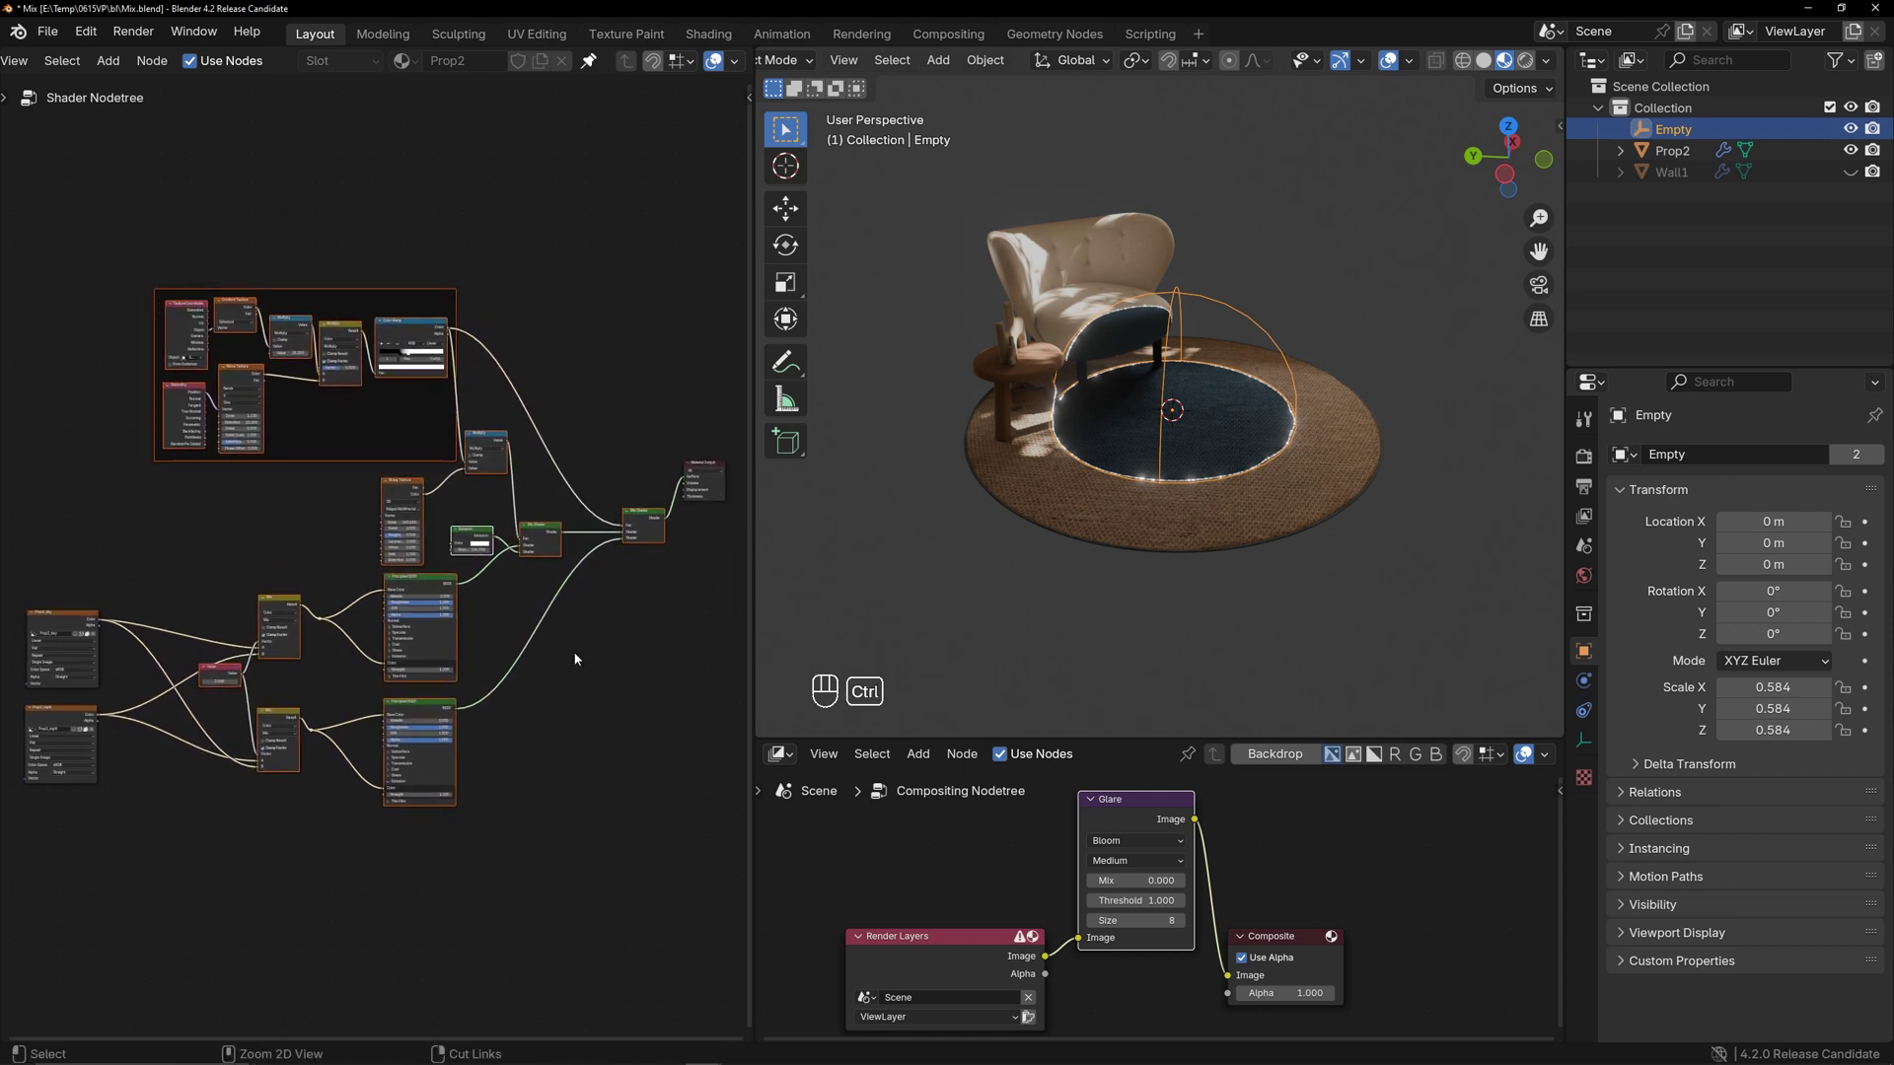
pyautogui.hotkey('ctrl', 'g')
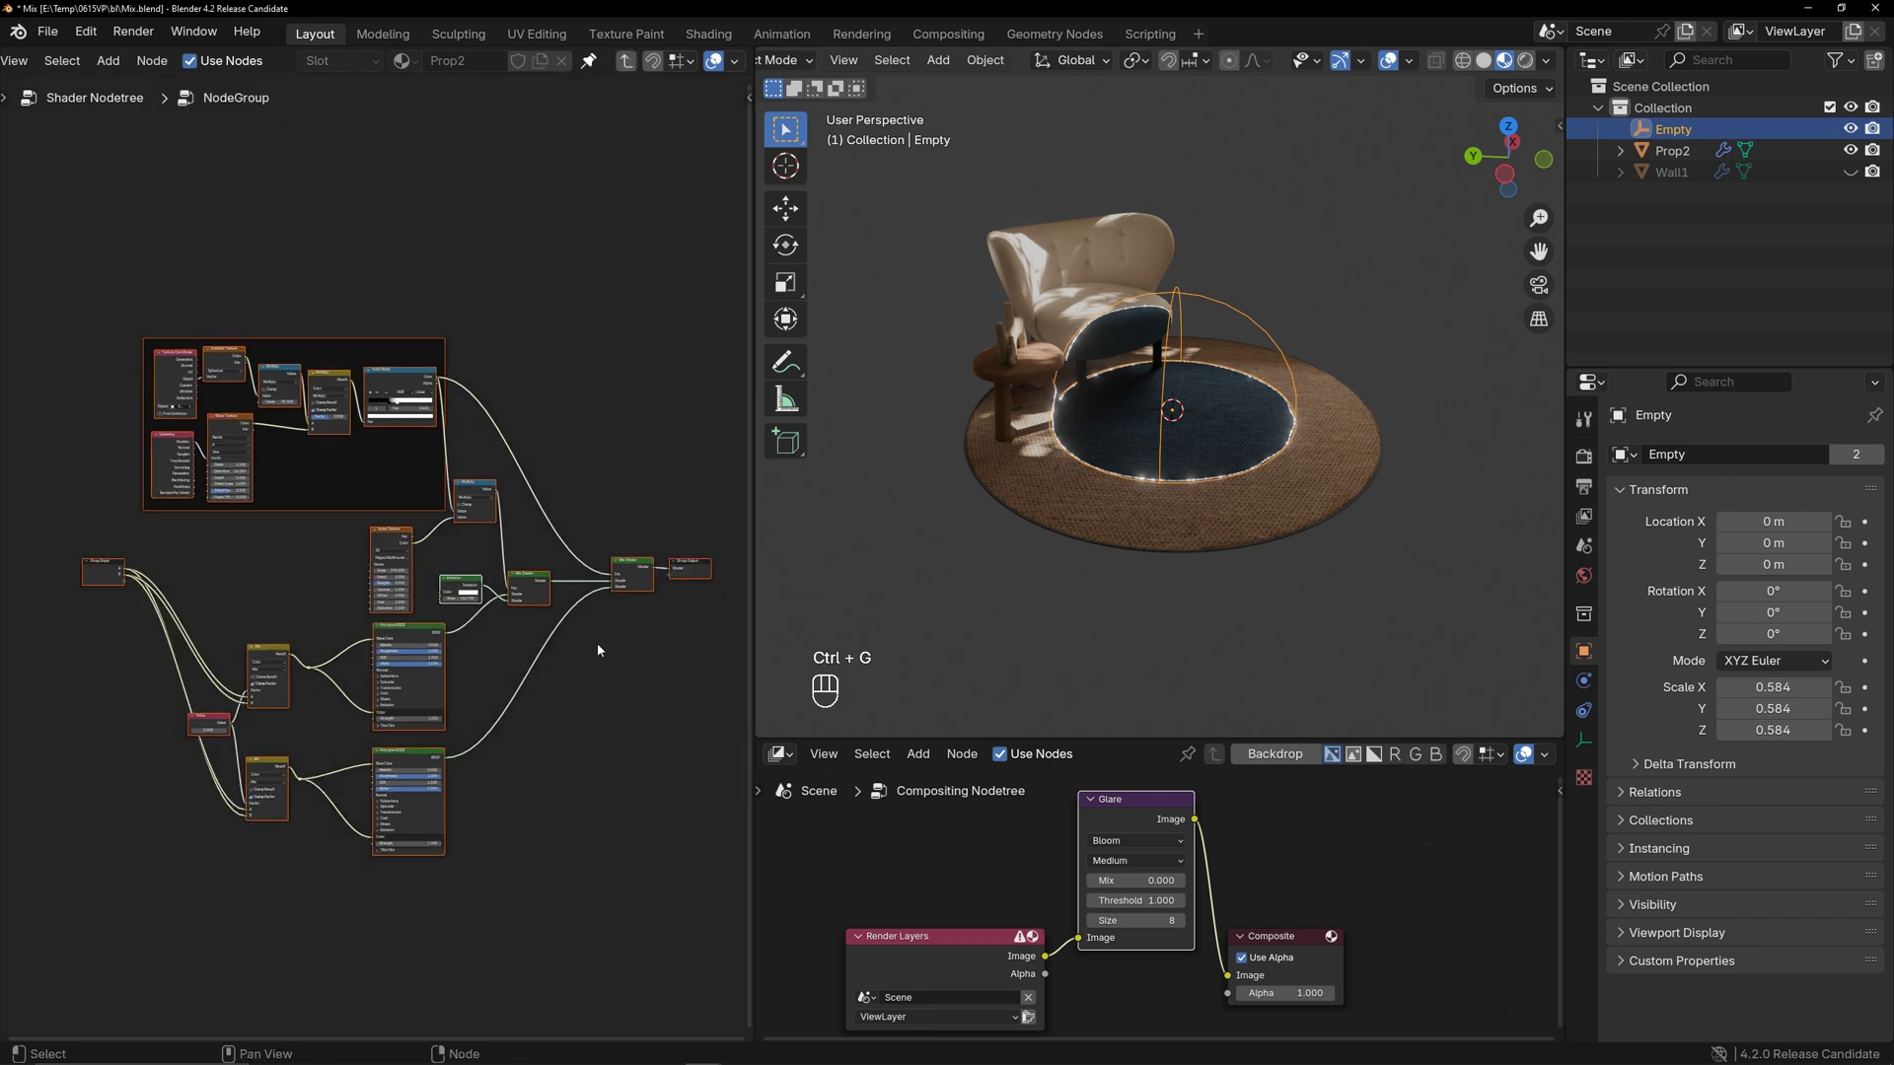
pyautogui.press('Tab')
# Move the two Prop2 textures and the Material Output closer to the node group
pyautogui.moveTo(28, 536); pyautogui.dragTo(212, 764)
pyautogui.press('g')
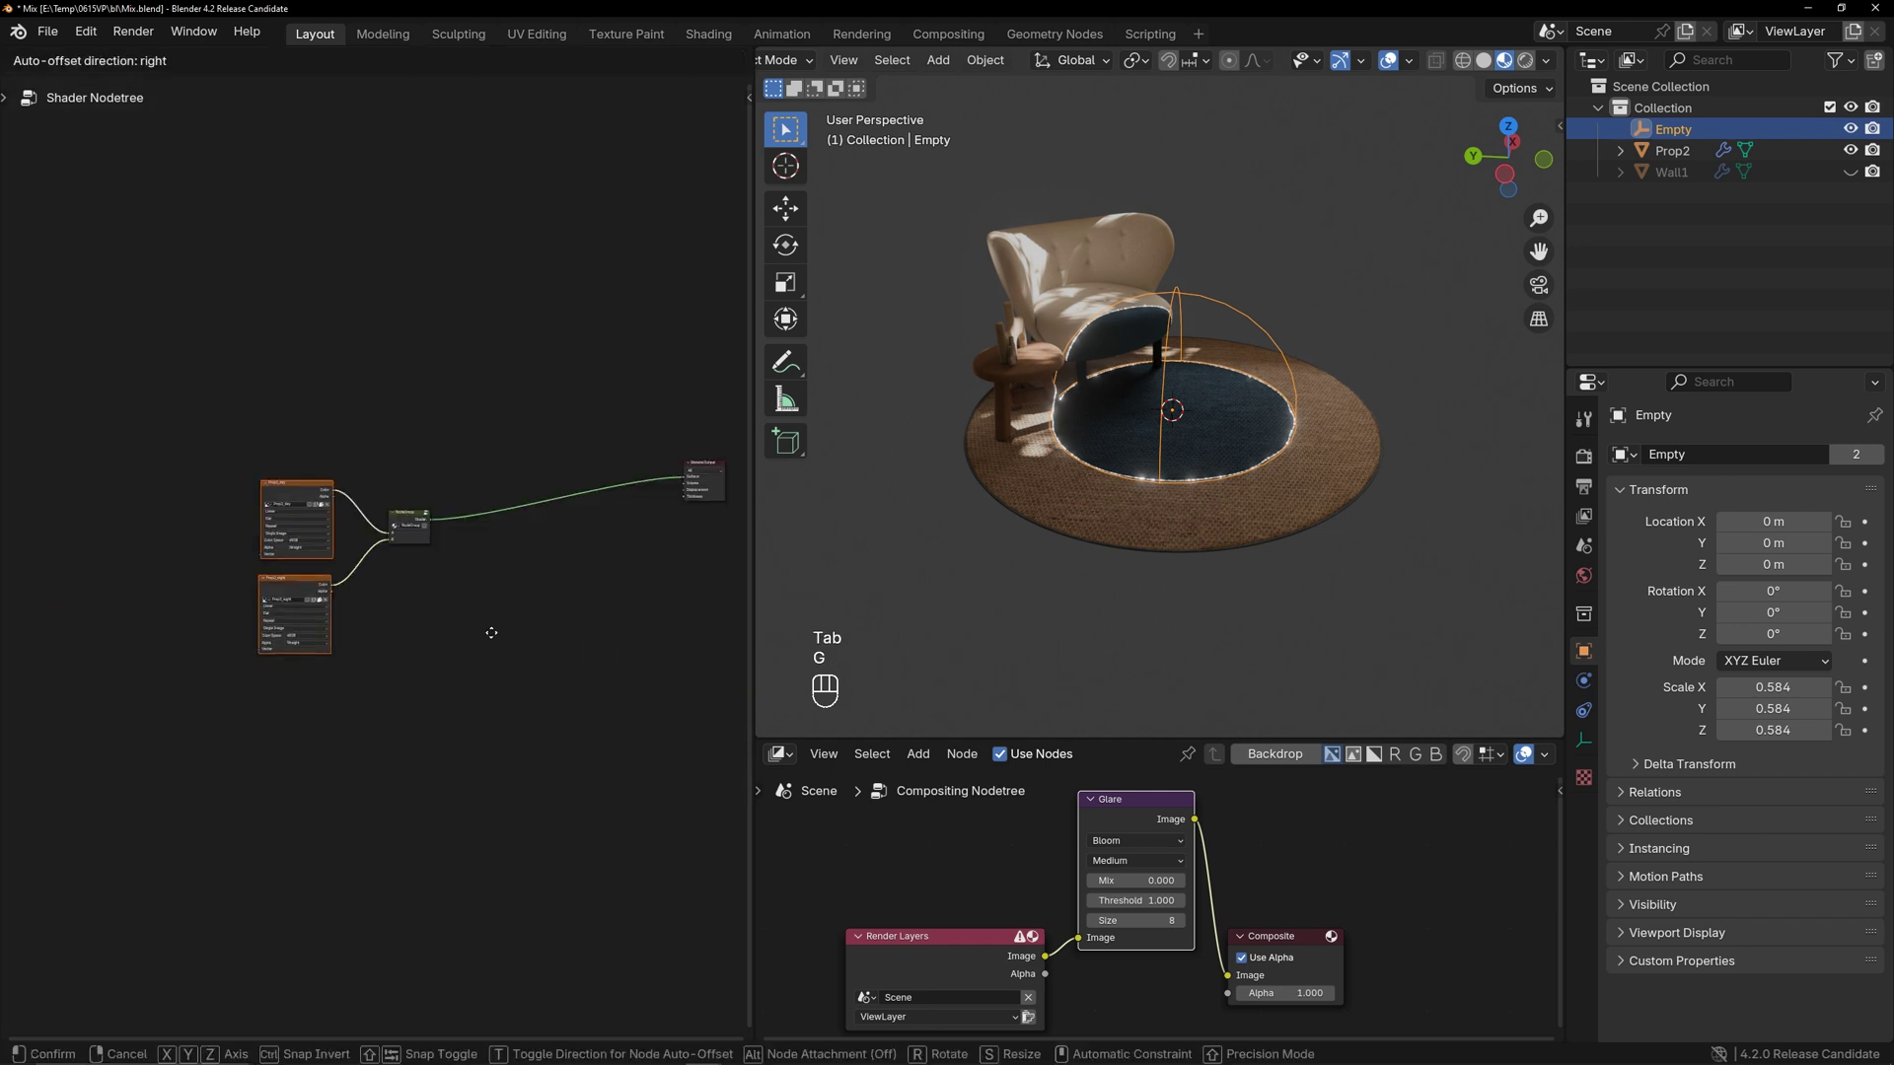
pyautogui.click(506, 672)
pyautogui.moveTo(593, 431); pyautogui.dragTo(690, 528)
pyautogui.press('g')
pyautogui.click(465, 574)
pyautogui.scroll(12, 434, 590)
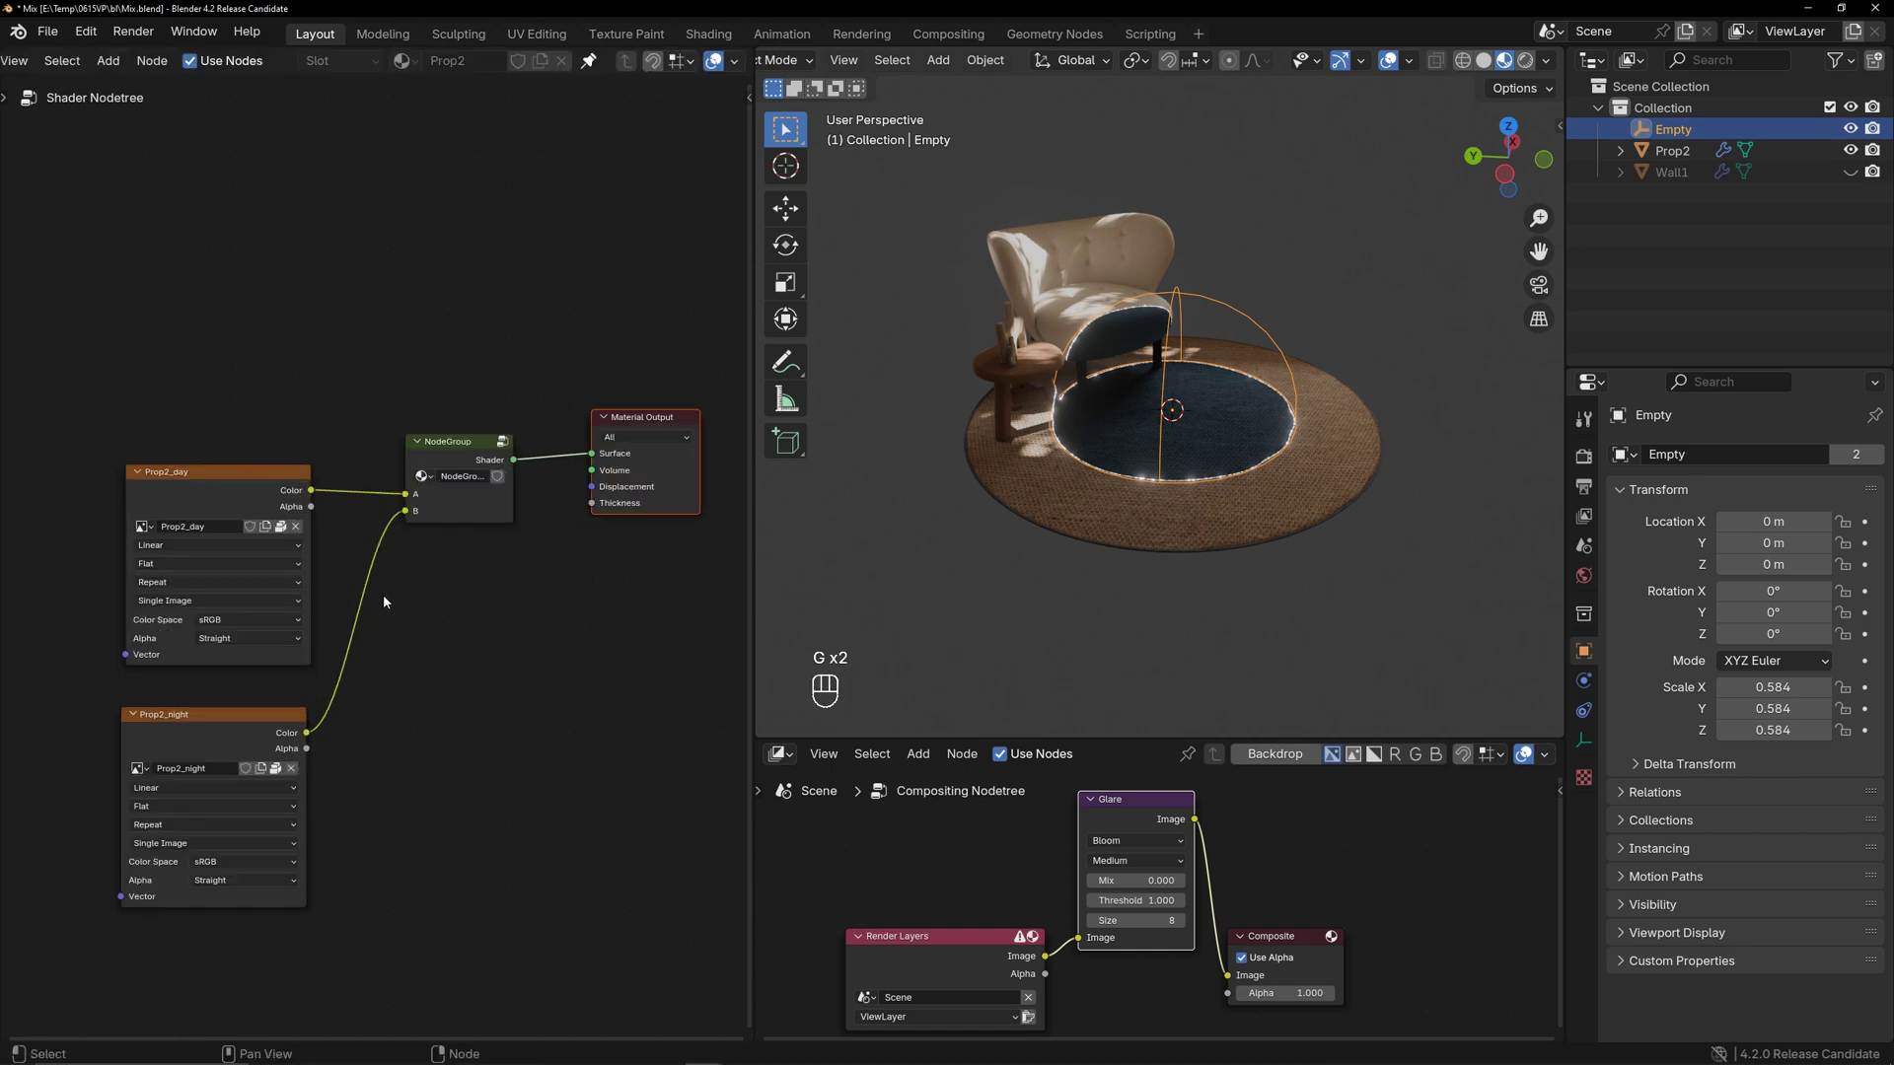
# Open the node group for editing and rename it Mix
pyautogui.click(451, 457)
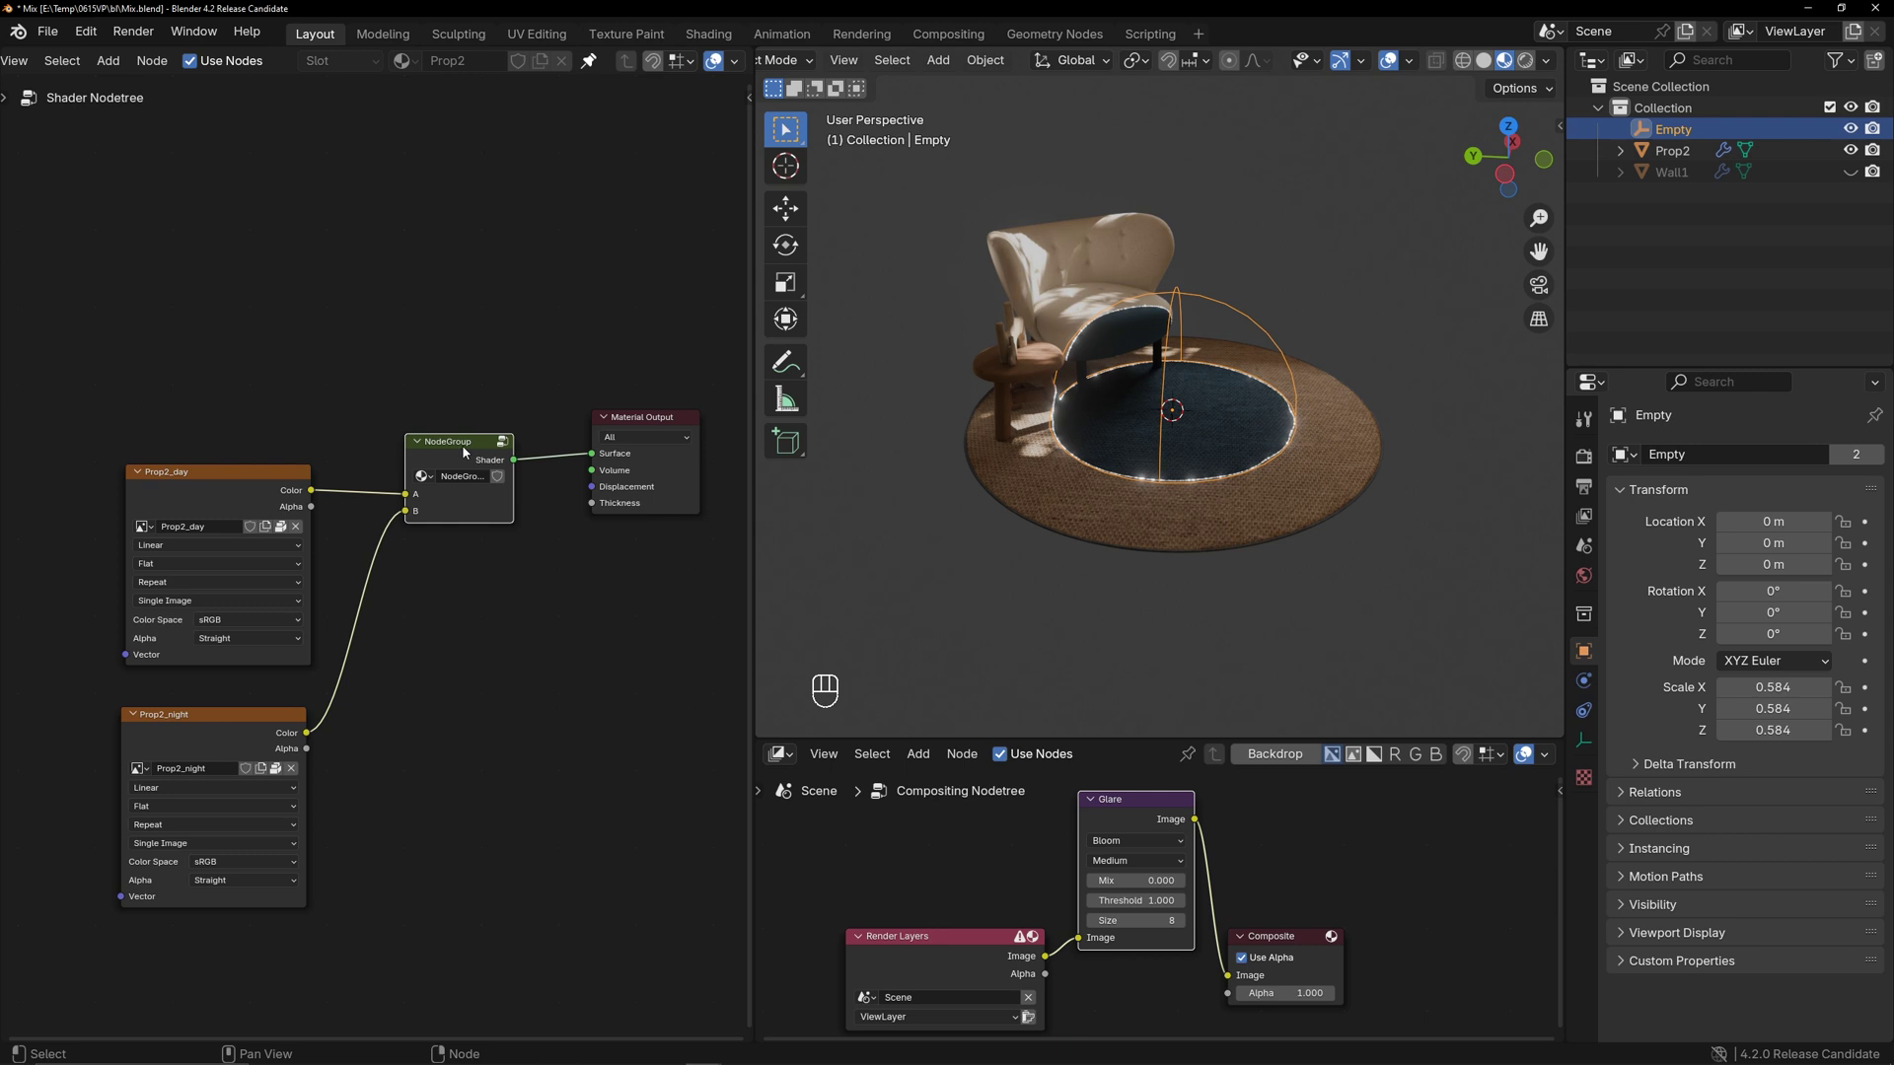
pyautogui.press('Tab')
pyautogui.click(747, 98)
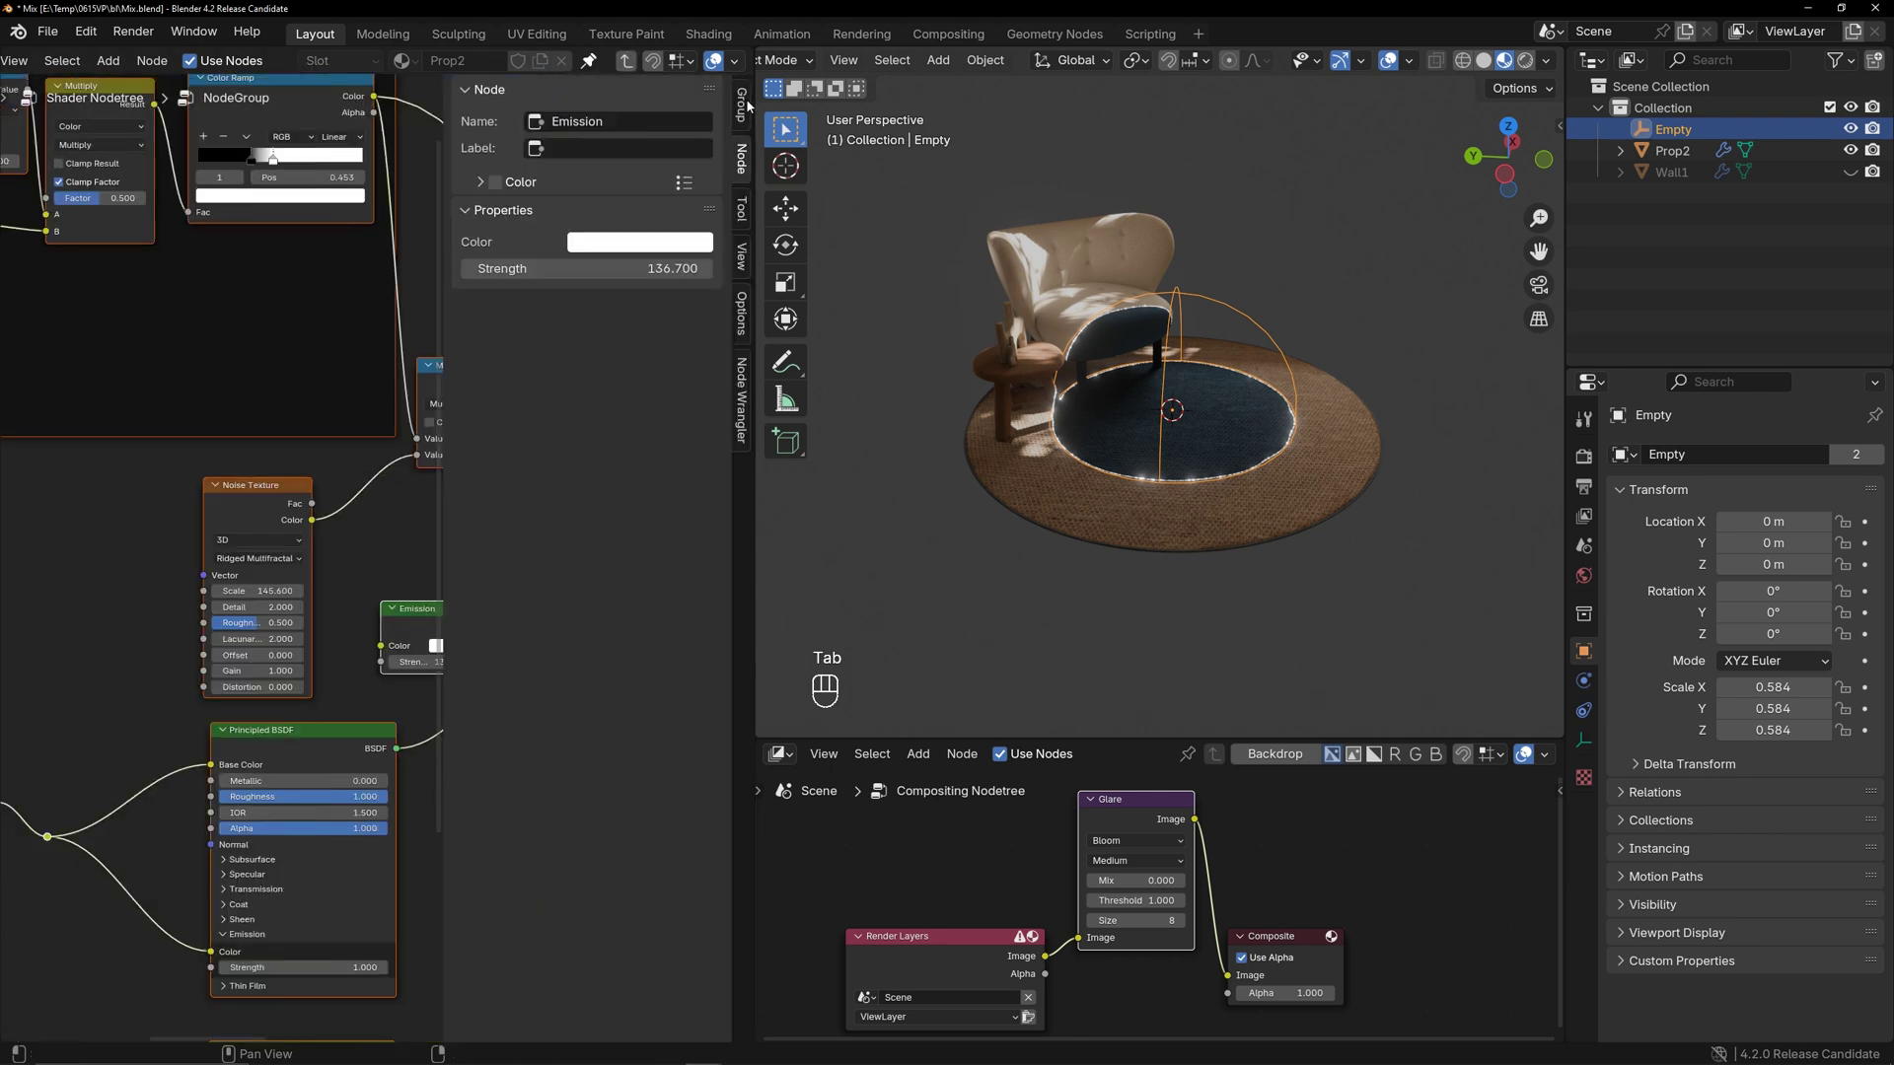
pyautogui.click(742, 104)
pyautogui.click(673, 118)
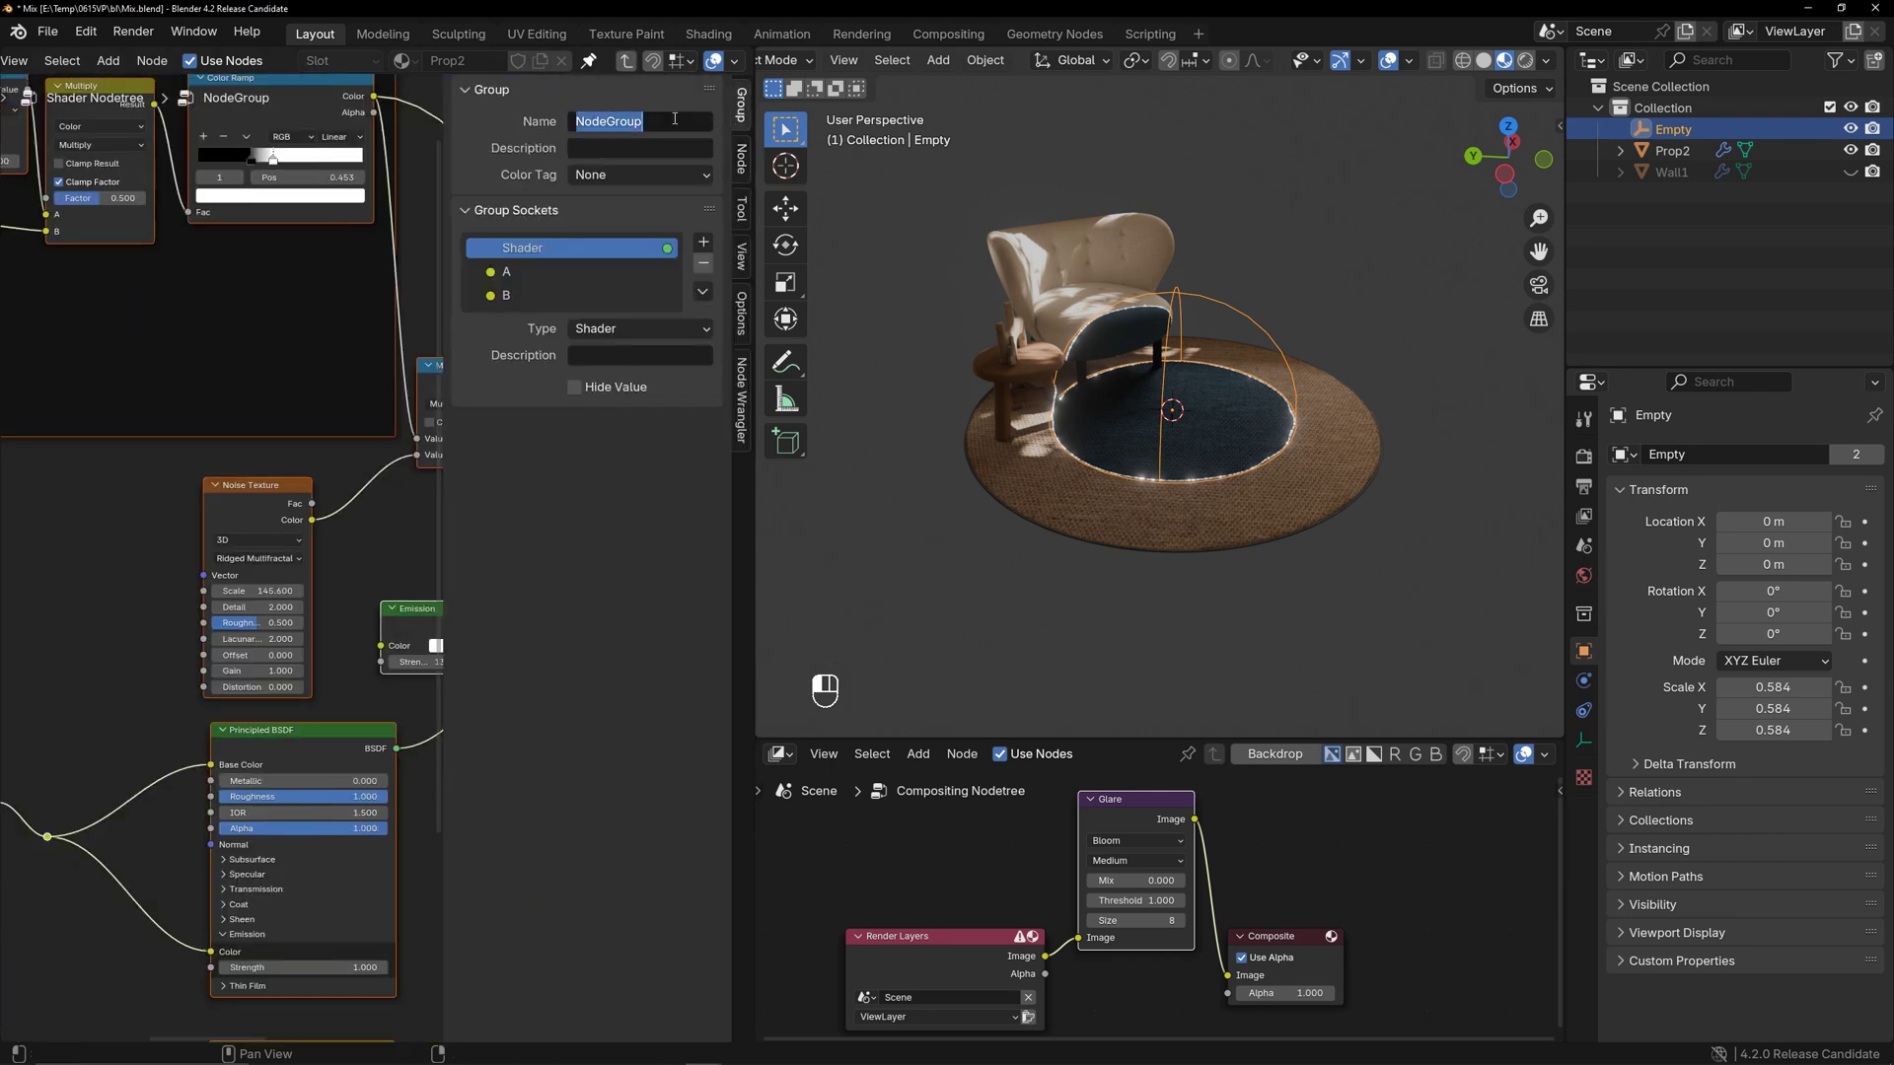
pyautogui.write('Mix')
pyautogui.press('Return')
# Rename the group's input sockets A and B to Tex_Day and Tex_Night, and exit the group
pyautogui.doubleClick(585, 270)
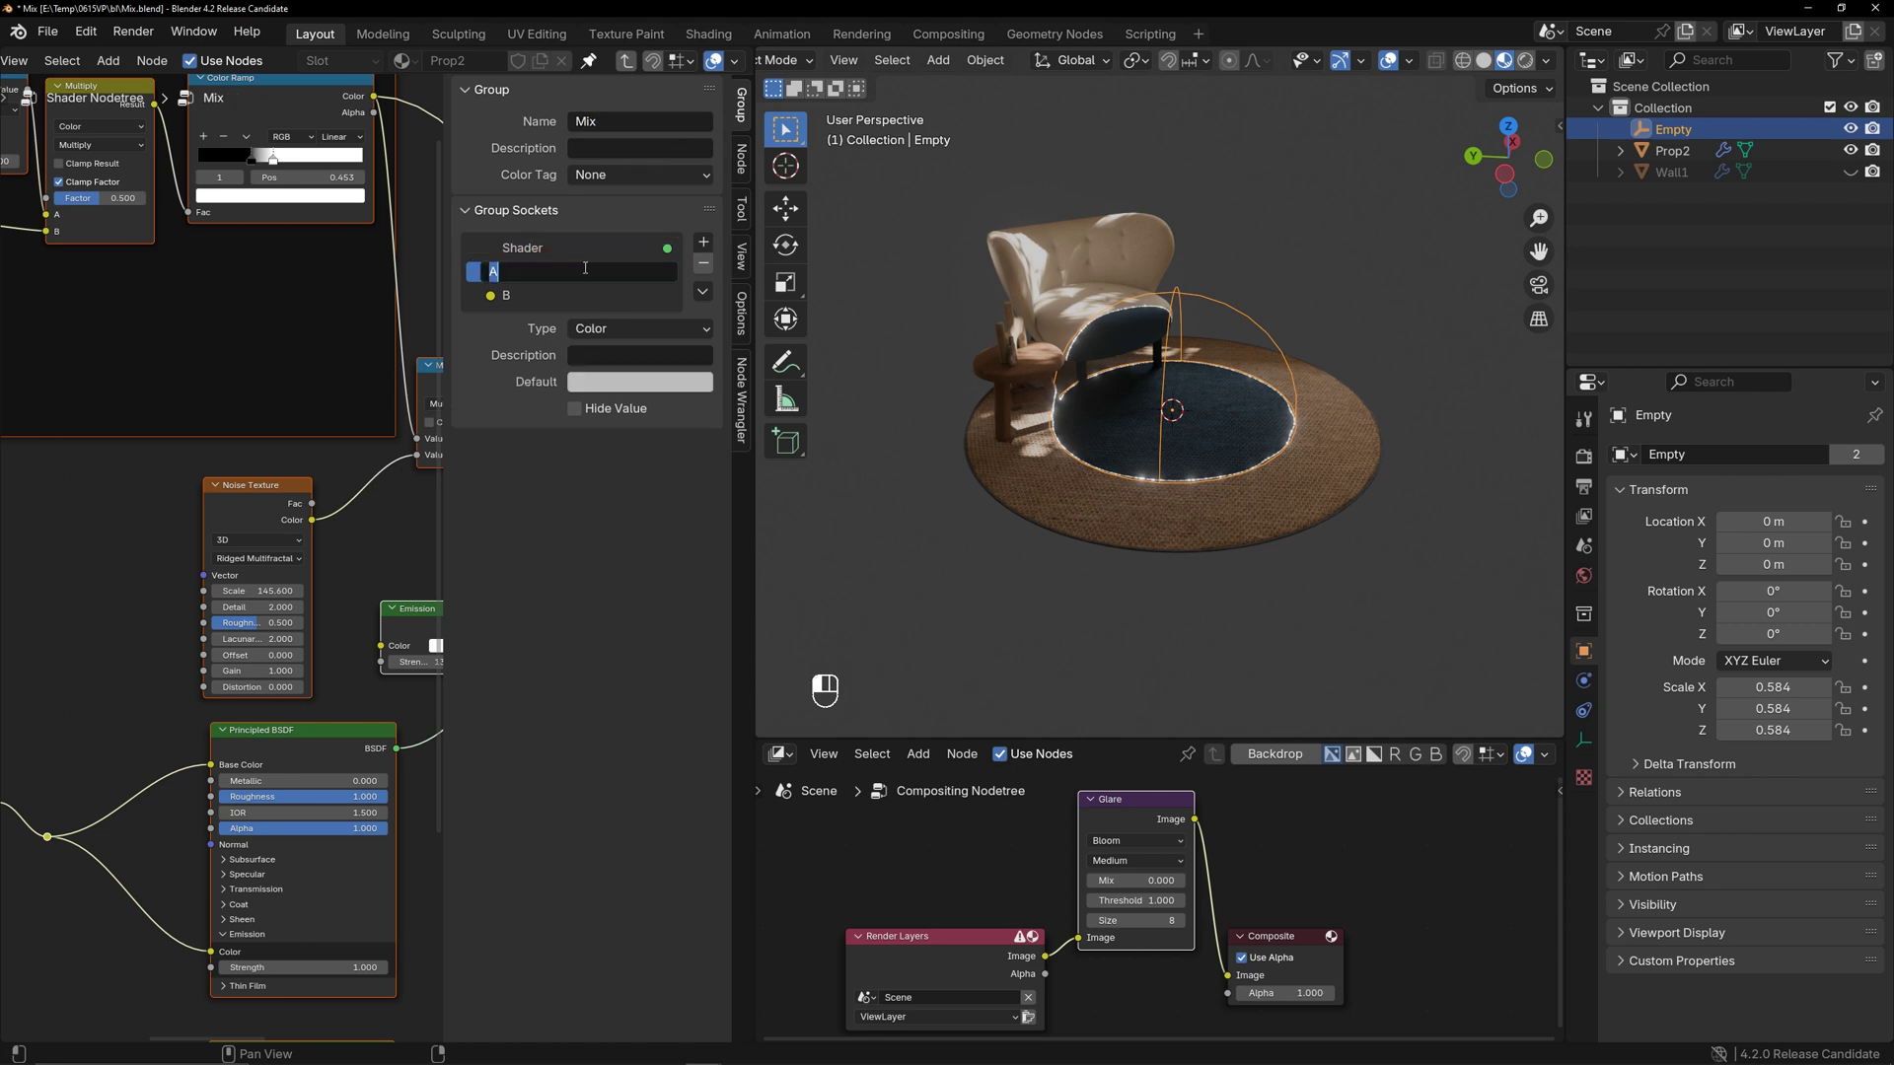
pyautogui.write('Tex_Day')
pyautogui.press('Return')
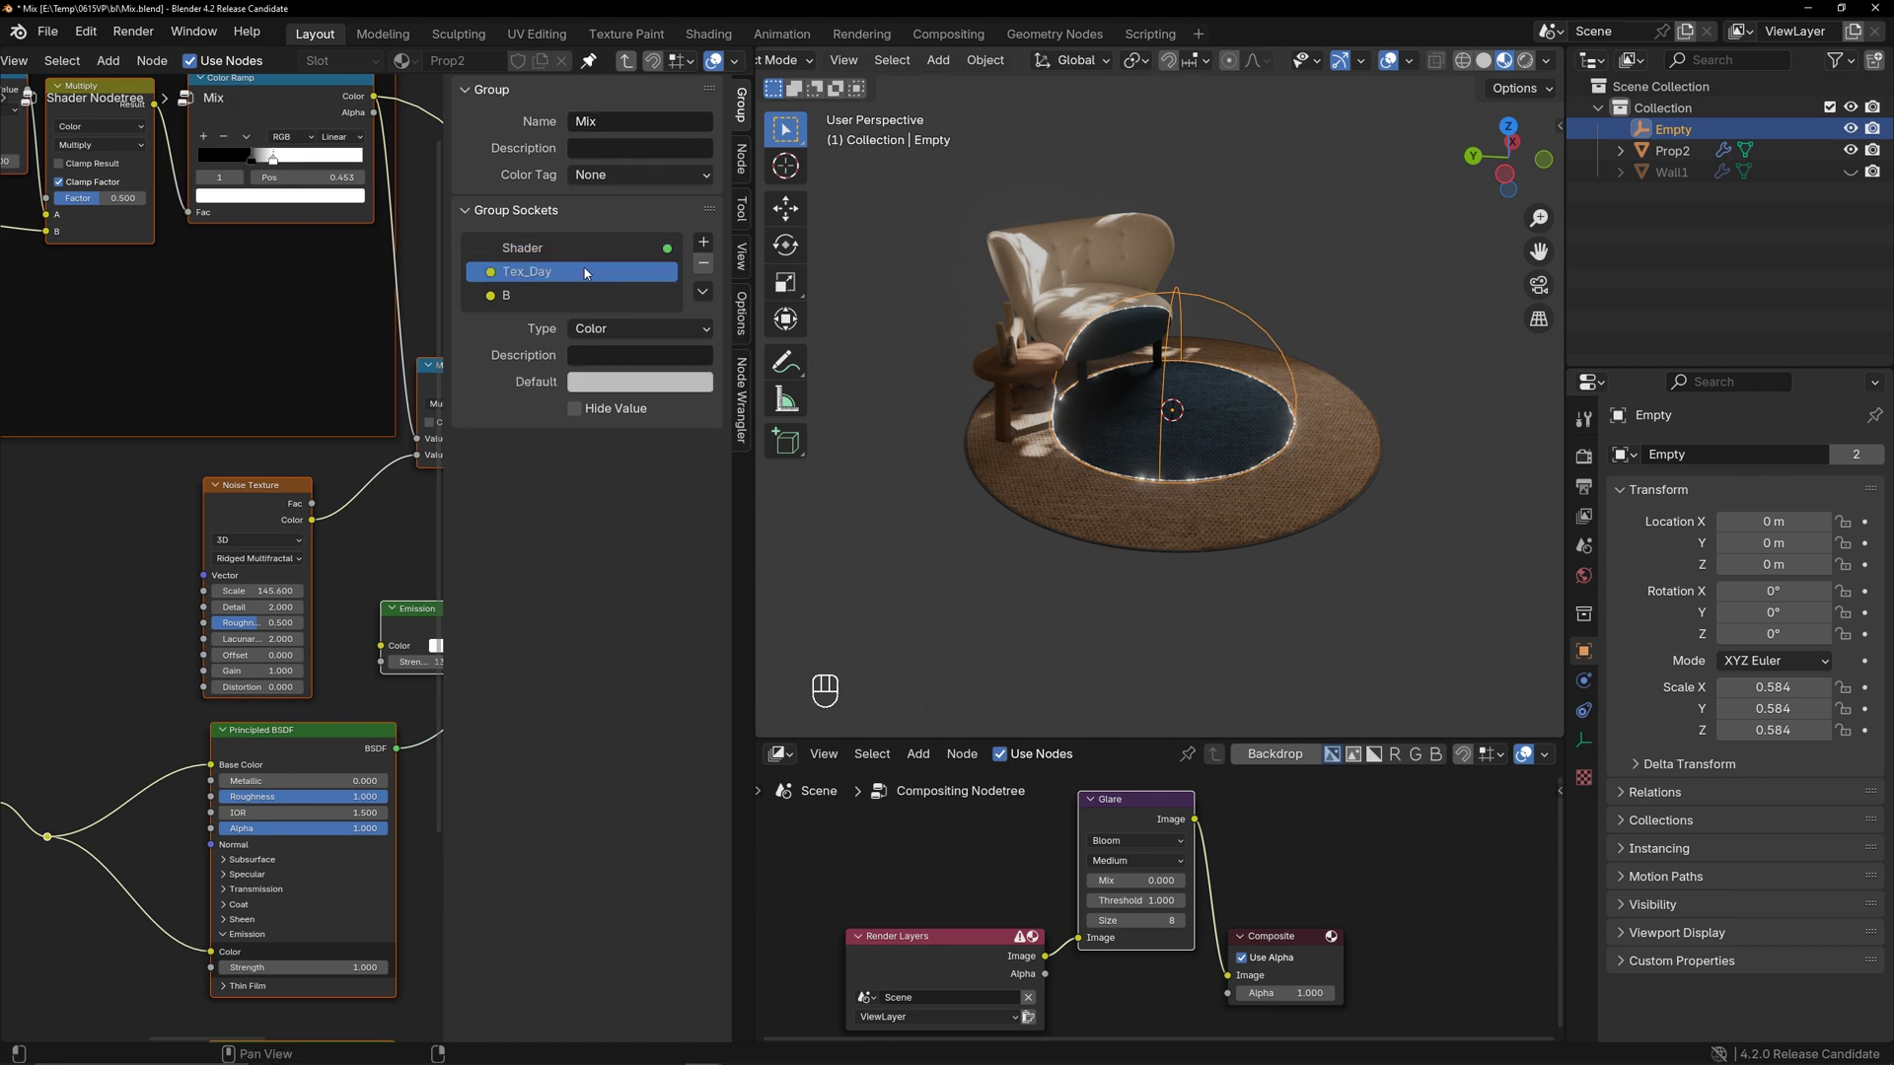
pyautogui.doubleClick(547, 295)
pyautogui.write('Tex_Night')
pyautogui.press('Return')
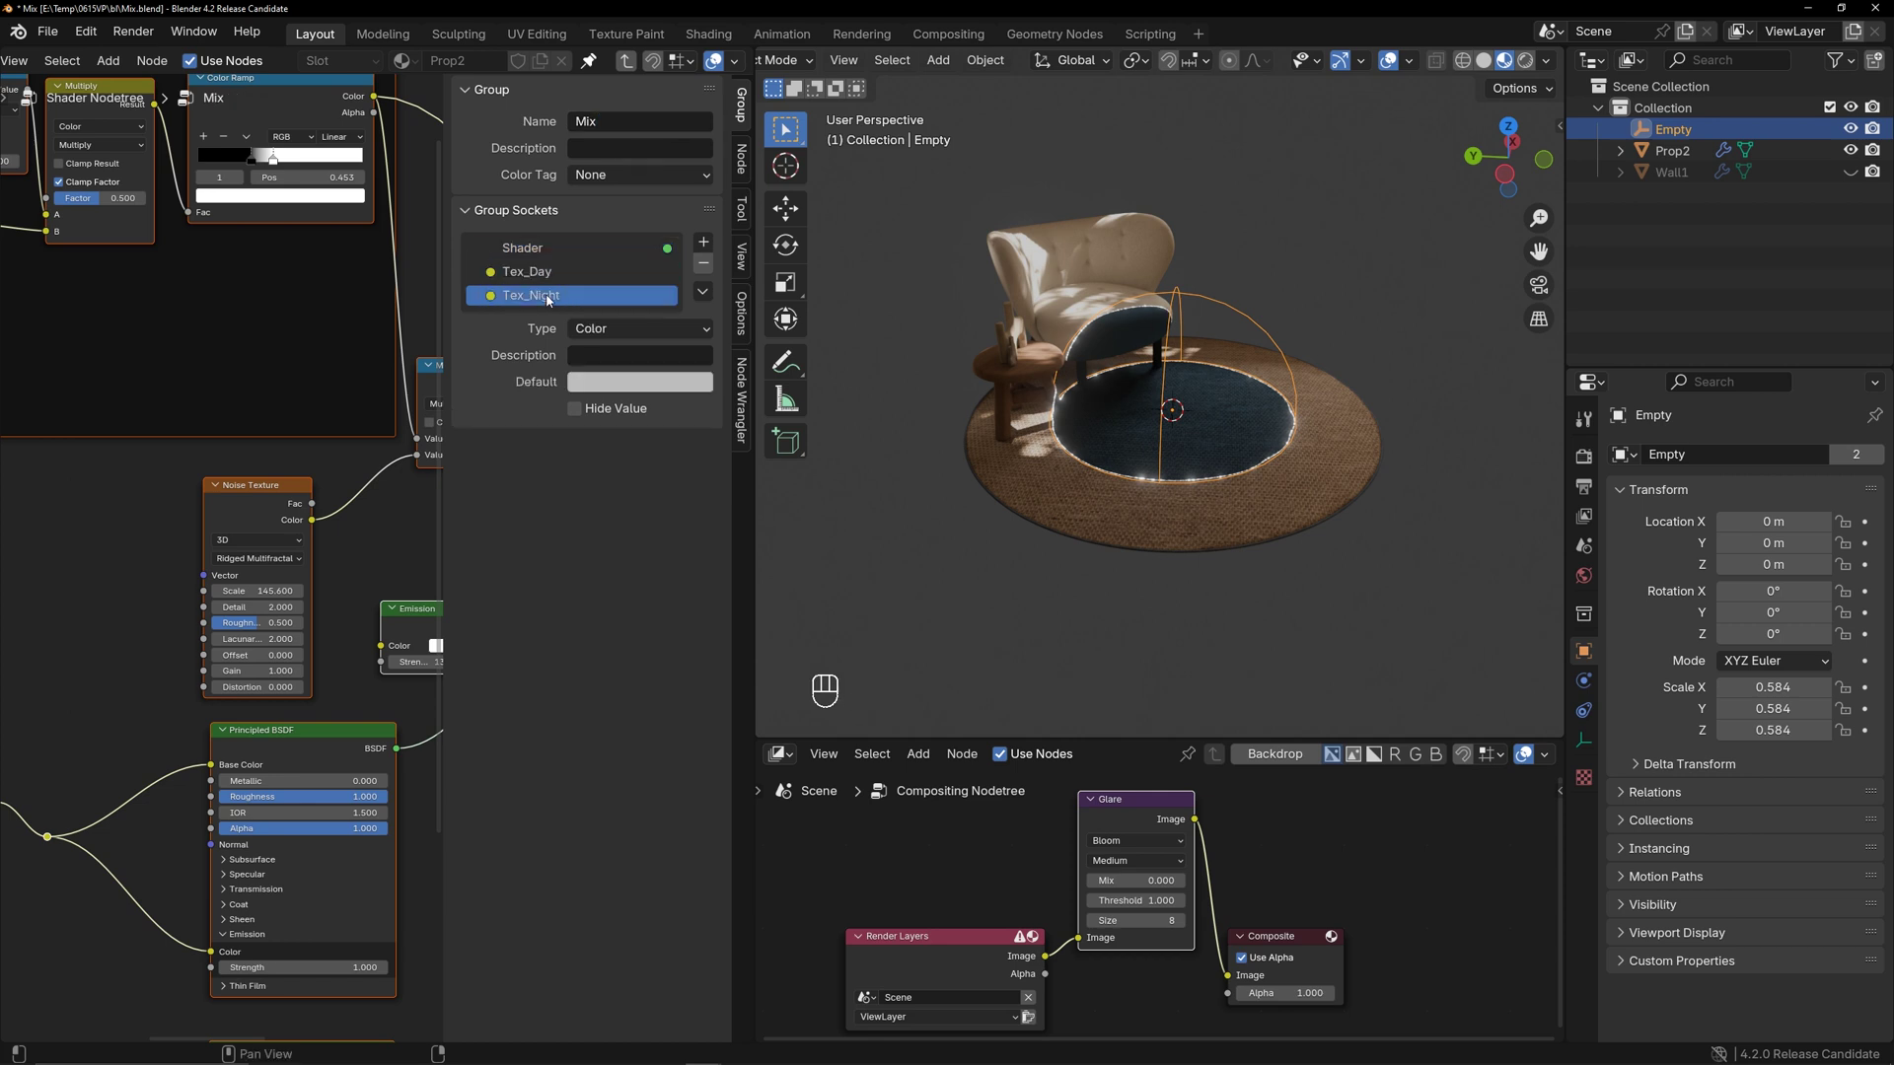
pyautogui.press('n')
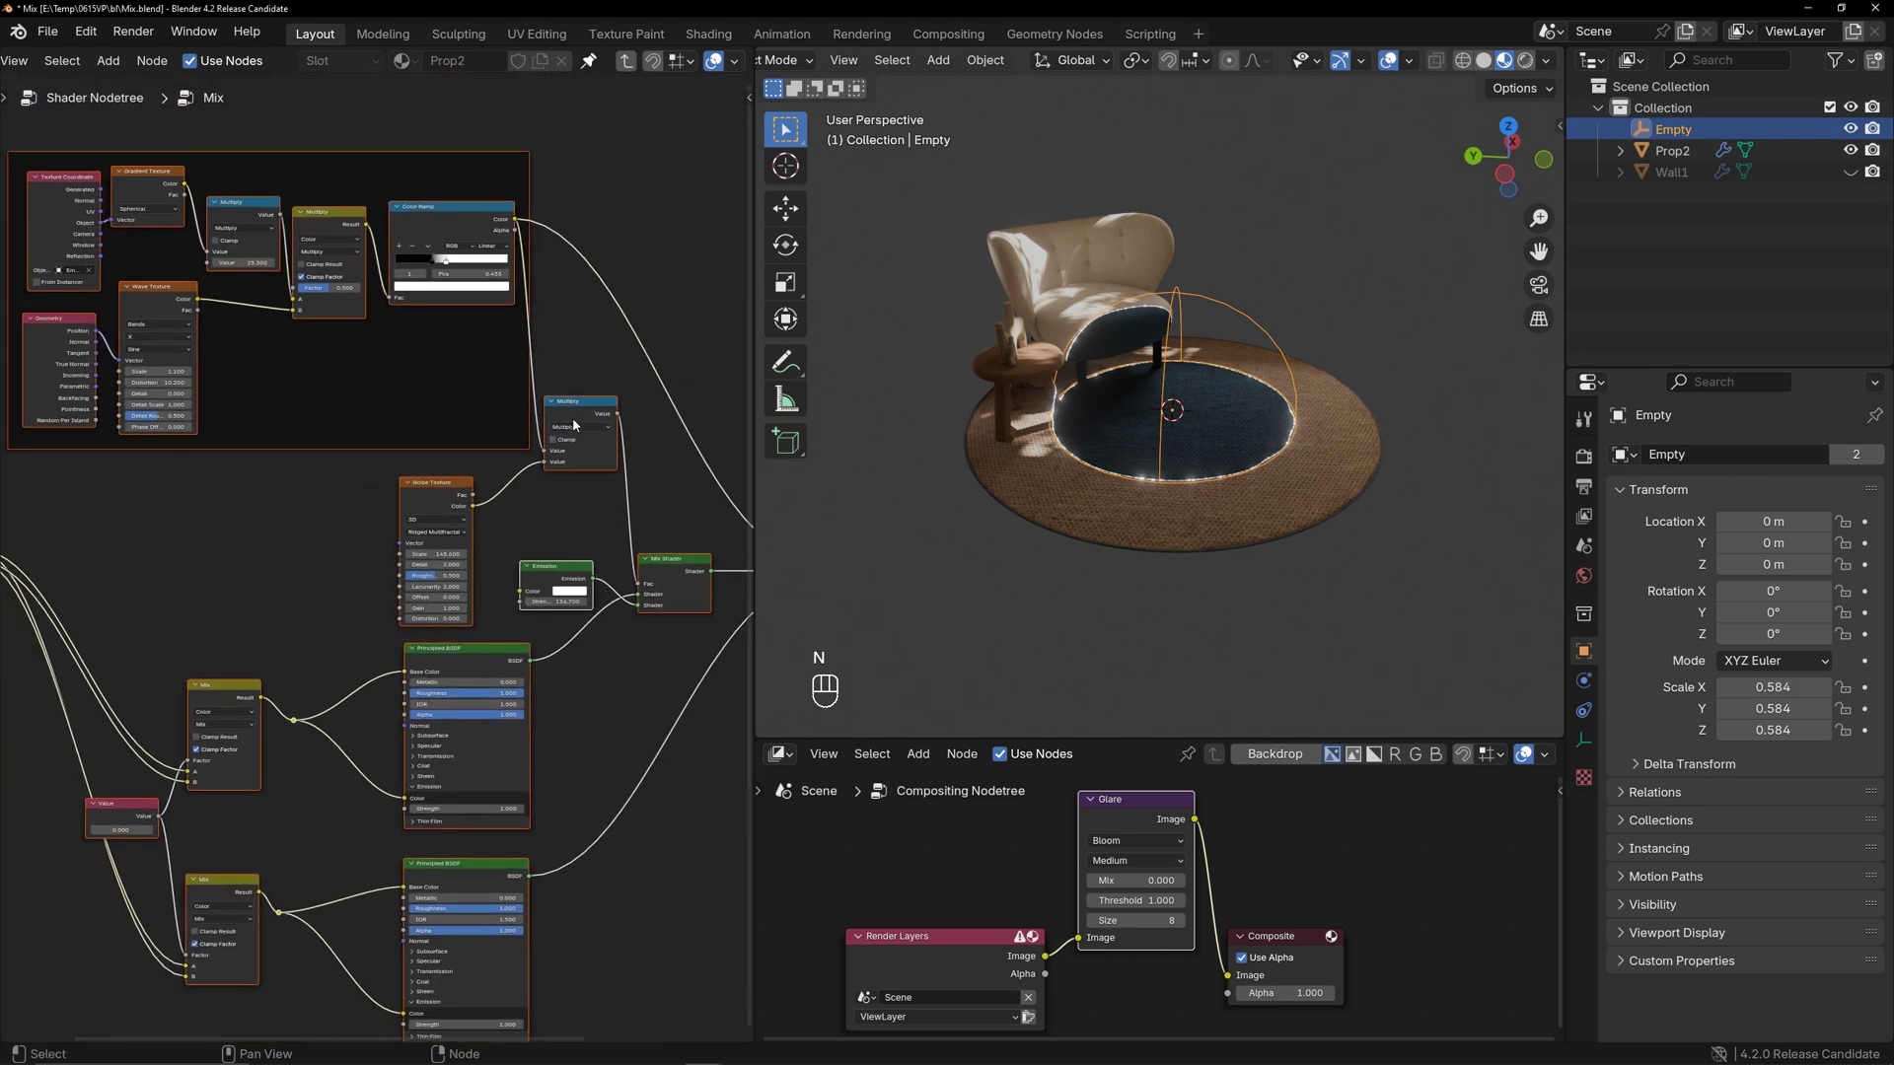
pyautogui.press('Tab')
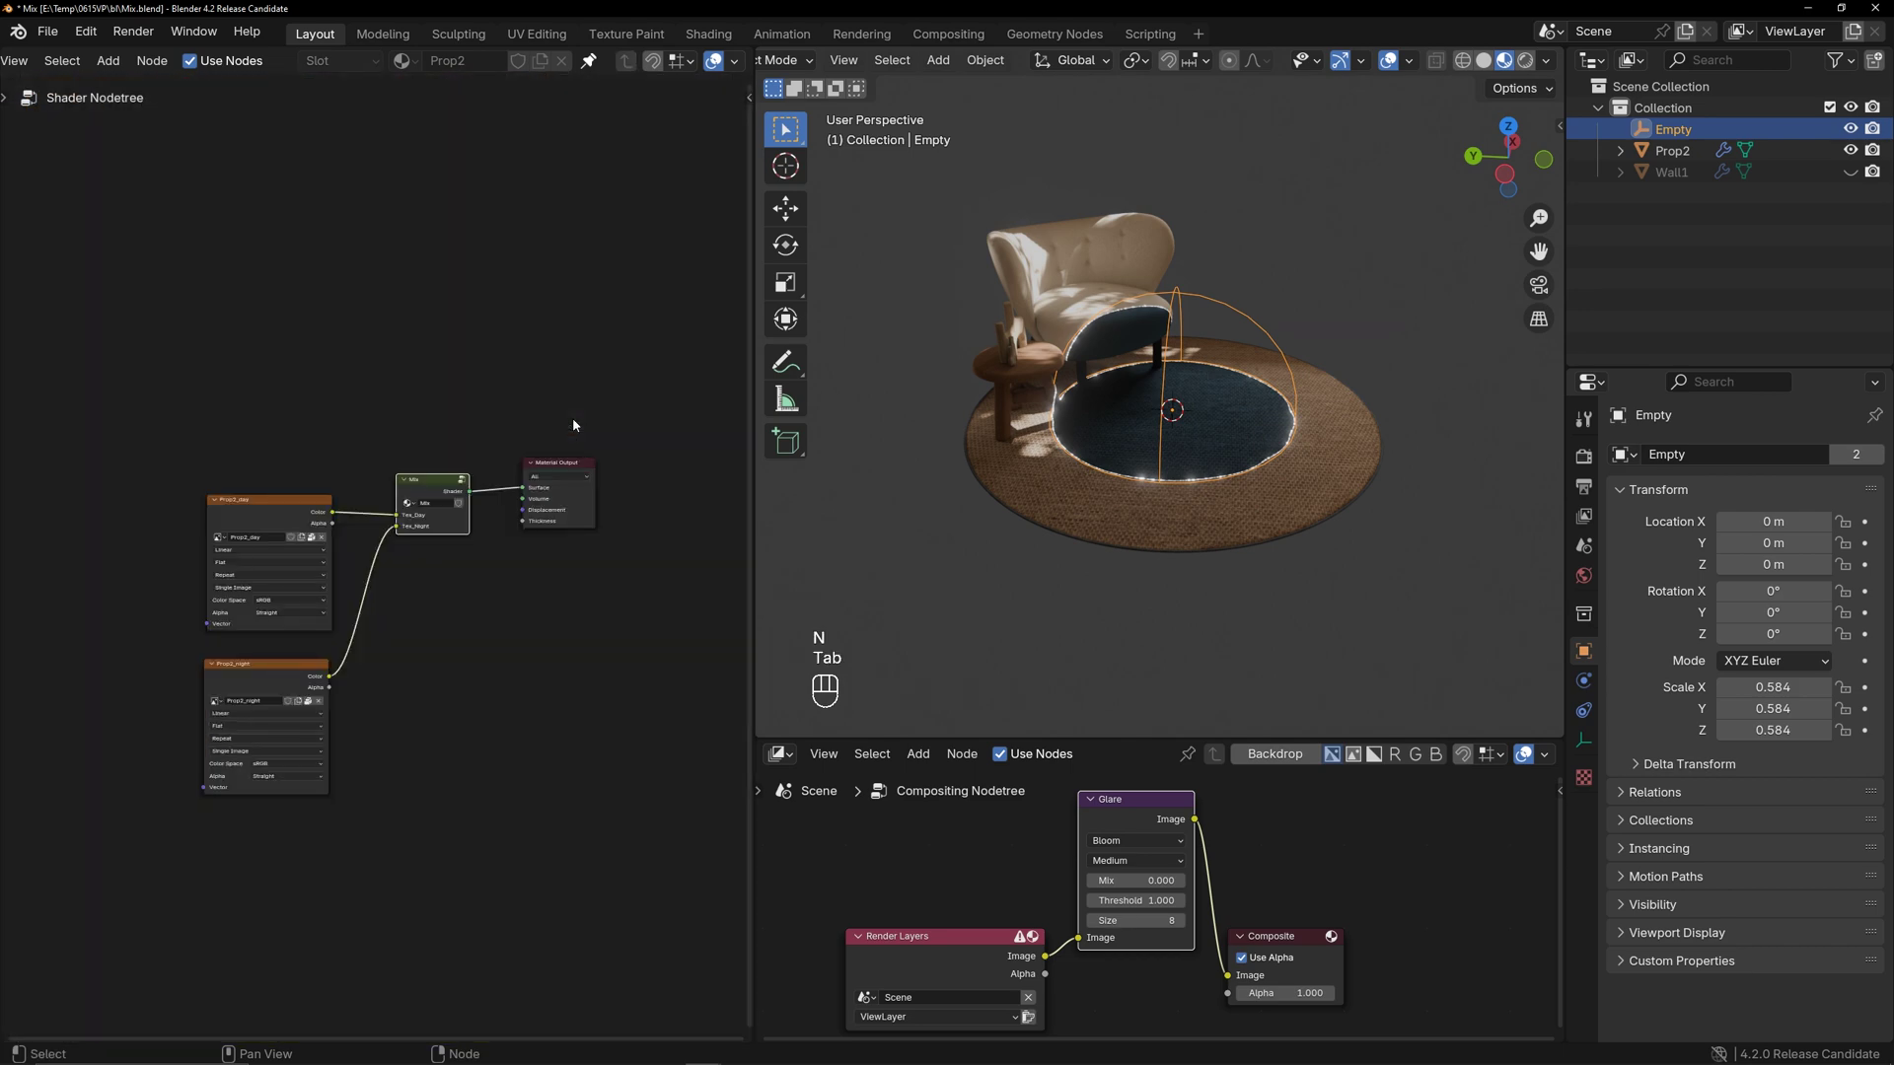
# Unhide Wall1 in the viewport, select it, and unpin the Prop2 material so Wall1's nodes can be edited
pyautogui.click(1850, 174)
pyautogui.keyDown('alt'); pyautogui.moveTo(1417, 326); pyautogui.dragTo(1405, 336); pyautogui.keyUp('alt')
pyautogui.keyDown('alt'); pyautogui.moveTo(1405, 336); pyautogui.dragTo(1286, 442, button='middle'); pyautogui.keyUp('alt')
pyautogui.keyDown('alt'); pyautogui.moveTo(1286, 442); pyautogui.dragTo(1318, 408, button='right'); pyautogui.keyUp('alt')
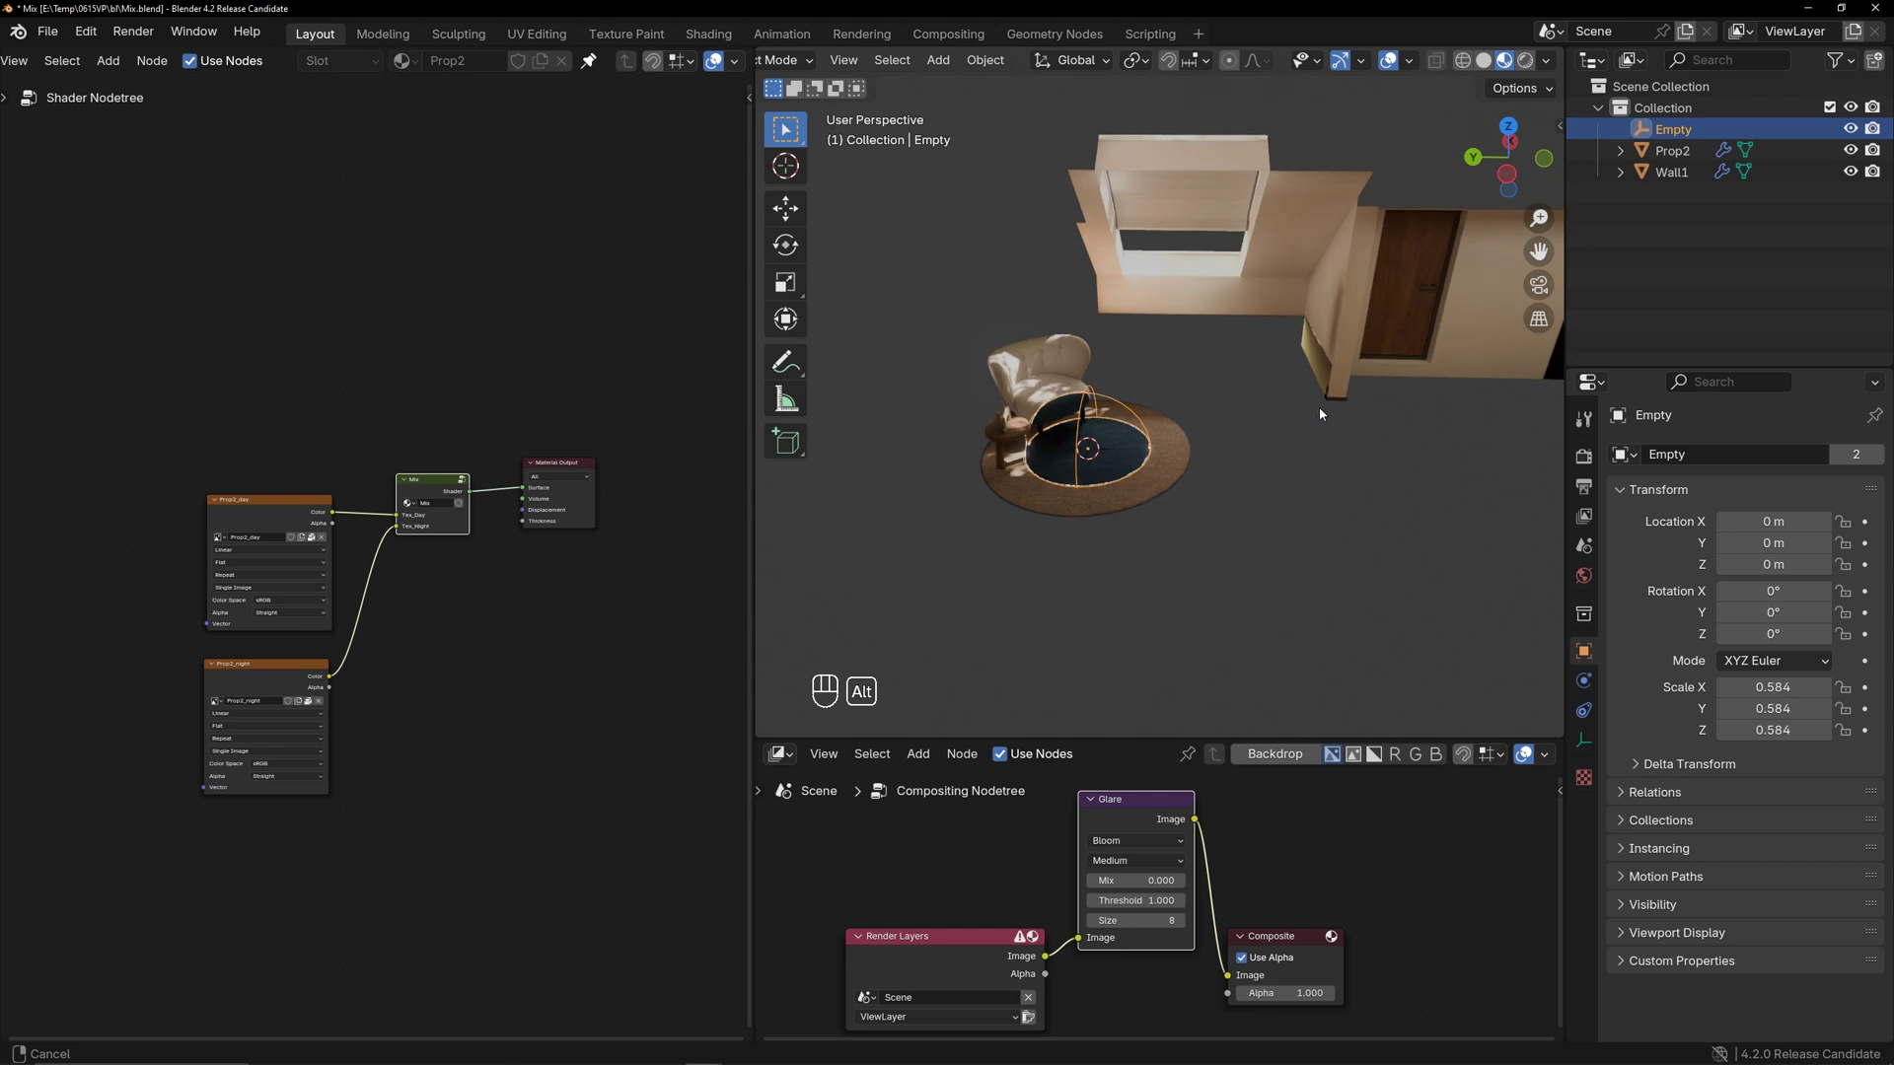
pyautogui.keyDown('alt'); pyautogui.moveTo(1318, 407); pyautogui.dragTo(1209, 408); pyautogui.keyUp('alt')
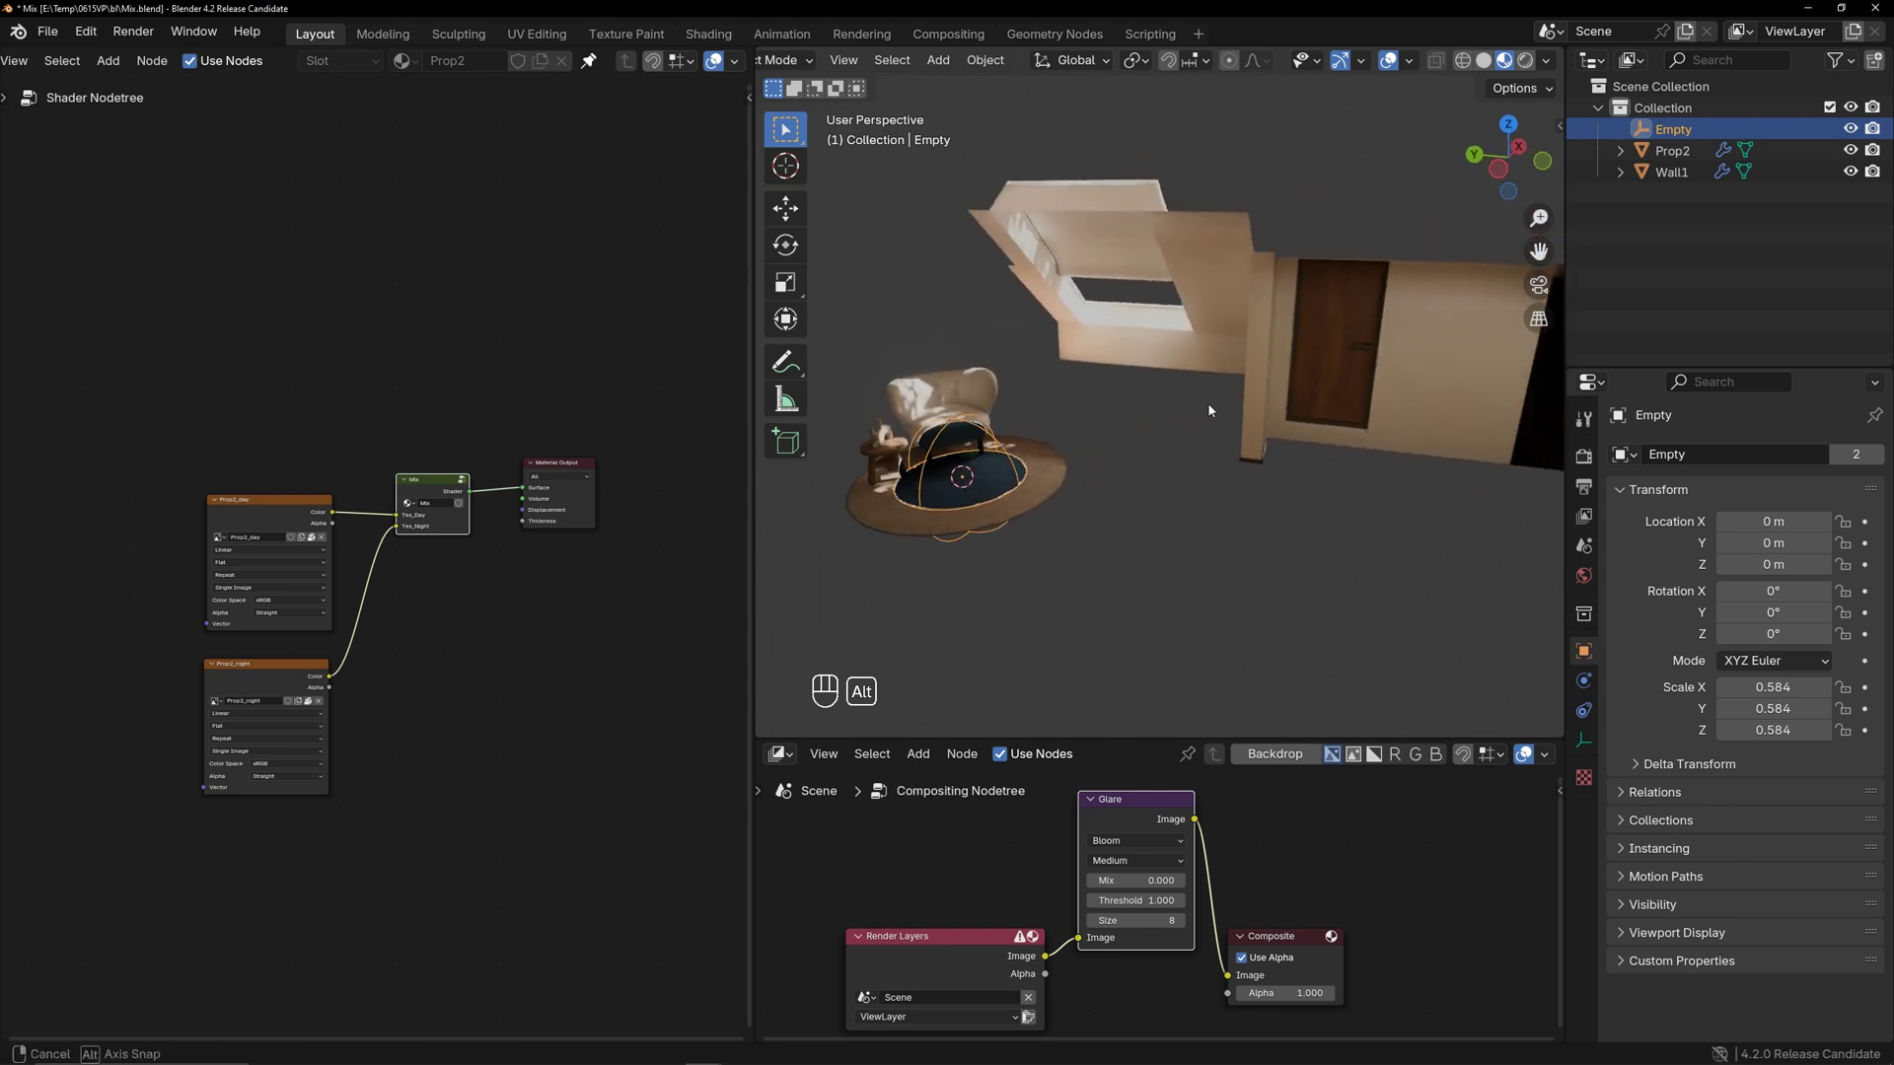
pyautogui.click(1231, 309)
pyautogui.click(590, 66)
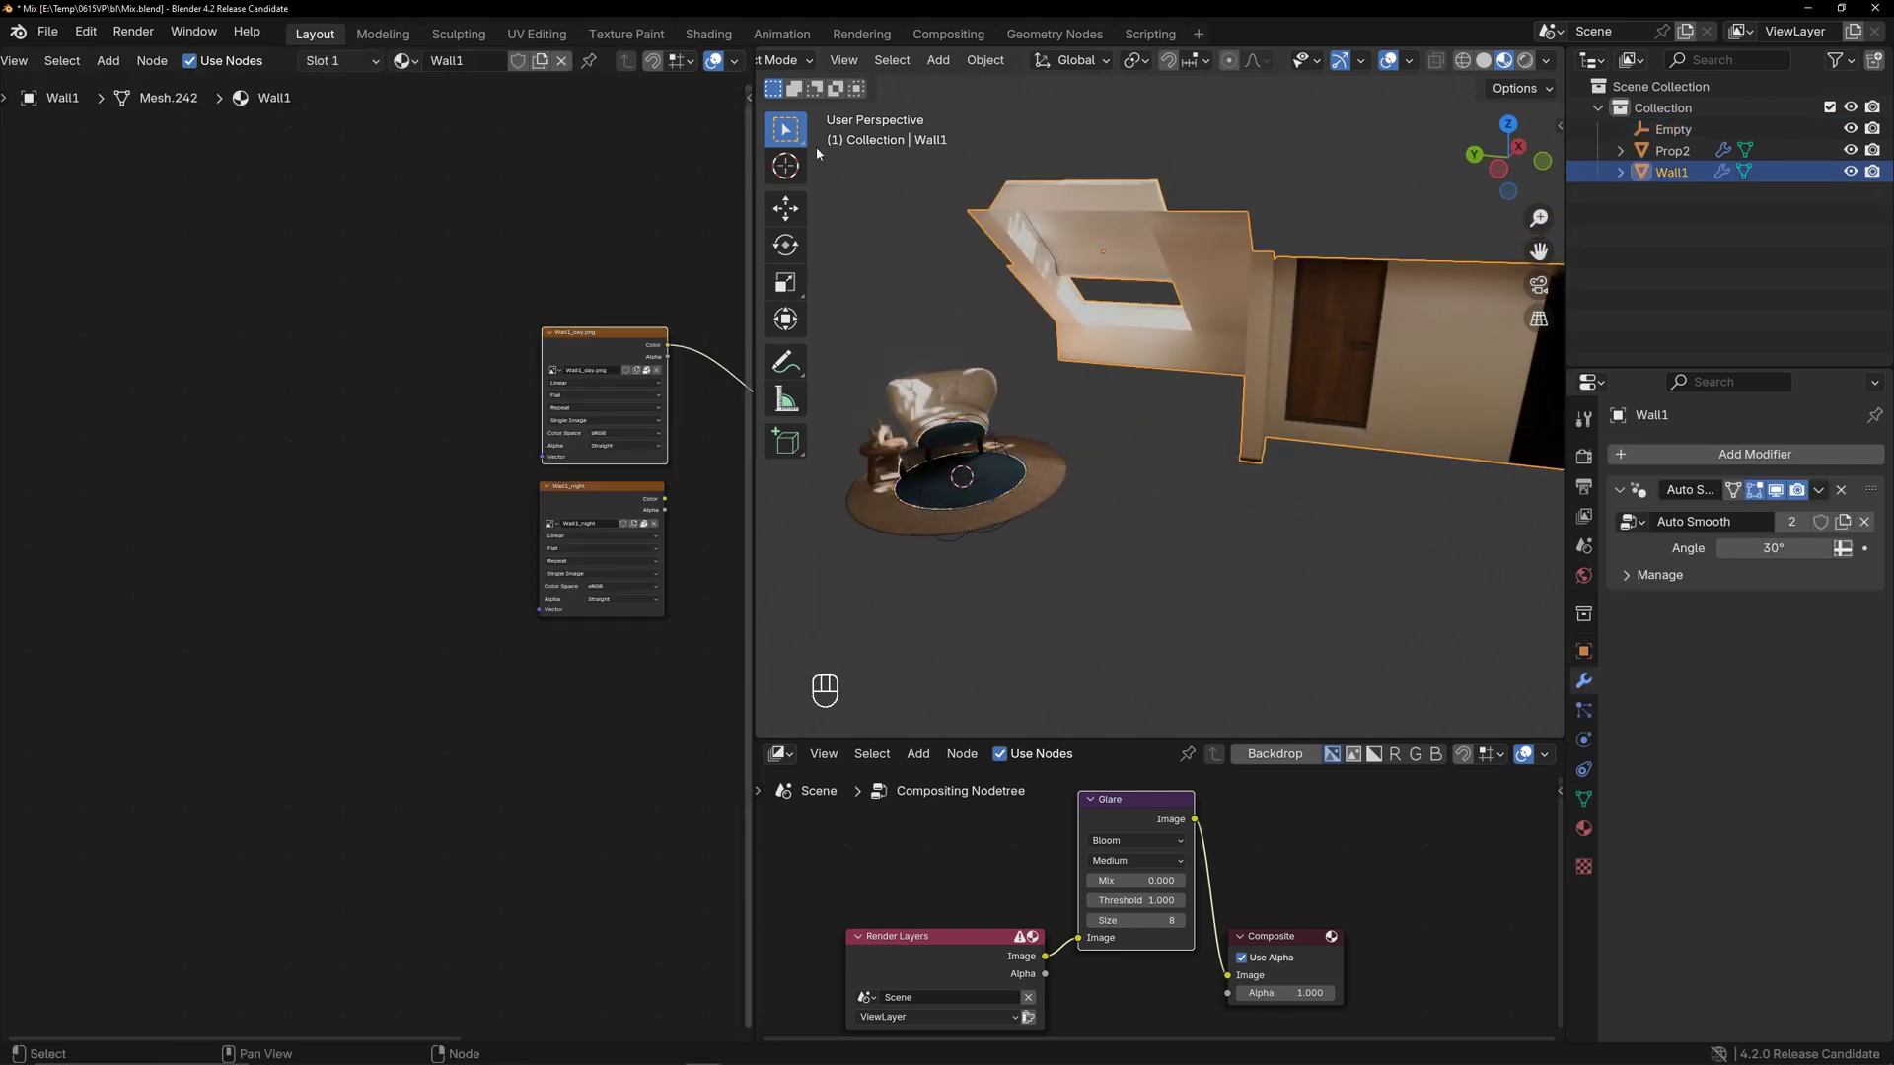
# Insert the Mix group between Wall1_day.png and Wall1's Material Output, and connect Wall1_night's Color to Tex_Night
pyautogui.press('Home')
pyautogui.scroll(3, 433, 516)
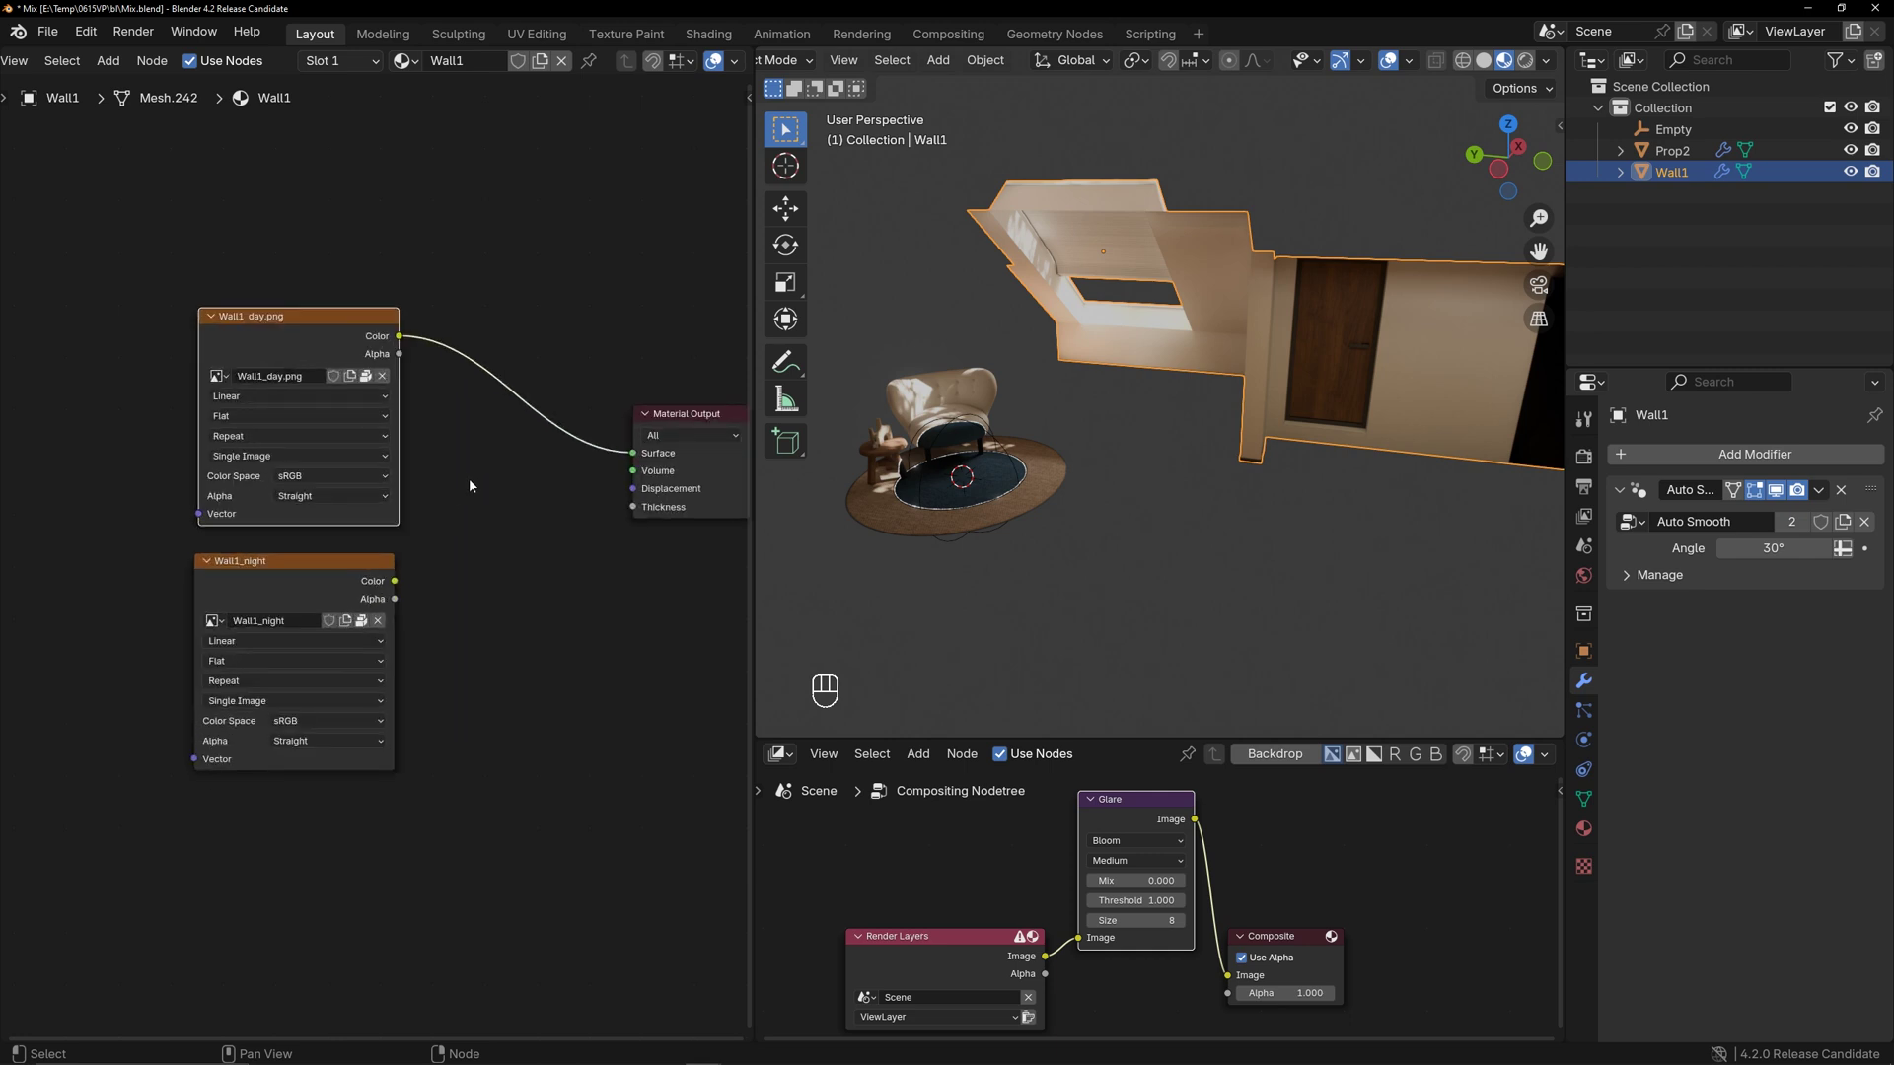
pyautogui.hotkey('shift', 'a')
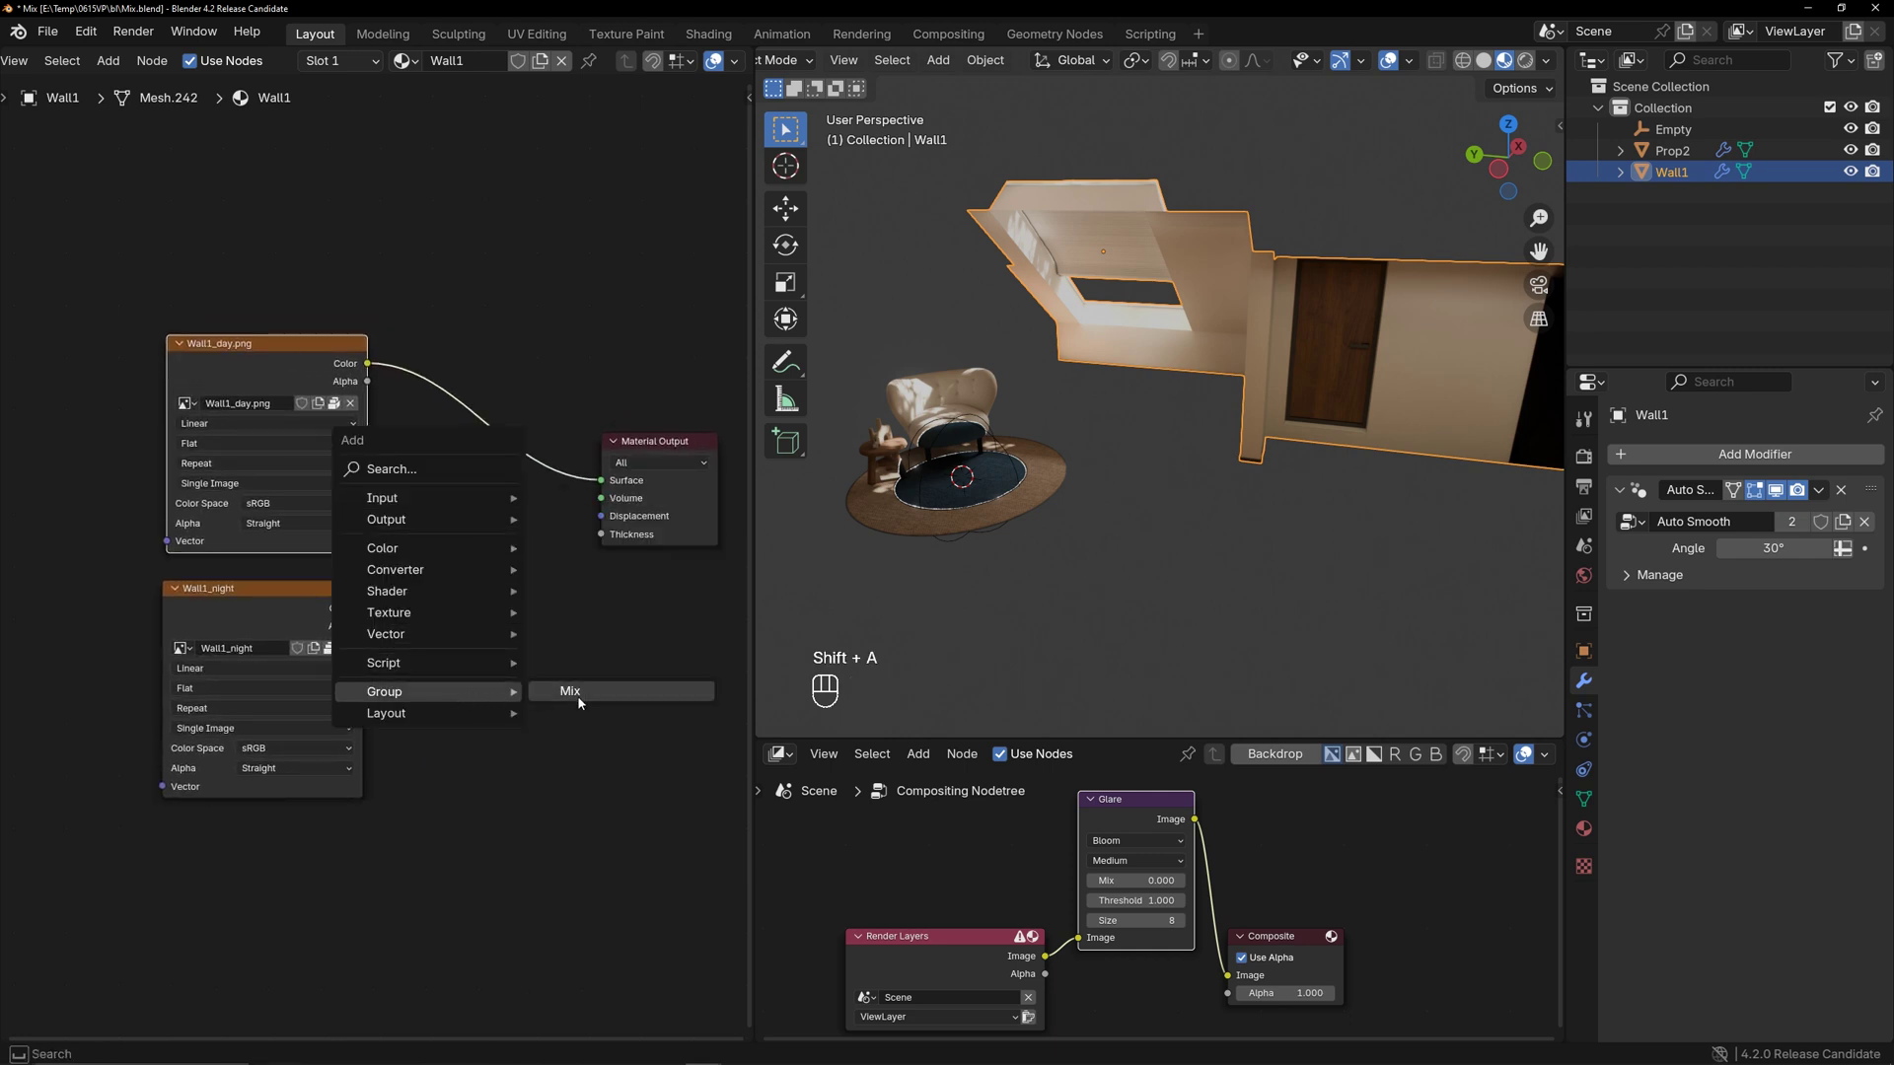
pyautogui.click(594, 695)
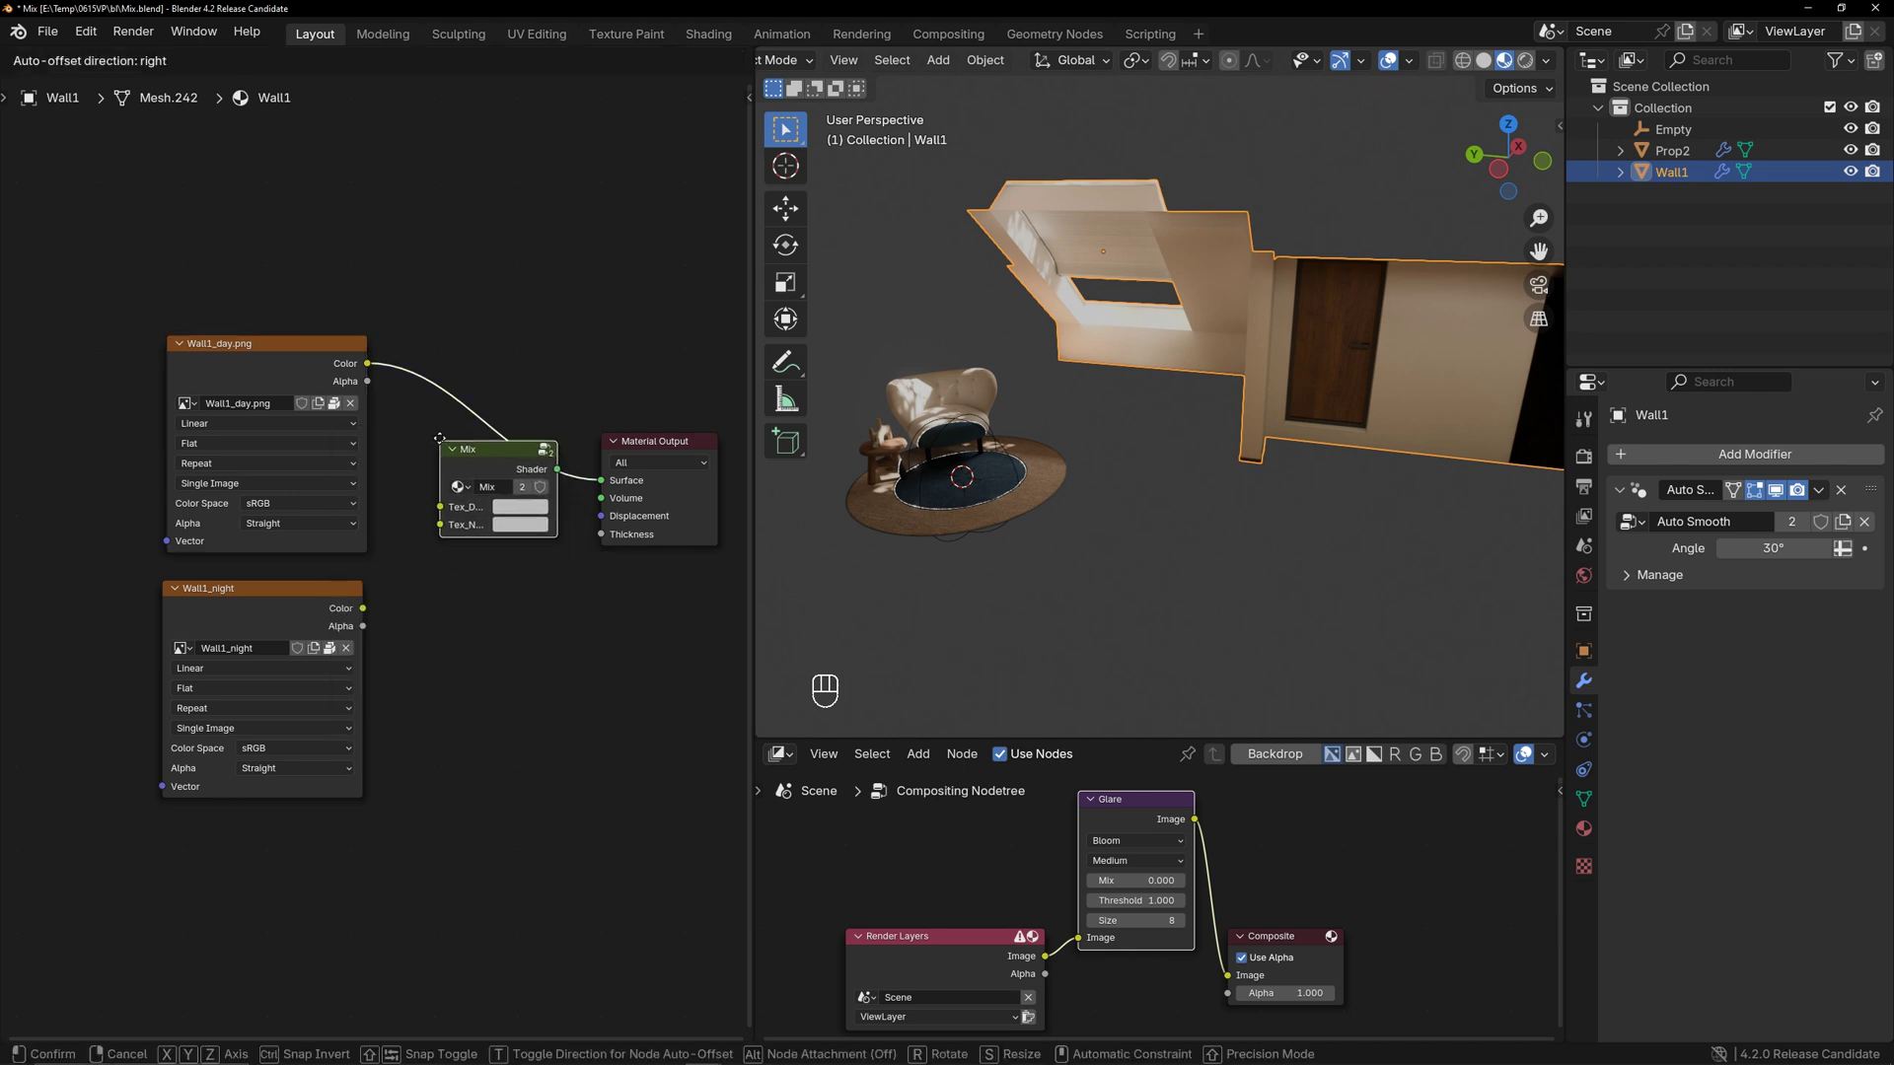
pyautogui.click(437, 423)
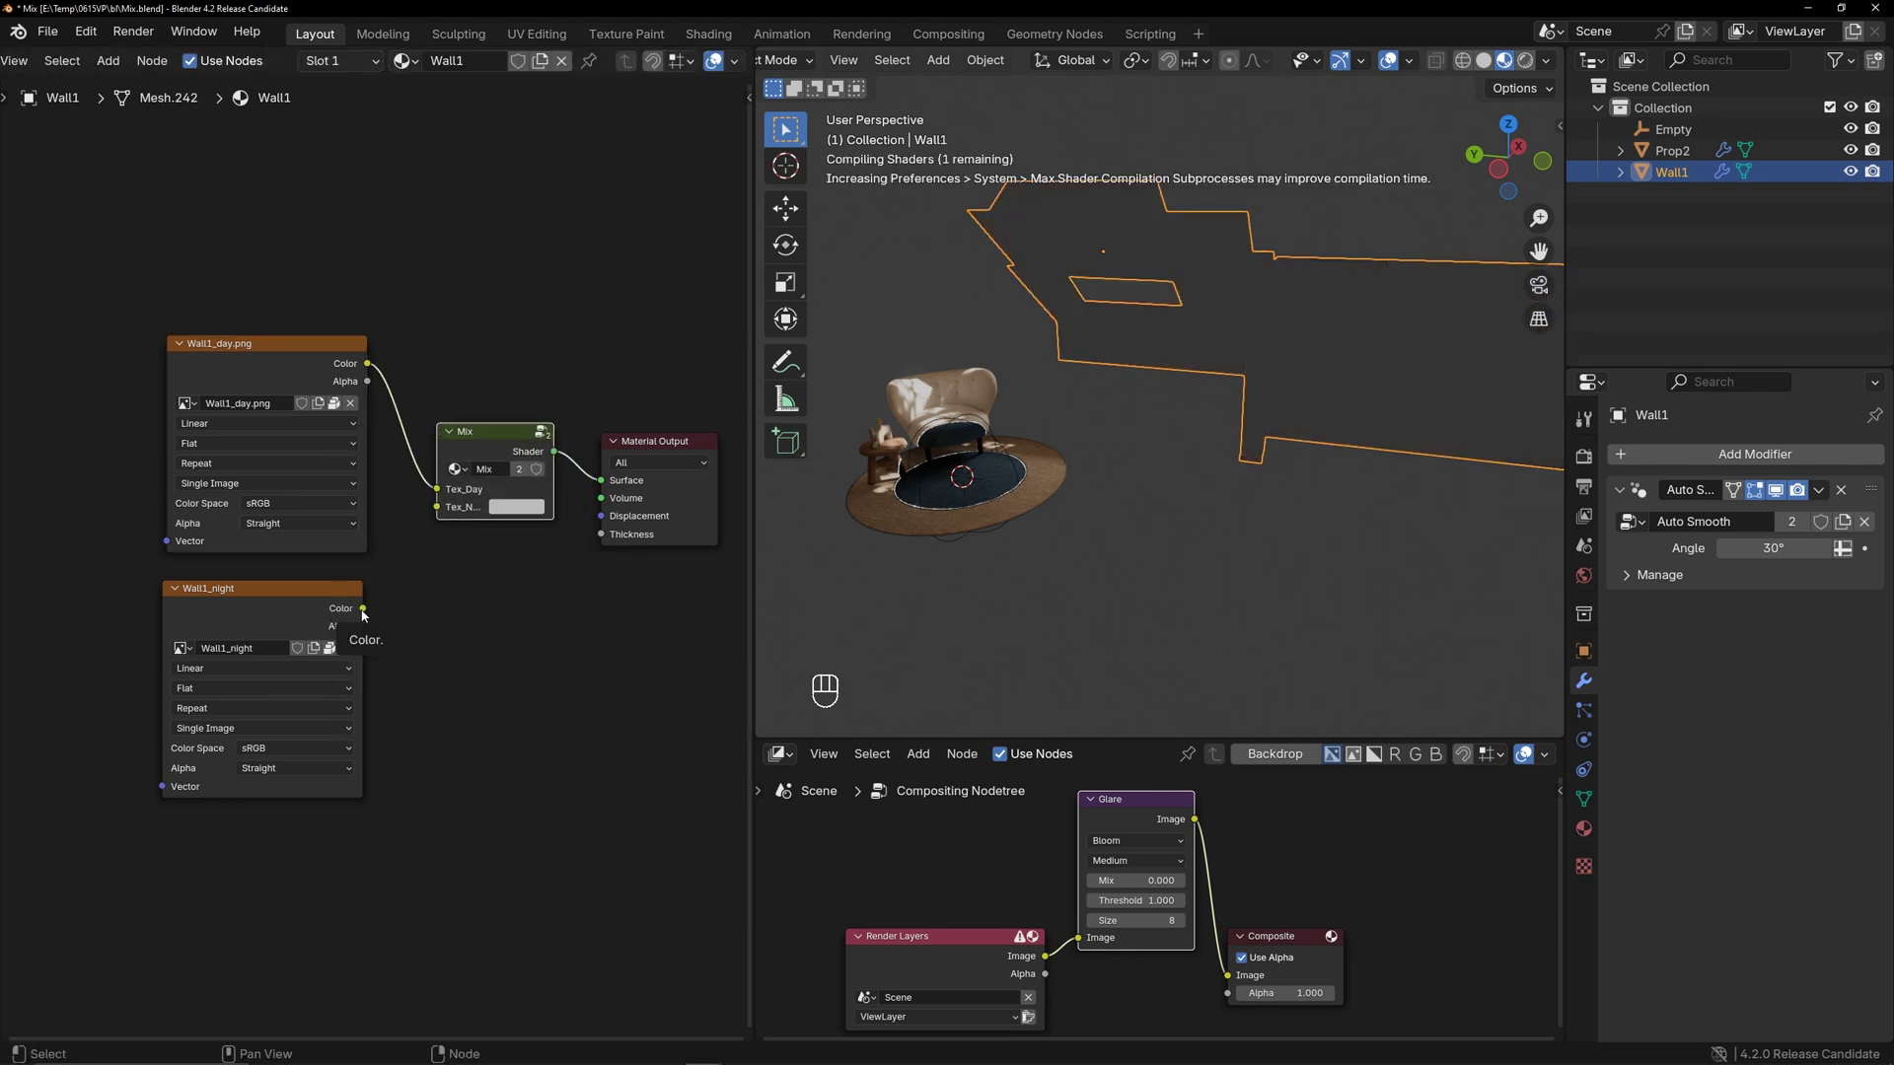
pyautogui.moveTo(363, 609); pyautogui.dragTo(437, 507)
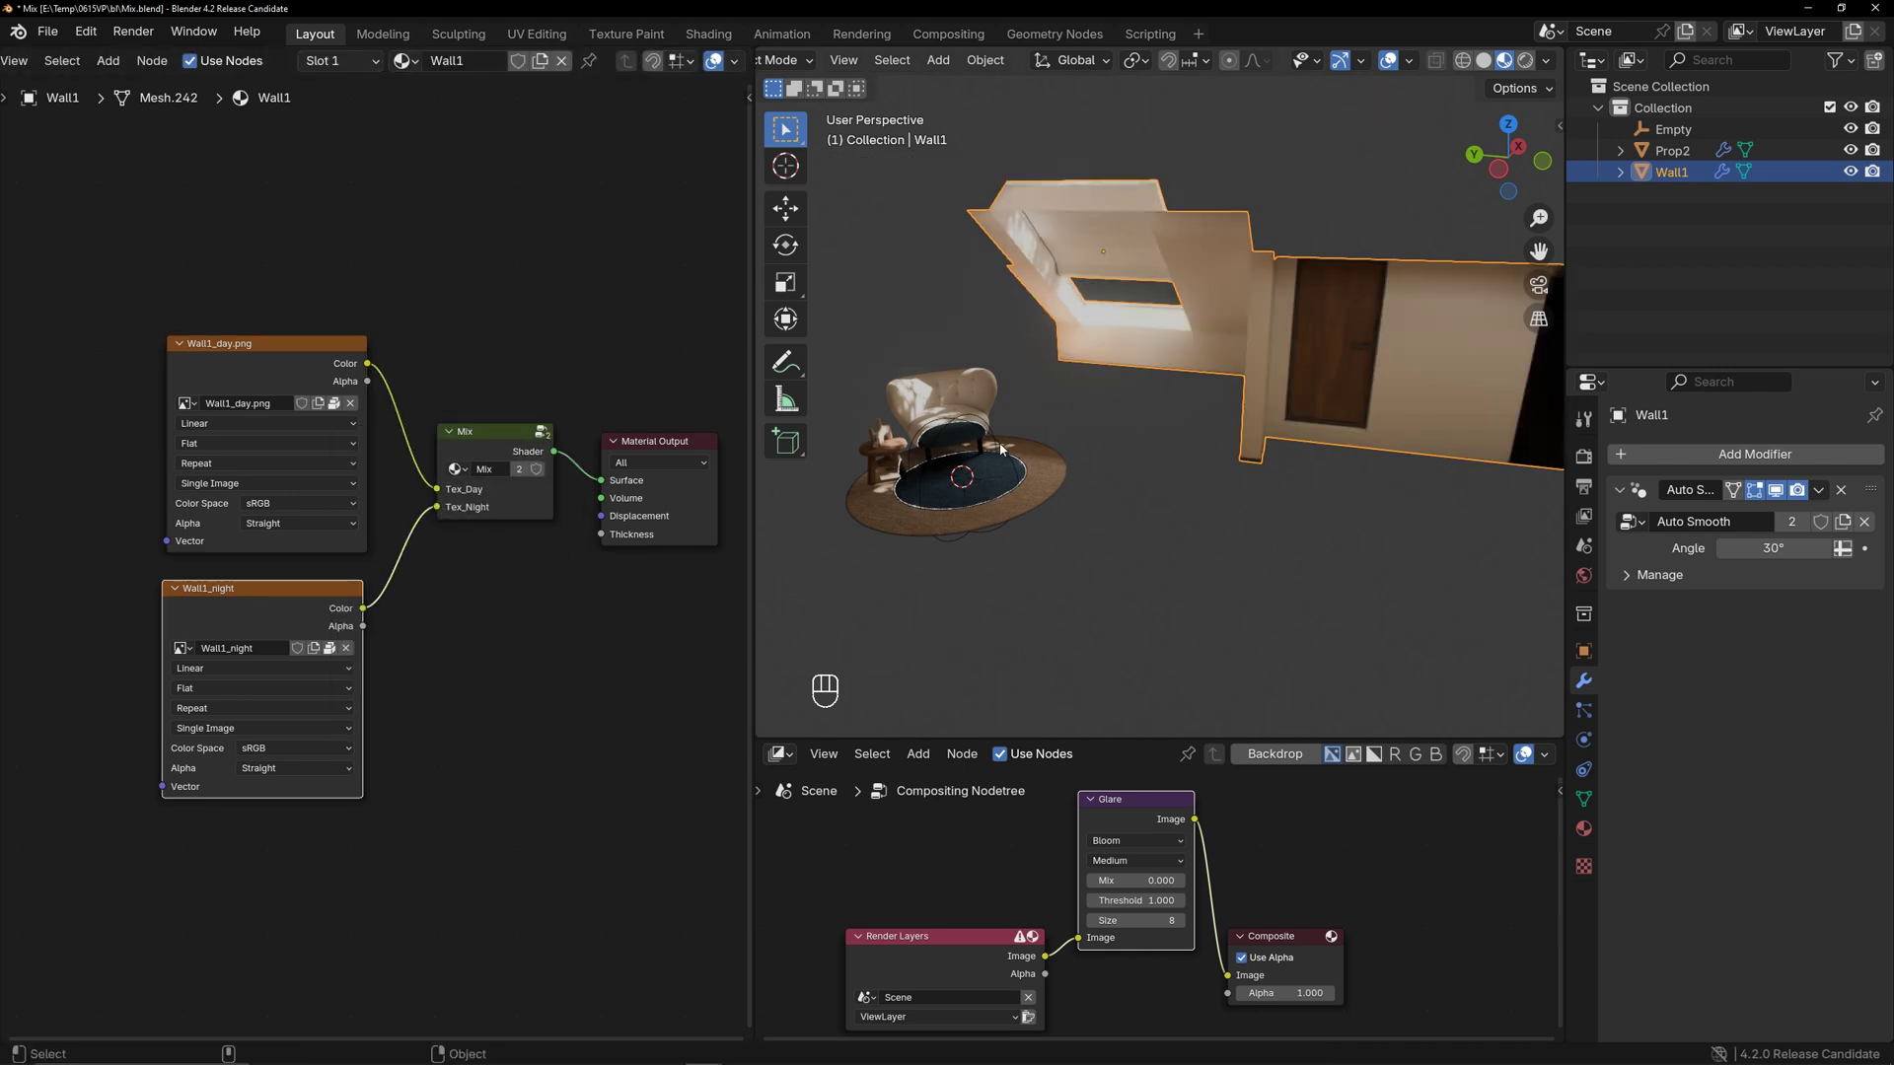
# Select the empty and scale it to about 1.813, testing the day-night transition across Prop2 and Wall1
pyautogui.click(1081, 501)
pyautogui.press('s')
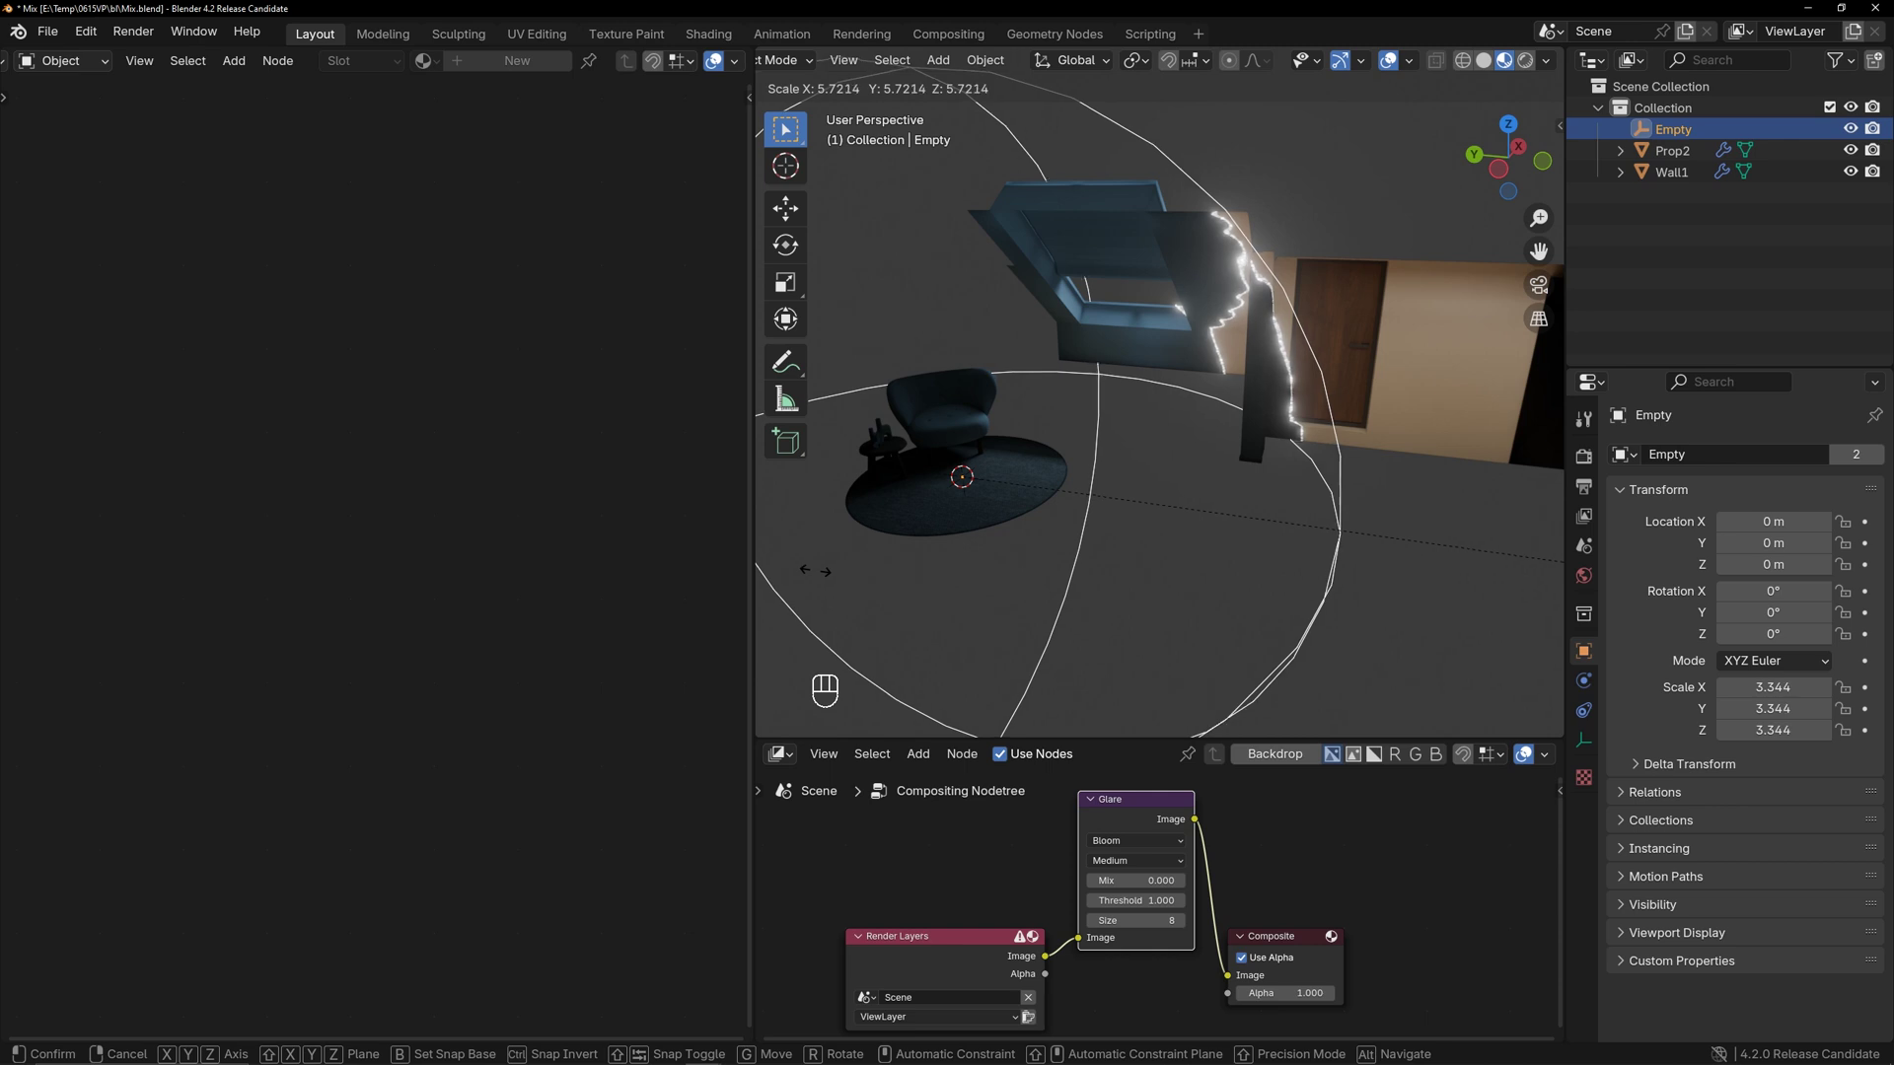
pyautogui.click(1315, 452)
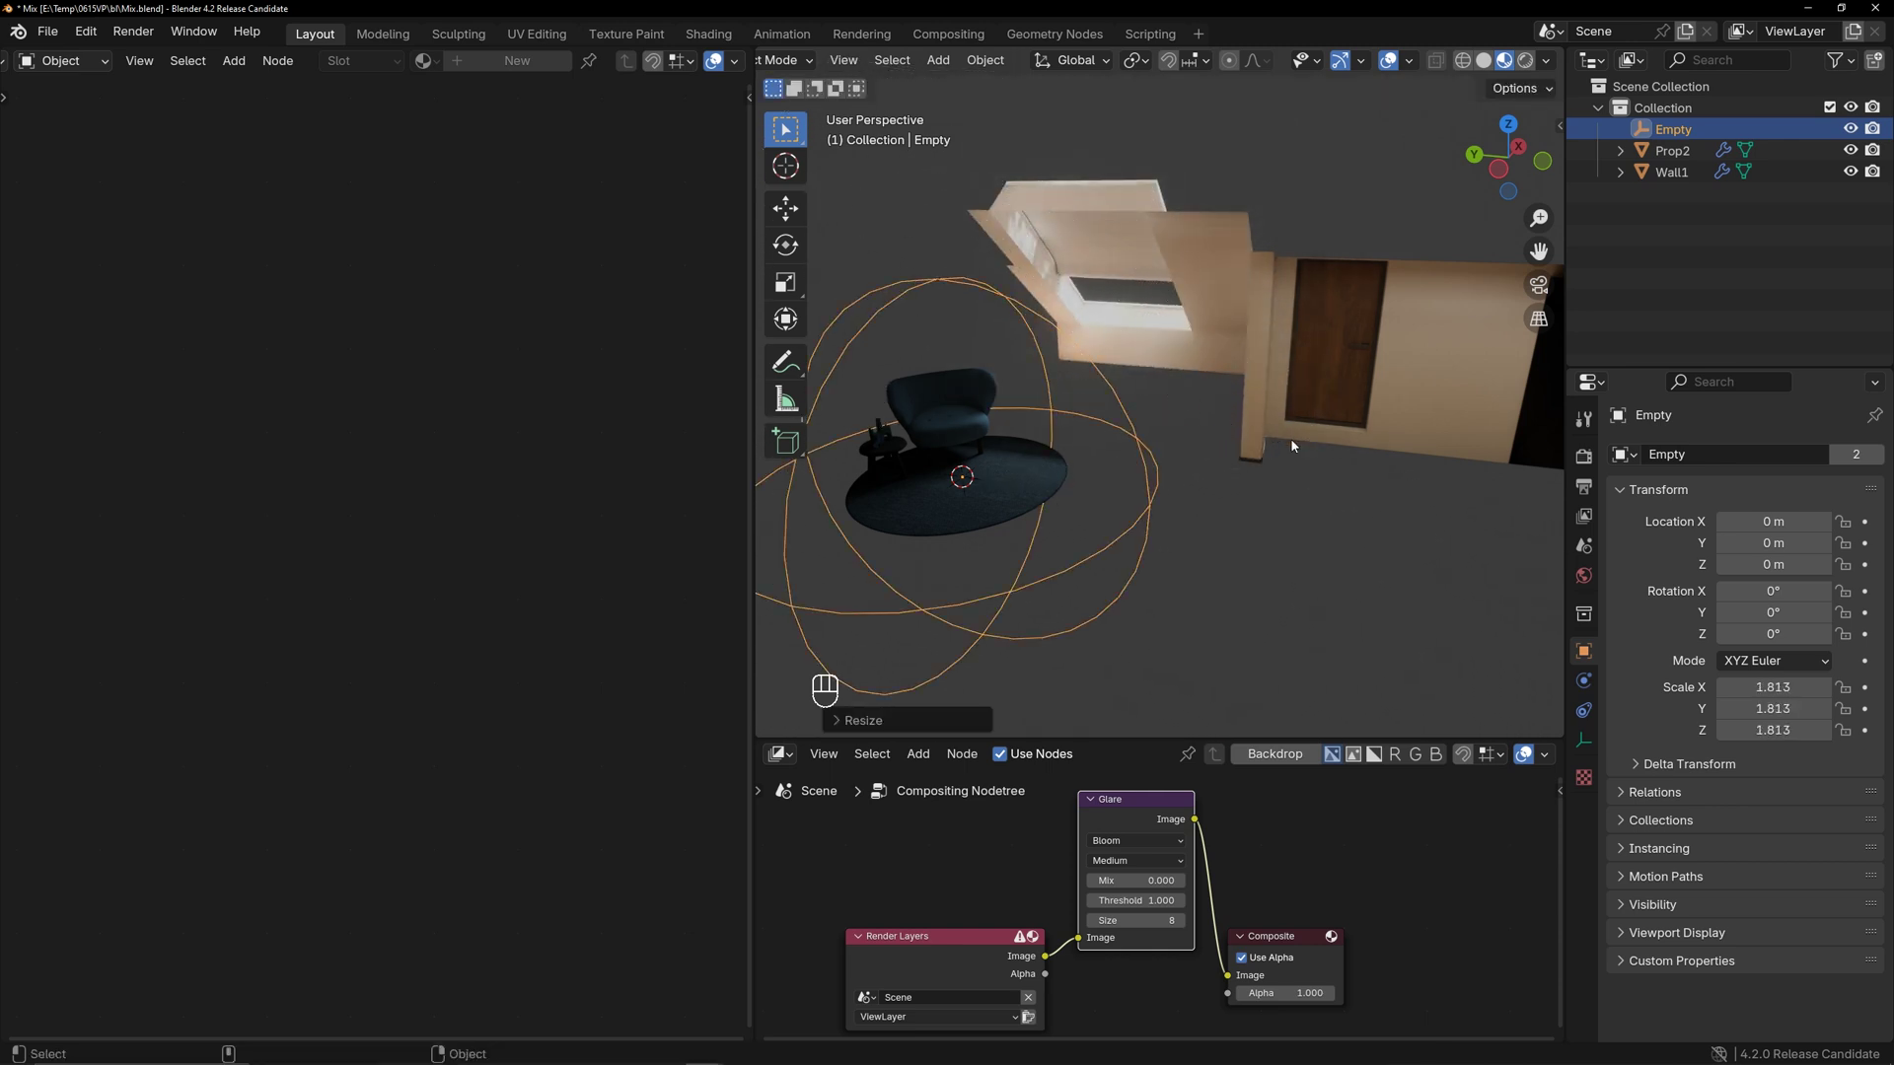
# Select Wall1 and open the Mix node group in its material for editing
pyautogui.click(1107, 353)
pyautogui.keyDown('alt'); pyautogui.moveTo(1102, 358); pyautogui.dragTo(1168, 311); pyautogui.keyUp('alt')
pyautogui.keyDown('alt'); pyautogui.moveTo(1114, 345); pyautogui.dragTo(1104, 308, button='right'); pyautogui.keyUp('alt')
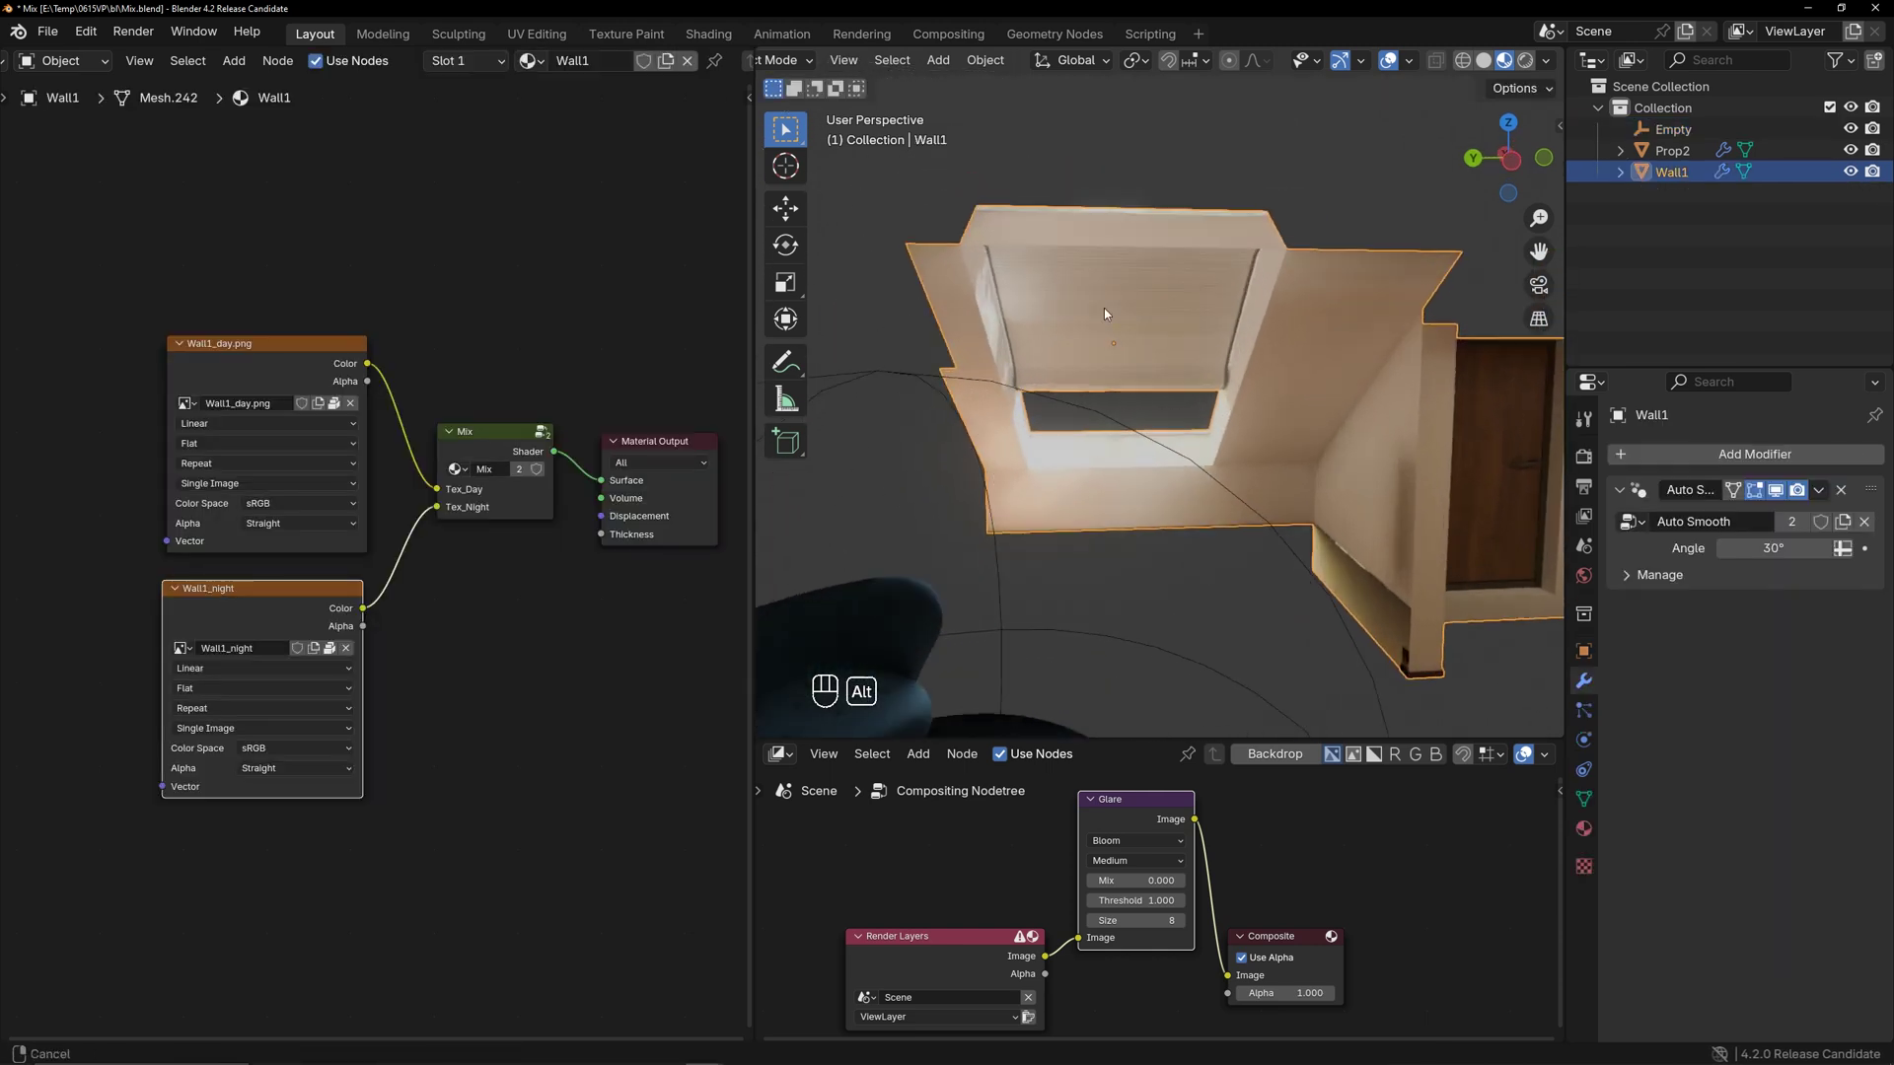
pyautogui.keyDown('alt'); pyautogui.moveTo(1103, 308); pyautogui.dragTo(1134, 332); pyautogui.keyUp('alt')
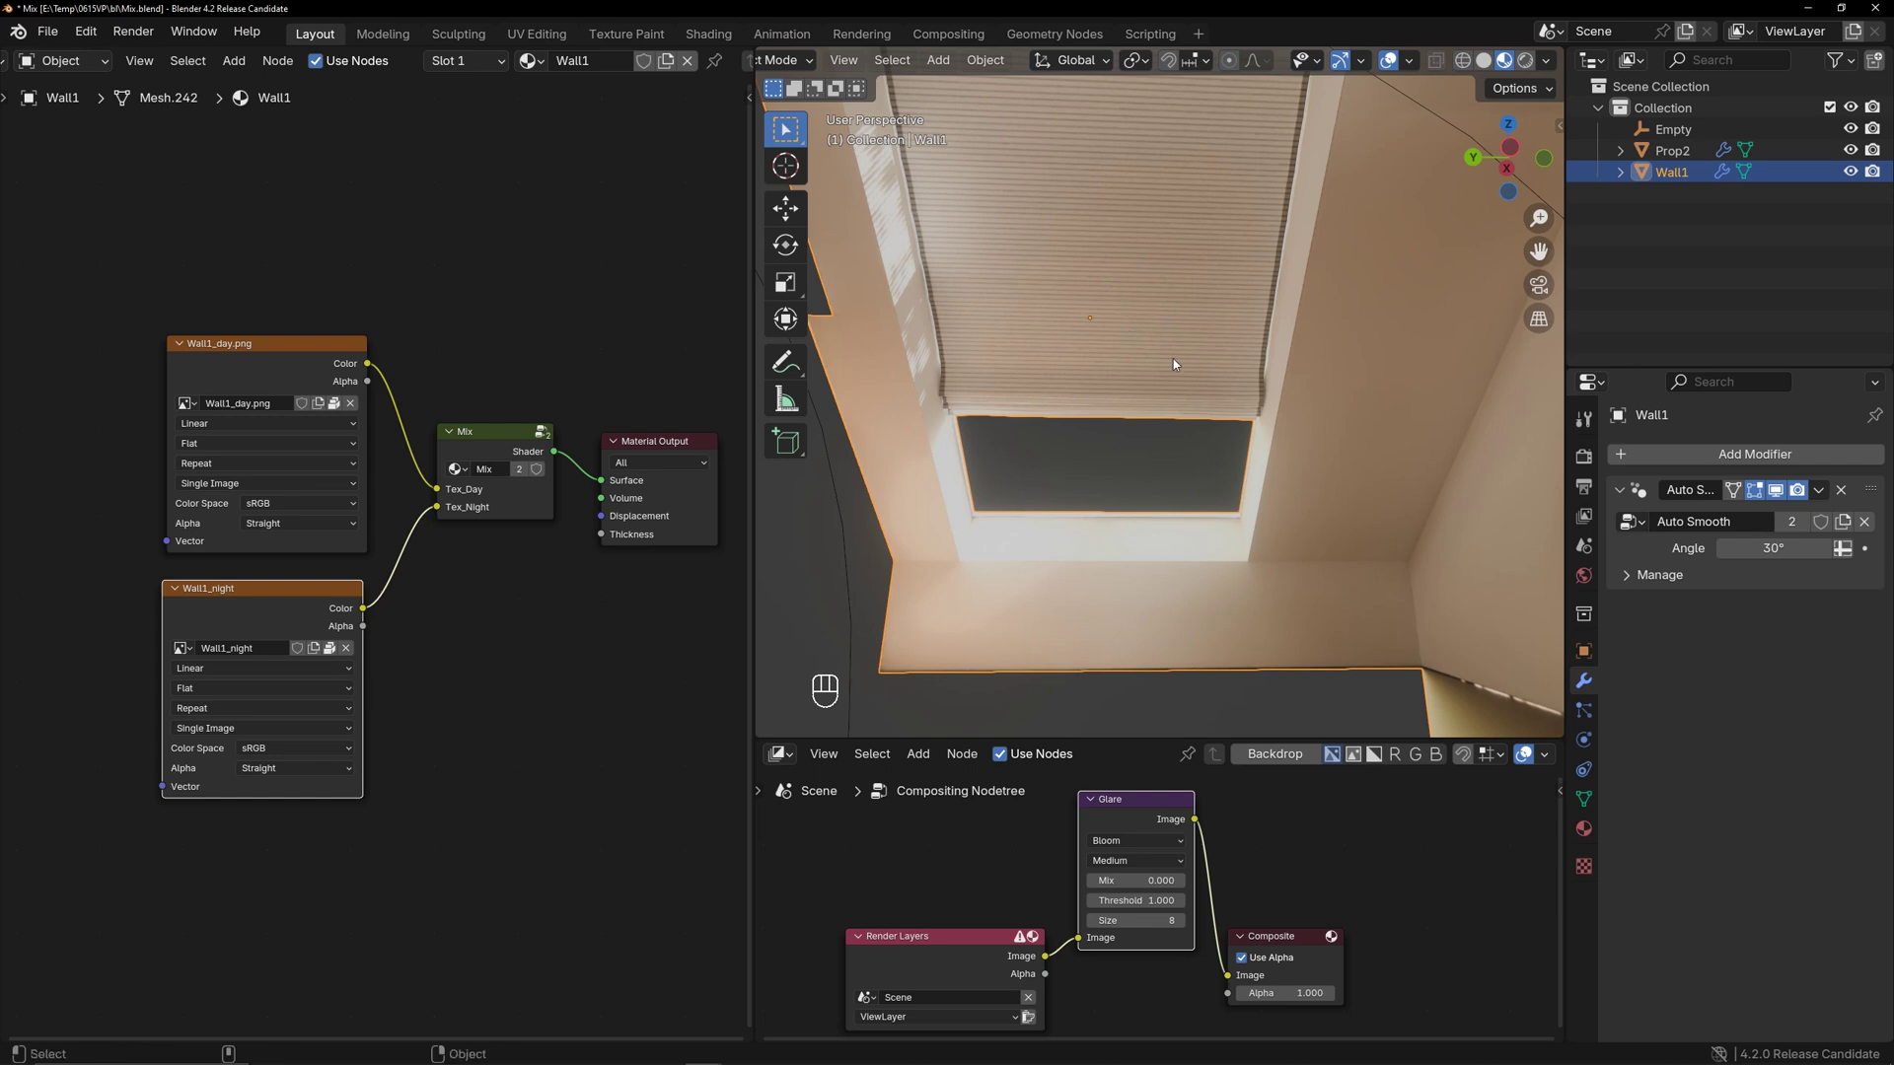
pyautogui.click(505, 434)
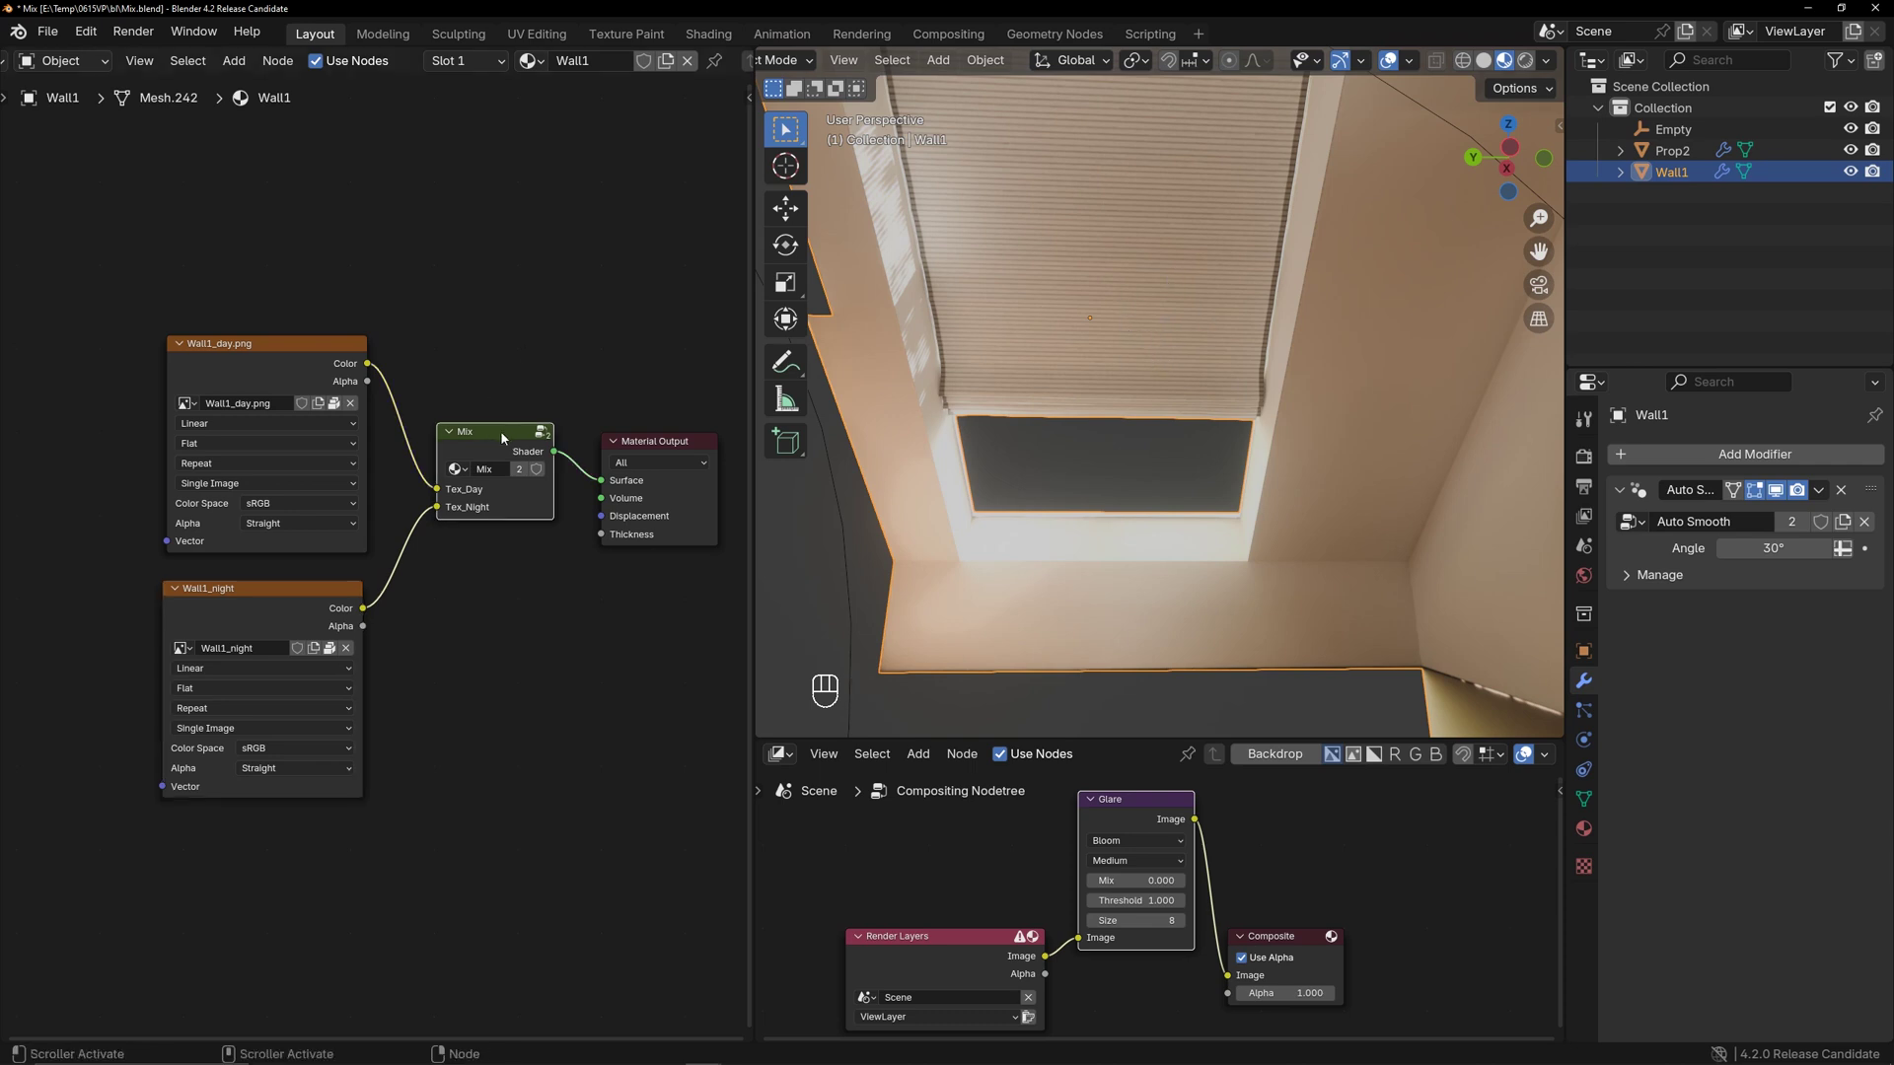
pyautogui.press('Tab')
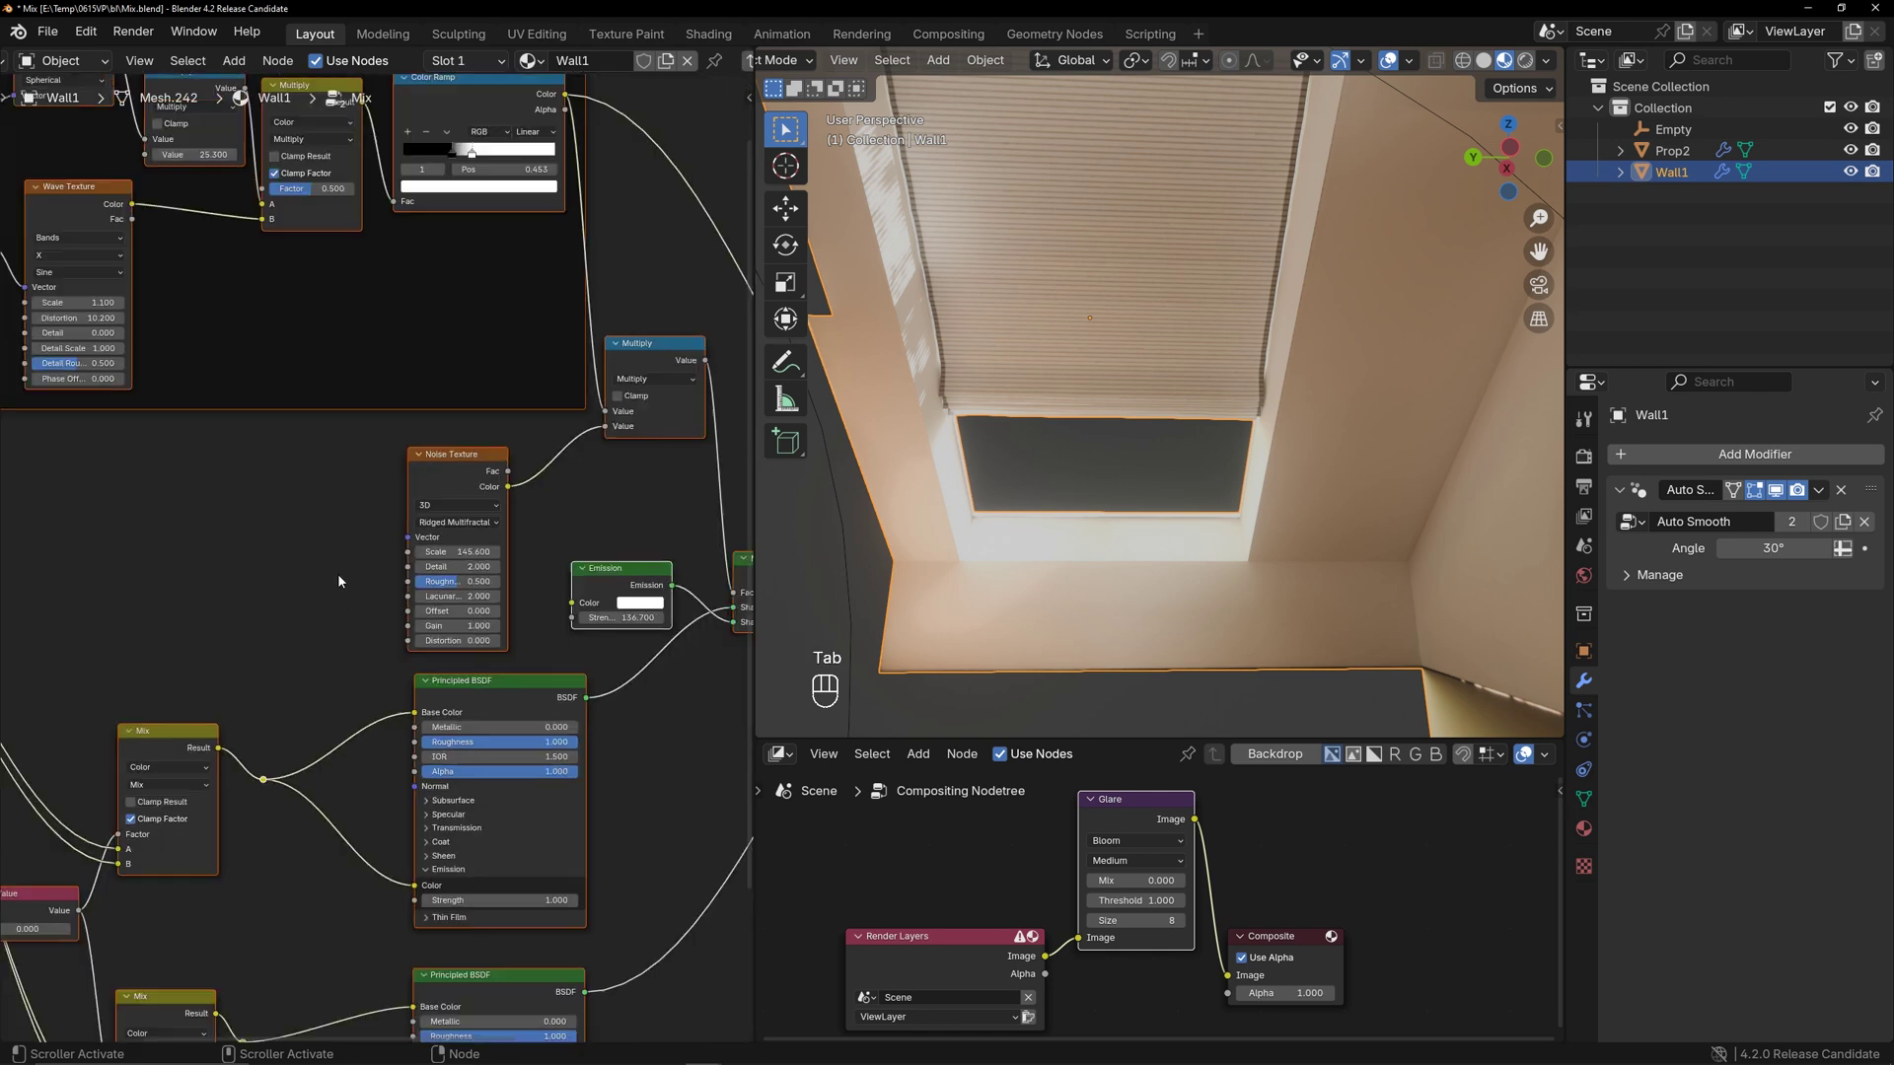
# Move the Group Input node closer to the Mix nodes and expose both Principled BSDF Alpha inputs as separate group inputs
pyautogui.moveTo(287, 598); pyautogui.dragTo(407, 561, button='middle')
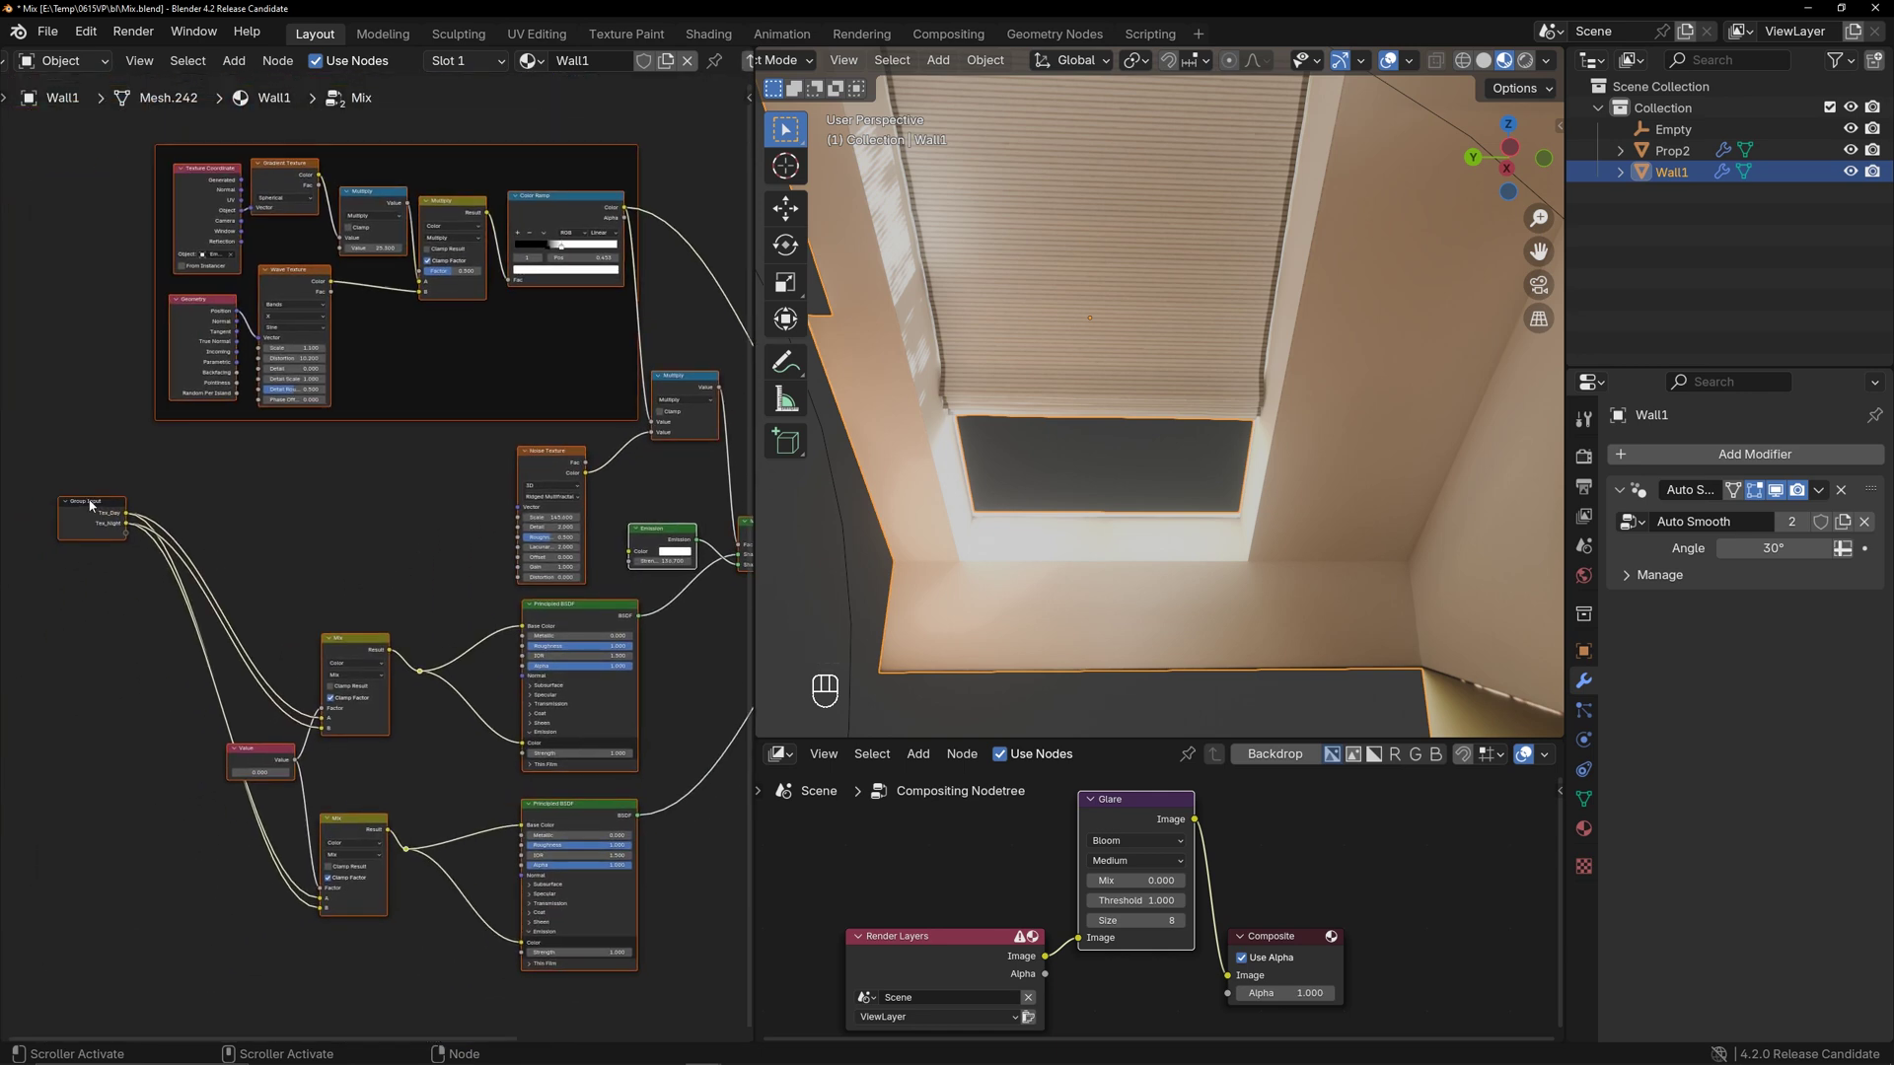
pyautogui.moveTo(90, 505); pyautogui.dragTo(126, 689)
pyautogui.scroll(4, 350, 680)
pyautogui.moveTo(350, 681); pyautogui.dragTo(389, 556, button='middle')
pyautogui.moveTo(625, 535); pyautogui.dragTo(132, 608)
pyautogui.moveTo(626, 808); pyautogui.dragTo(131, 622)
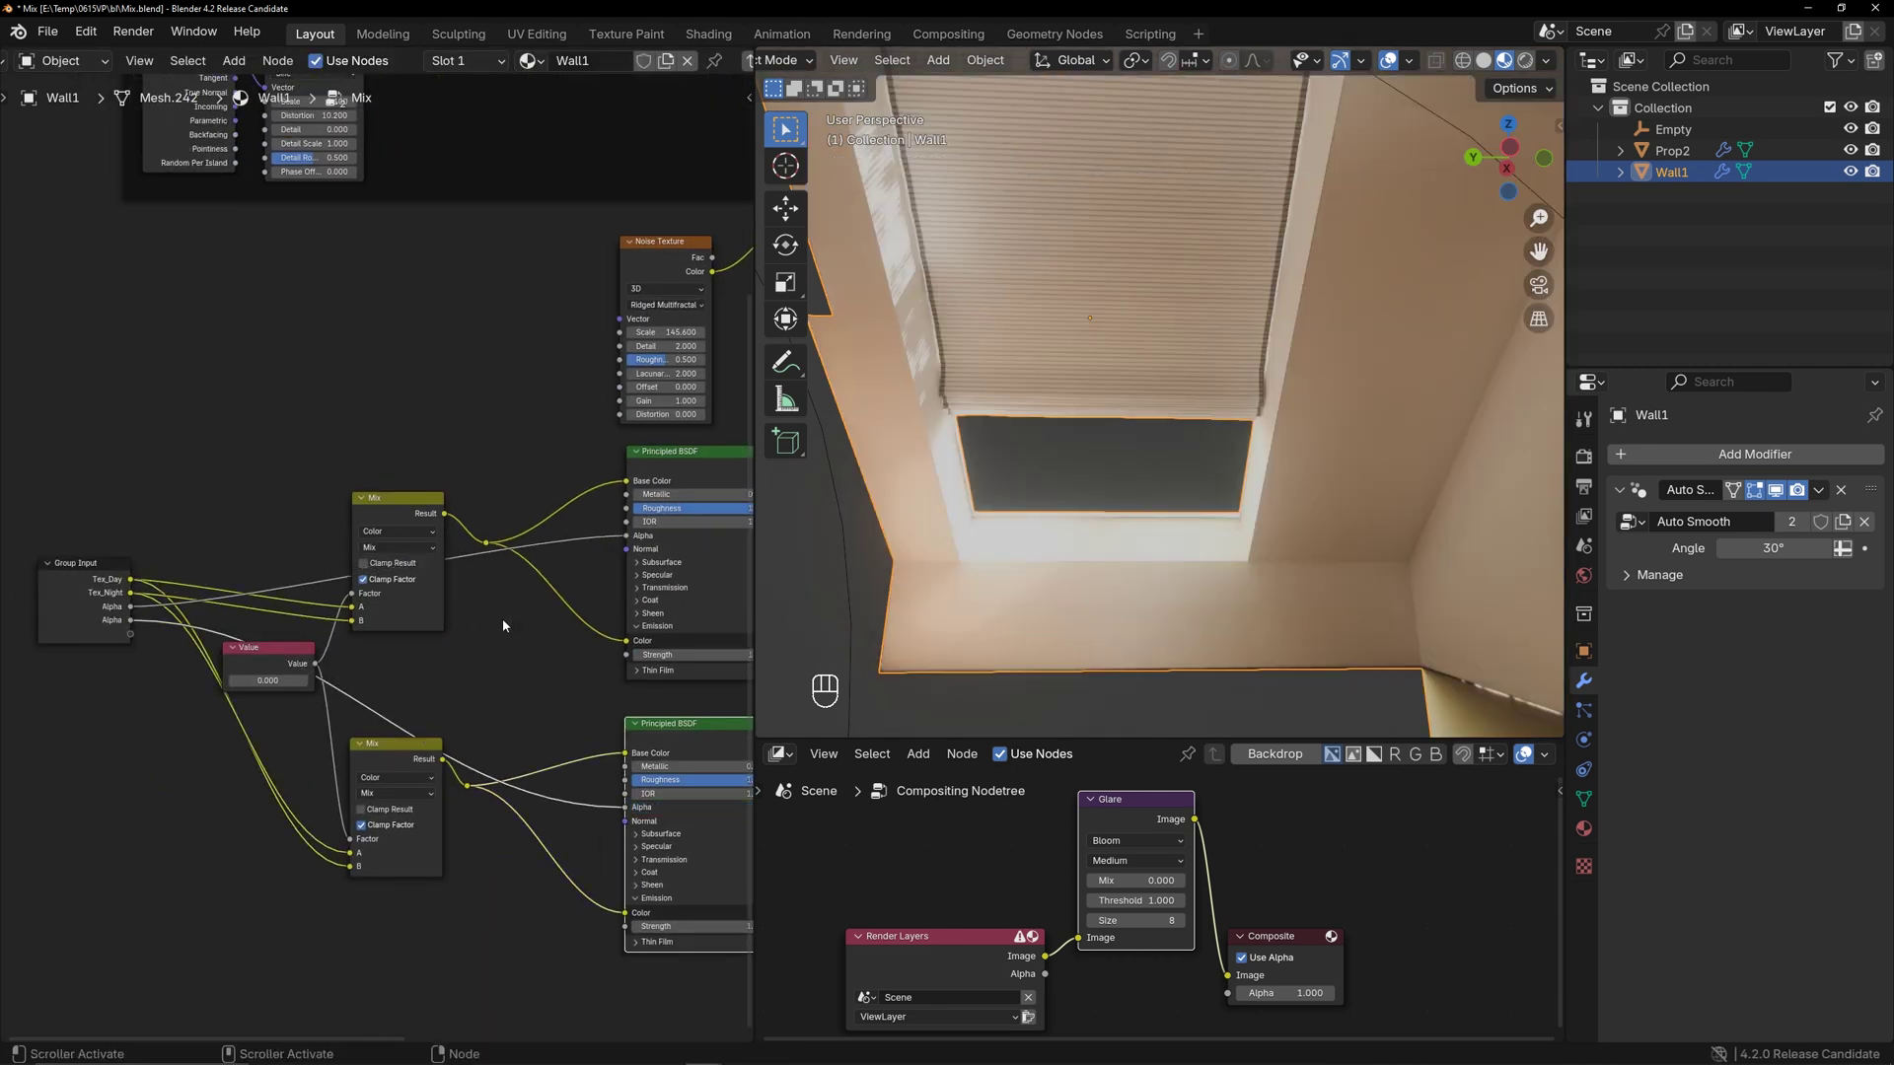
# Rename the two new Alpha group sockets to Alpha_Day and Alpha_Night, and exit the group
pyautogui.click(91, 565)
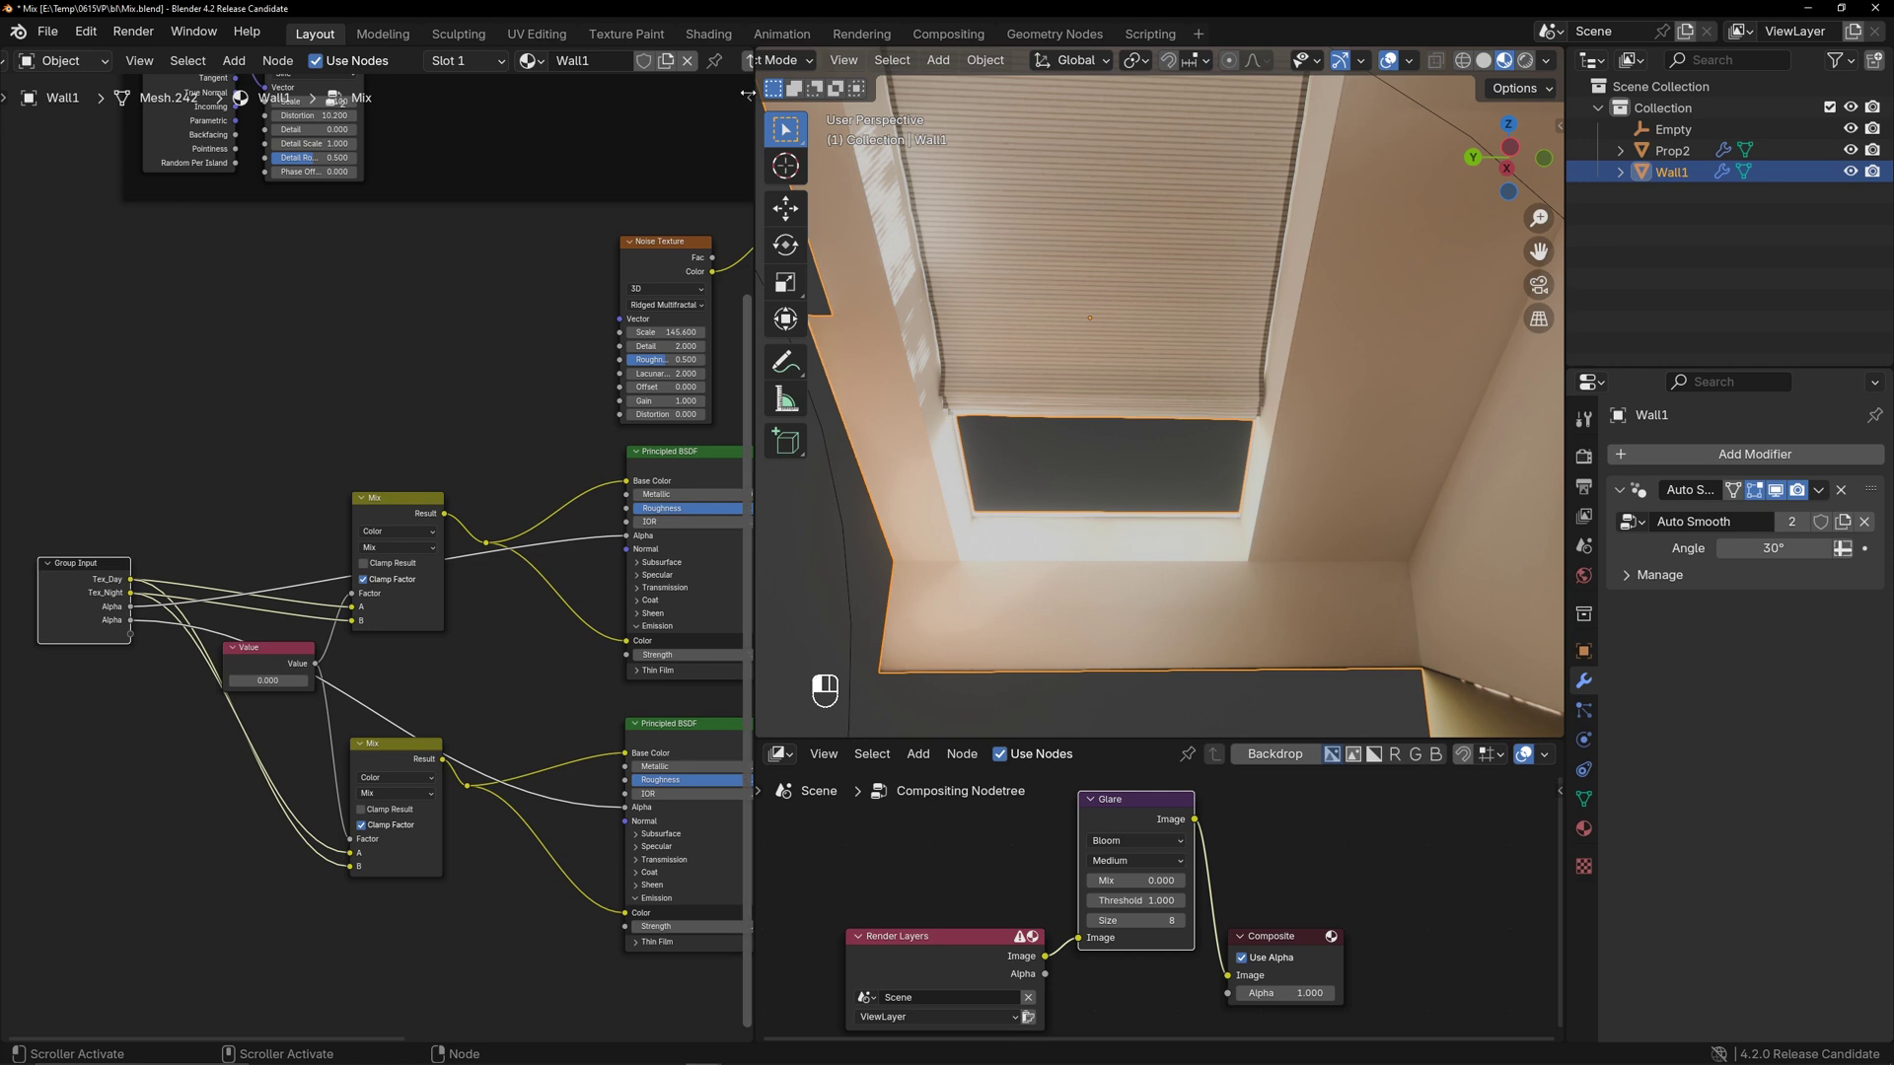
pyautogui.press('n')
pyautogui.doubleClick(569, 318)
pyautogui.press('End')
pyautogui.write('_Day')
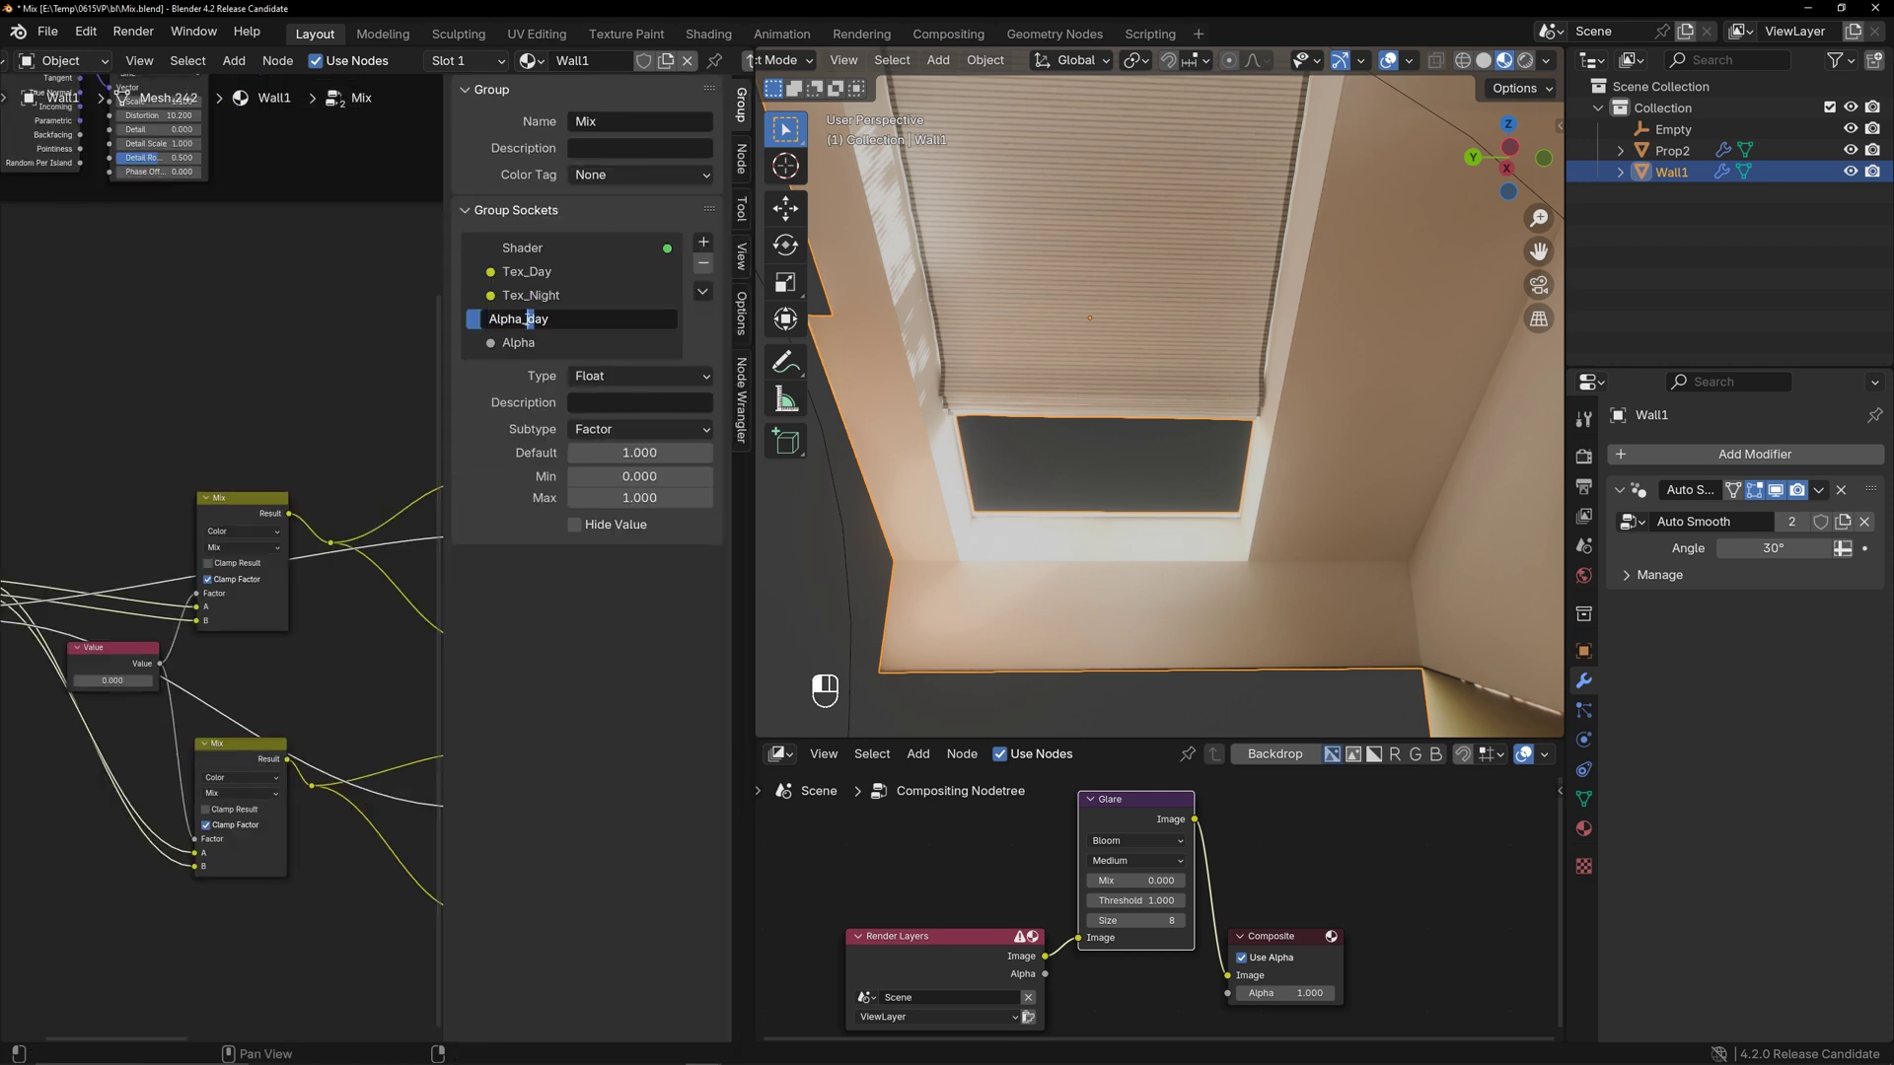
pyautogui.doubleClick(549, 343)
pyautogui.press('End')
pyautogui.write('_')
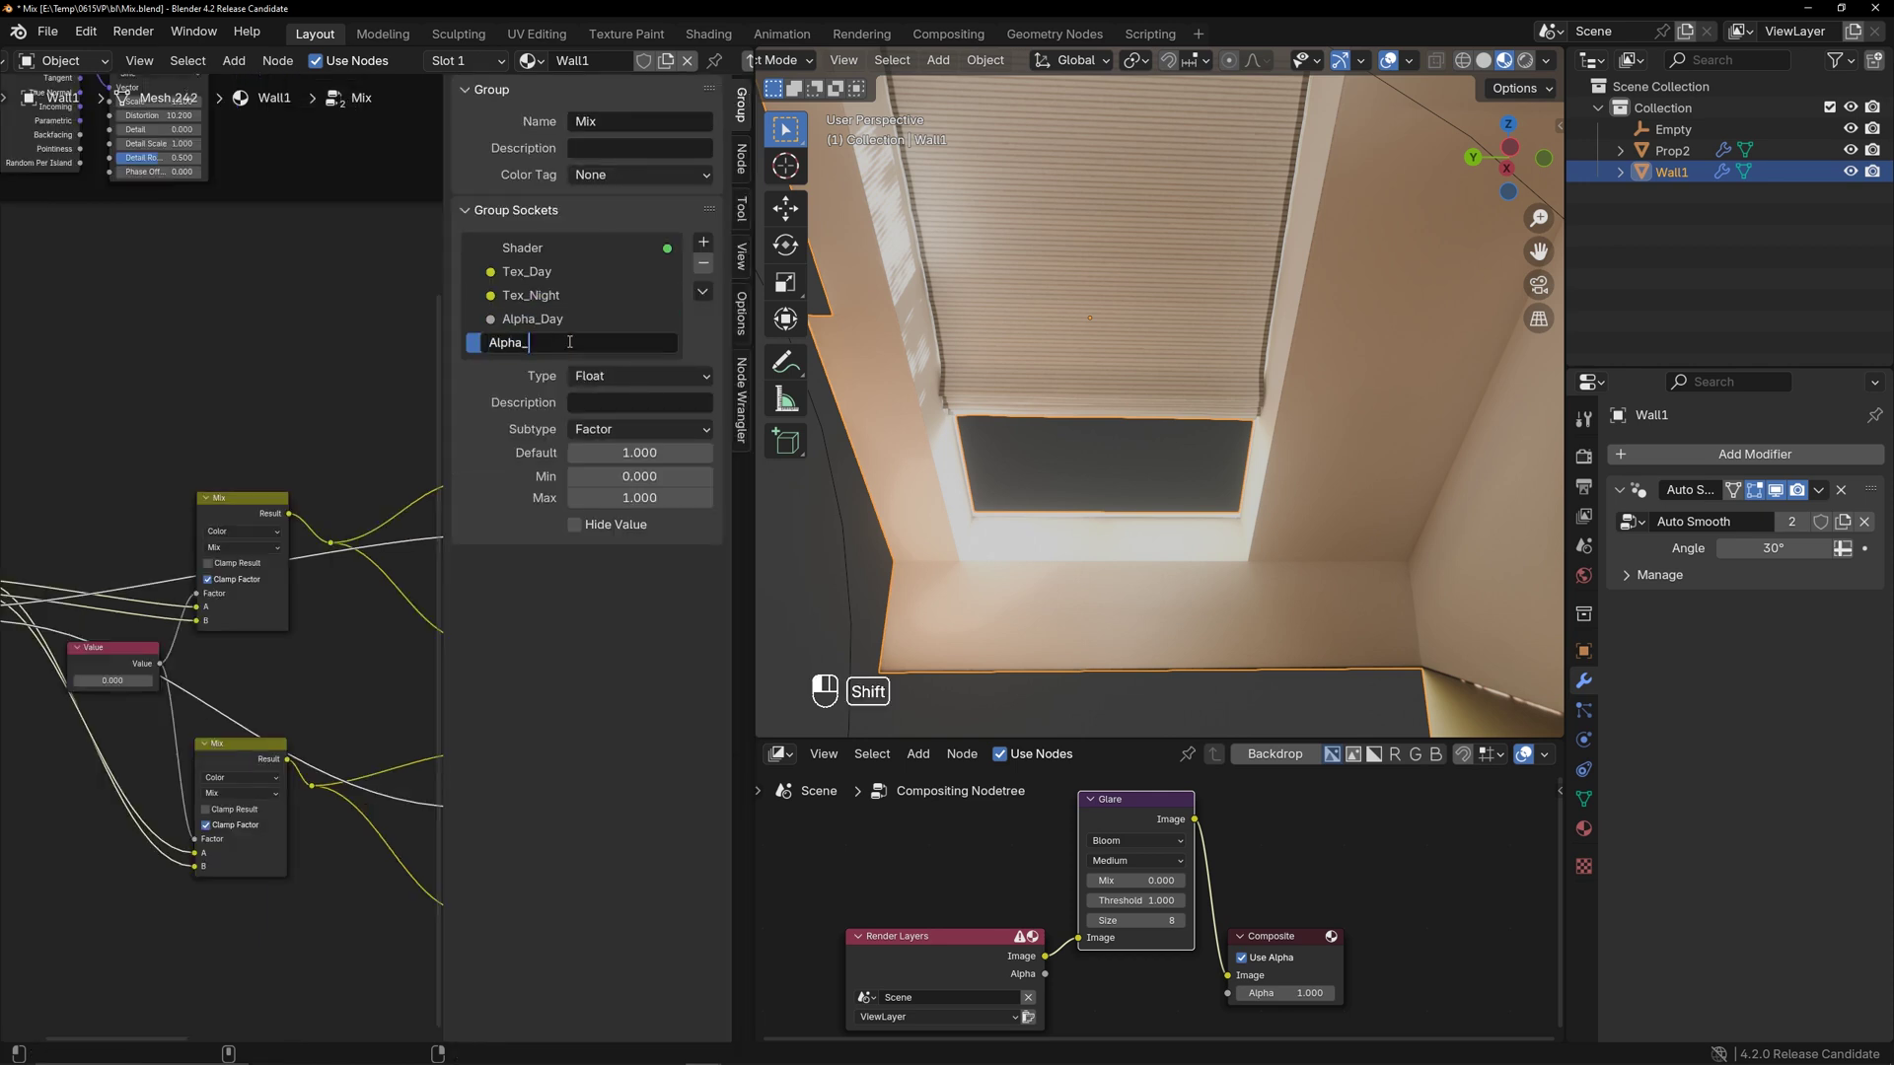
pyautogui.write('Night')
pyautogui.press('Return')
pyautogui.press('n')
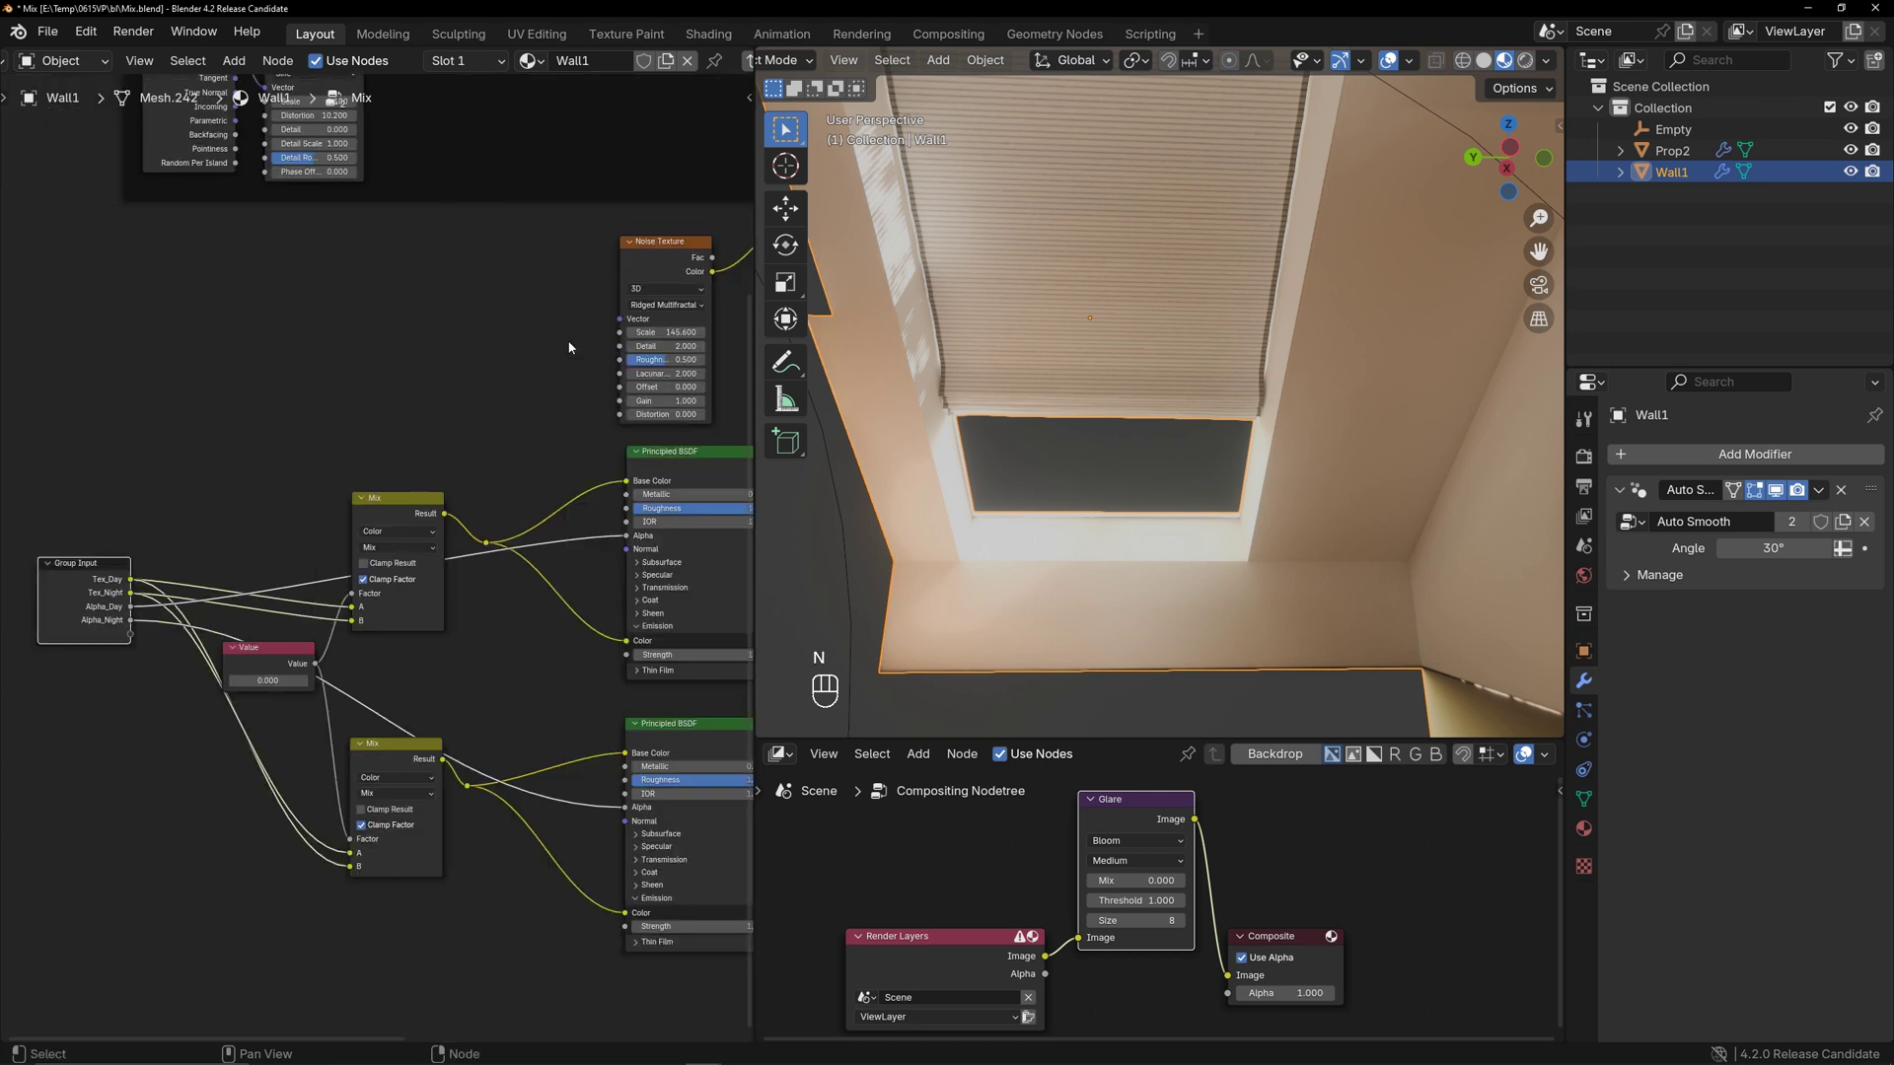
pyautogui.press('Tab')
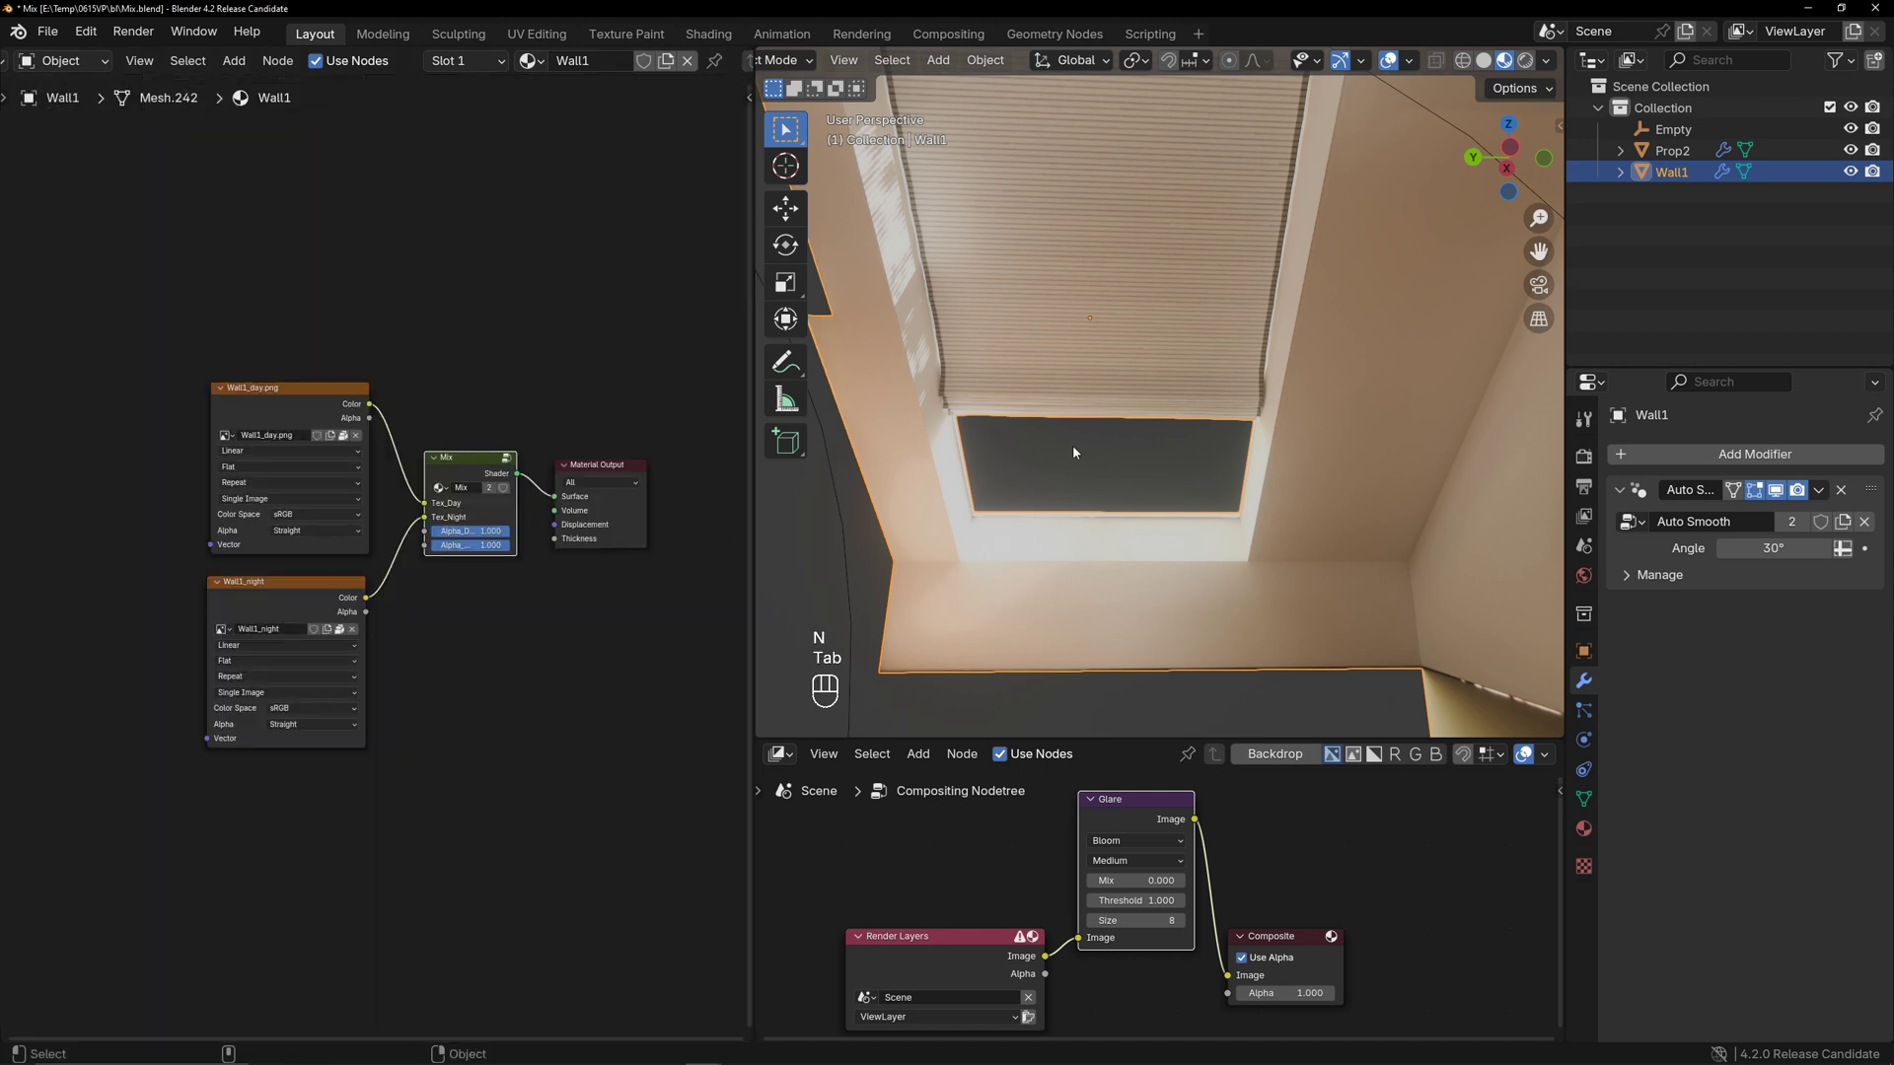
# Connect Wall1_day.png's Alpha to Alpha_Day and Wall1_night's Alpha to Alpha_Night on the Mix group
pyautogui.moveTo(368, 419); pyautogui.dragTo(387, 471)
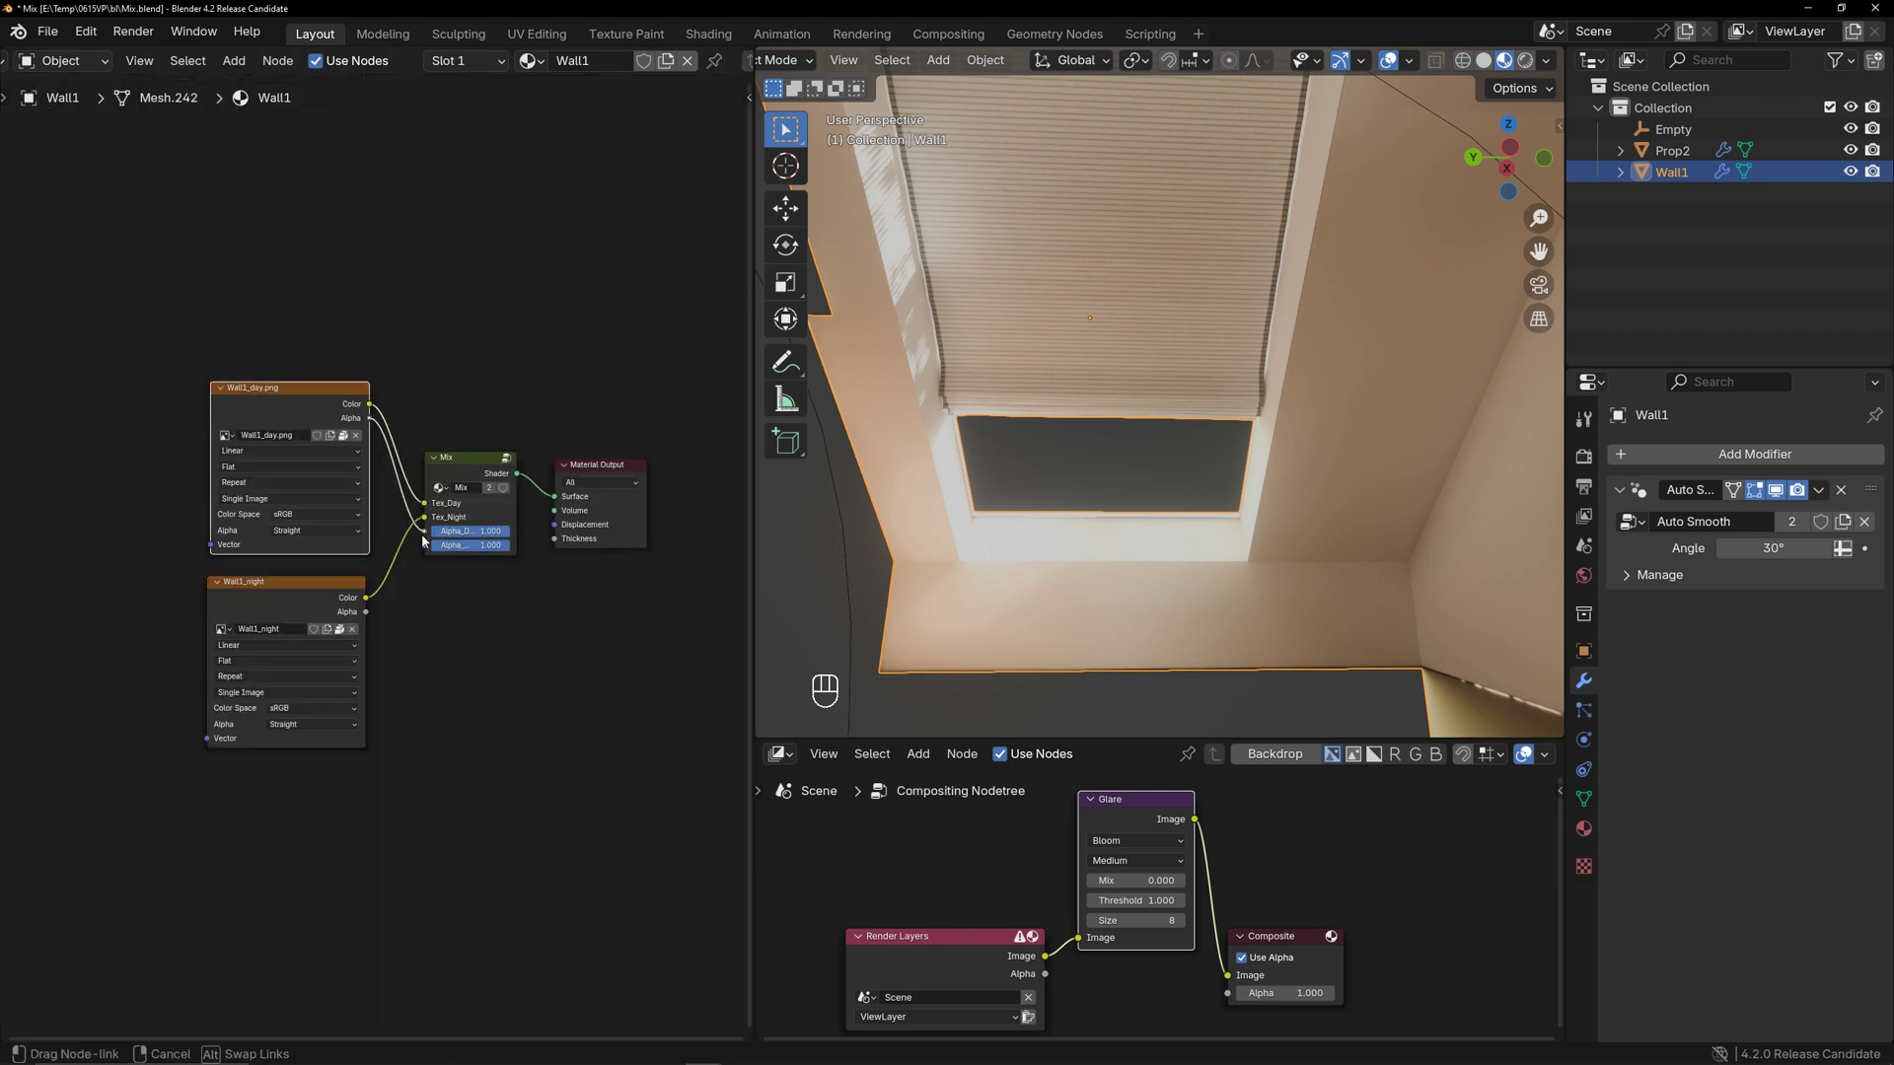
pyautogui.moveTo(422, 540); pyautogui.dragTo(425, 531)
pyautogui.moveTo(366, 611); pyautogui.dragTo(425, 545)
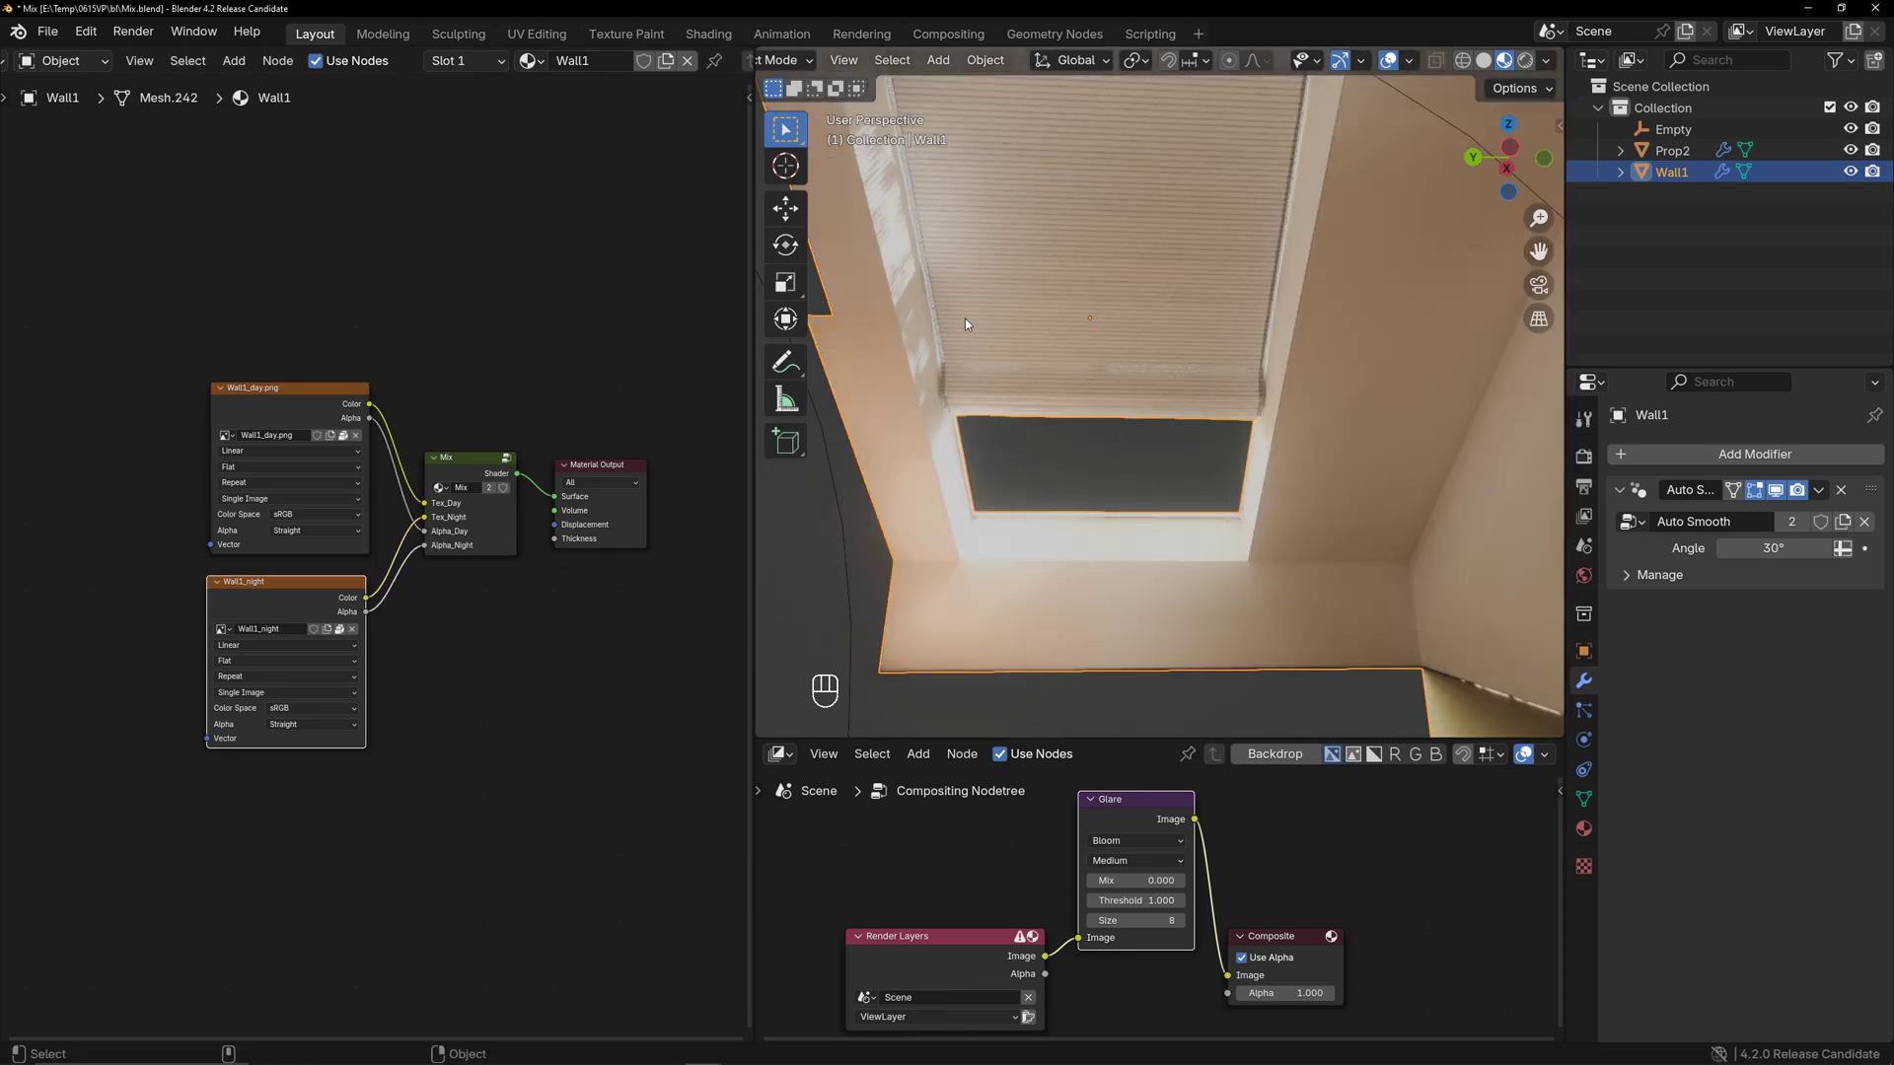
# Set the Wall1 material's render method to Blended for the skylight's transparency
pyautogui.scroll(4, 1210, 309)
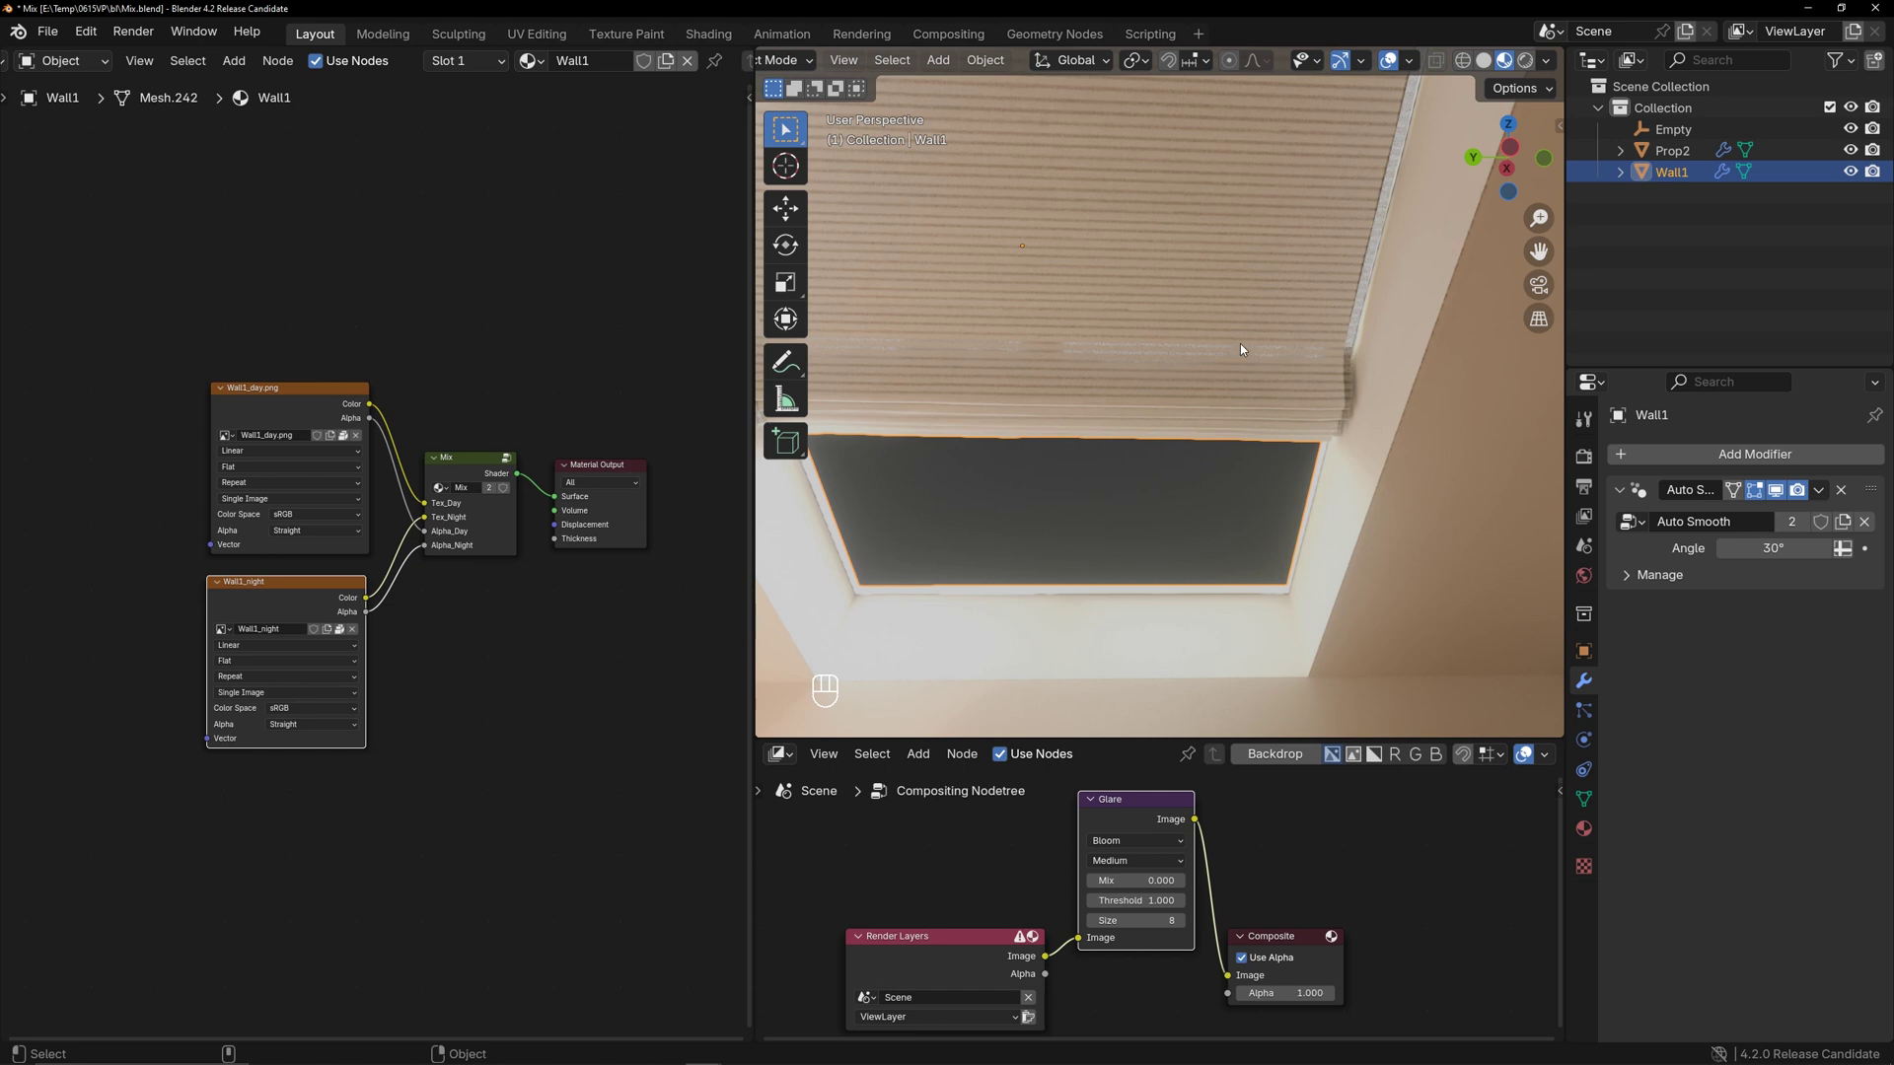
pyautogui.moveTo(1211, 359); pyautogui.dragTo(1265, 359, button='middle')
pyautogui.click(1582, 829)
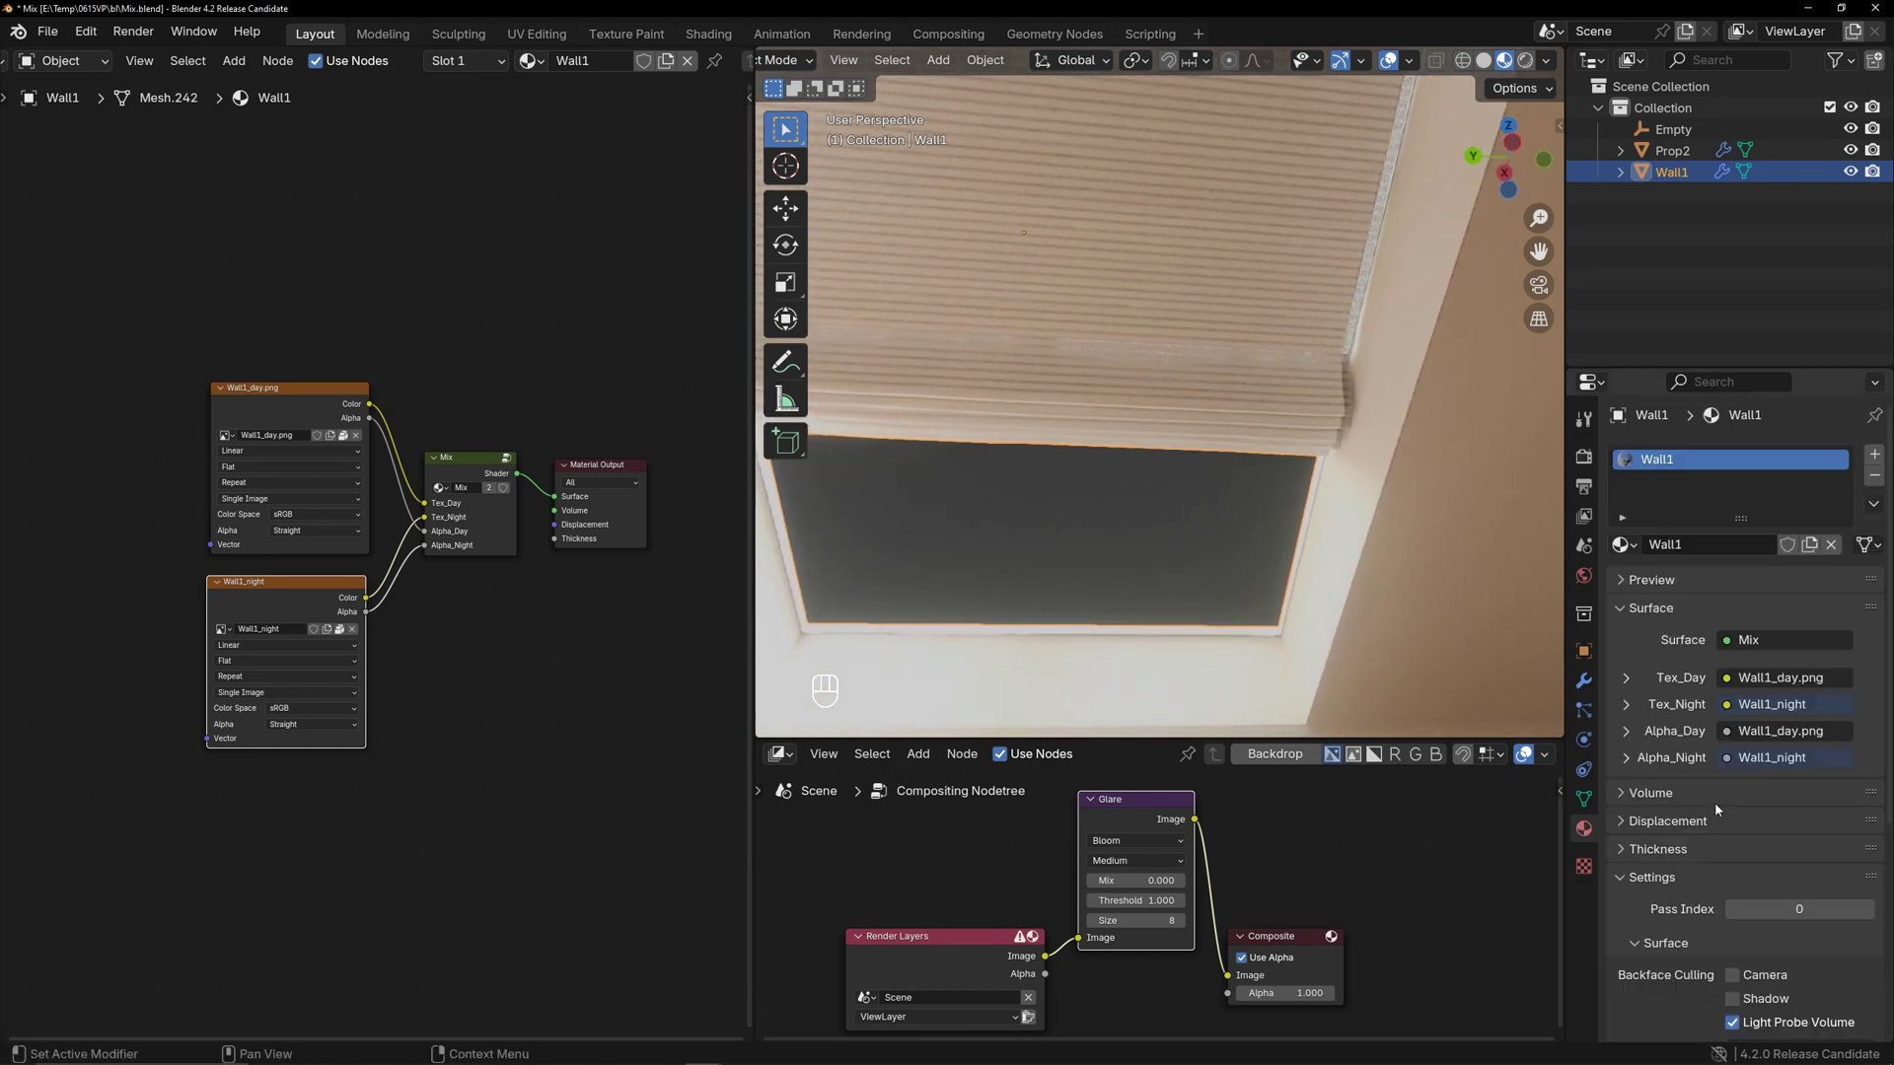
pyautogui.scroll(-6, 1714, 802)
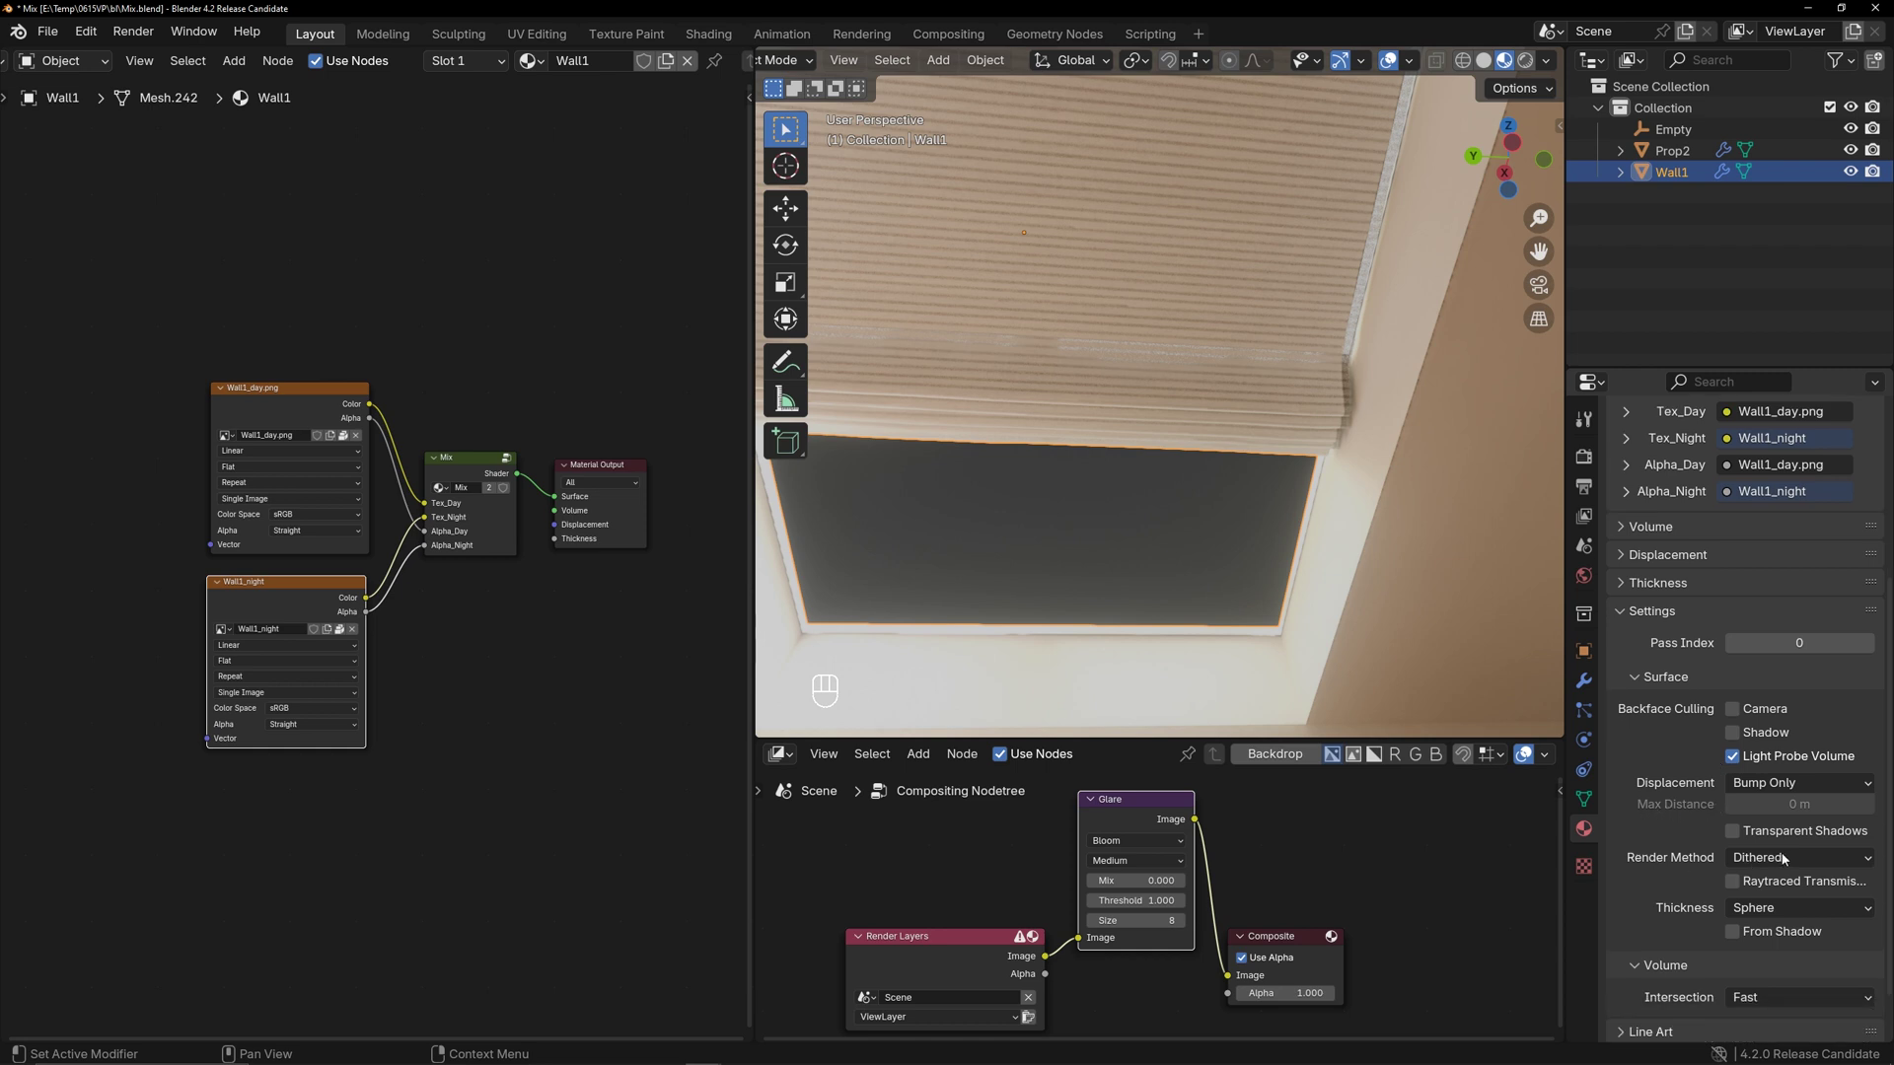
pyautogui.scroll(-2, 1784, 859)
pyautogui.click(1783, 798)
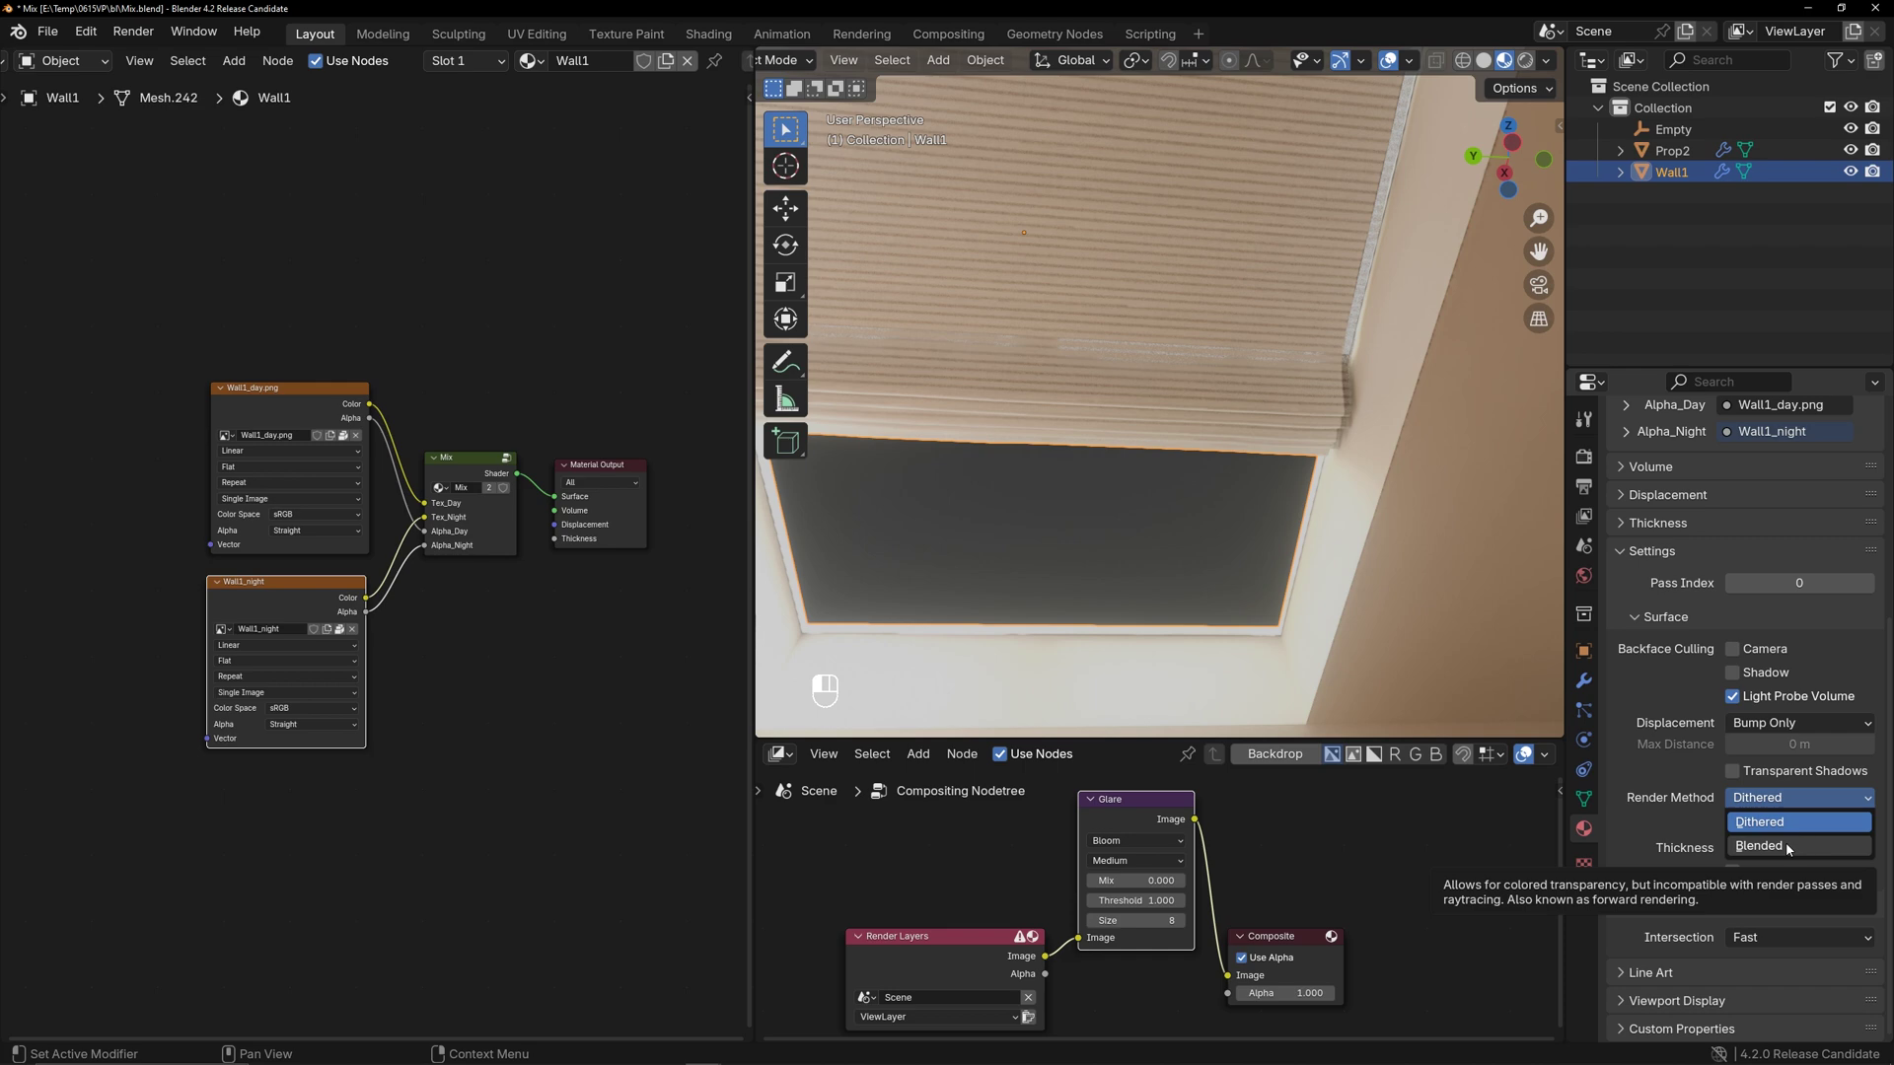
pyautogui.click(1785, 842)
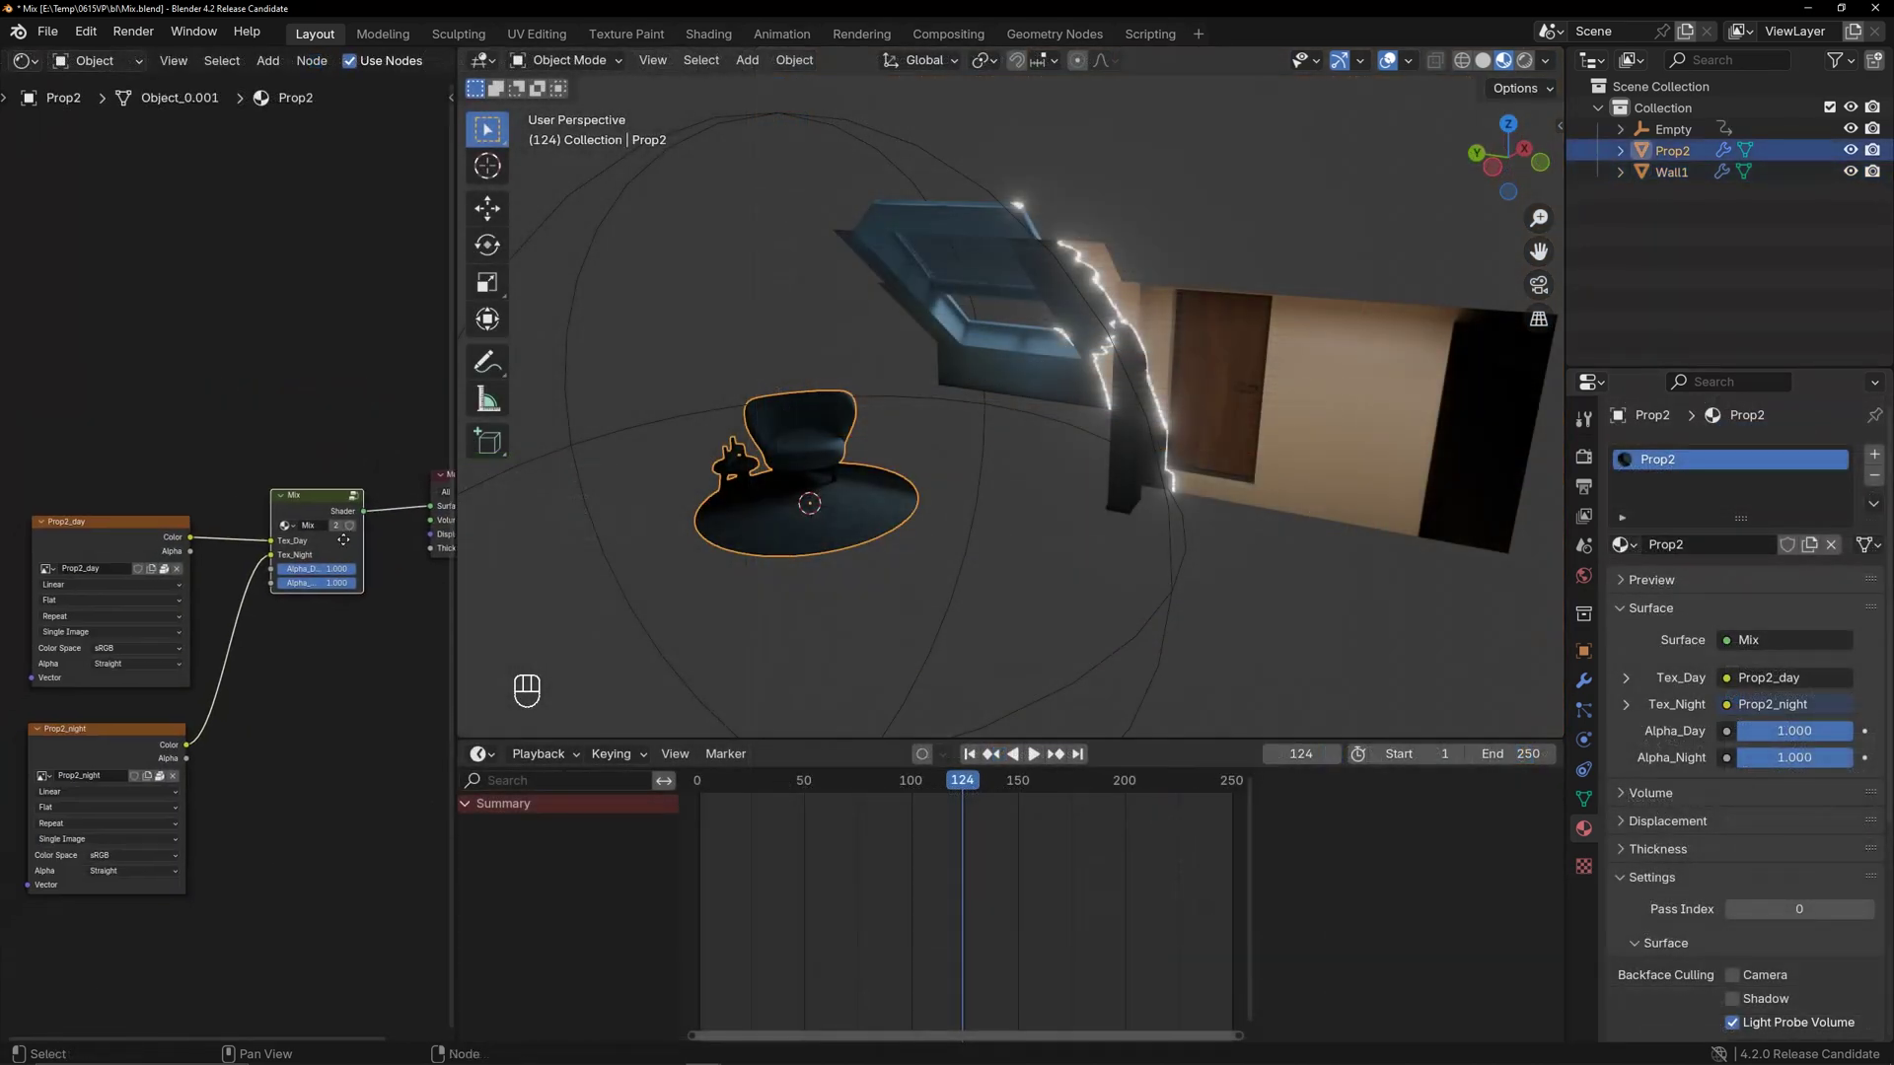
# Inside Prop2's Mix group, set the Emission node's colour to a saturated blue with hue about 0.619
pyautogui.moveTo(343, 540); pyautogui.dragTo(351, 520, button='middle')
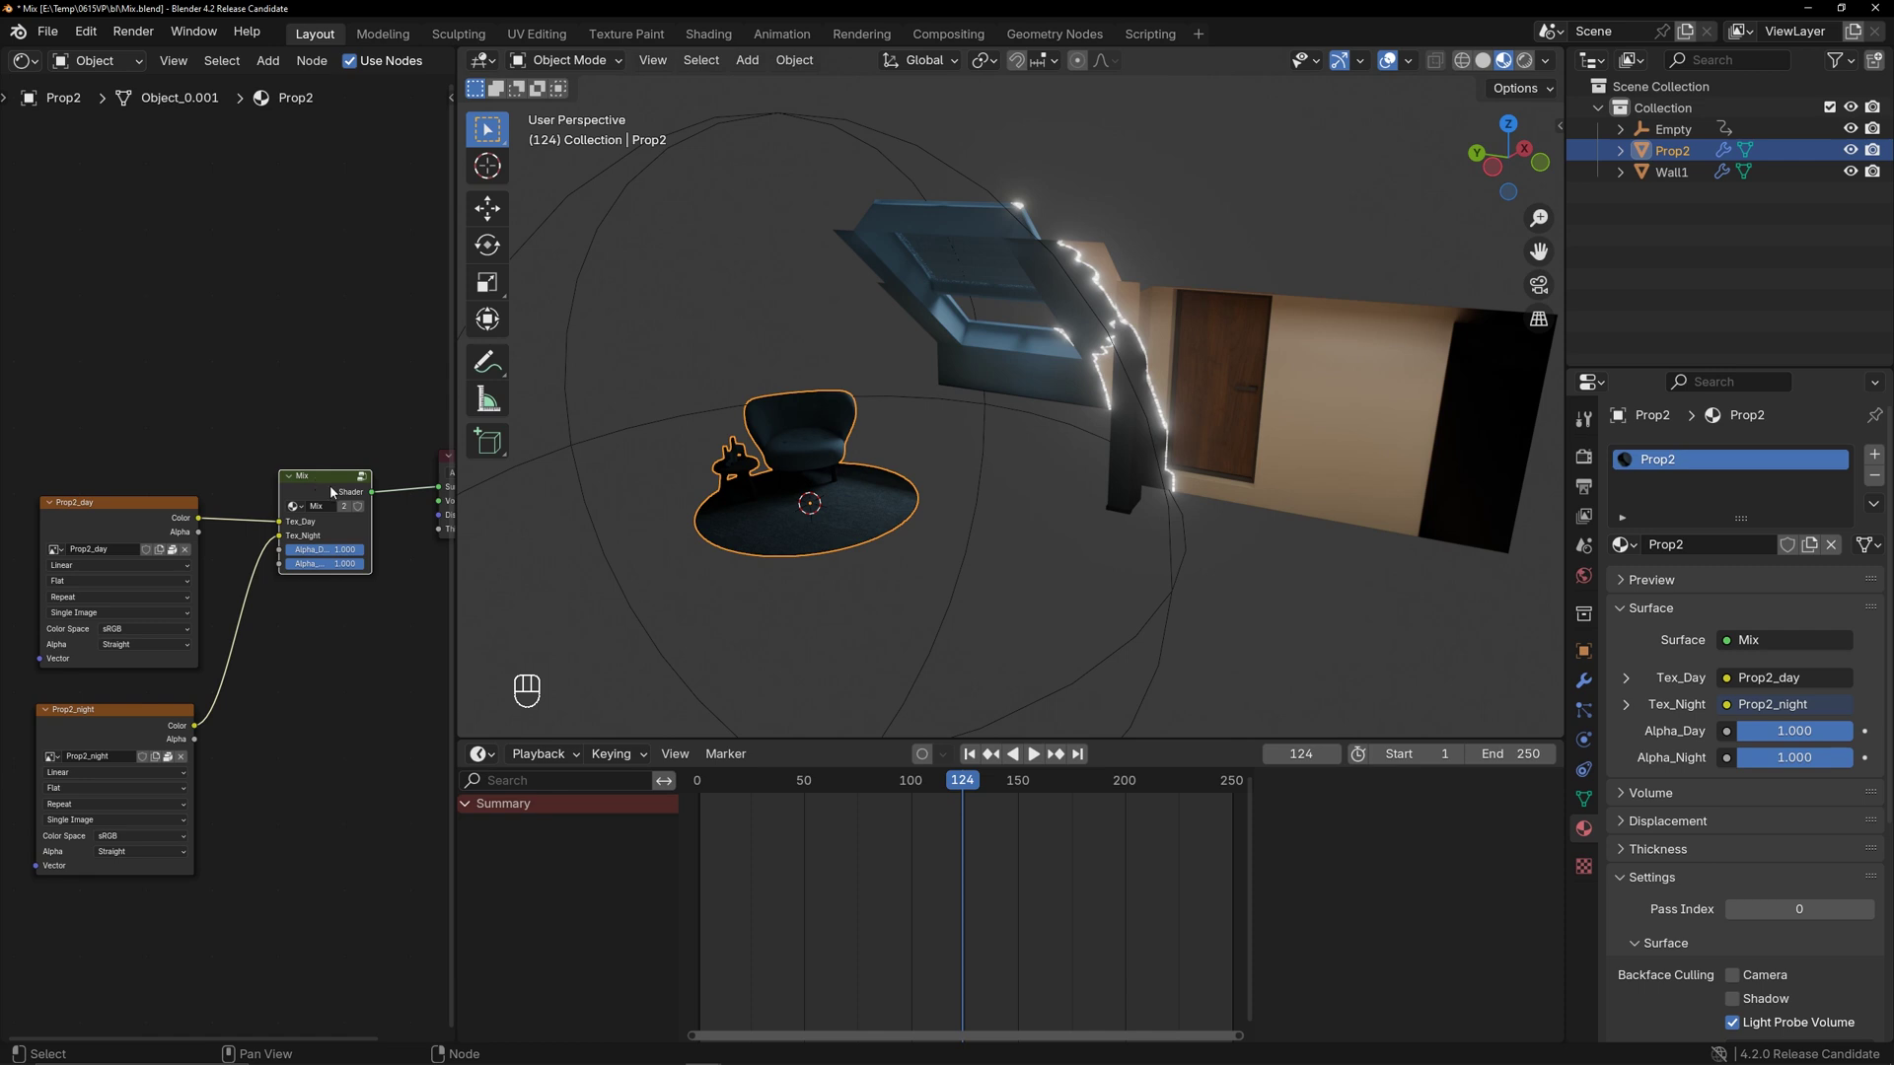
pyautogui.press('Tab')
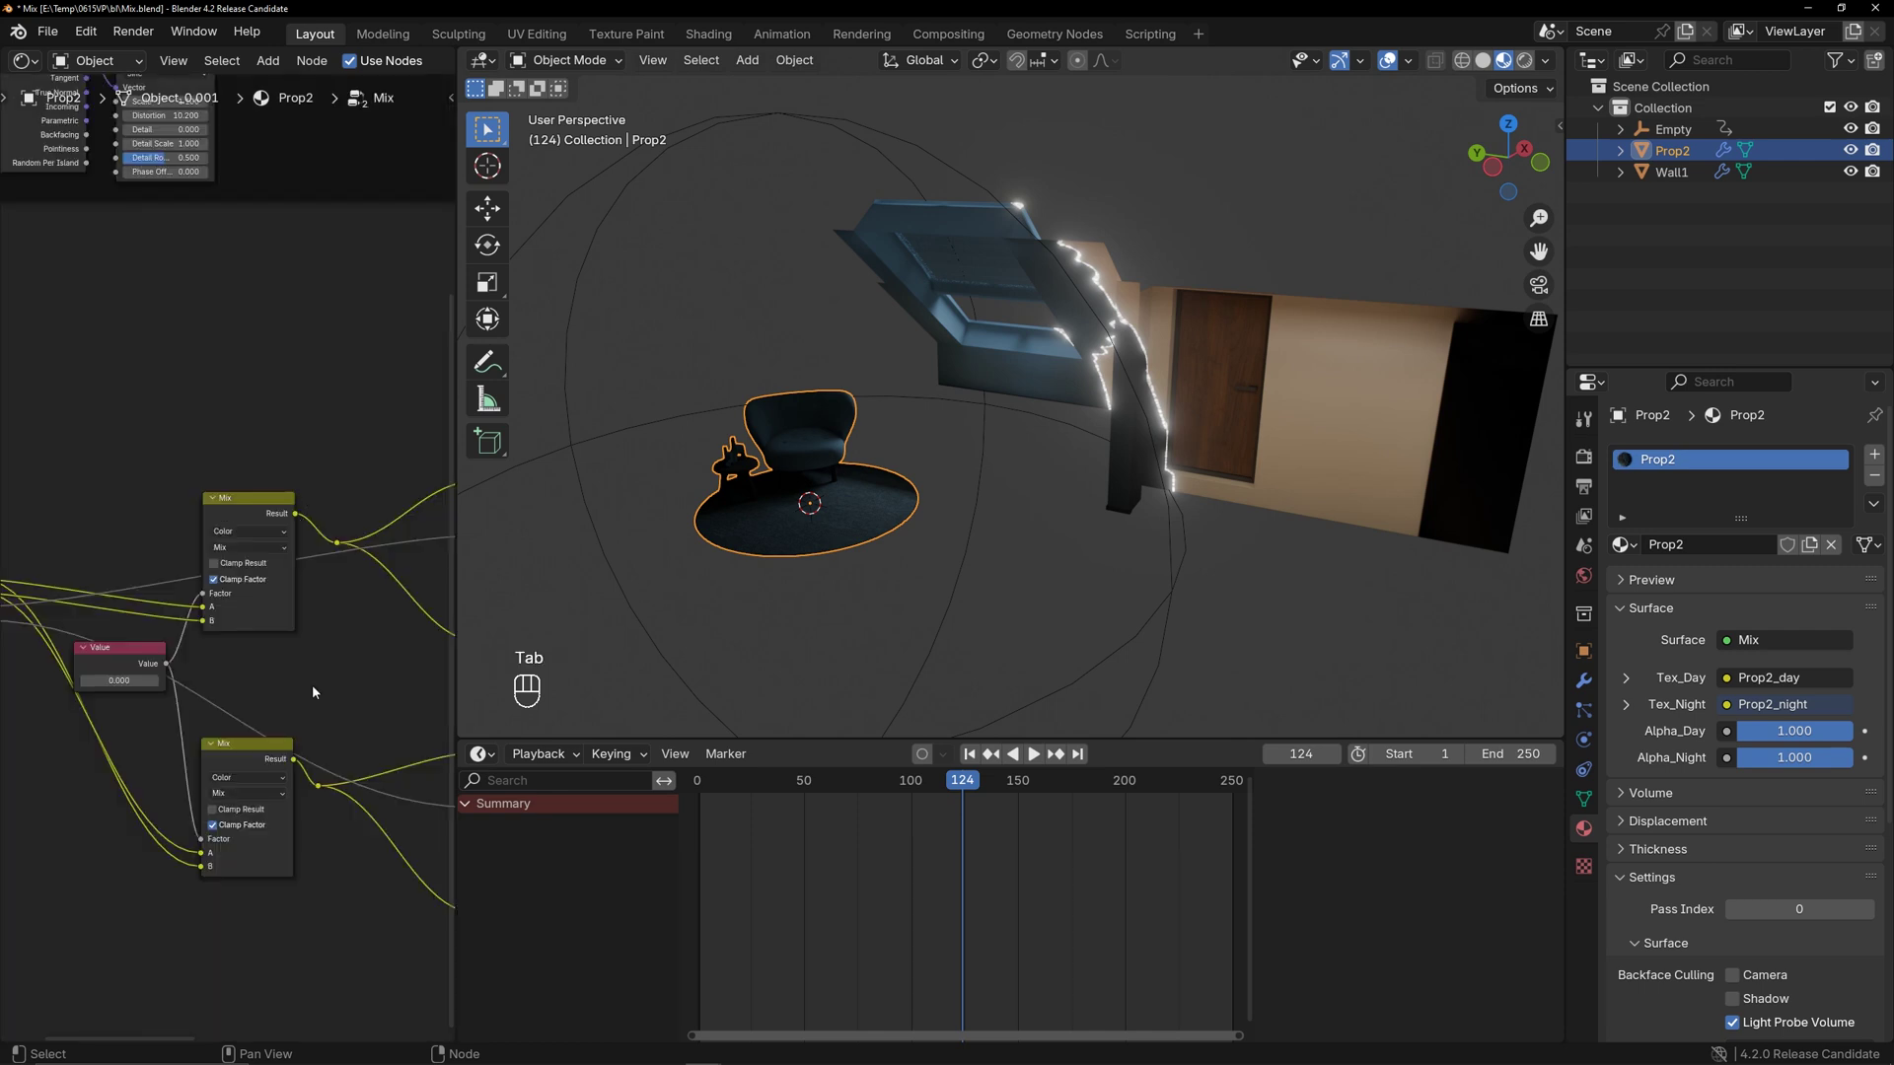
pyautogui.scroll(-1, 330, 655)
pyautogui.moveTo(329, 631); pyautogui.dragTo(139, 645, button='middle')
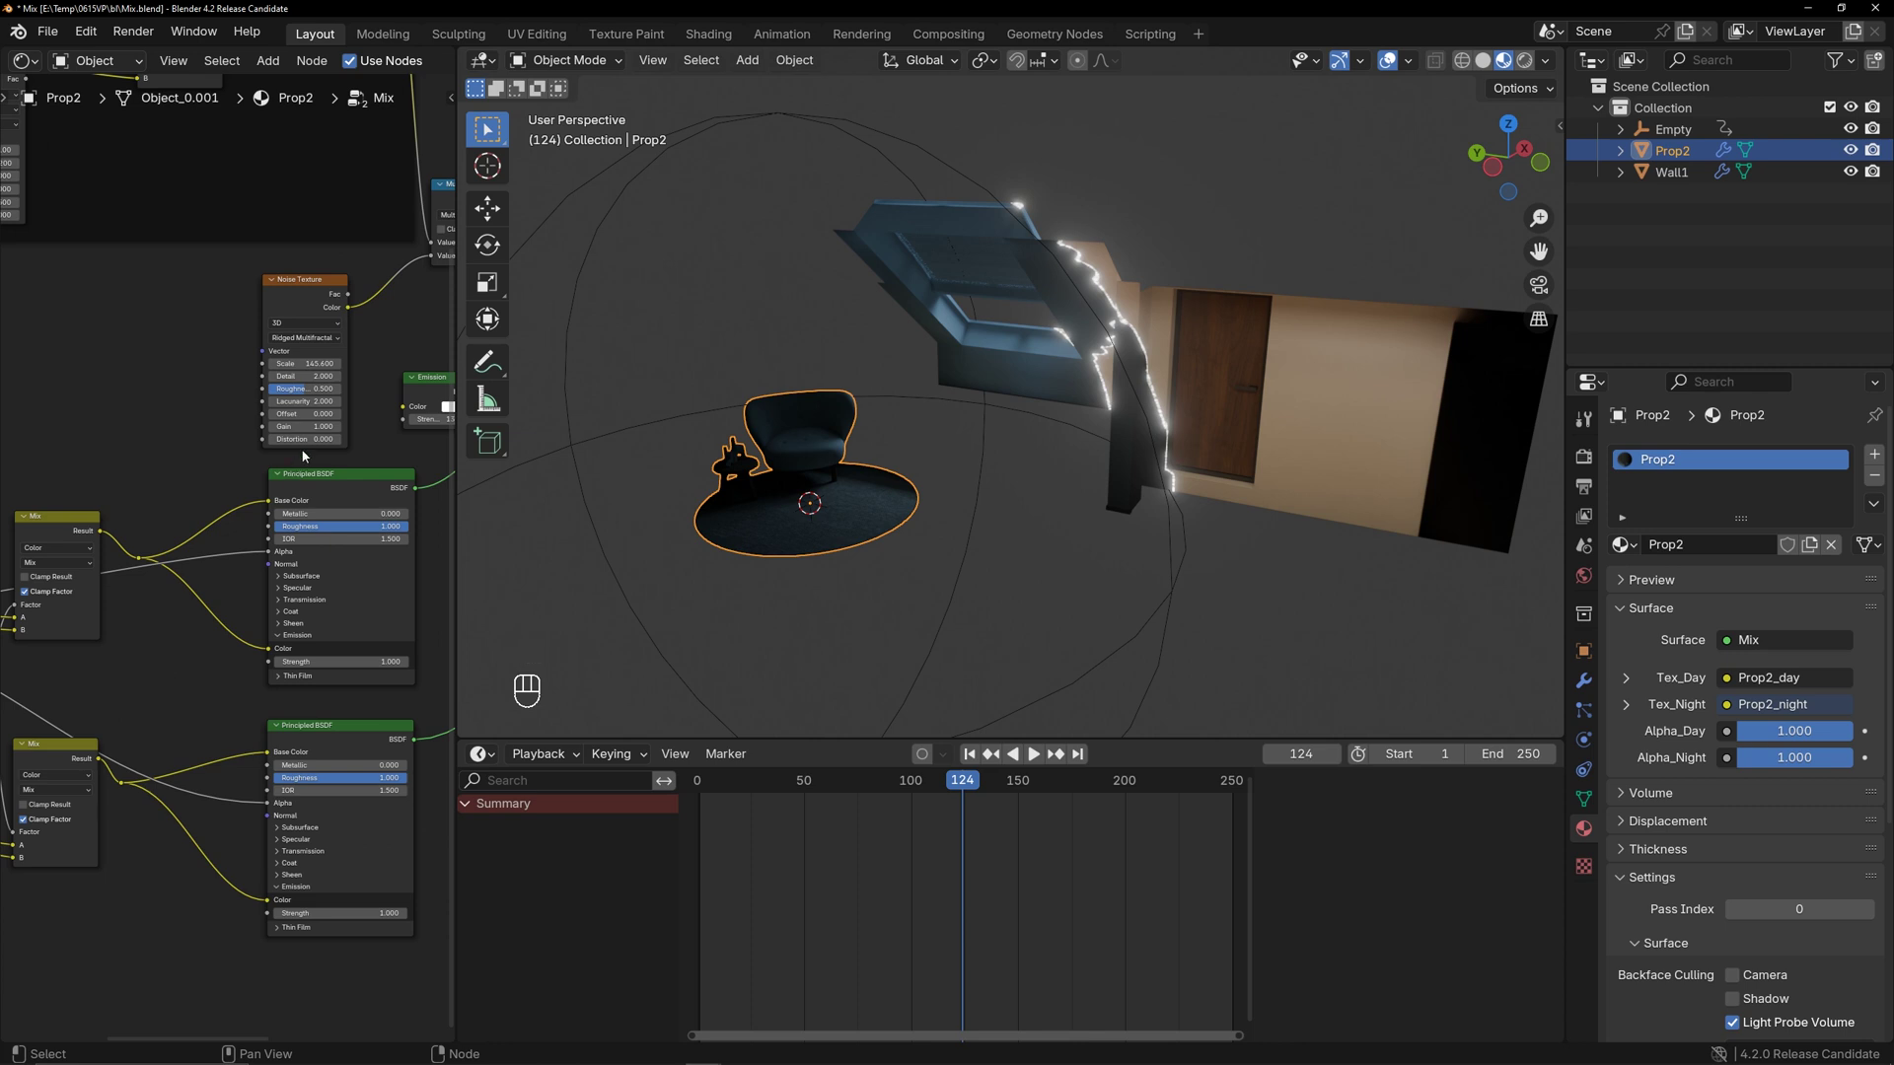
pyautogui.scroll(5, 302, 456)
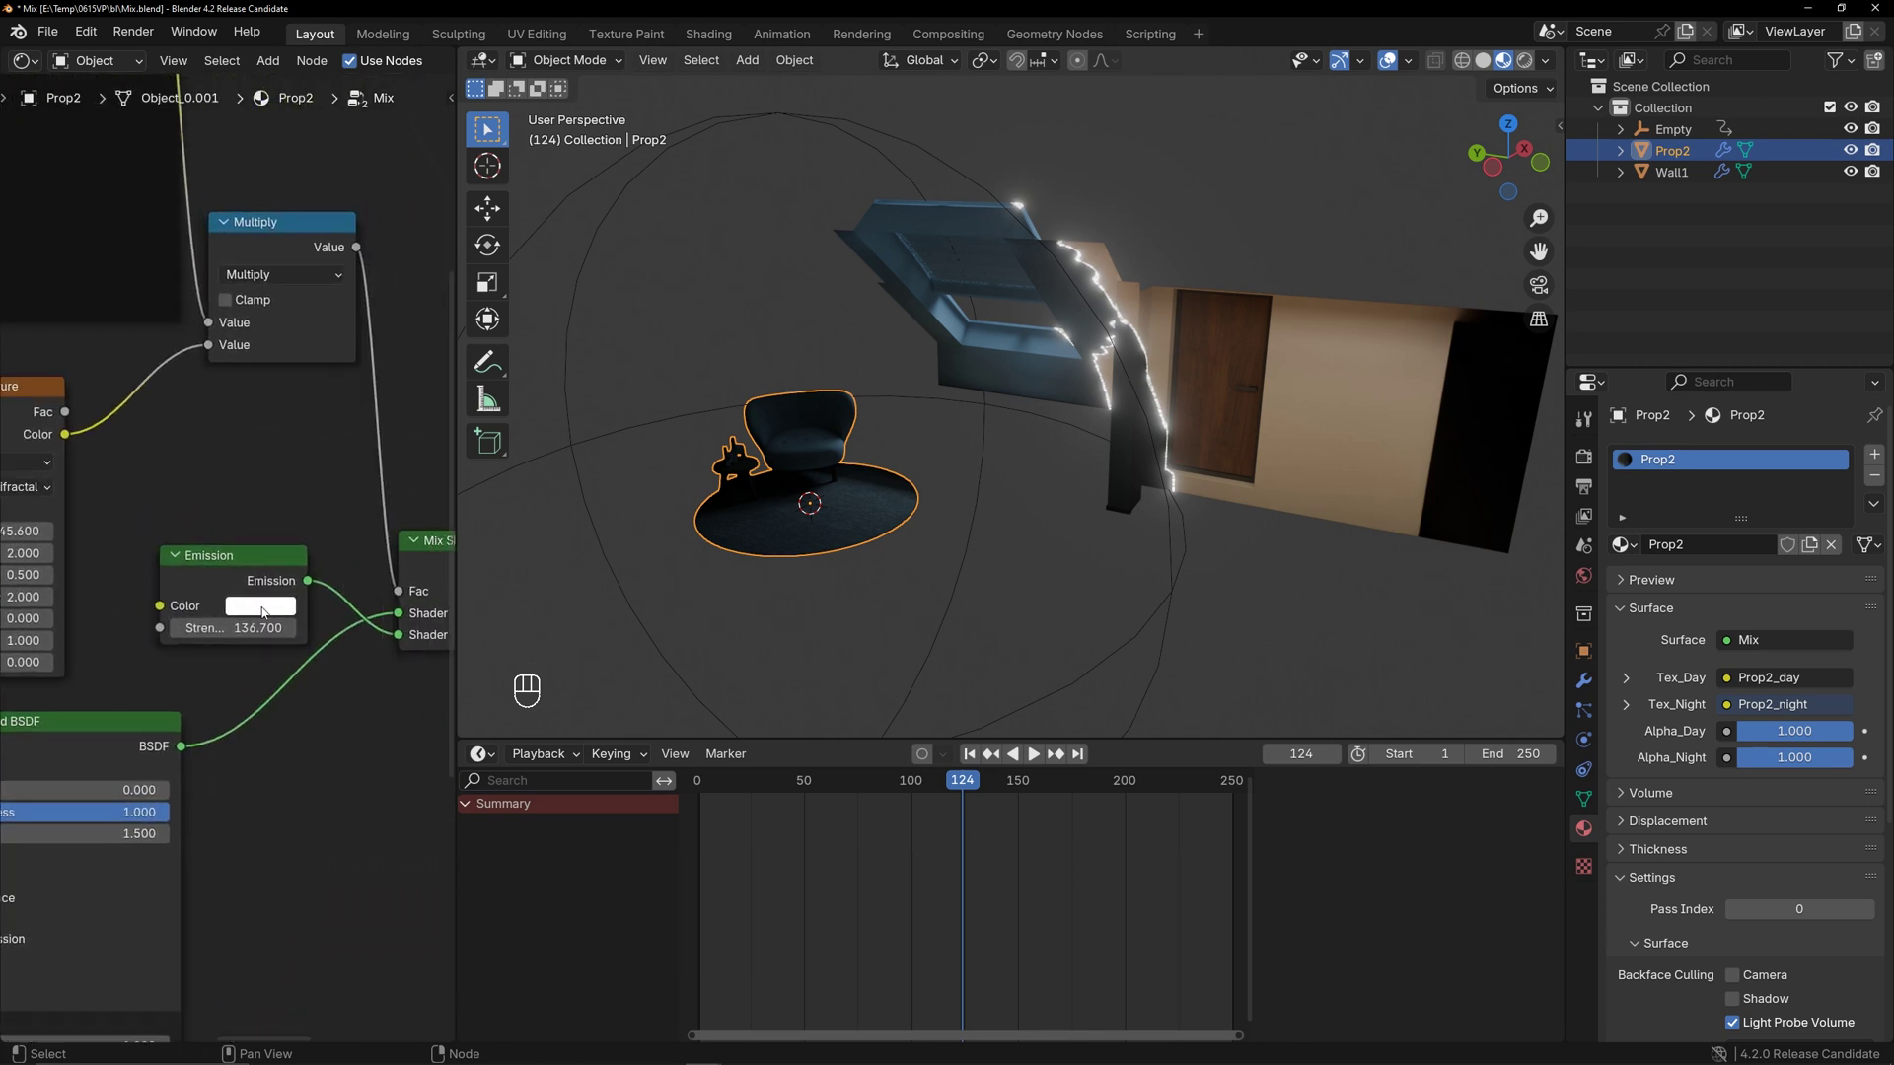
pyautogui.click(262, 611)
pyautogui.moveTo(331, 391); pyautogui.dragTo(369, 286)
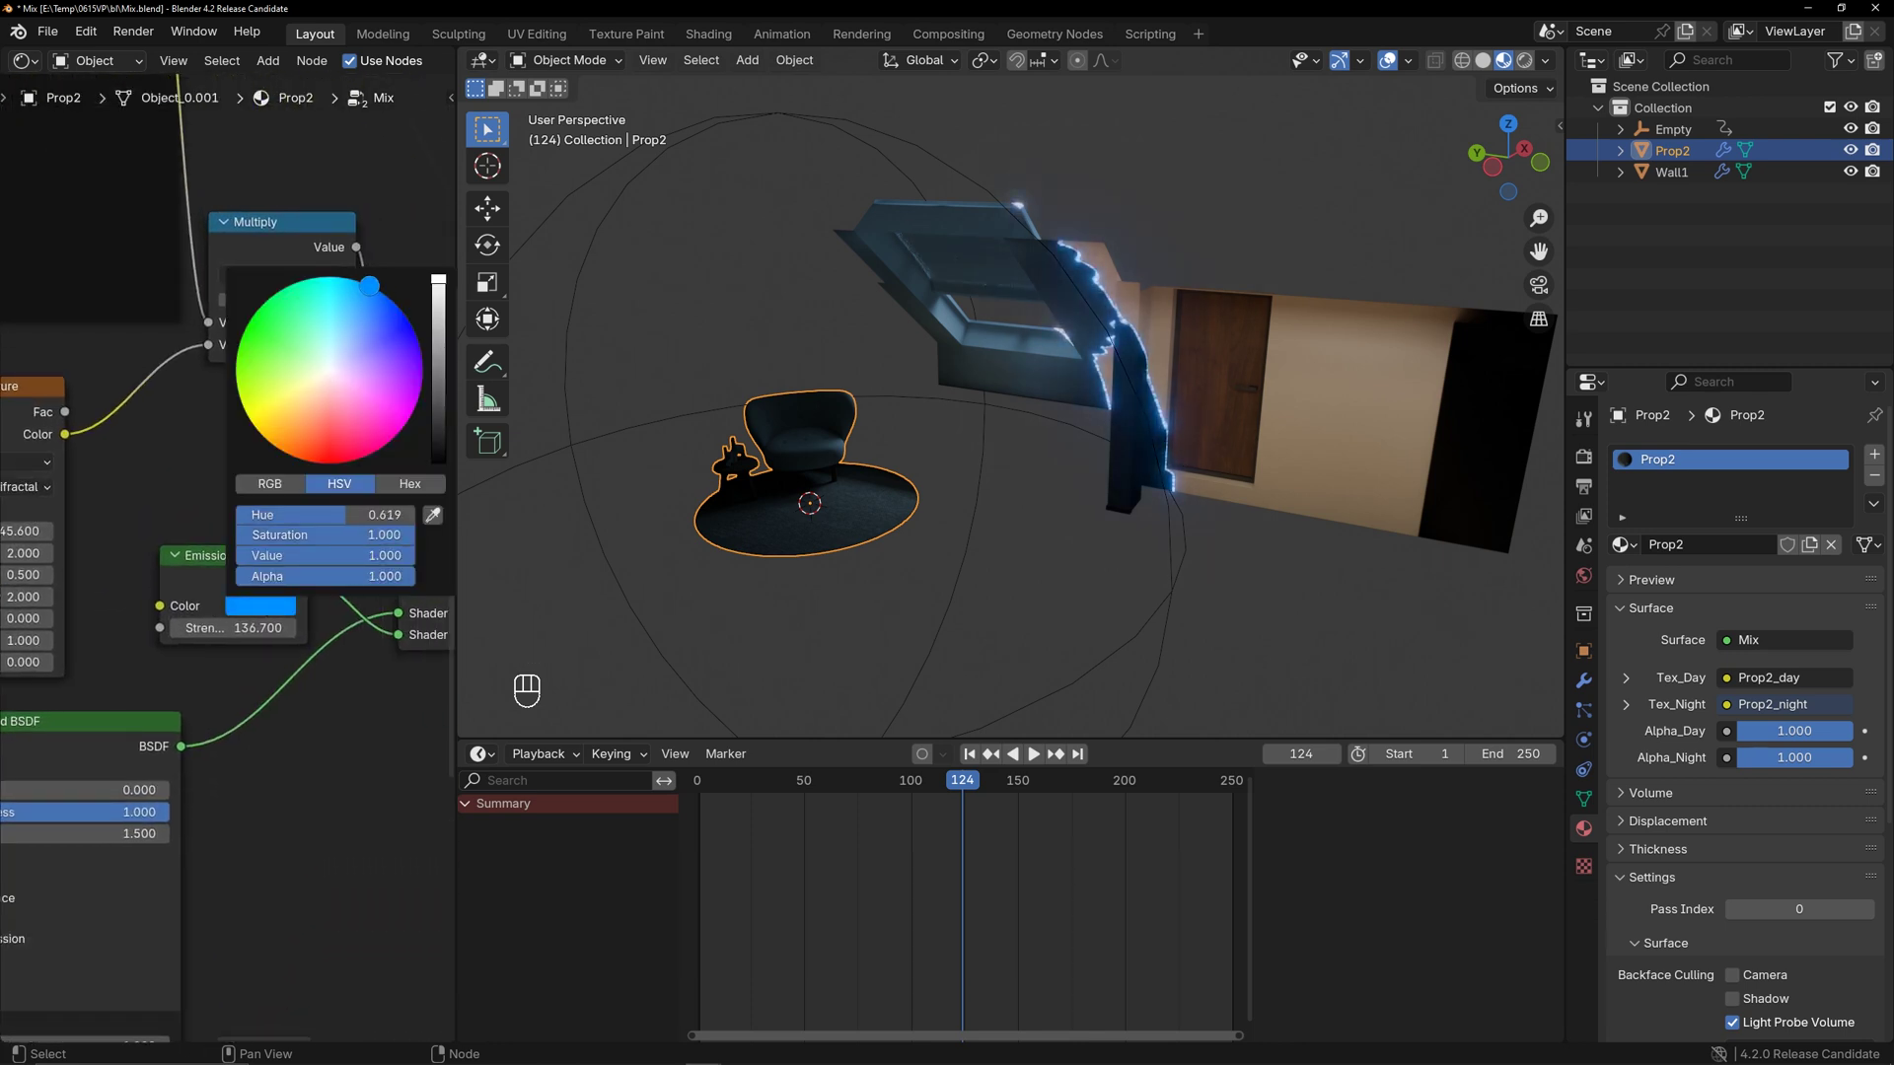